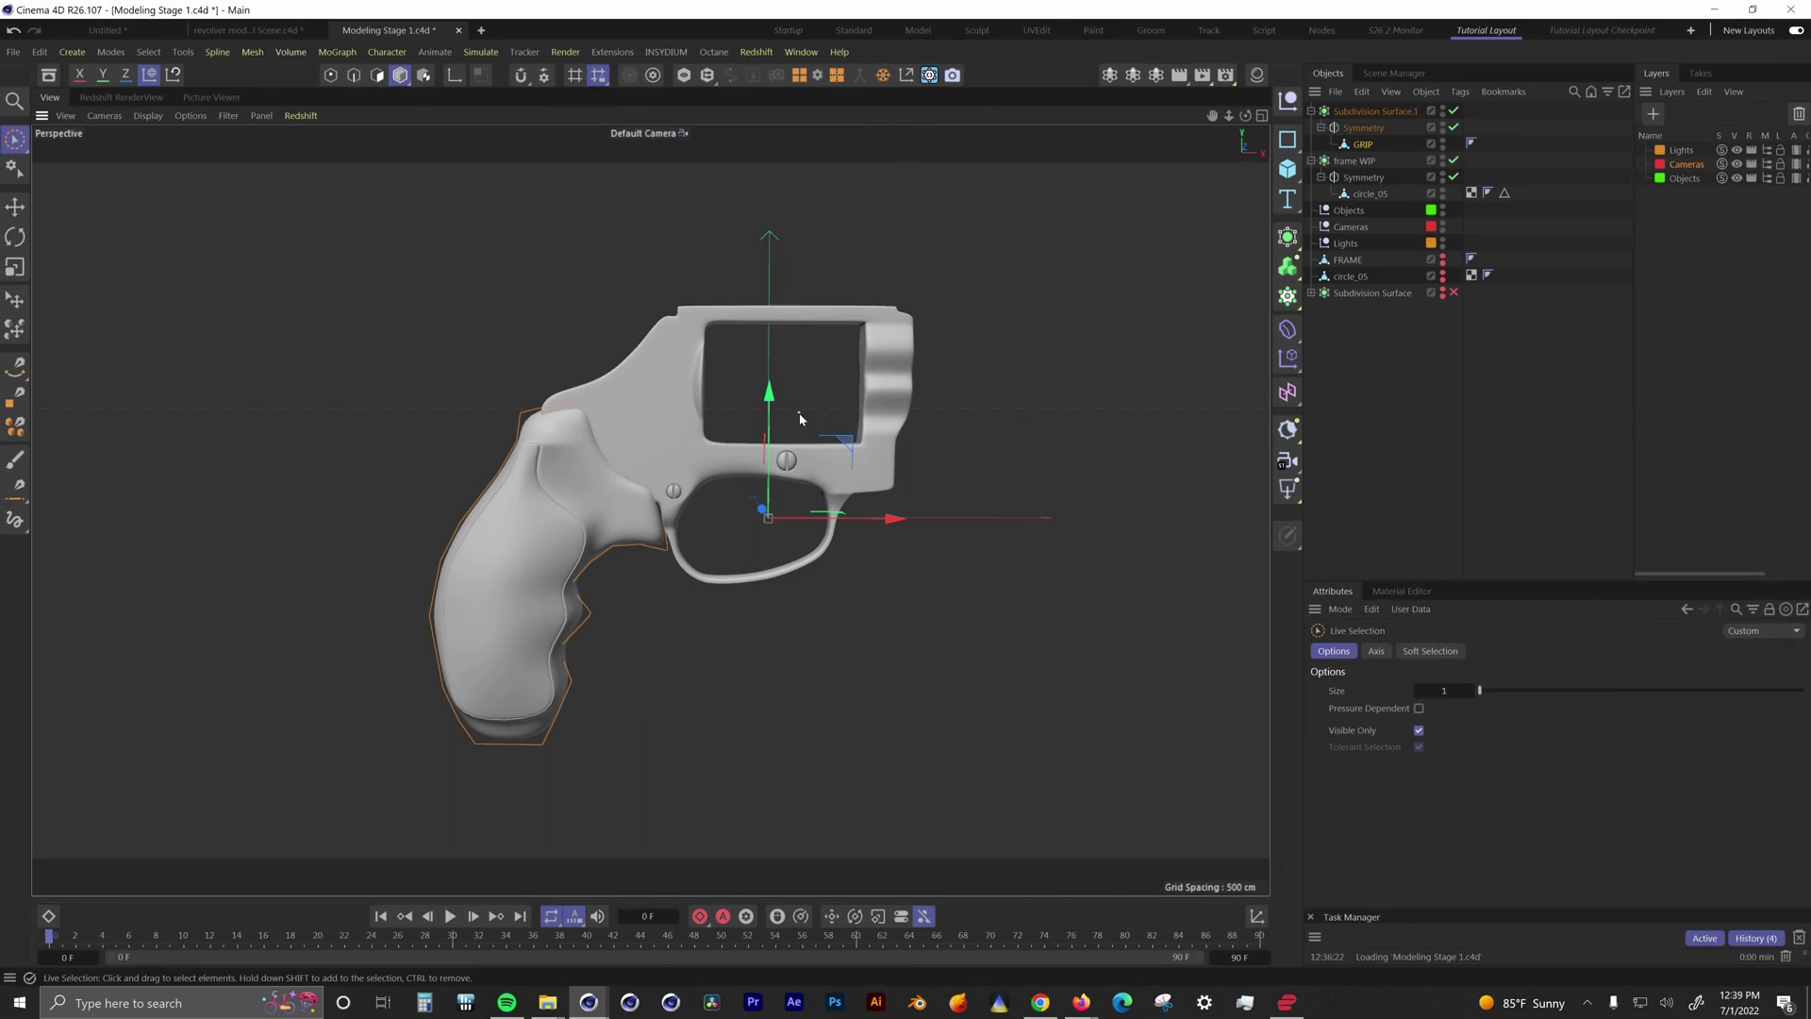
Step: Disable Subdivision Surface.1 so the grip shows its blocky low-poly cage
left_click(1453, 112)
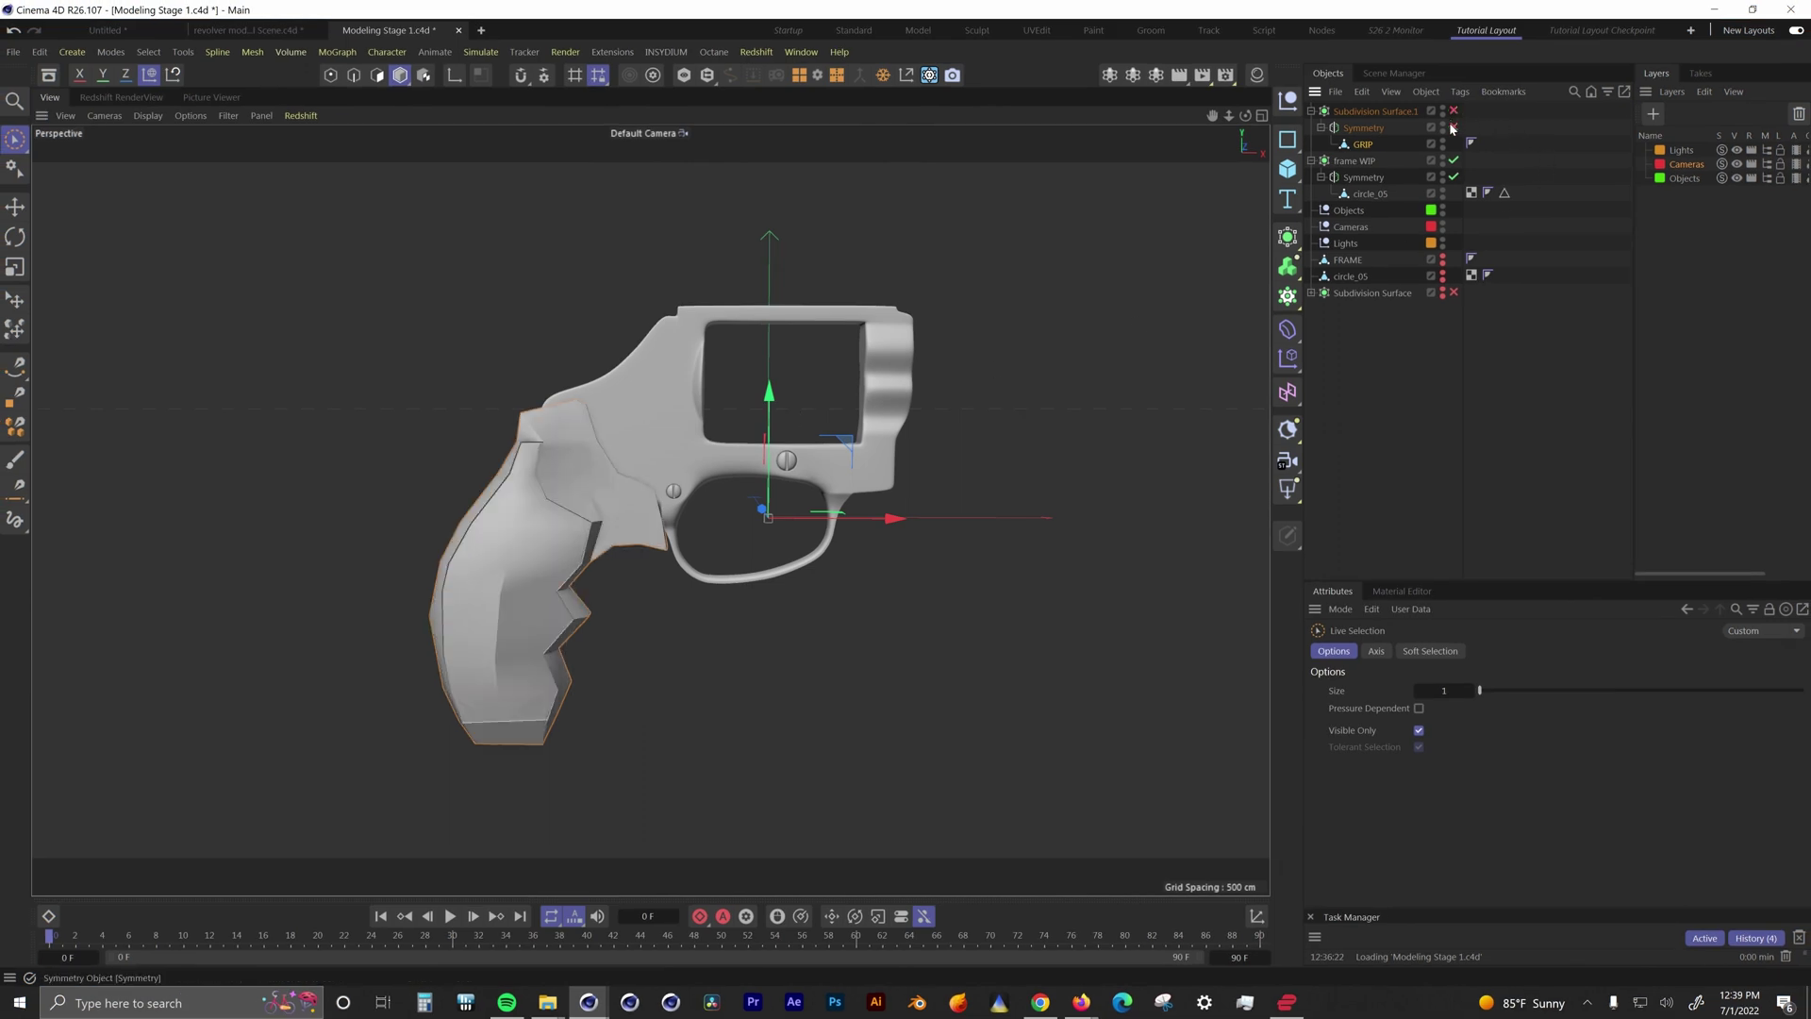
Step: Turn off the frame's smoothing, maximize the front reference view and pick the Polygon Pen
left_click(1453, 161)
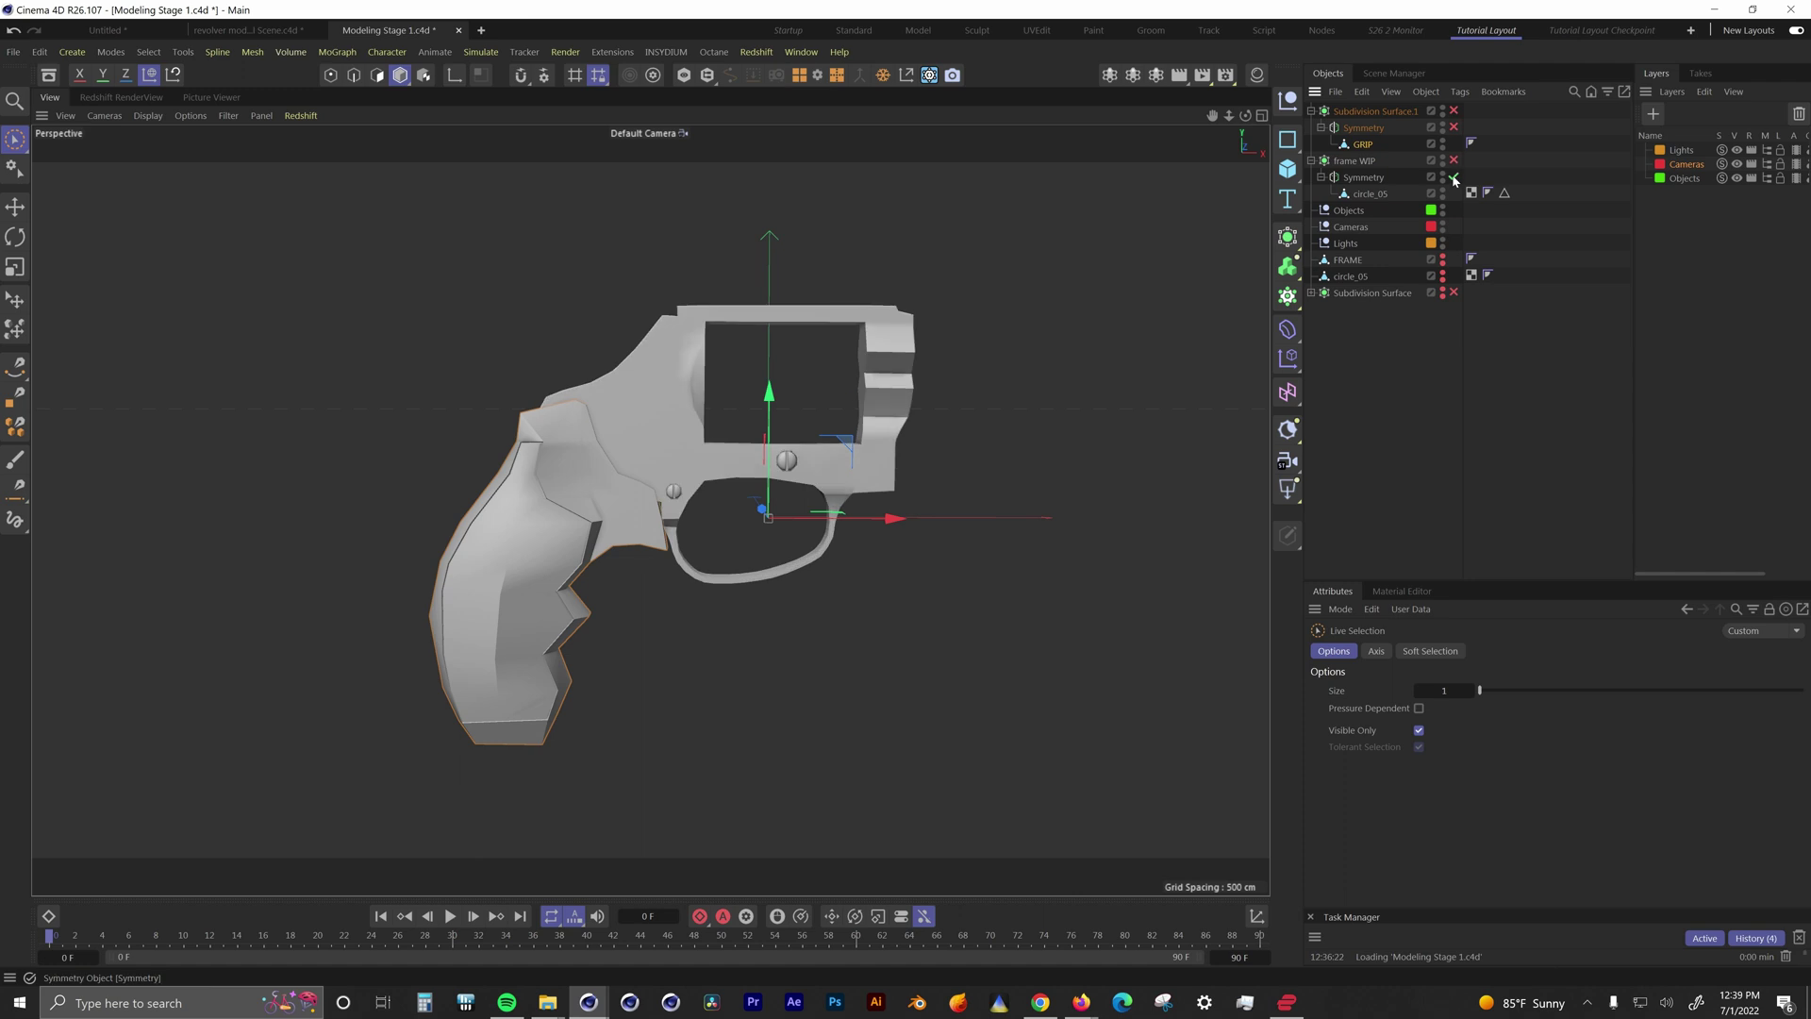
middle_click(954, 454)
middle_click(919, 645)
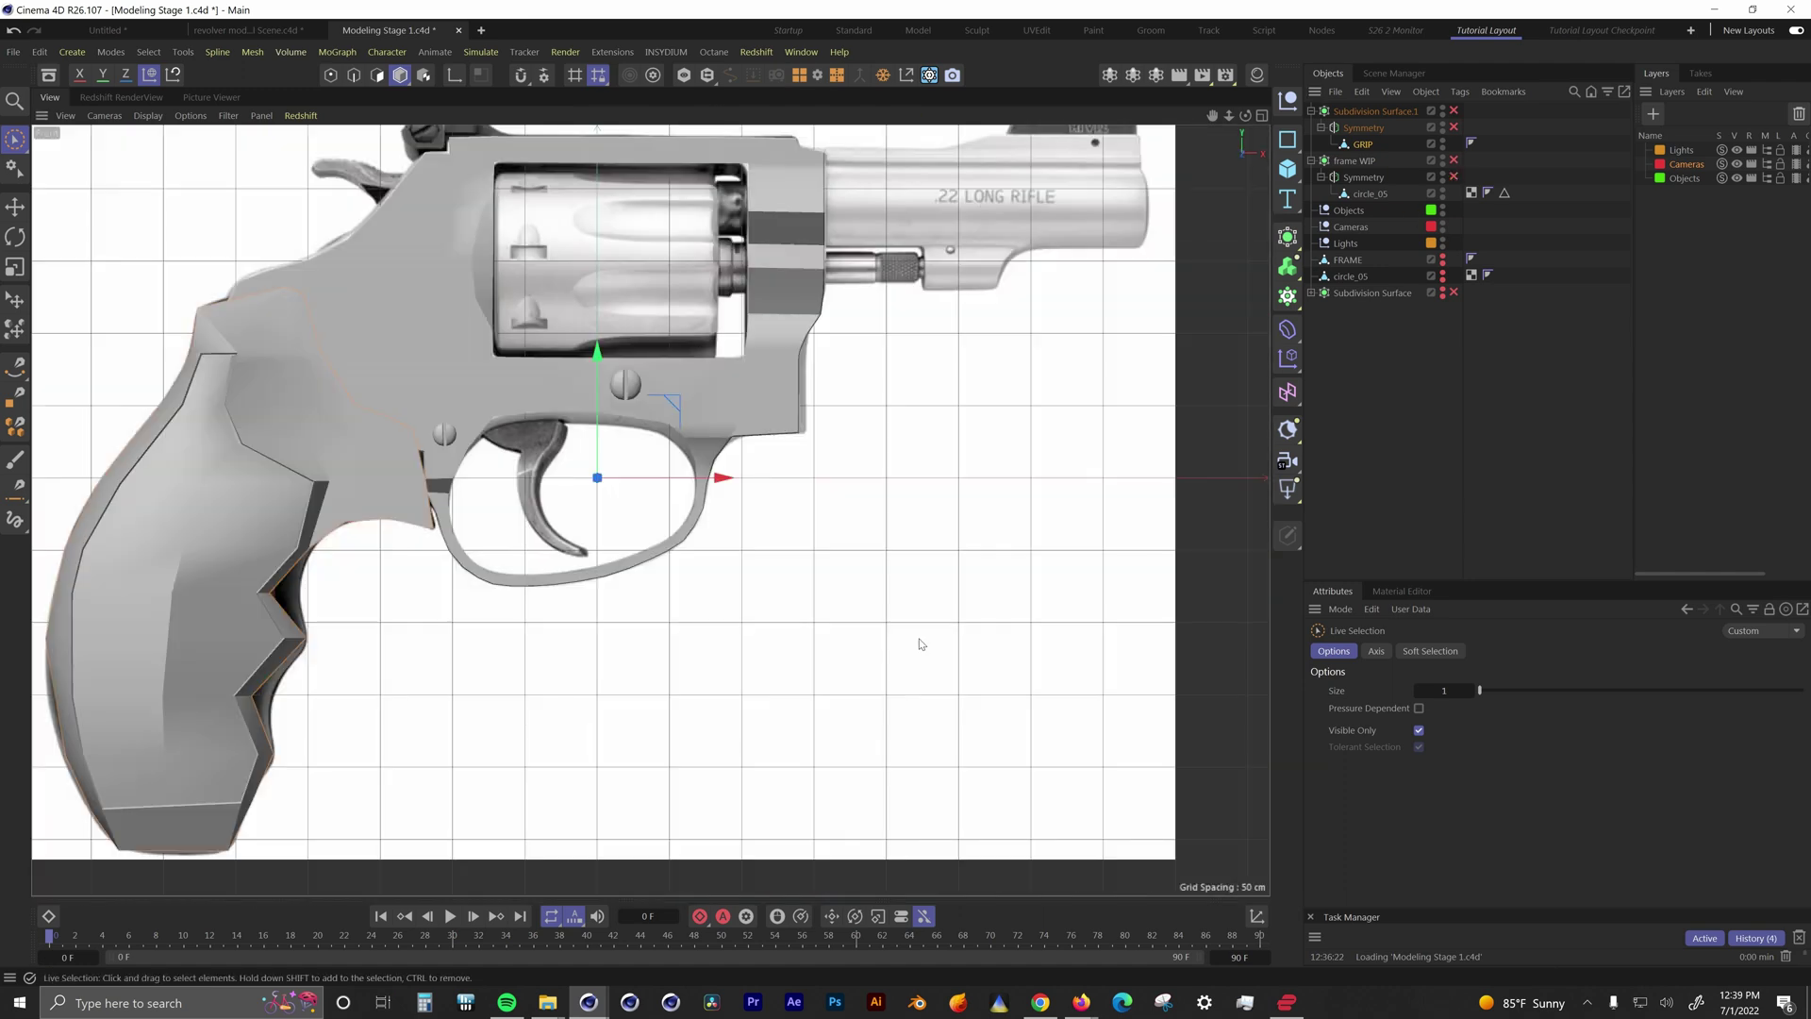
scroll(915, 637, "down", 2)
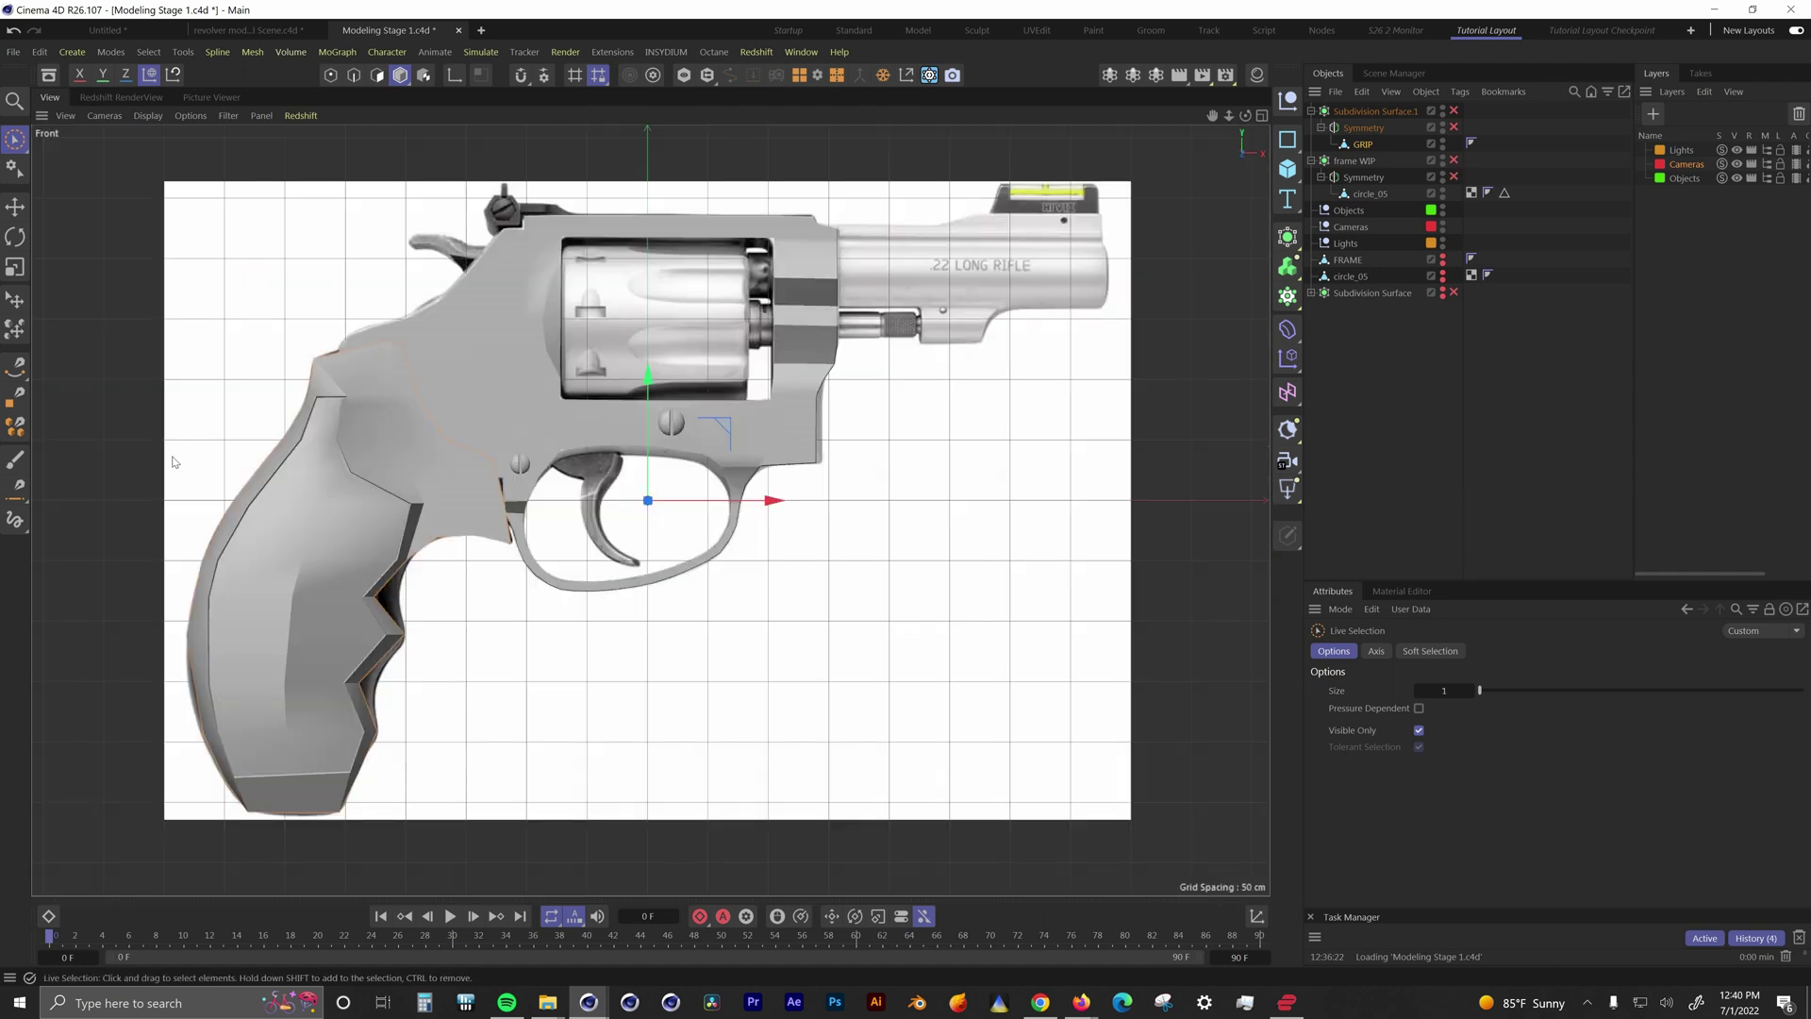
left_click(7, 401)
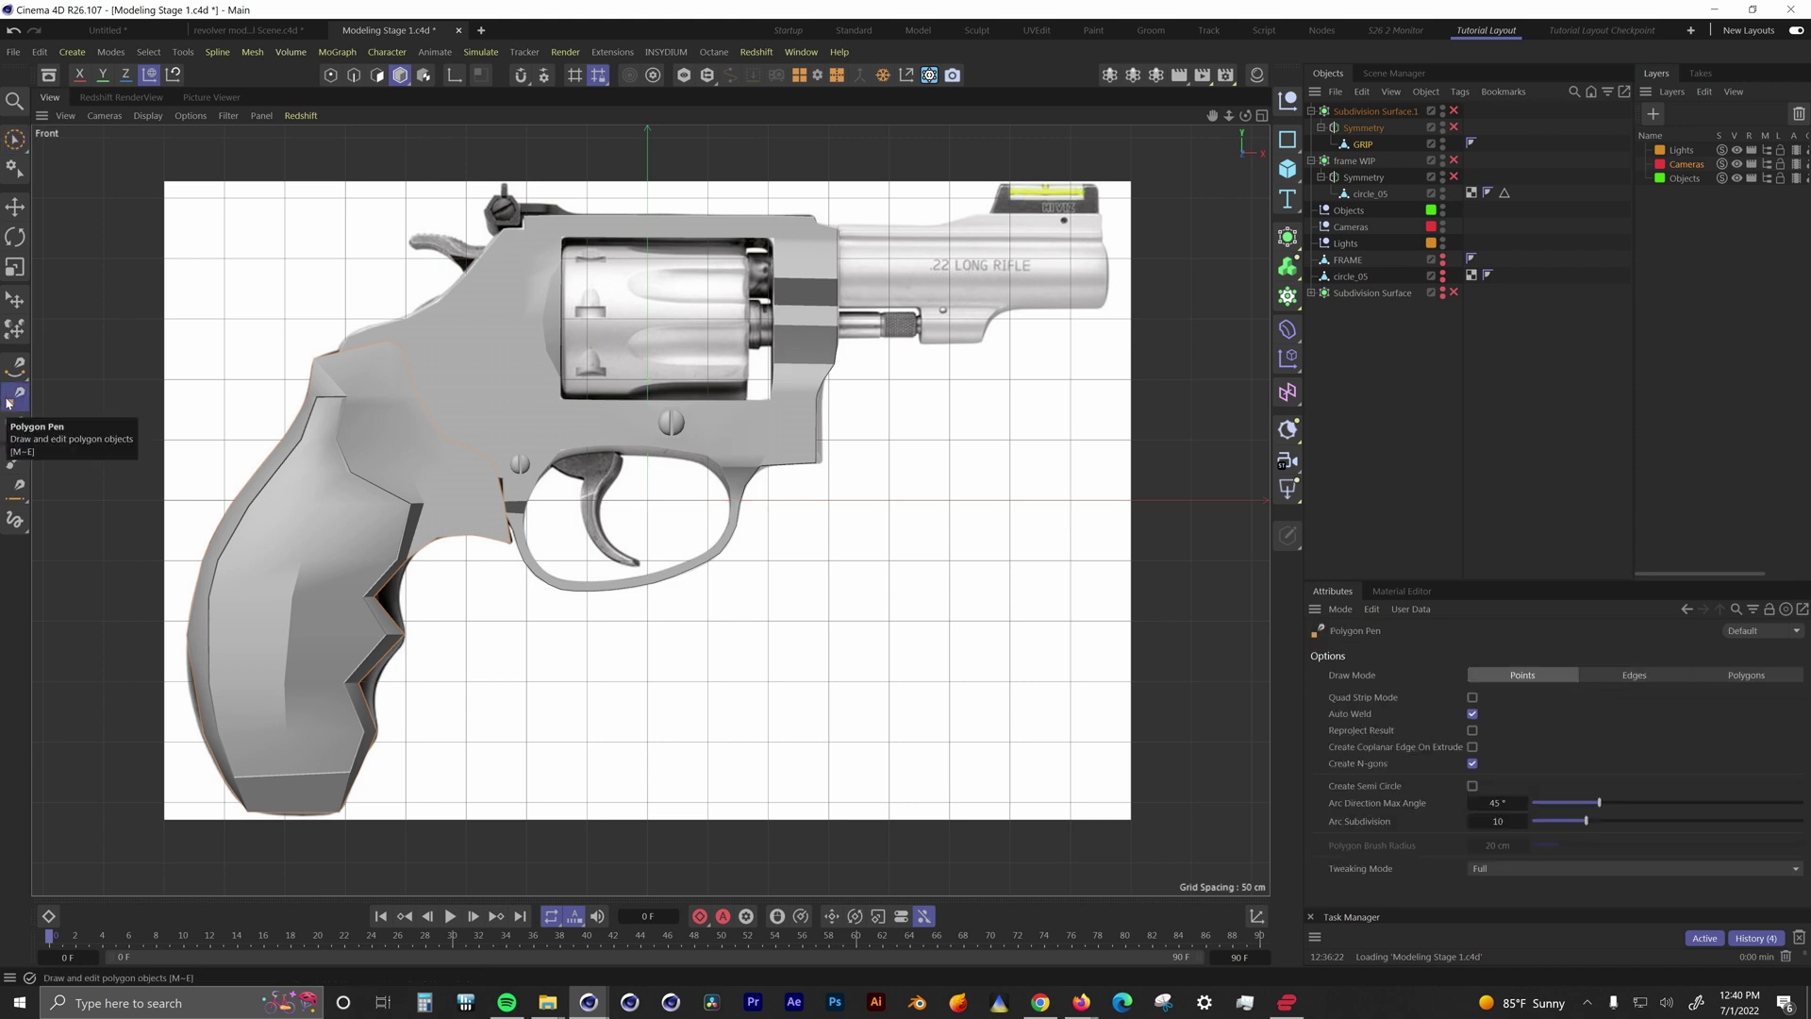
Step: Hide the GRIP and circle_05 meshes and place the first polygon point on the reference
left_click(1443, 142)
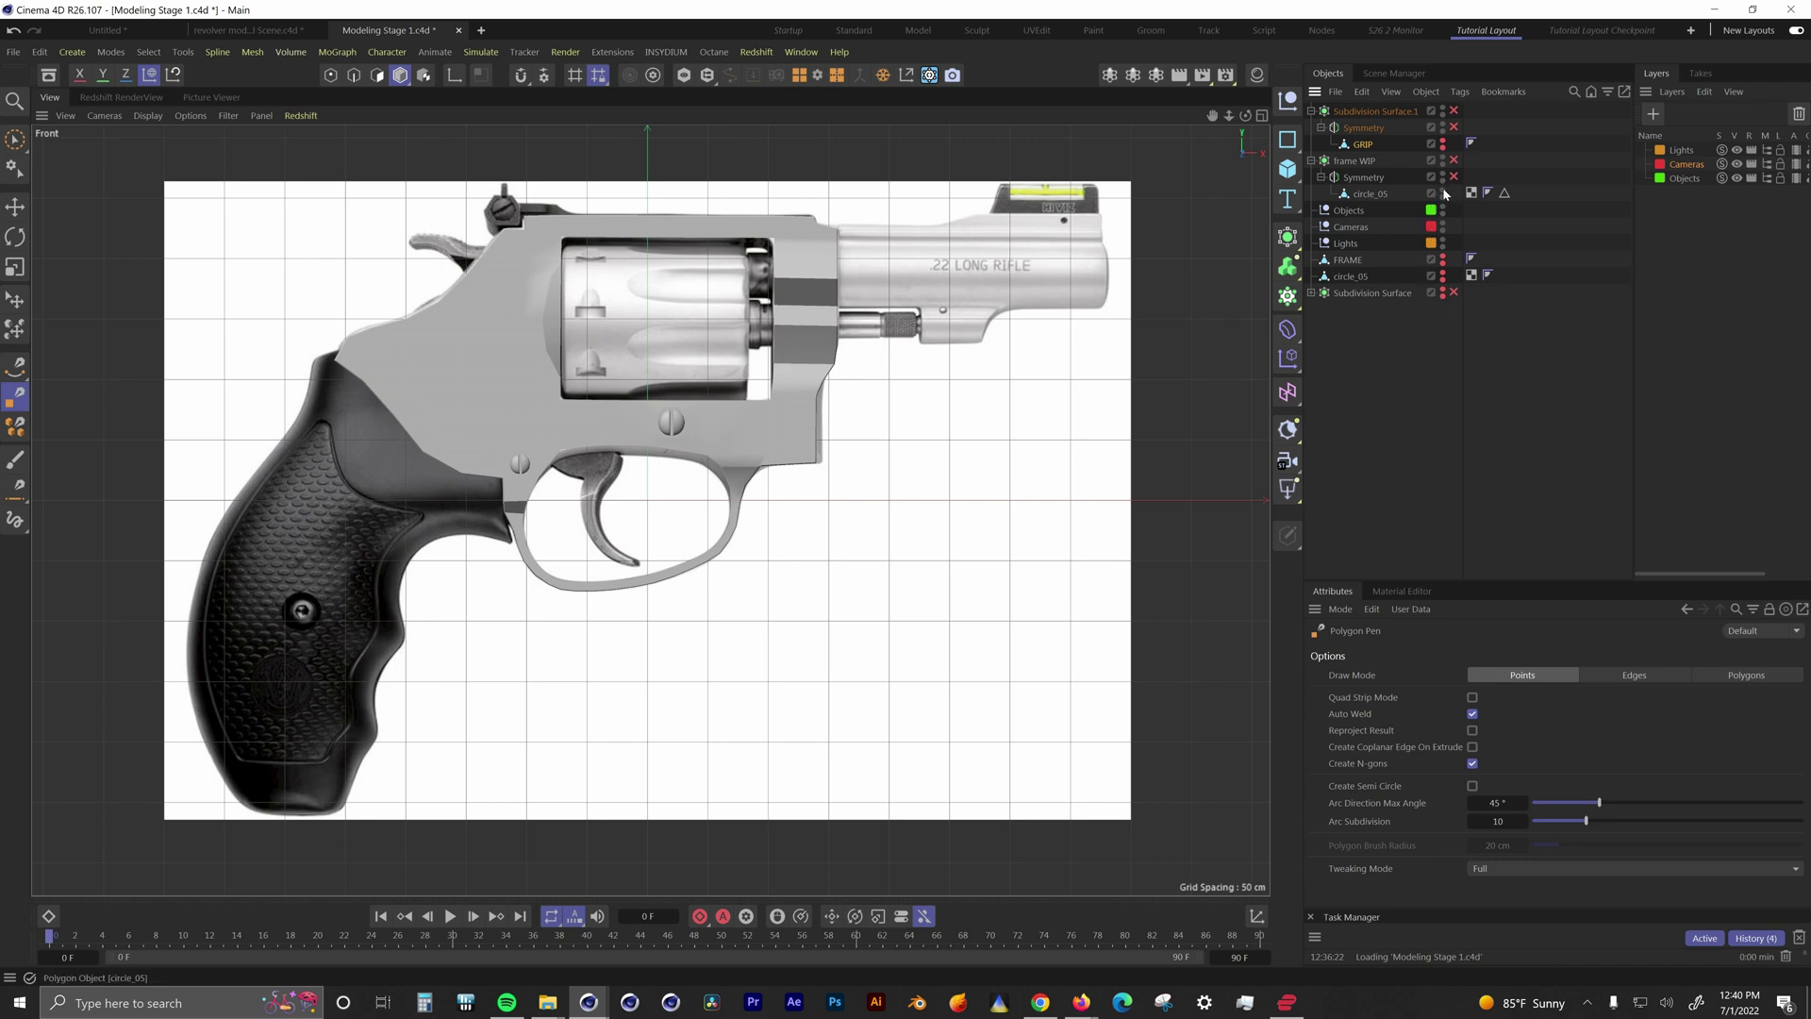
left_click(1443, 194)
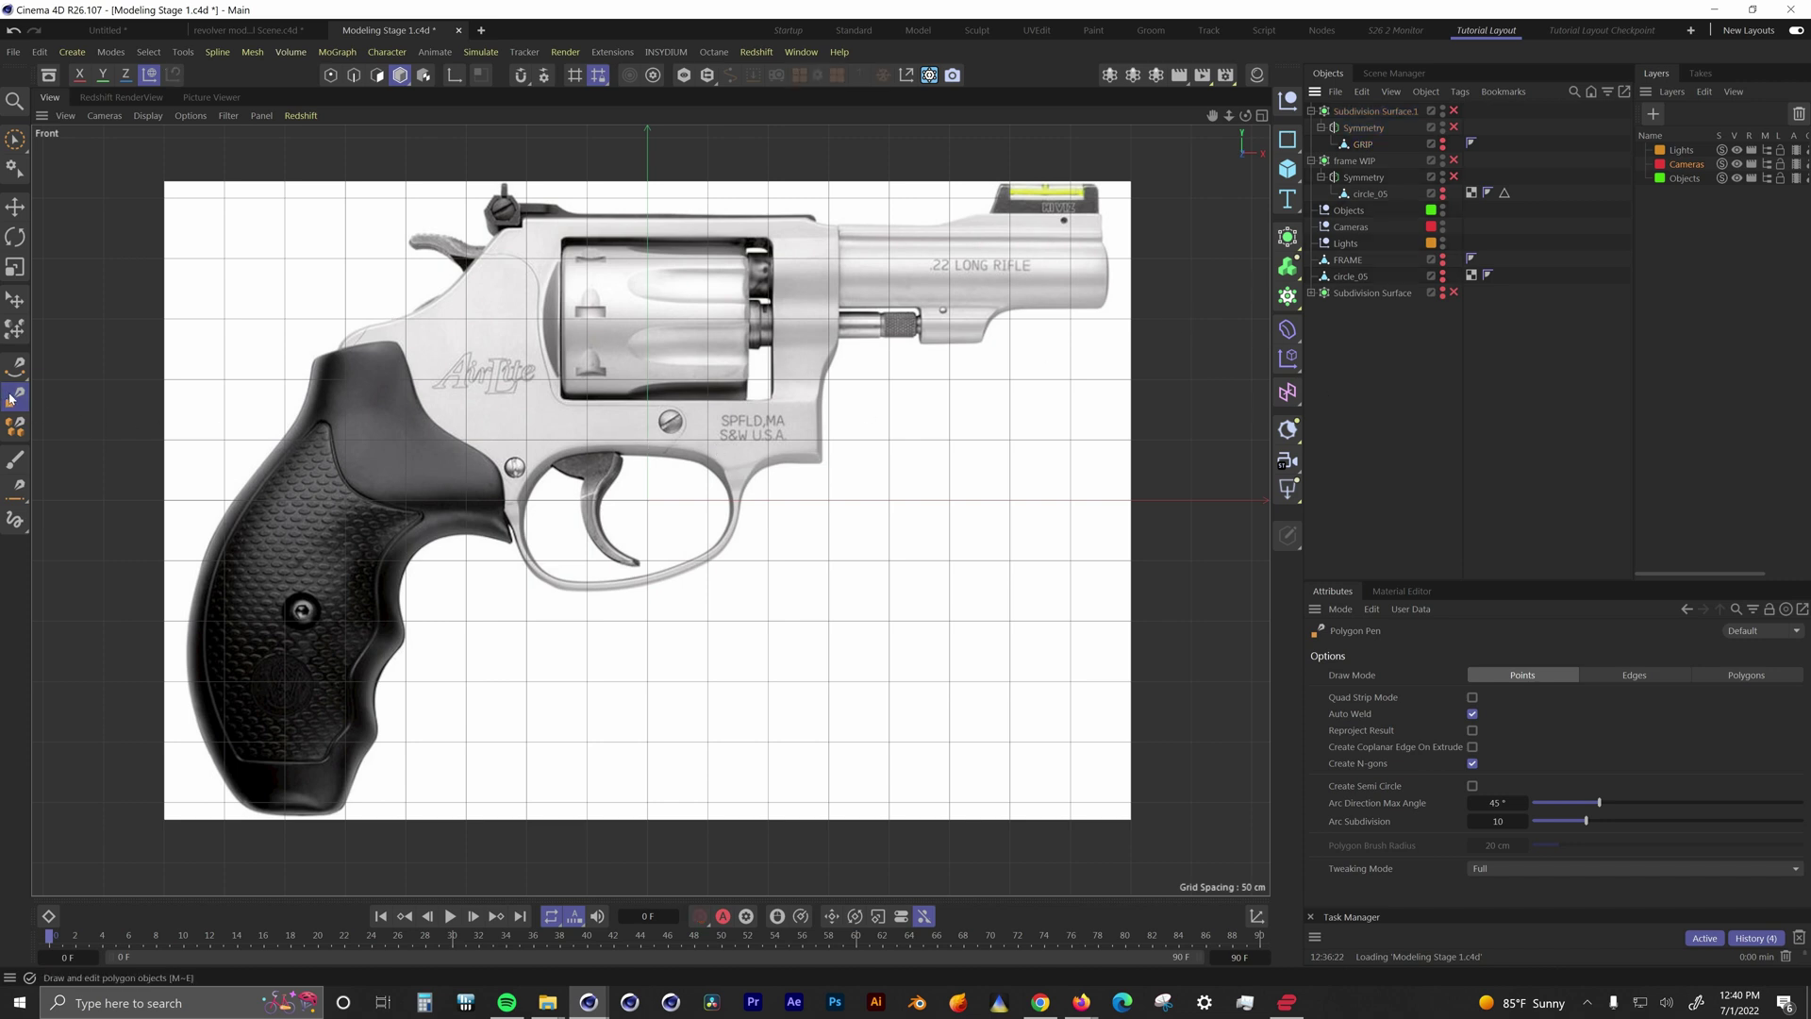
left_click(804, 441)
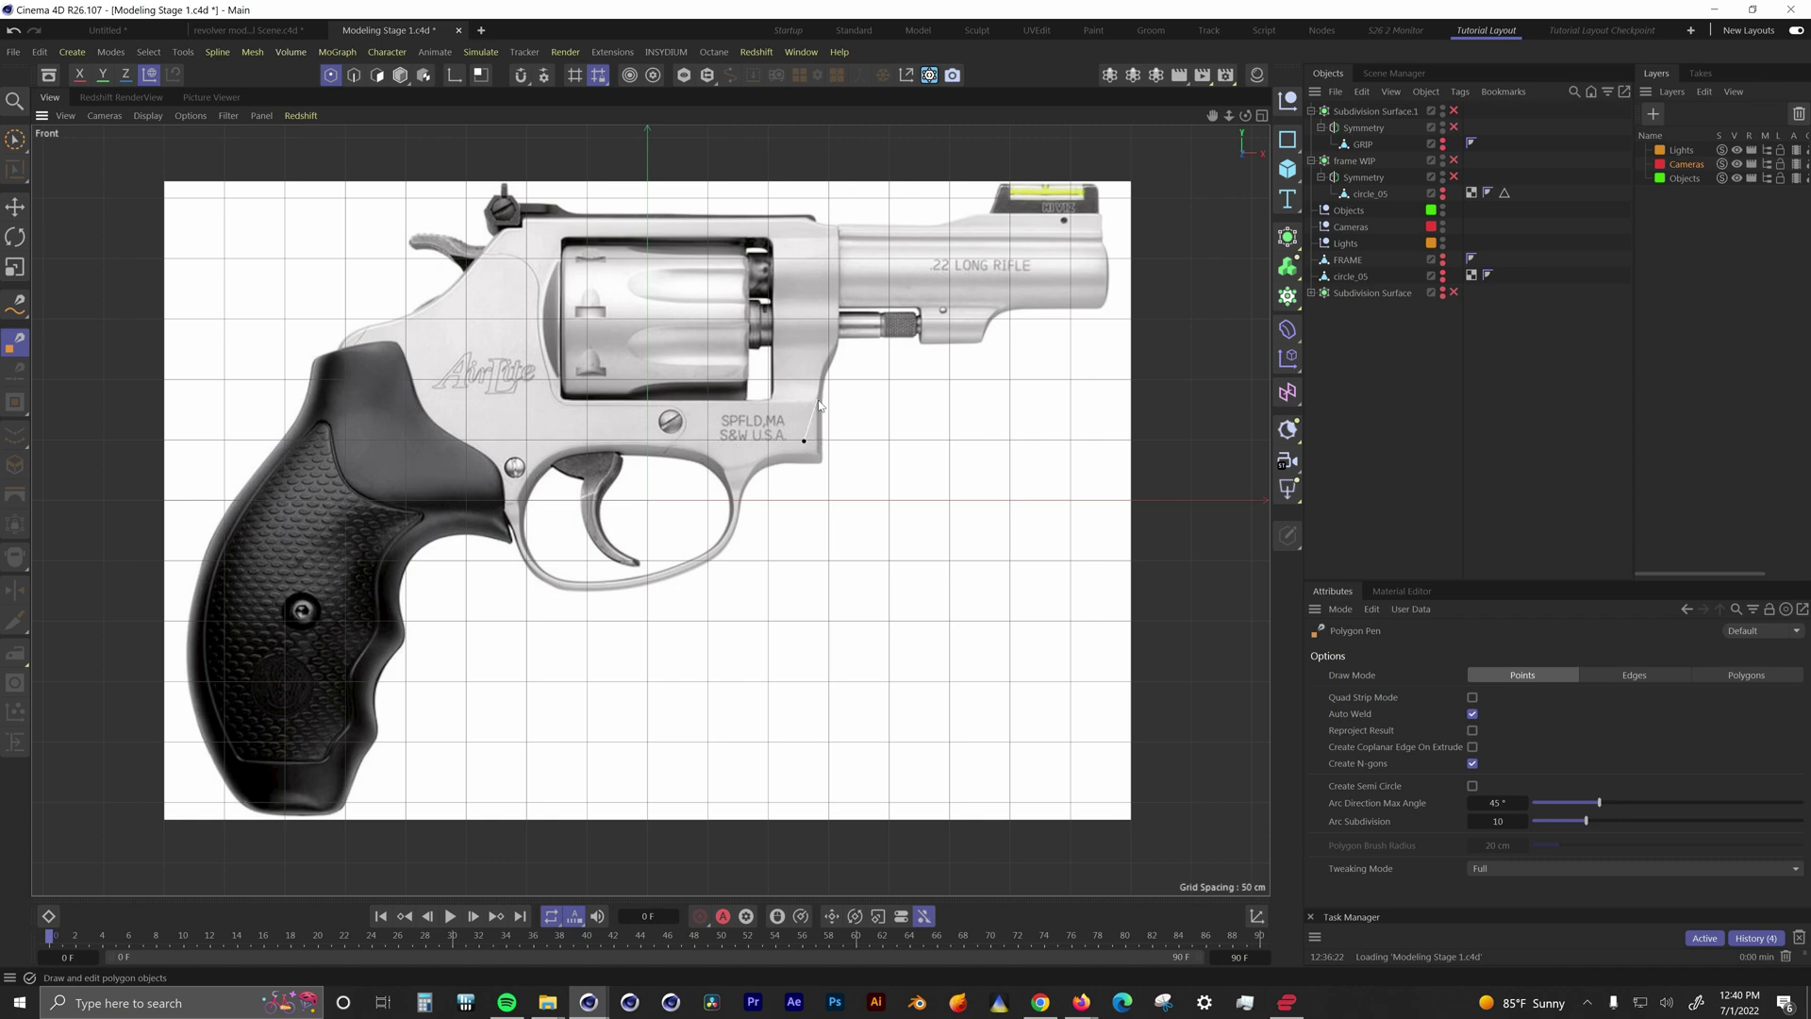
Step: Trace quads over the frame's lower edge, front edge and top strap with the Polygon Pen
left_click(702, 440)
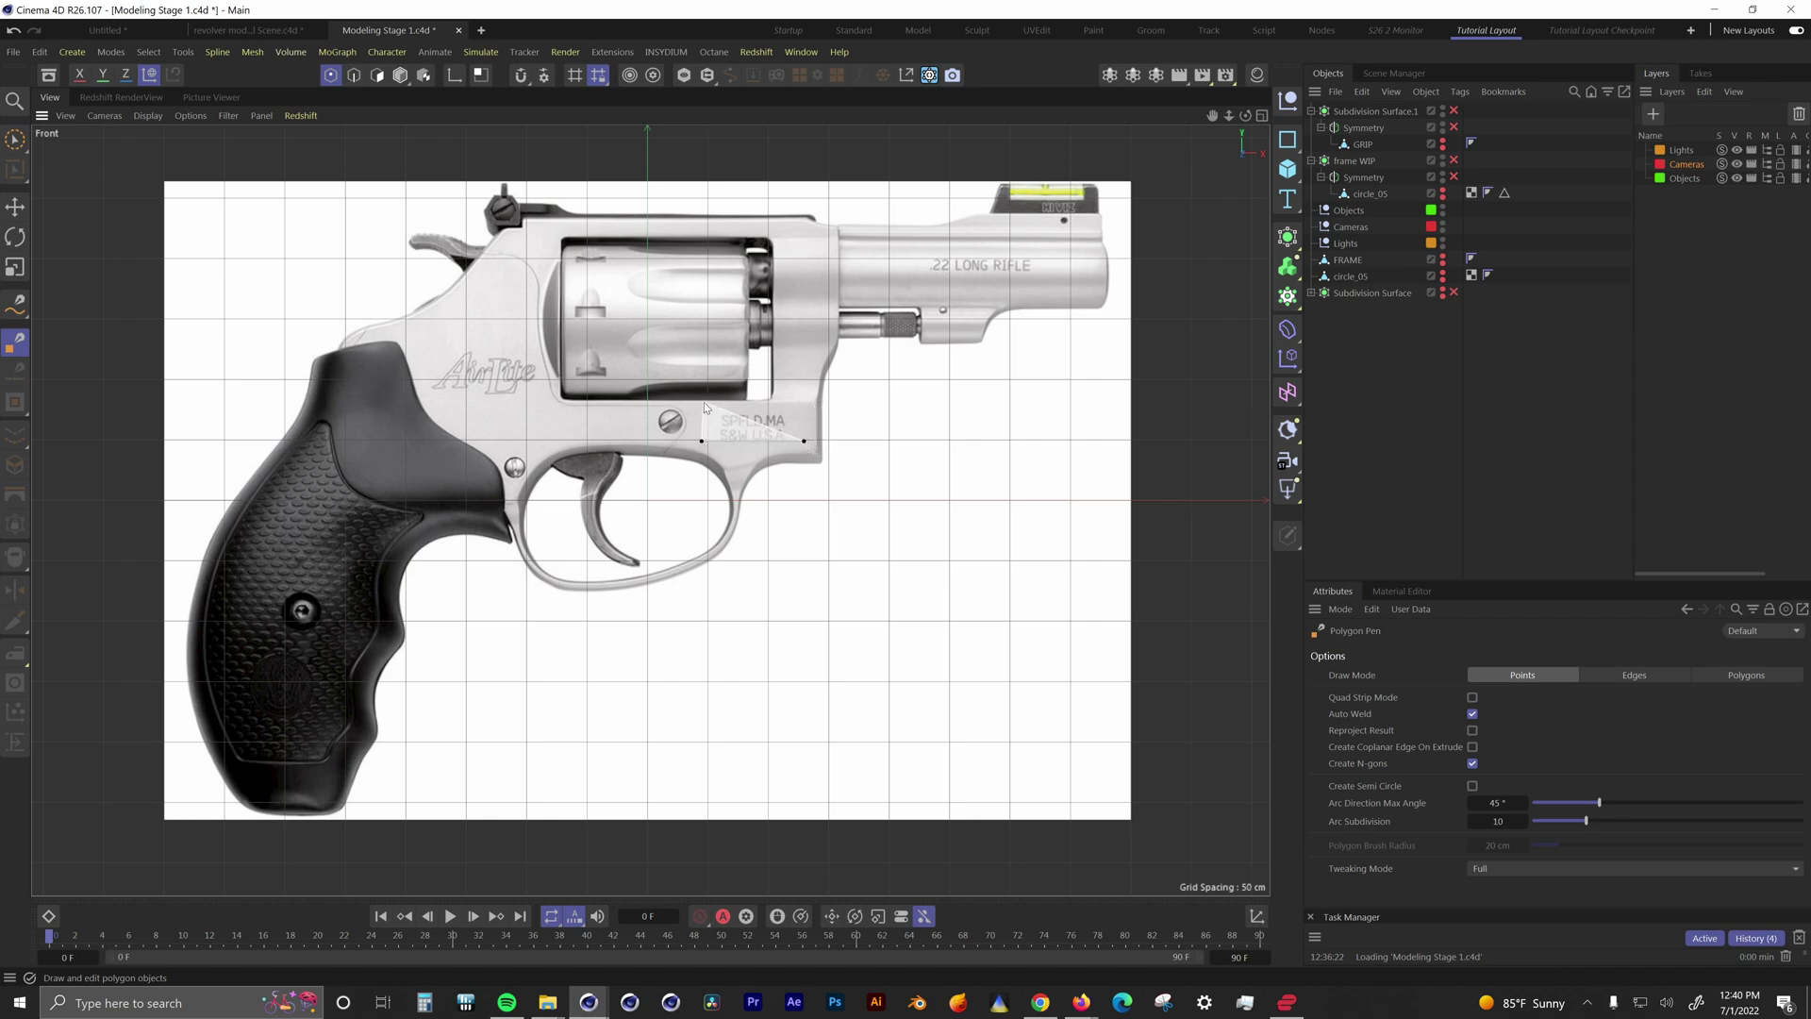
left_click(806, 399)
left_click(804, 440)
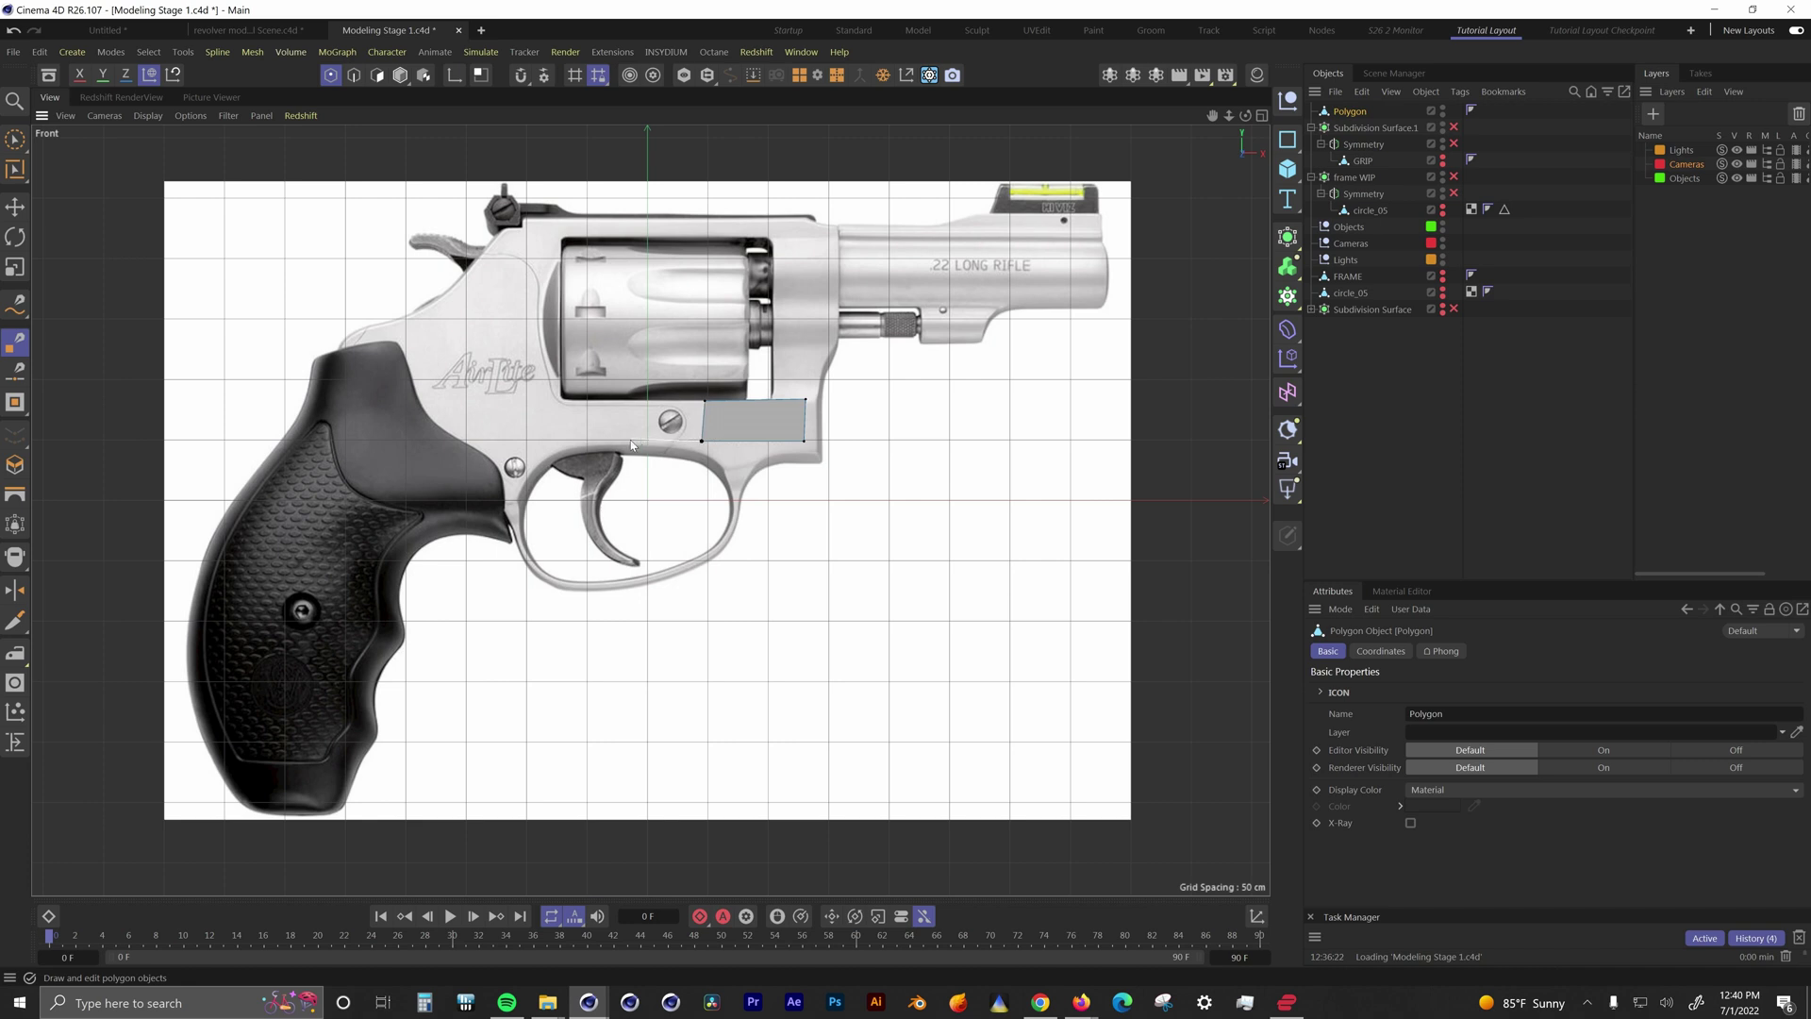
left_click(468, 441)
left_click(467, 404)
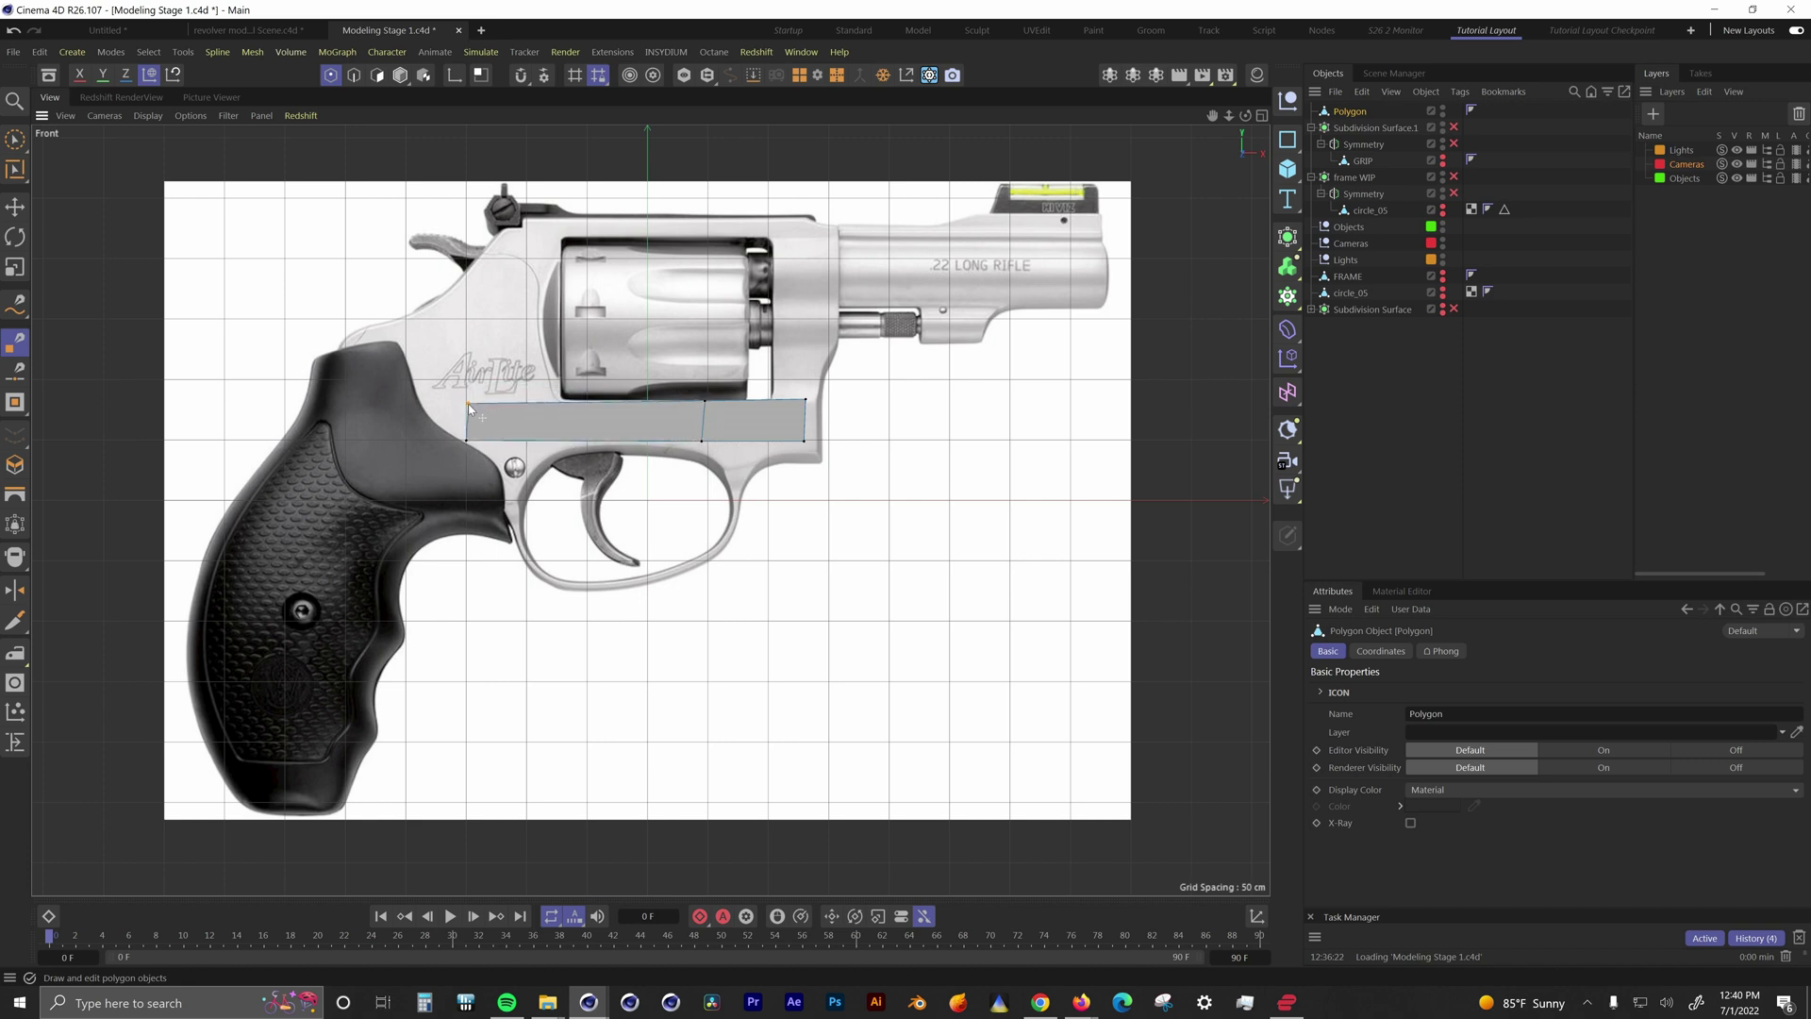
left_click_drag(804, 440, 817, 405)
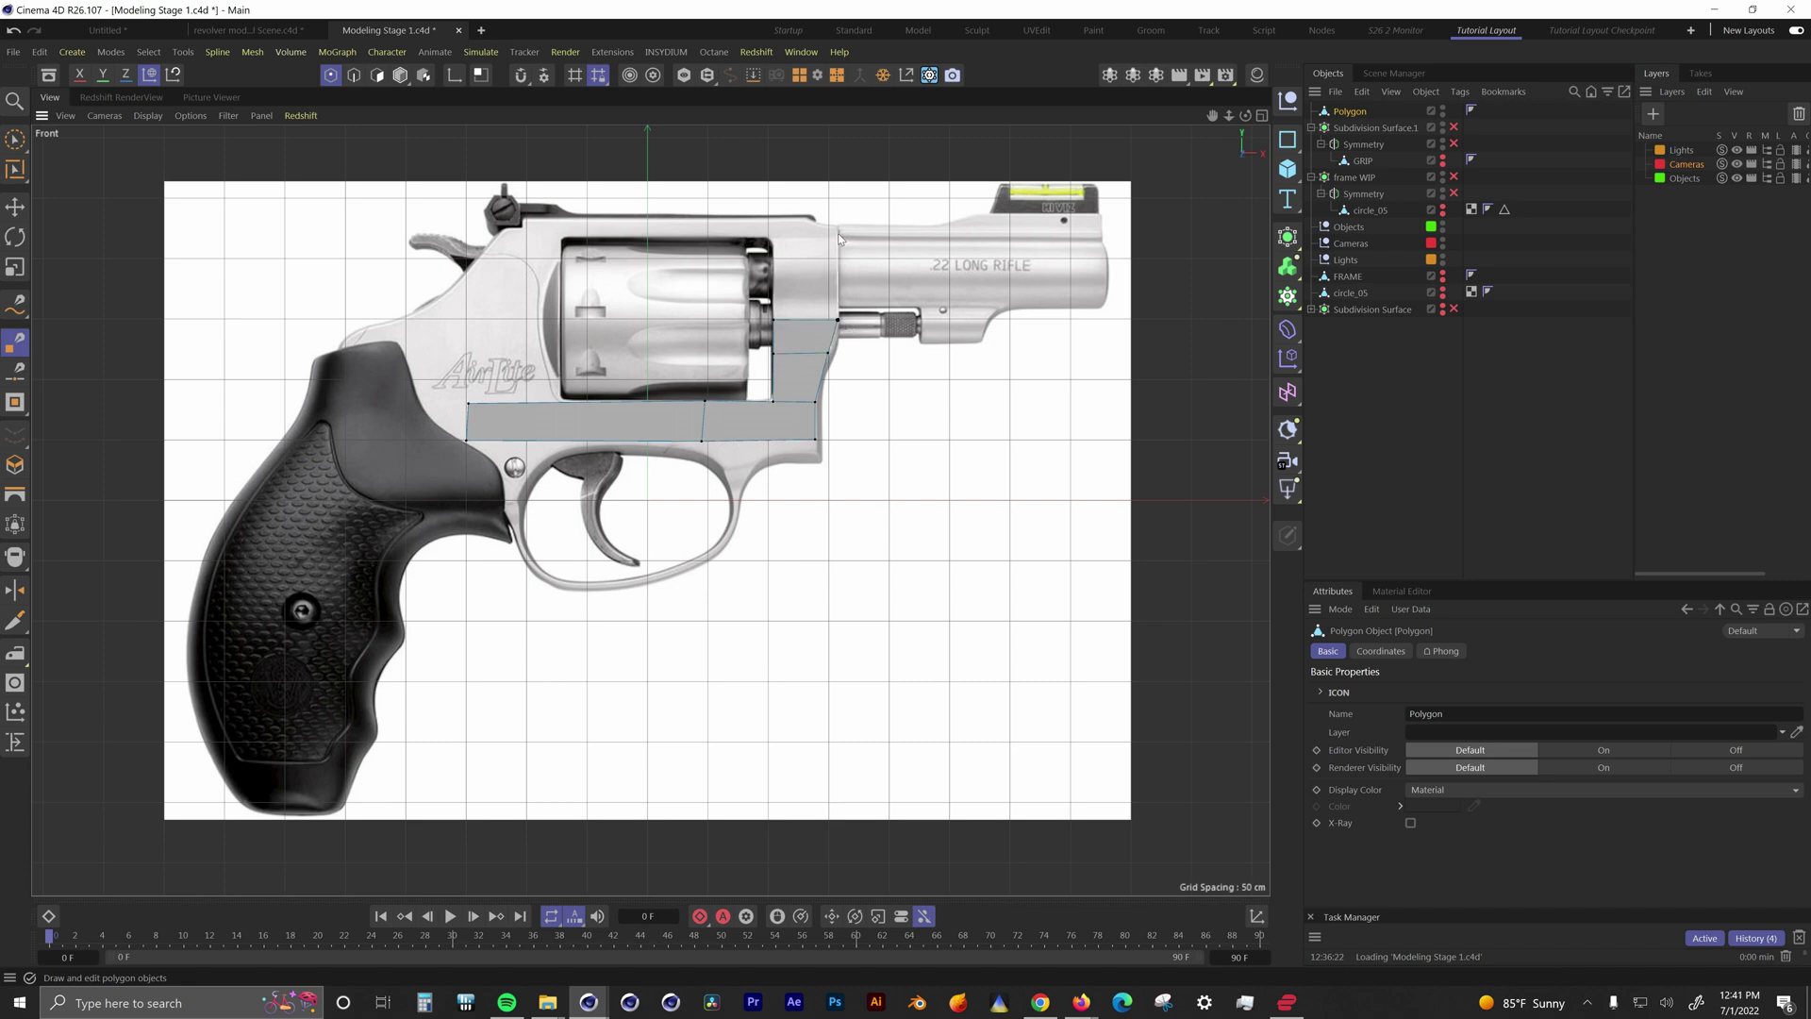
left_click(771, 228)
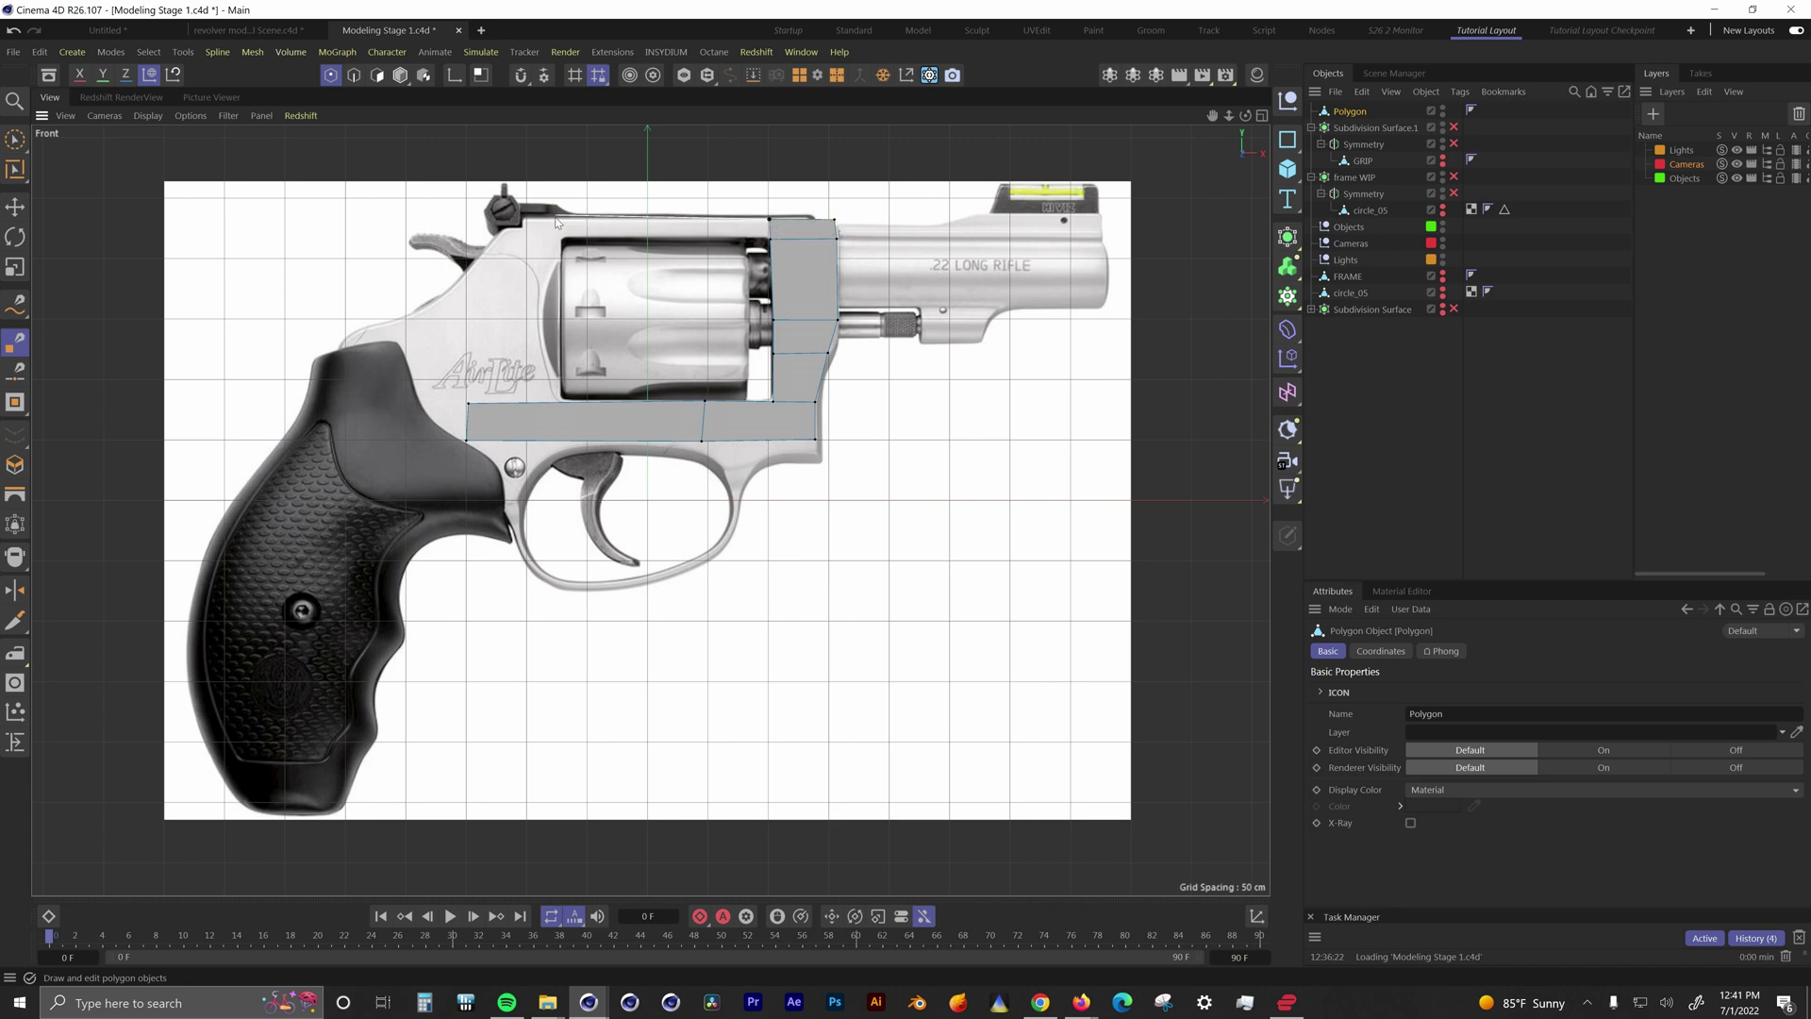
left_click(529, 237)
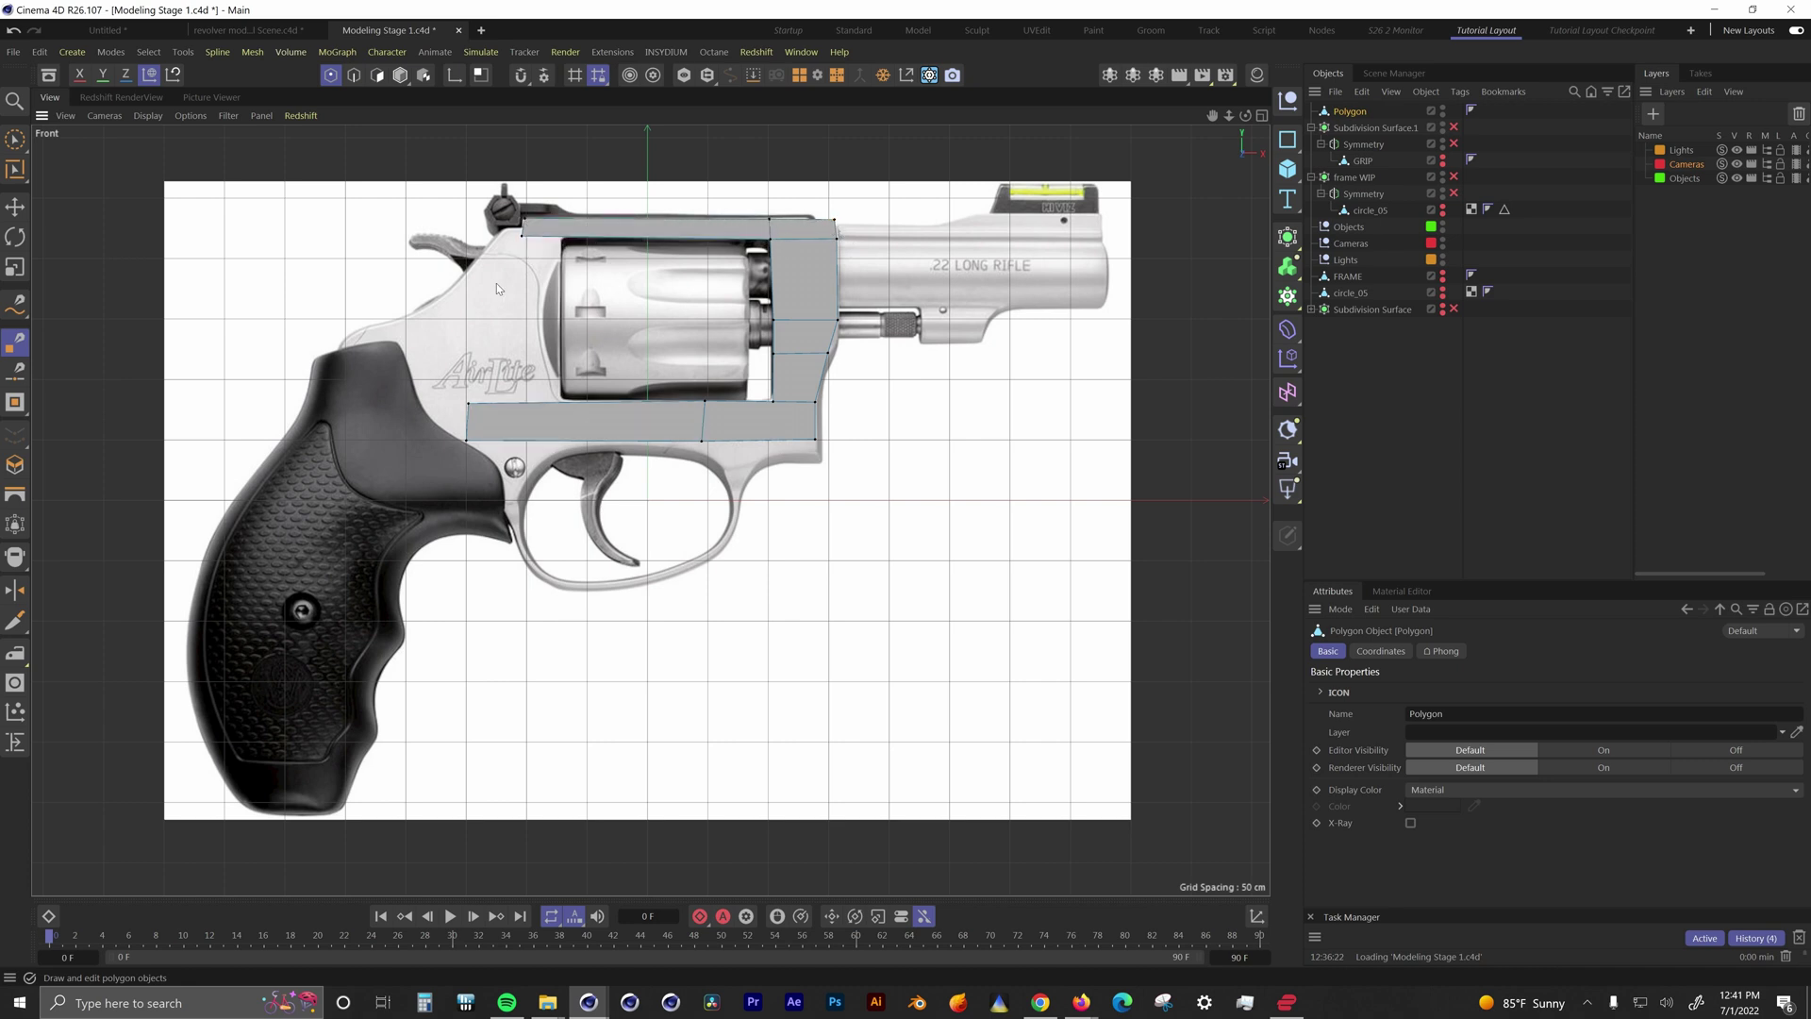
Step: Hide the new Polygon object, show GRIP and circle_05 again, and return to perspective view
double_click(1442, 109)
left_click(1442, 158)
left_click(1442, 208)
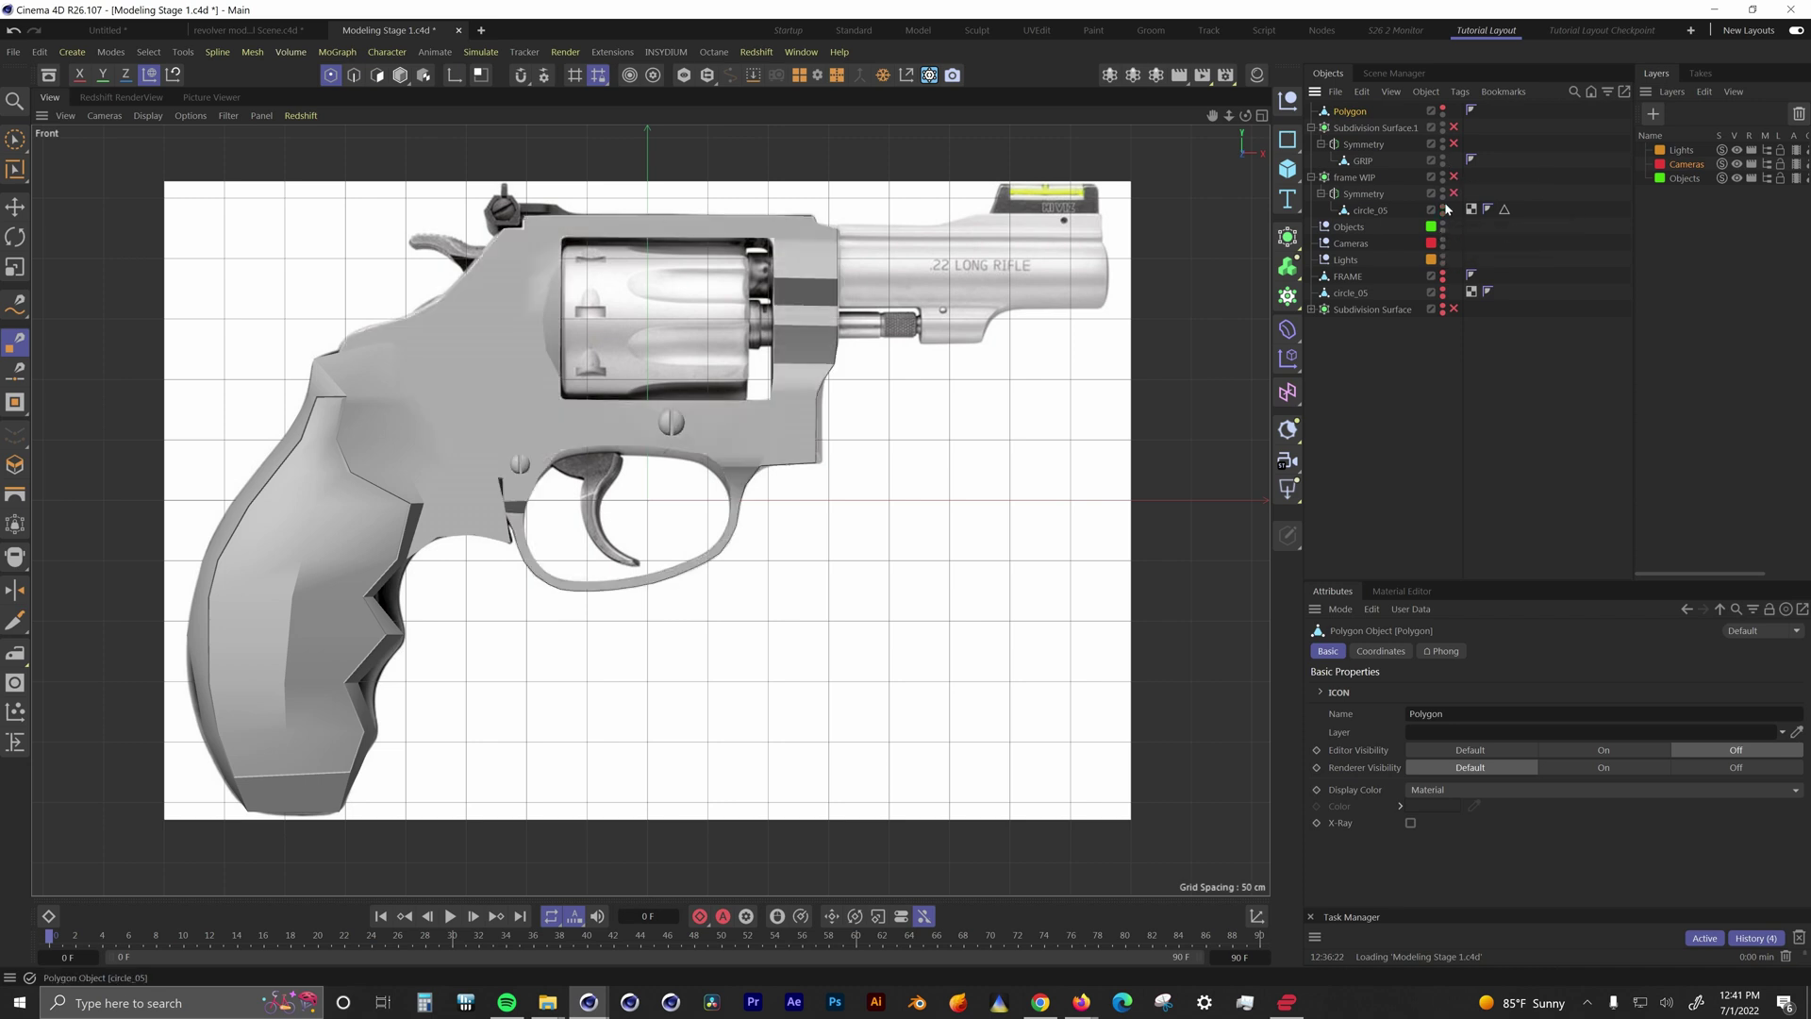
middle_click(509, 368)
middle_click(509, 368)
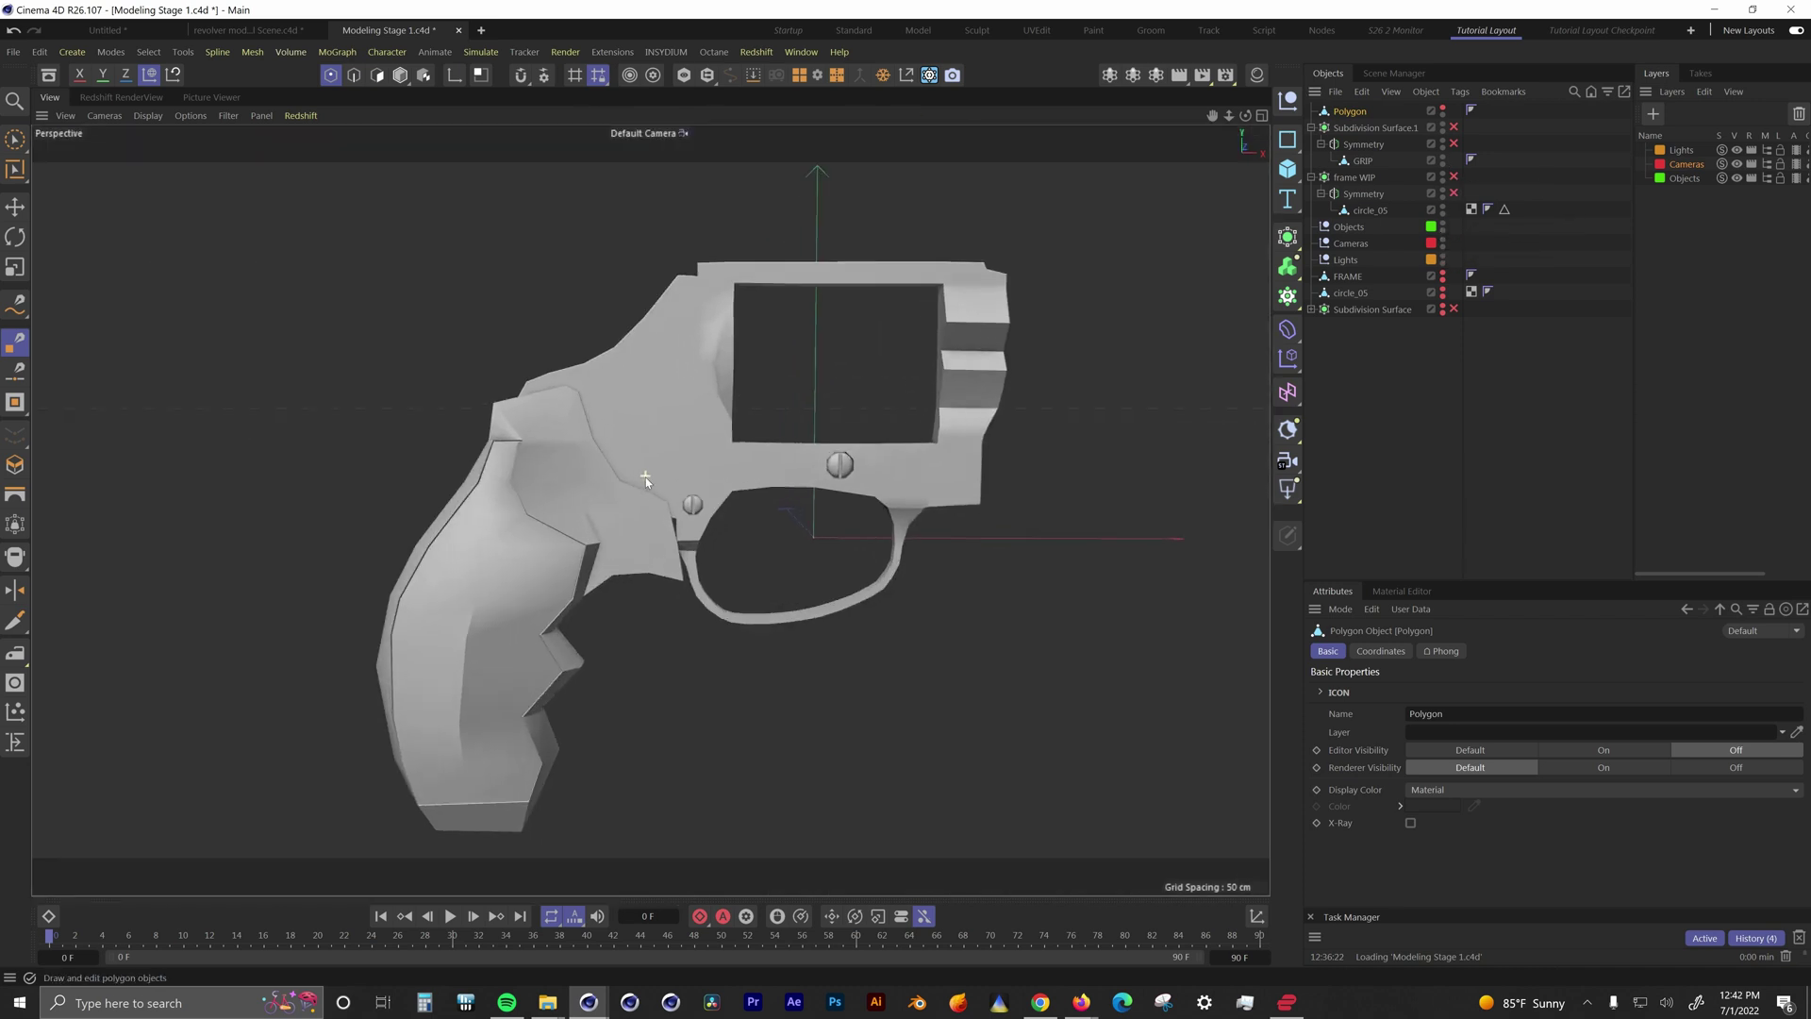
left_click_drag(840, 464, 844, 495, "alt")
Step: Re-enable the grip's Symmetry and the grip and frame Subdivision Surfaces
left_click(1453, 143)
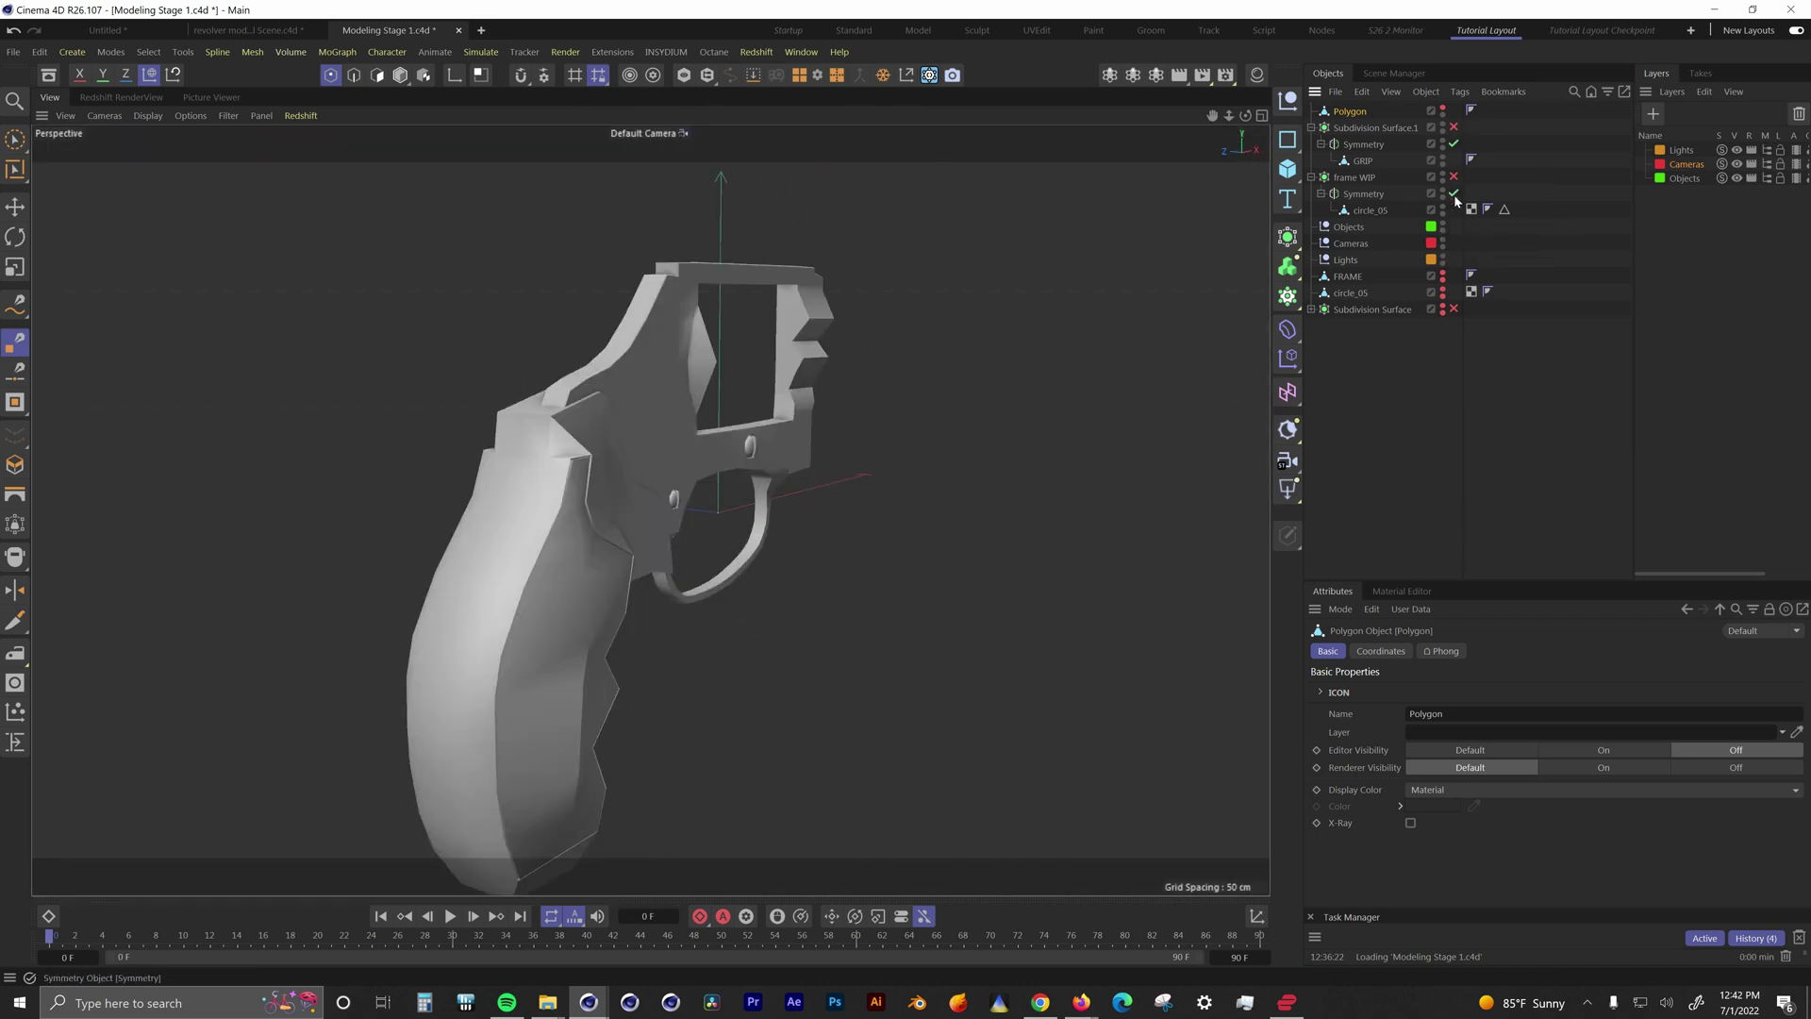
mouse_move(944, 391)
left_mouse_down("alt")
mouse_move(659, 418)
mouse_move(595, 389)
mouse_move(943, 359)
left_mouse_up("alt")
left_click(1453, 128)
left_click(1453, 176)
left_click_drag(757, 348, 593, 367, "alt")
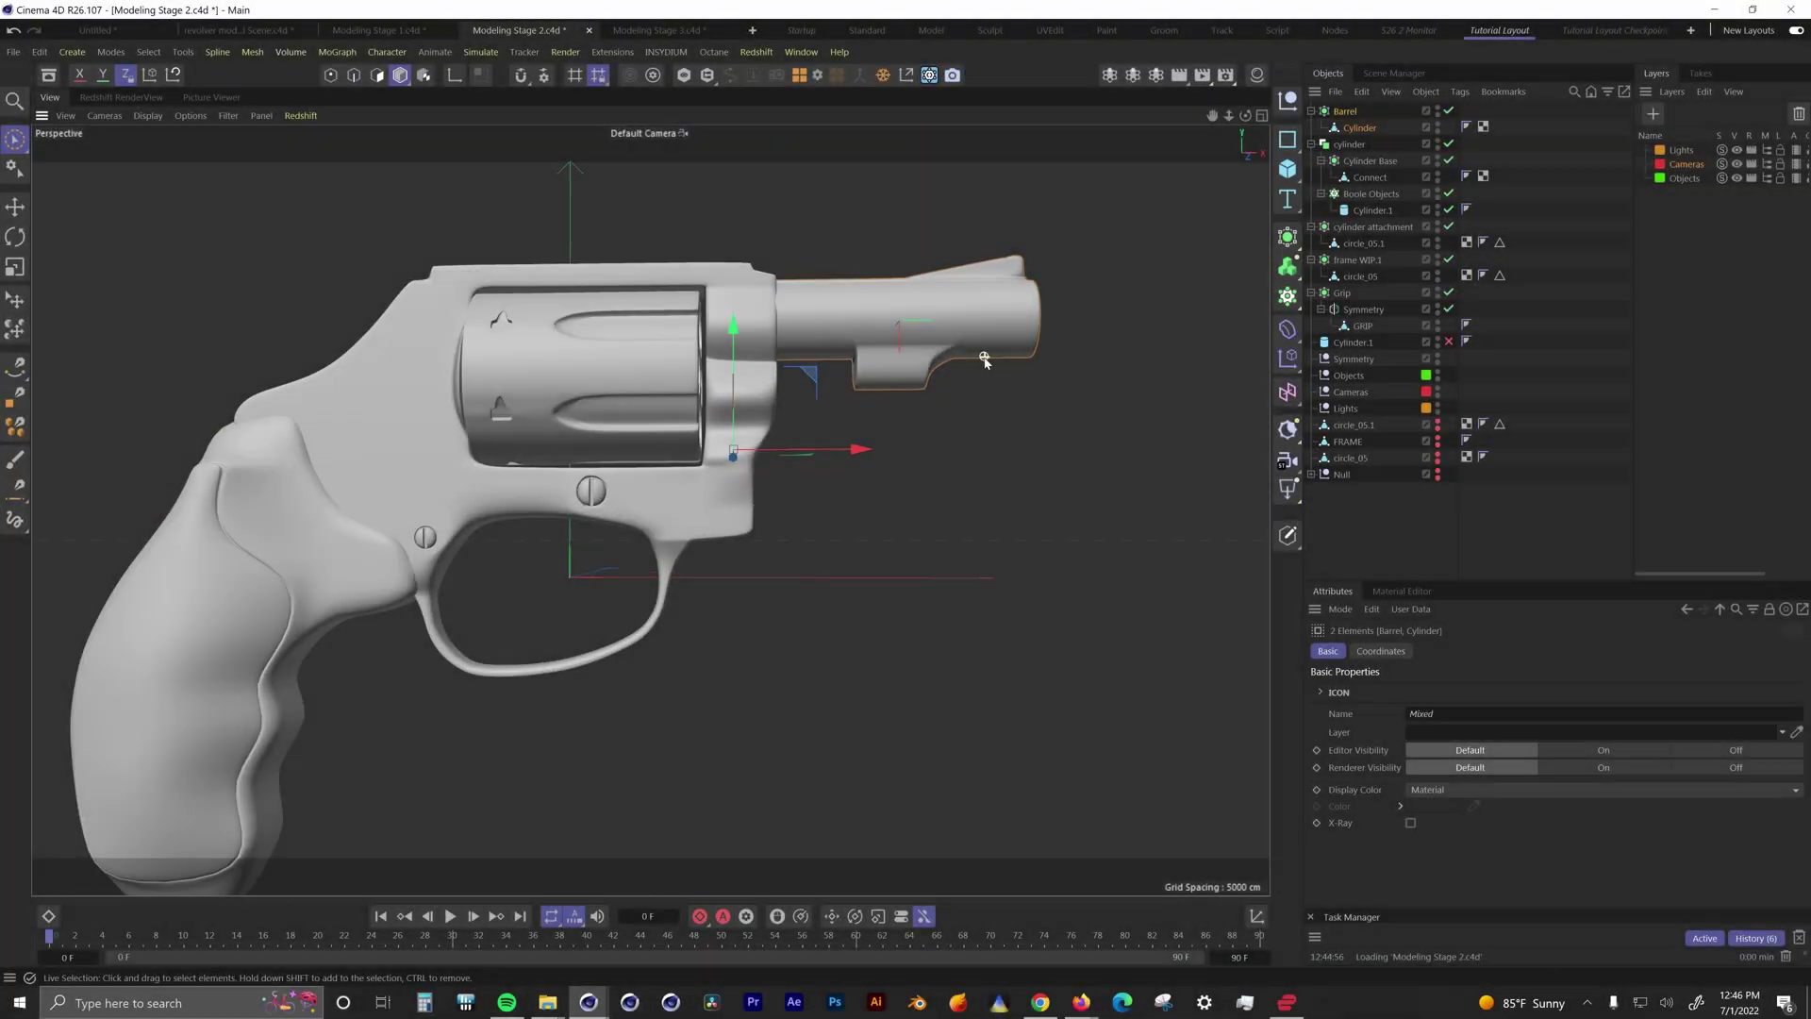
scroll(982, 355, "up", 3)
left_click_drag(982, 356, 886, 311, "alt")
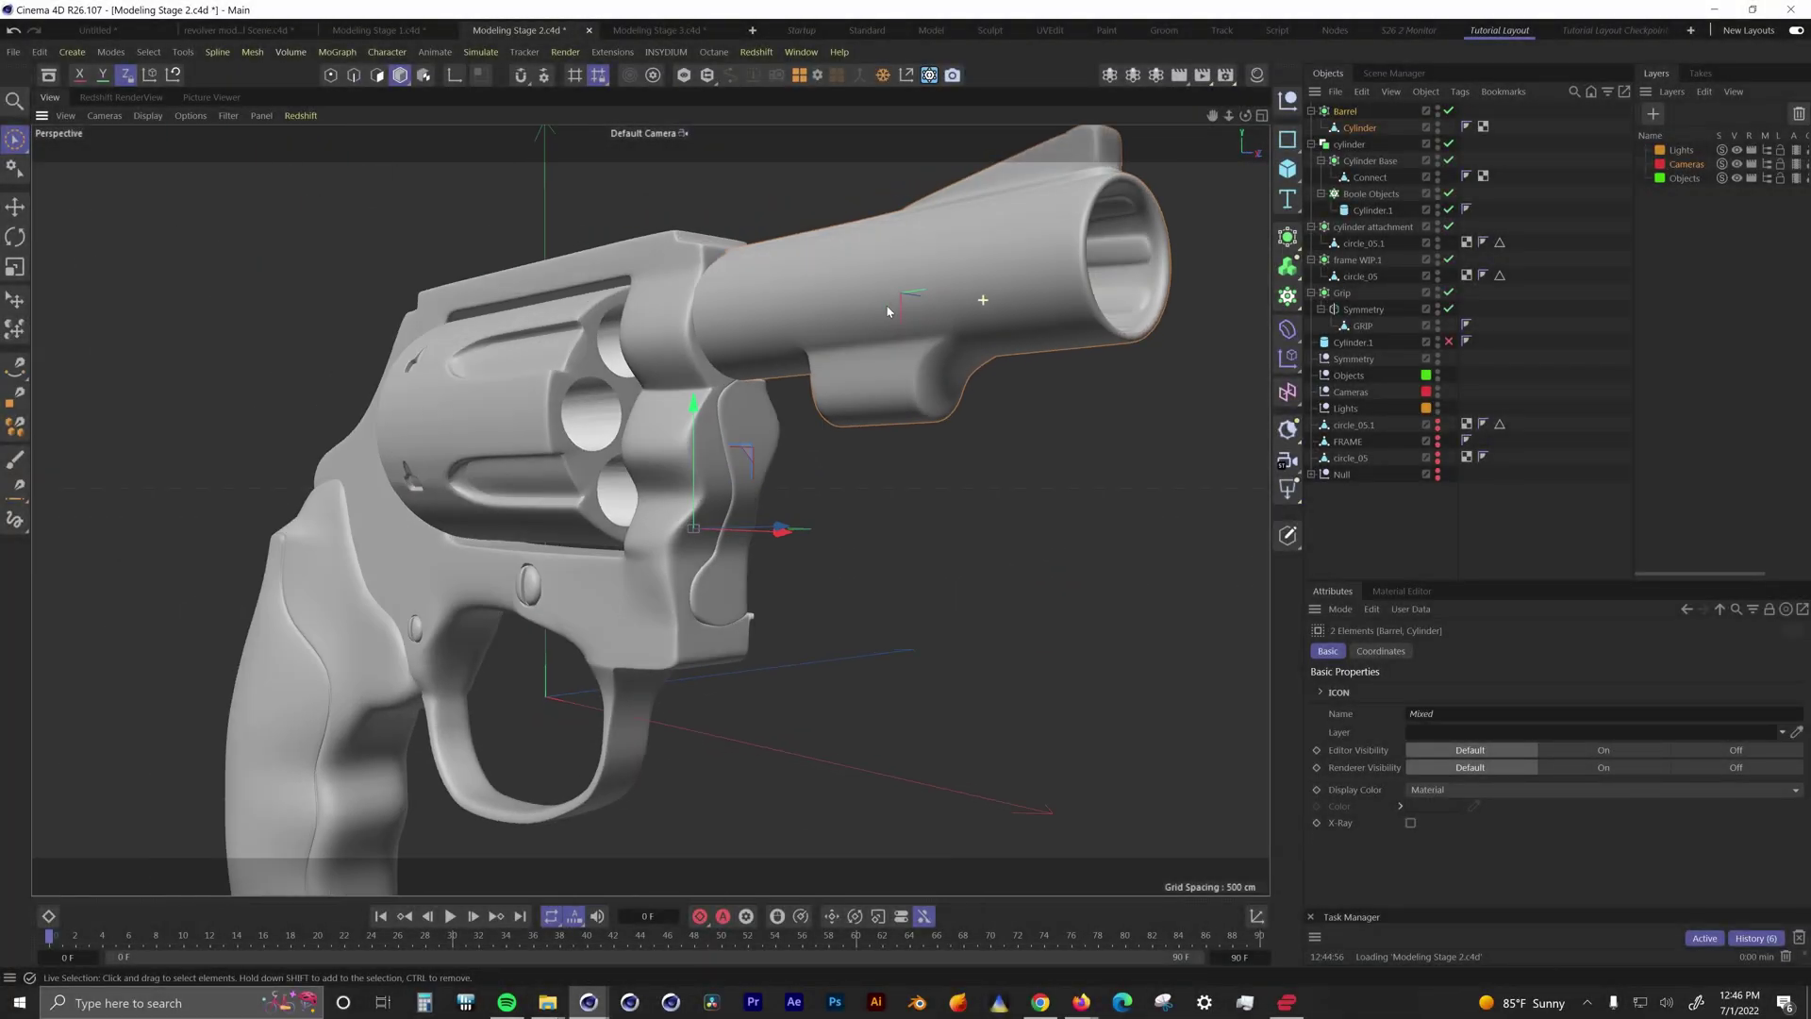
scroll(886, 312, "down", 2)
left_click(1449, 111)
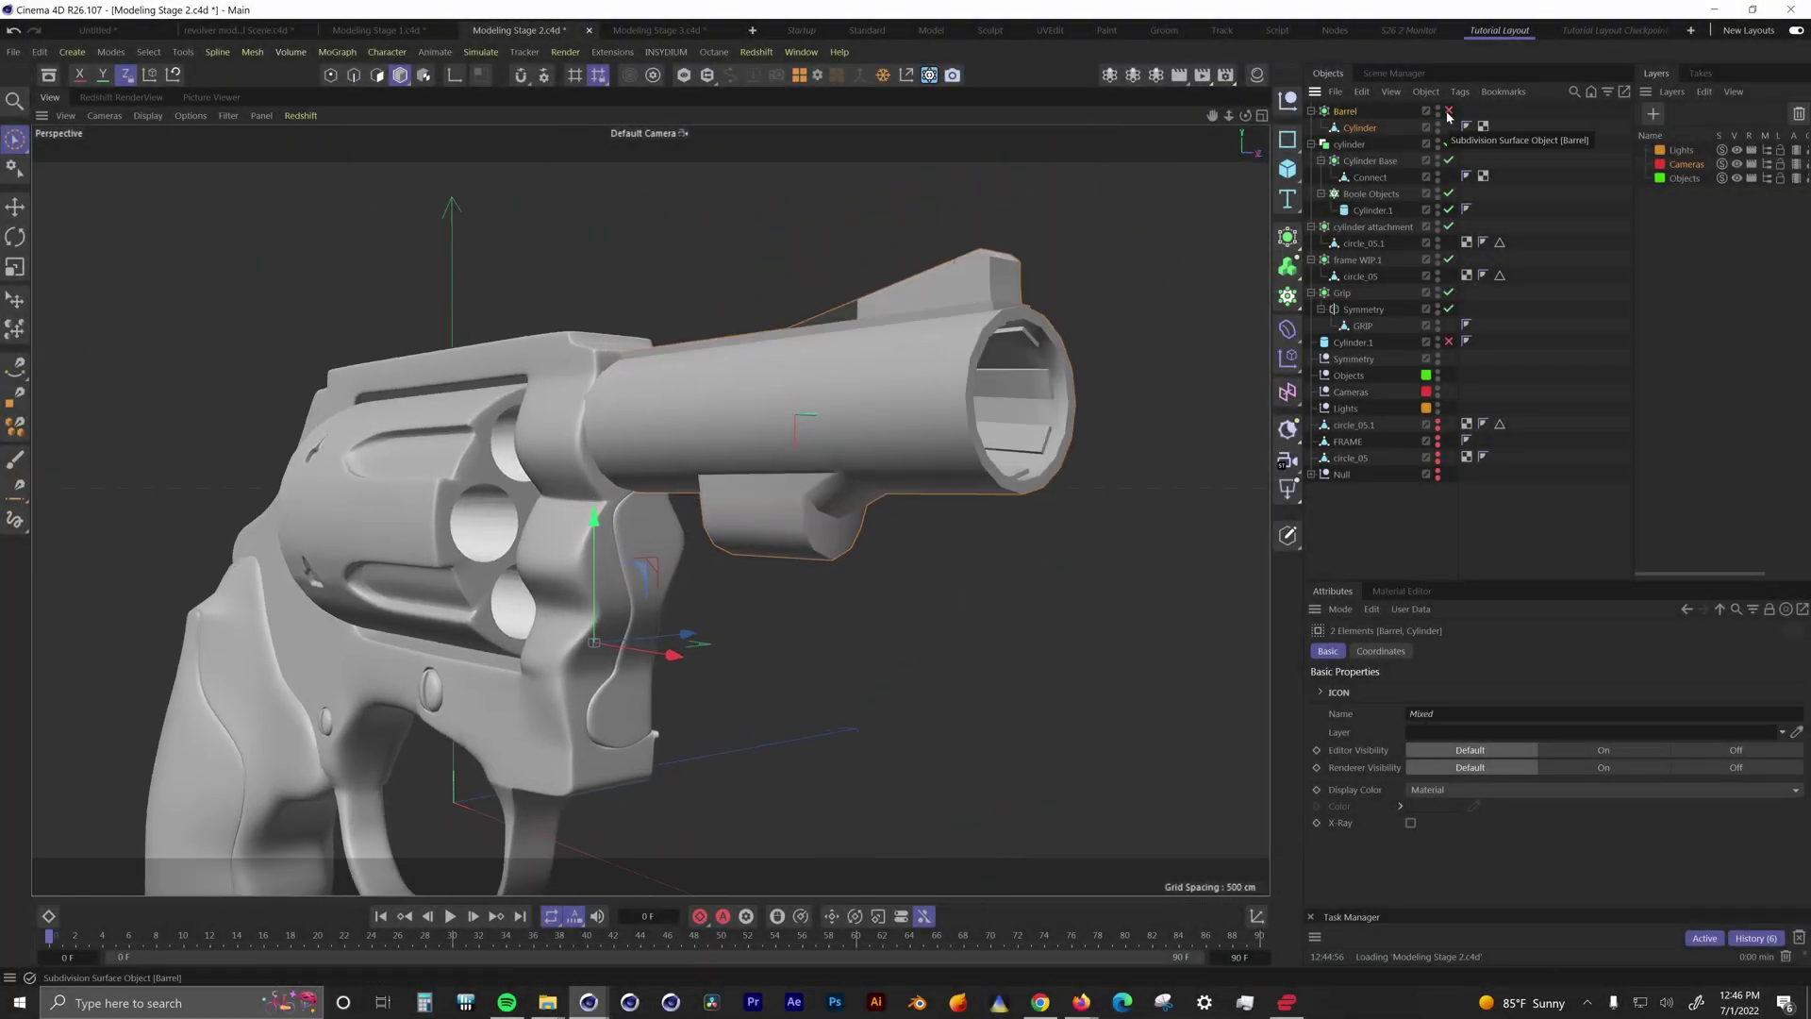
left_click_drag(1038, 387, 711, 400, "alt")
key("ctrl+z")
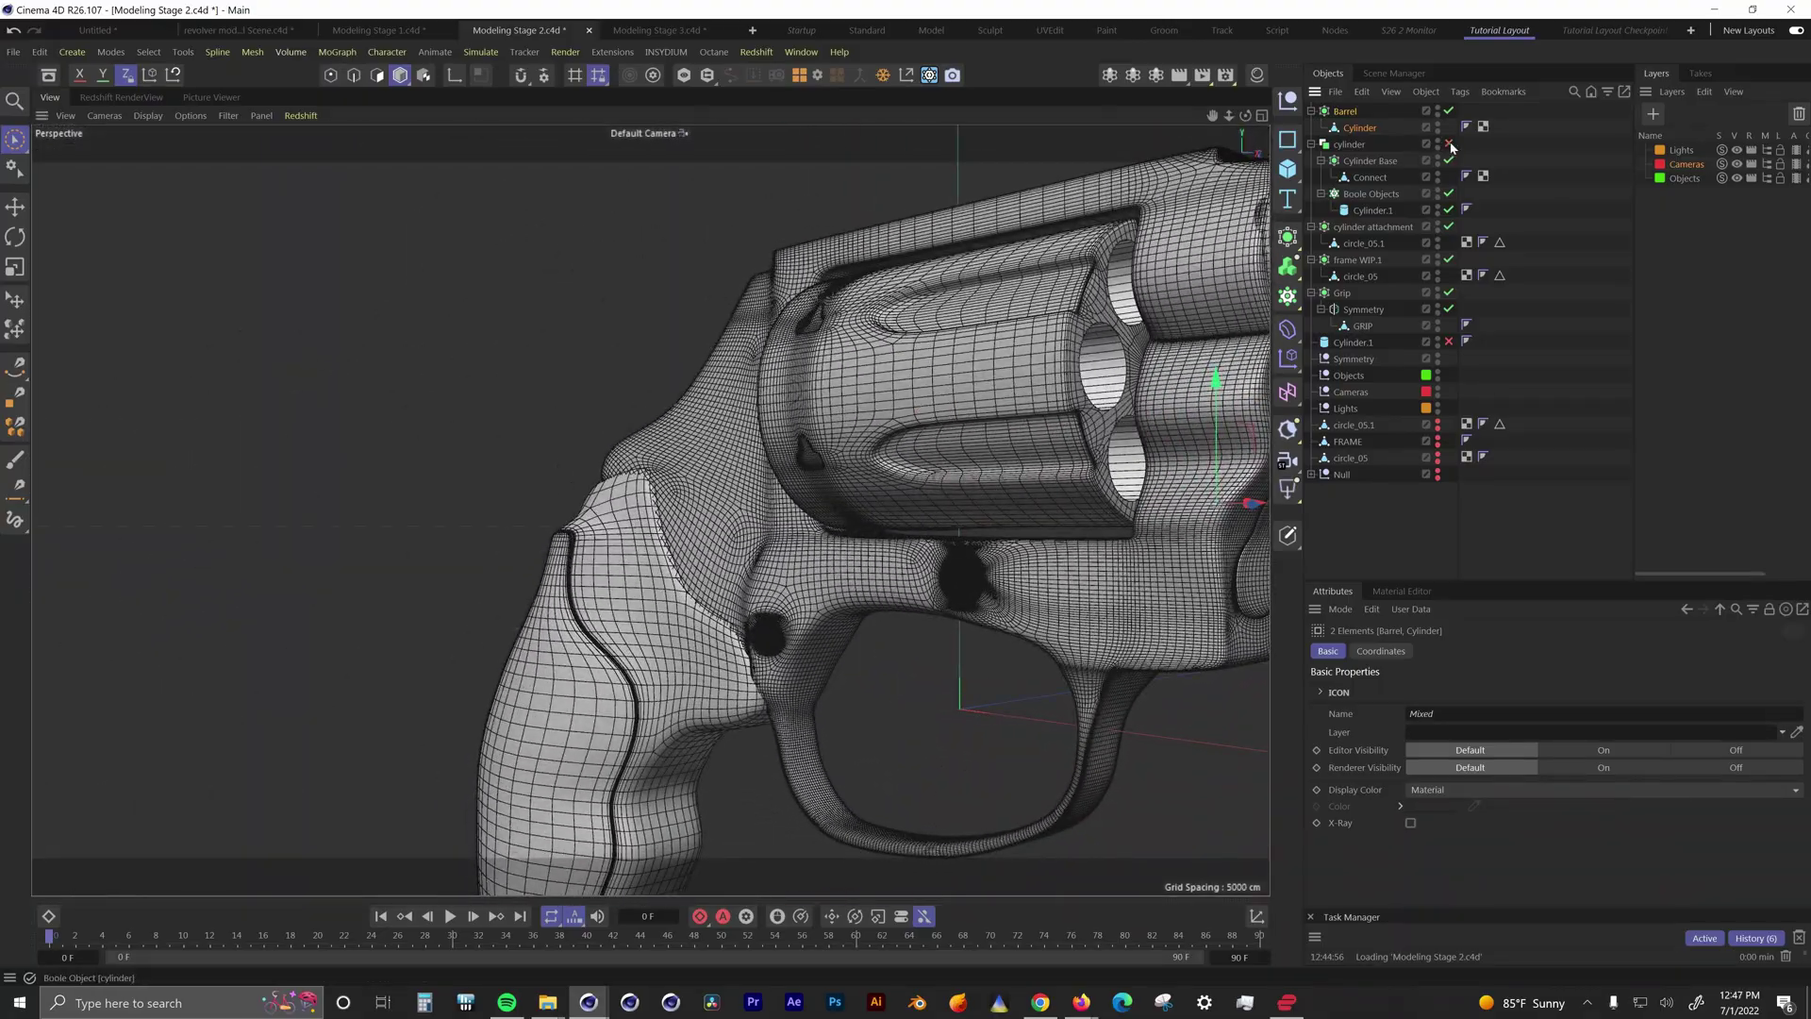
left_click_drag(943, 425, 755, 406, "alt")
left_click(1448, 160)
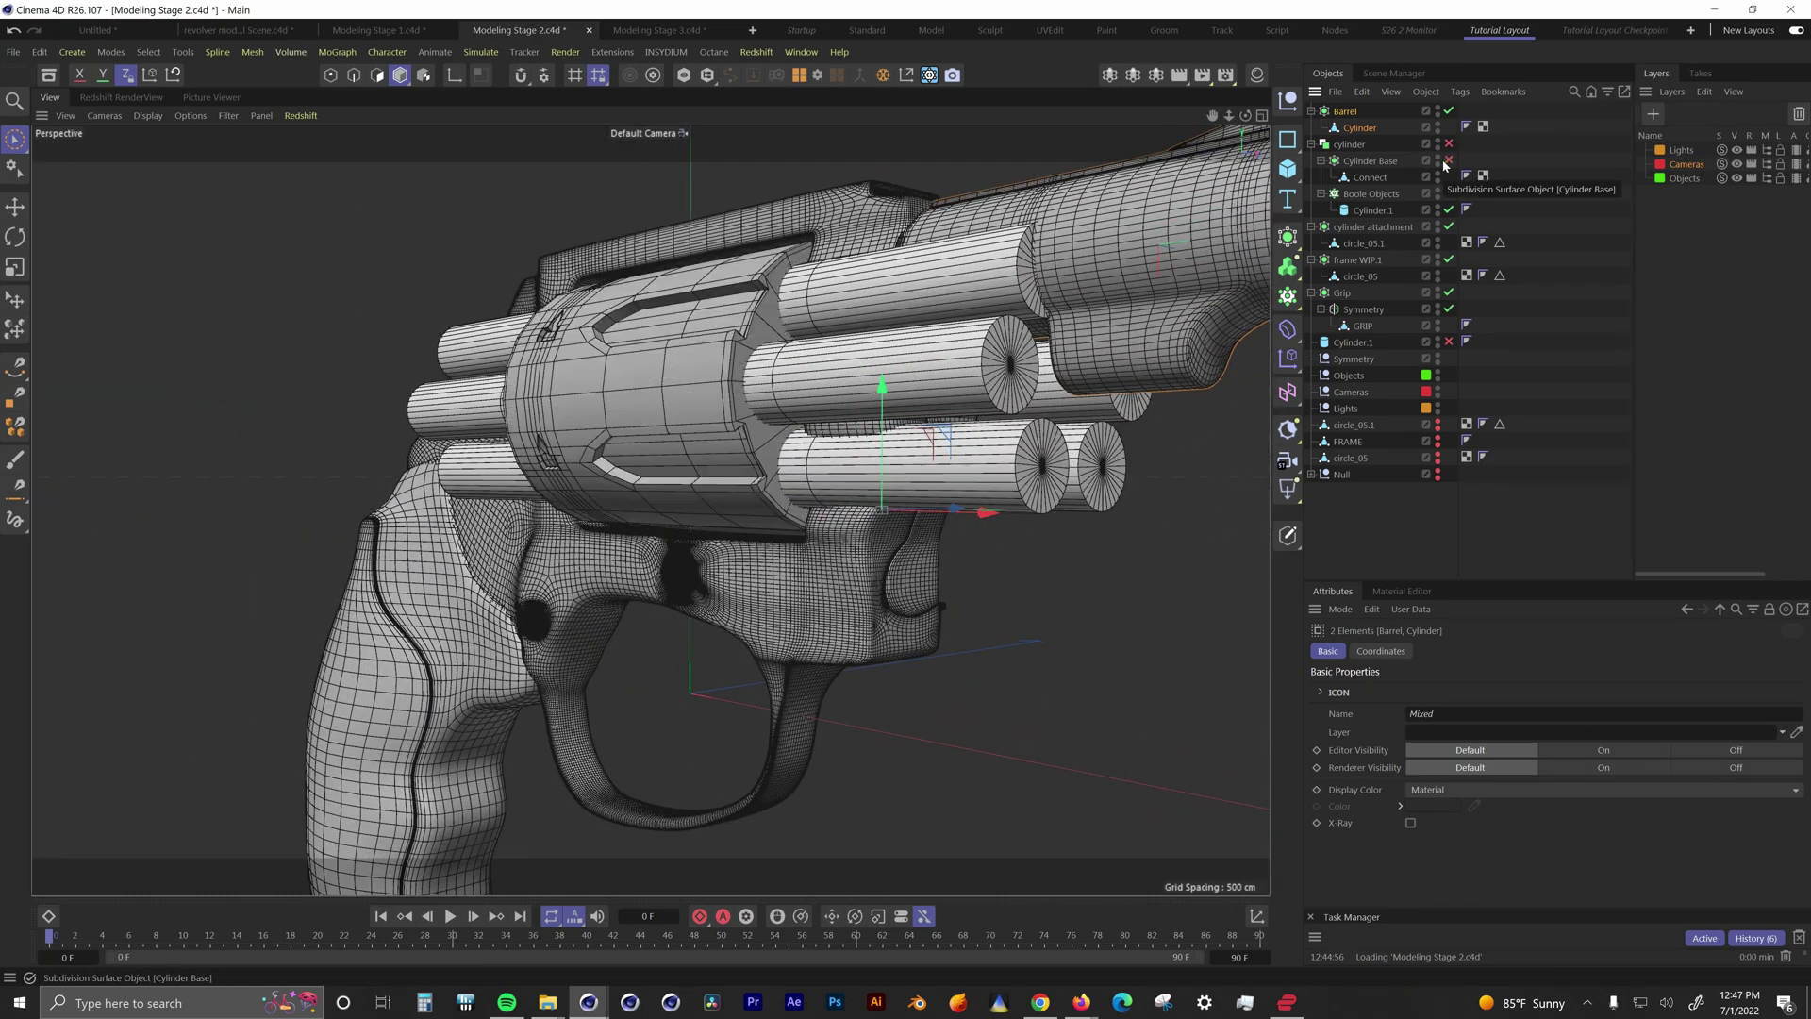
left_click(1447, 160)
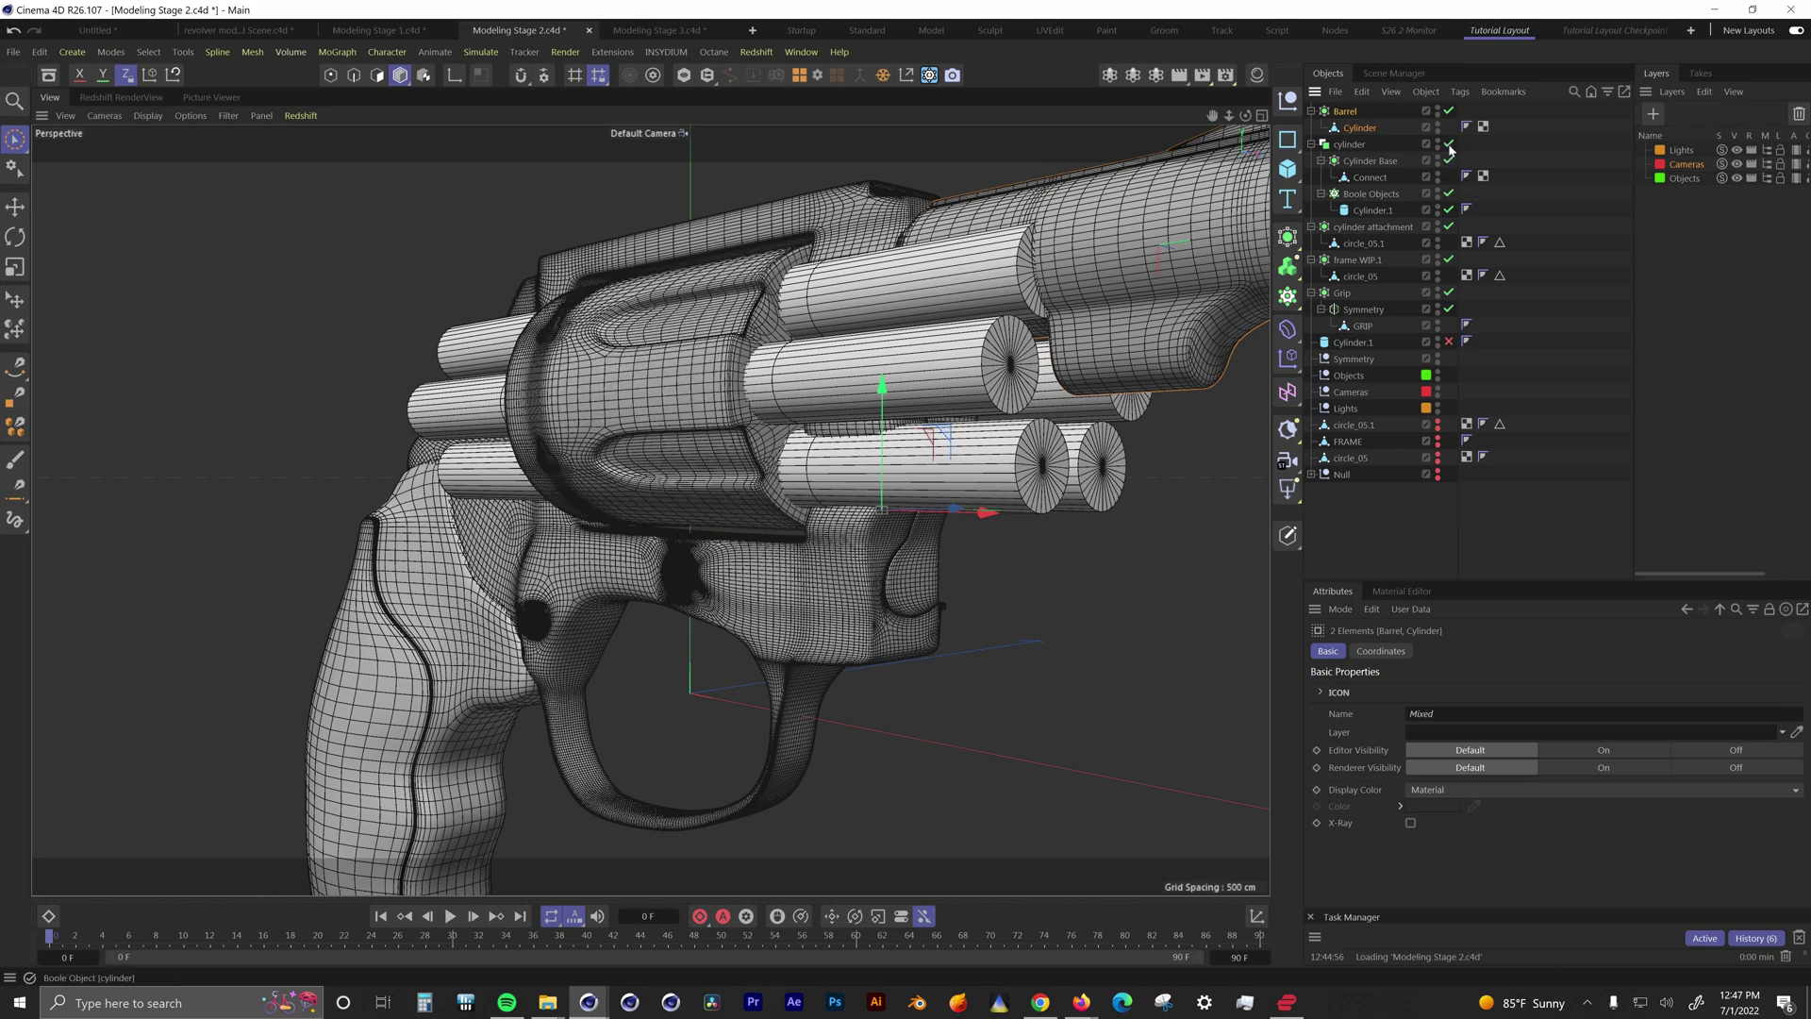
left_click(1448, 143)
left_click(660, 547)
left_click_drag(661, 547, 611, 394, "alt")
left_click(1447, 226)
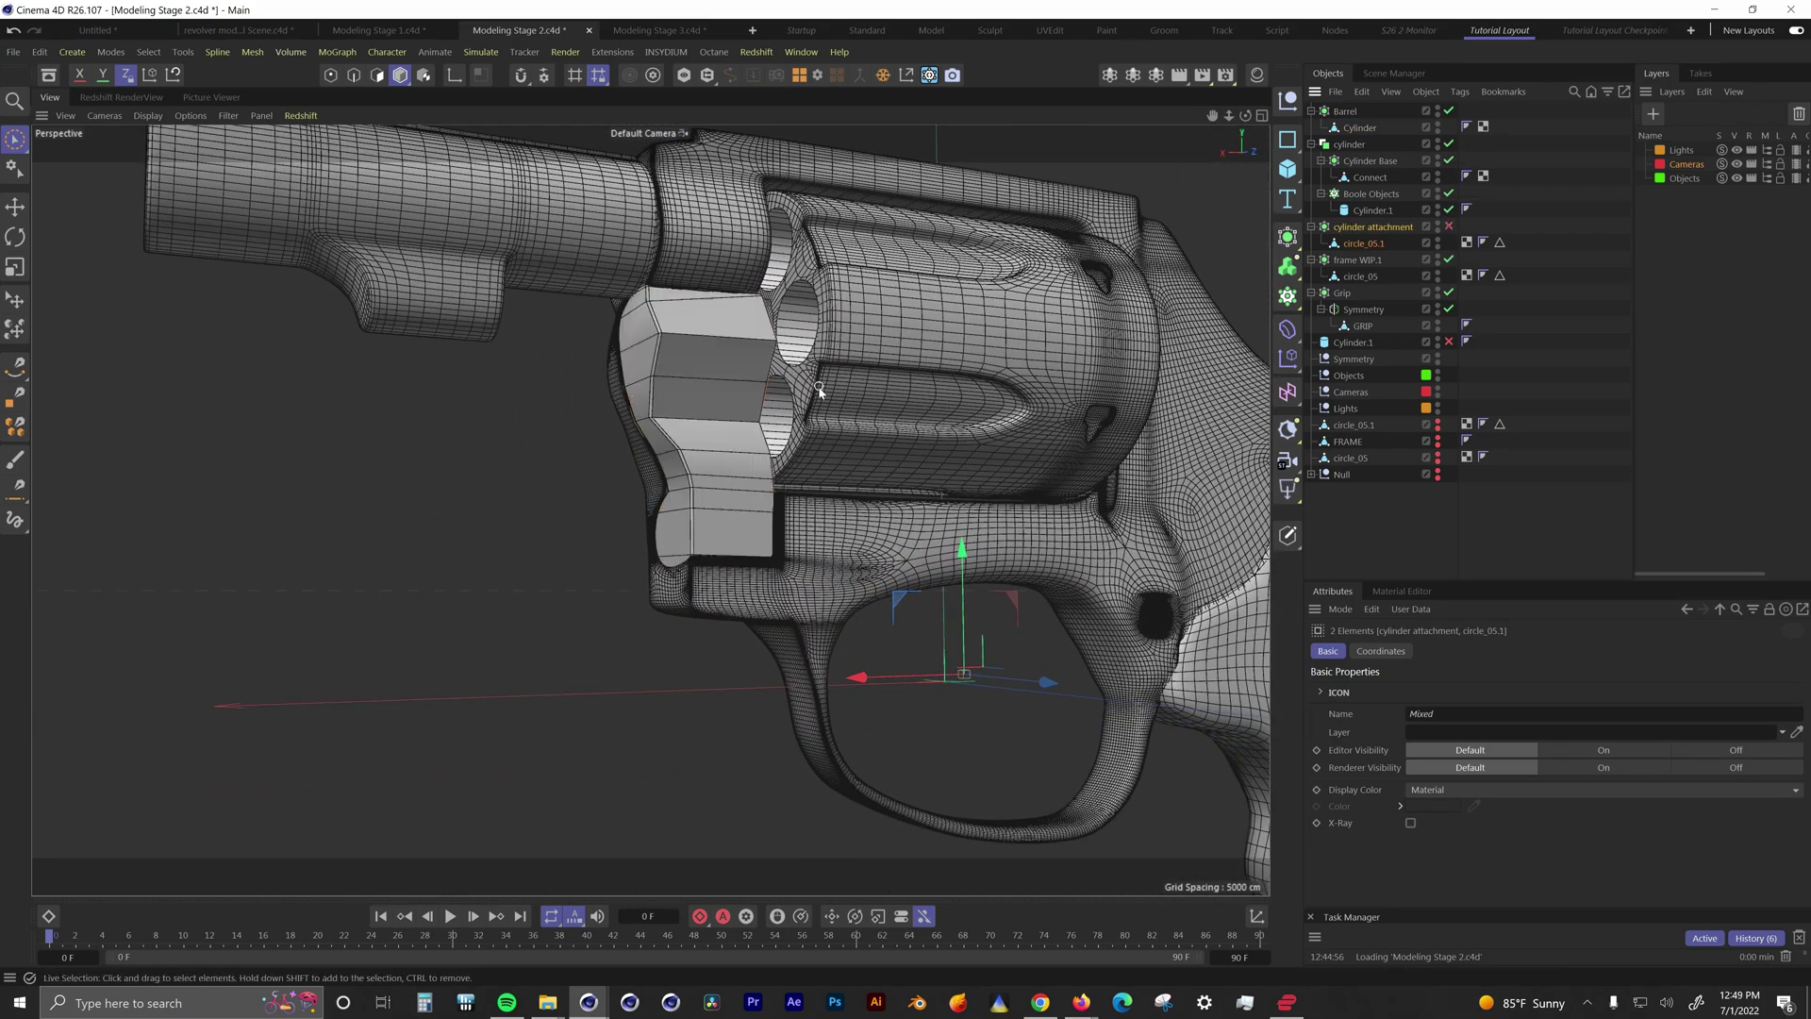
left_click_drag(717, 378, 955, 372, "alt")
left_click(1449, 260)
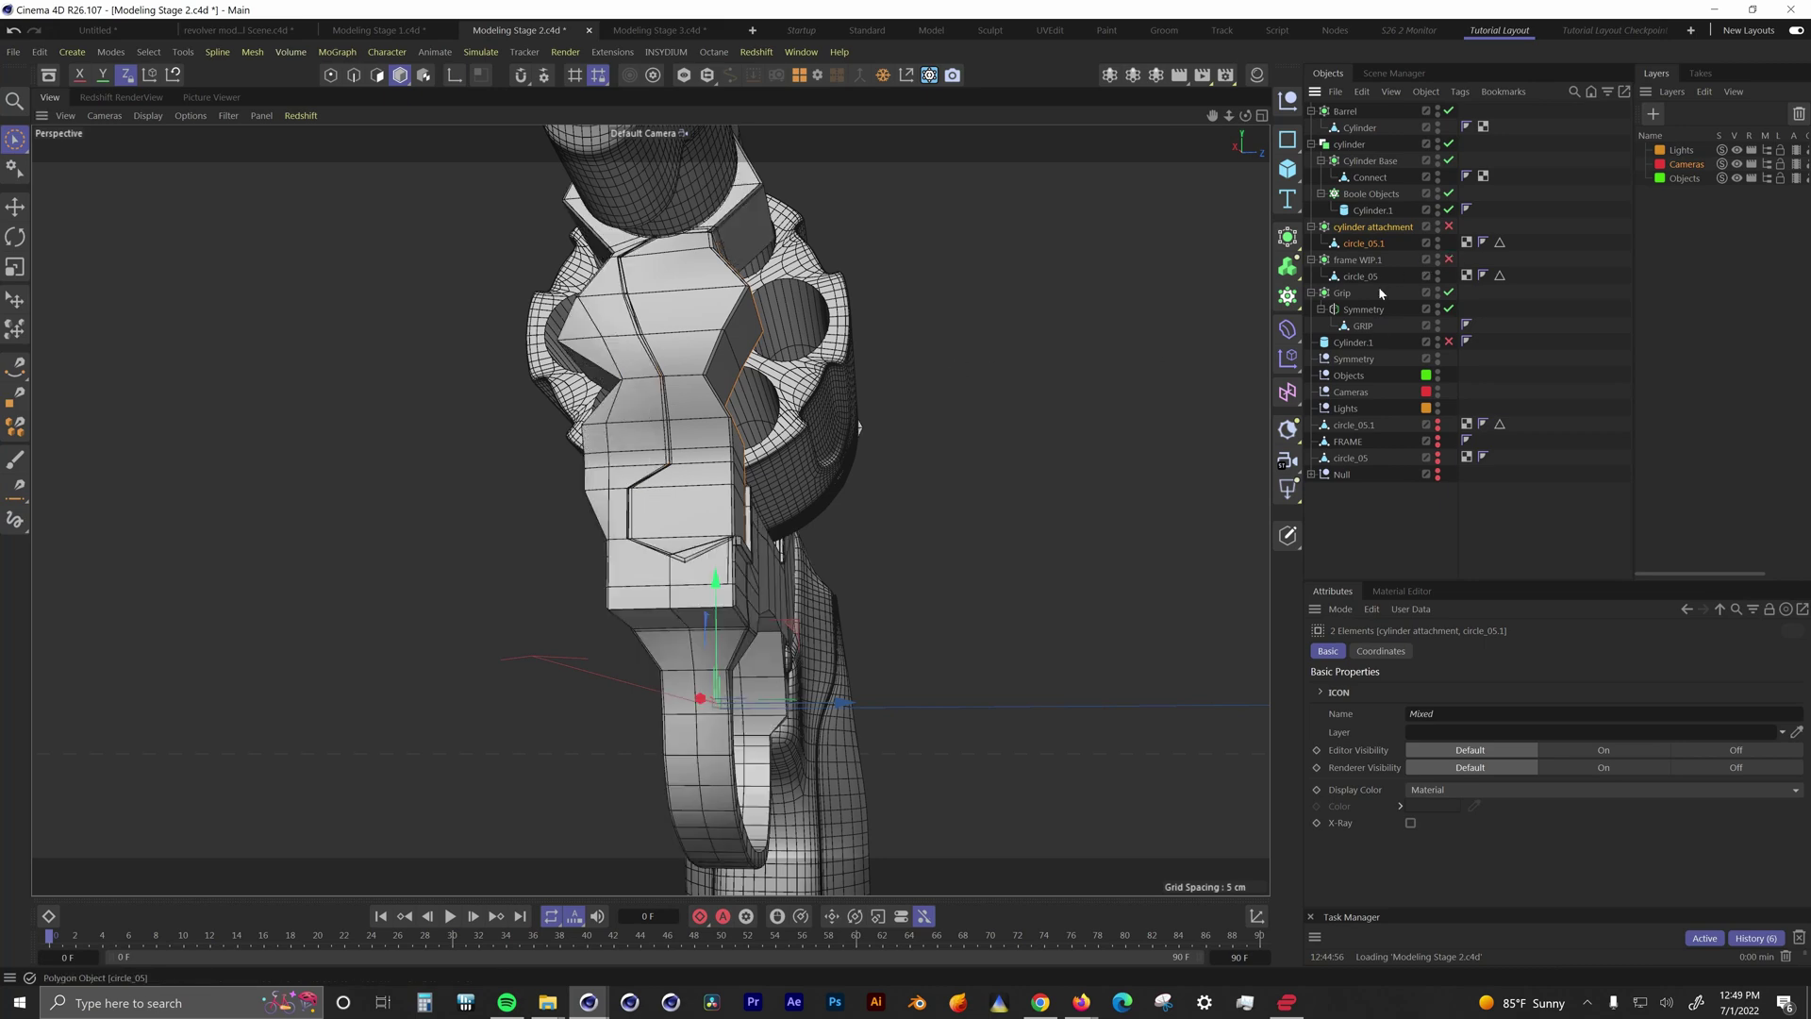
mouse_move(724, 485)
left_mouse_down("alt")
mouse_move(753, 487)
mouse_move(715, 510)
left_mouse_up("alt")
left_click(1449, 227)
left_click(1449, 260)
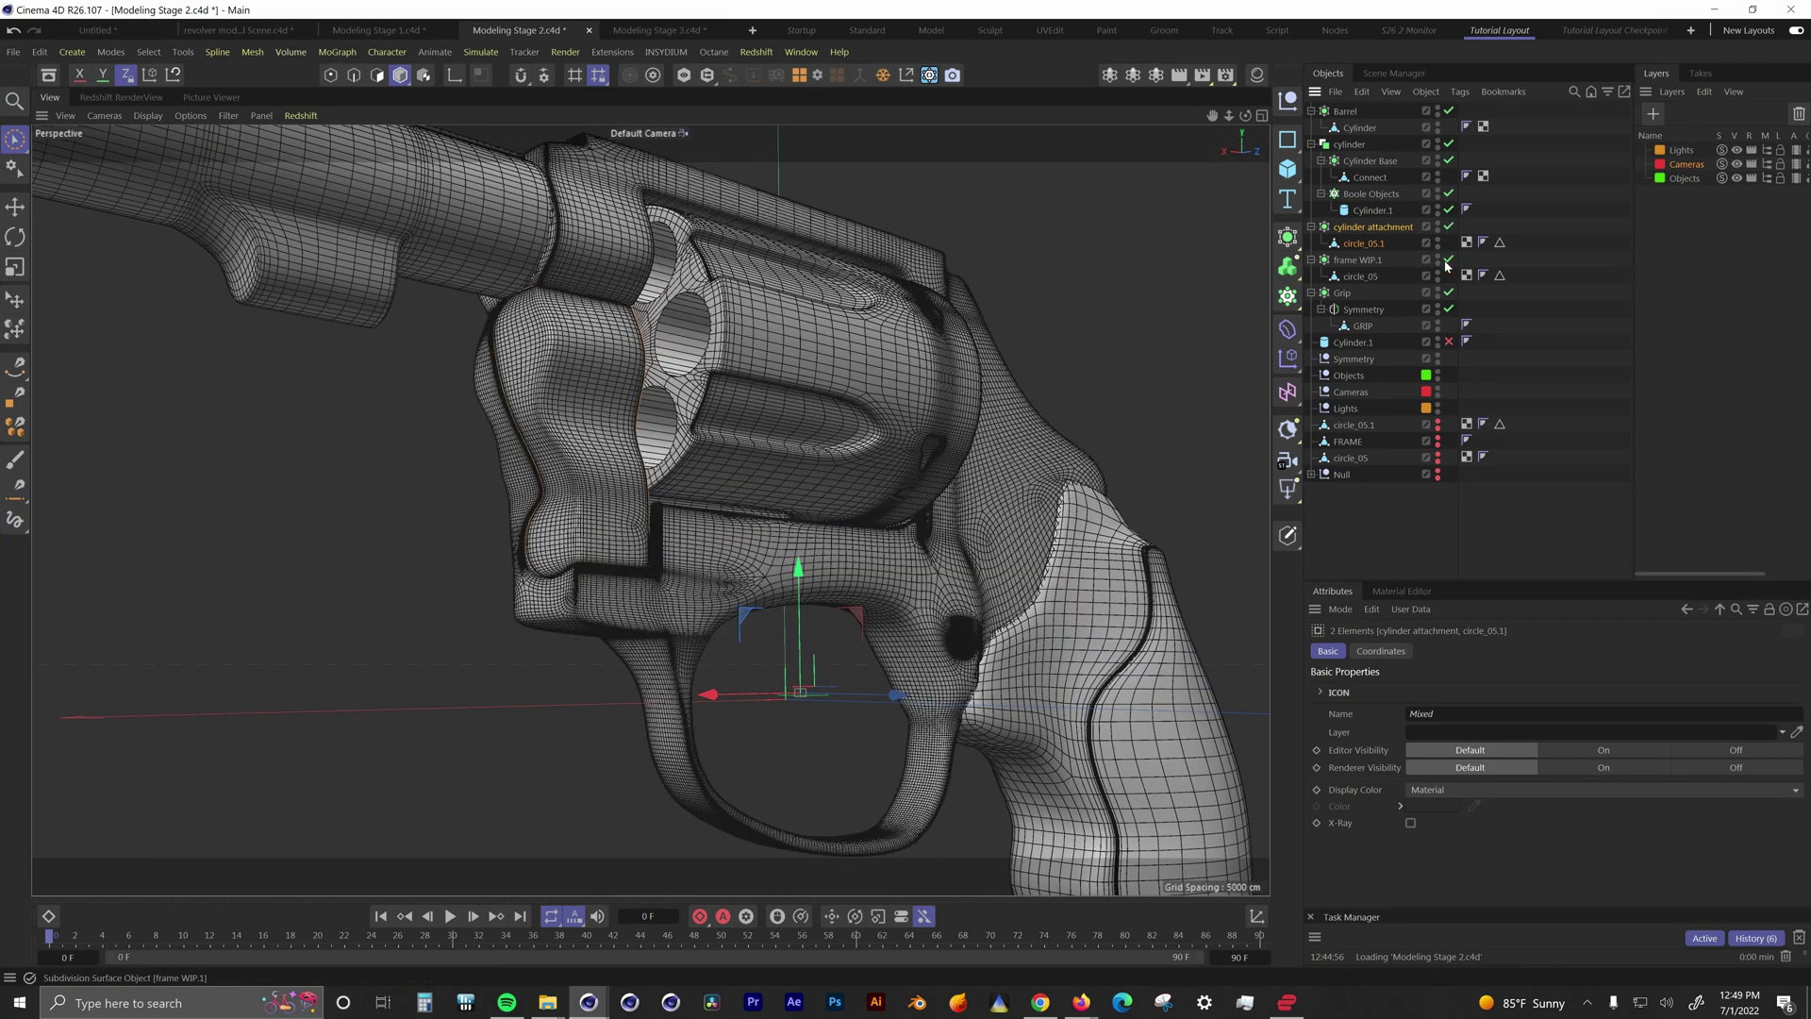
key("n")
key("a")
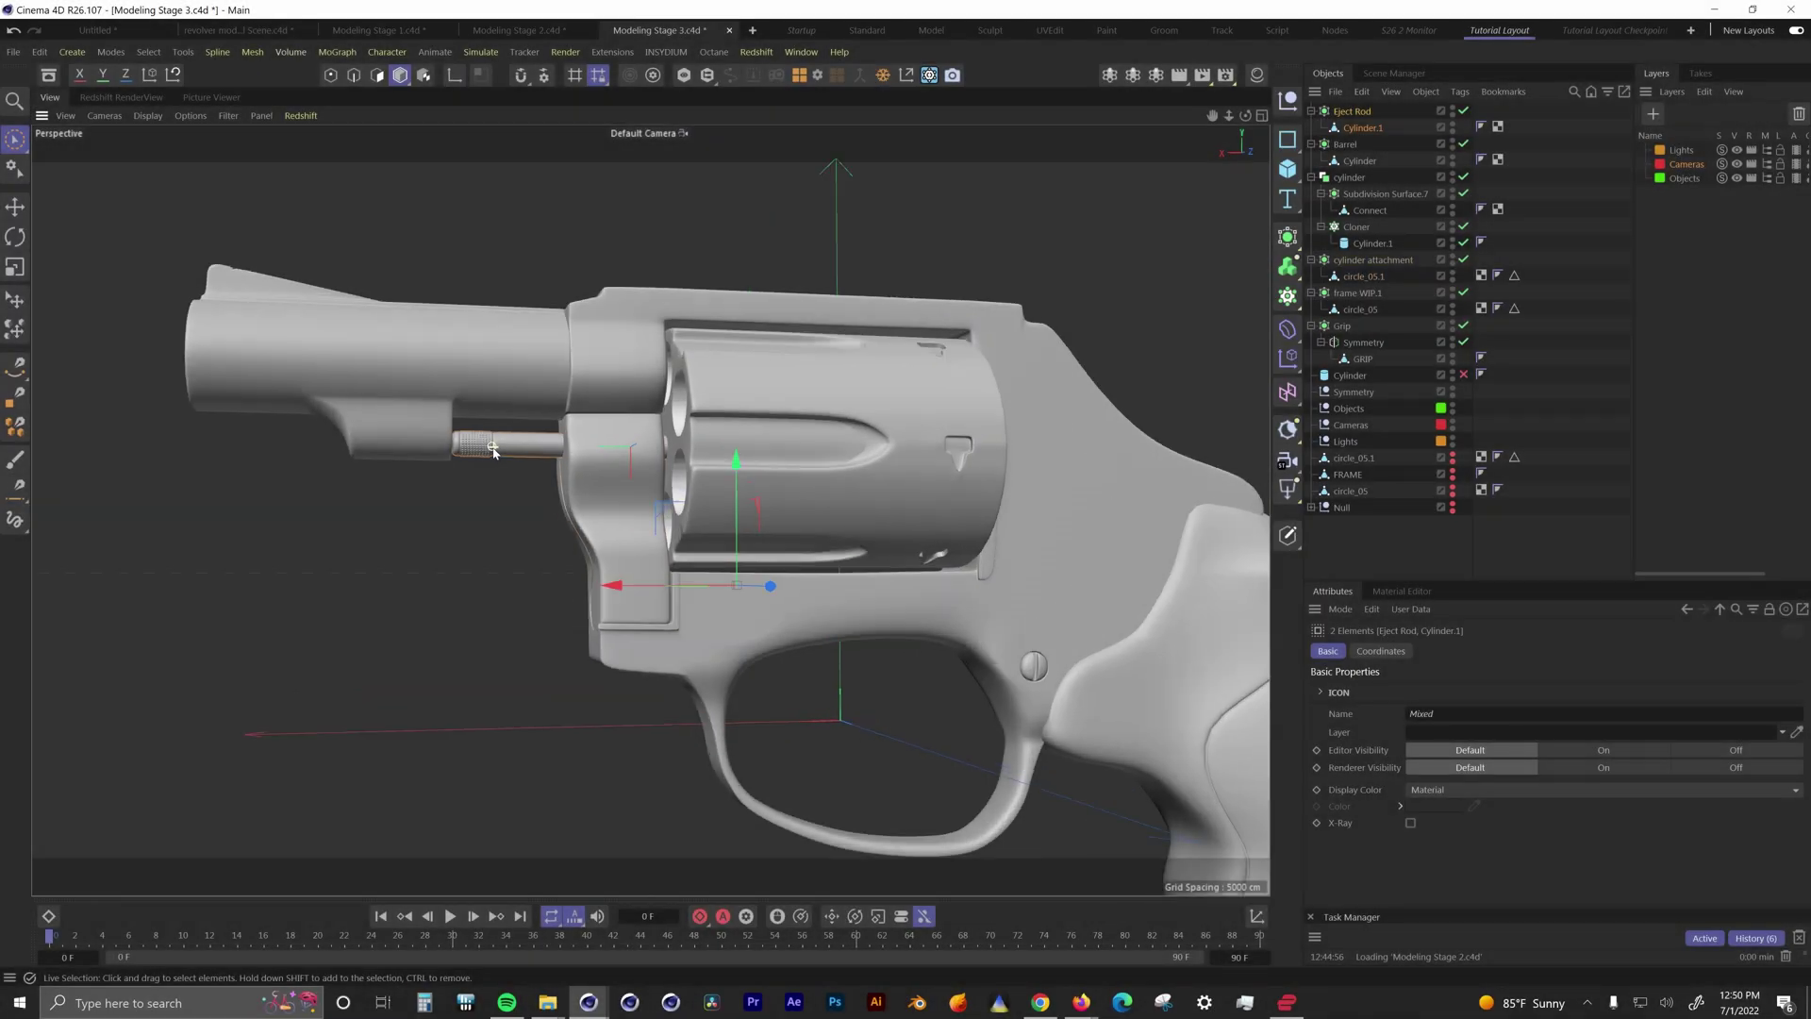
Step: Zoom onto the Eject Rod and turn on wireframe-over-shading display (N~B)
scroll(493, 451, "up", 8)
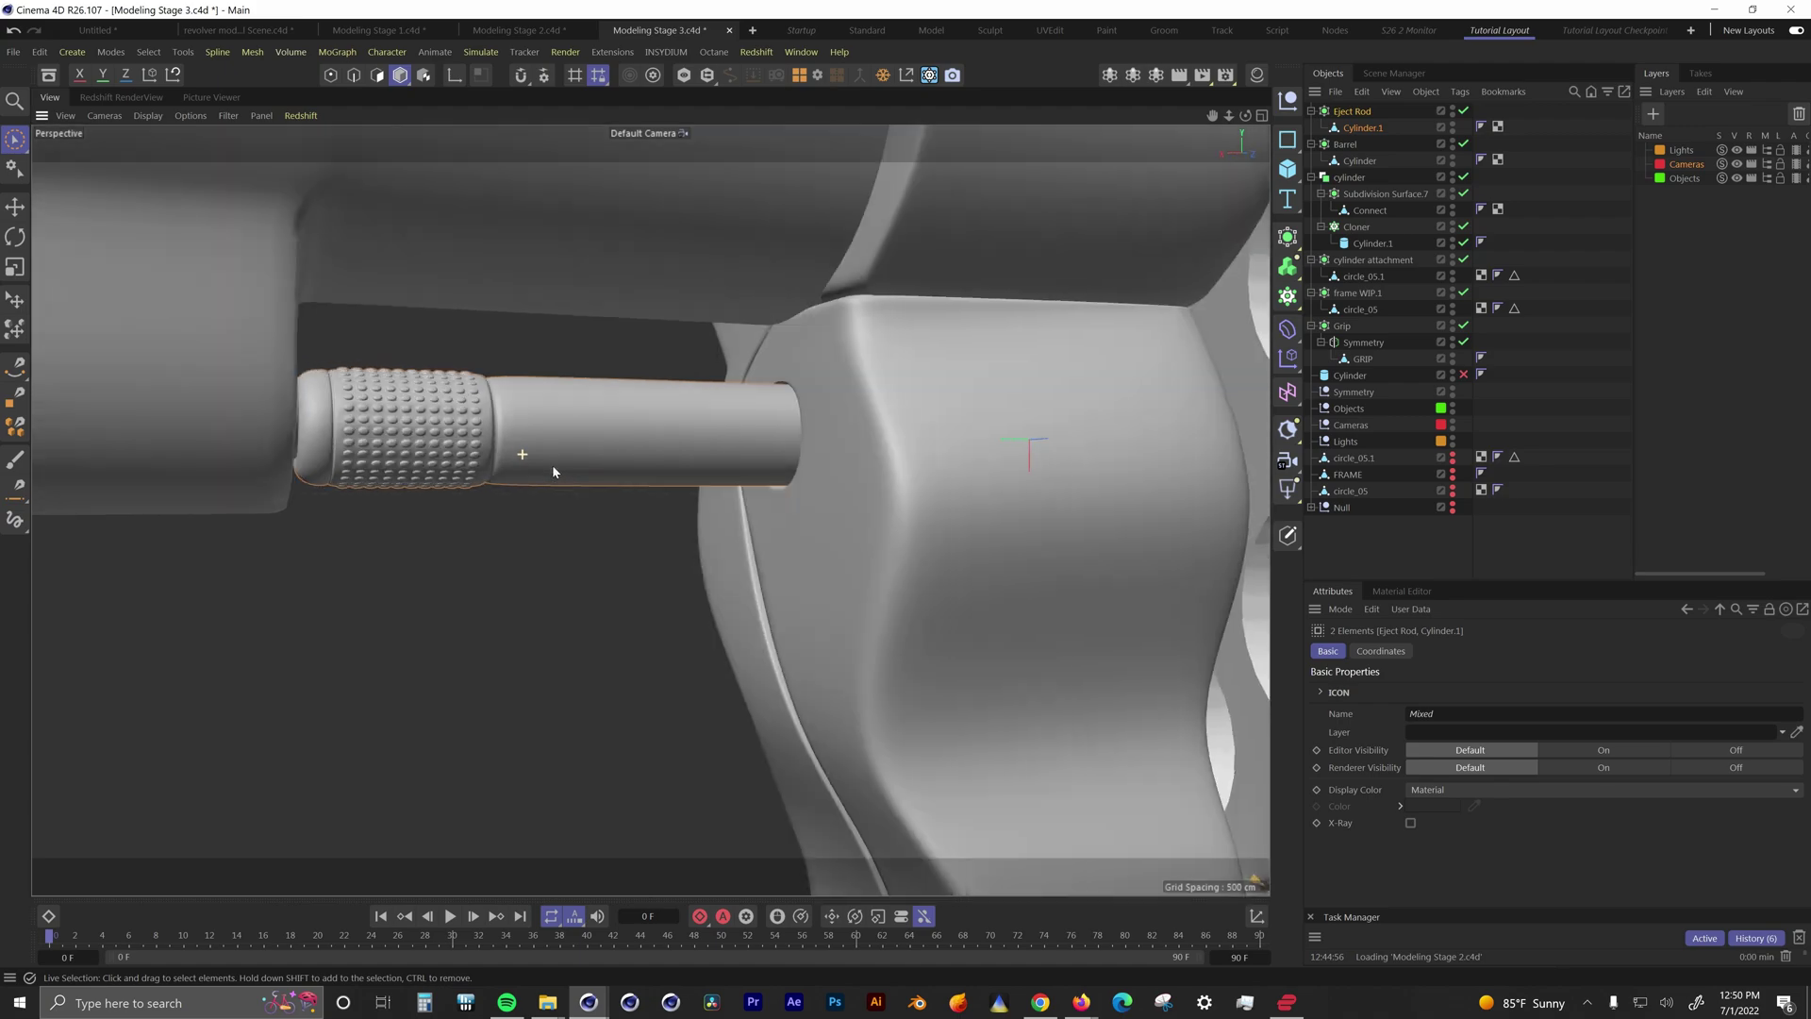
key("n")
key("b")
mouse_move(565, 465)
left_mouse_down("alt")
mouse_move(622, 442)
mouse_move(486, 462)
left_mouse_up("alt")
Step: Turn the Eject Rod's subdivision off to inspect its knurled cage, then restore it
left_click(1464, 110)
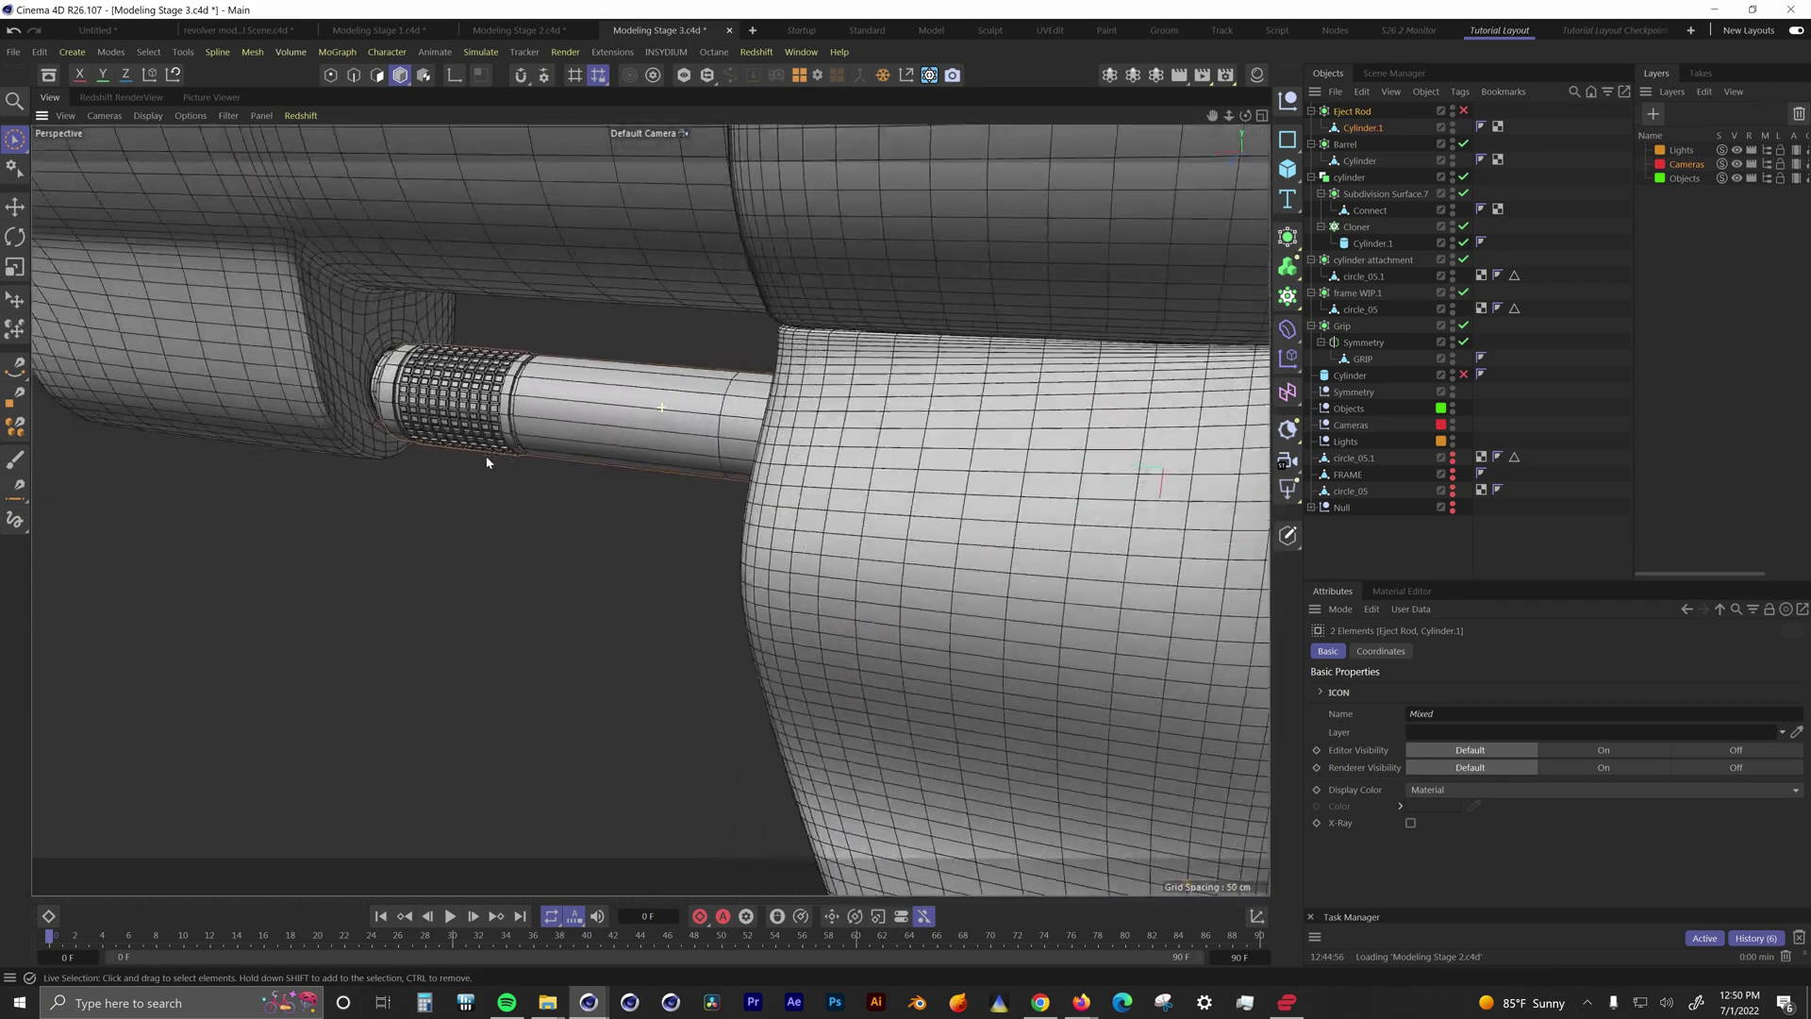
scroll(486, 462, "up", 6)
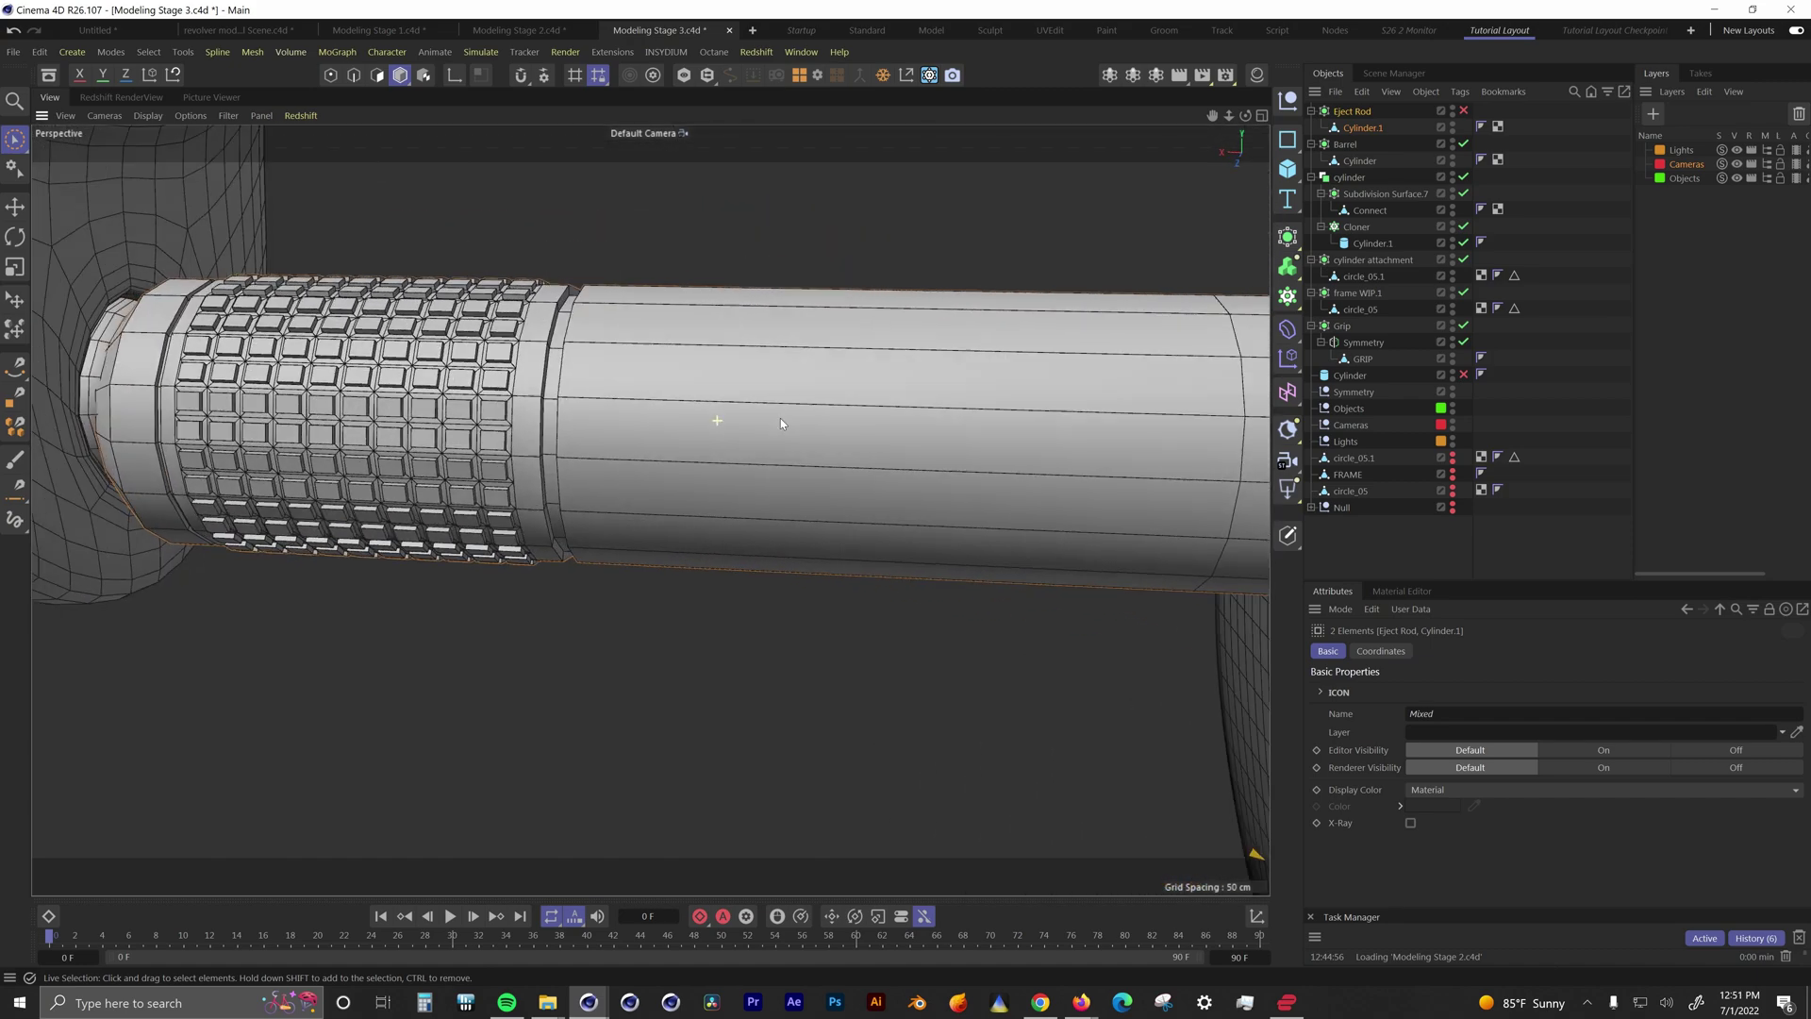
left_click_drag(779, 423, 829, 411, "alt")
key("q")
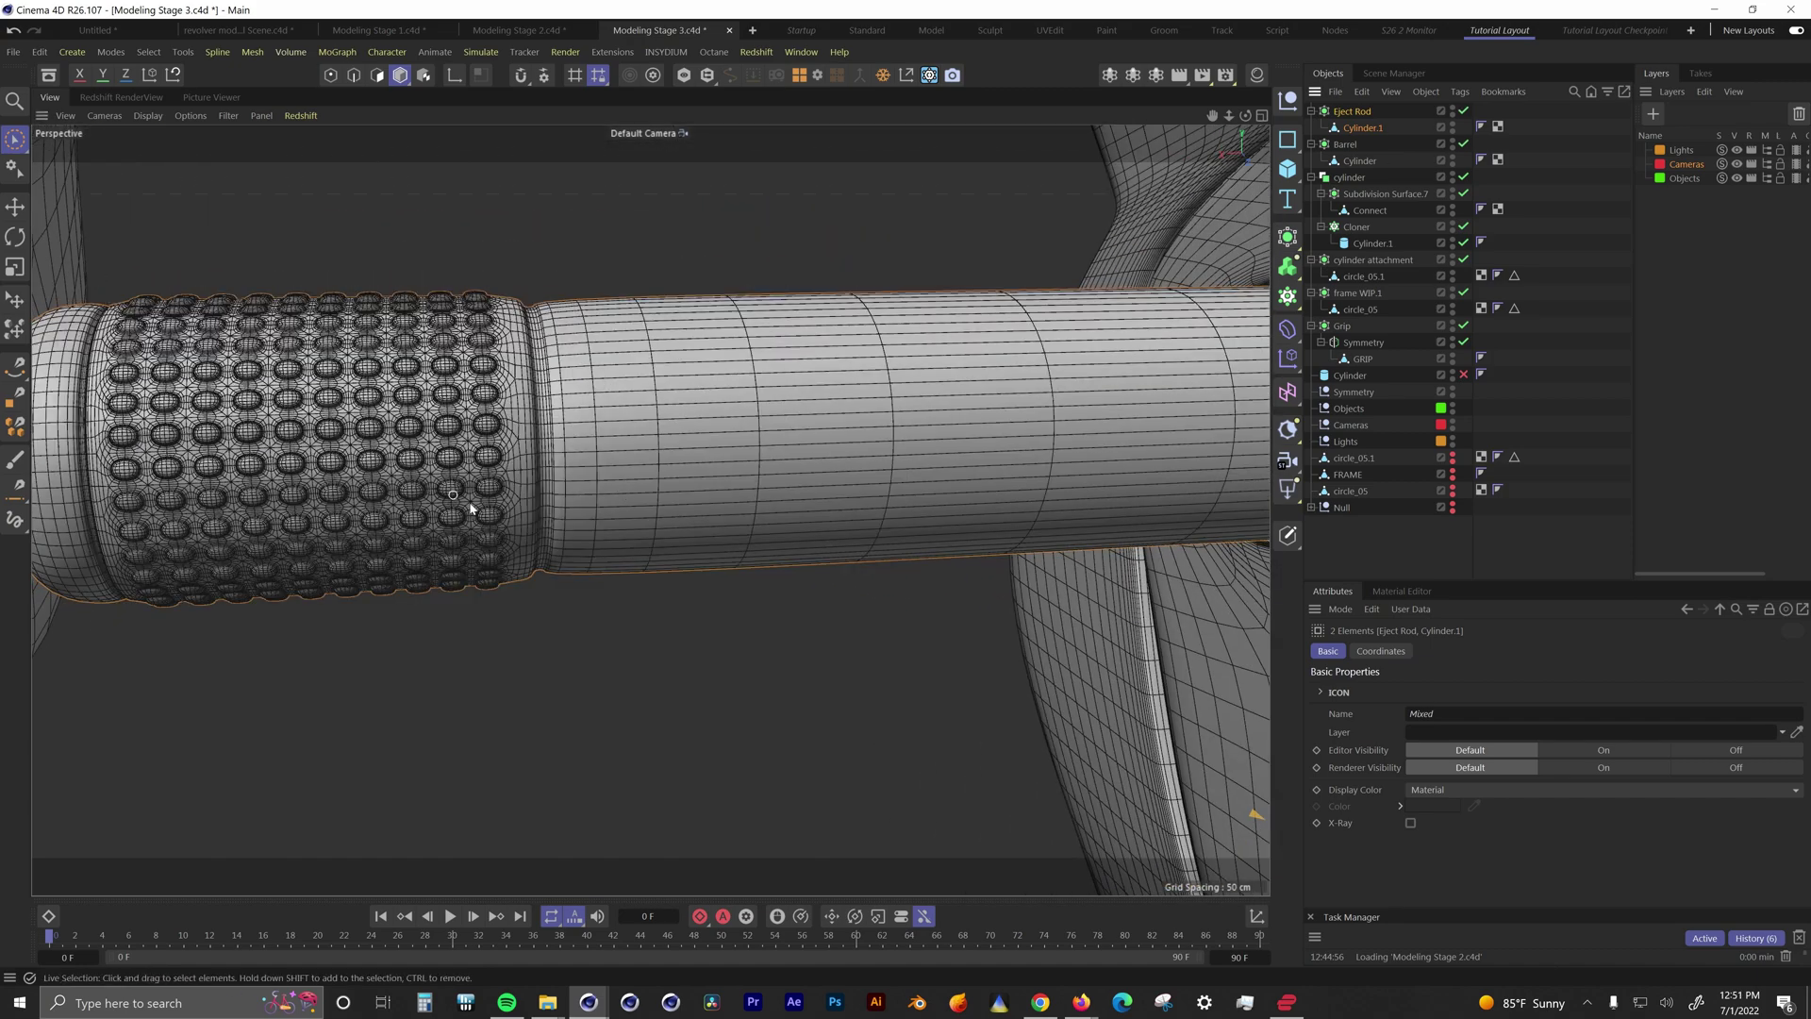
scroll(468, 507, "down", 10)
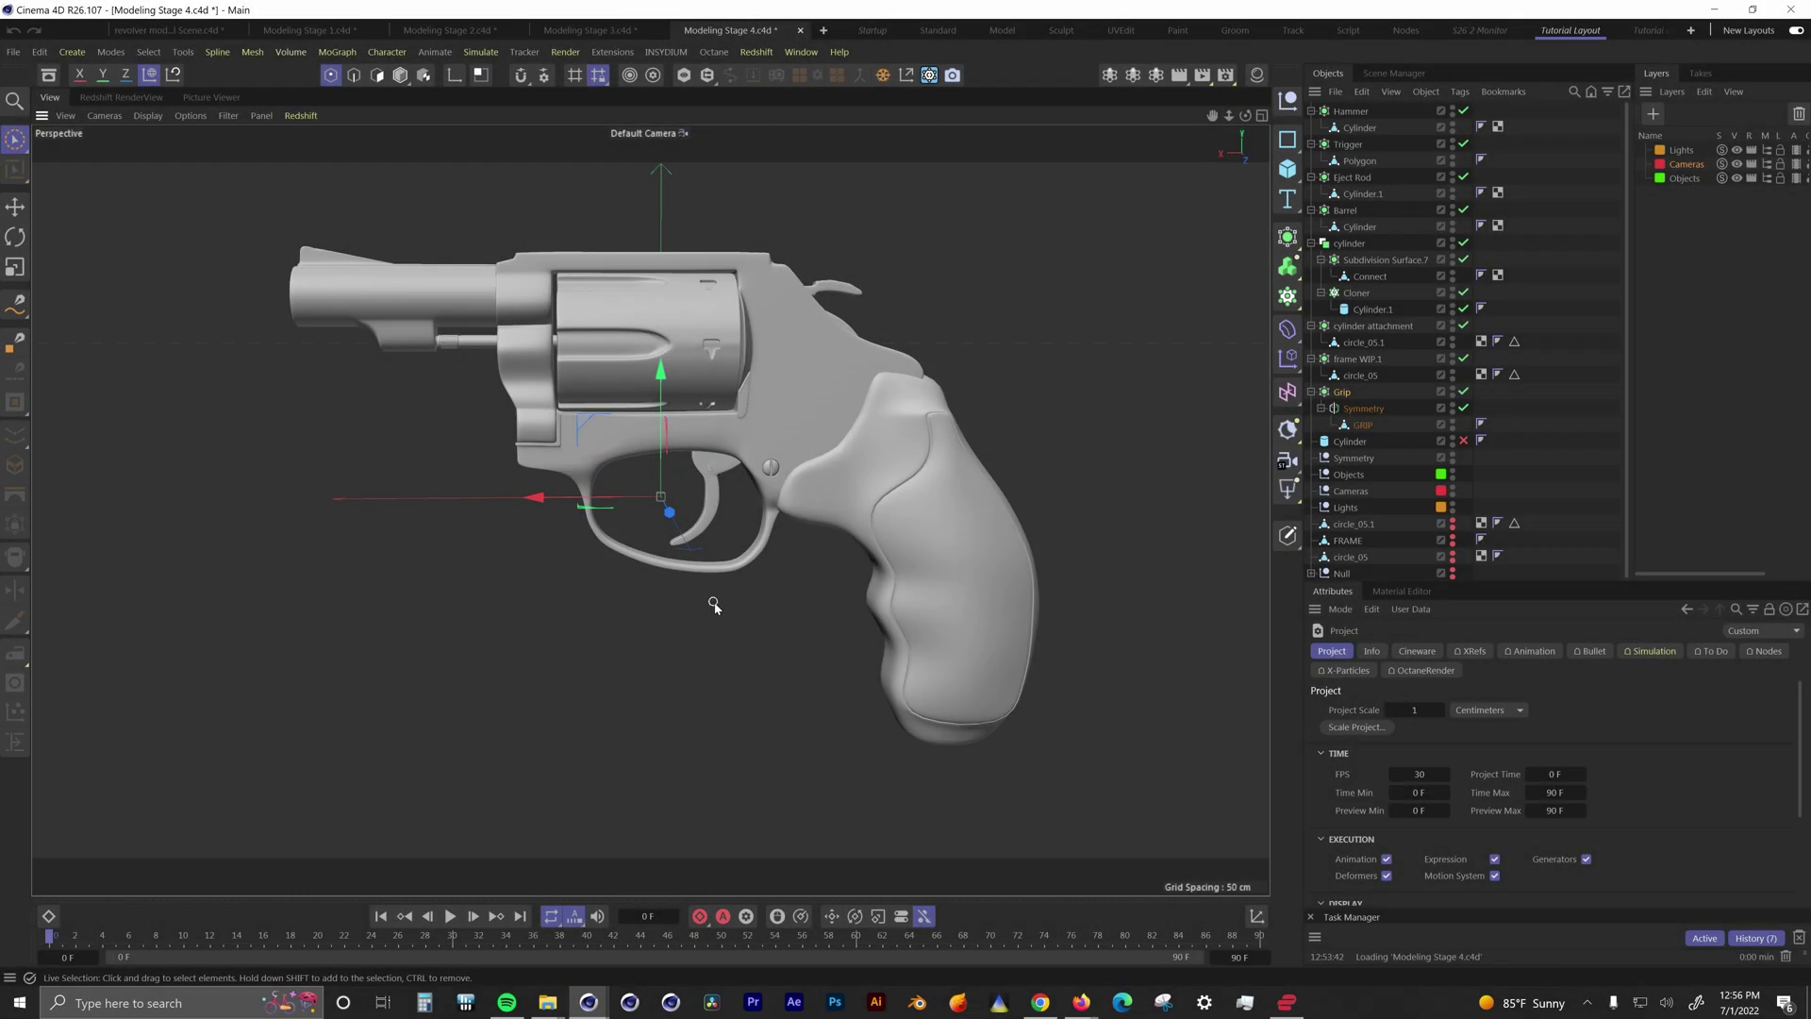
left_click(400, 76)
left_click(712, 484)
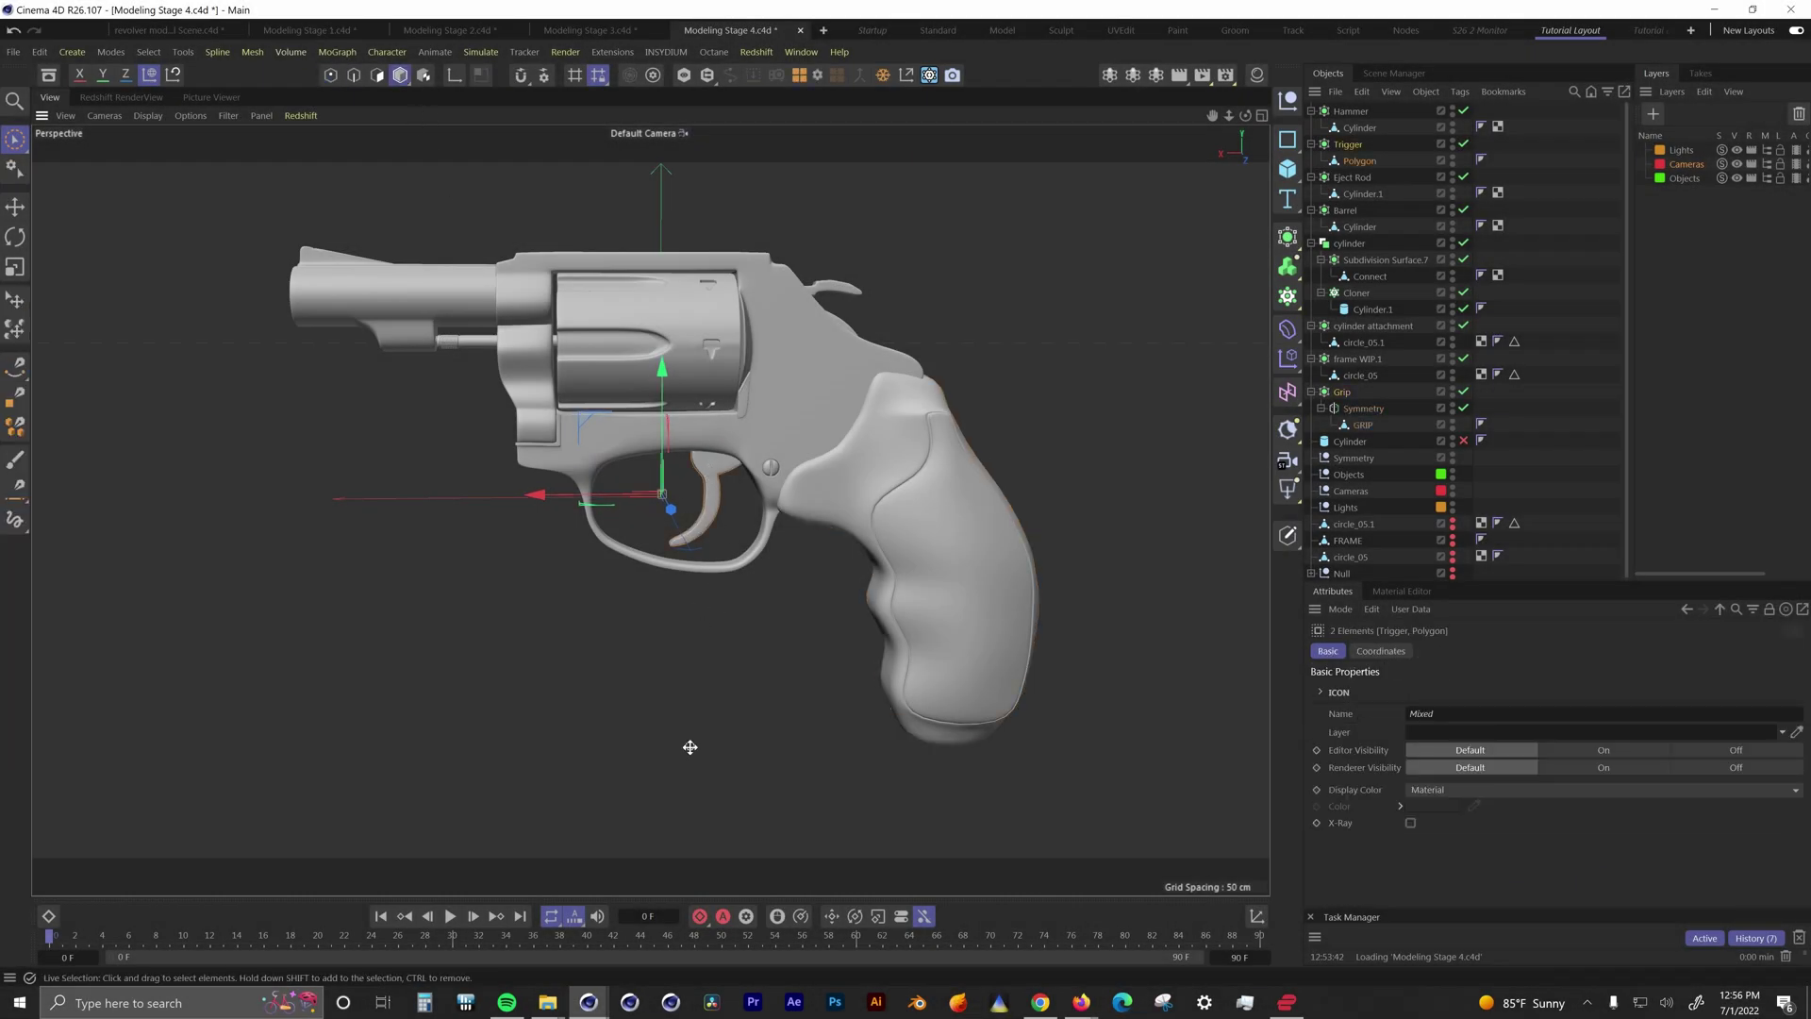
middle_click(693, 752)
middle_click(1054, 779)
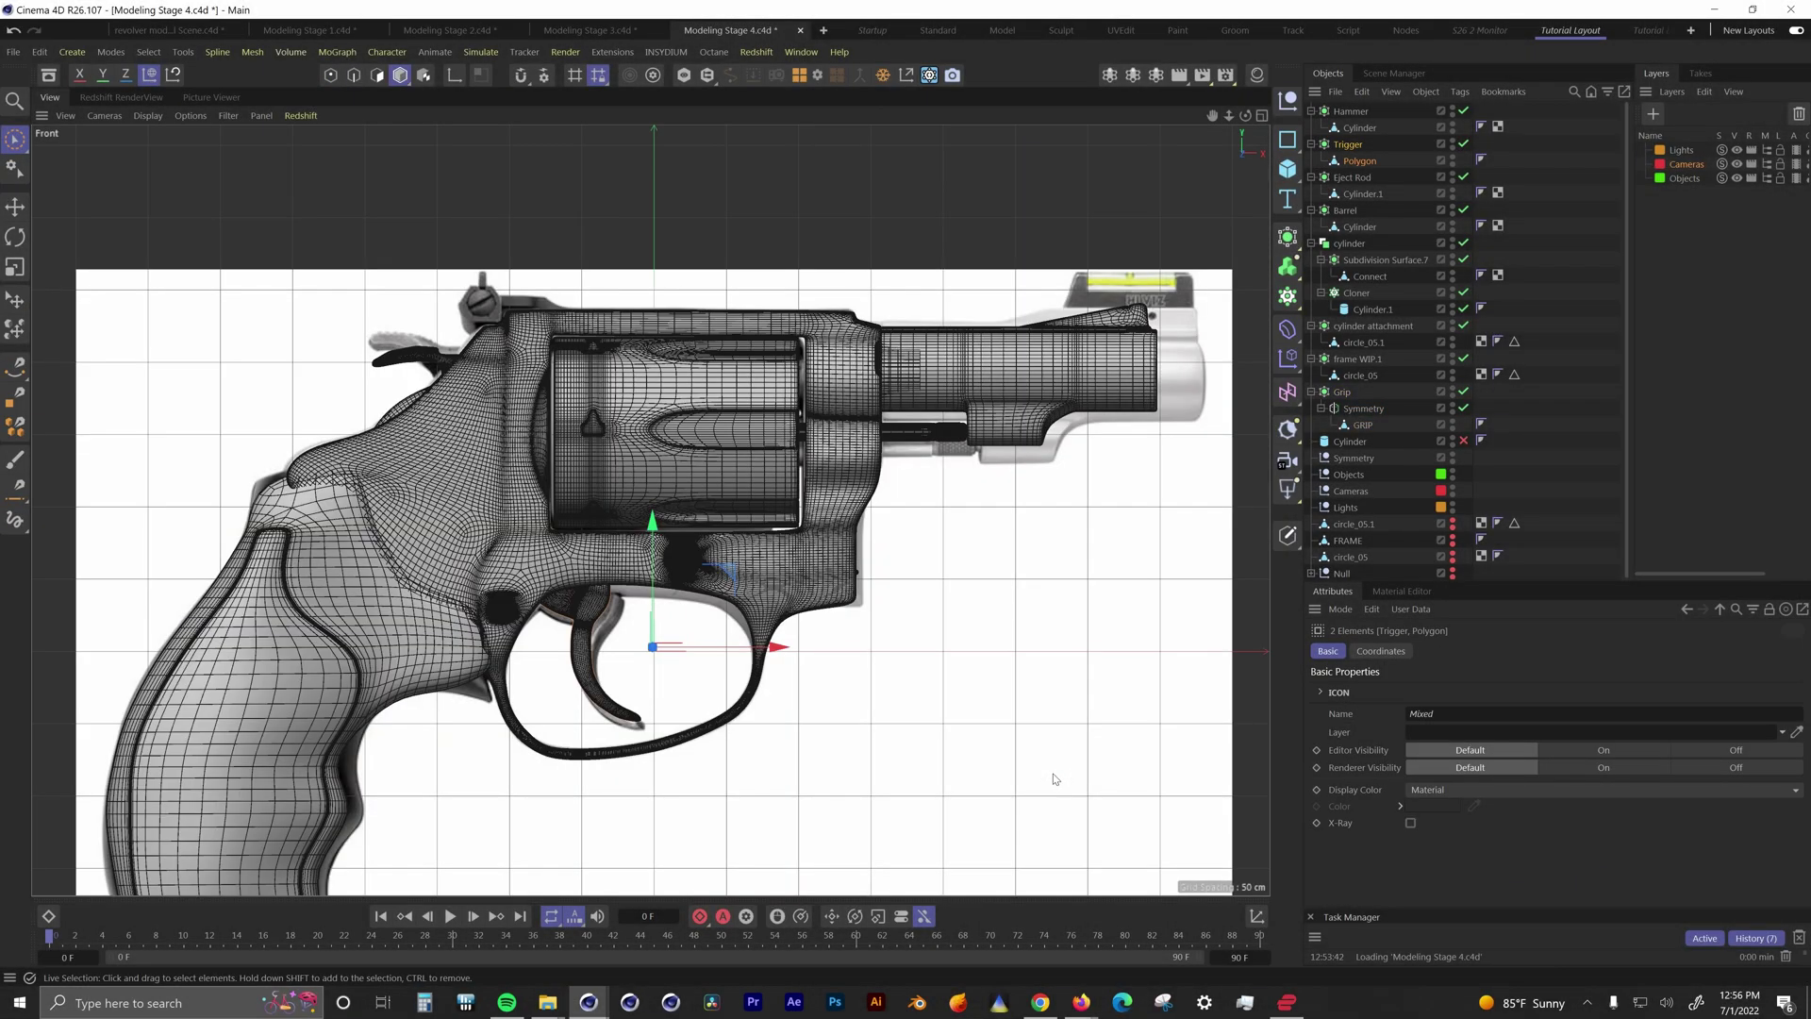
middle_click(714, 745)
middle_click(483, 418)
scroll(589, 490, "up", 5)
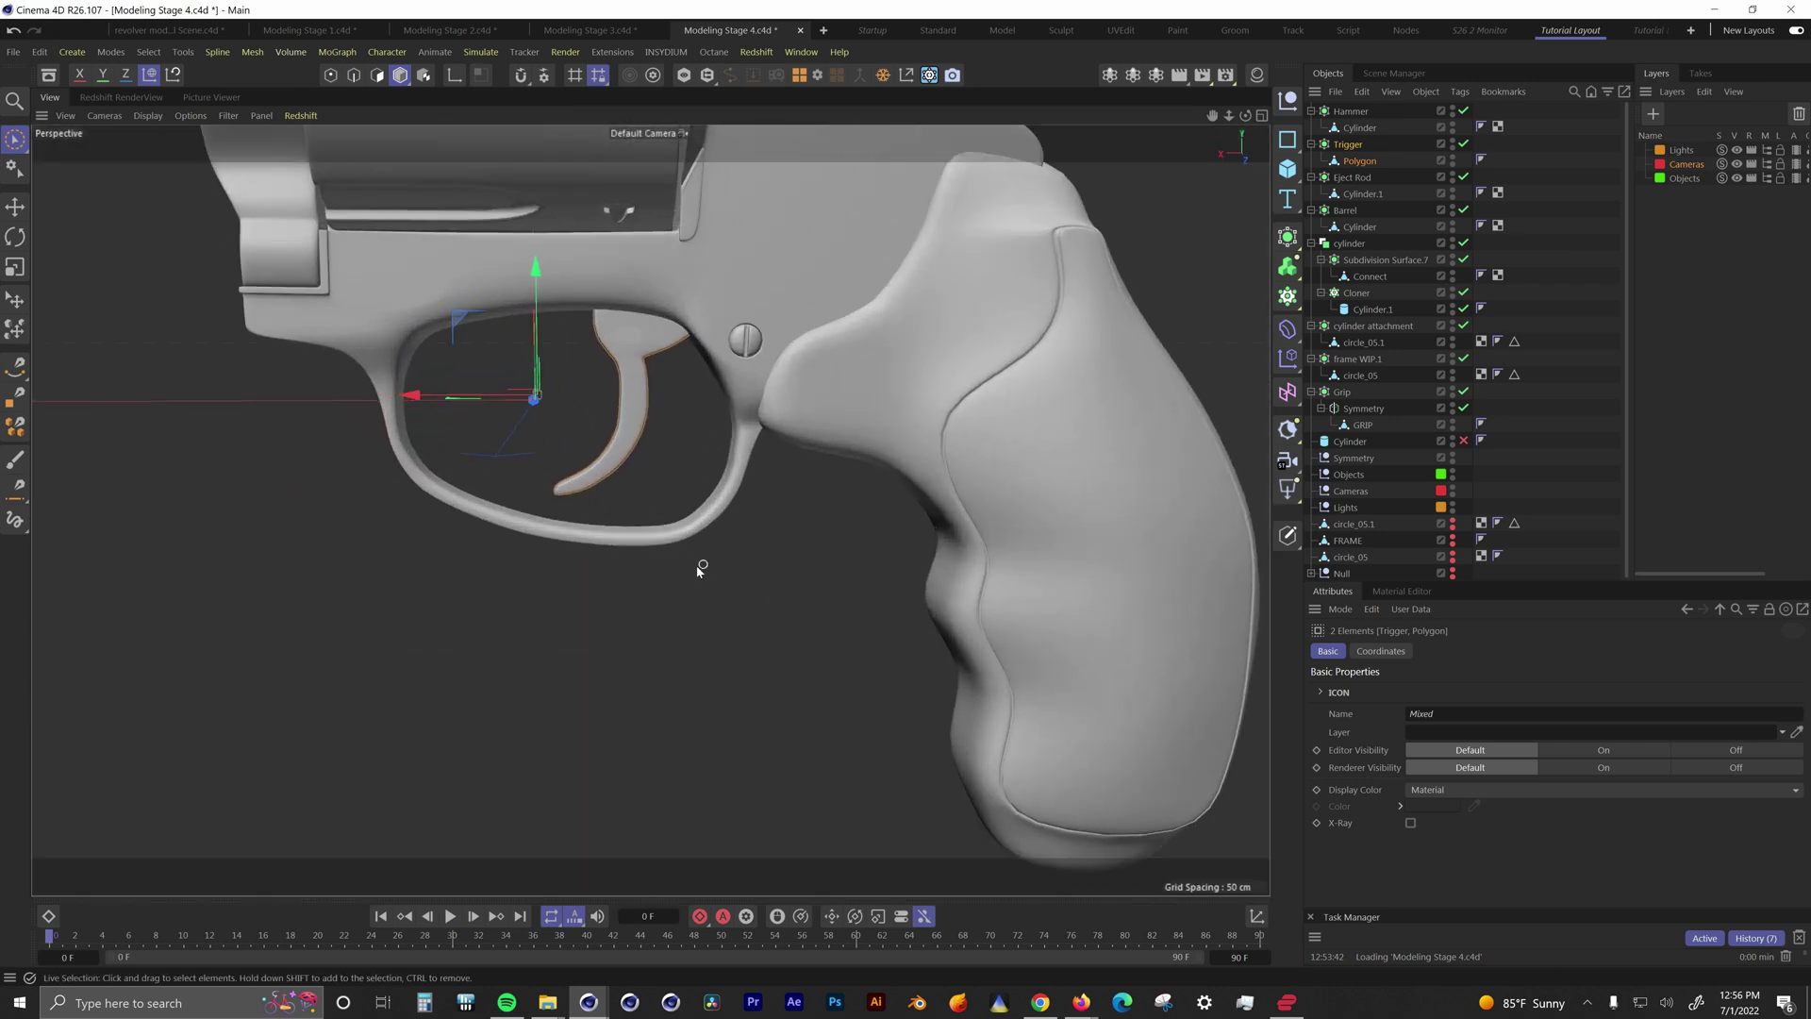
left_click_drag(696, 564, 645, 427, "alt")
scroll(614, 440, "up", 4)
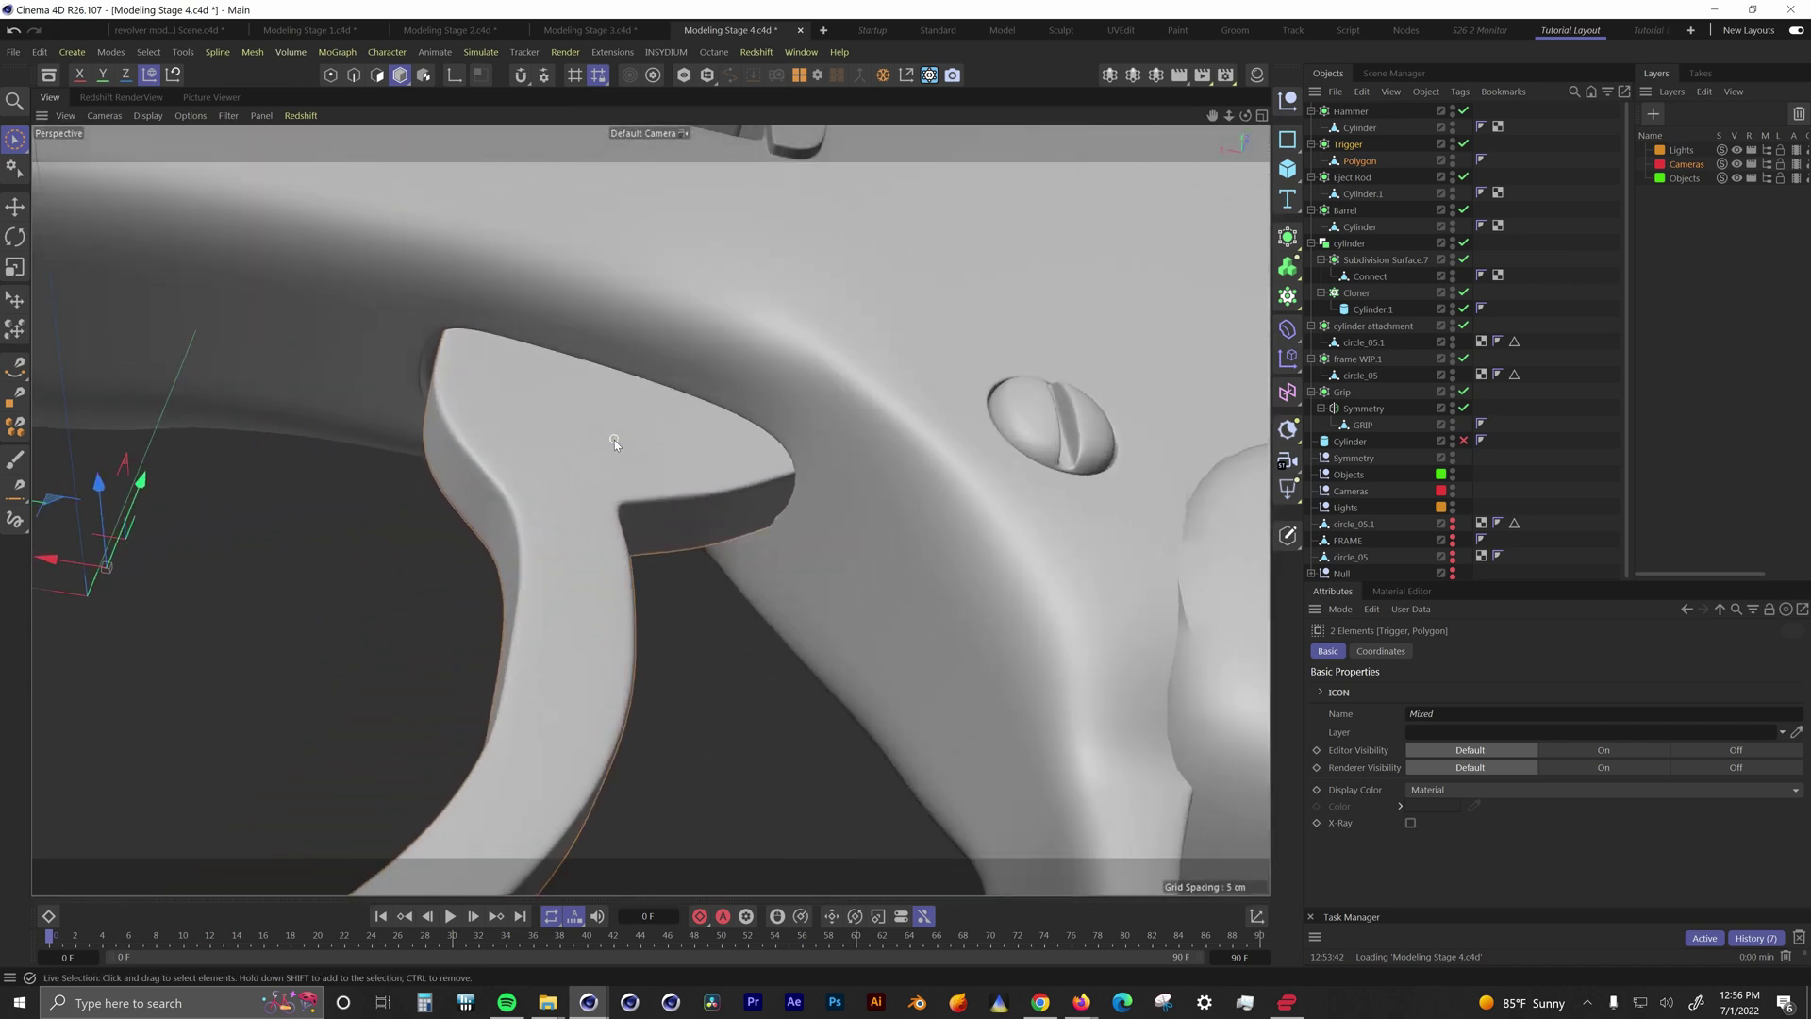
scroll(614, 439, "down", 4)
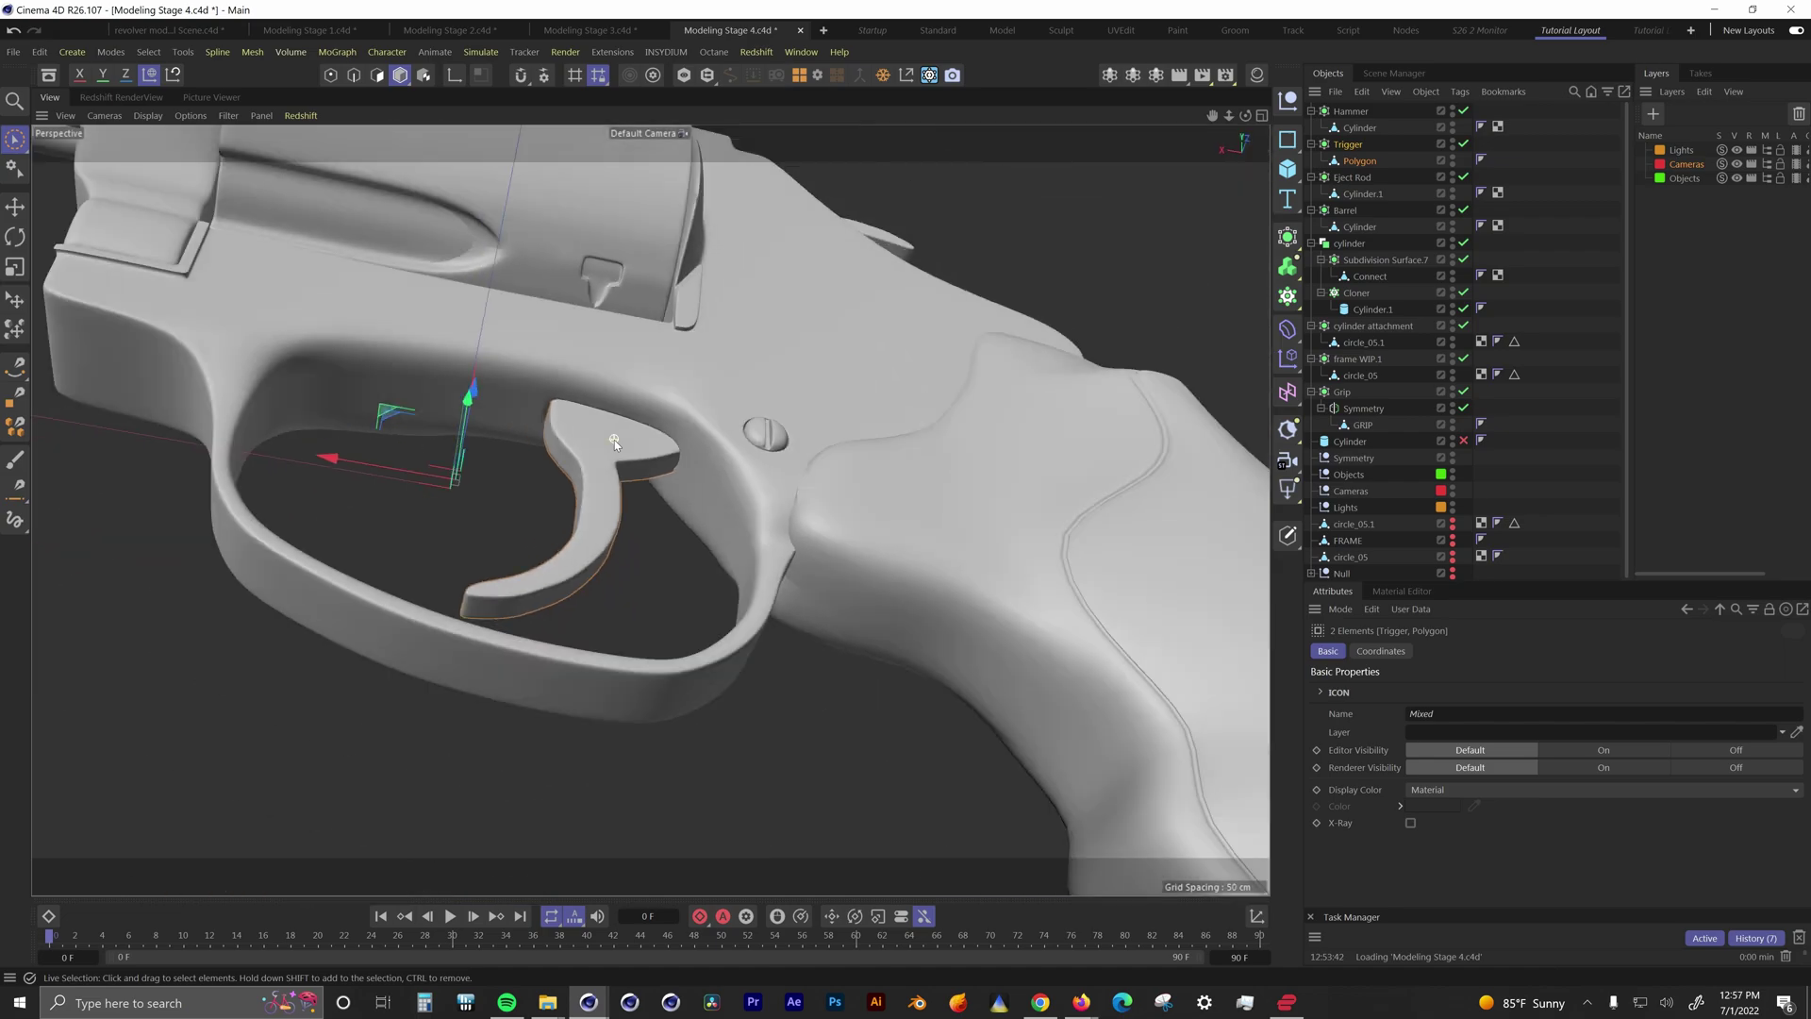
left_click_drag(614, 439, 823, 558, "alt")
left_click(797, 472)
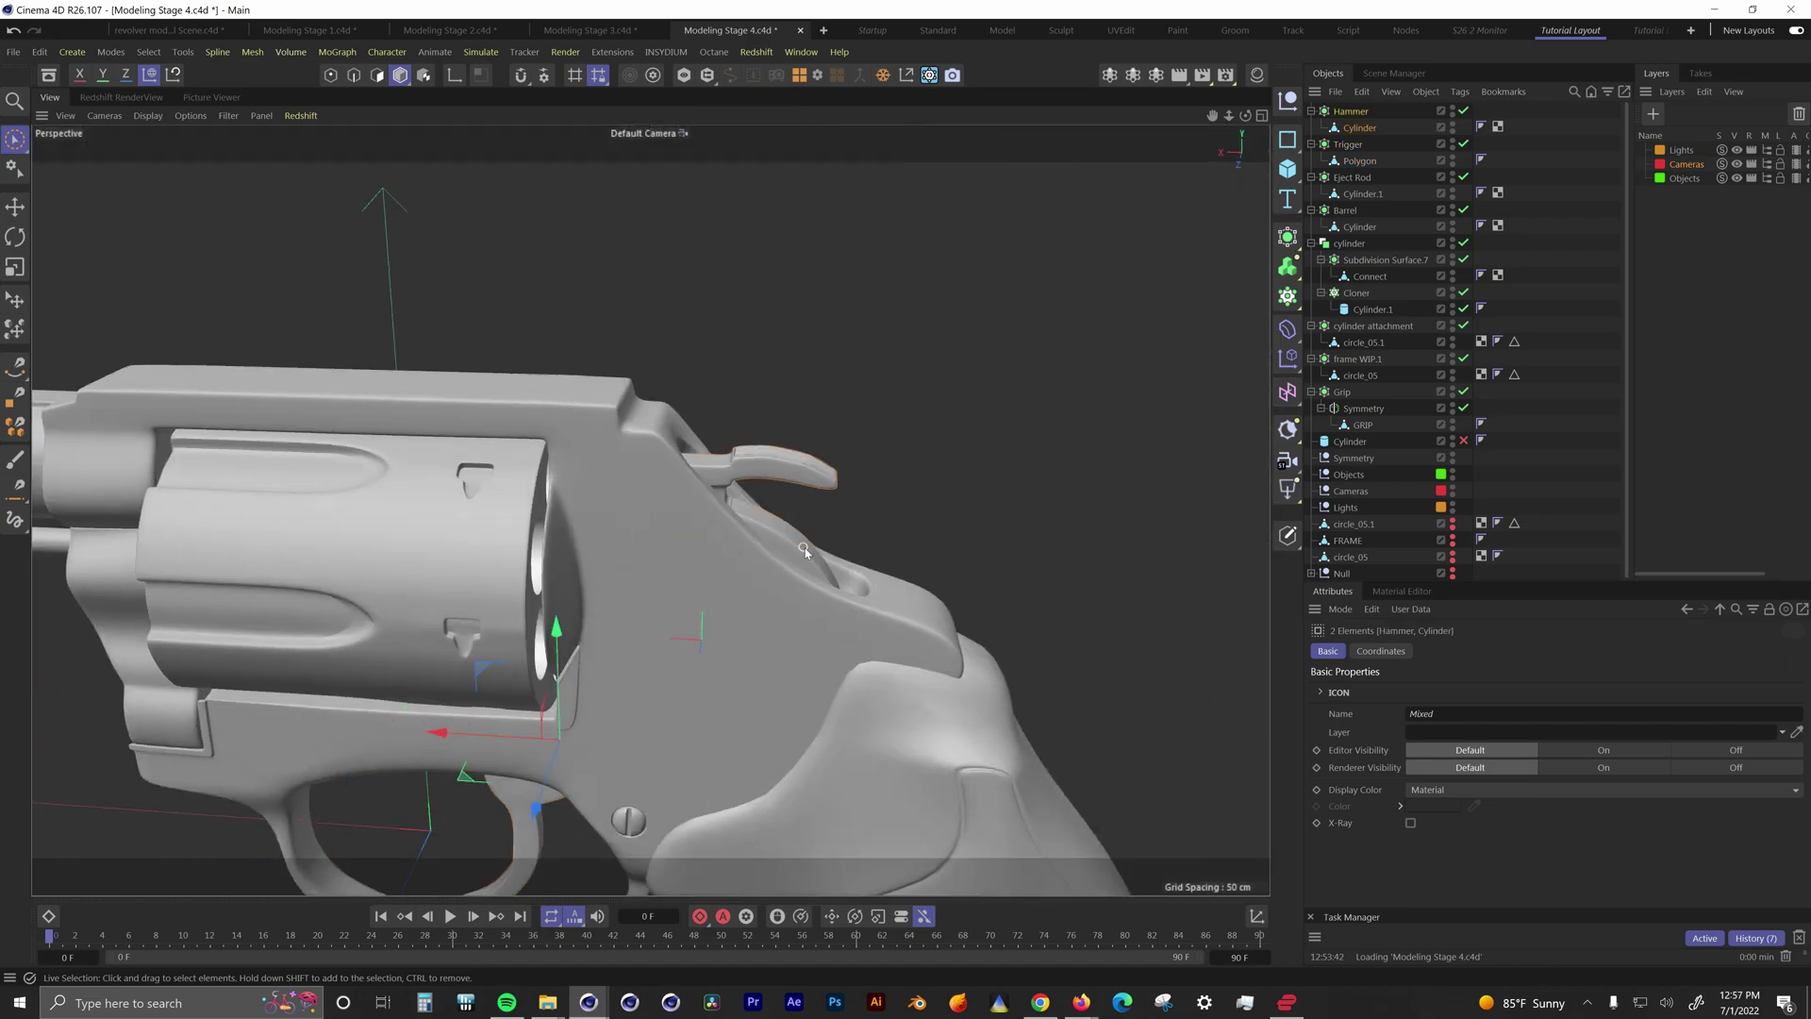
key("n")
key("b")
scroll(716, 528, "up", 5)
left_click_drag(717, 528, 648, 611, "alt")
scroll(648, 611, "down", 2)
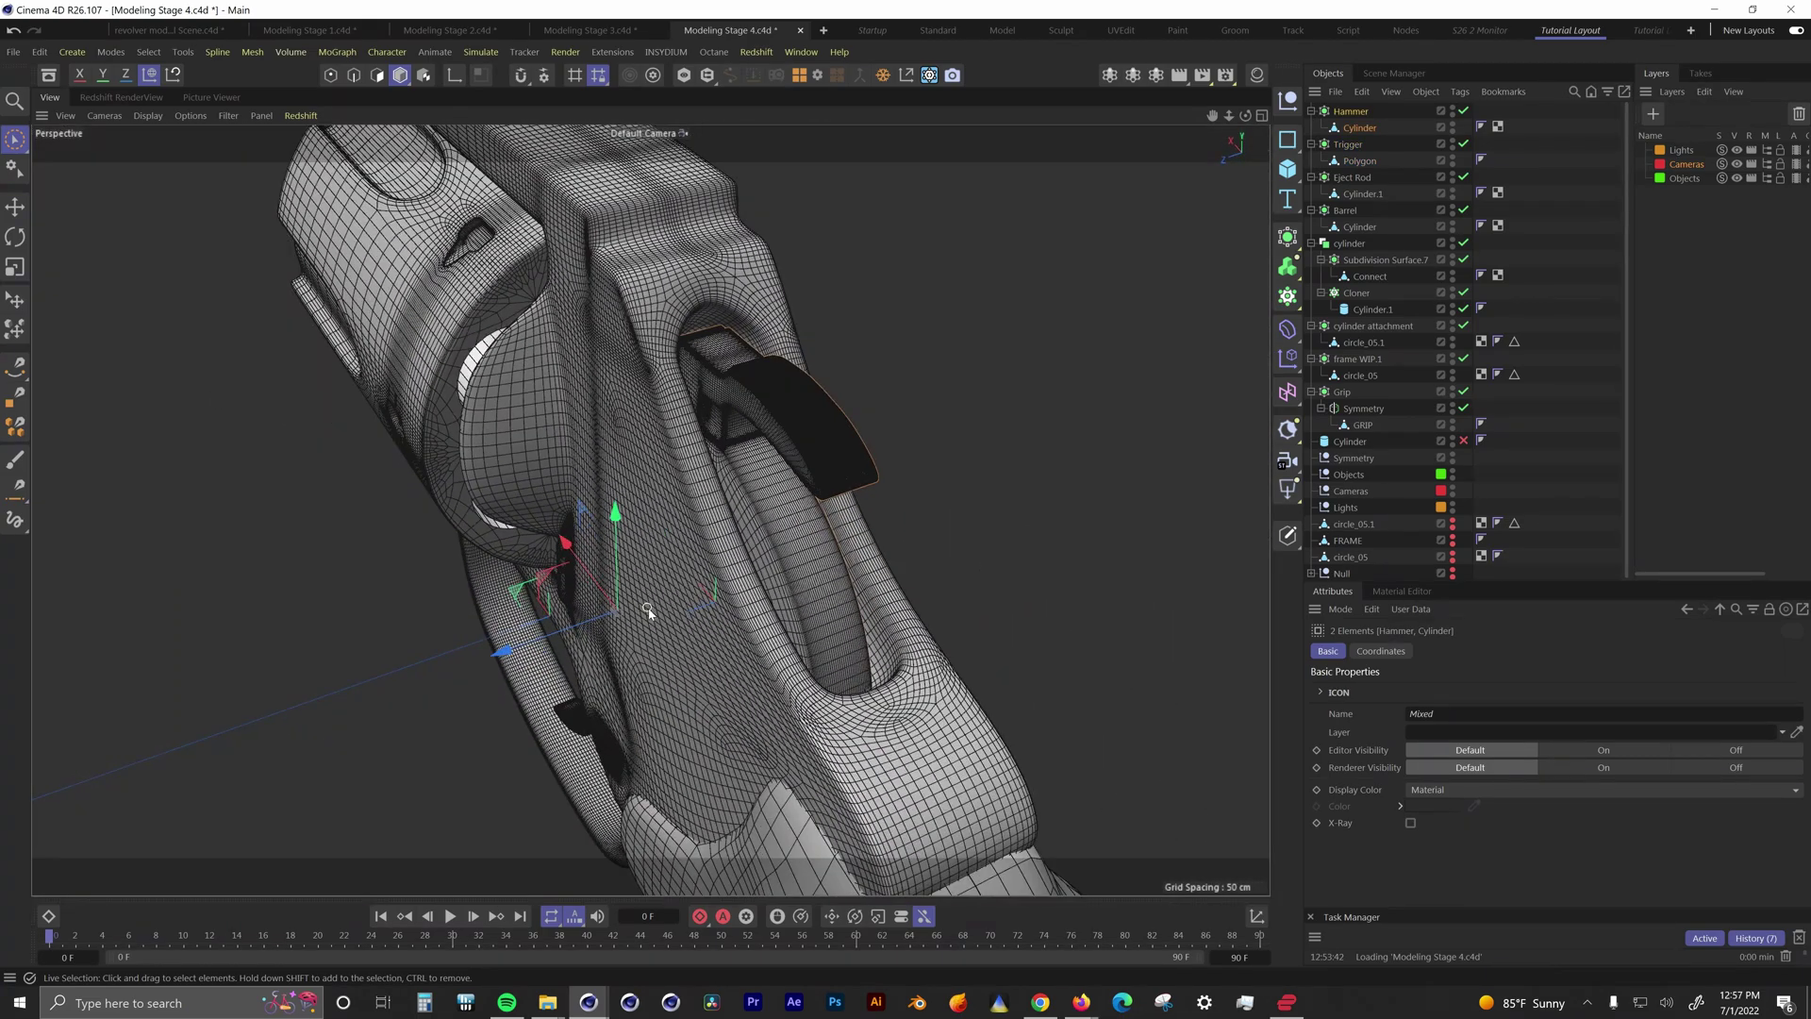
key("n")
key("a")
left_click(1462, 110)
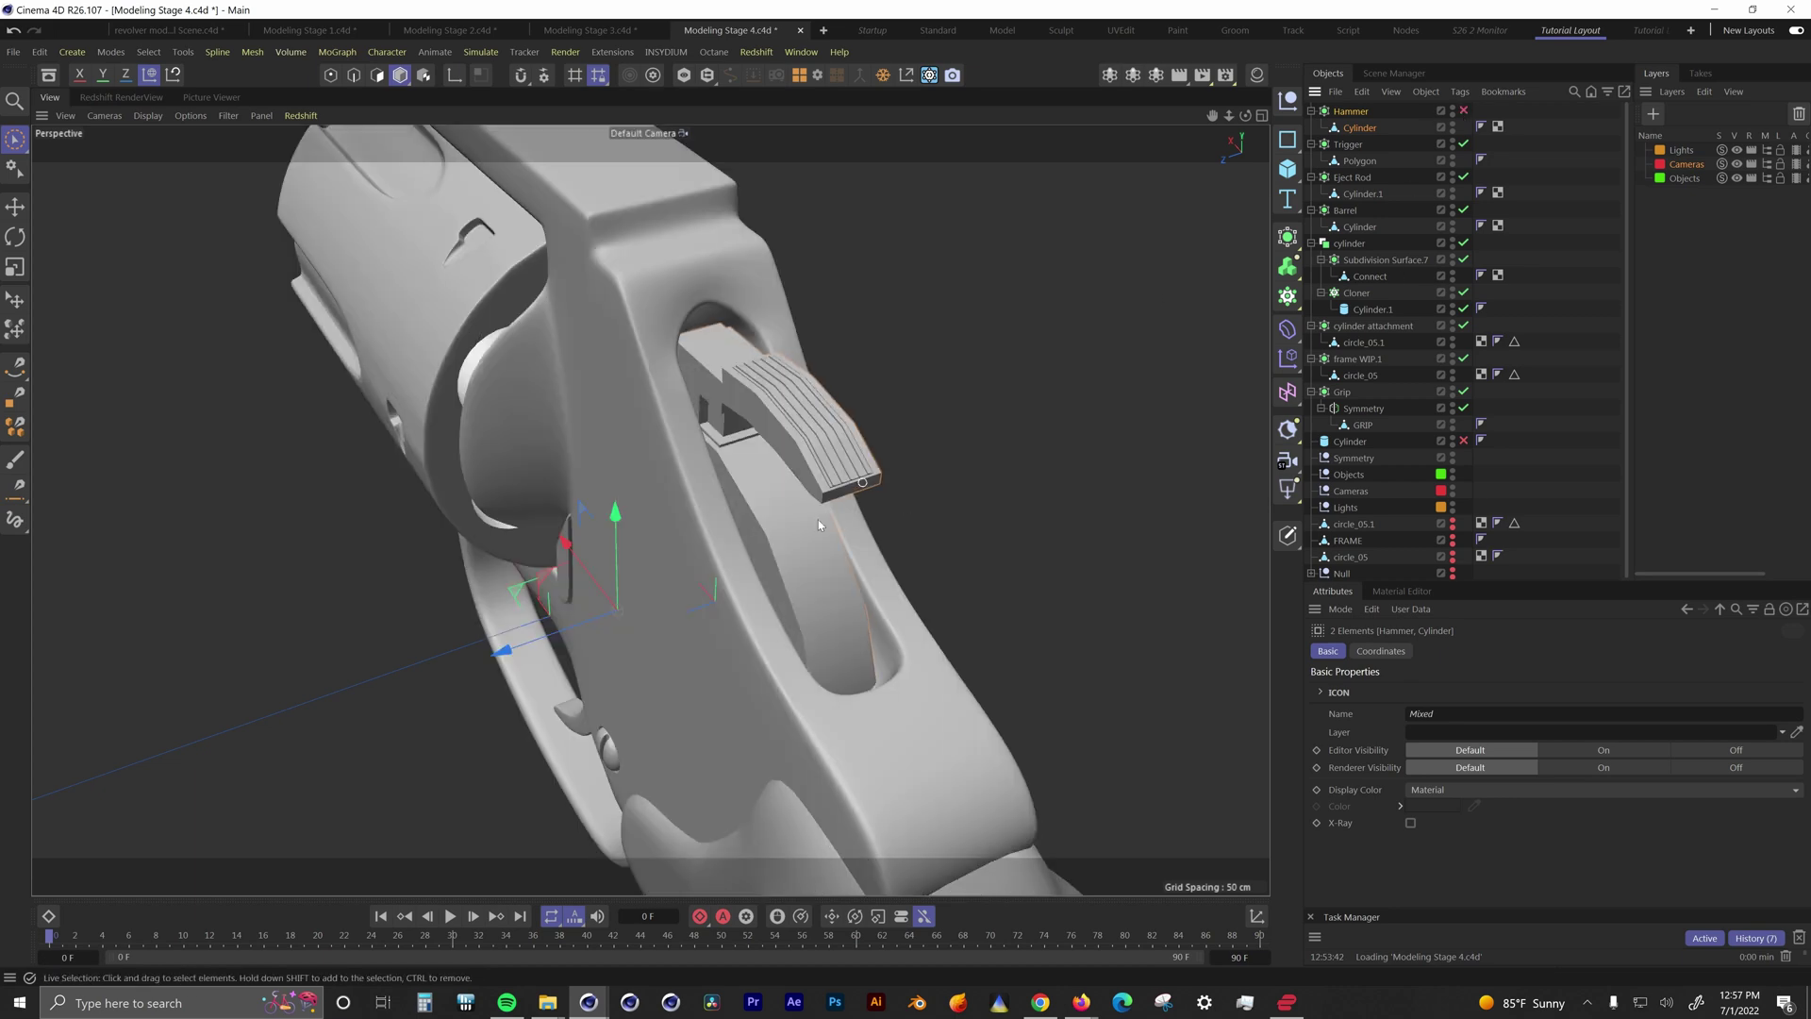
left_click_drag(773, 566, 1047, 406, "alt")
left_click(1464, 111)
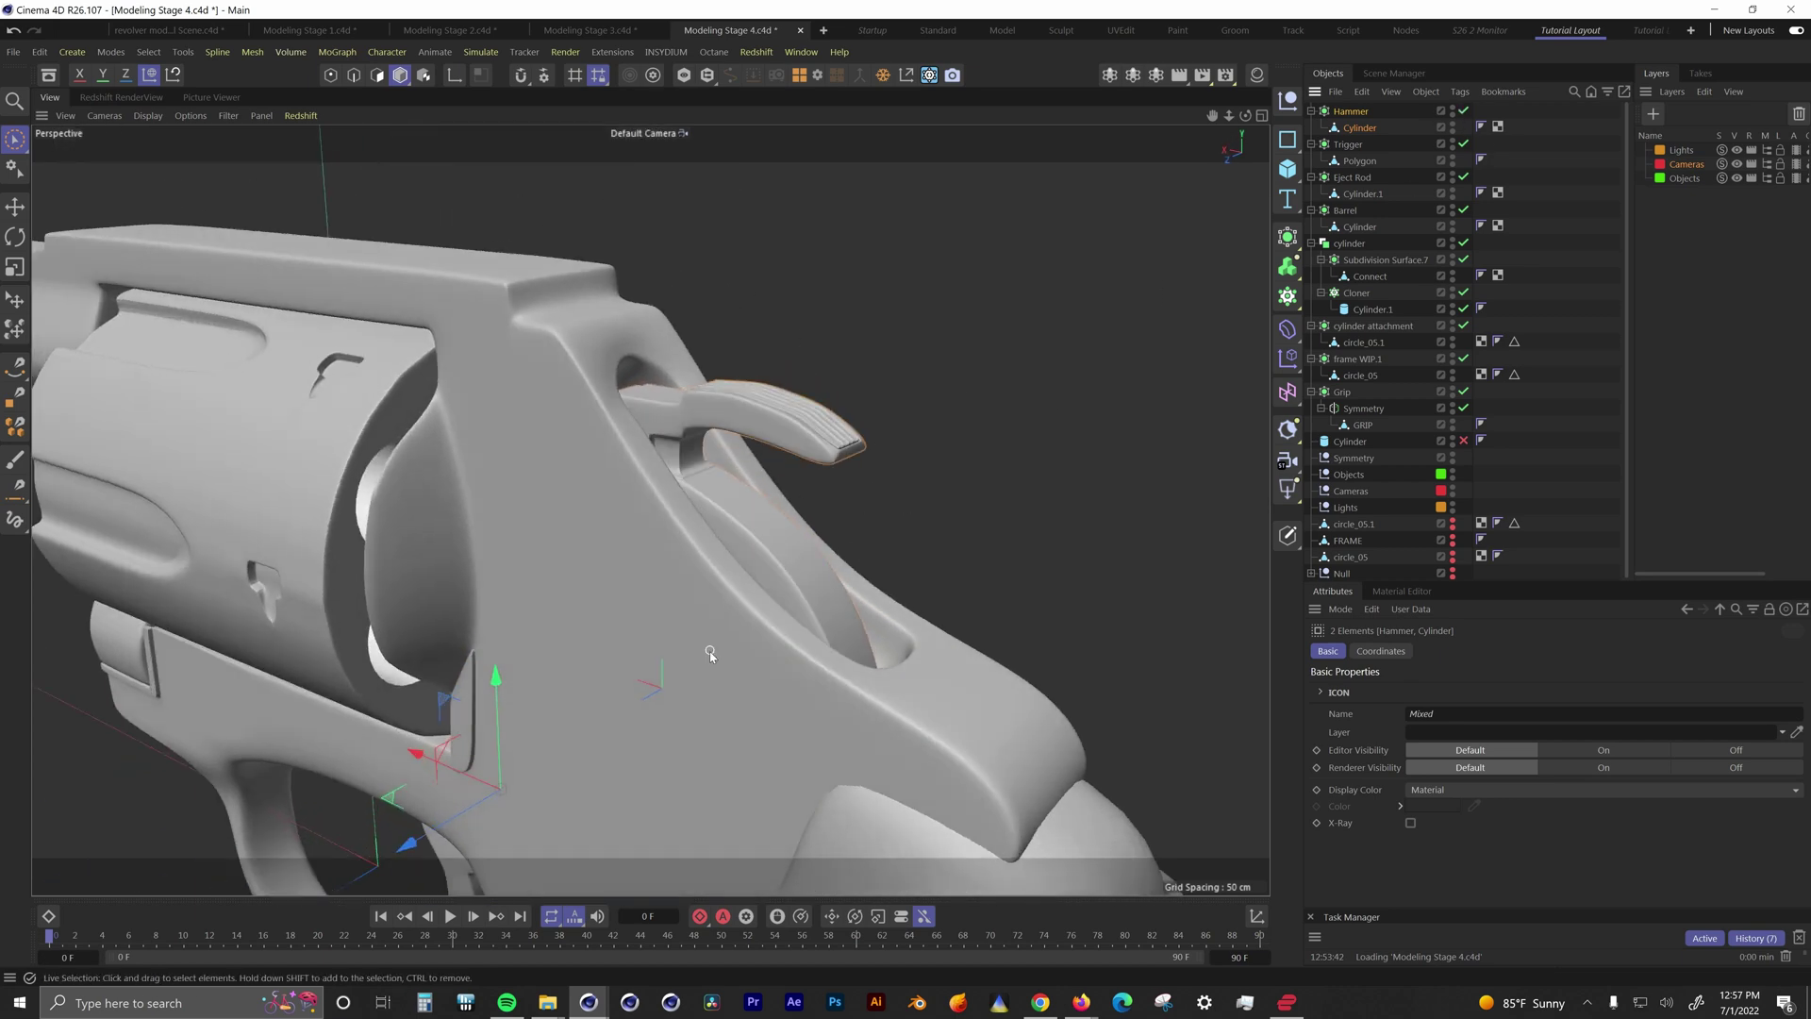
left_click_drag(656, 674, 717, 566, "alt")
scroll(717, 566, "down", 8)
scroll(727, 491, "up", 4)
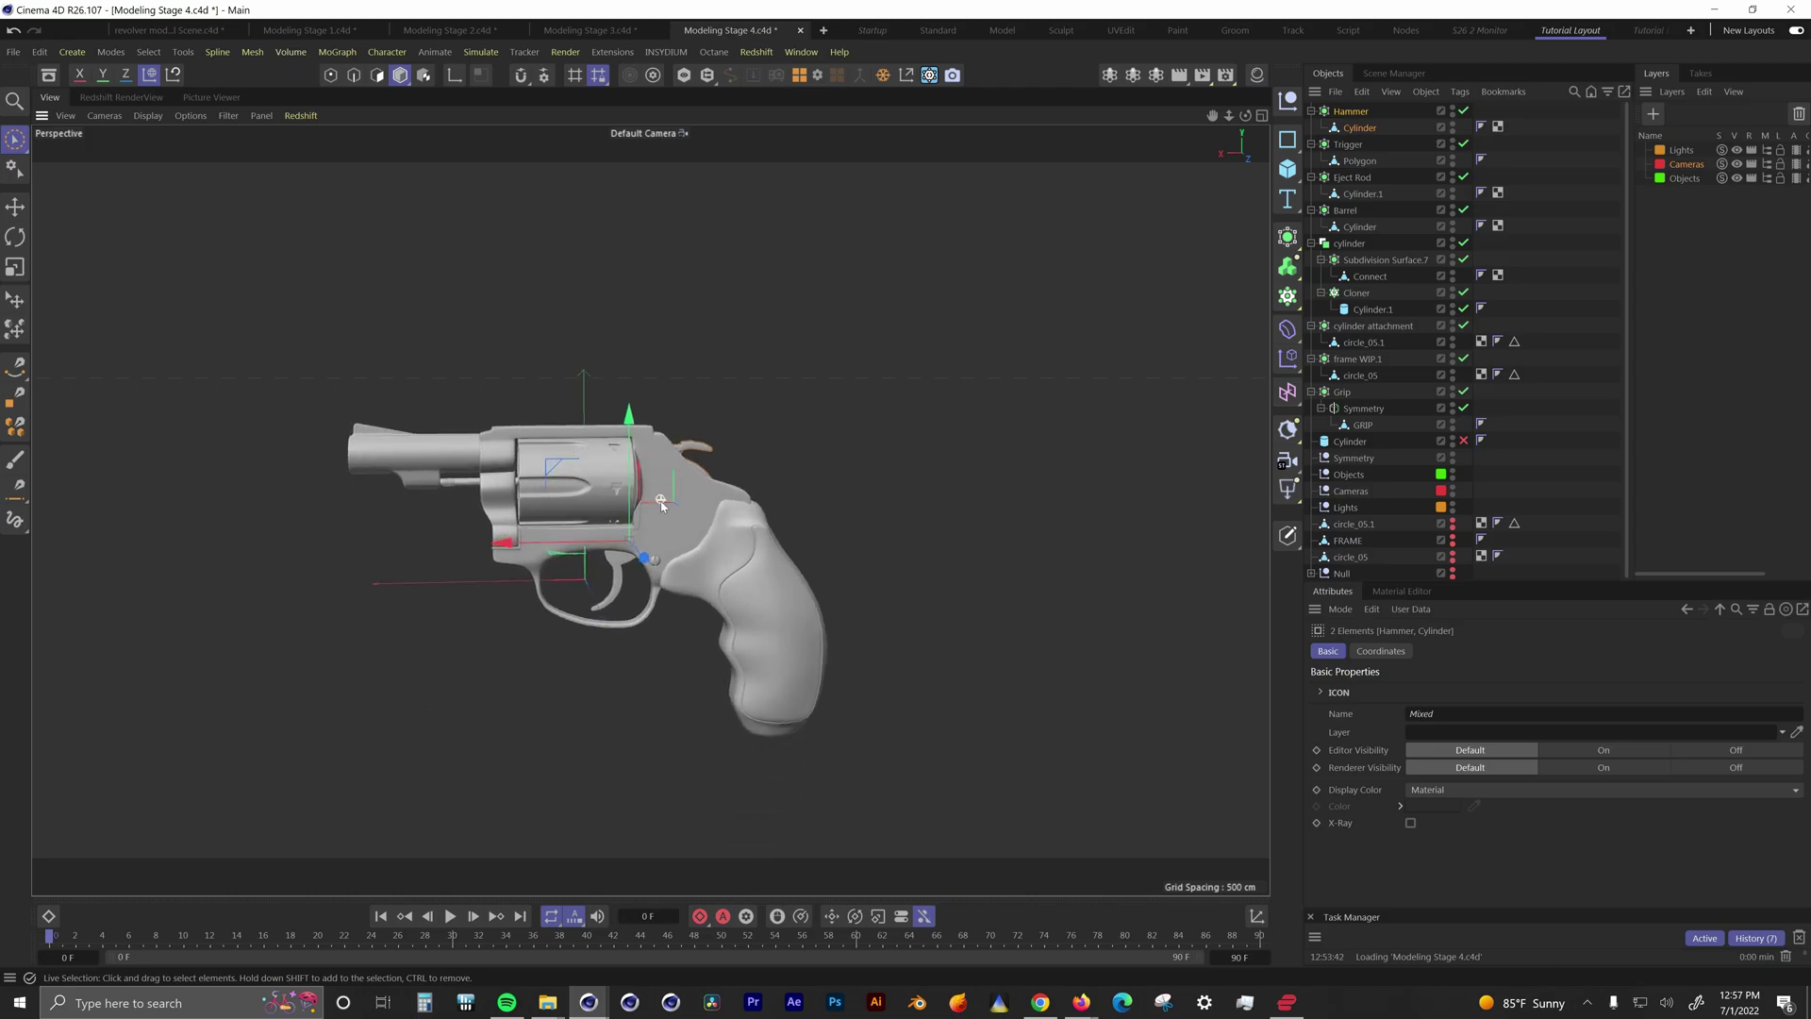
left_click_drag(726, 491, 737, 469, "alt")
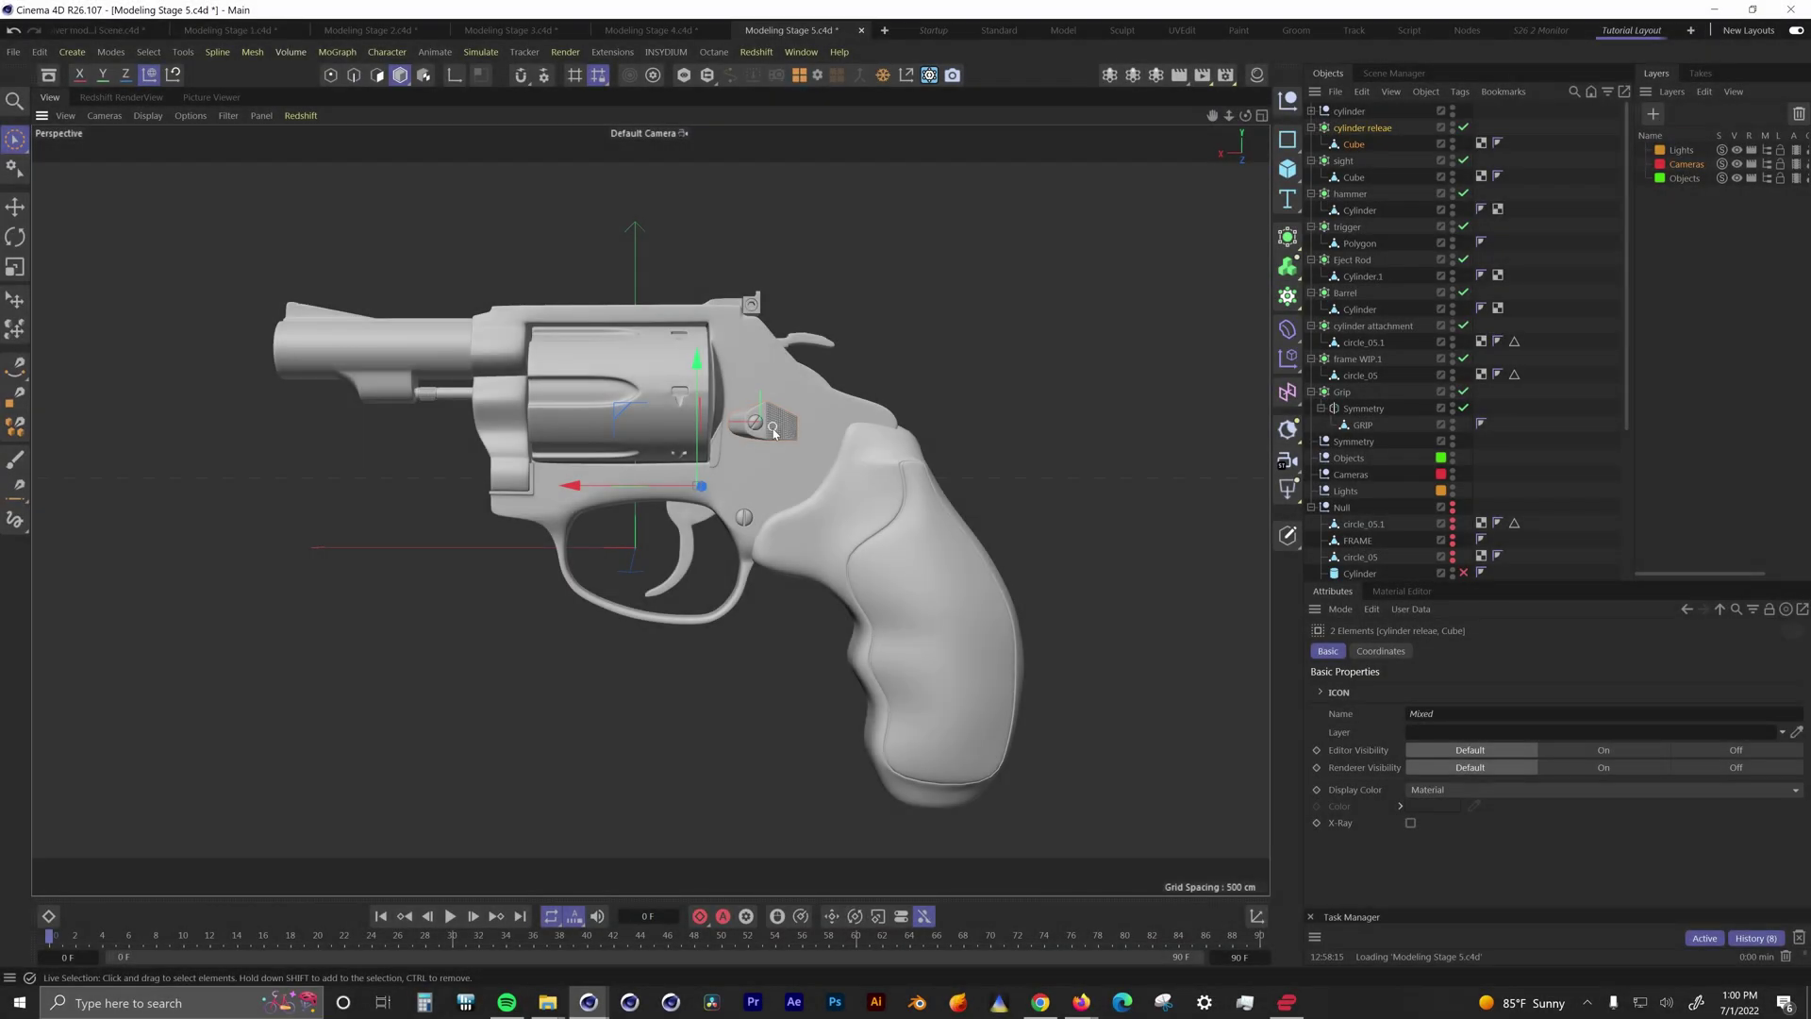
Step: Orbit over the grip, frame and rear sight and switch on wireframe shading (N~B)
scroll(773, 431, "up", 10)
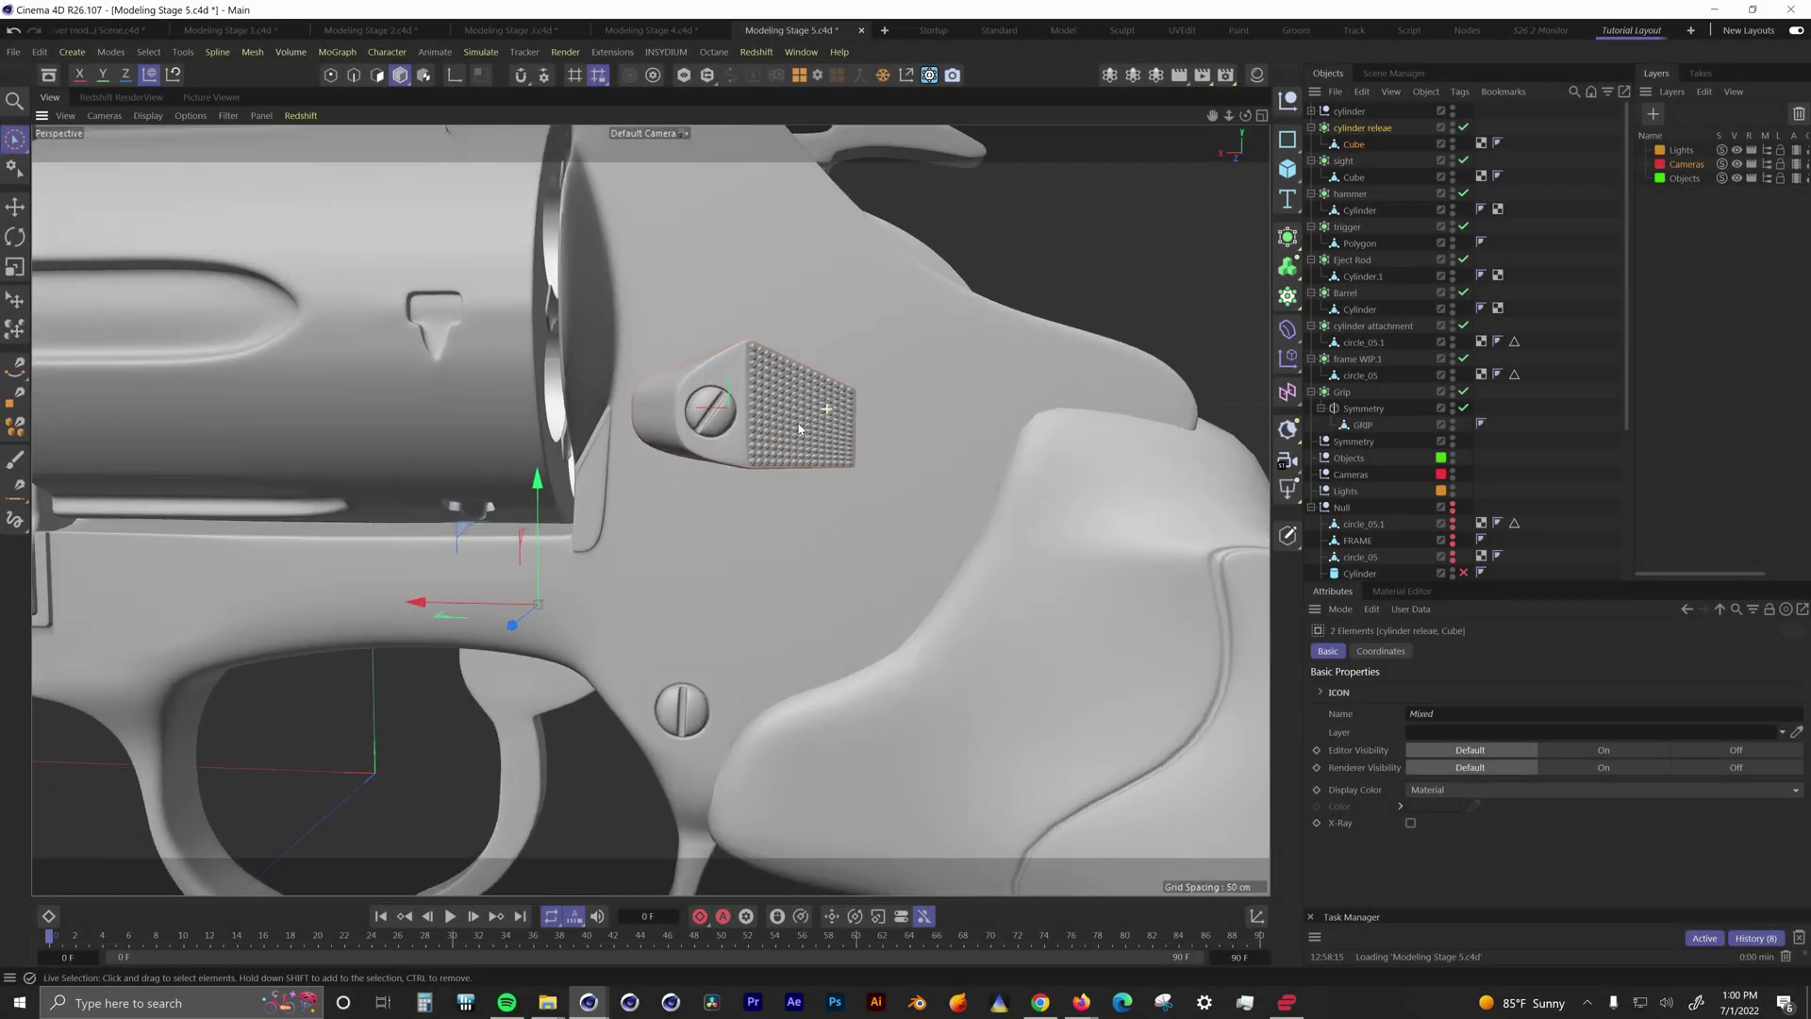
left_click_drag(799, 429, 698, 478, "alt")
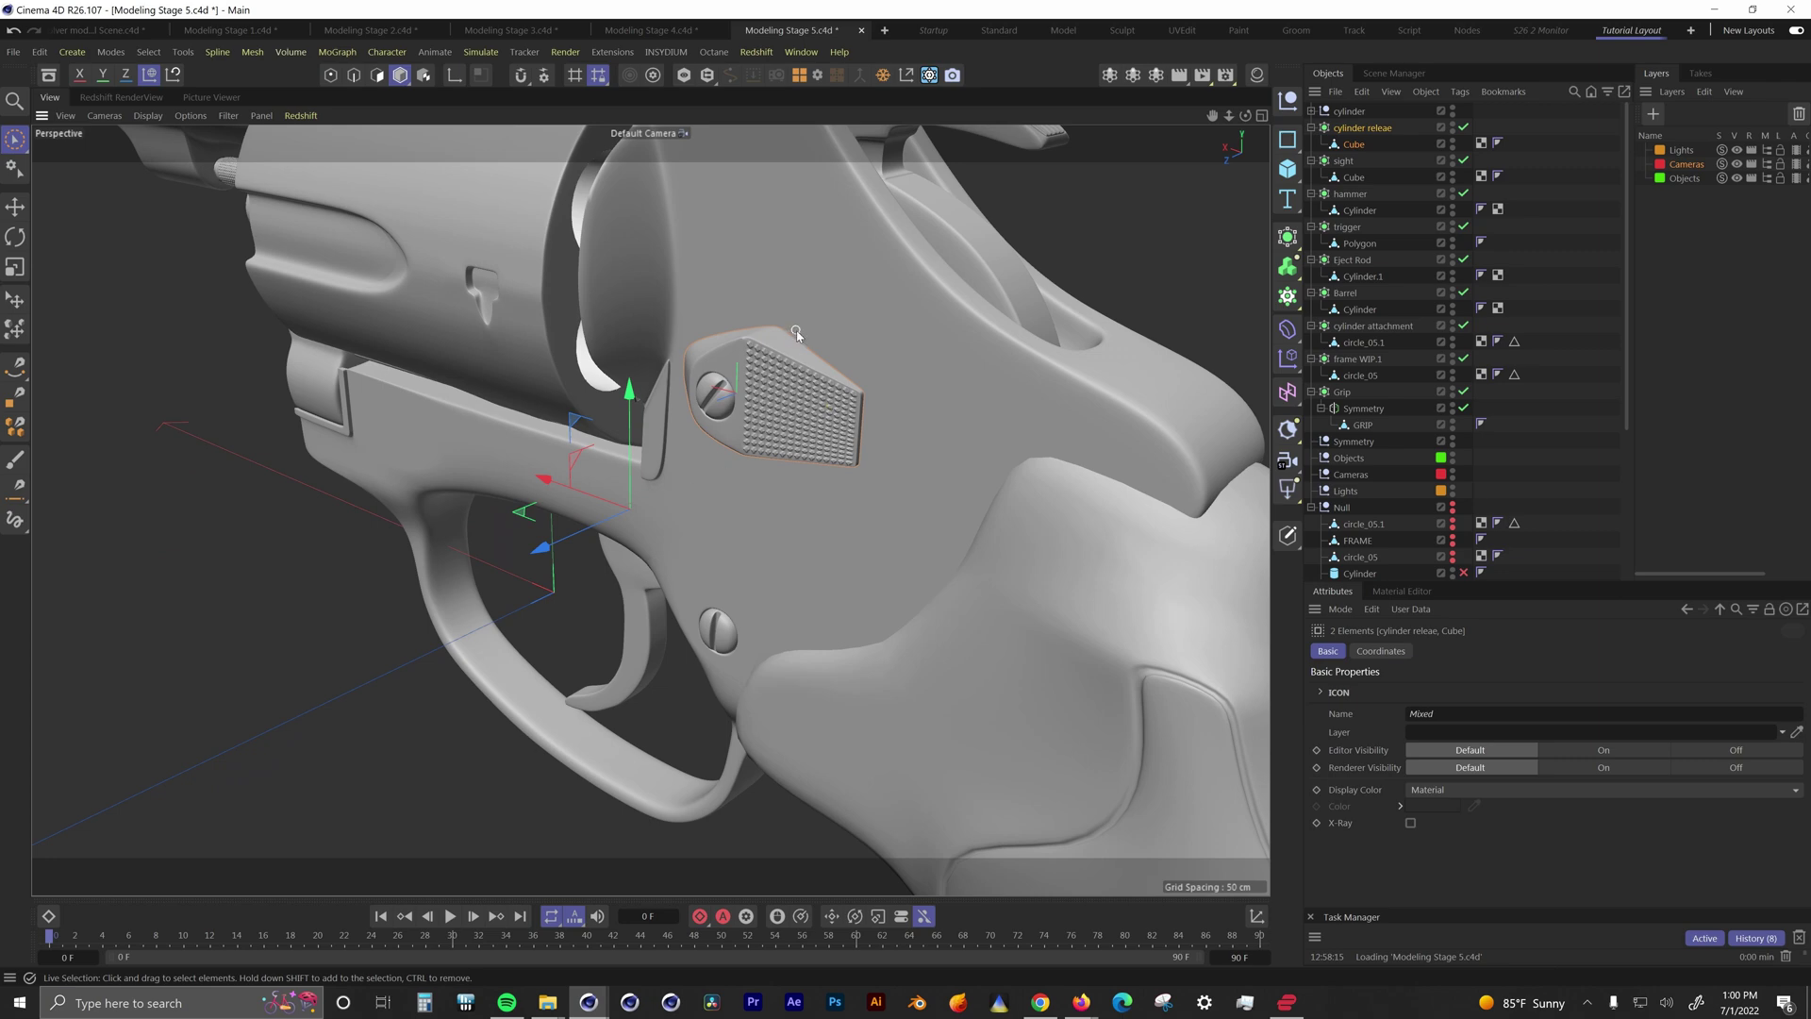
left_click_drag(796, 332, 760, 547, "alt")
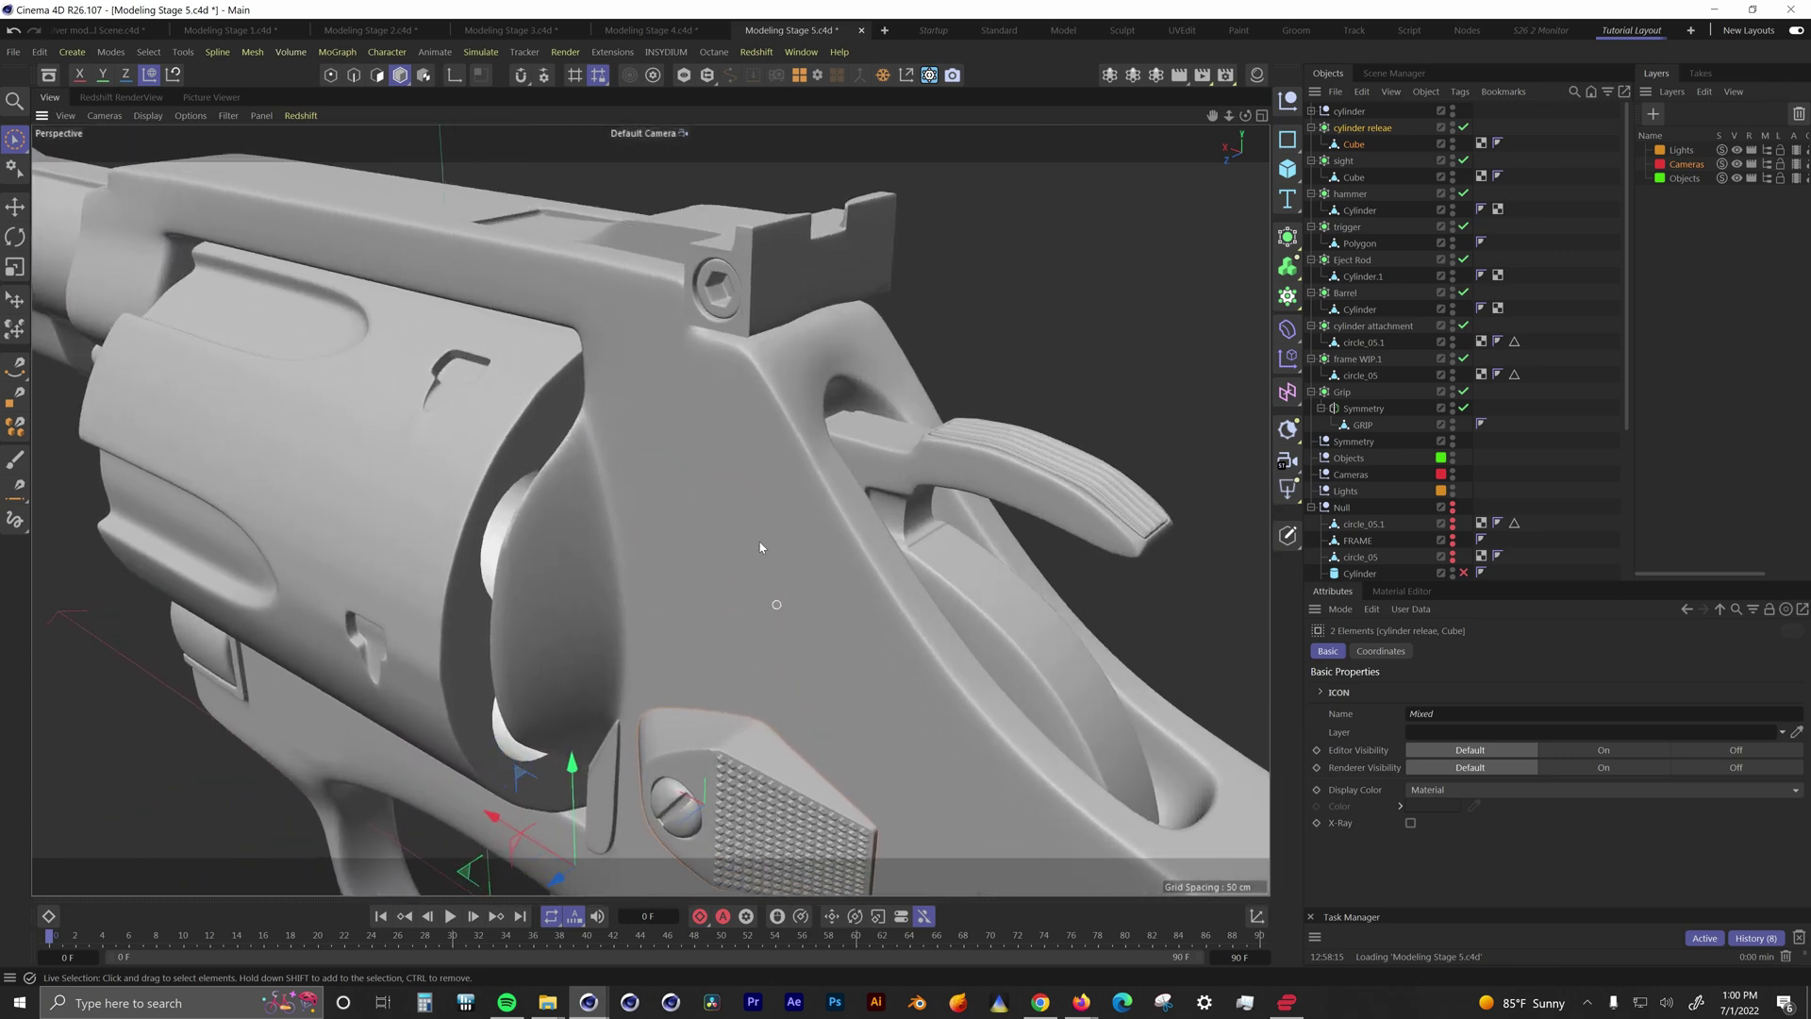
left_click_drag(689, 274, 661, 613, "alt")
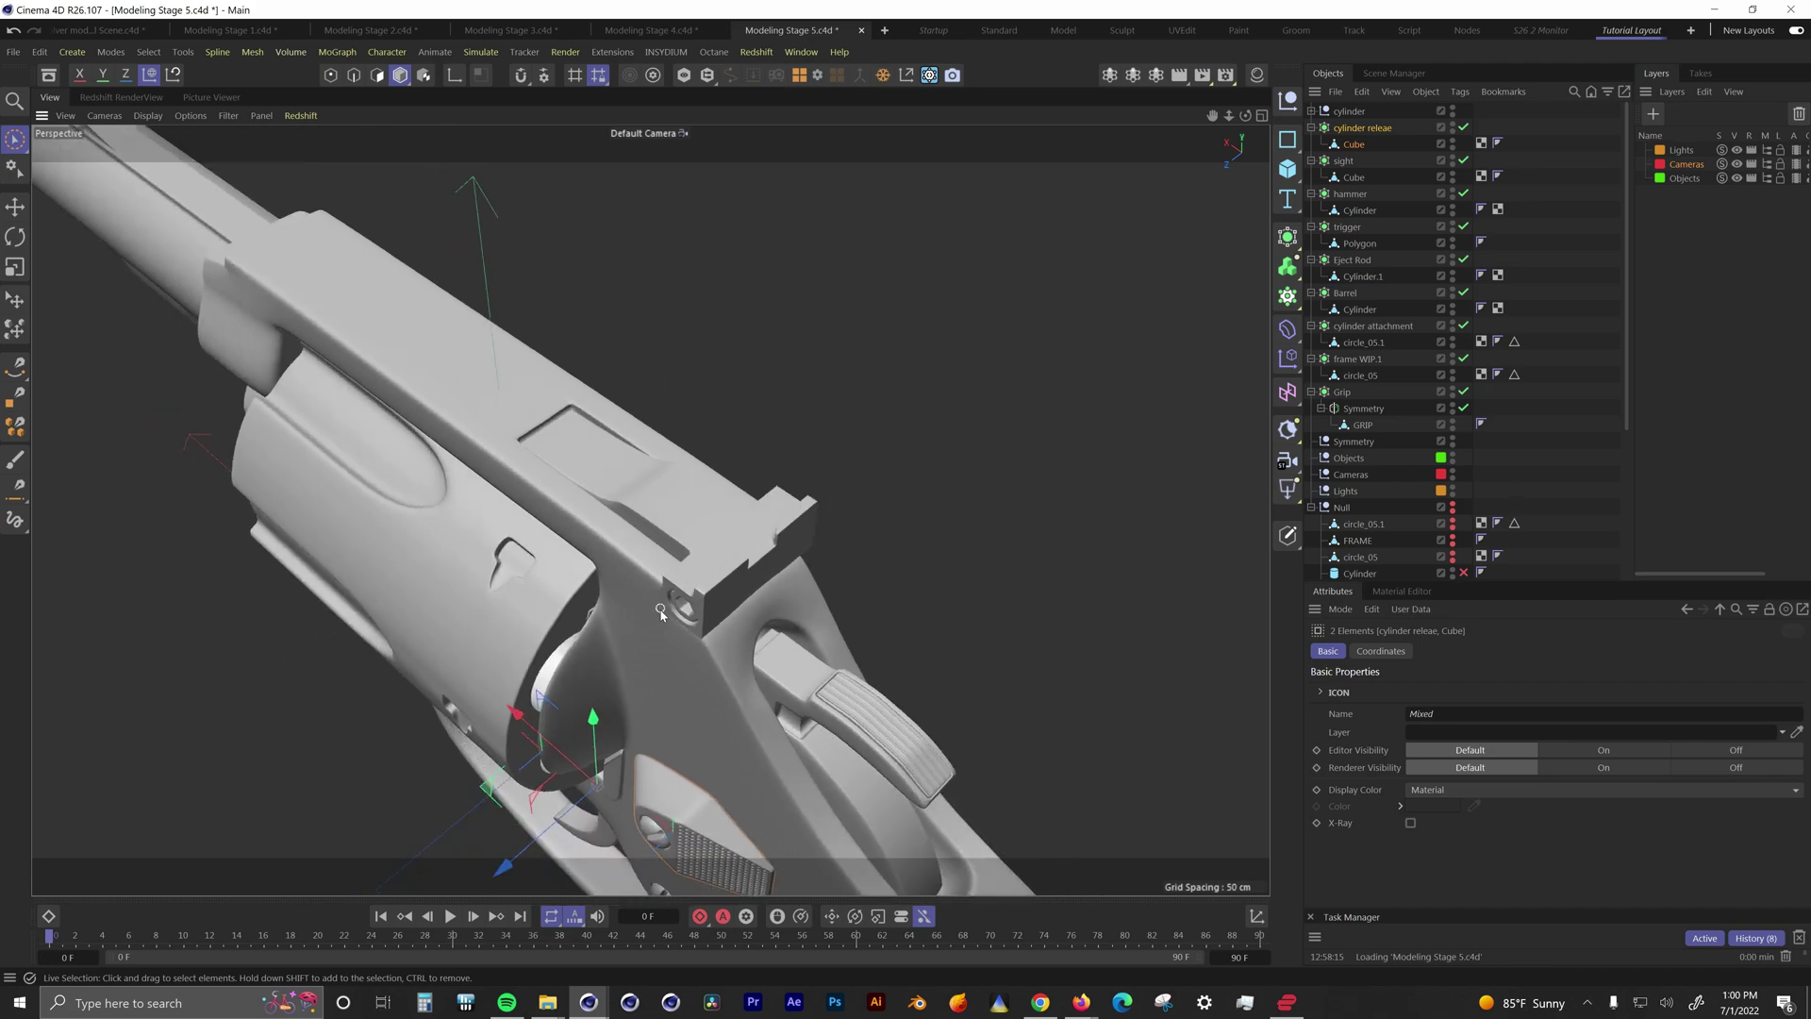
key("n")
key("b")
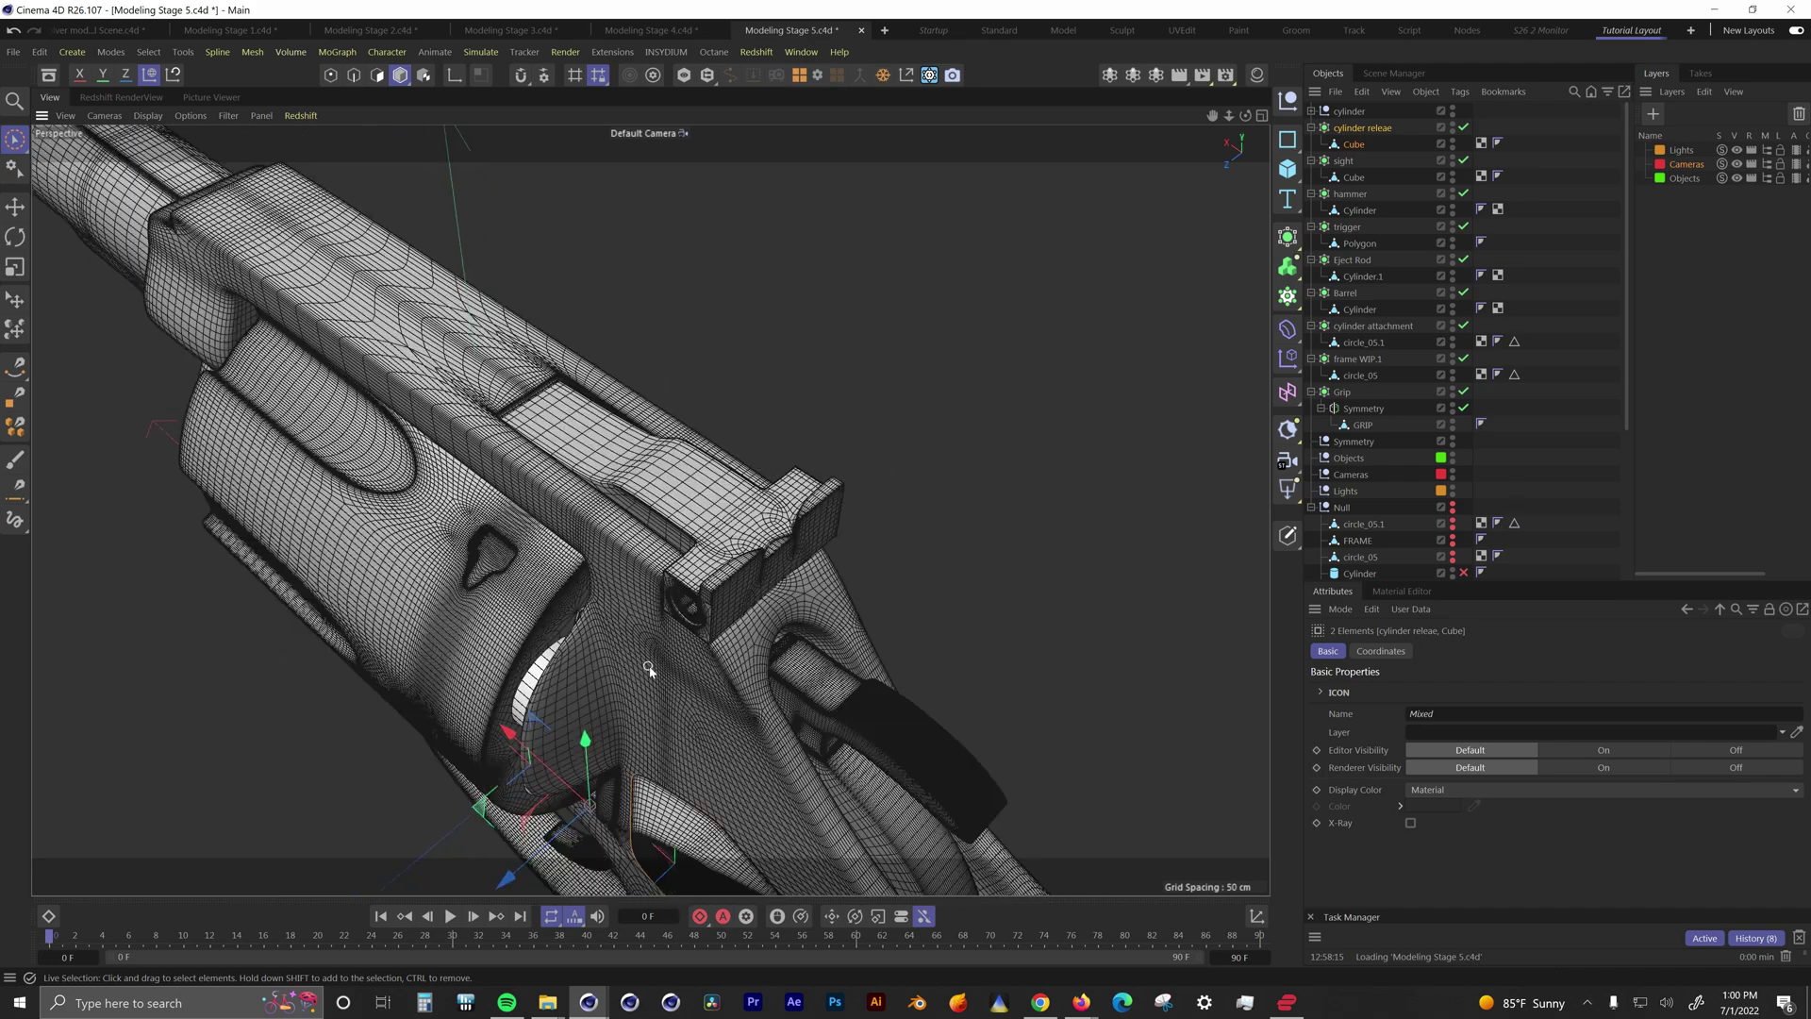
Step: Zoom in and orbit around the knurled cylinder release to check its mesh
left_click_drag(657, 709, 753, 594, "alt")
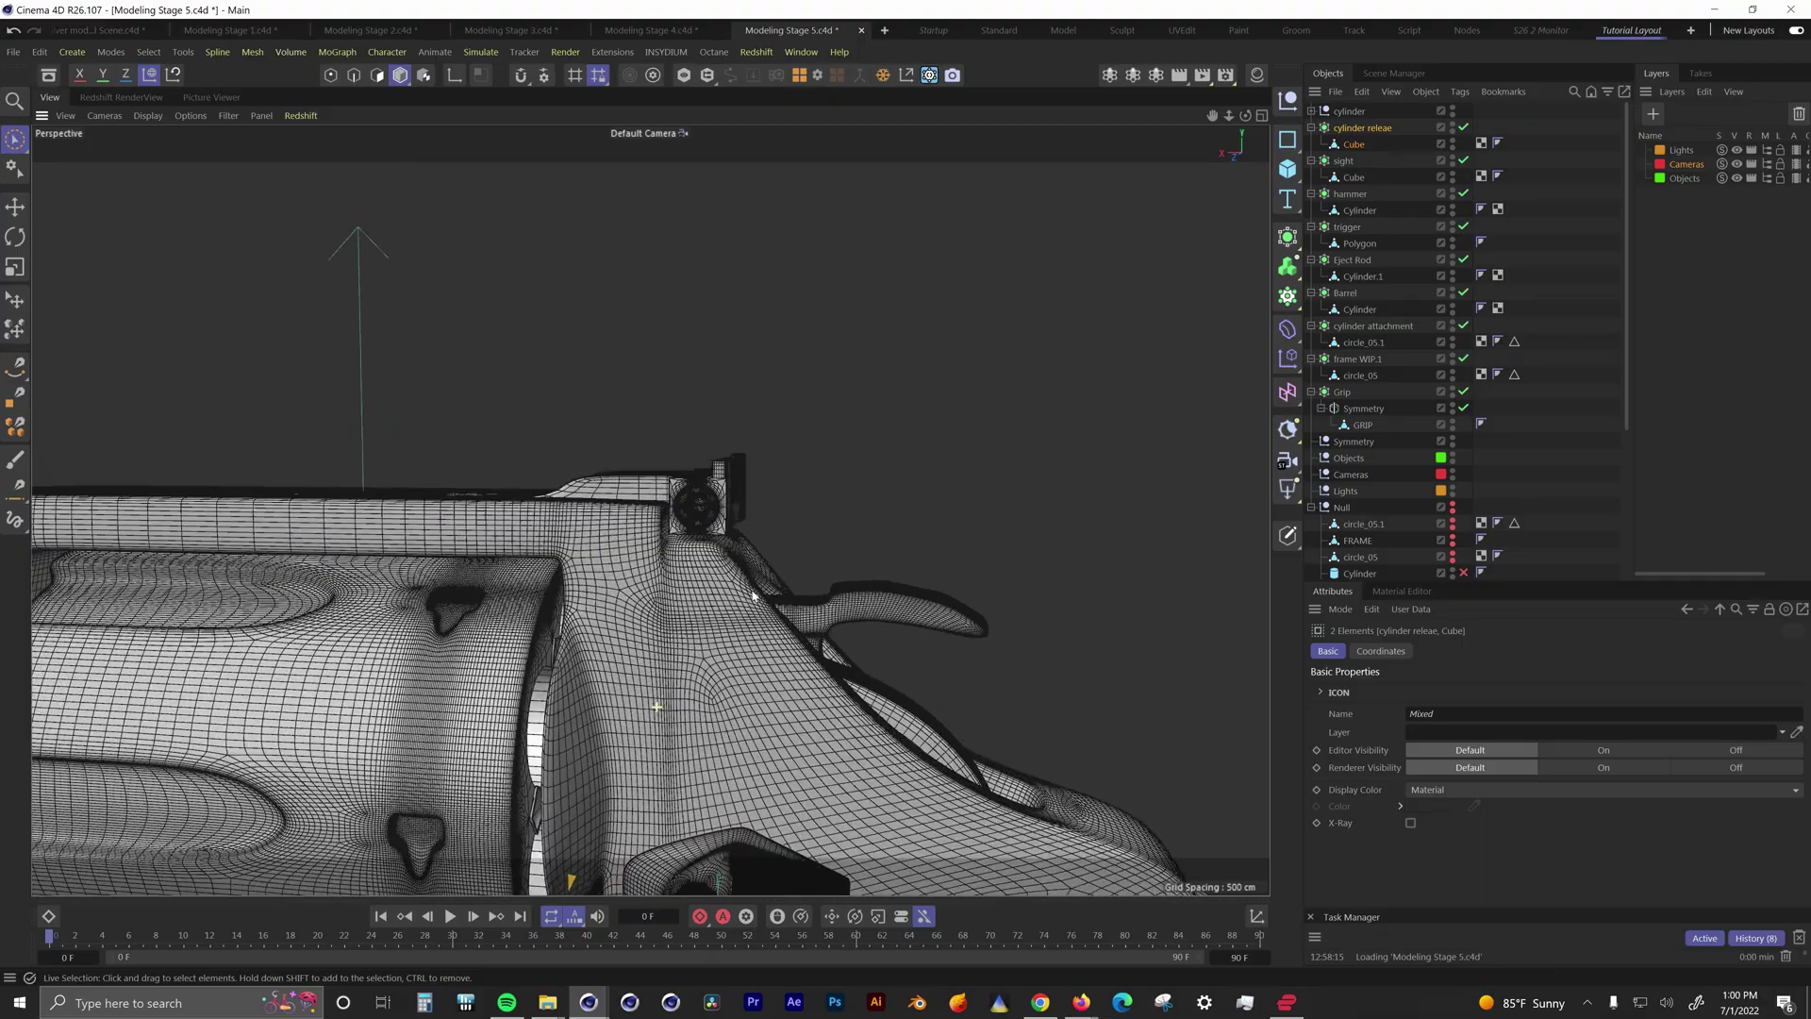
scroll(726, 737, "down", 5)
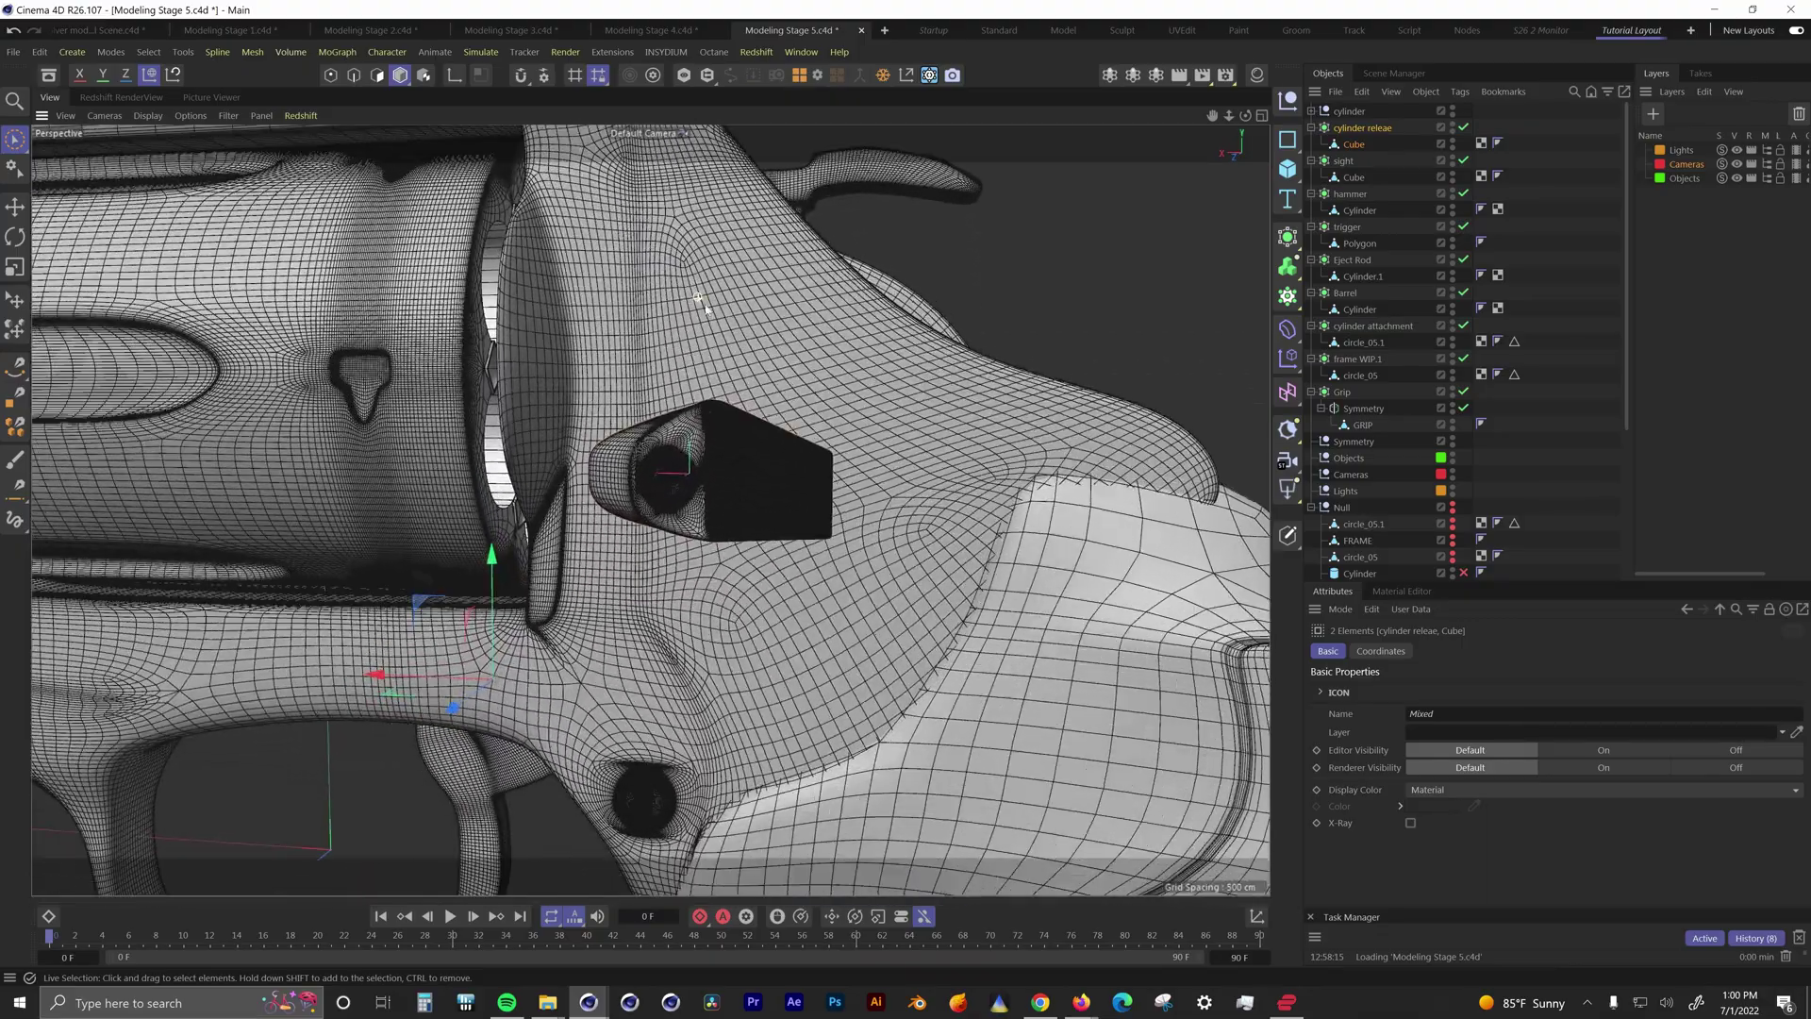
scroll(792, 501, "down", 3)
scroll(792, 500, "down", 3)
left_click_drag(750, 497, 585, 507, "alt")
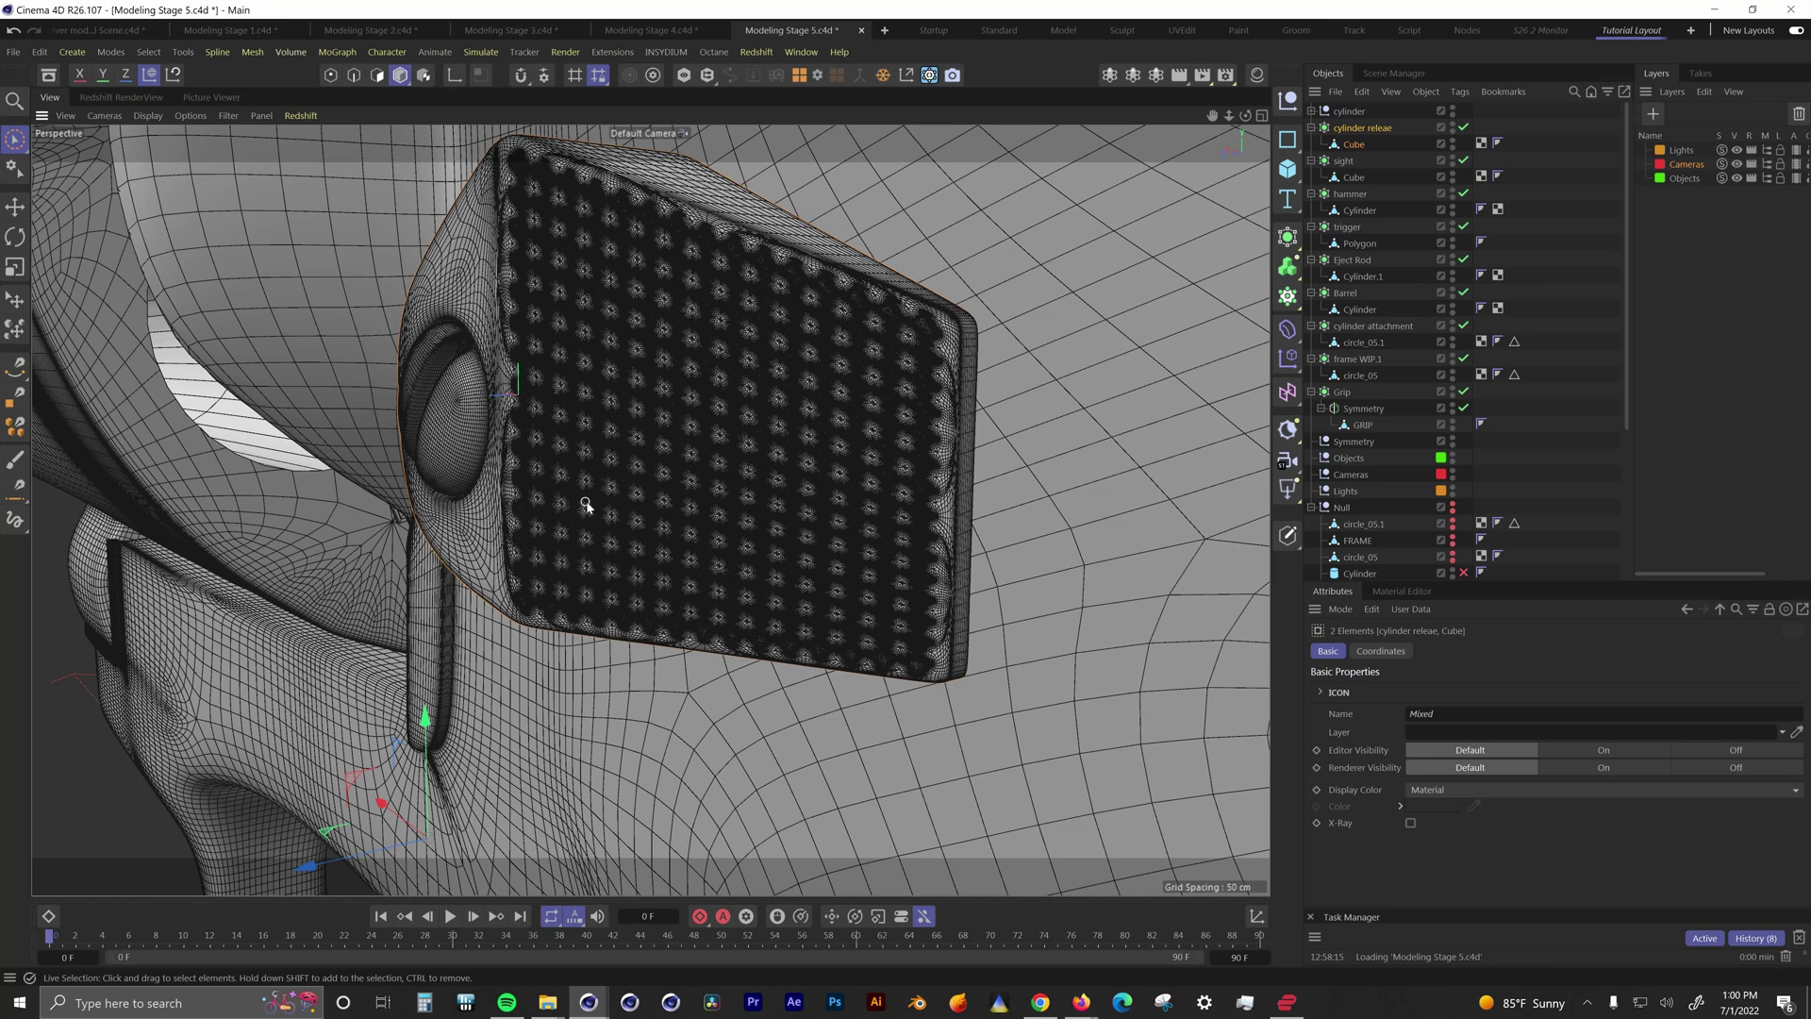
Step: Return to plain shading (N~A) and view the cylinder release side-on
key("n")
key("a")
scroll(670, 487, "up", 10)
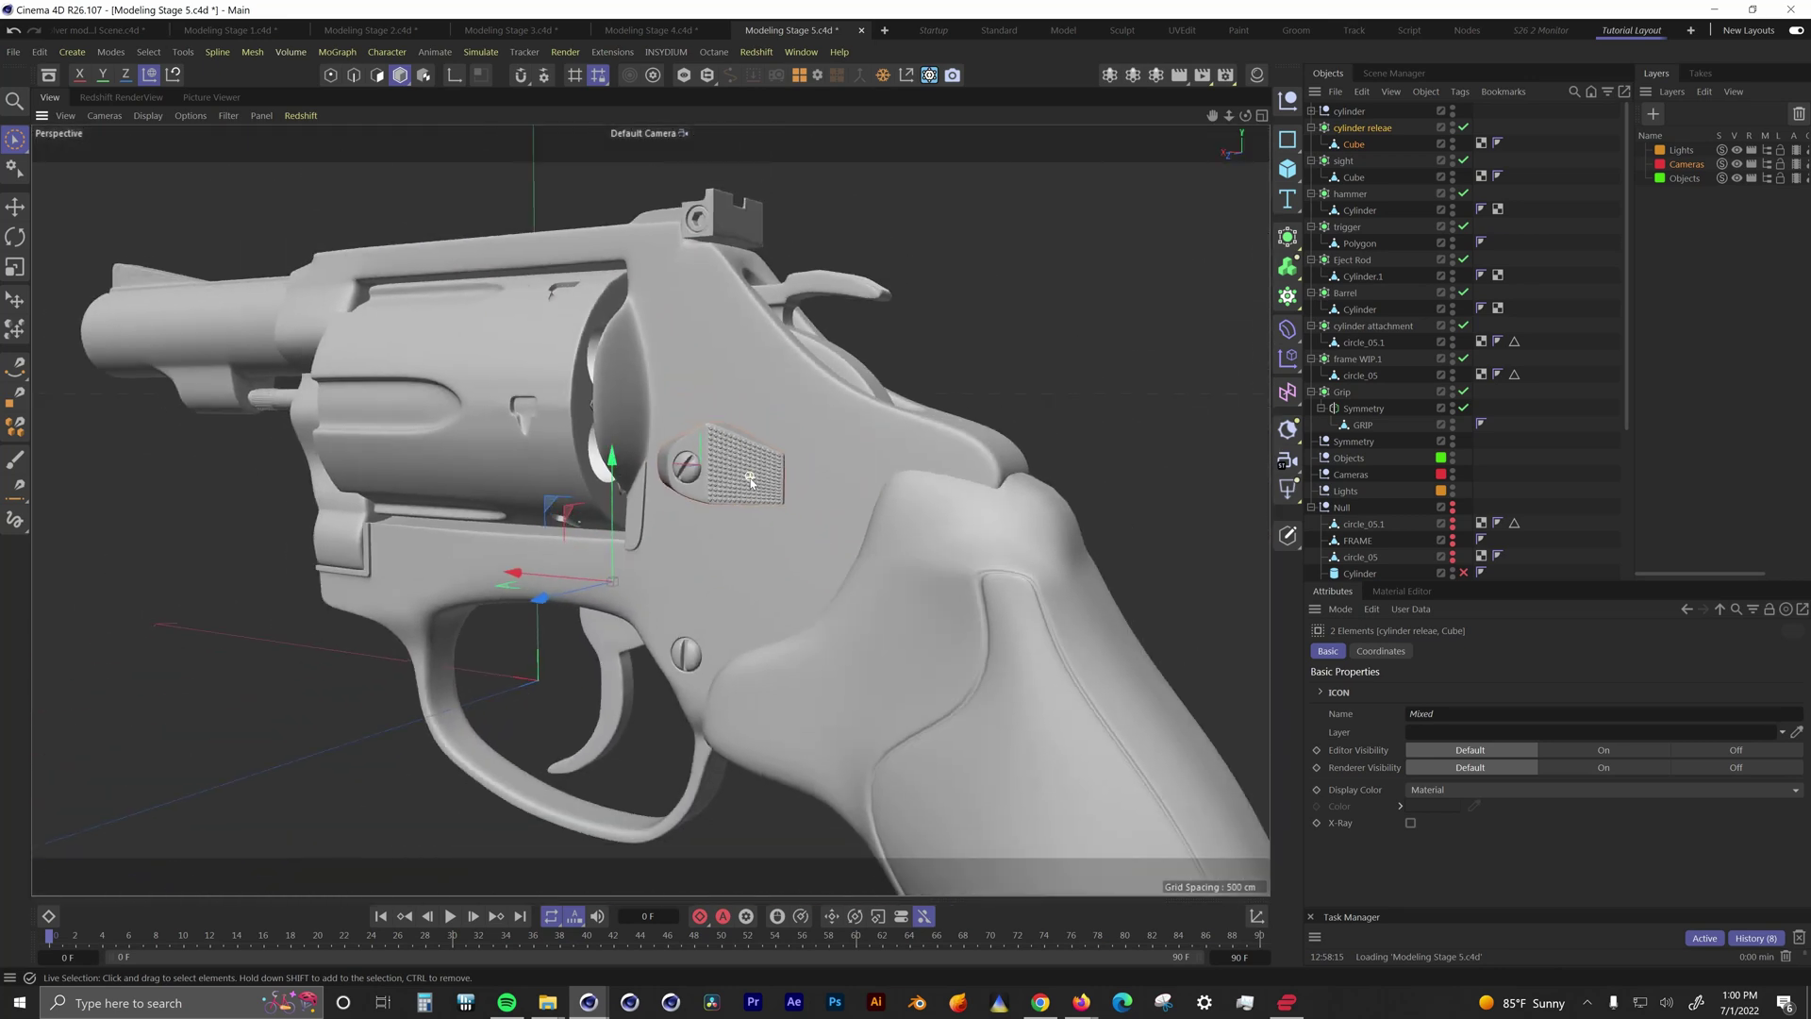
left_click_drag(750, 479, 867, 507, "alt")
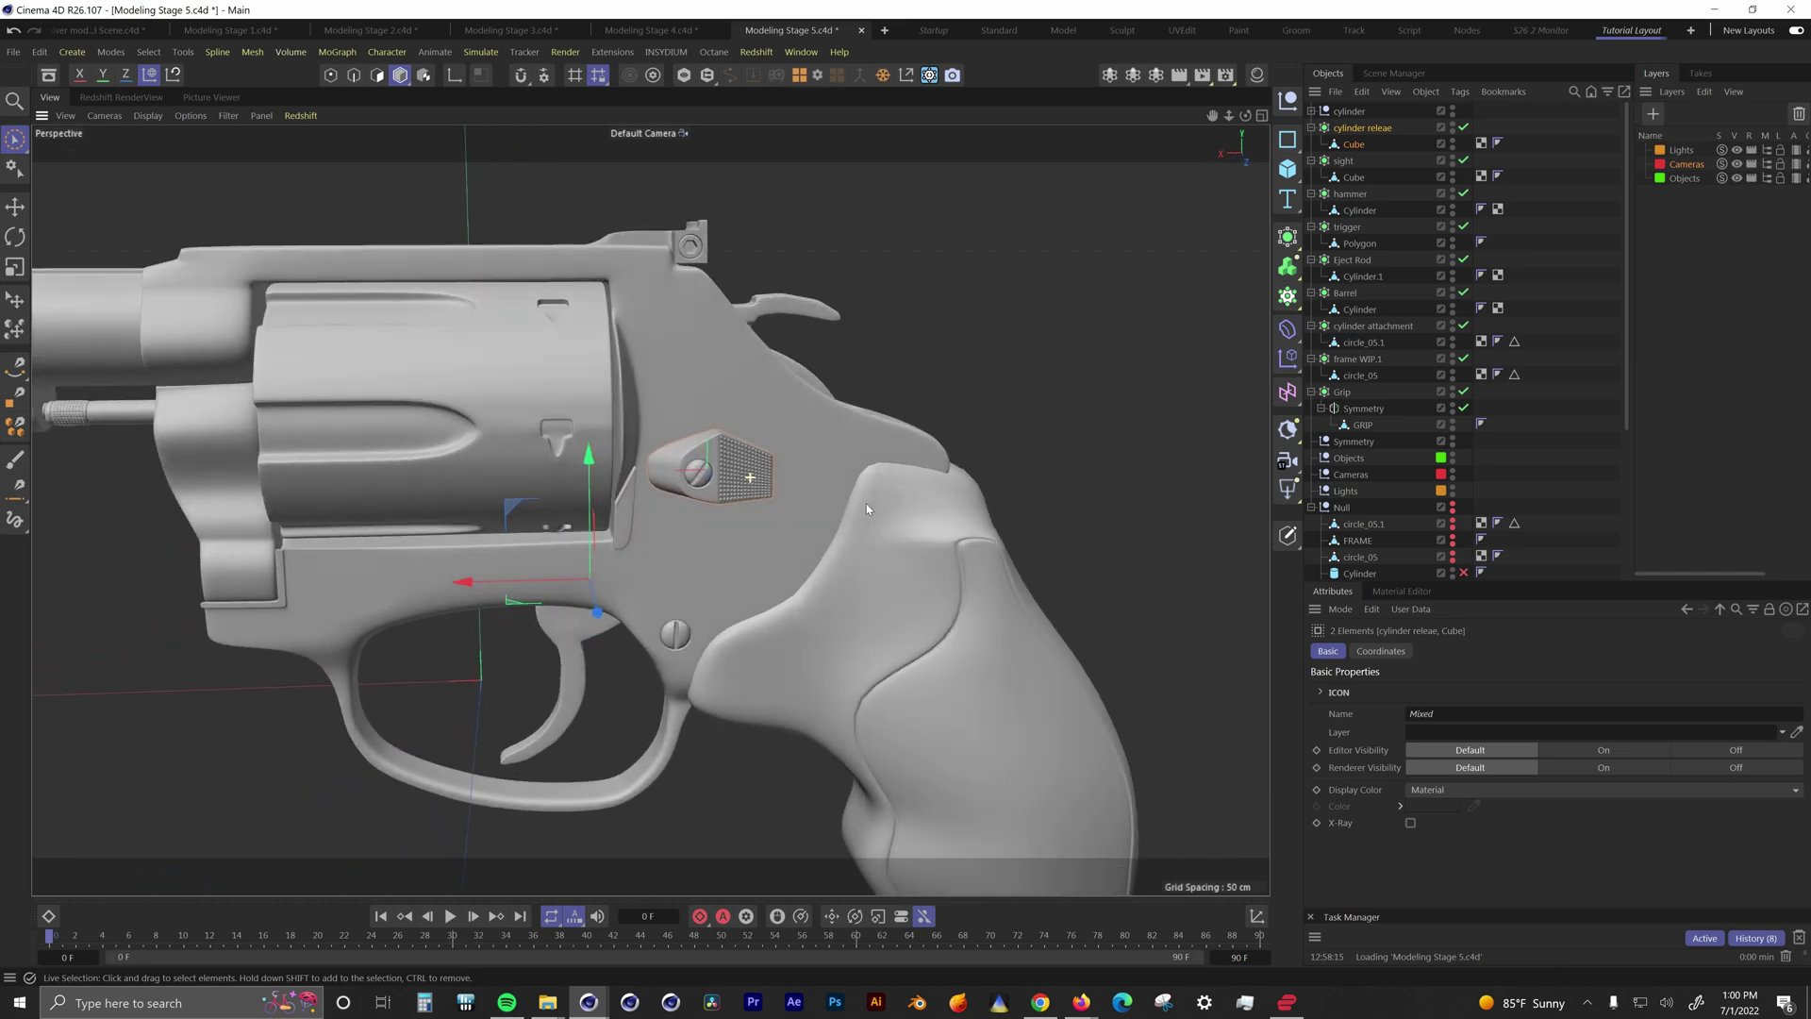
scroll(797, 524, "down", 5)
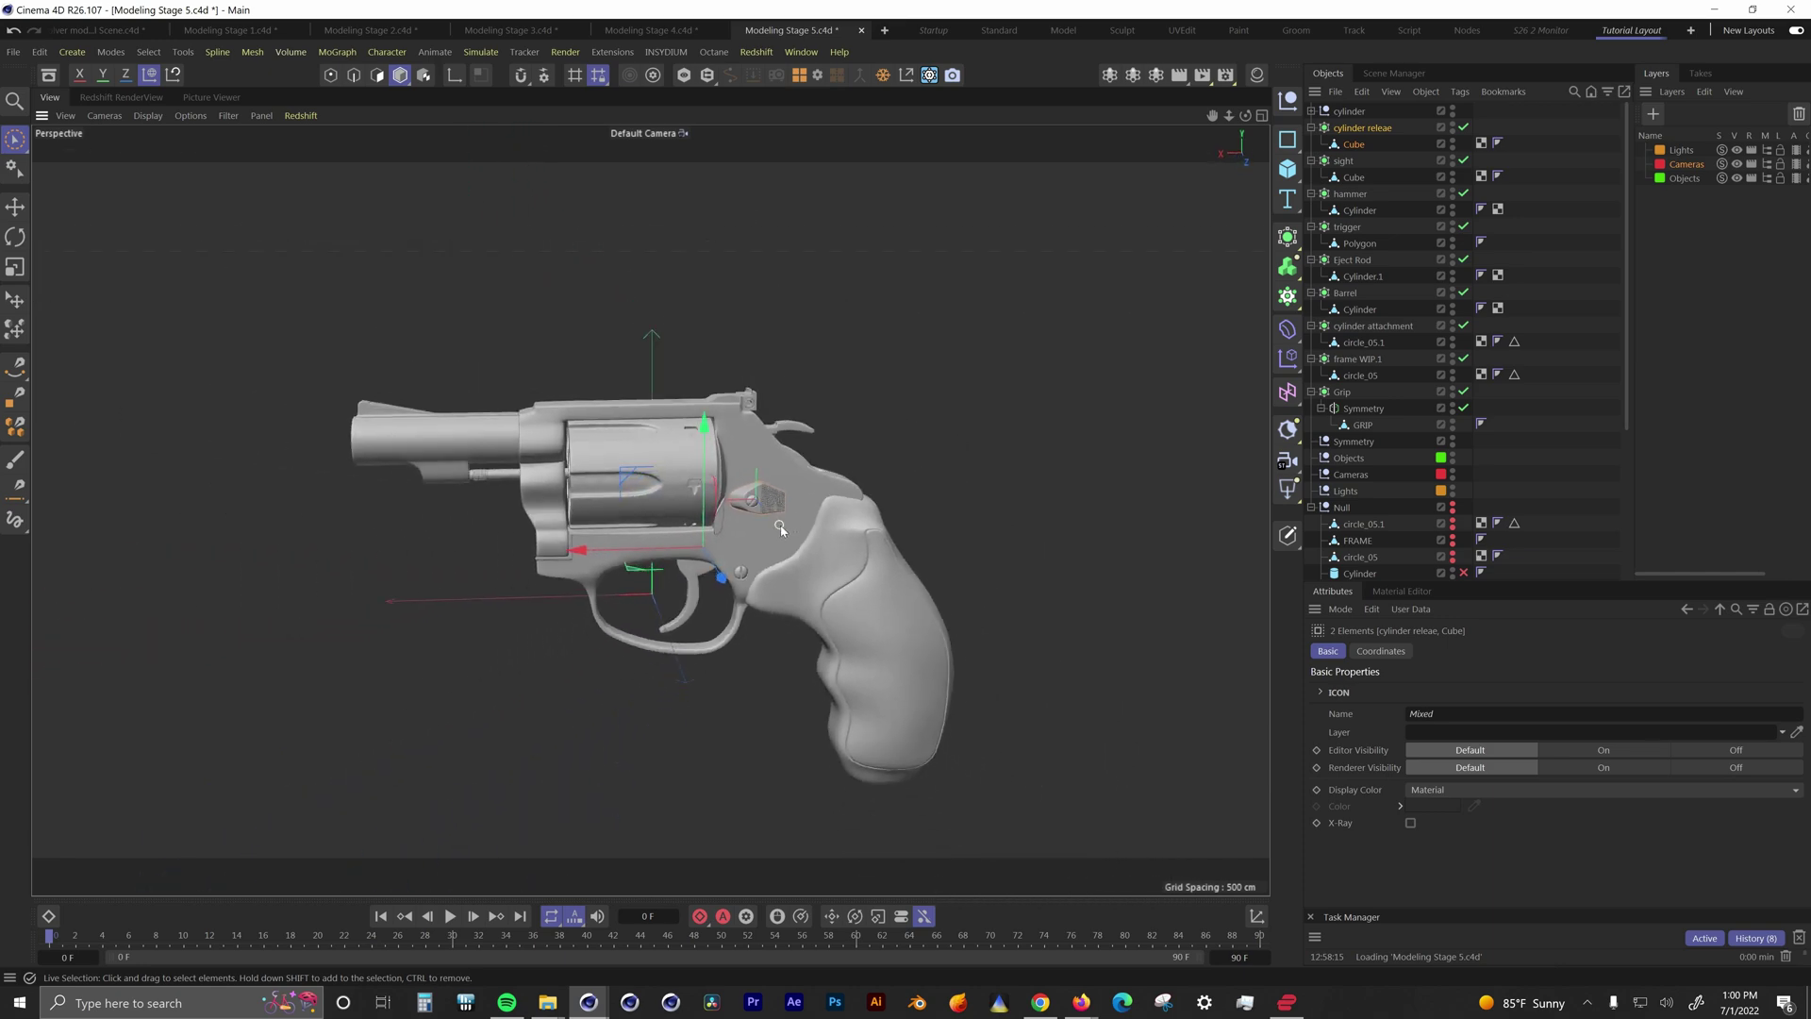
middle_click_drag(781, 530, 768, 416, "alt")
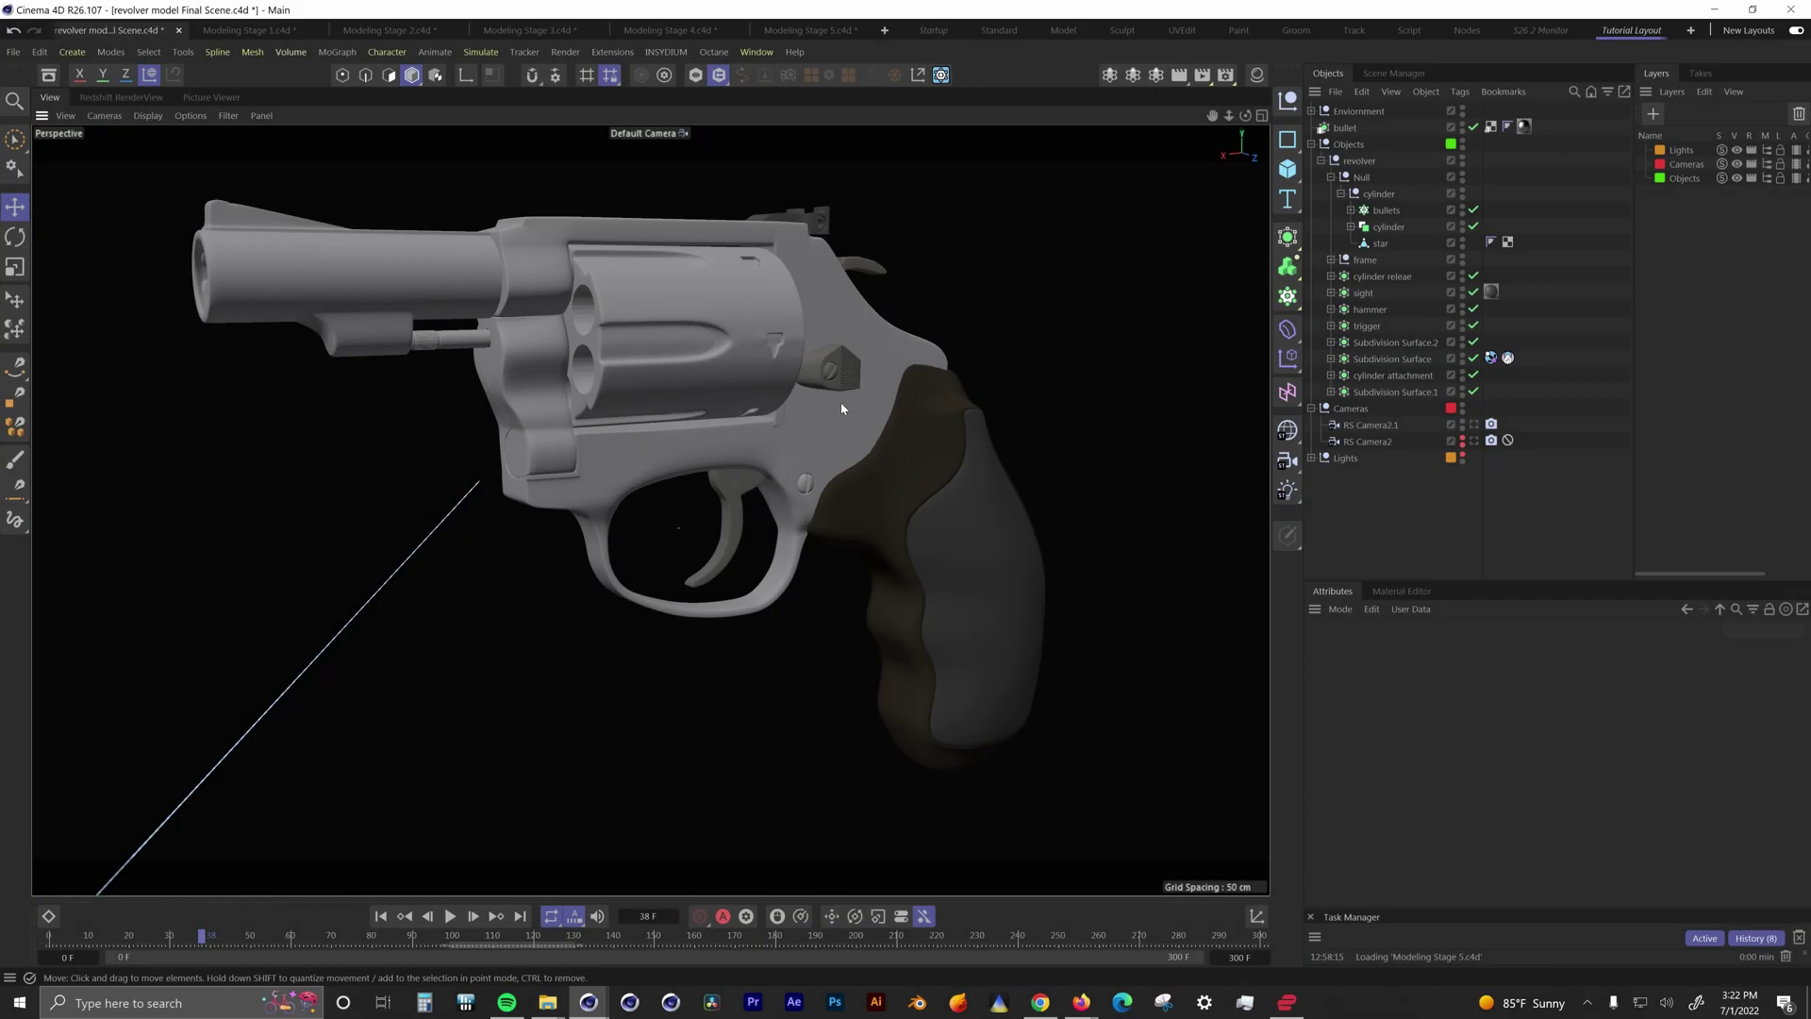
Step: Select the trigger, hammer and cylinder, then scrub the timeline forward to frame 153
left_click(725, 509)
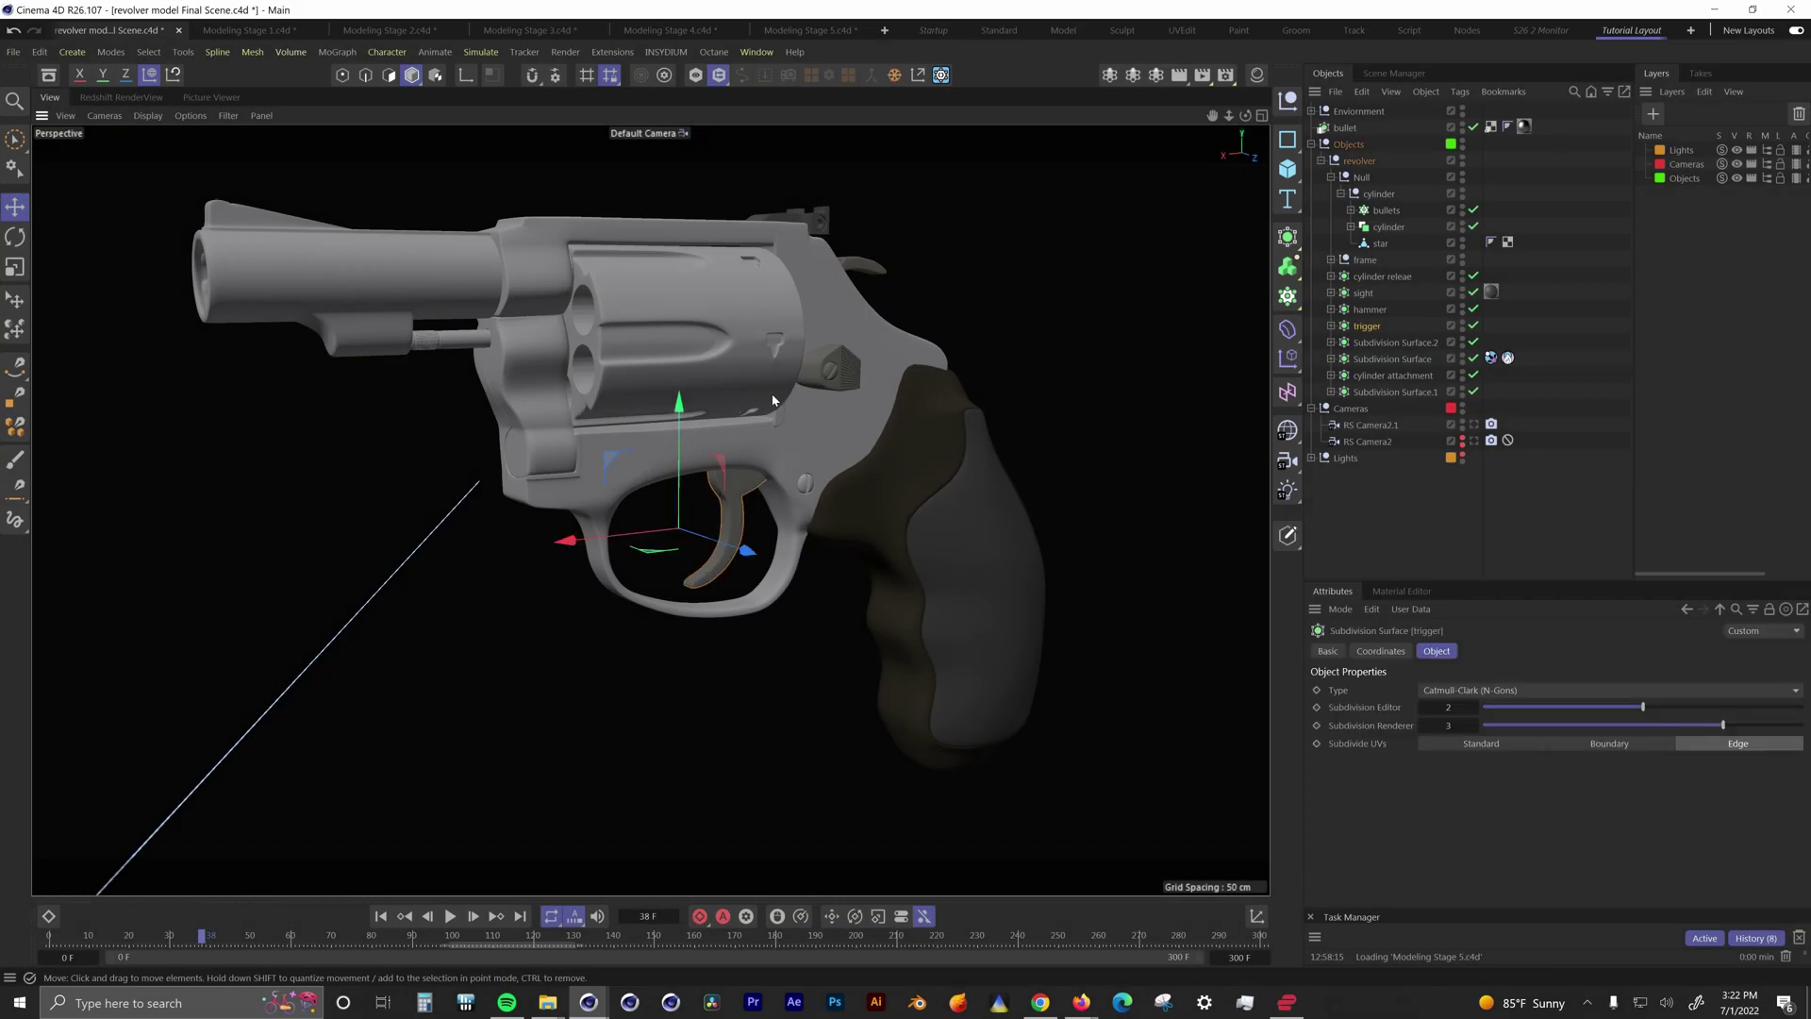
left_click(862, 268)
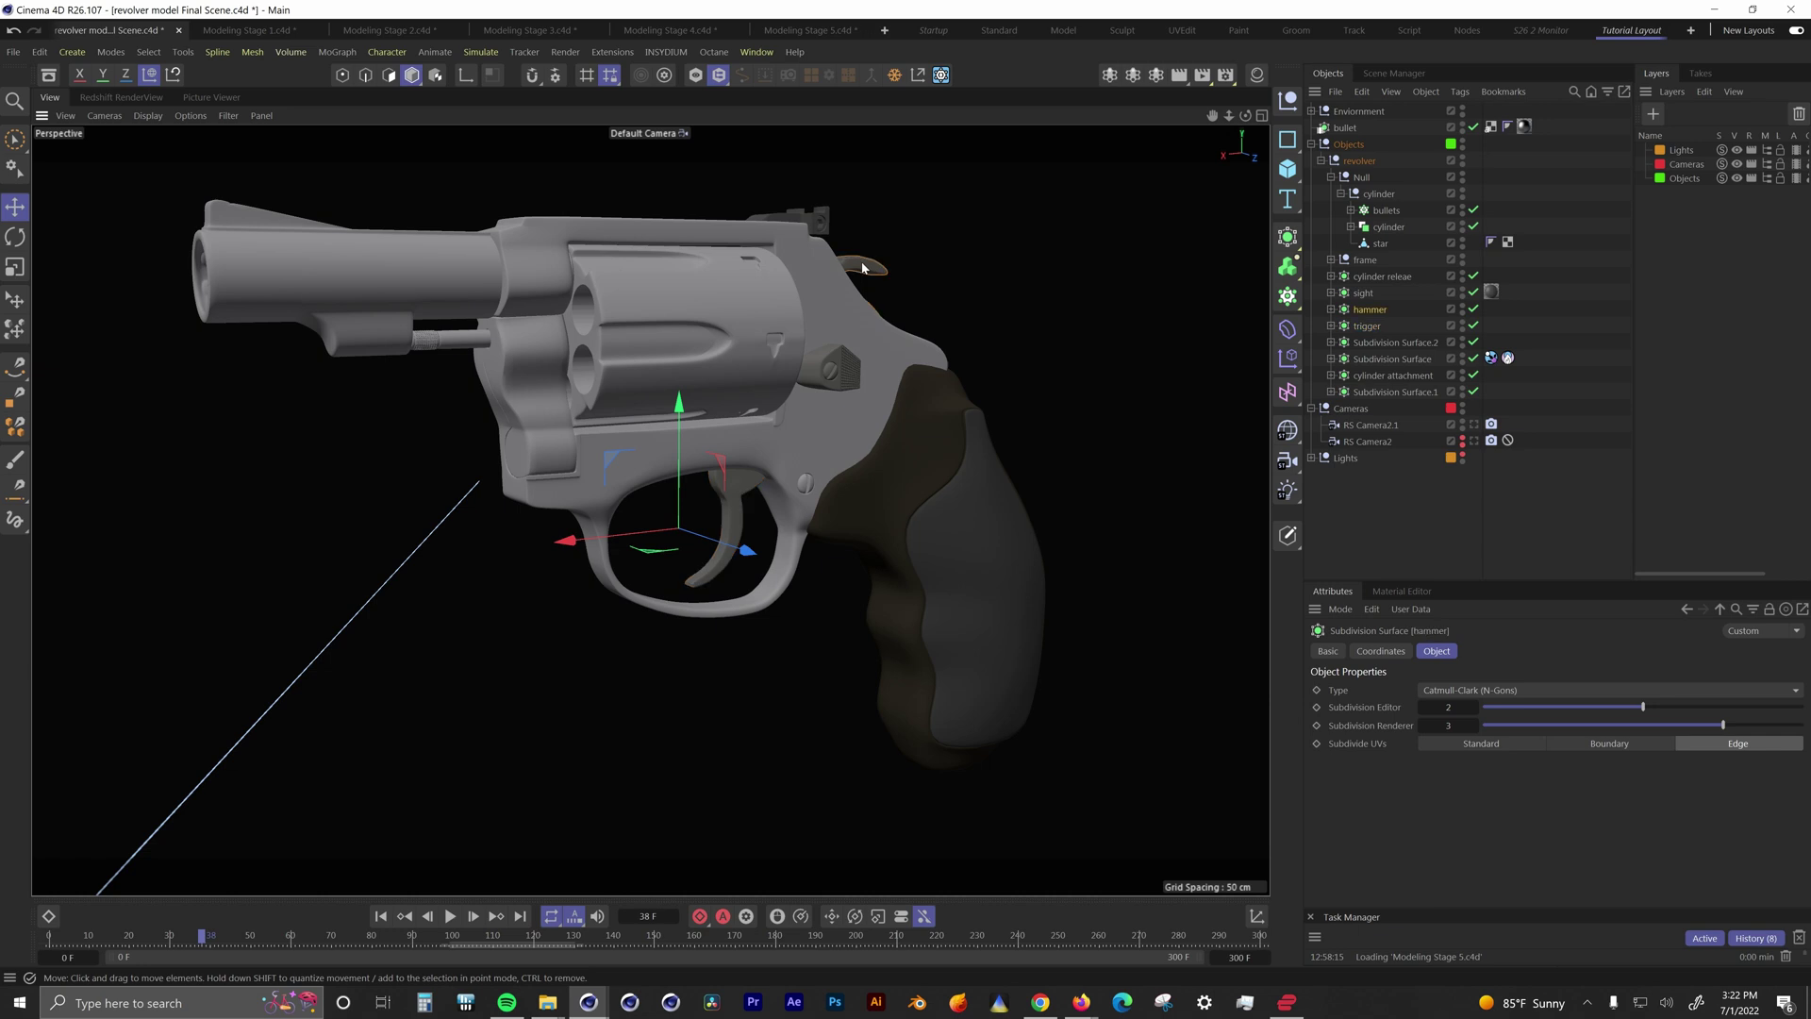
left_click(767, 328)
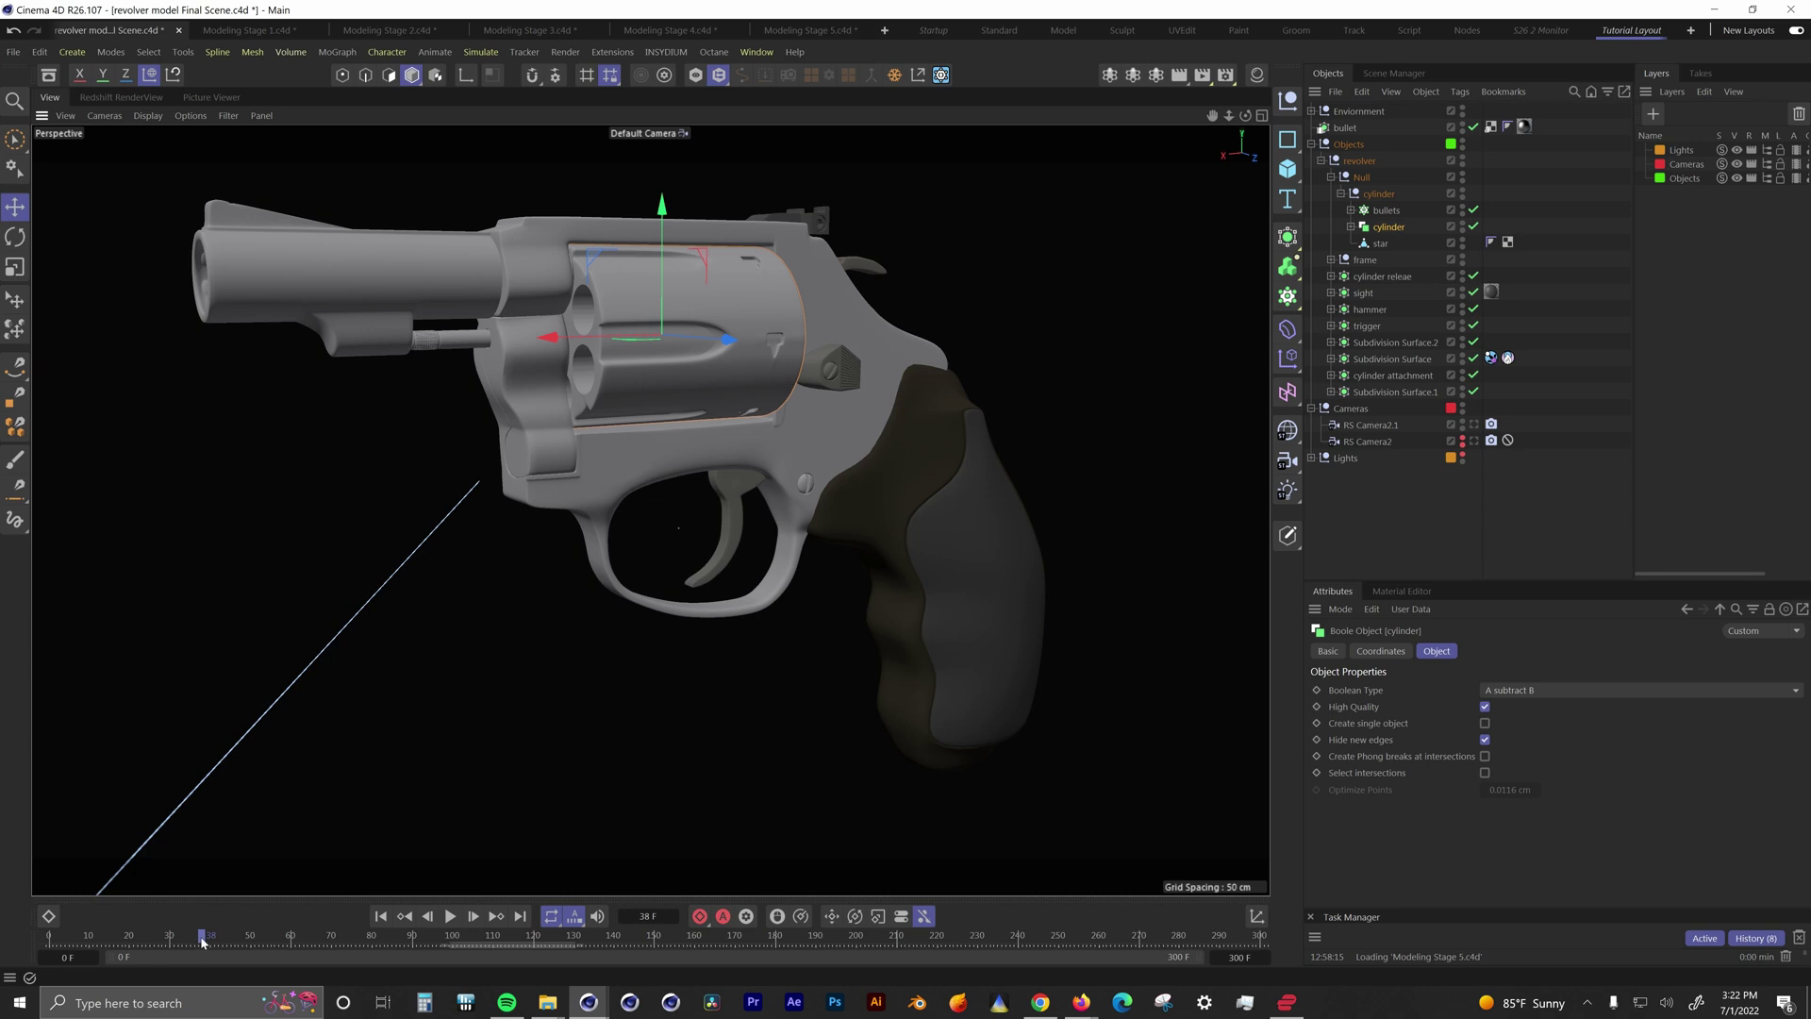
left_click_drag(202, 941, 659, 937)
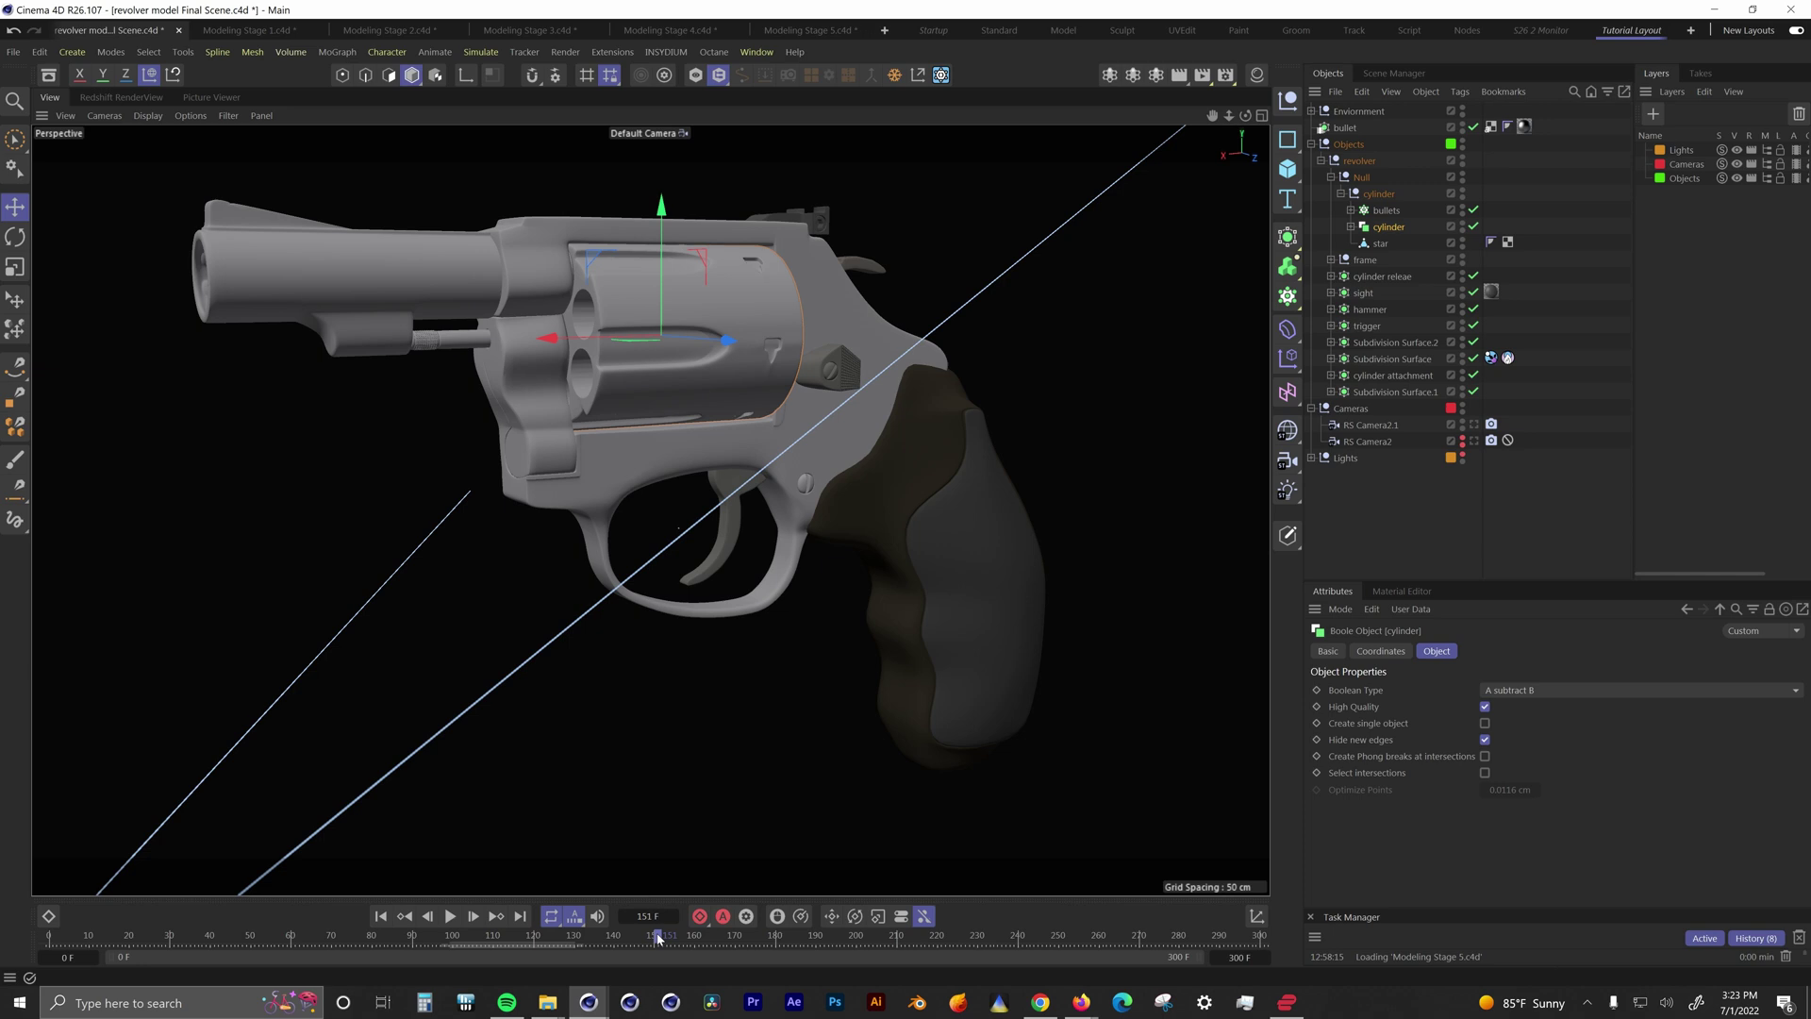
Step: Open the F-Curve timeline, expand the cylinder tracks and marquee-select all its keys
left_click(757, 52)
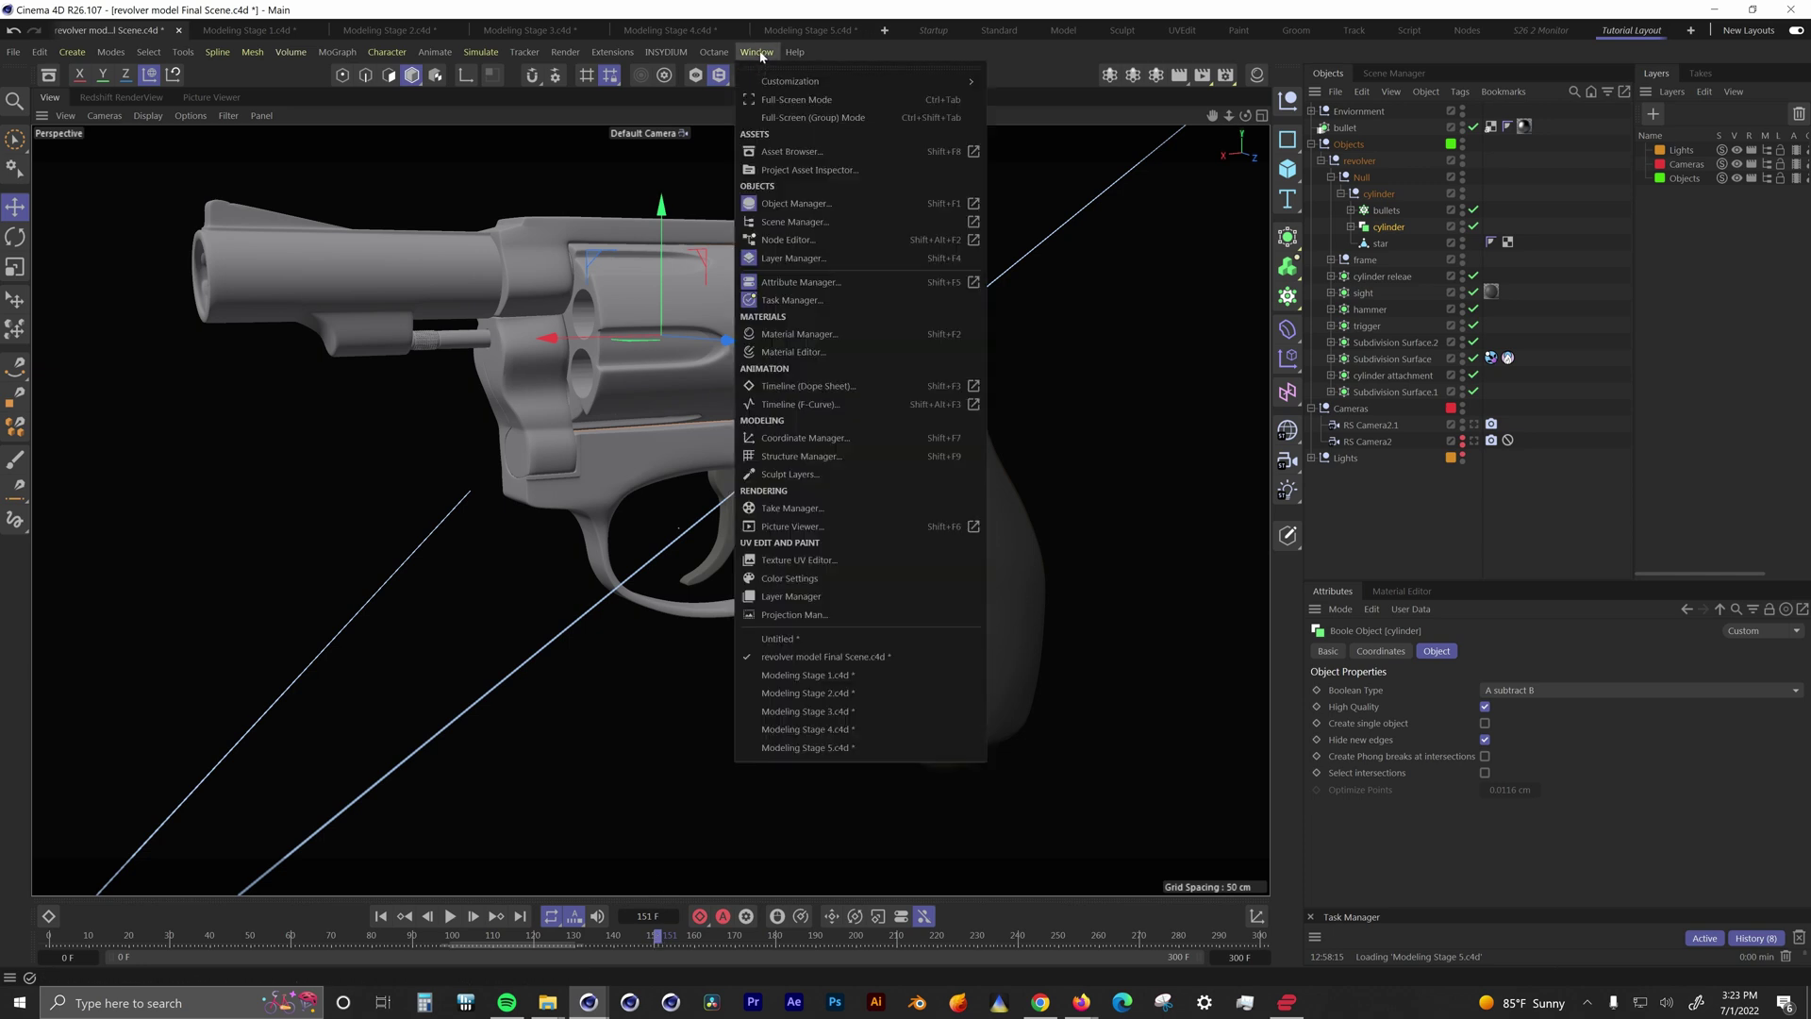
left_click(797, 351)
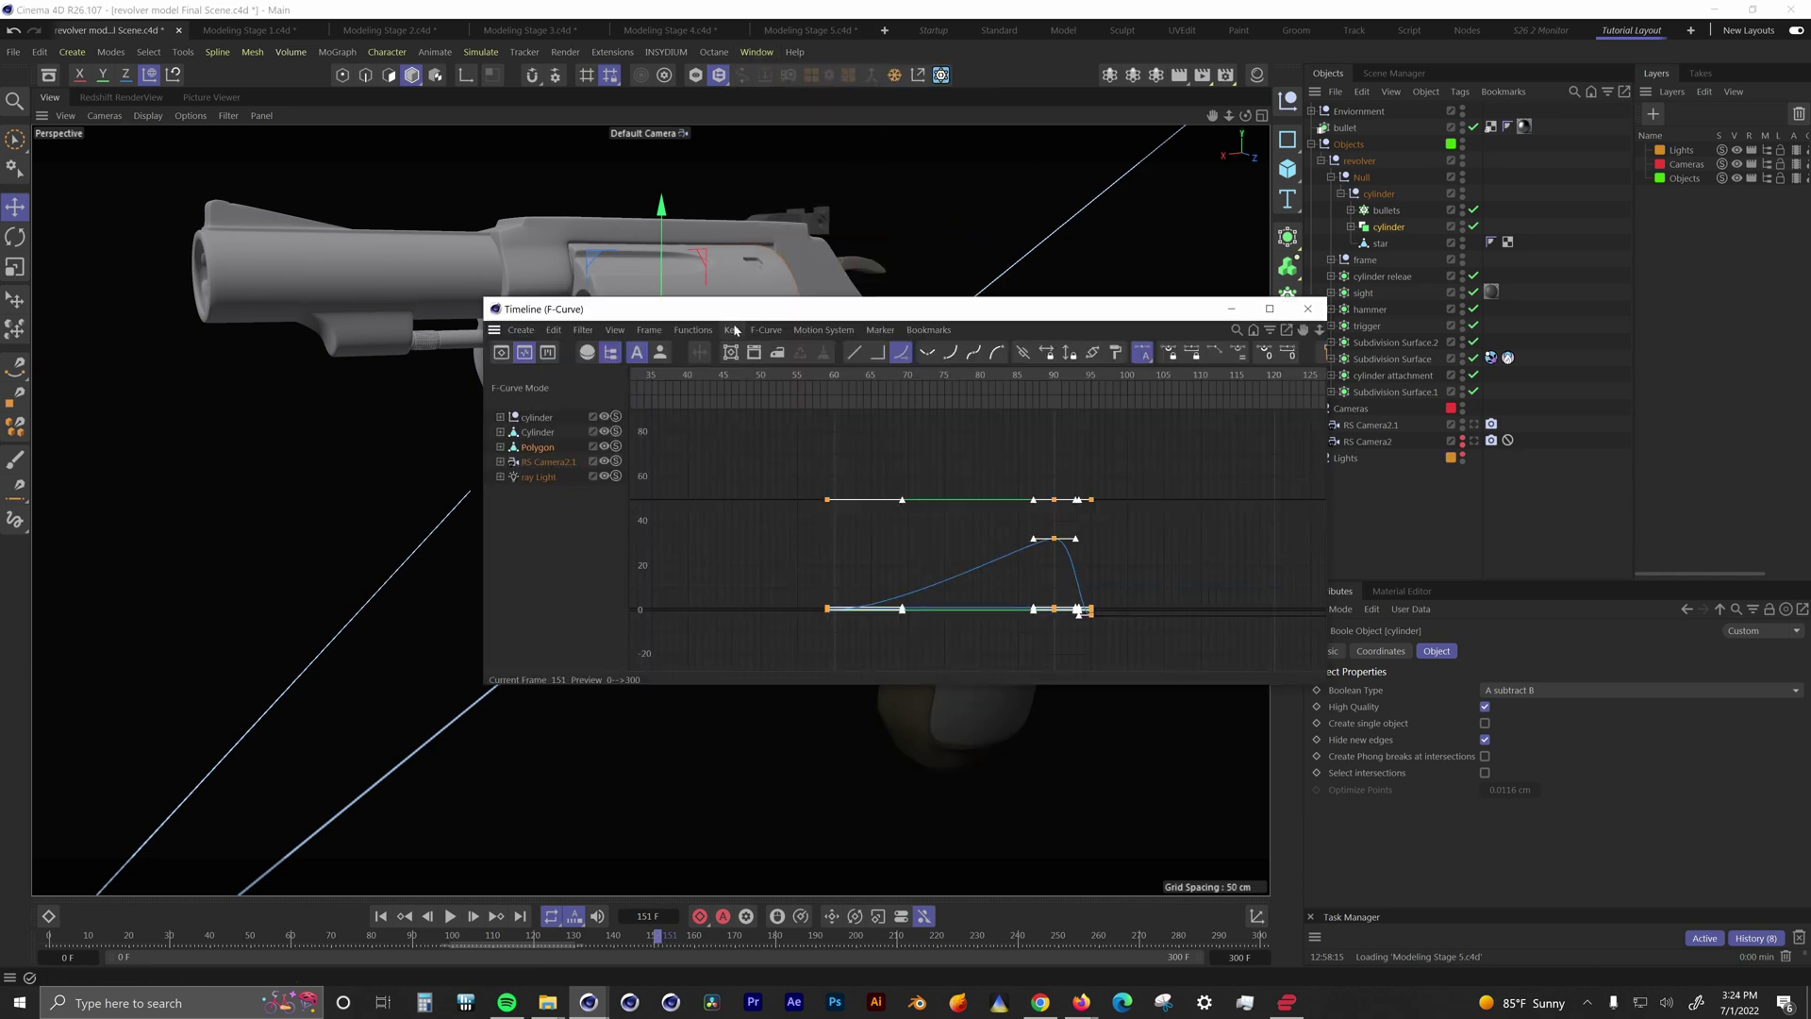
left_click_drag(727, 309, 622, 436)
left_click(858, 266)
double_click(417, 549)
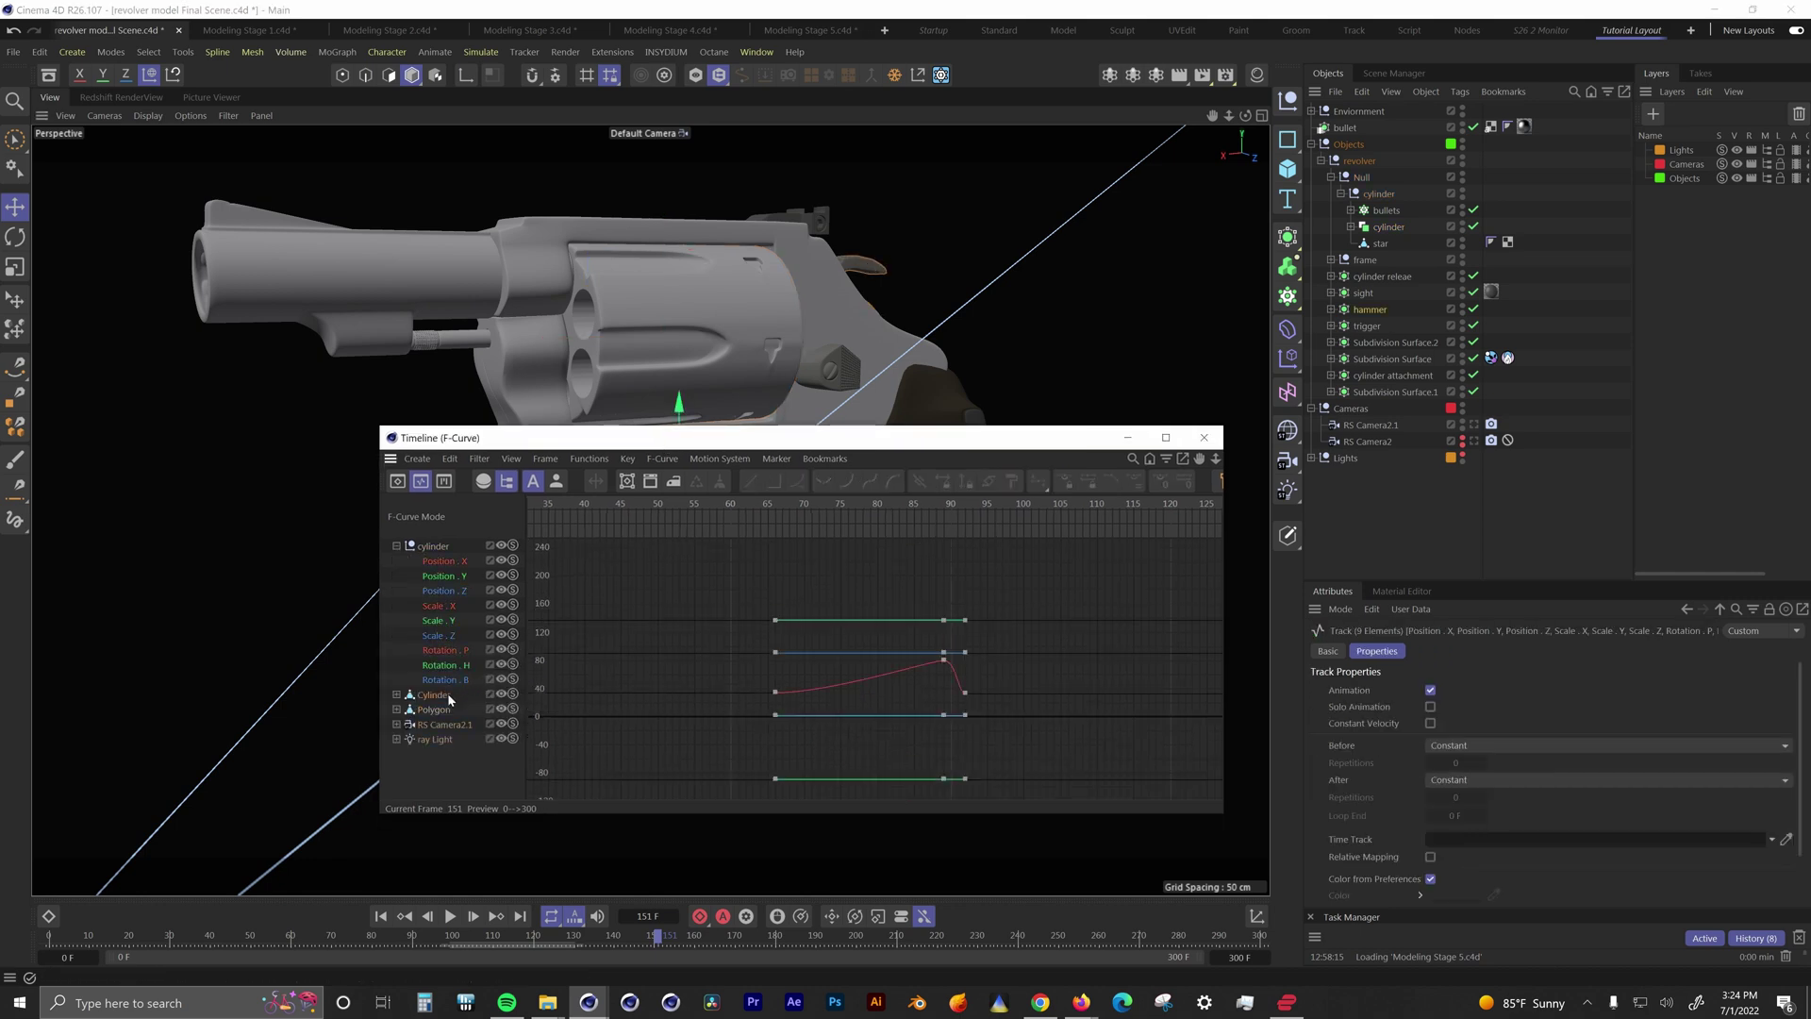
left_click_drag(696, 587, 1031, 807)
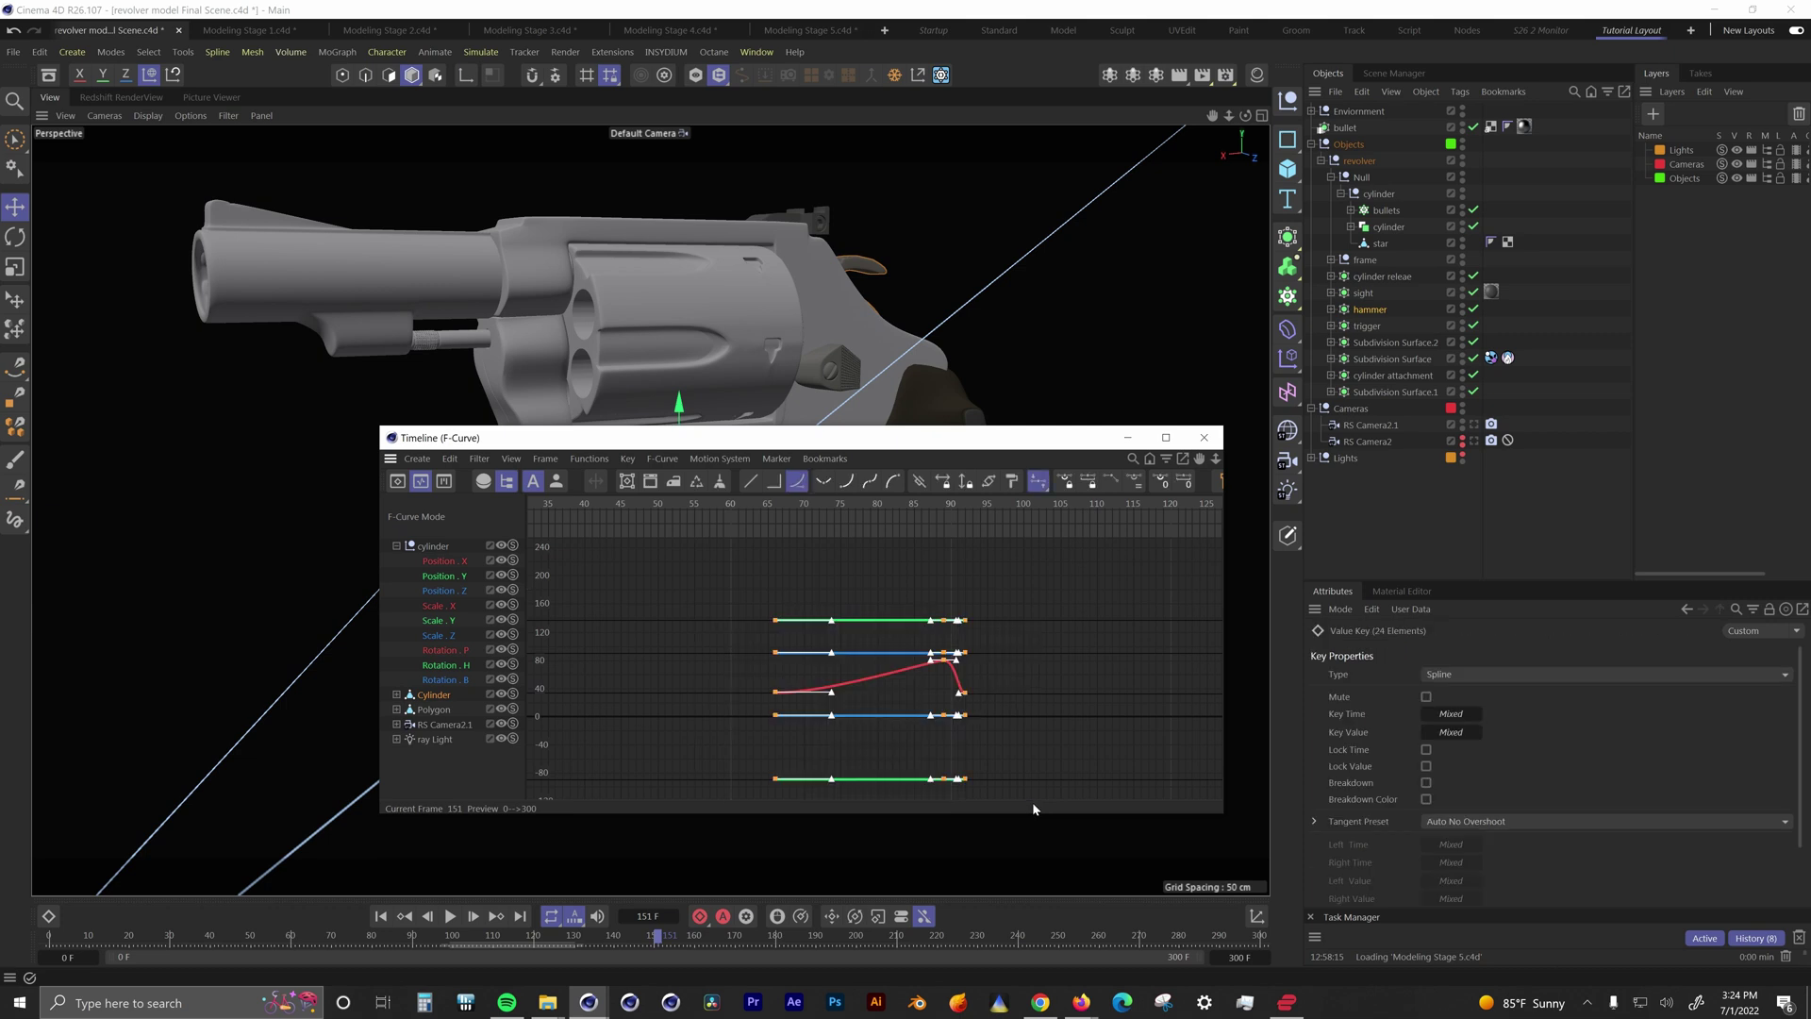
left_click(1204, 437)
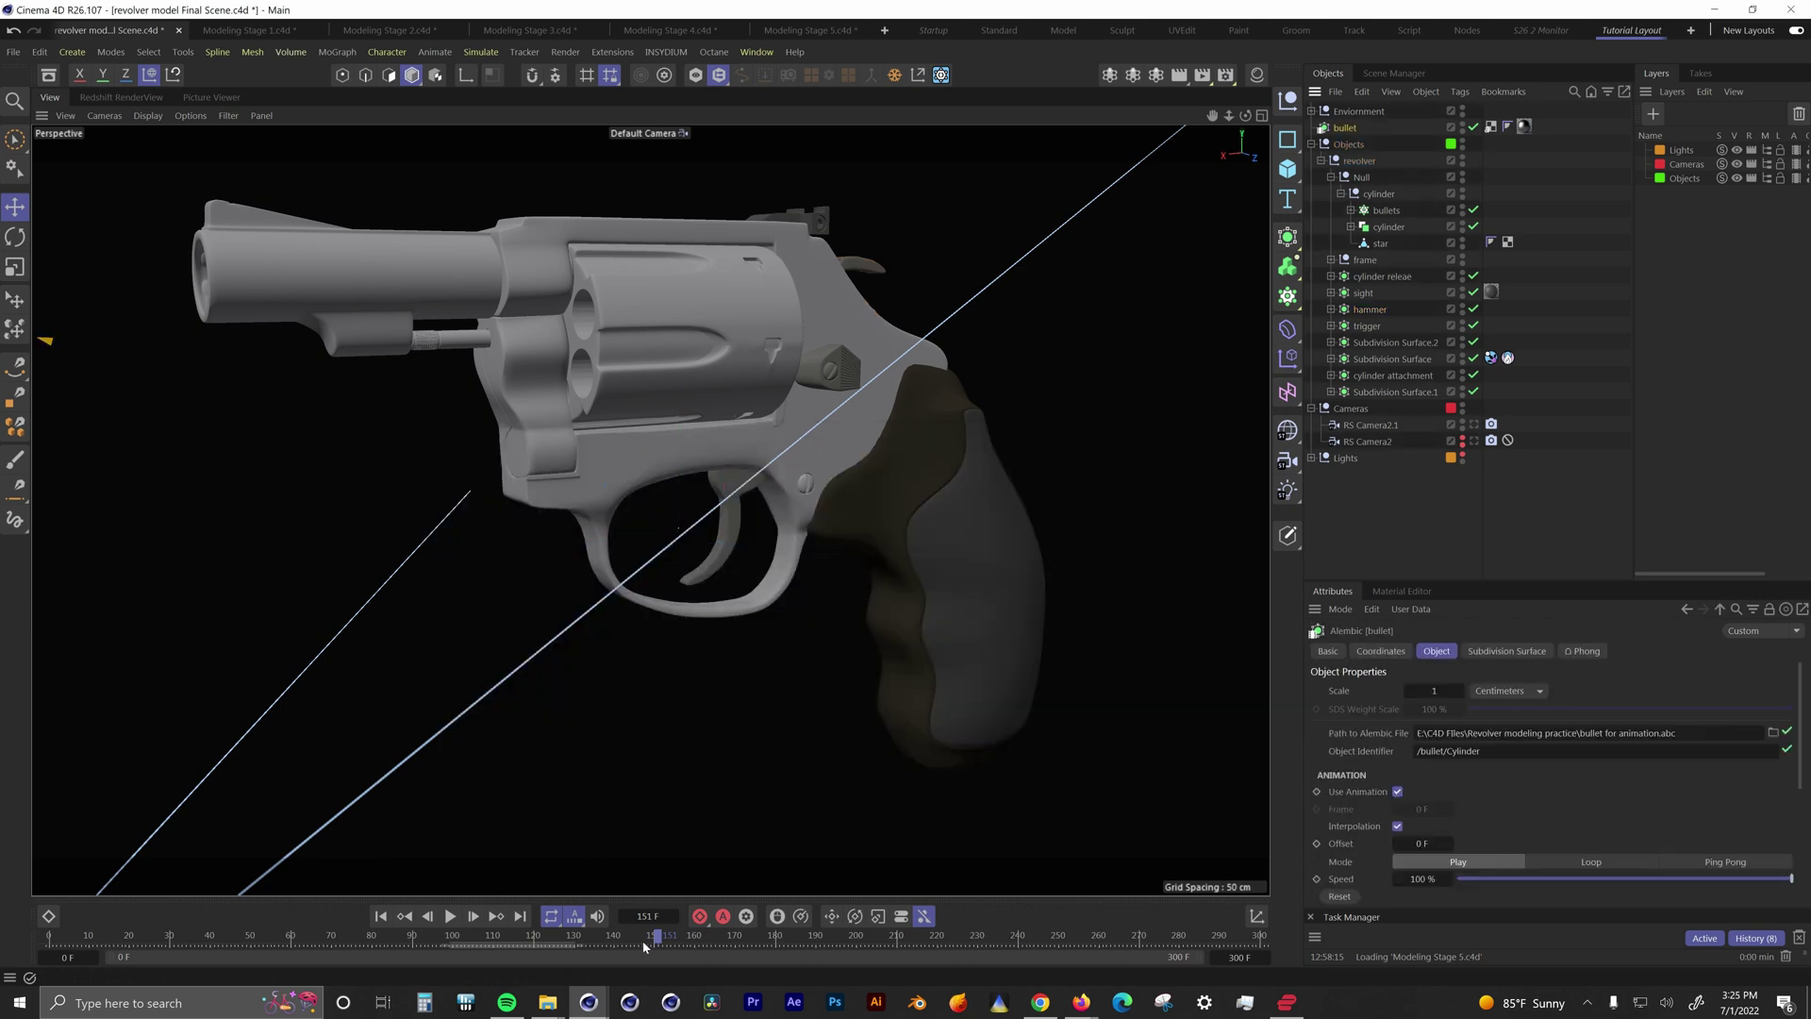
Step: Scrub back to frame 119, move closer, then advance until the bullet fires
left_click_drag(645, 946, 535, 943)
left_click_drag(651, 585, 687, 615, "alt")
left_click_drag(531, 937, 757, 940)
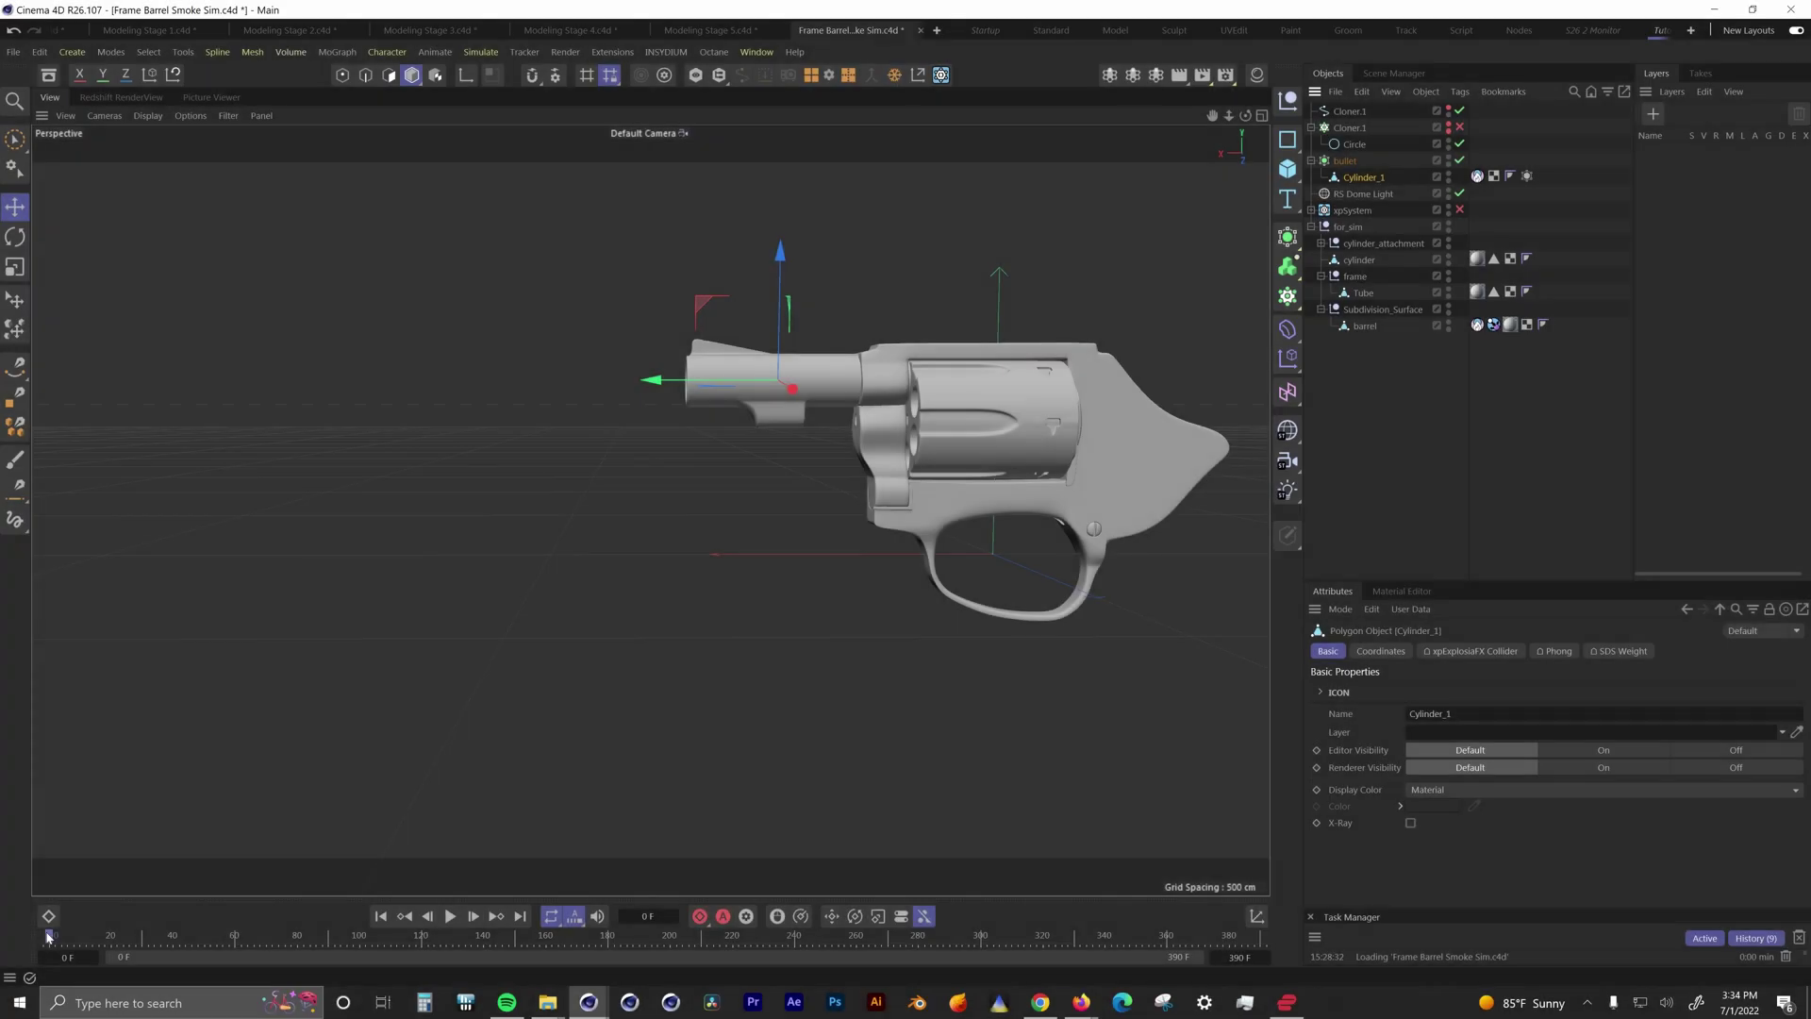
Step: Scrub the animation to frame 224 and select the barrel and the revolver cylinder
left_click_drag(47, 936, 726, 956)
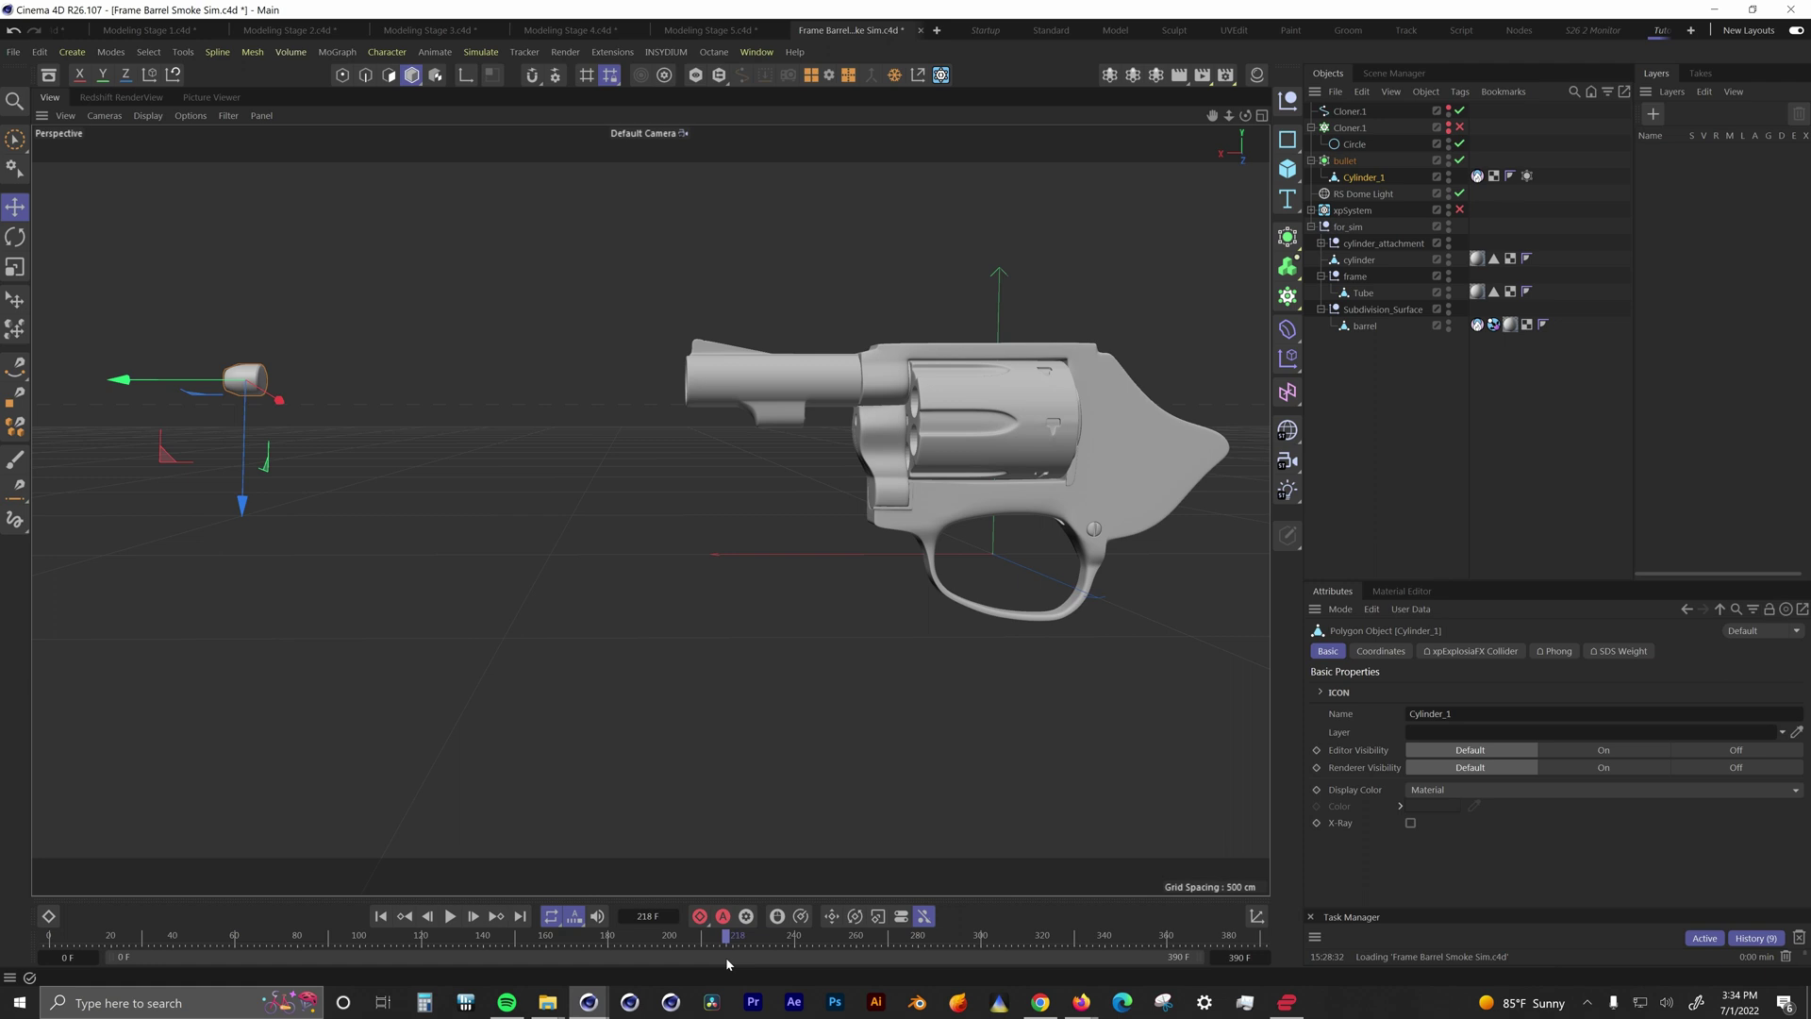
left_click_drag(726, 957, 745, 955)
left_click(759, 387)
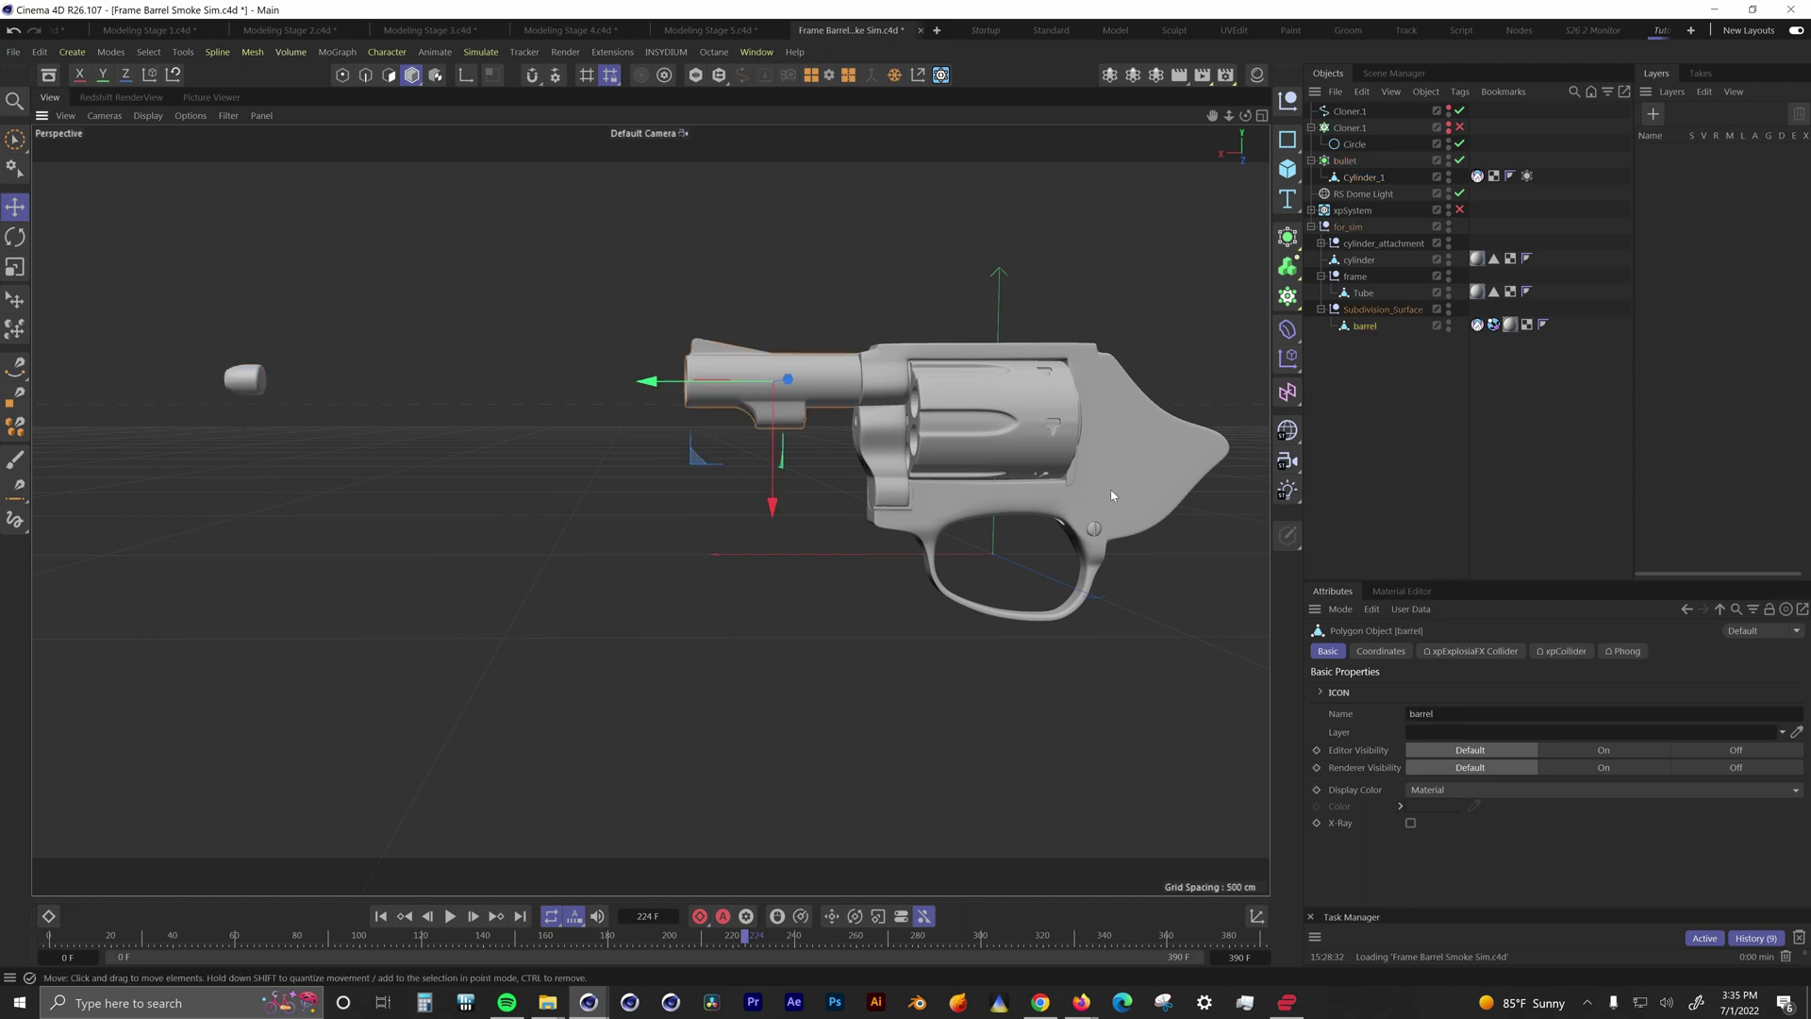
left_click(972, 443)
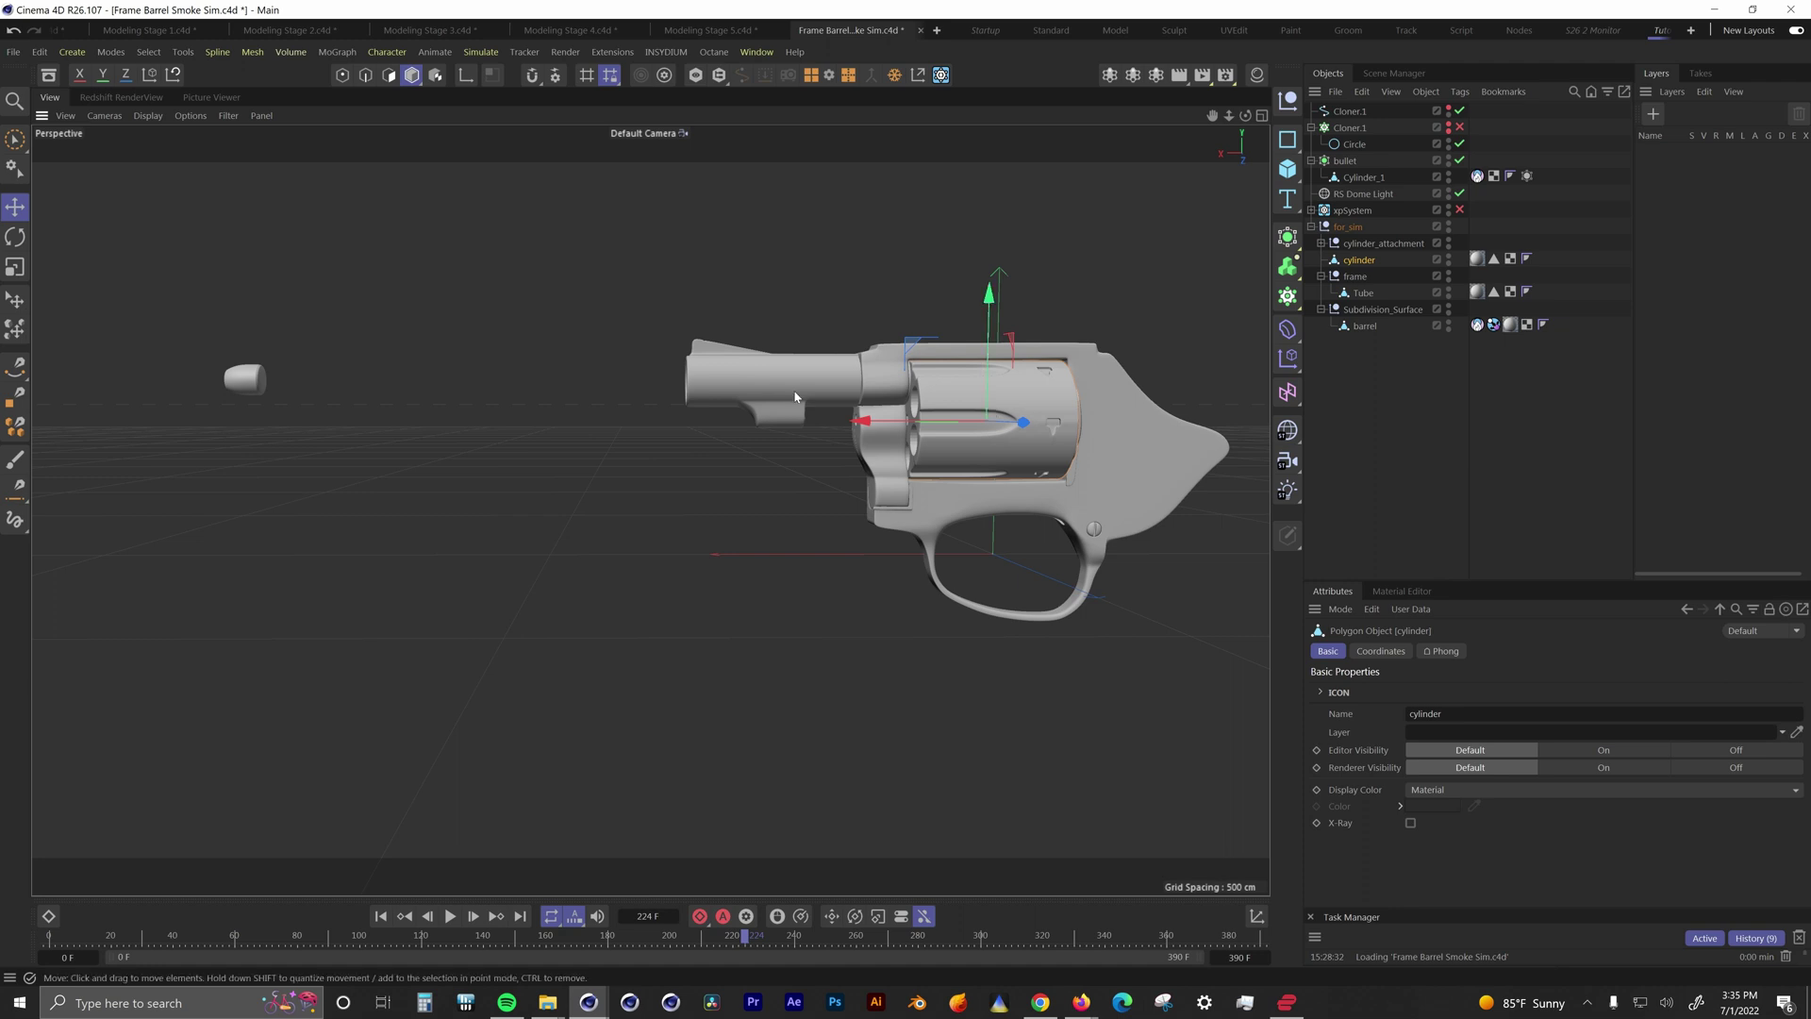
Step: Expand xpSystem and inspect the barrel's ExplosiaFX and X-Particles collider tags and the emitter
left_click(1311, 210)
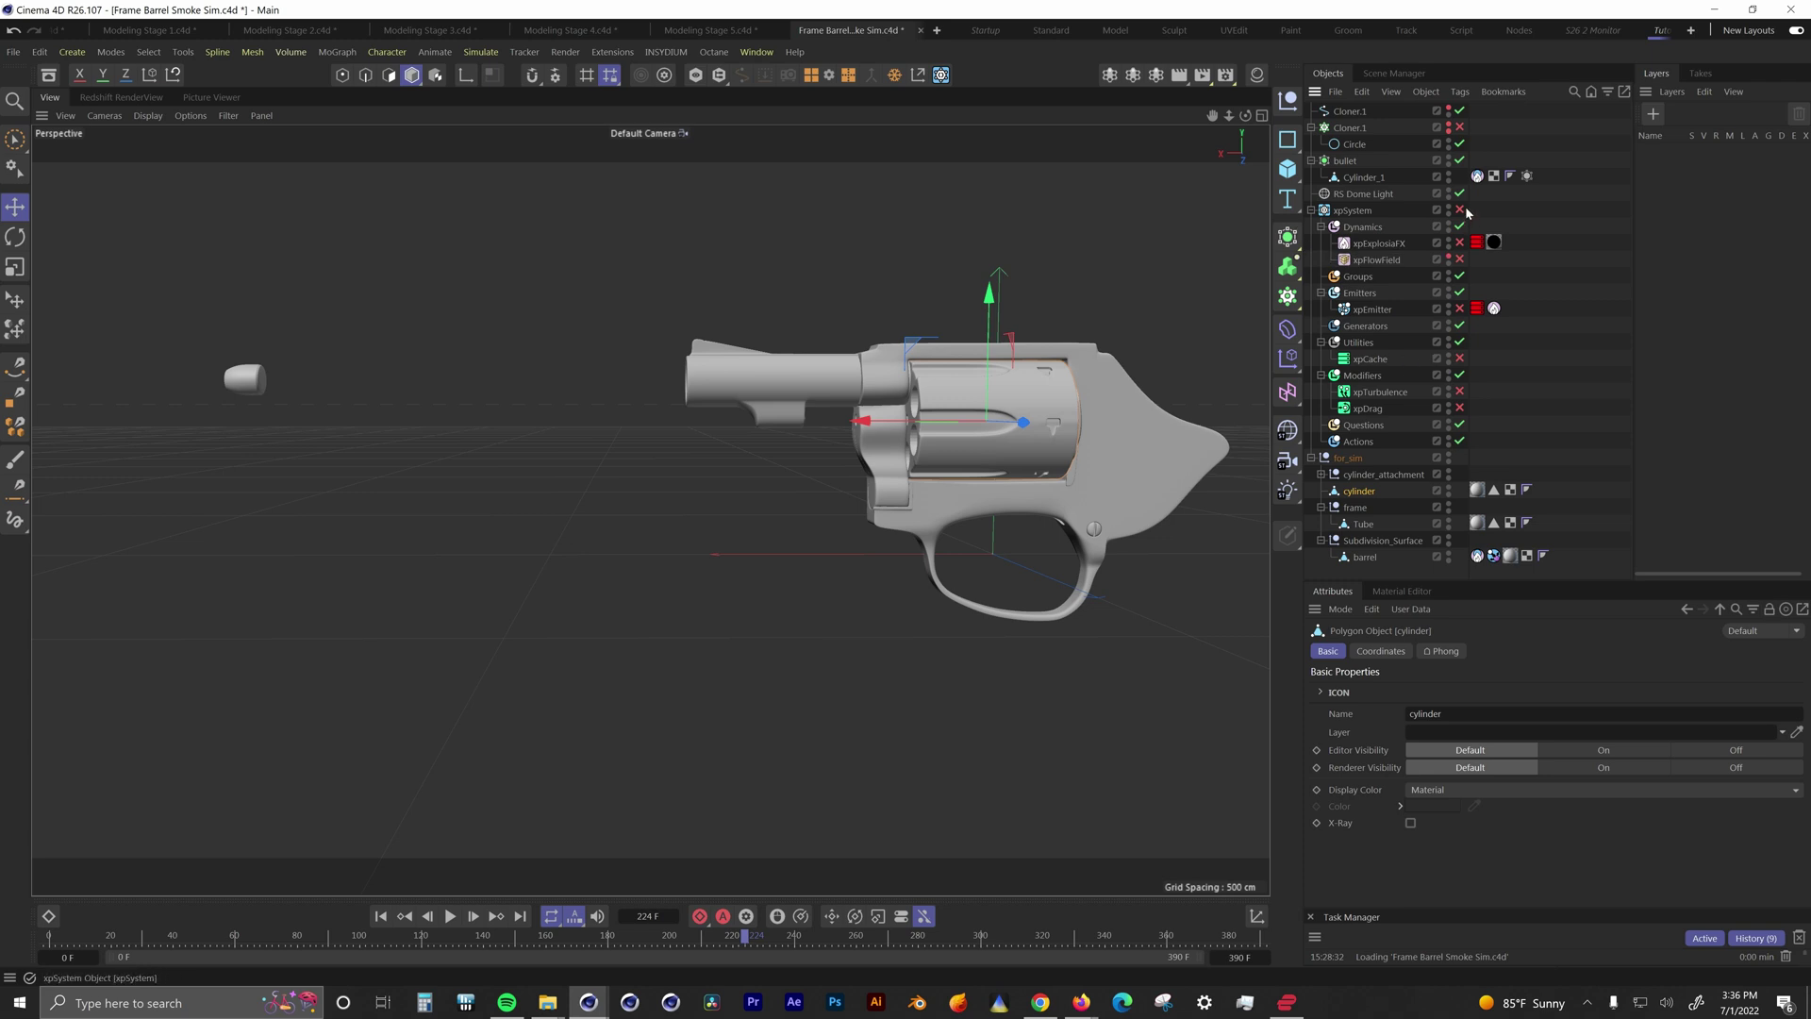
left_click(1477, 555)
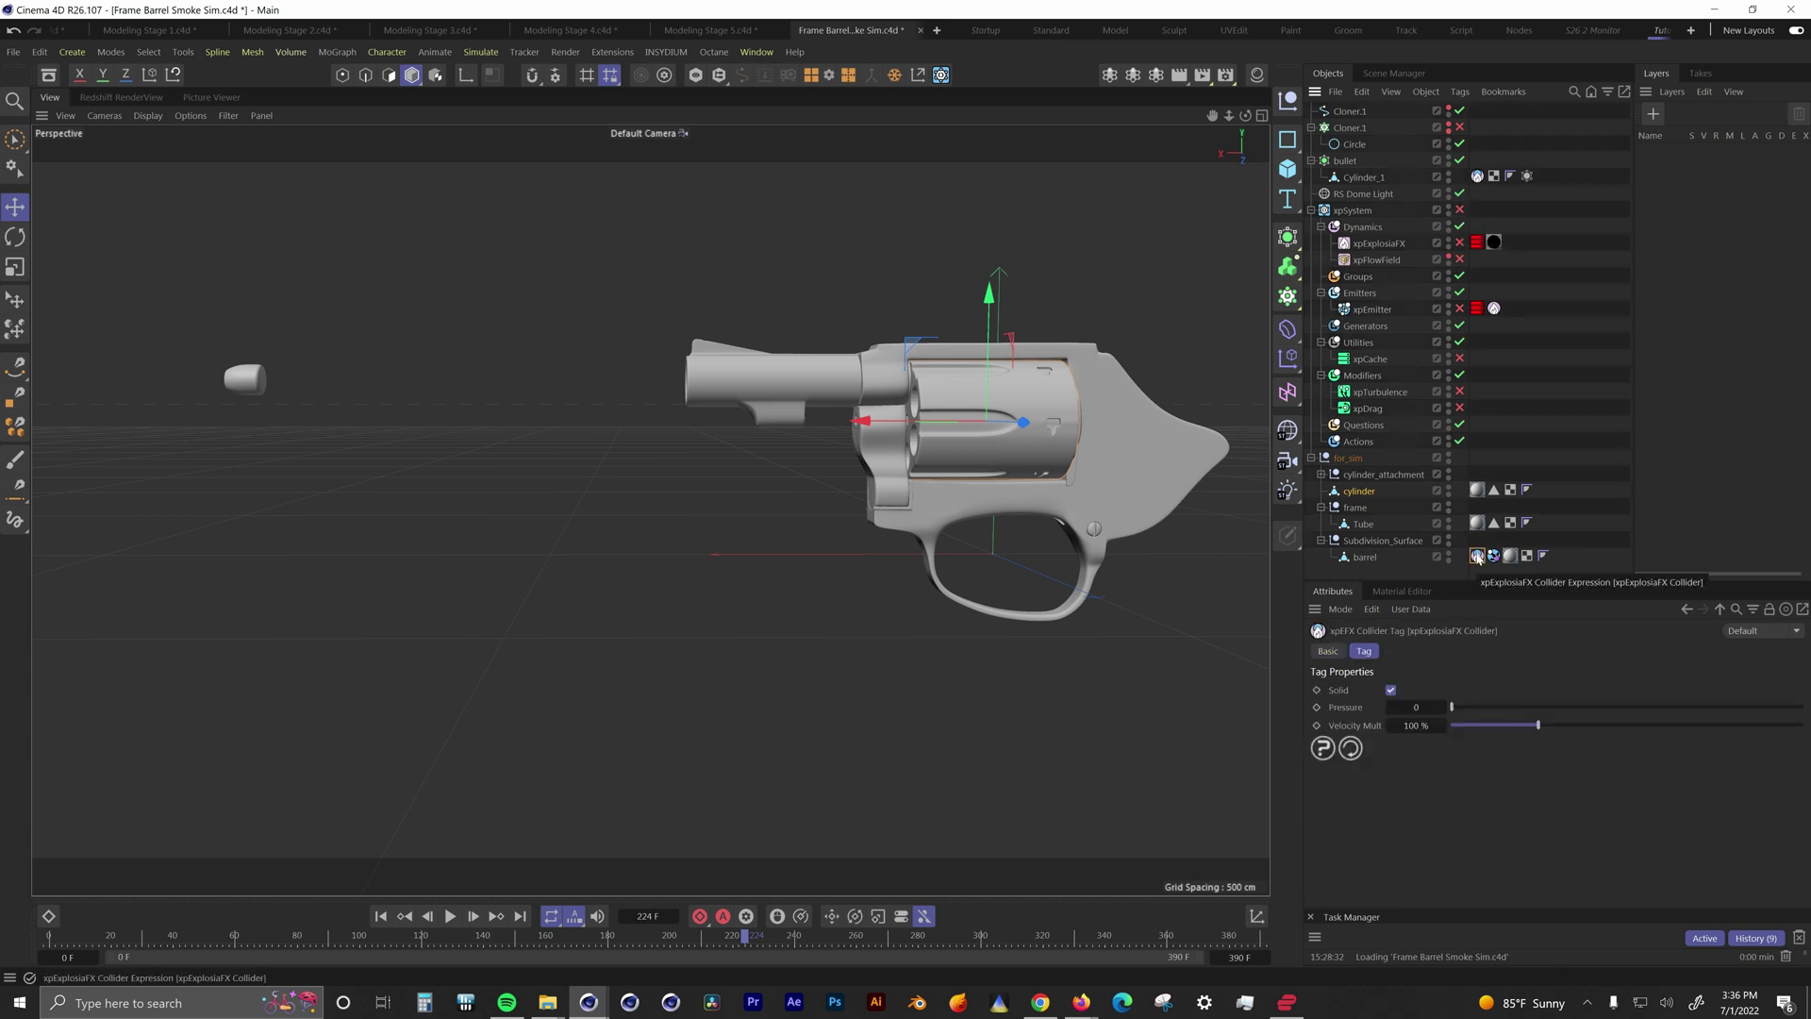
left_click(1492, 556)
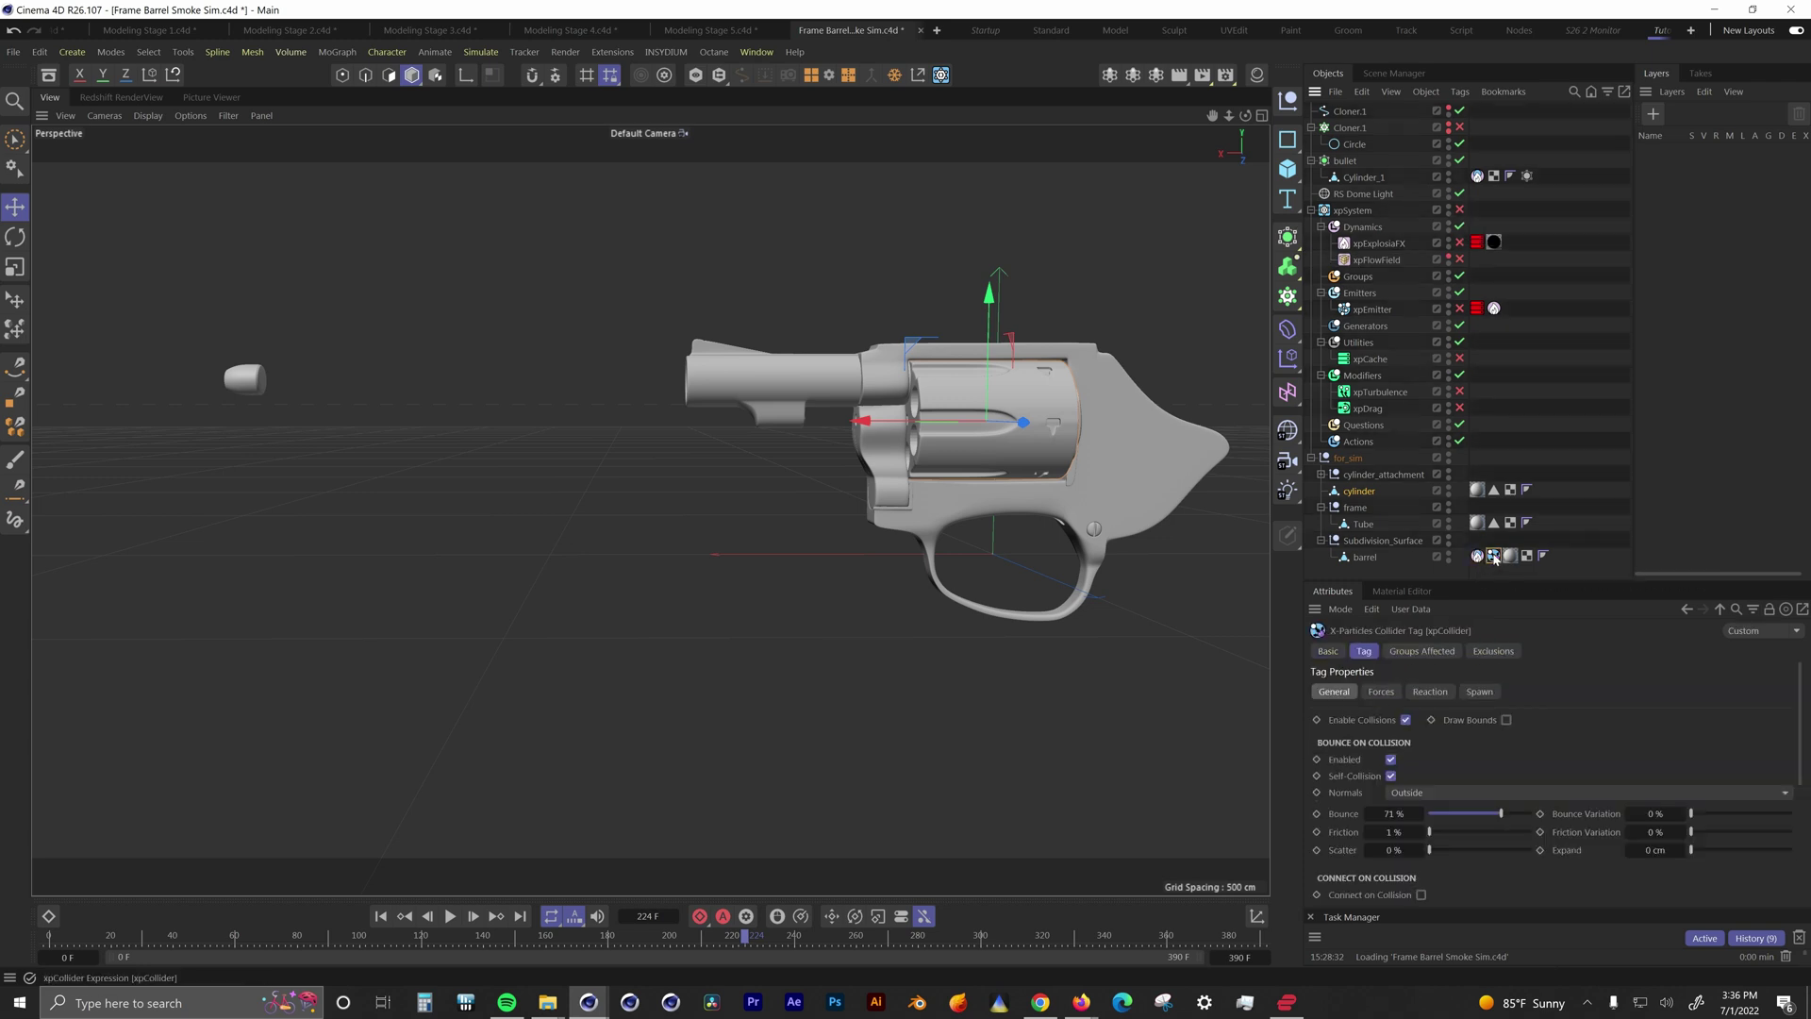
left_click(1477, 555)
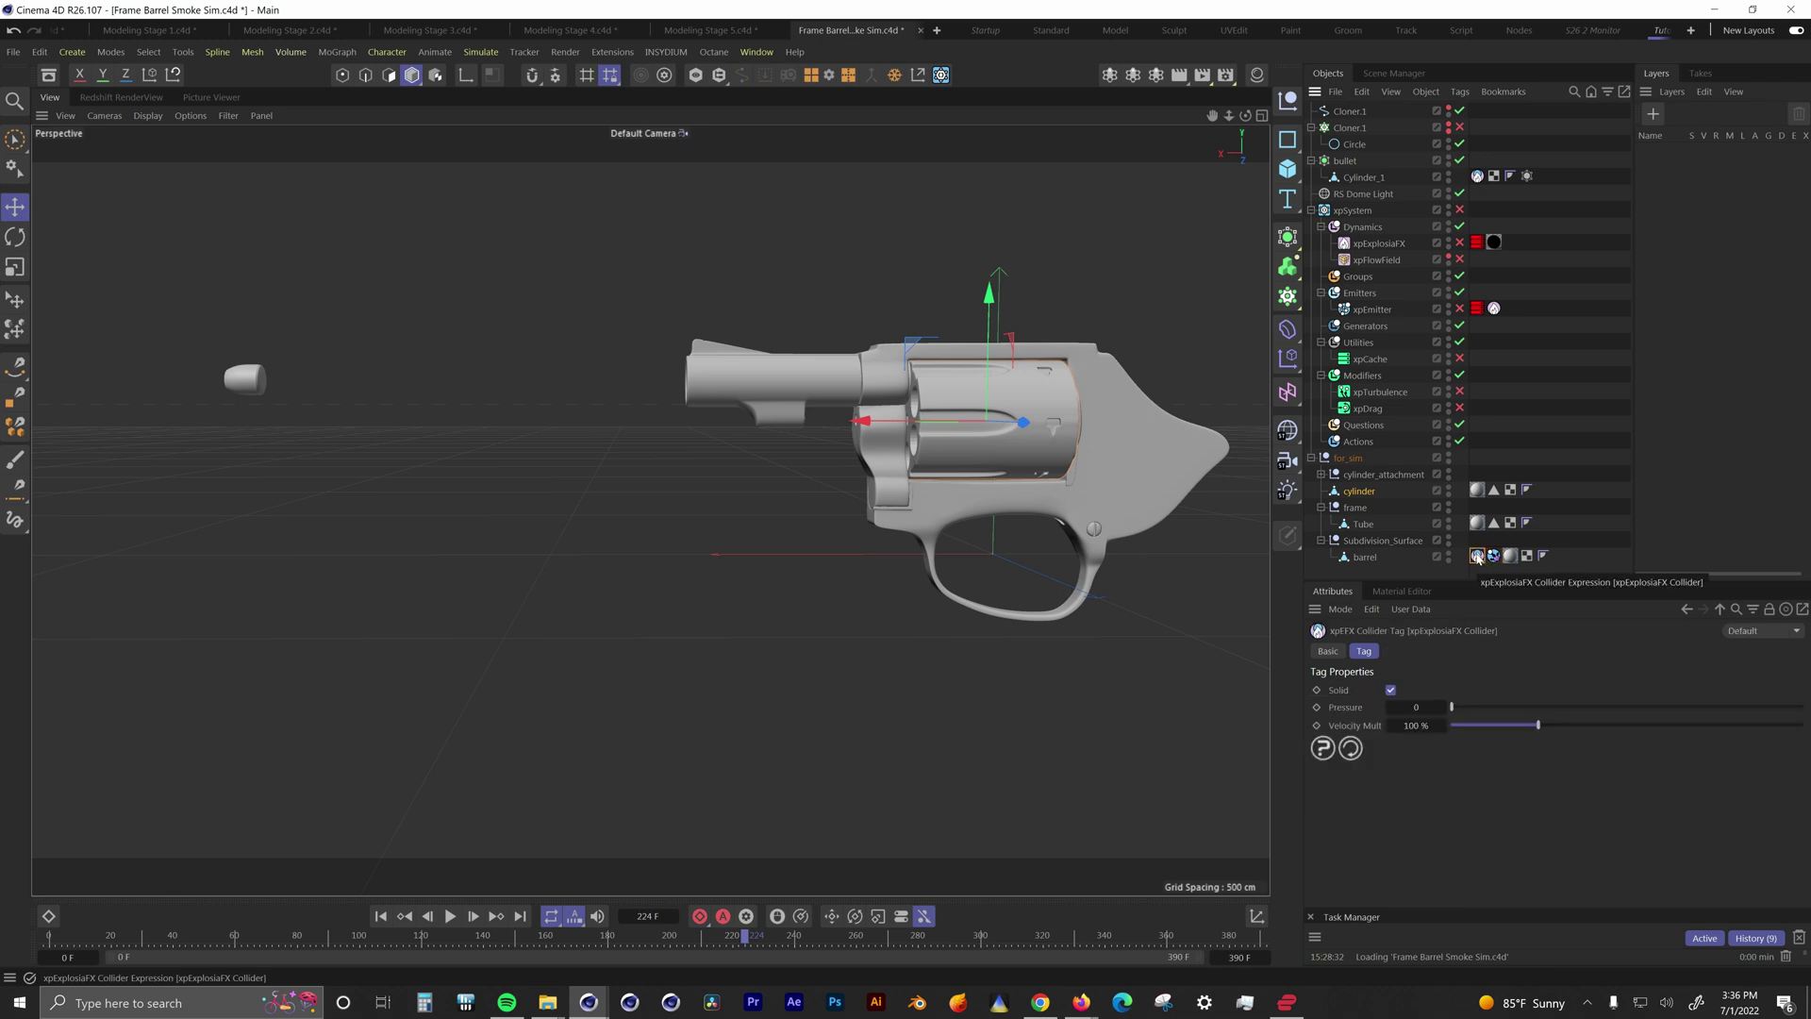
left_click(1365, 310)
Step: Enable xpSystem, disable xpFlowField, view Emission settings and play the simulation from the start
left_click(1459, 210, "ctrl")
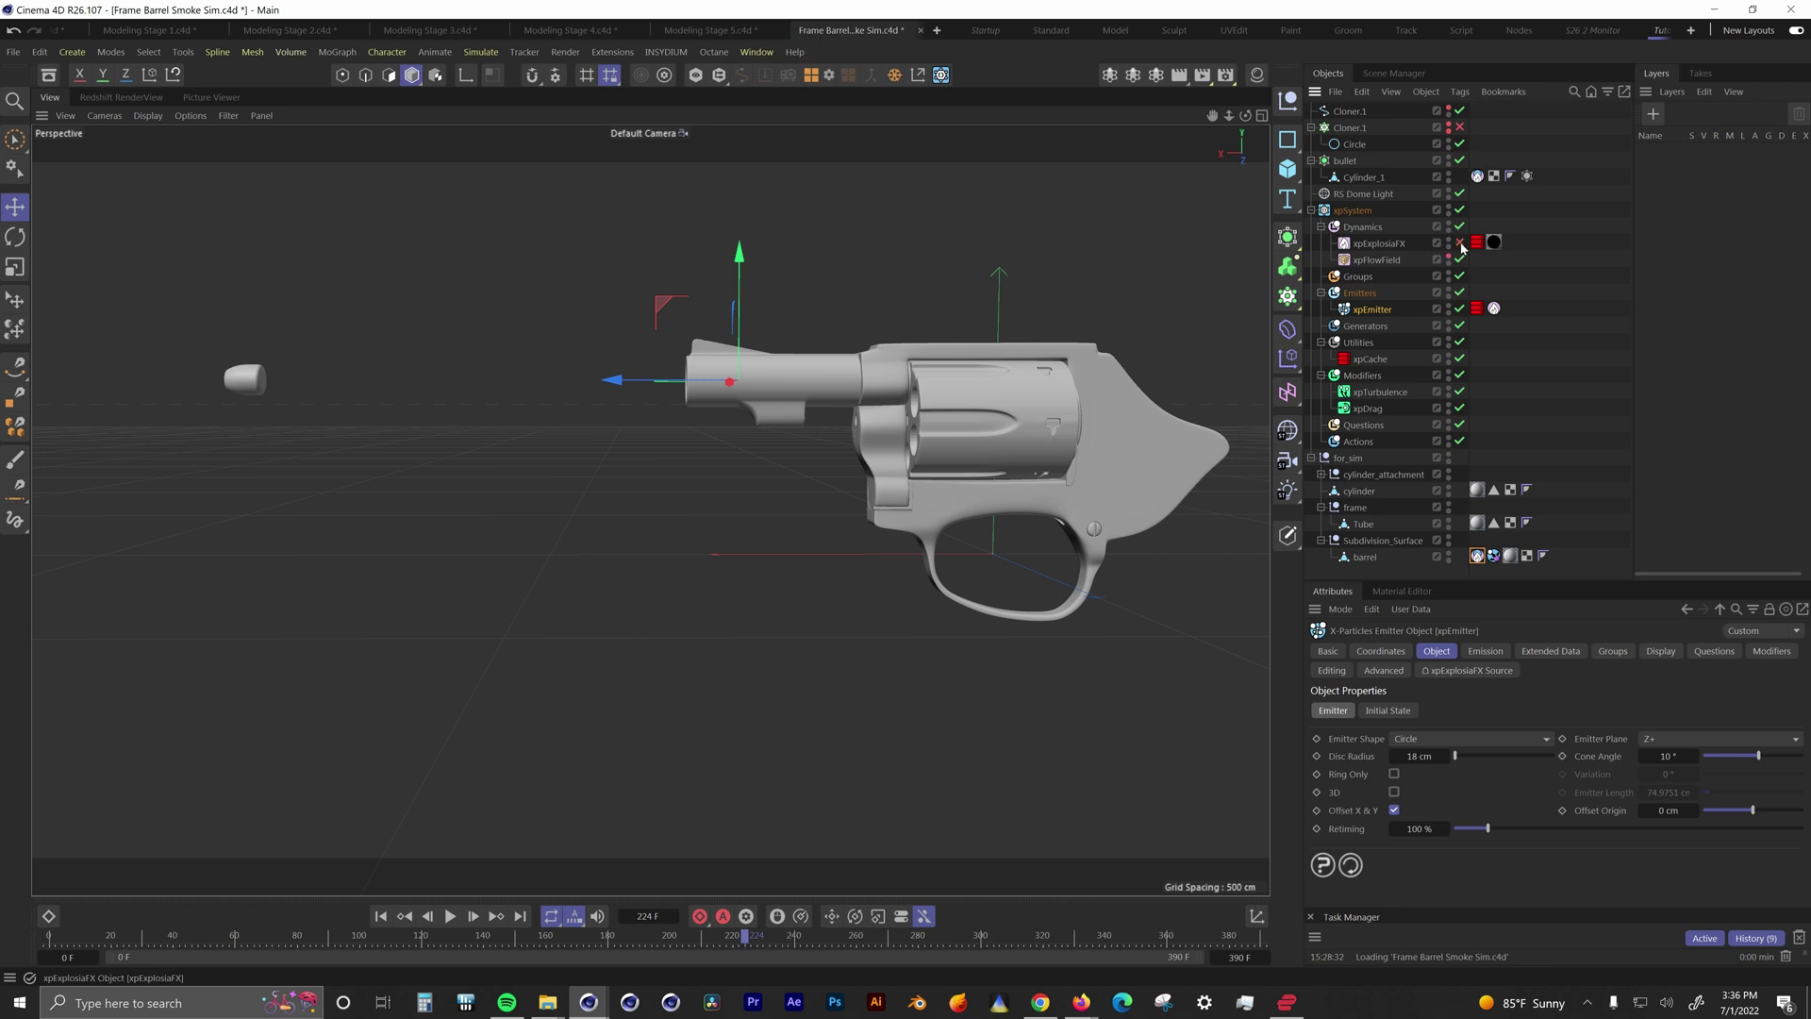
left_click(1459, 259)
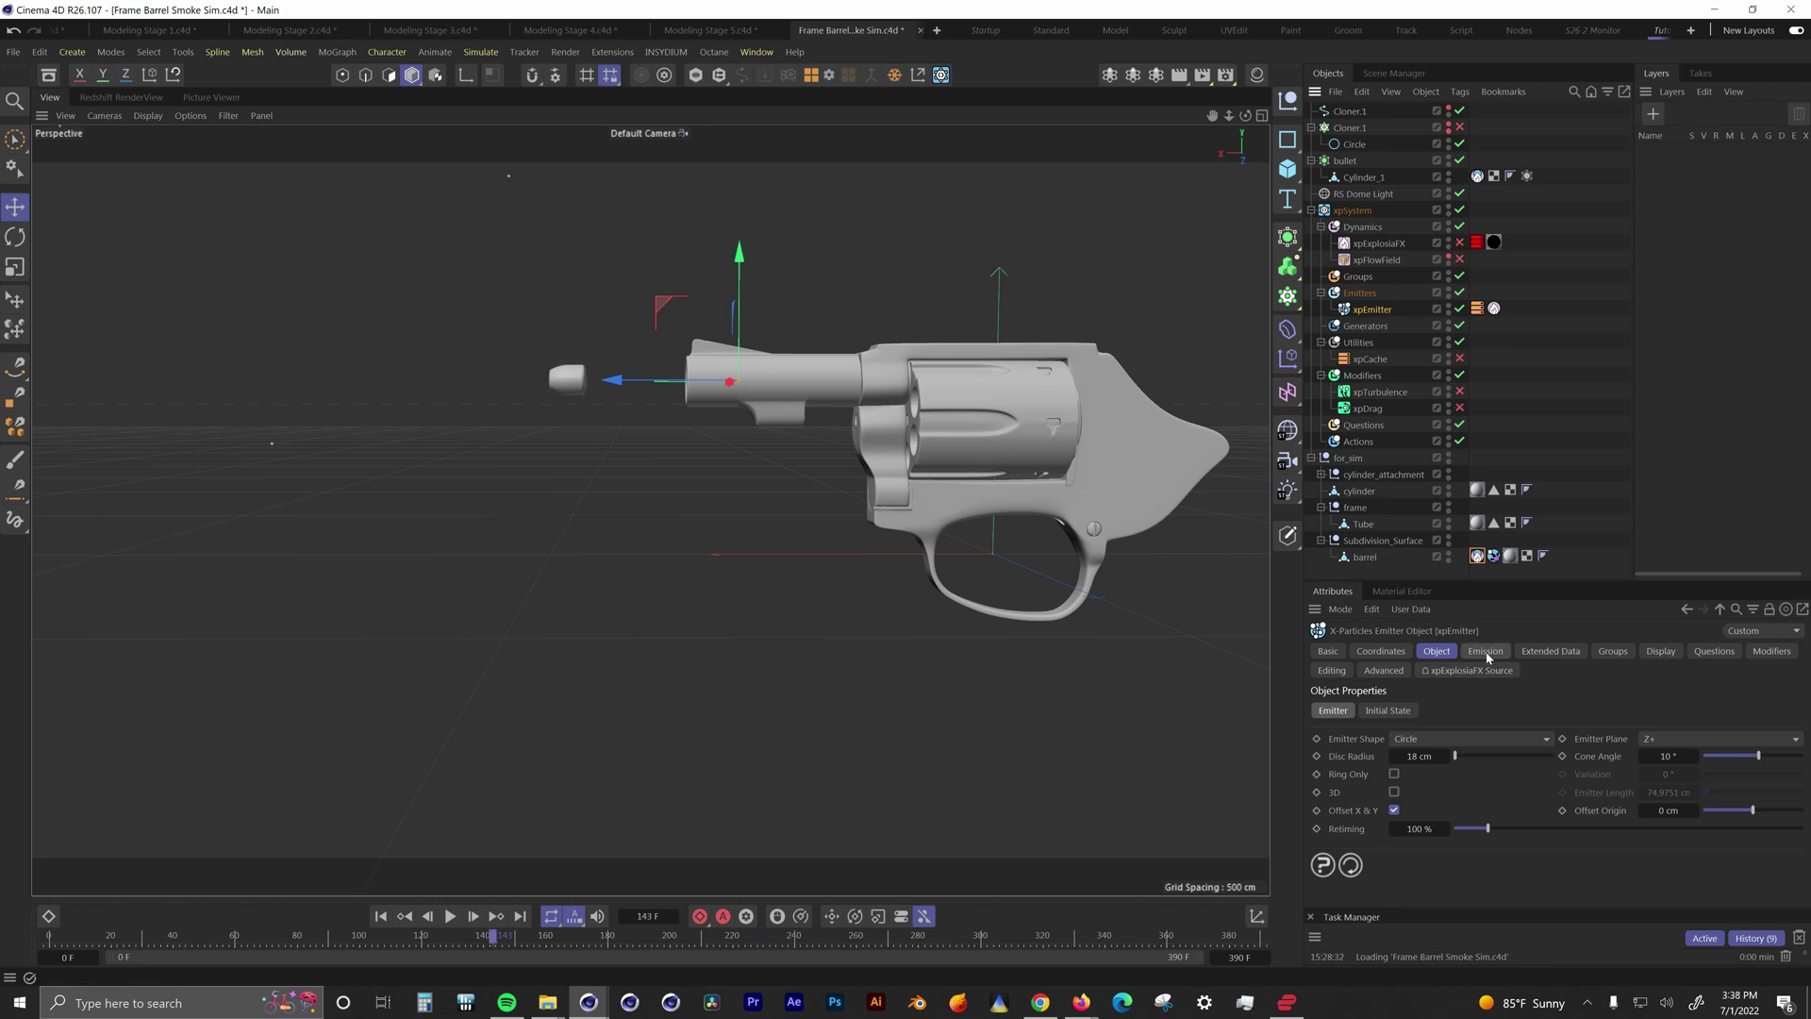
left_click(1485, 651)
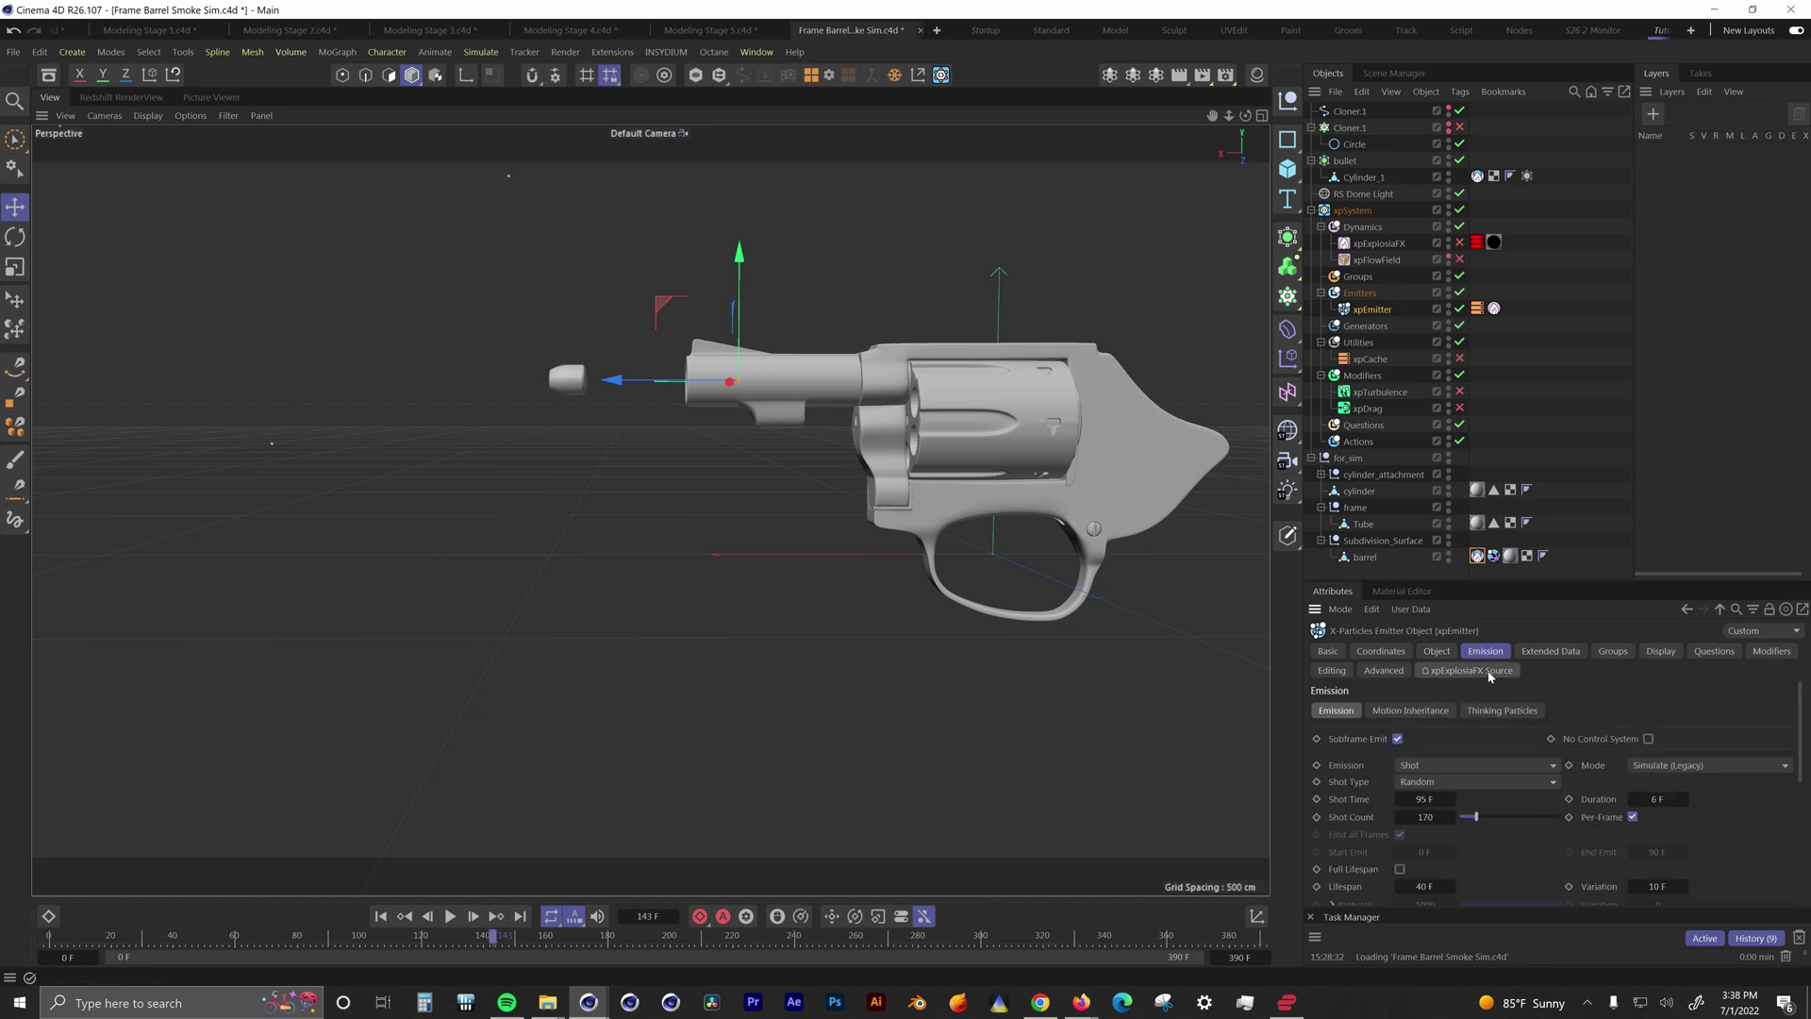
left_click(380, 915)
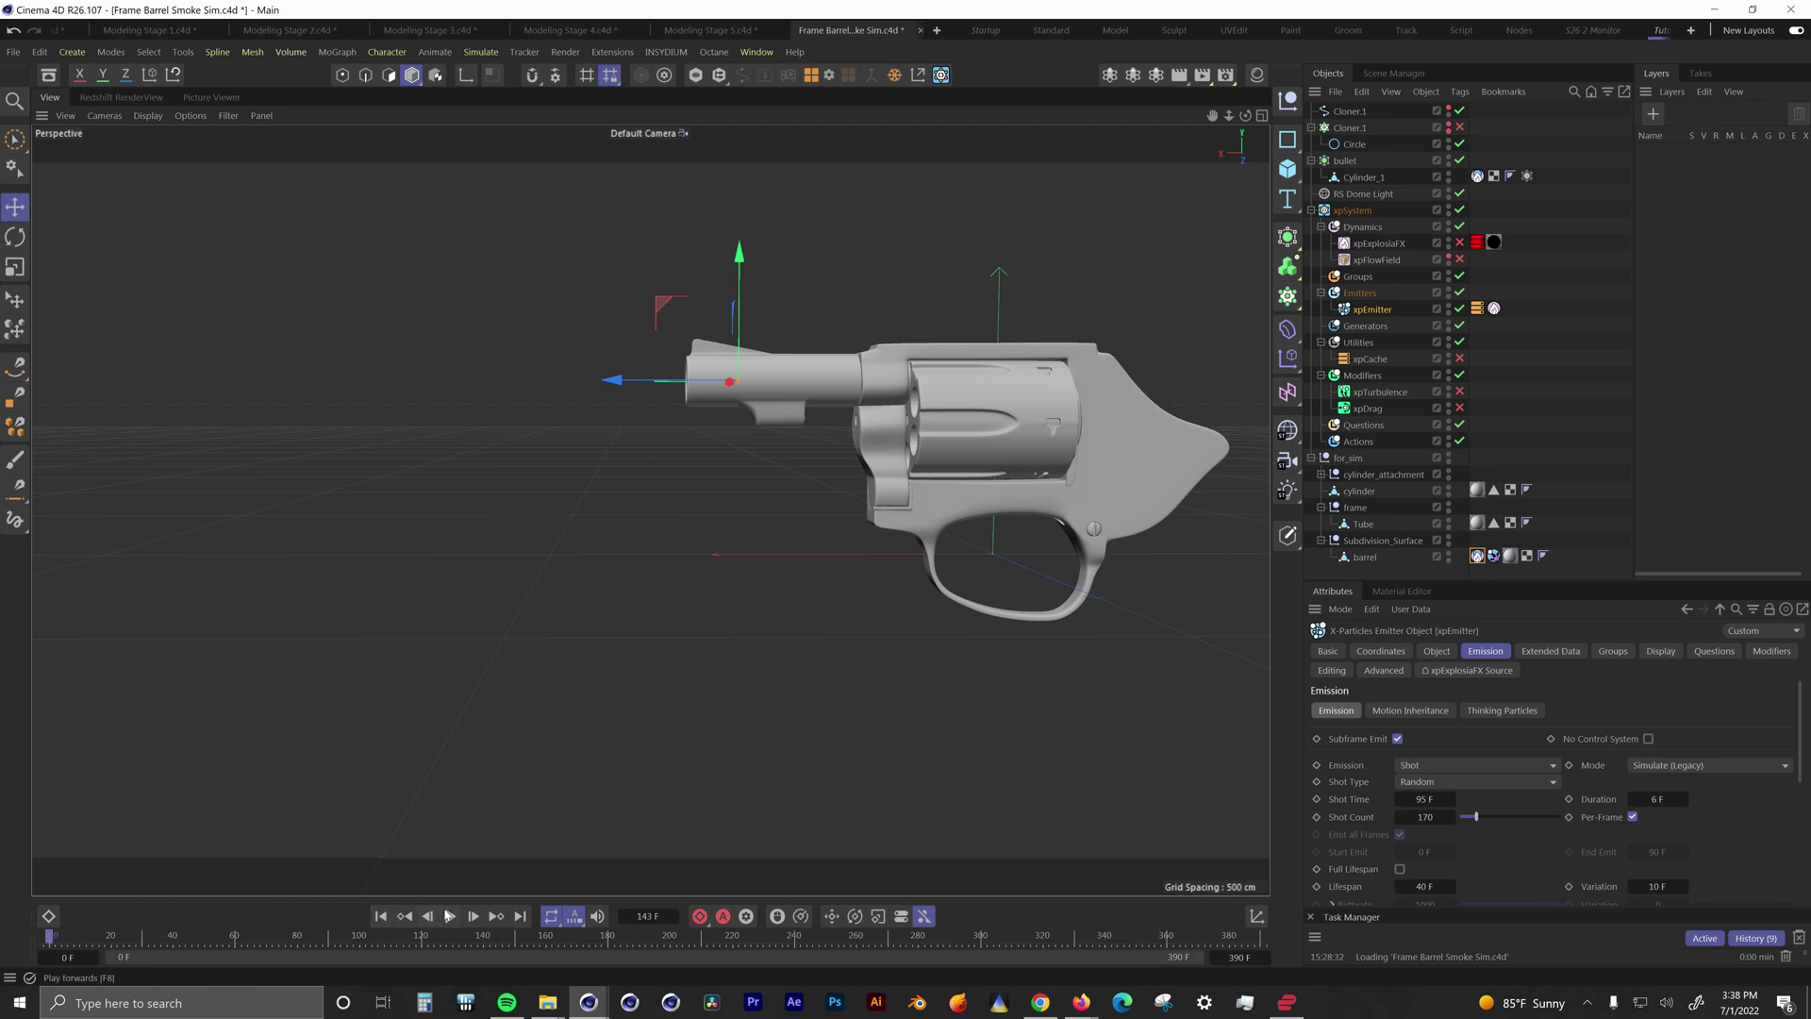
left_click(449, 915)
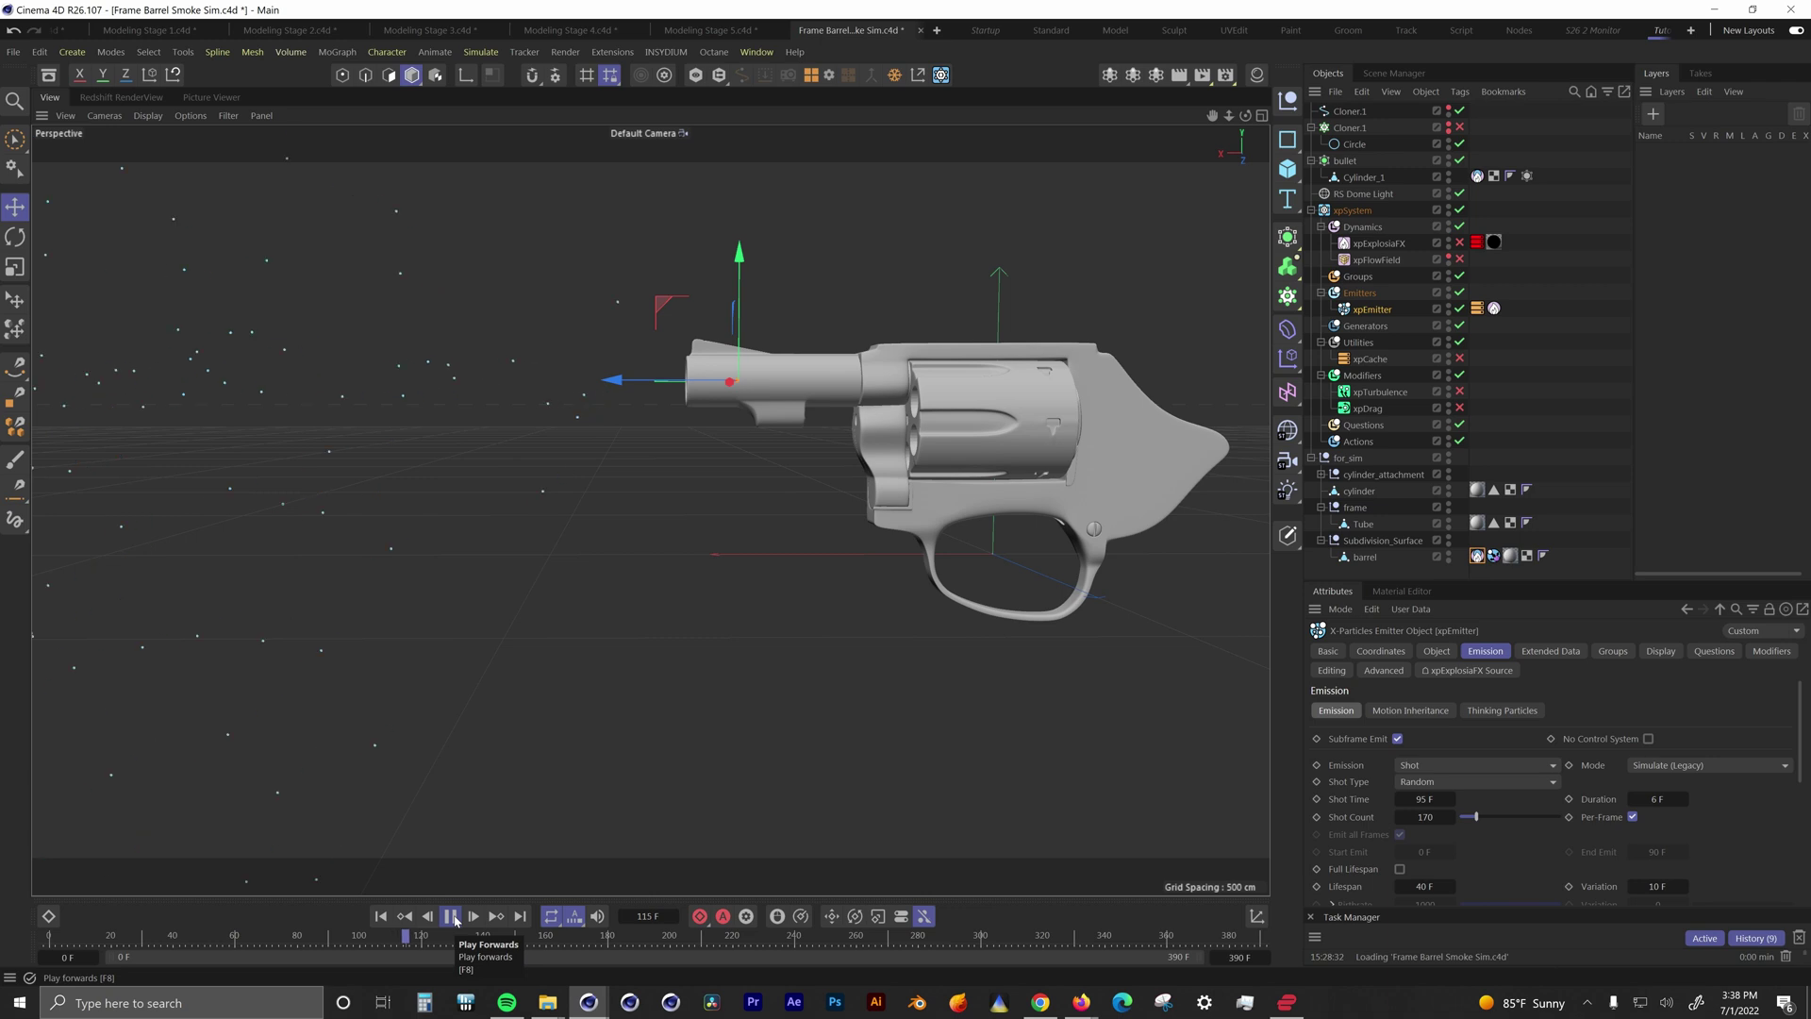
left_click(453, 915)
Step: Select xpDrag and replay the simulation from the first frame
left_click(1379, 410)
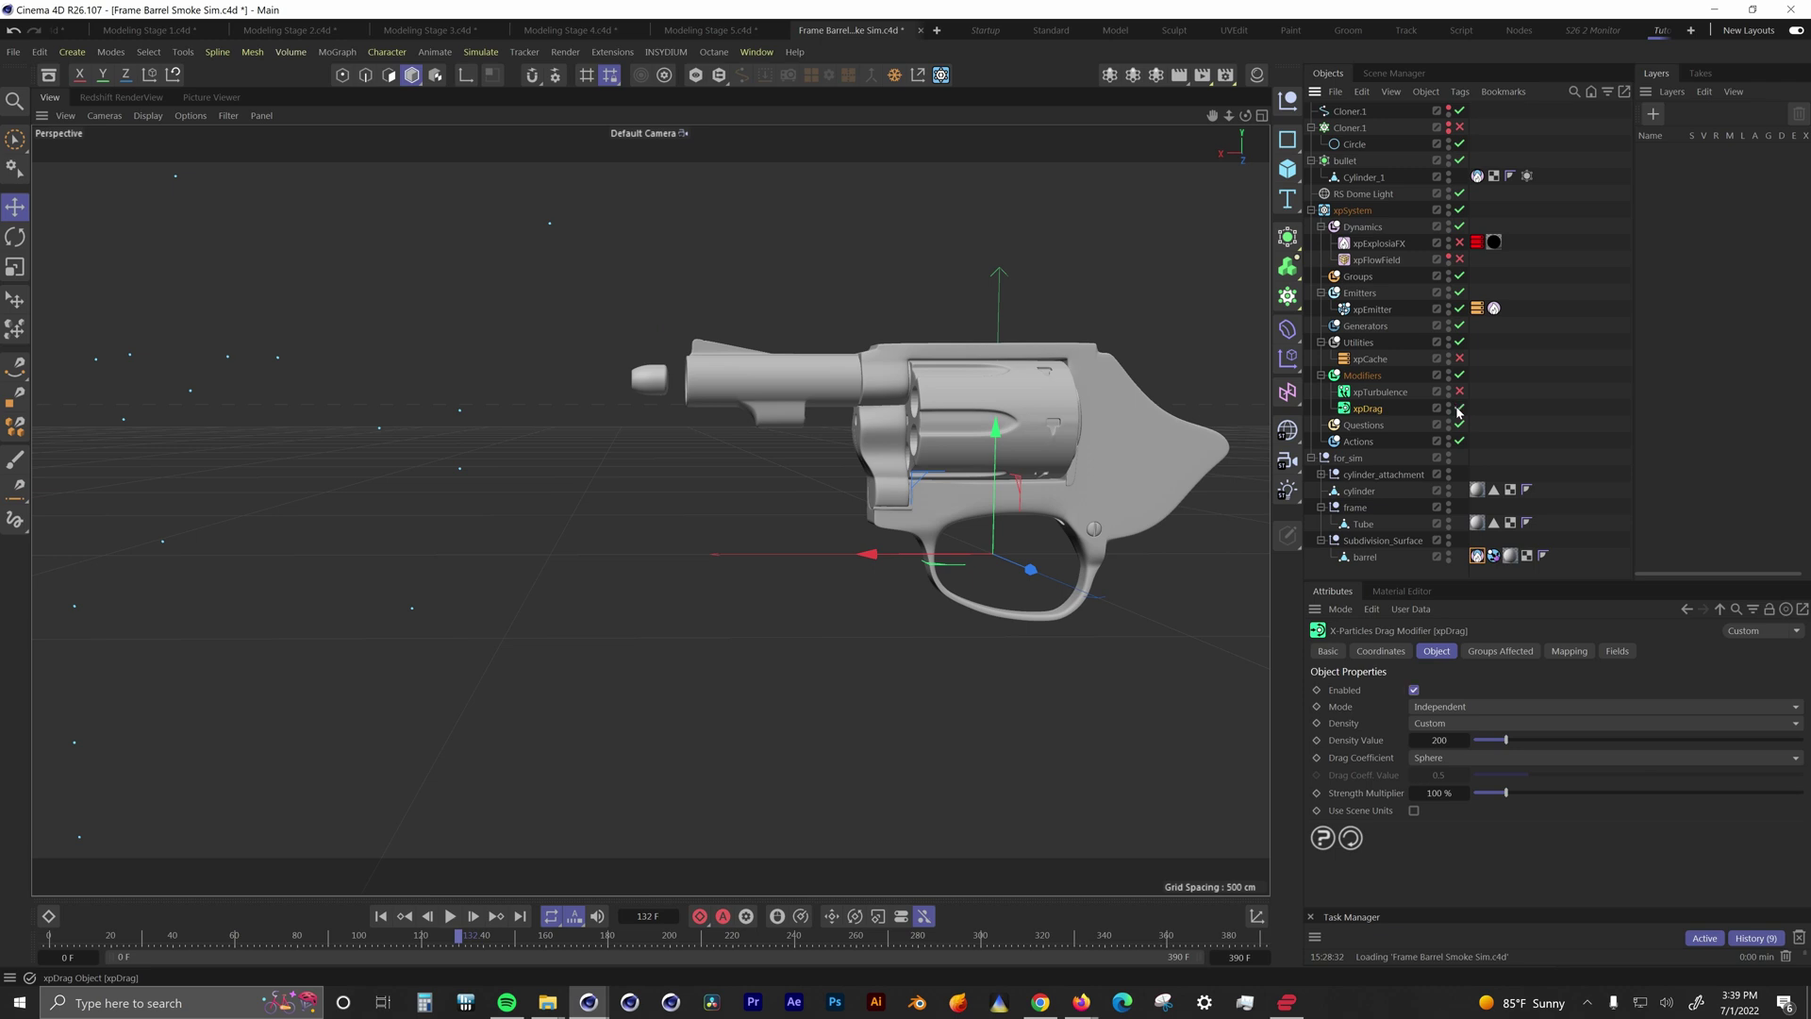
left_click(380, 916)
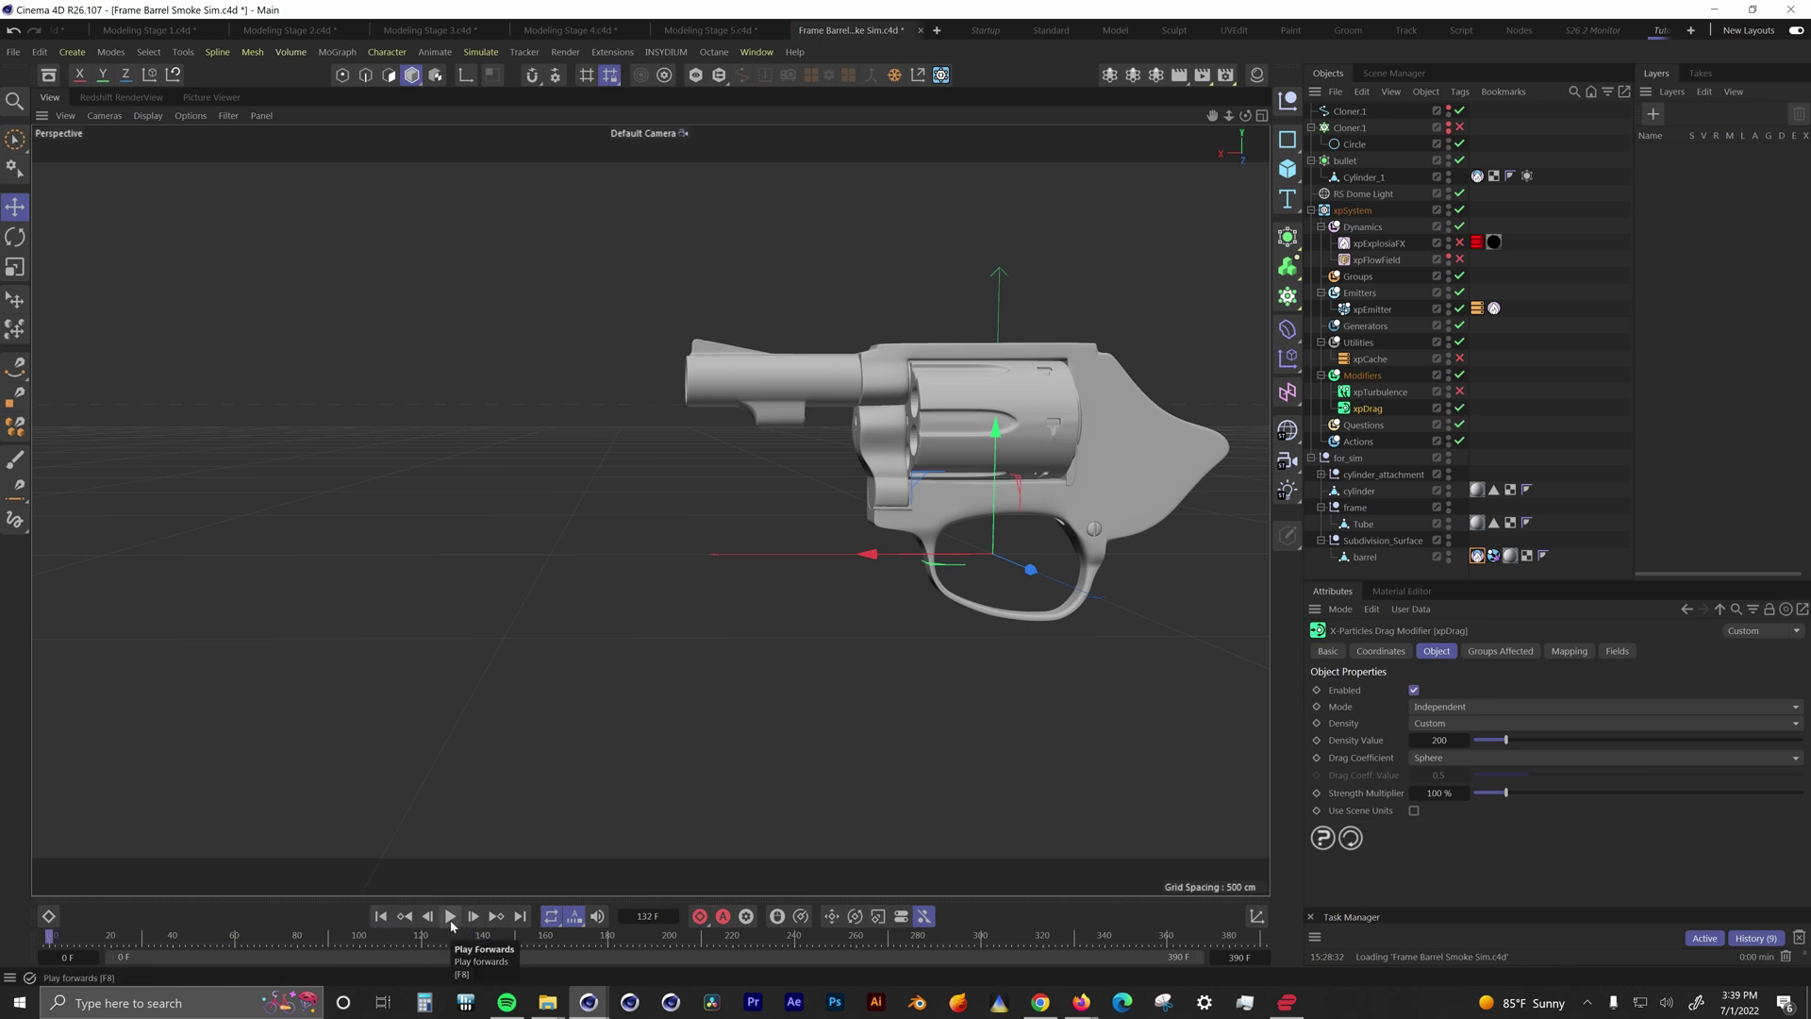
left_click(451, 916)
Step: Stop playback at frame 159 and show xpFlowField's settings in an enlarged Attributes panel
left_click(451, 920)
left_click(1408, 260)
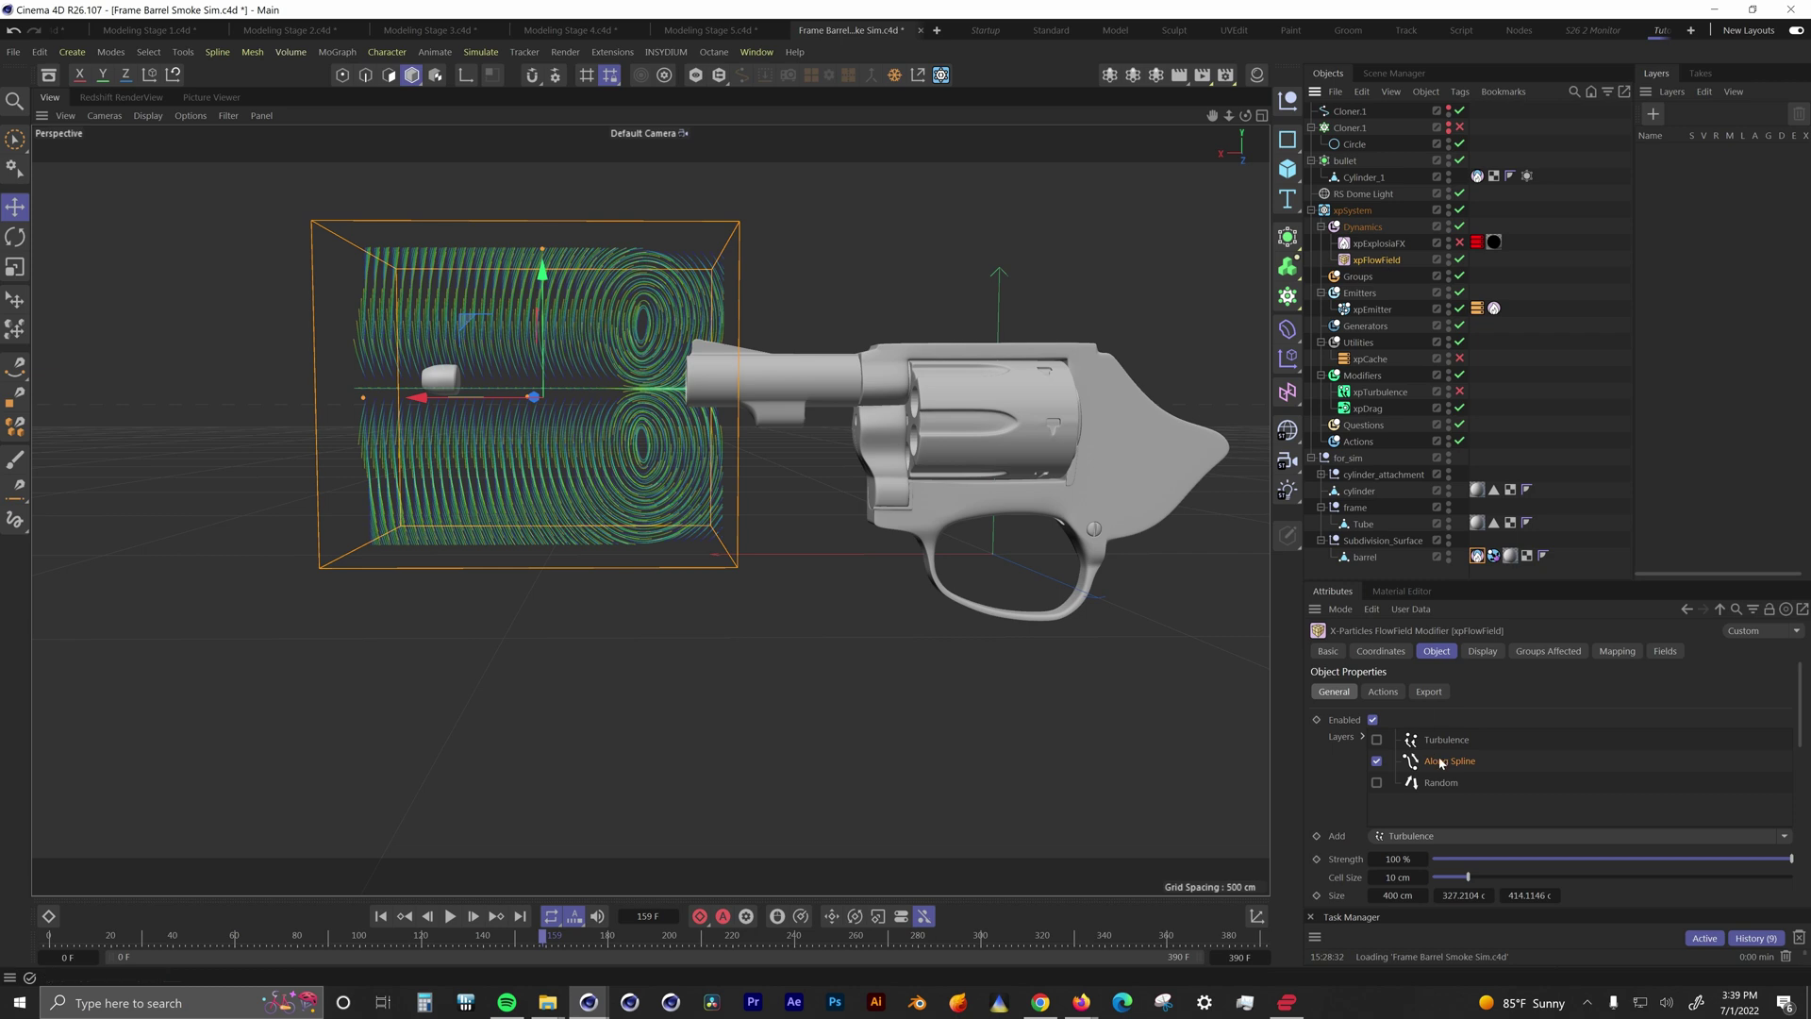
left_click_drag(1465, 580, 1509, 404)
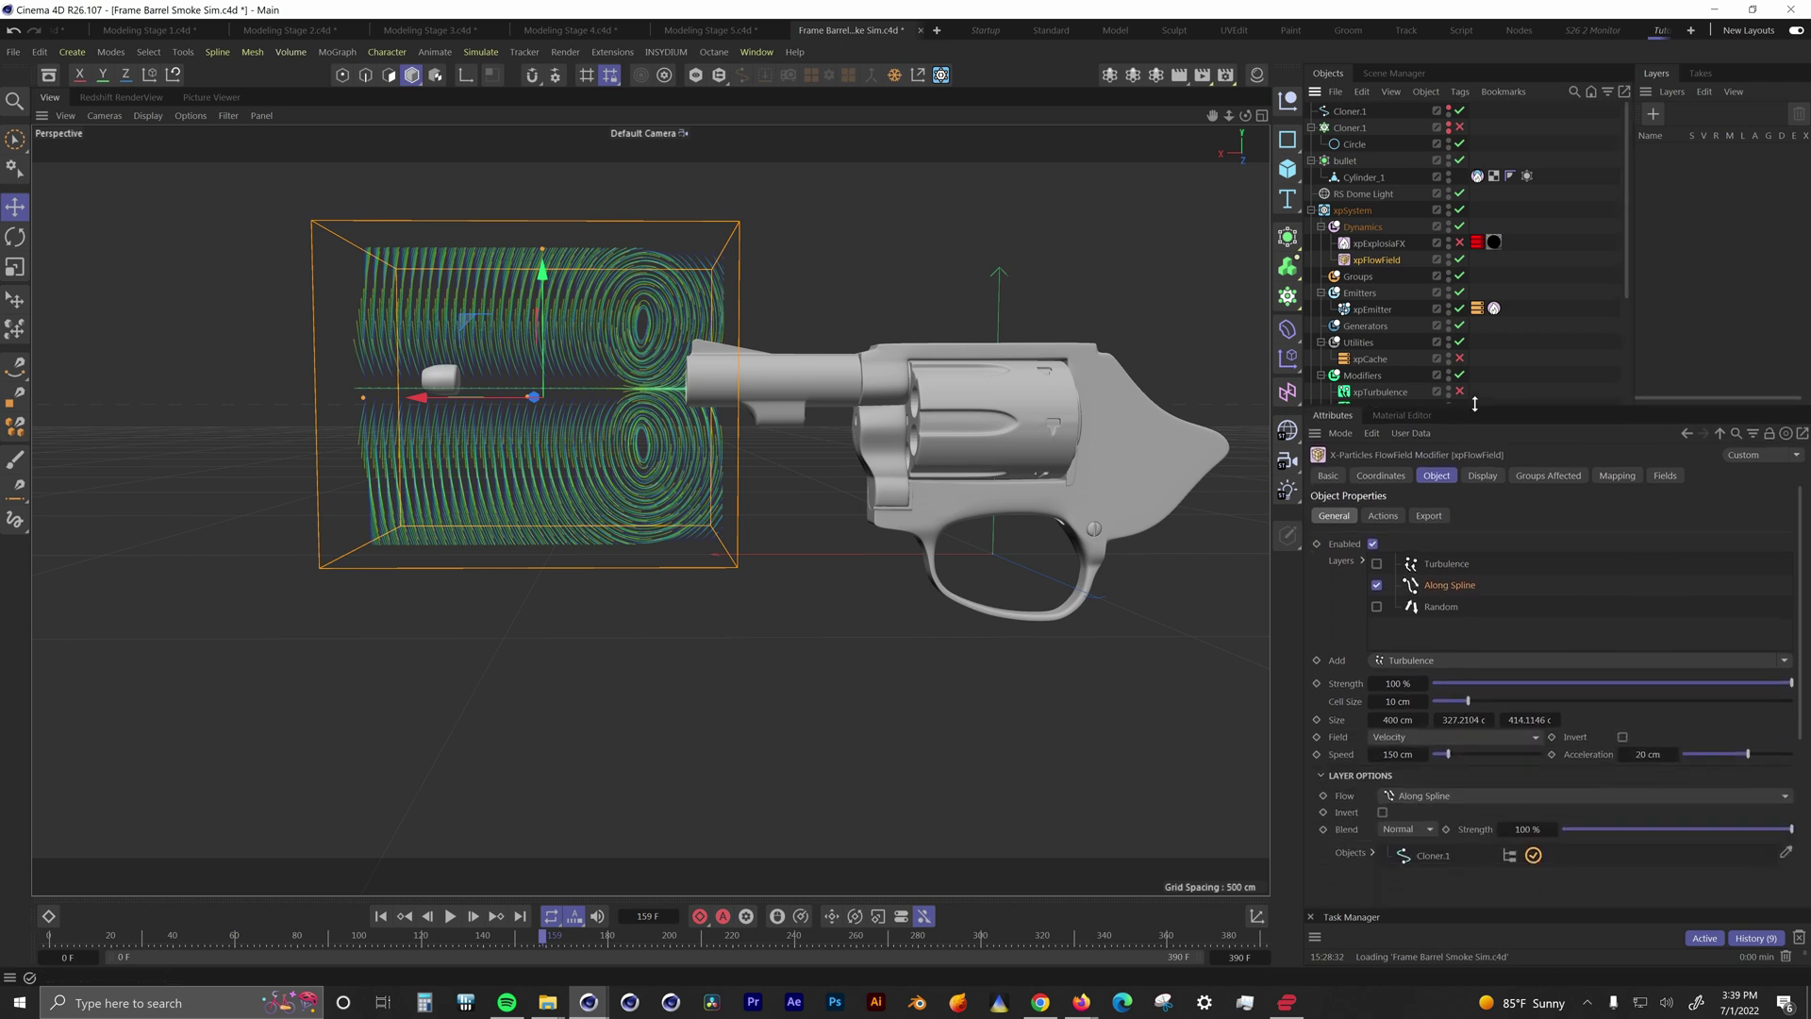
Step: Show and inspect Cloner.1's circle clones, hide them, then reselect xpFlowField and replay
left_click(1459, 127)
left_click(1355, 132)
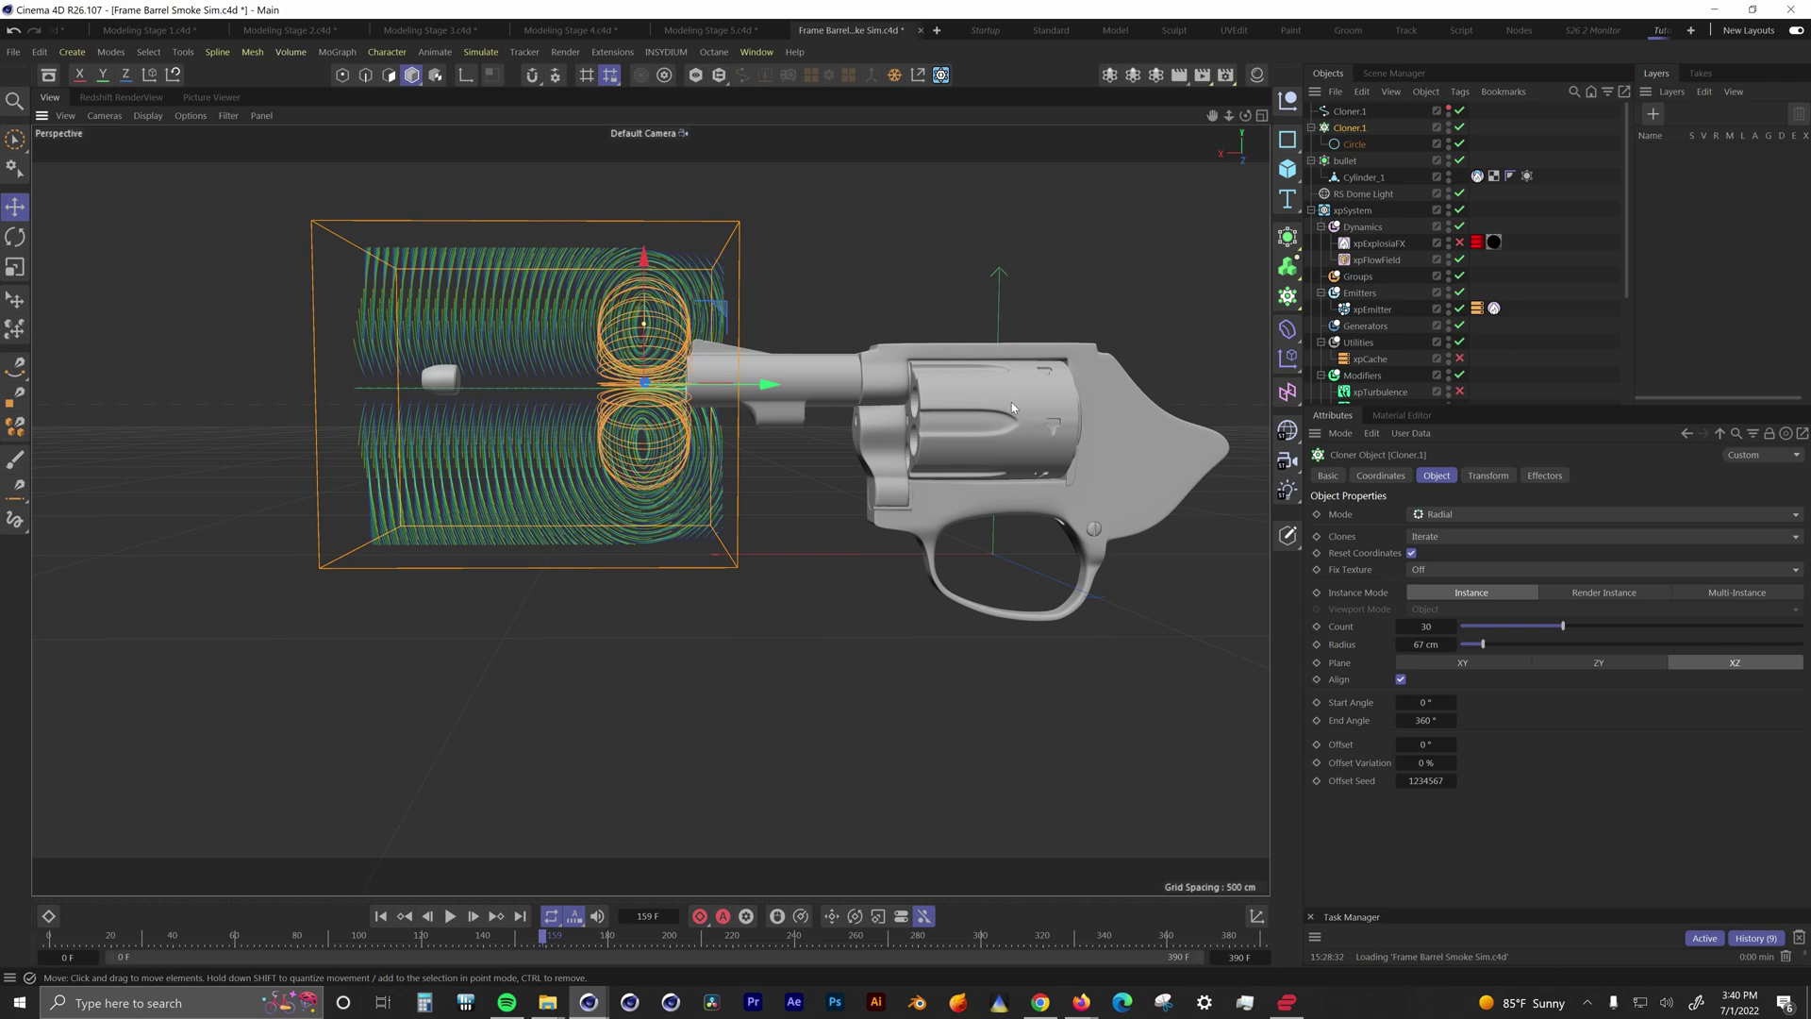
left_click_drag(1011, 402, 1067, 408, "alt")
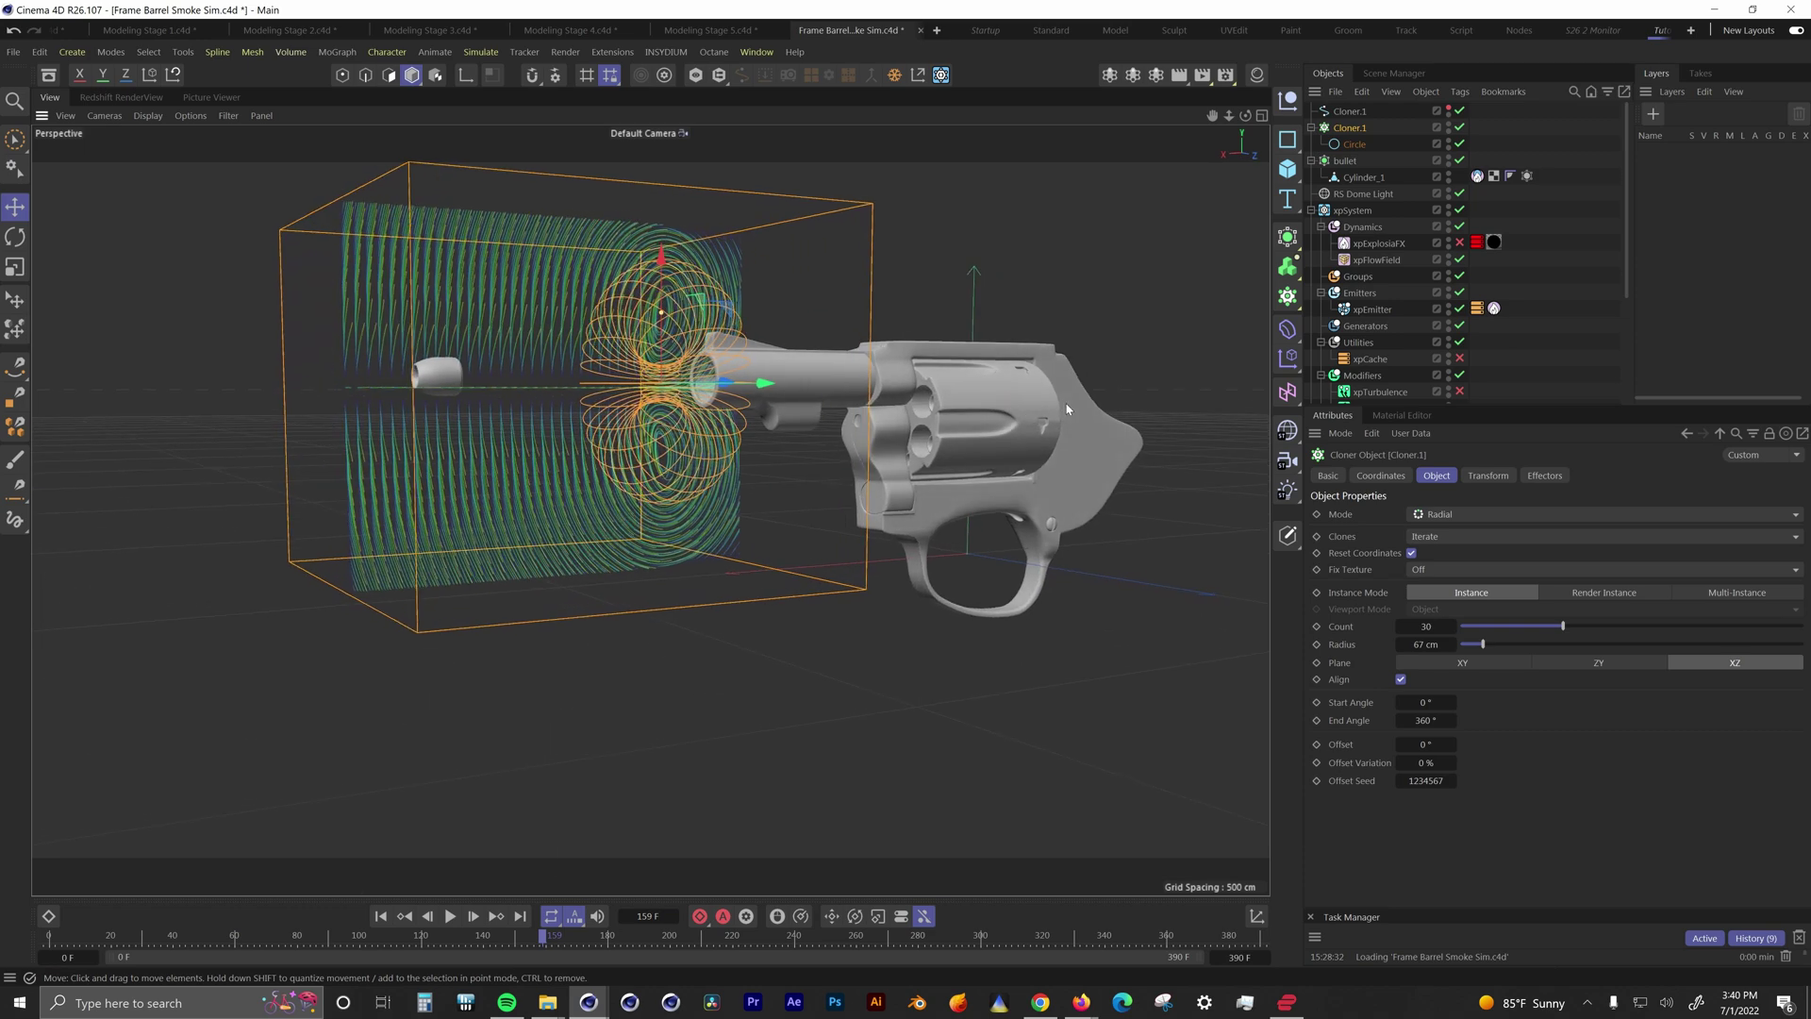
left_click(1461, 129)
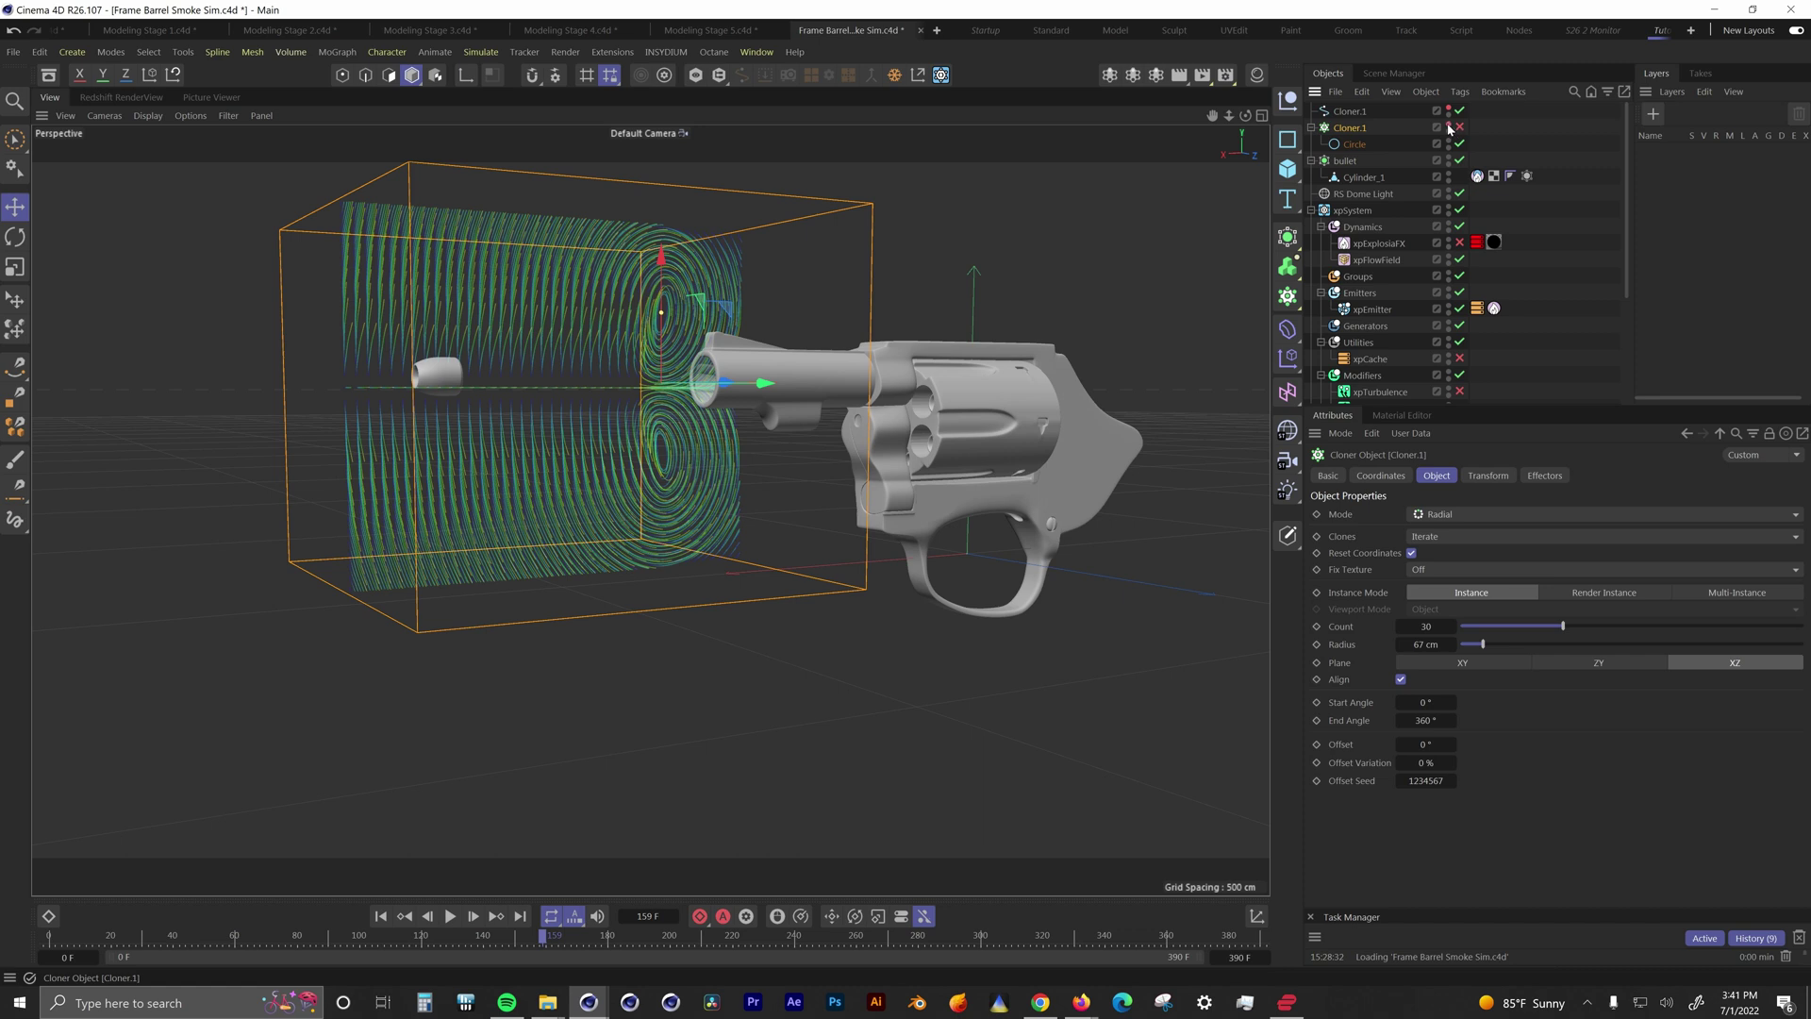
left_click(1350, 112)
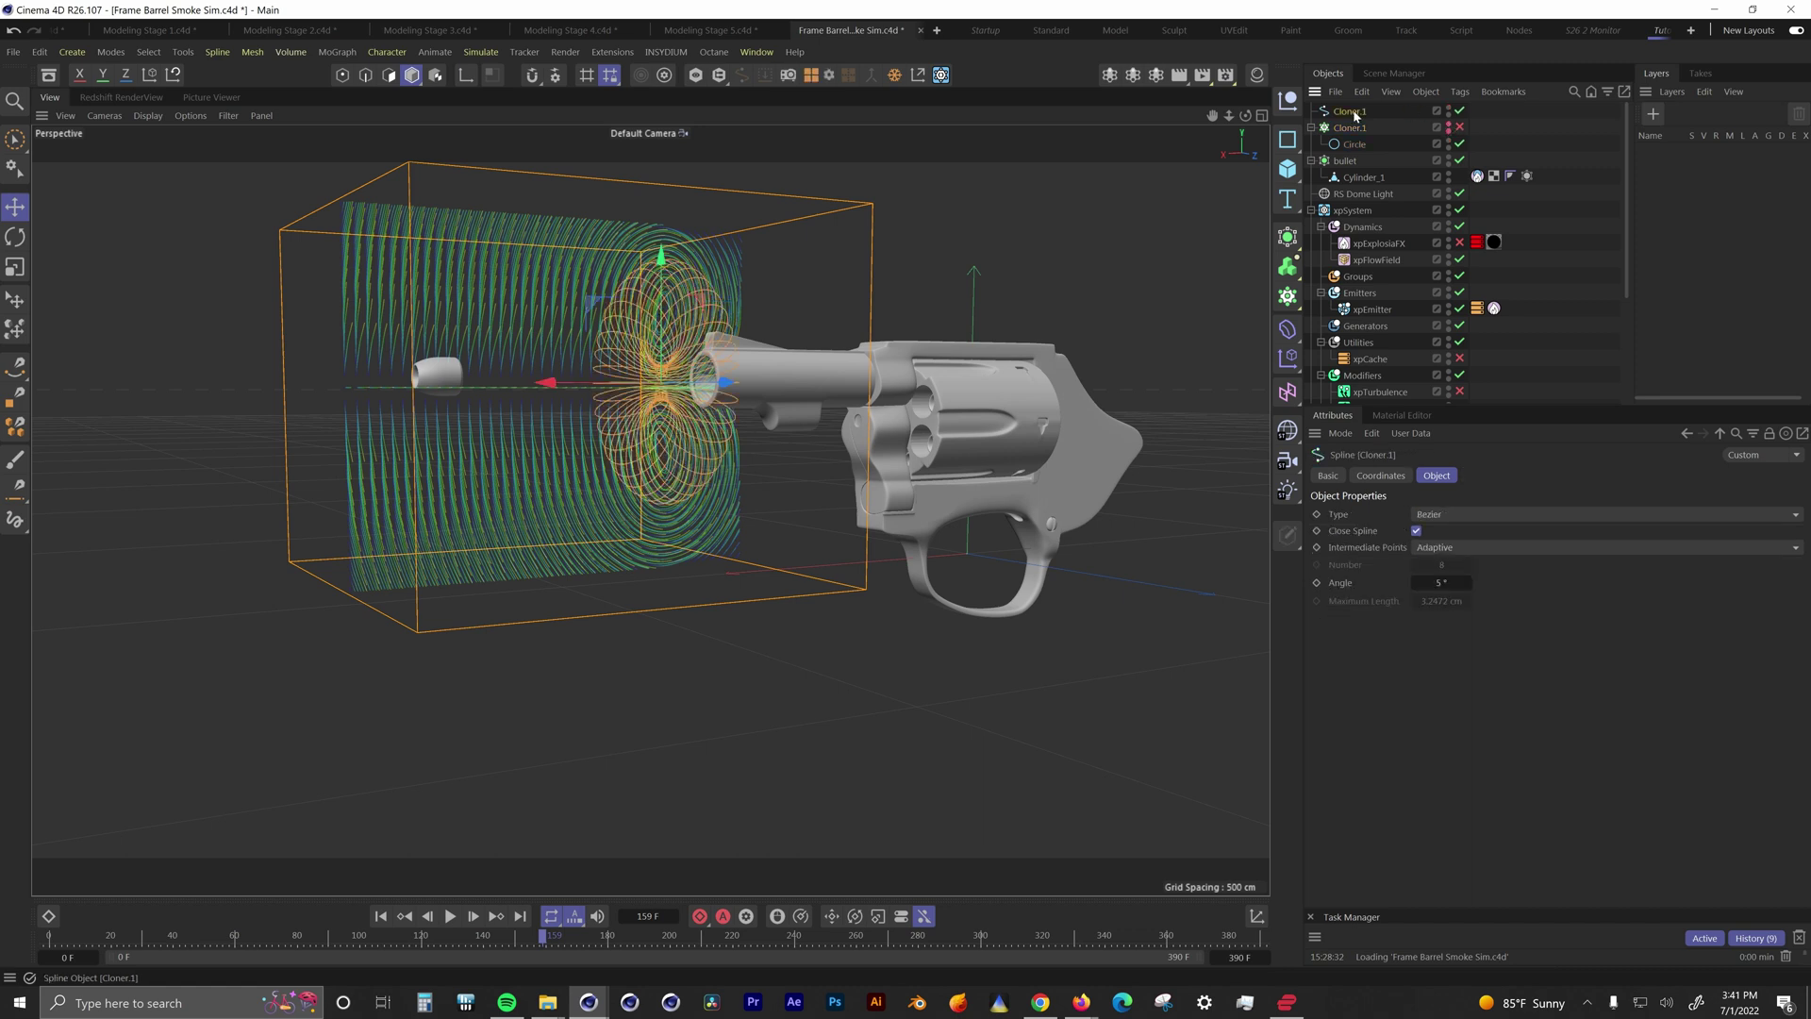
left_click(1376, 260)
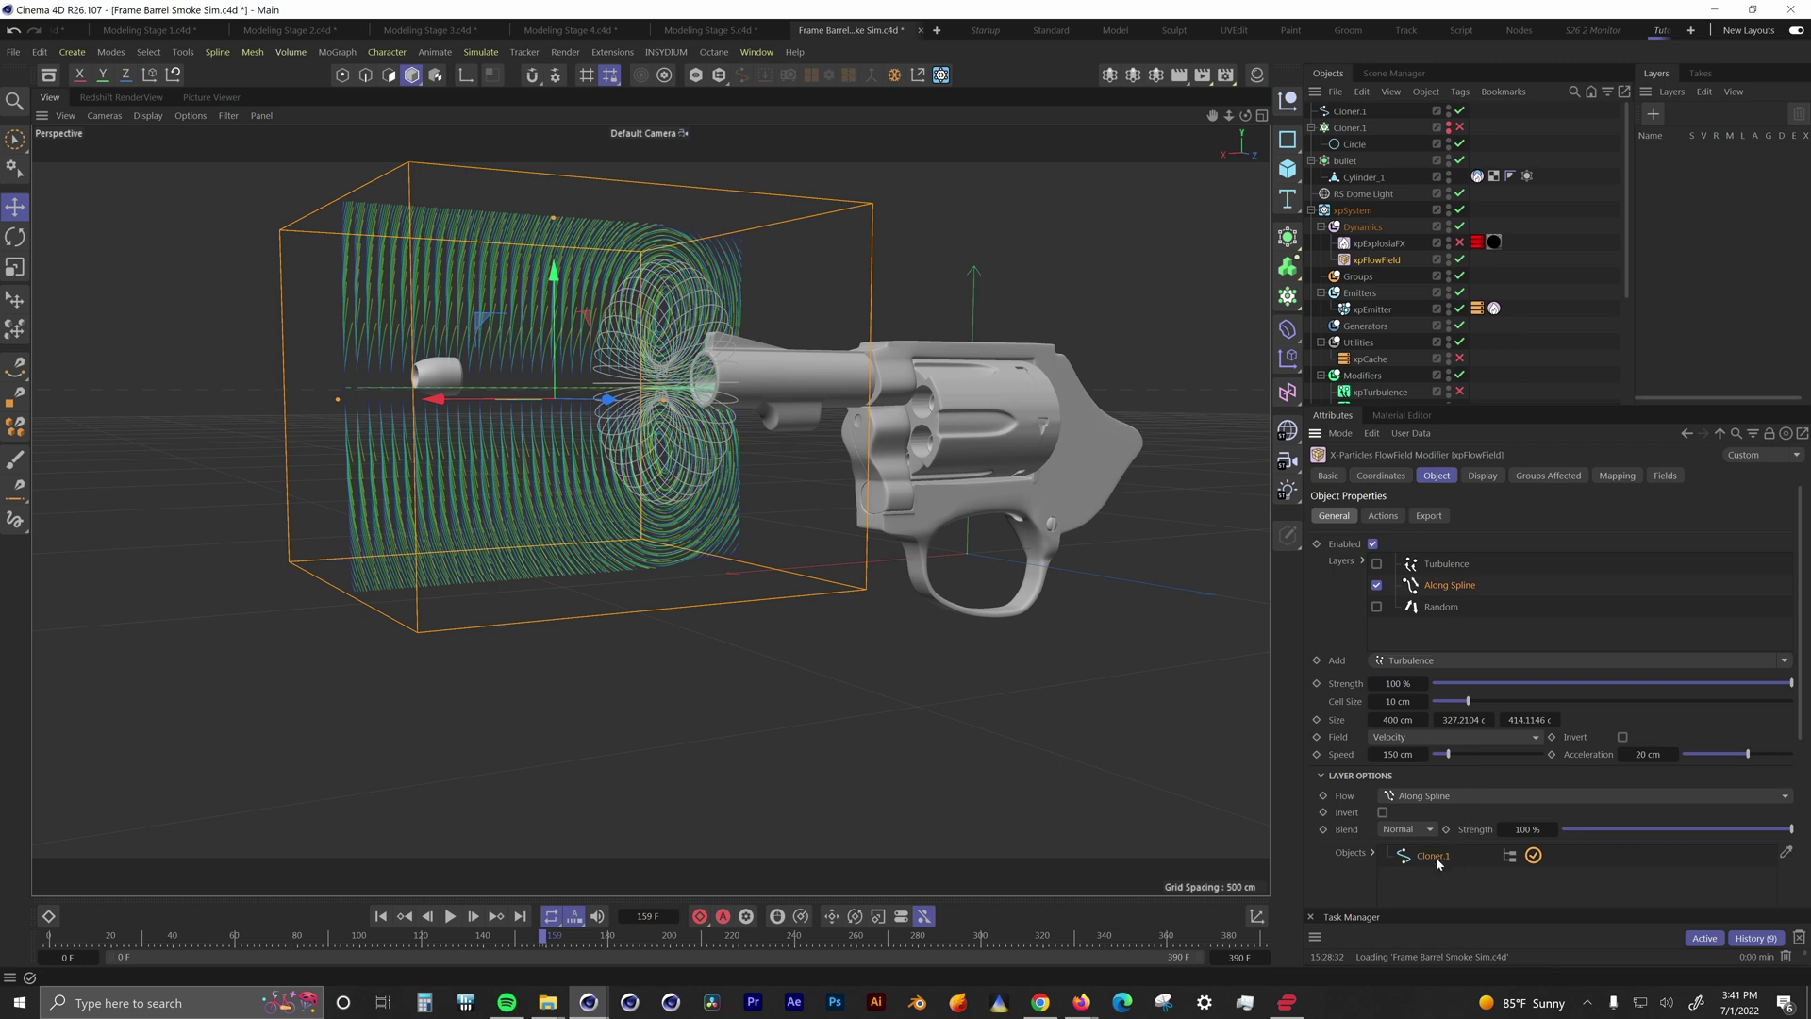
left_click(449, 916)
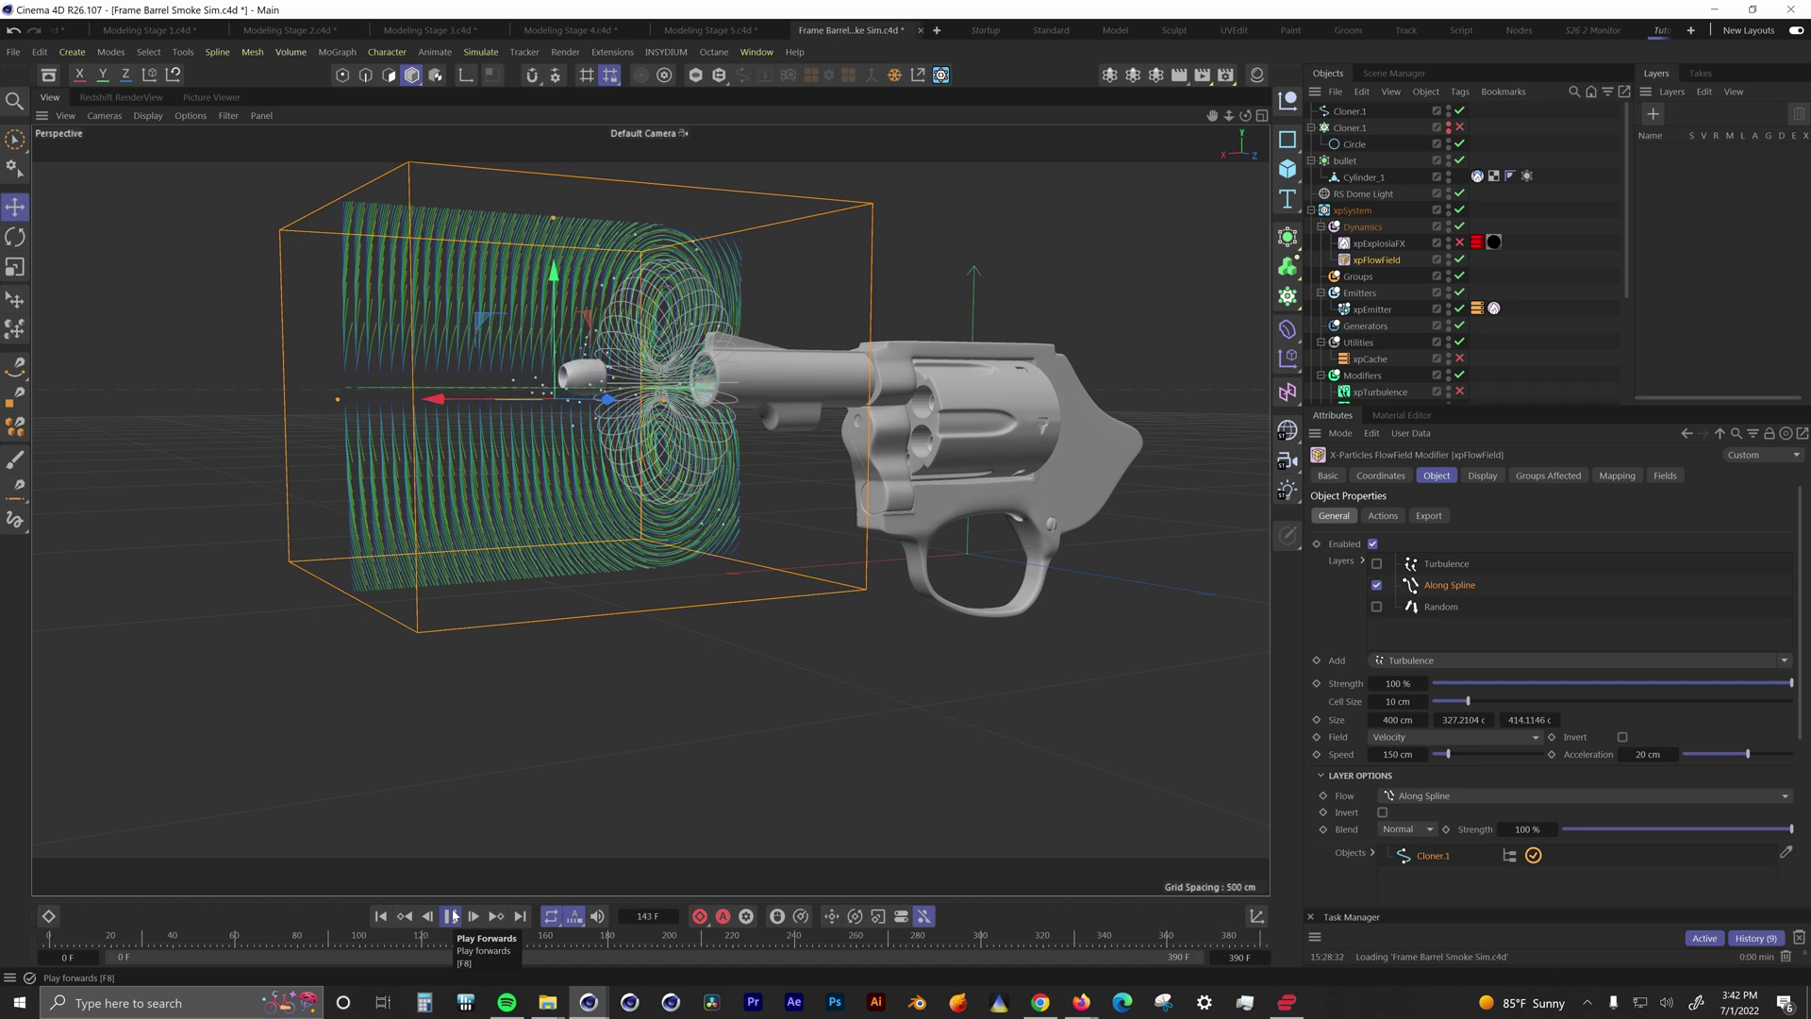
Step: Stop the sim at frame 155, enable xpTurbulence, and review the emitter source and bullet collider tags
left_click(452, 916)
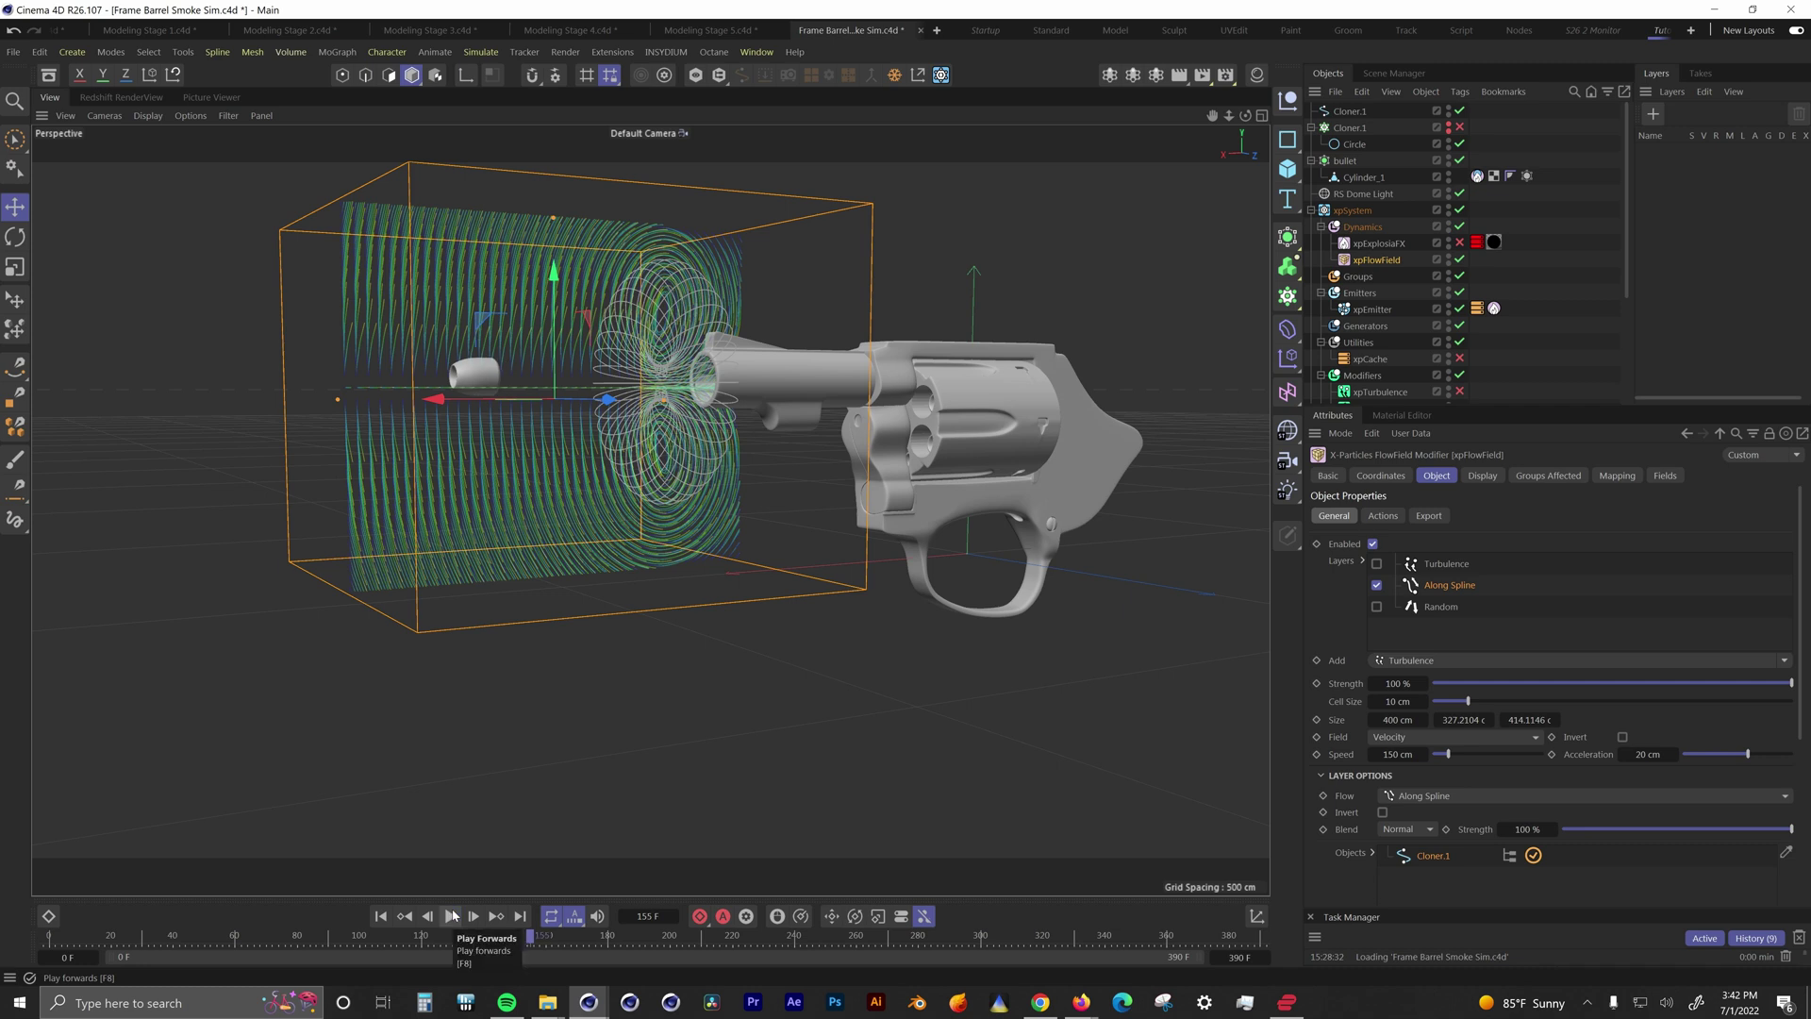
left_click(1382, 393)
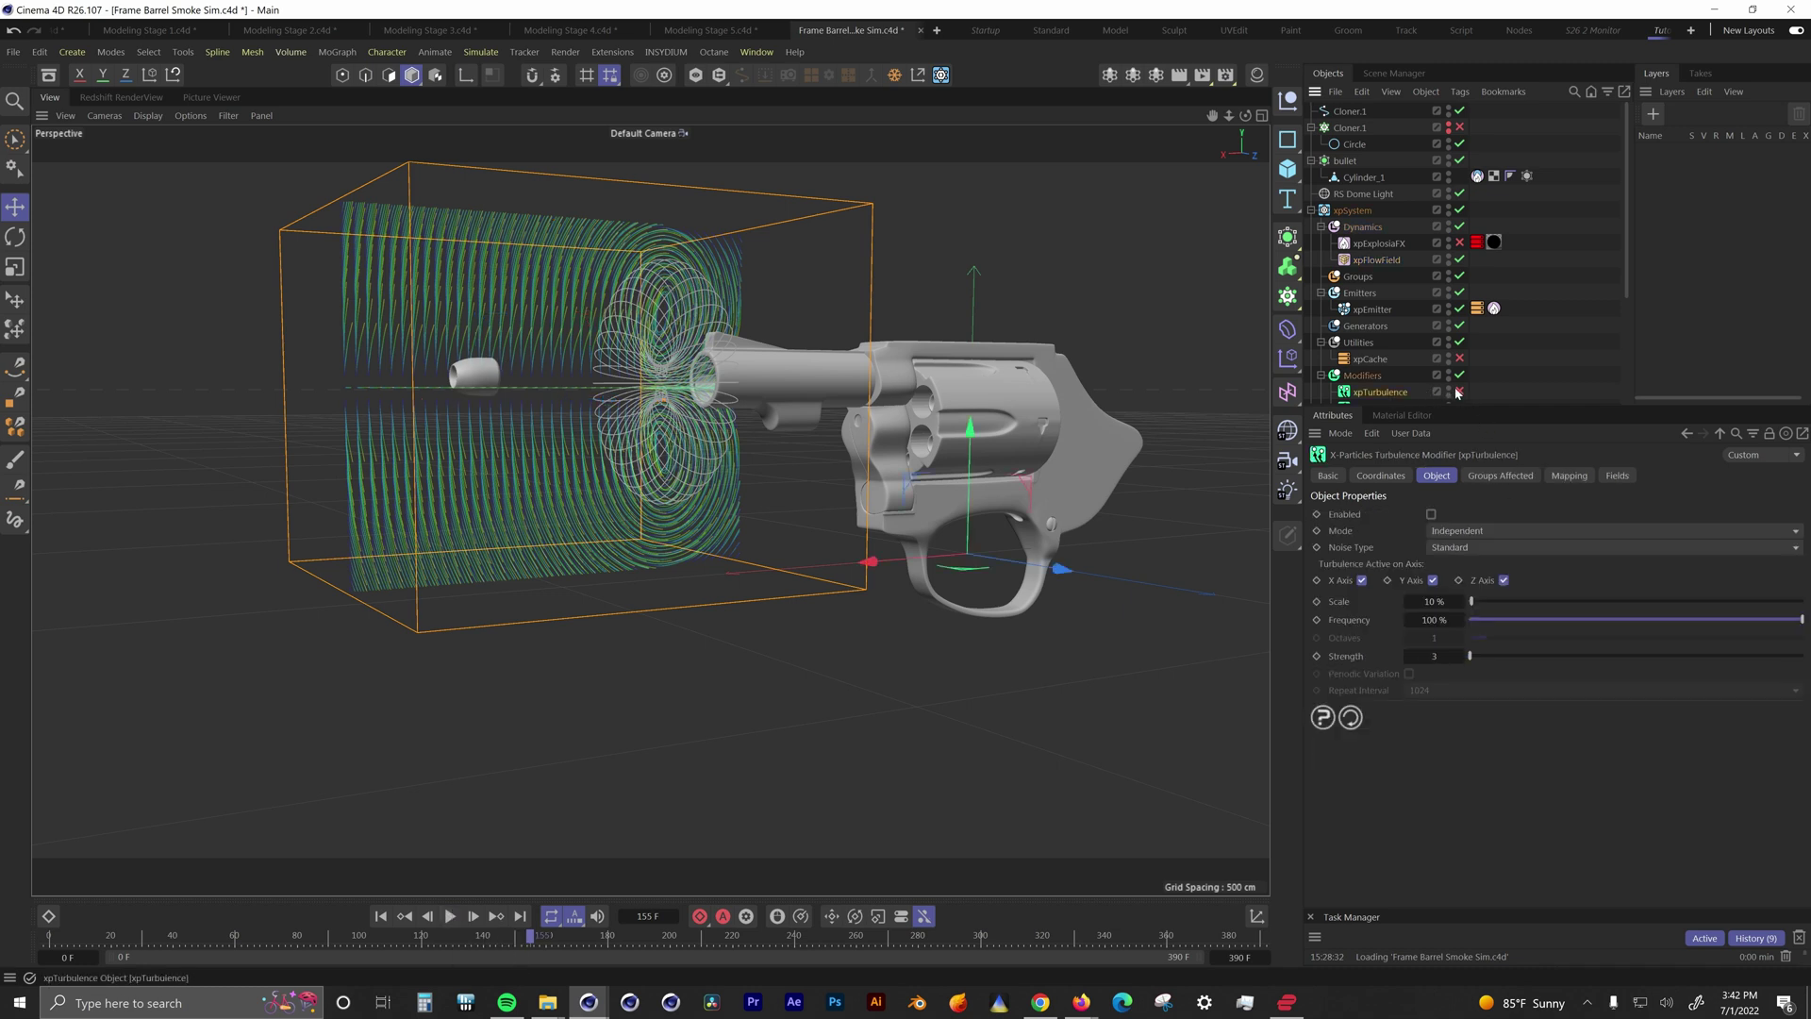
left_click(1493, 308)
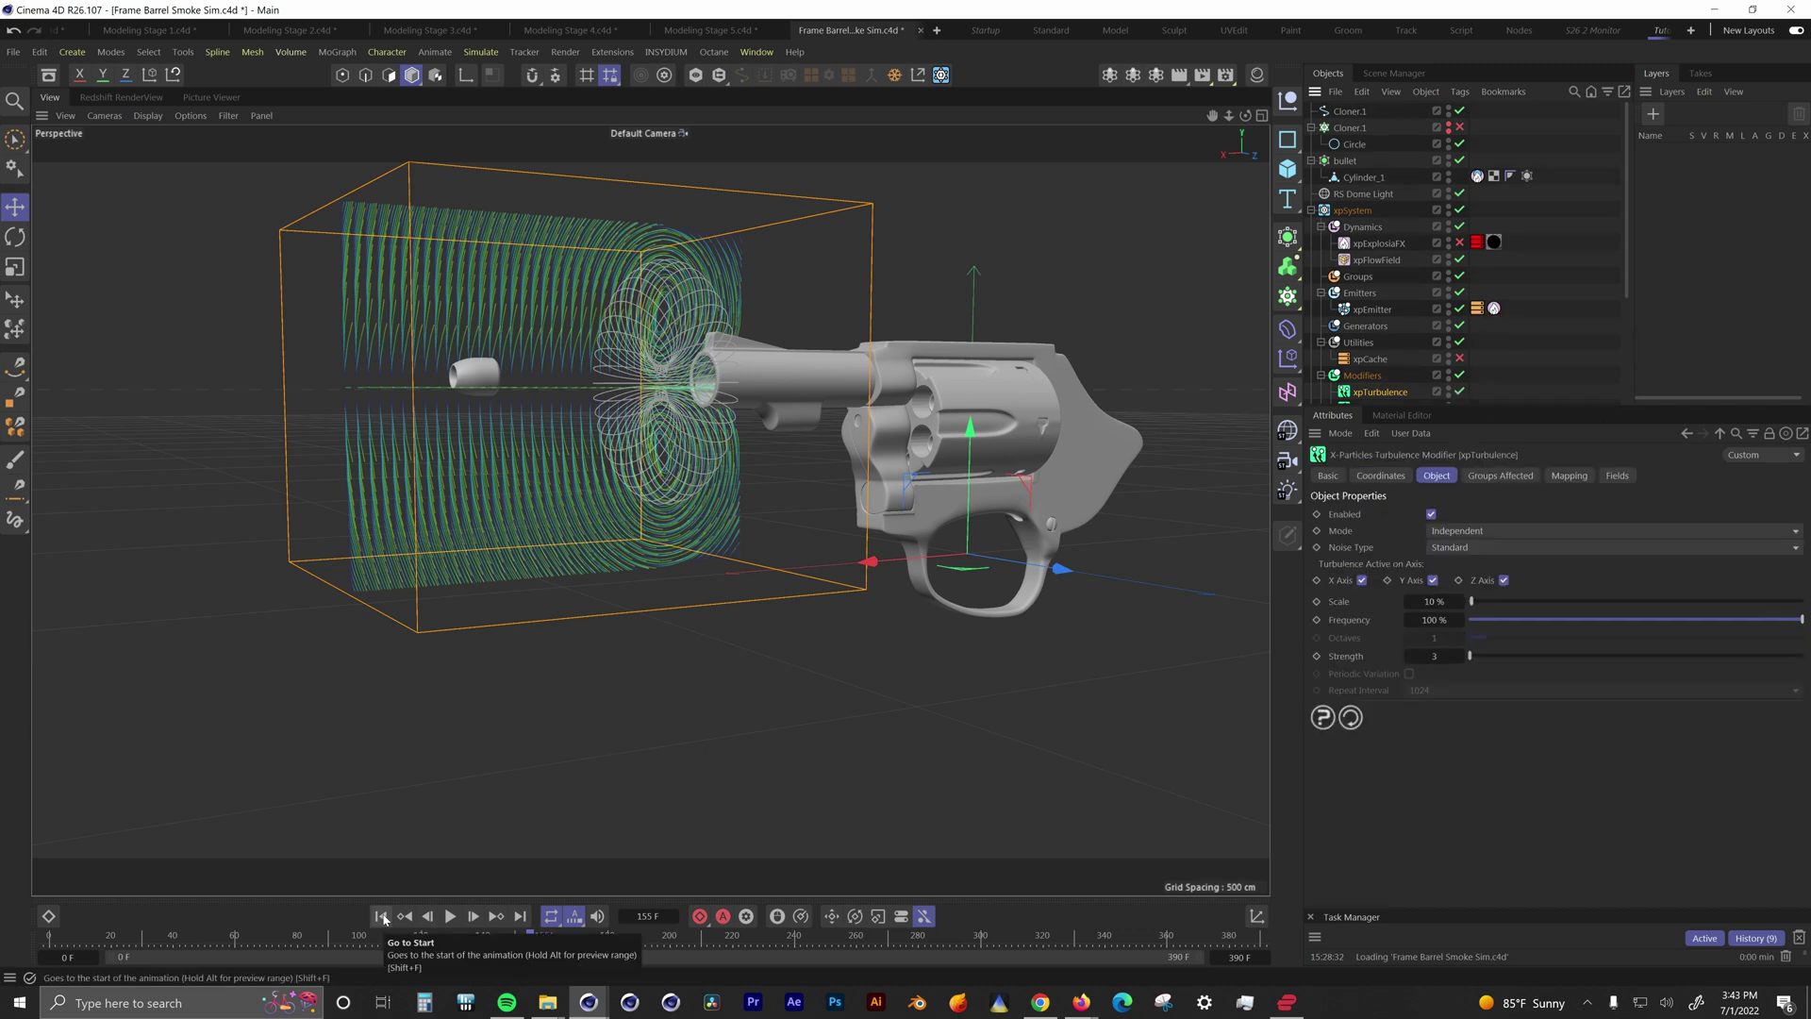
left_click(1477, 176)
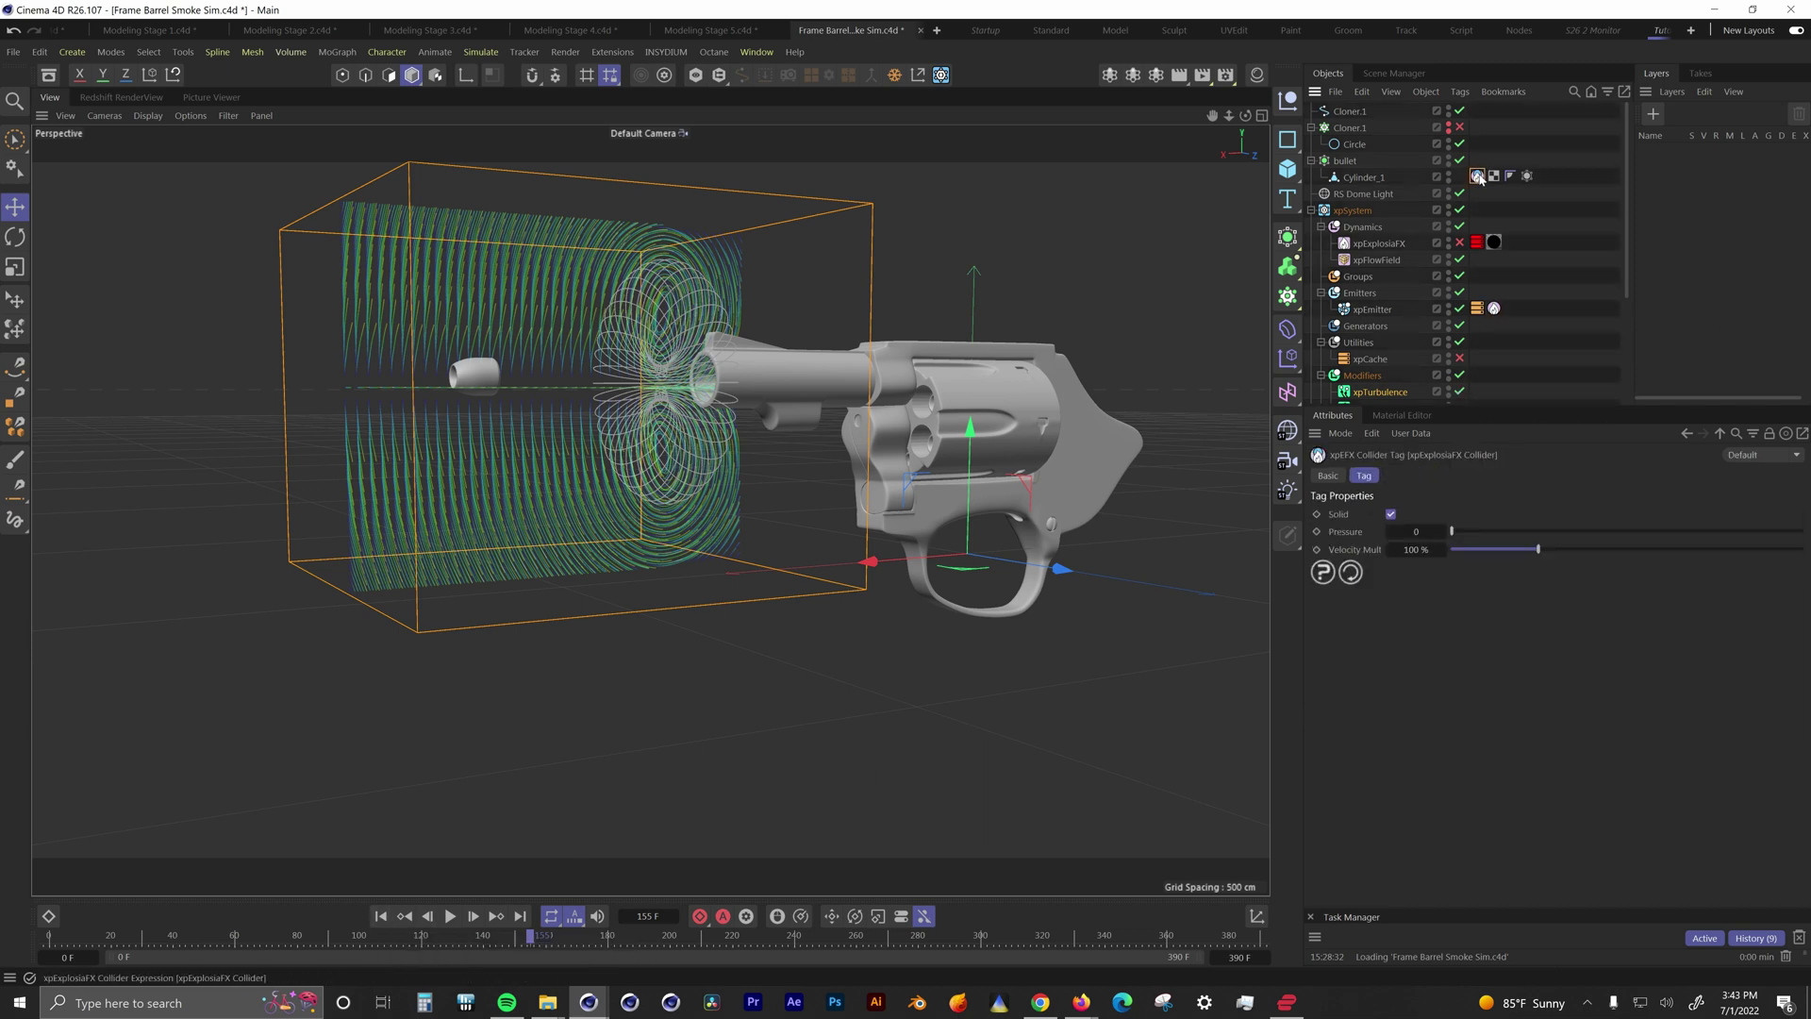
Step: Review the emitter's Physical Data and the bullet's Solid collider (Pressure 0, Velocity Mult 100%)
left_click(1494, 309)
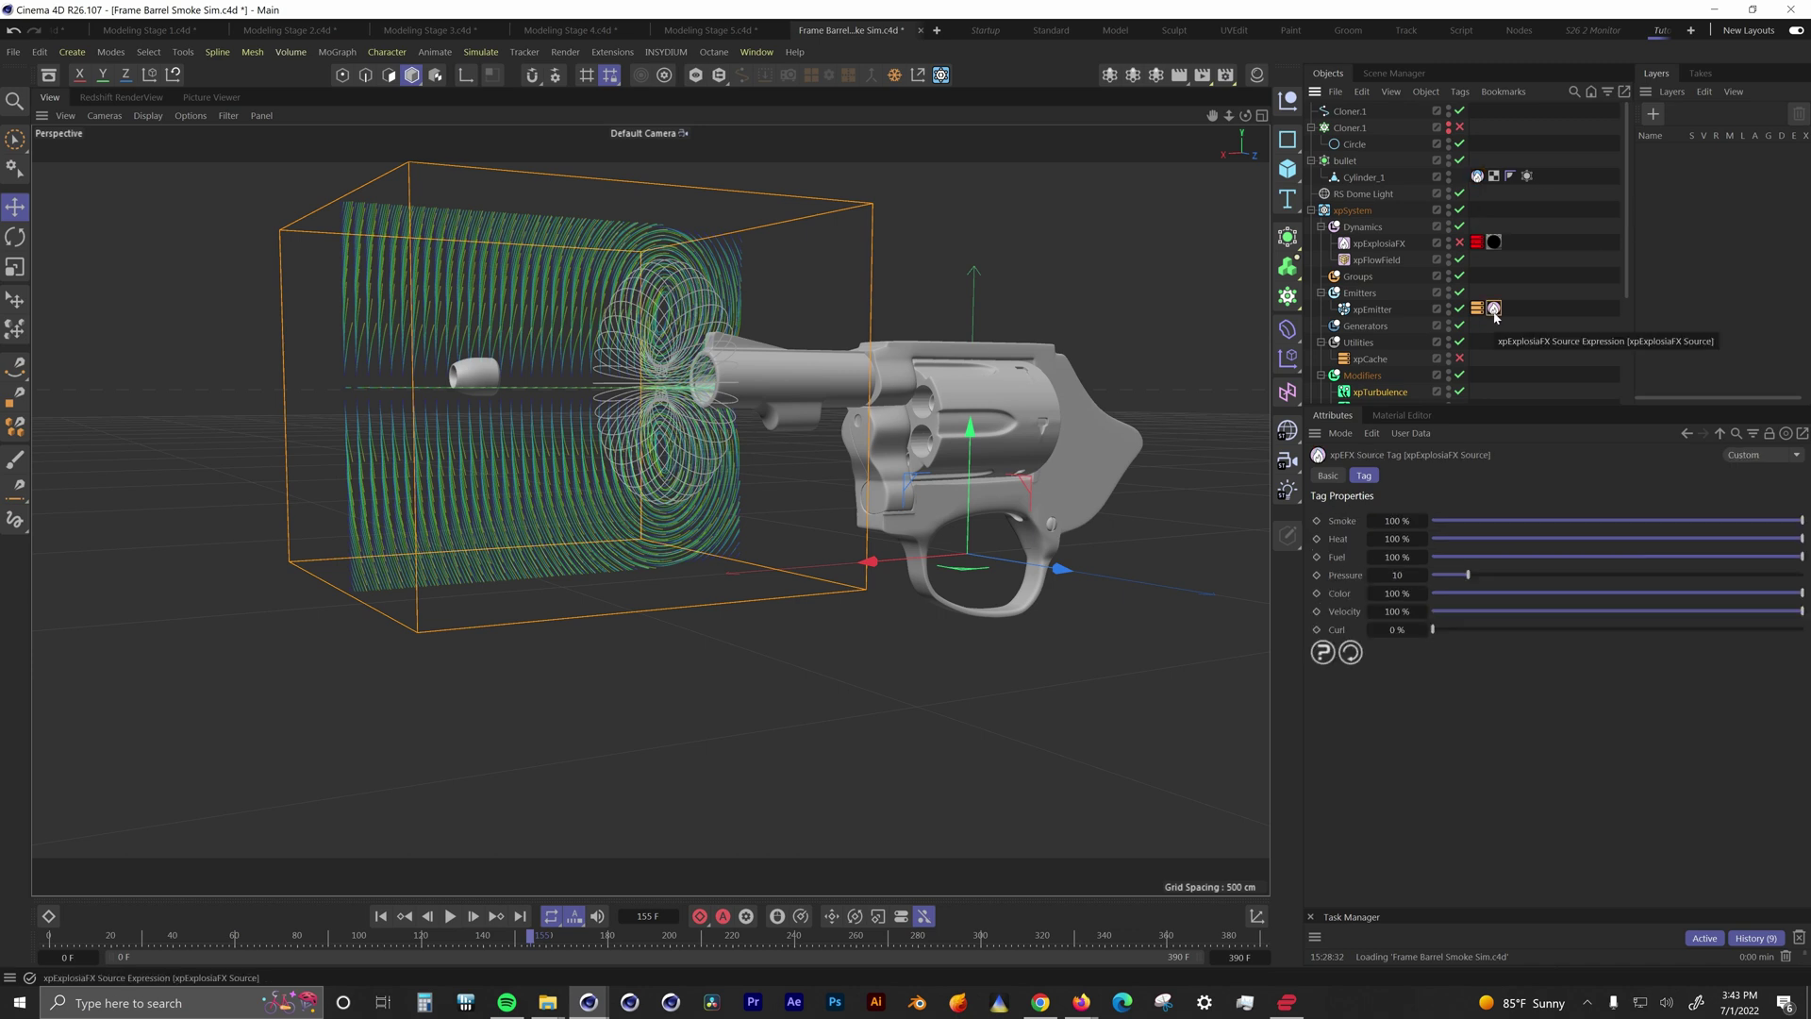
left_click(1372, 310)
left_click(1551, 476)
left_click(1418, 535)
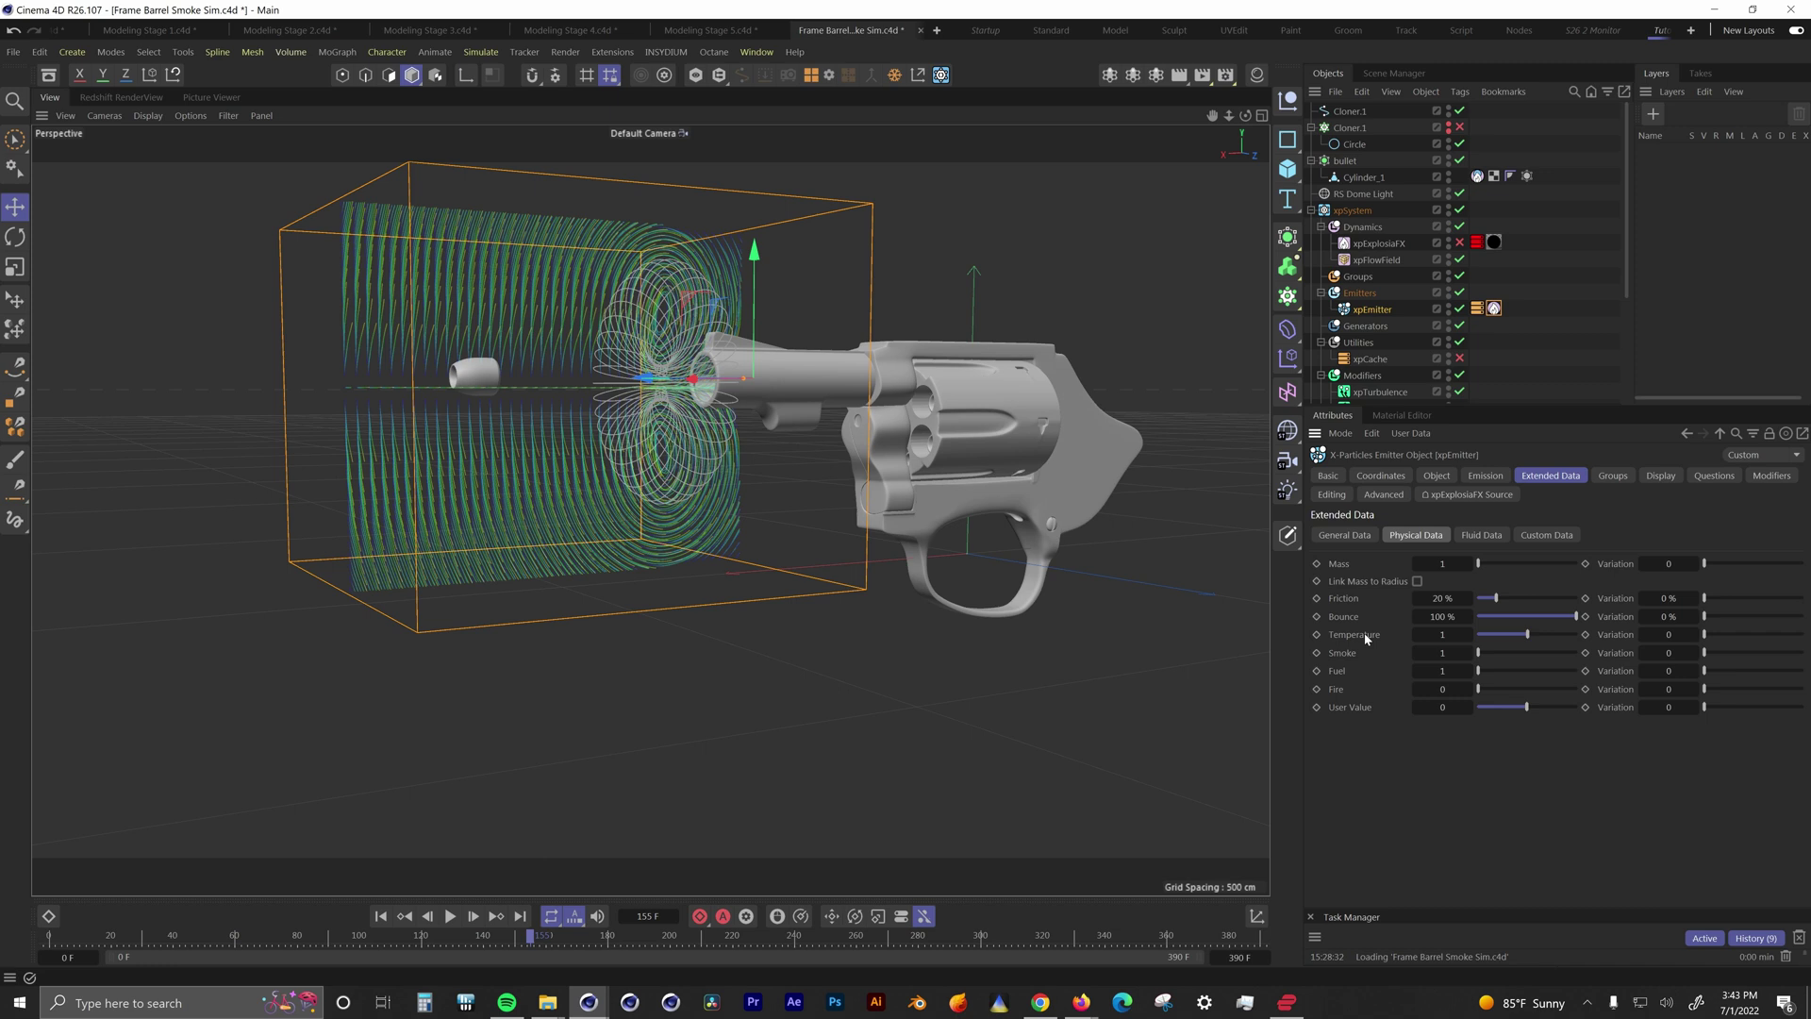
left_click(1477, 176)
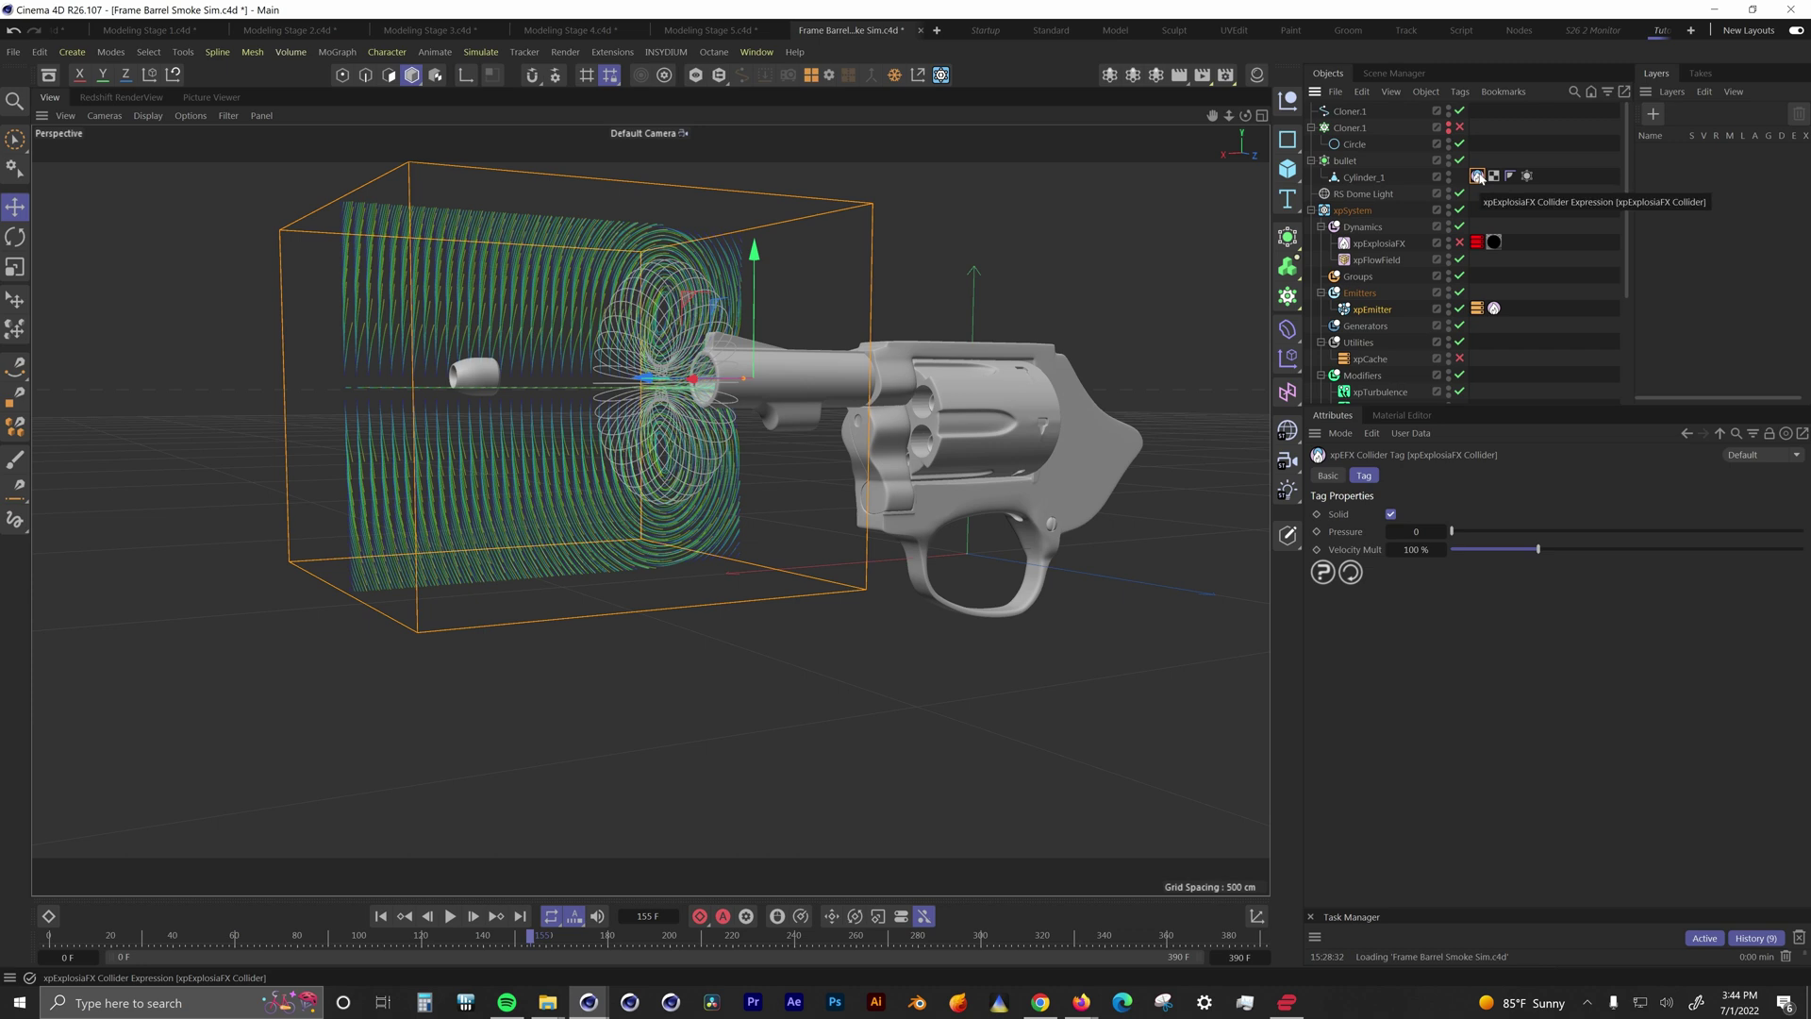
Step: Review the xpExplosiaFX simulation settings, including its dissipation section
left_click(1379, 243)
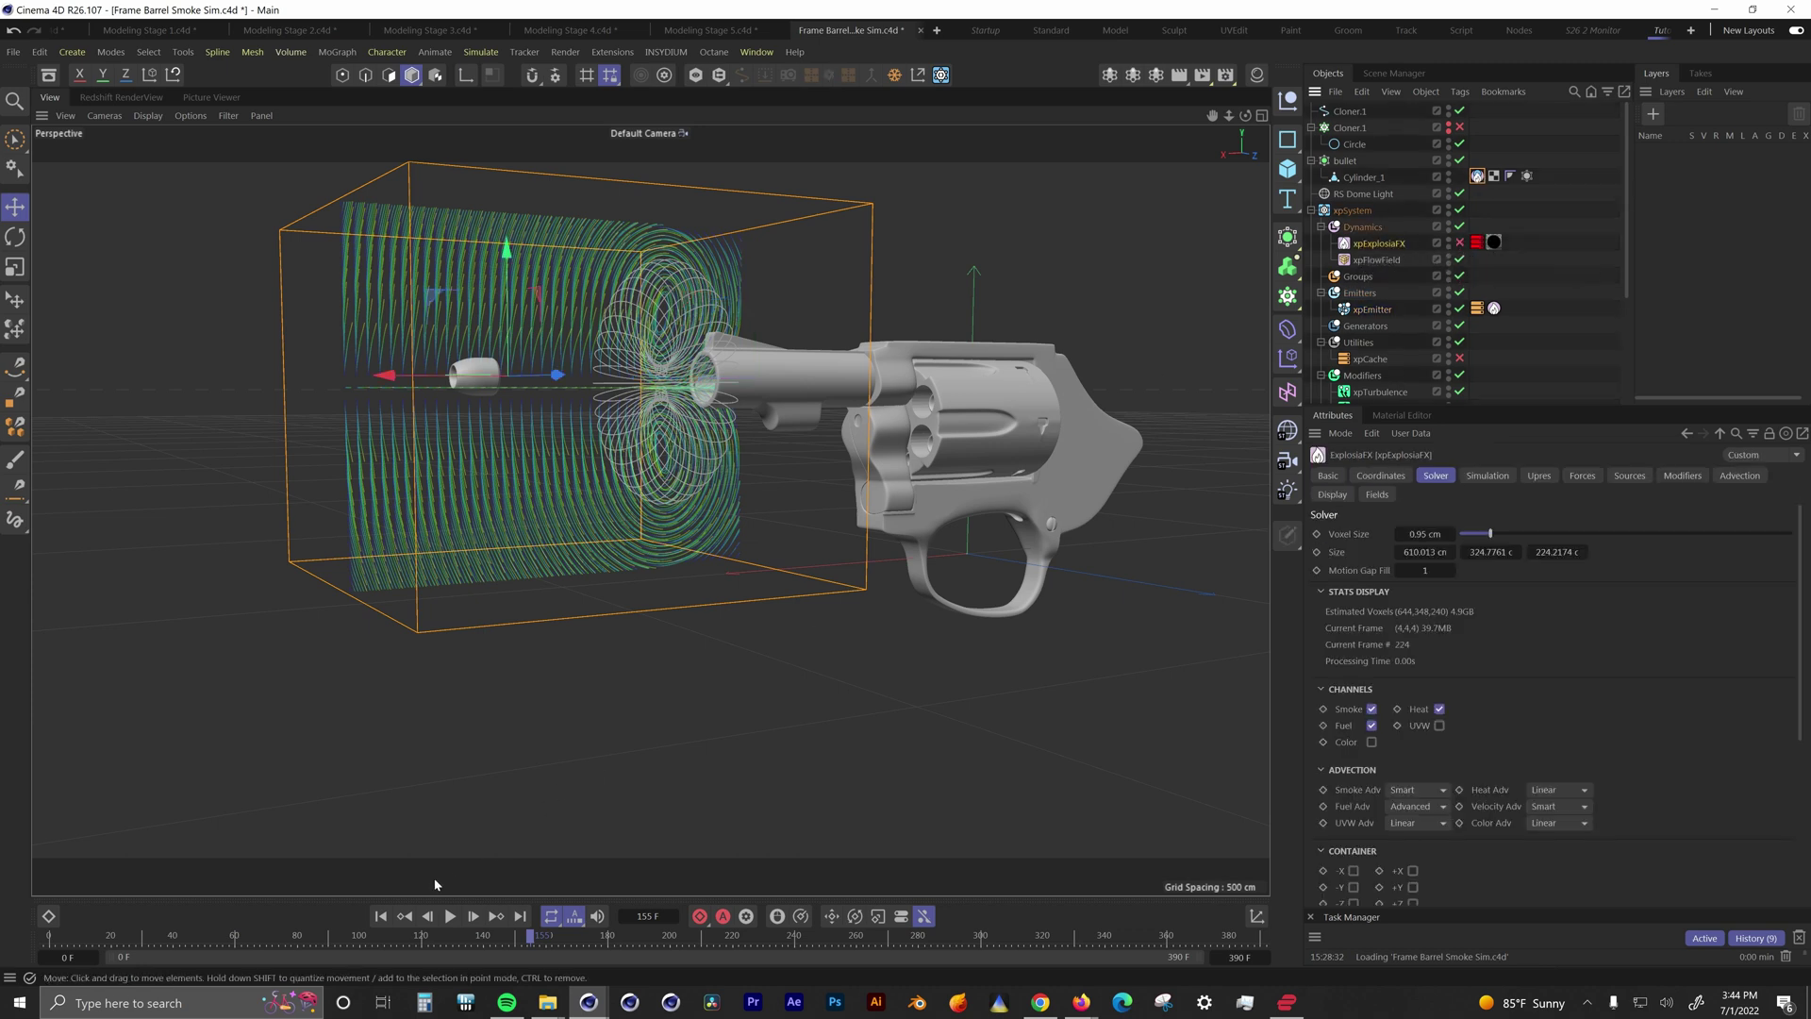
left_click(380, 915)
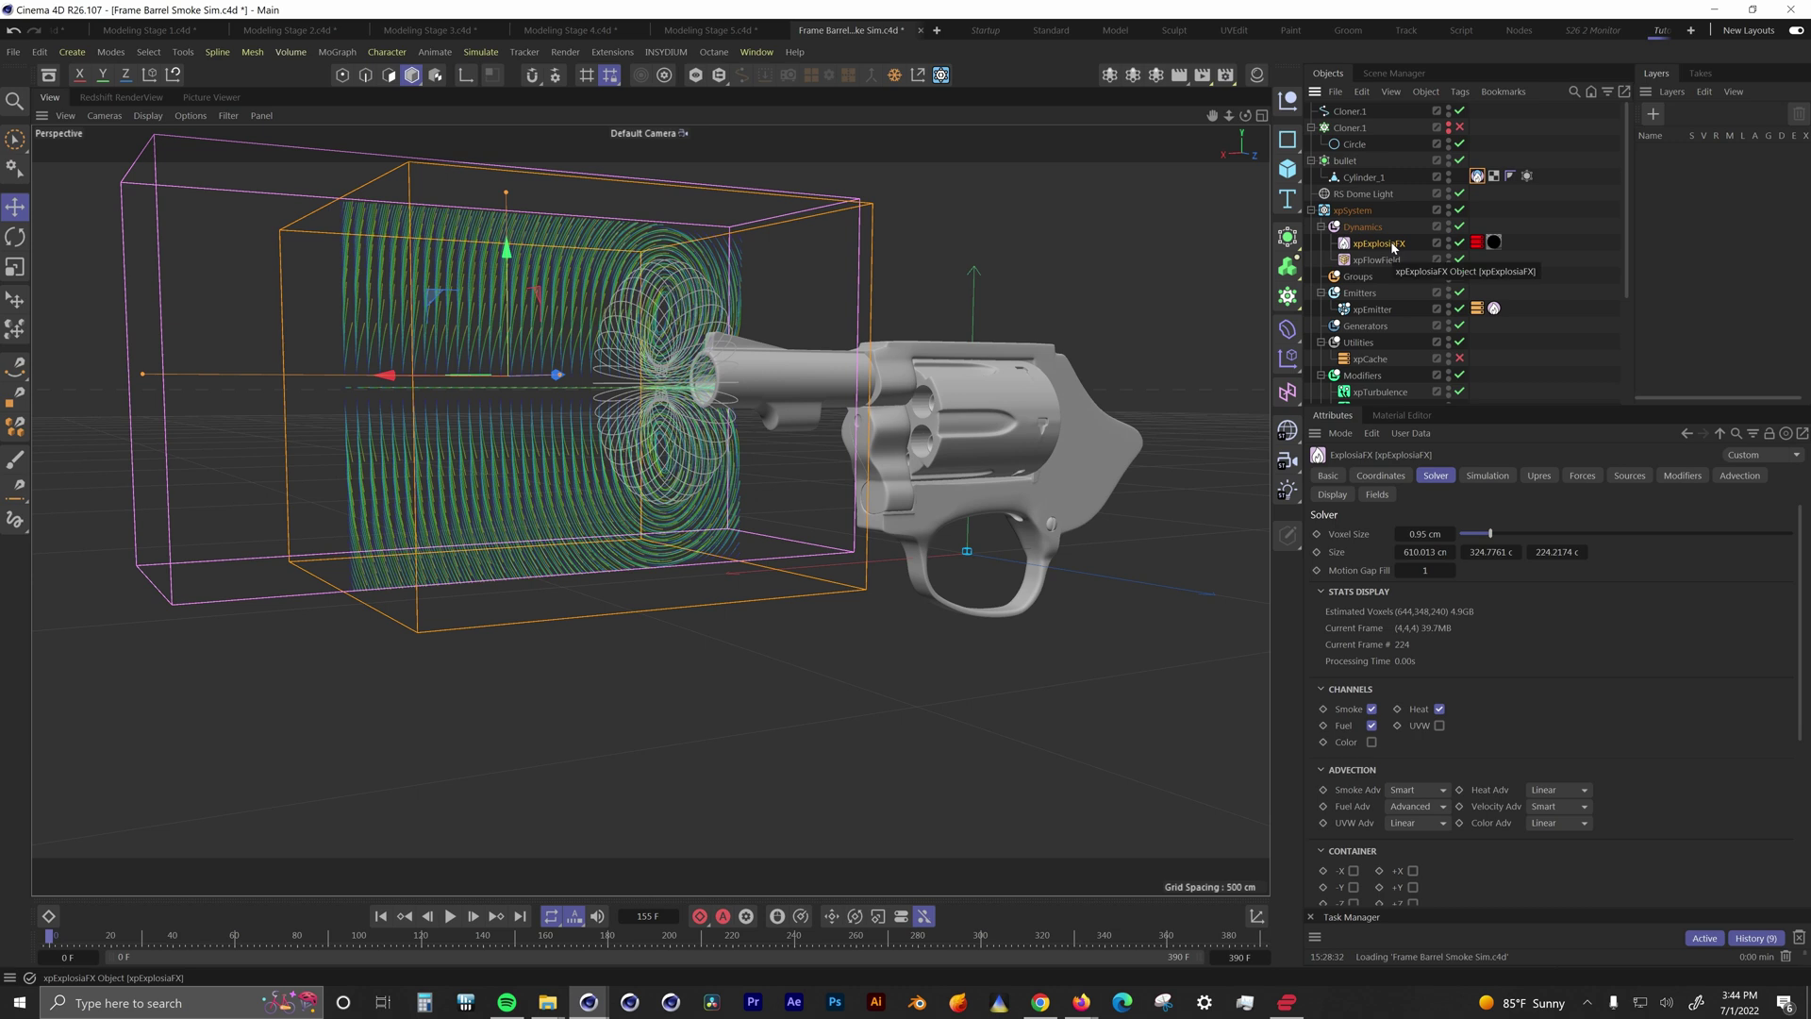
left_click(1487, 475)
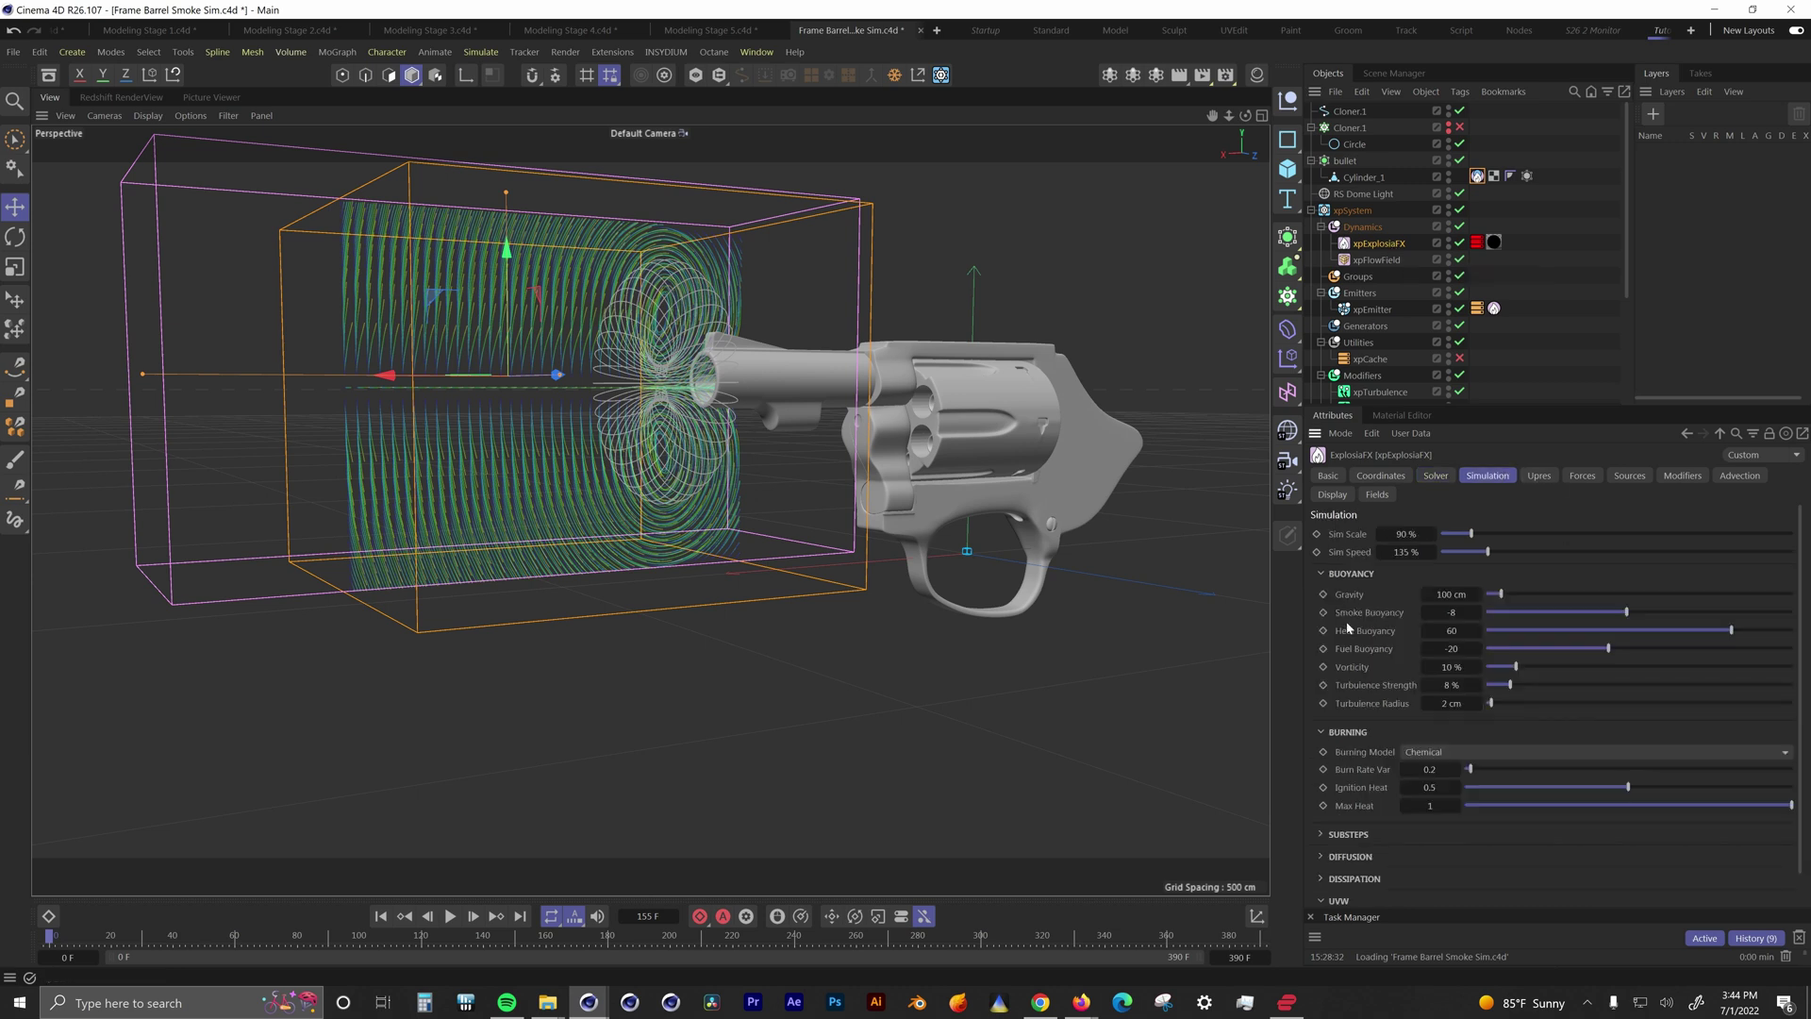
scroll(1347, 627, "down", 1)
left_click(1353, 843)
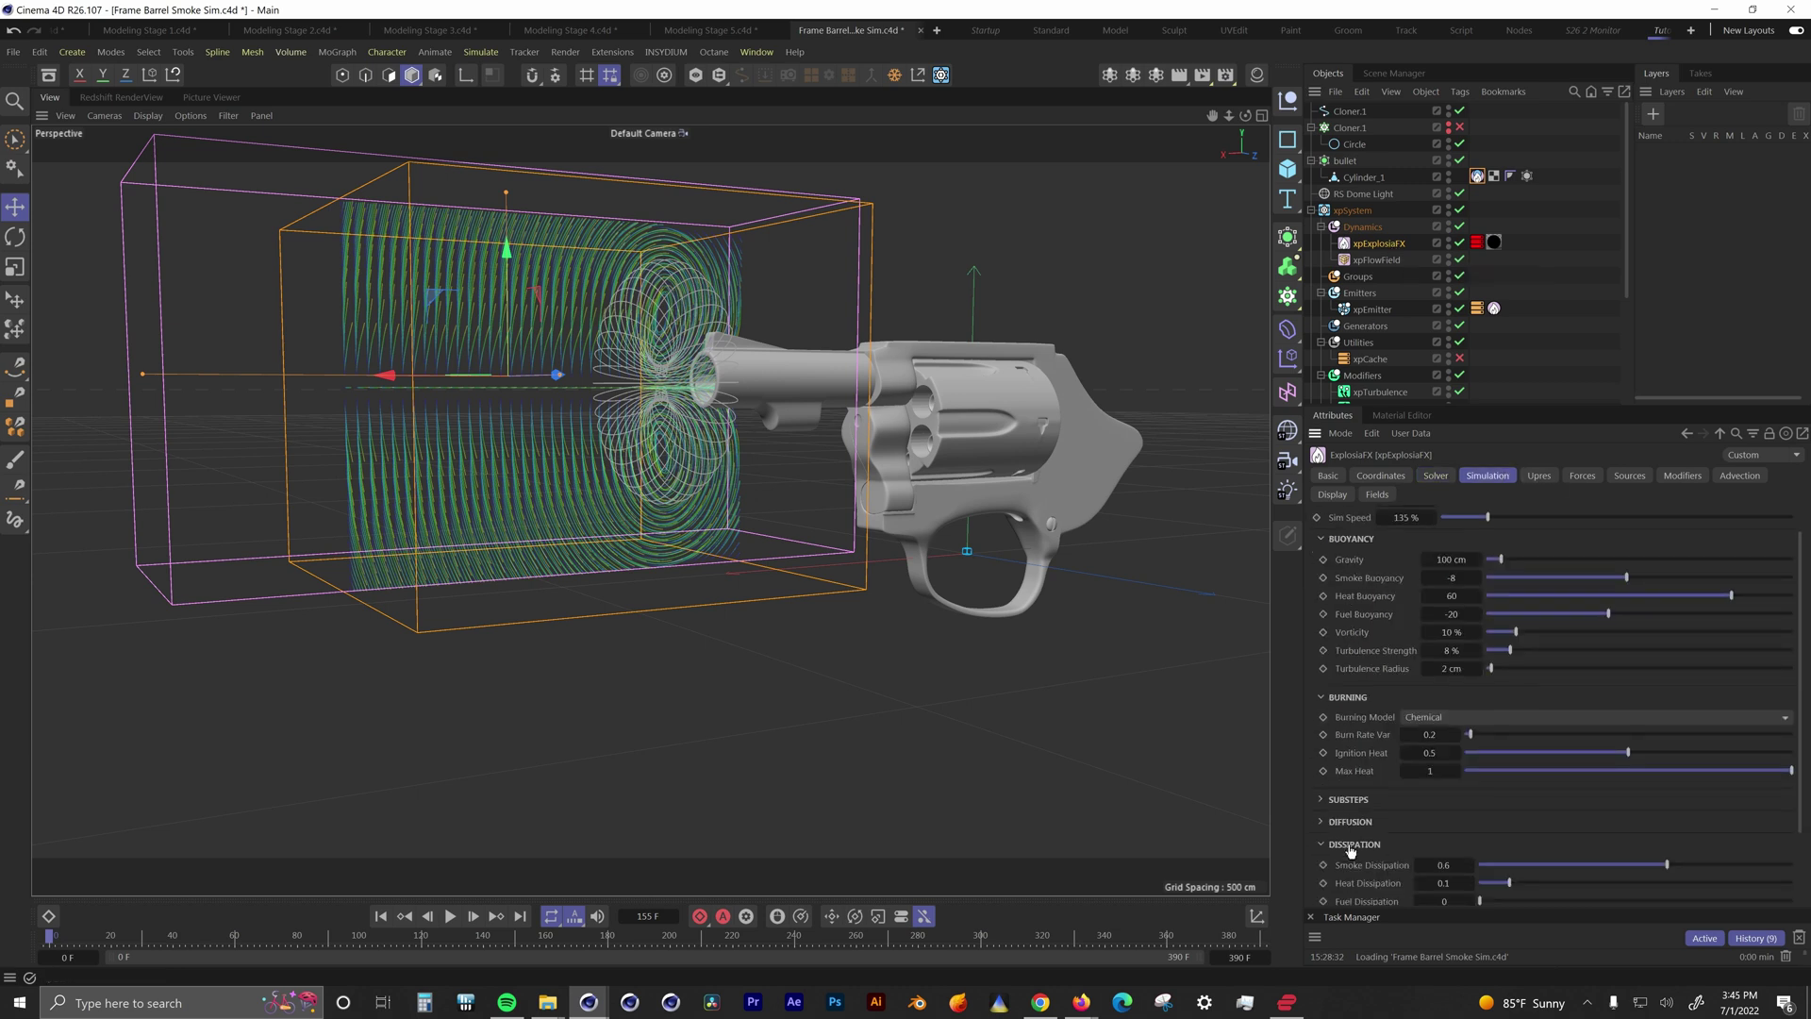
scroll(1357, 822, "down", 3)
scroll(1357, 817, "up", 4)
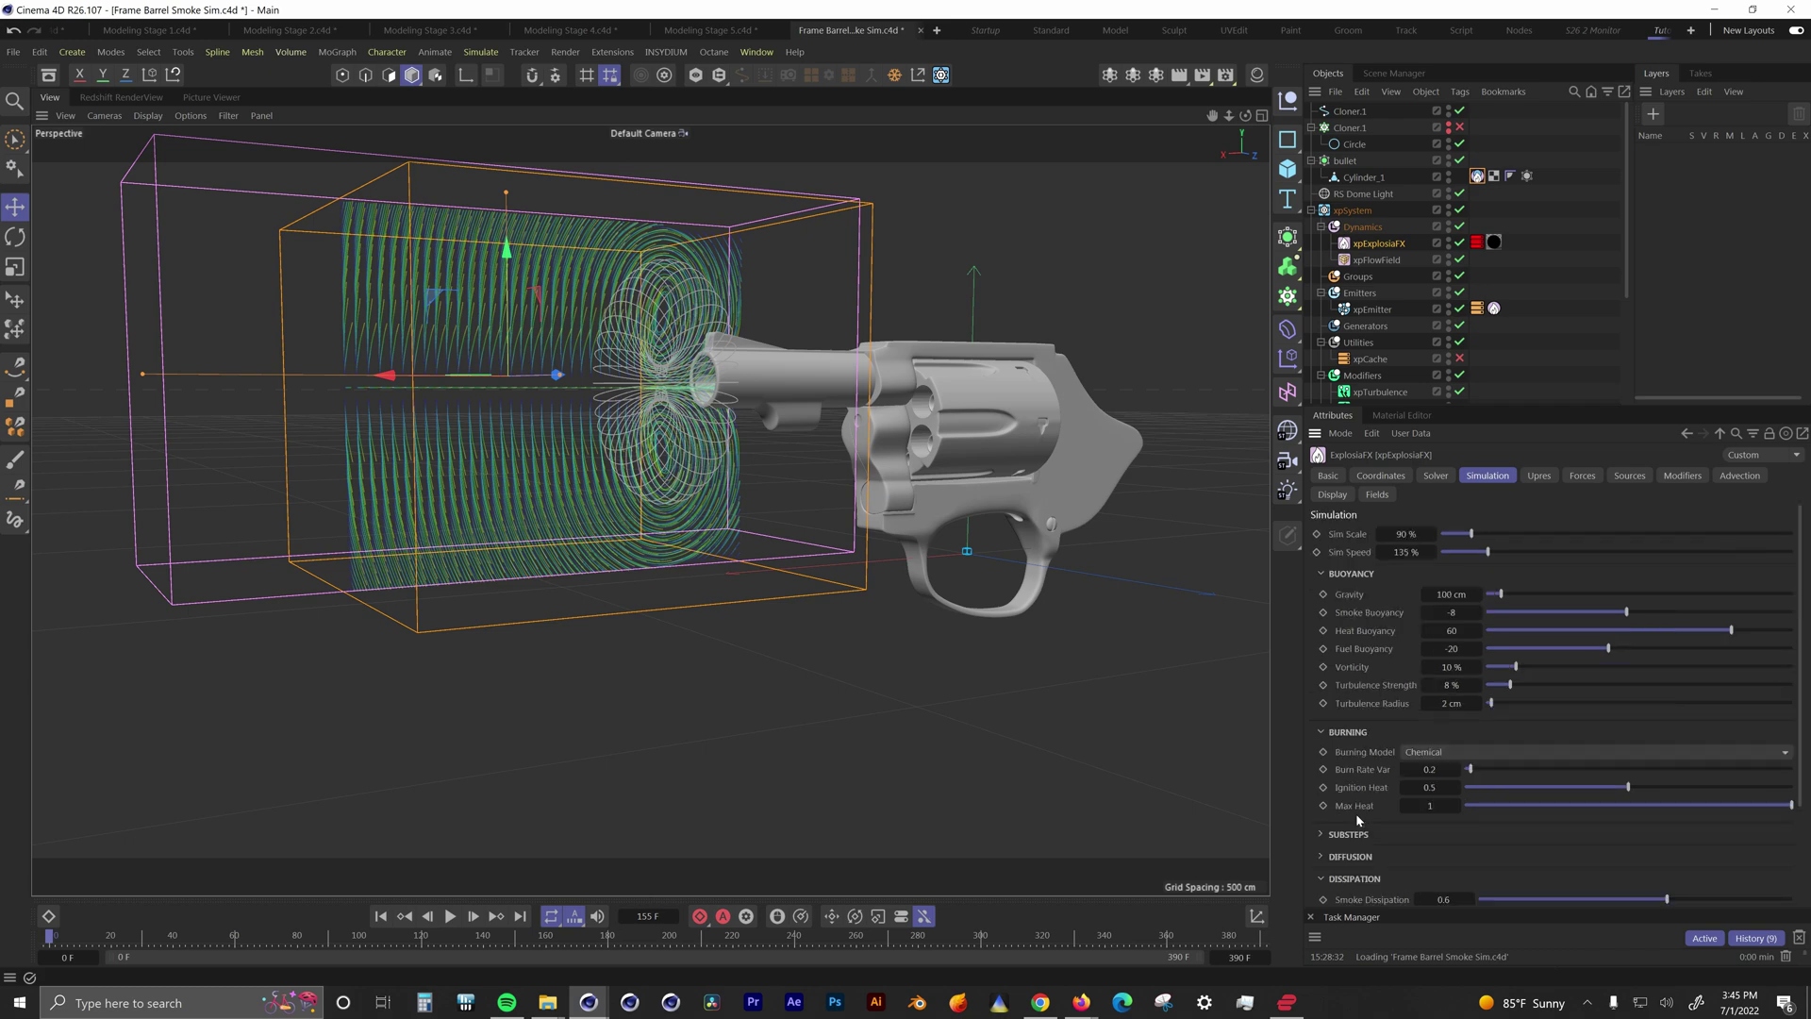
Step: Enable xpCache, play the cached smoke, and hide xpFlowField and Cloner.1 in the viewport
left_click(1370, 359)
left_click(1459, 358)
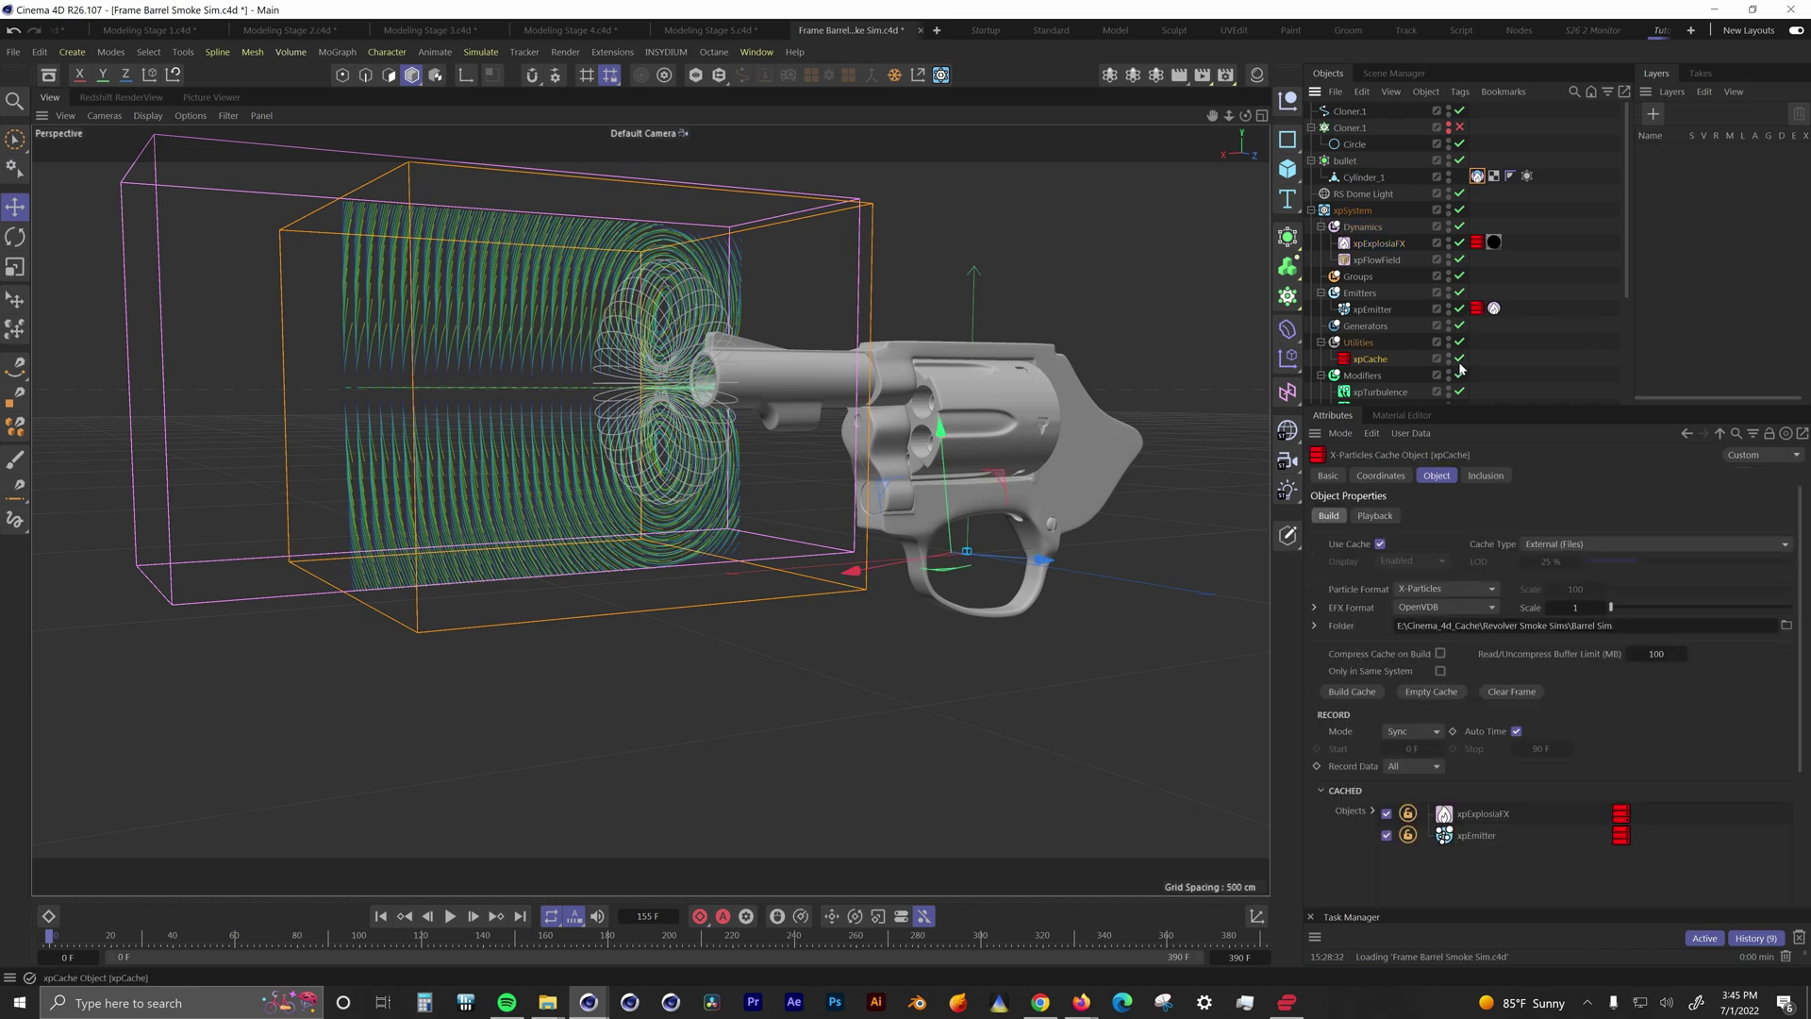
left_click(448, 920)
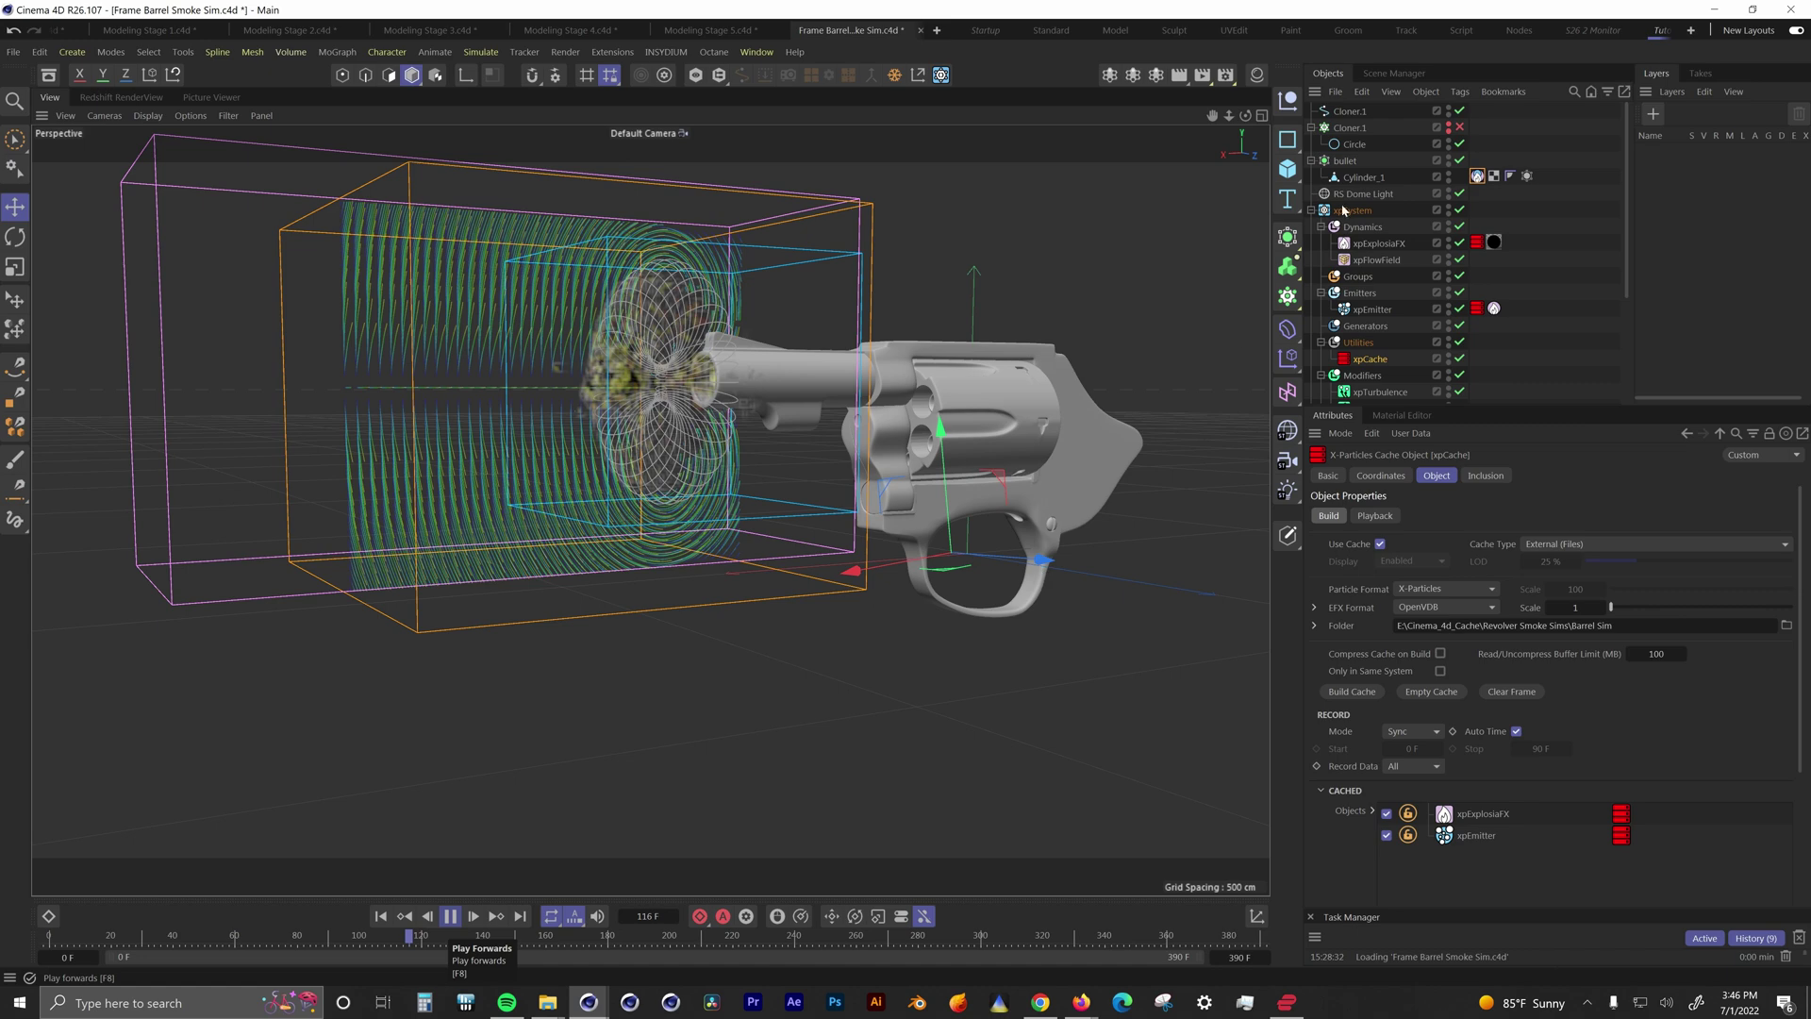
left_click(1449, 257)
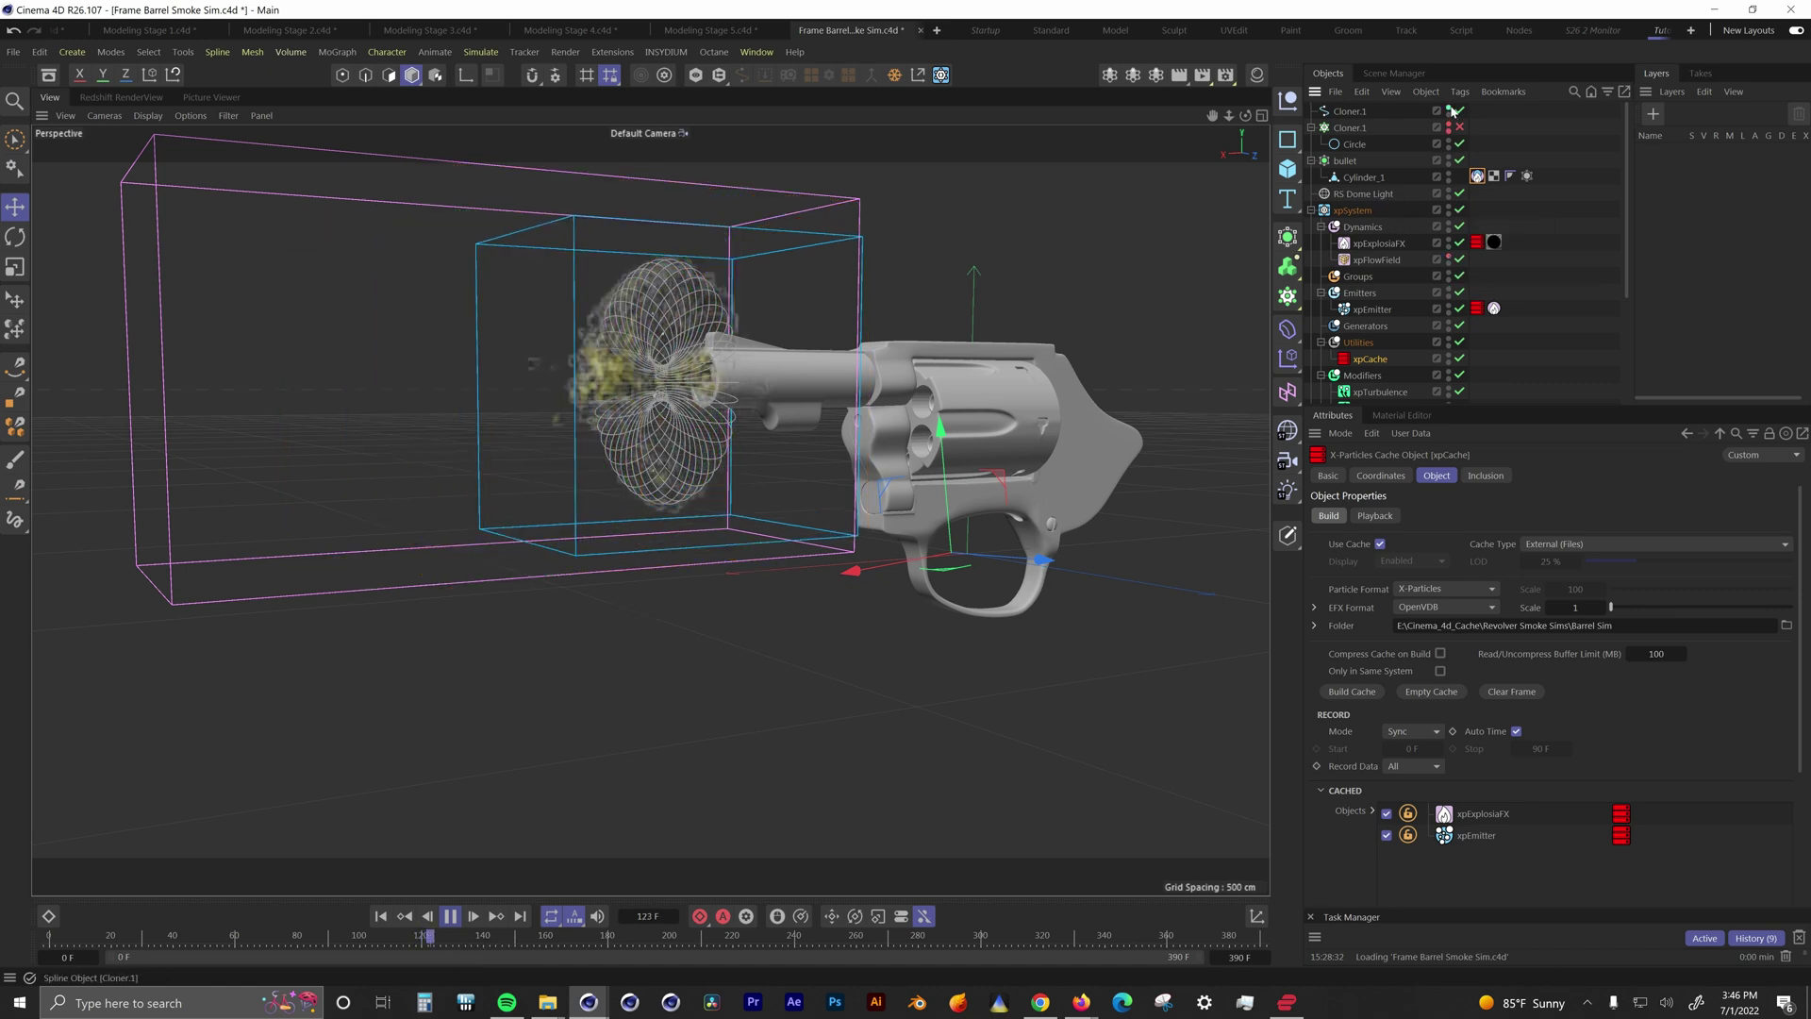
left_click(1449, 111)
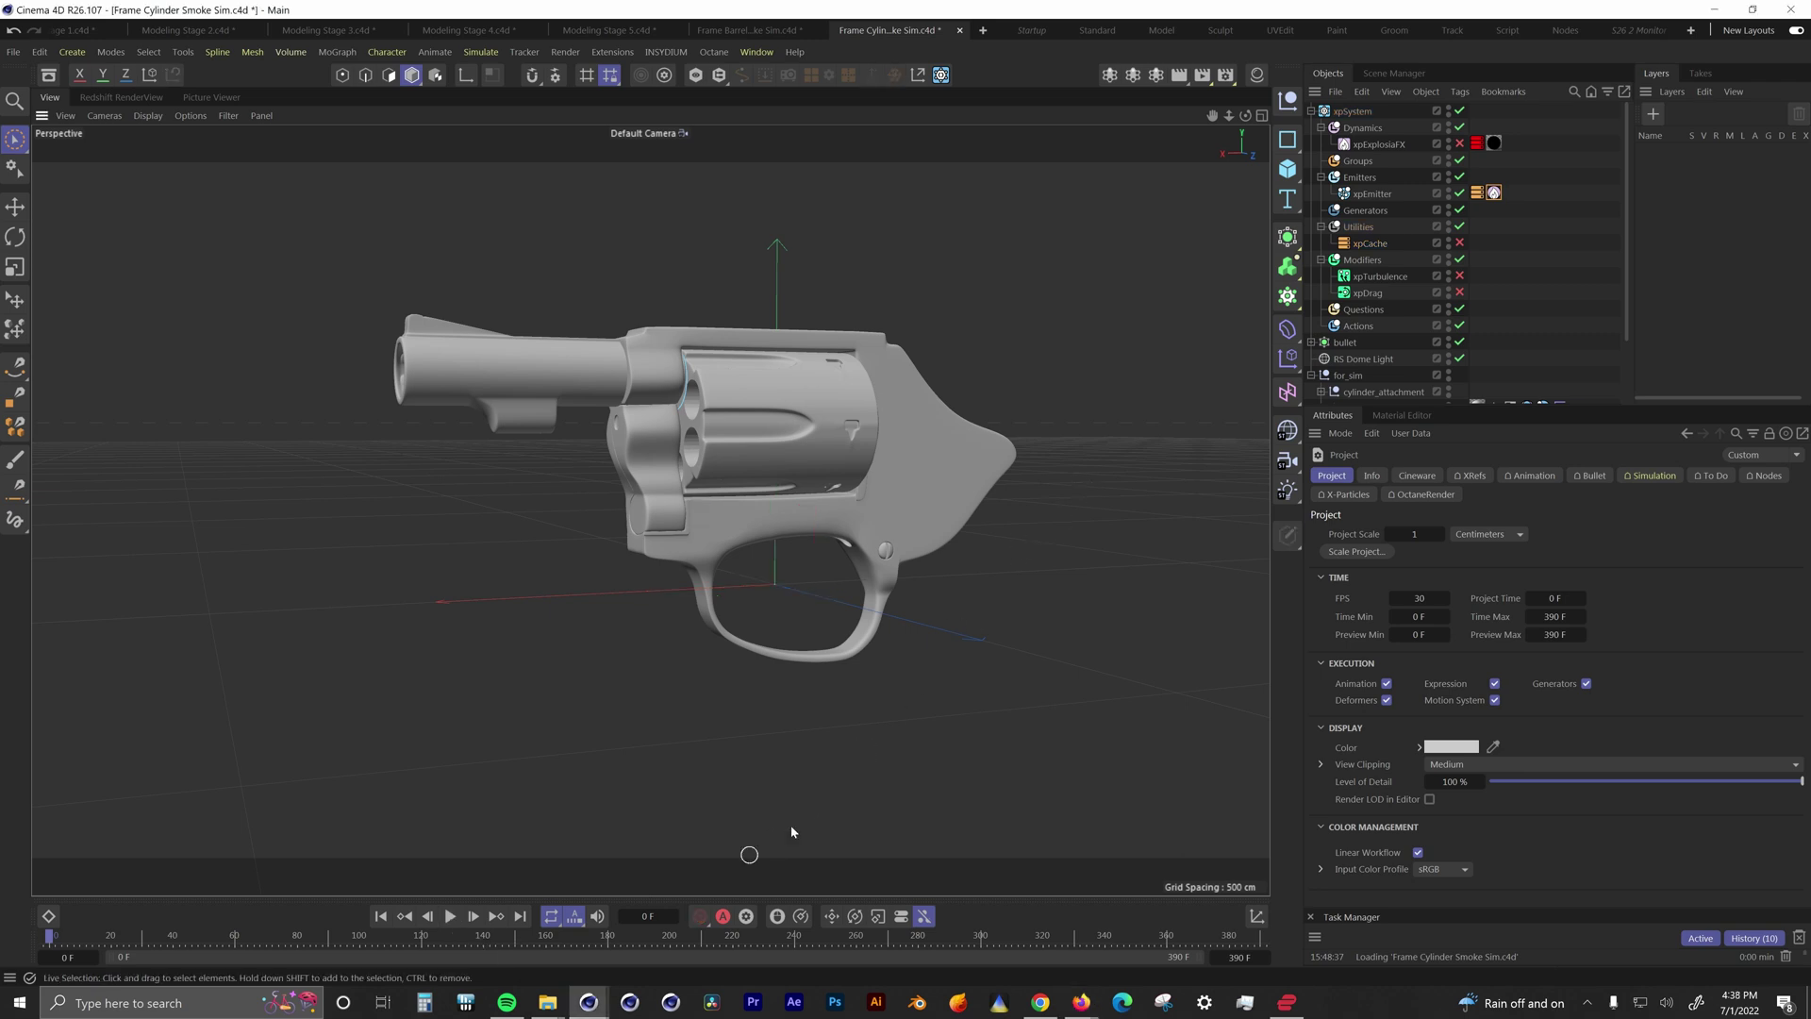
Step: Inspect the xpEmitter's emission settings and briefly play the particle simulation
left_click(1373, 195)
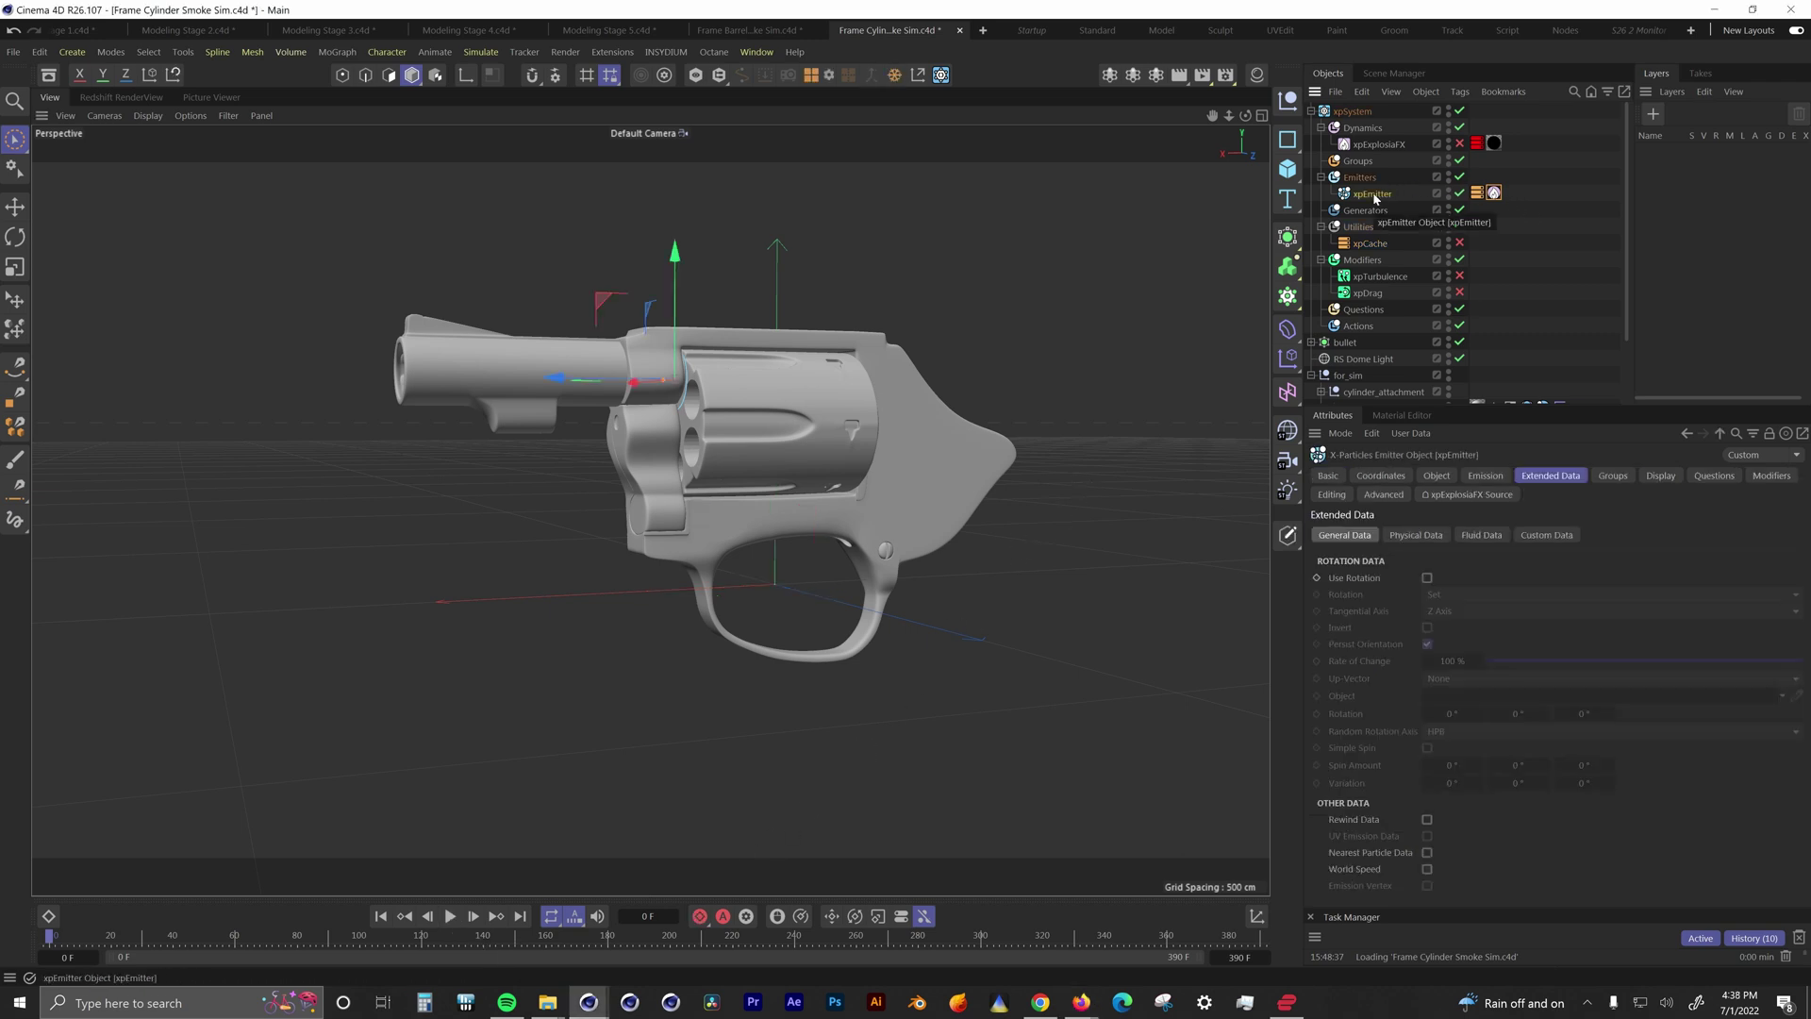
left_click(1496, 474)
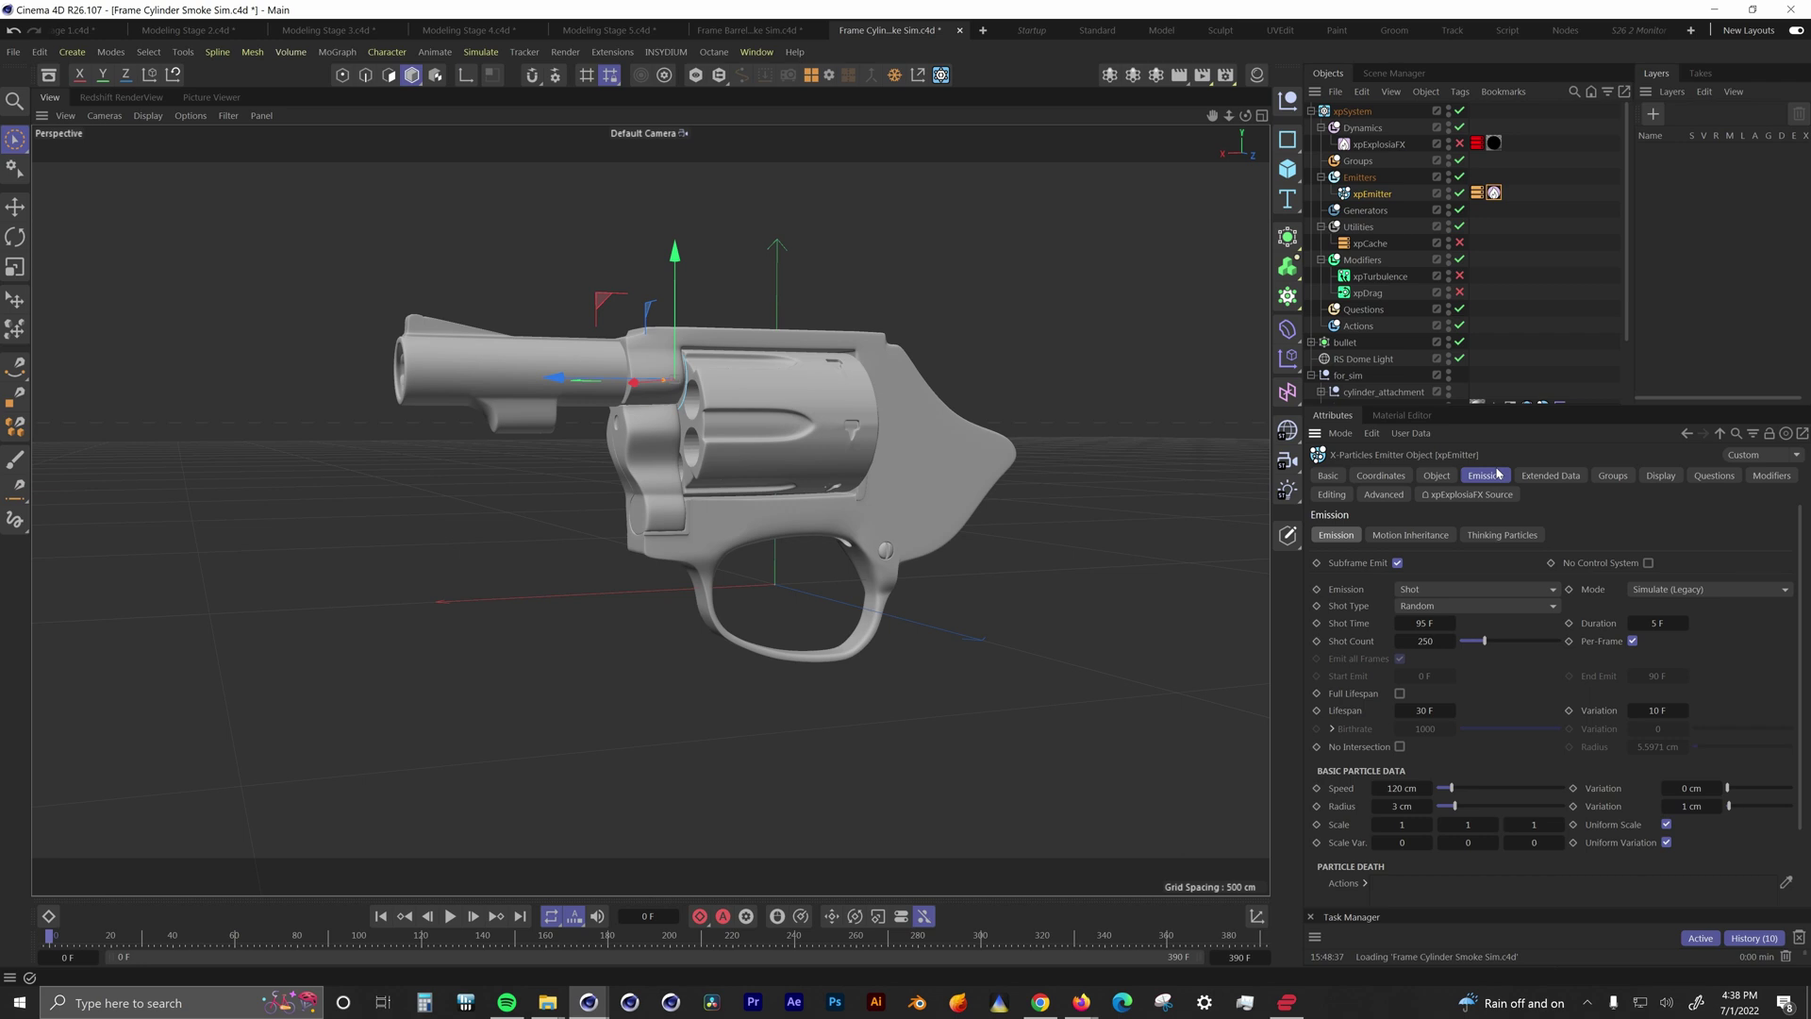
left_click(453, 917)
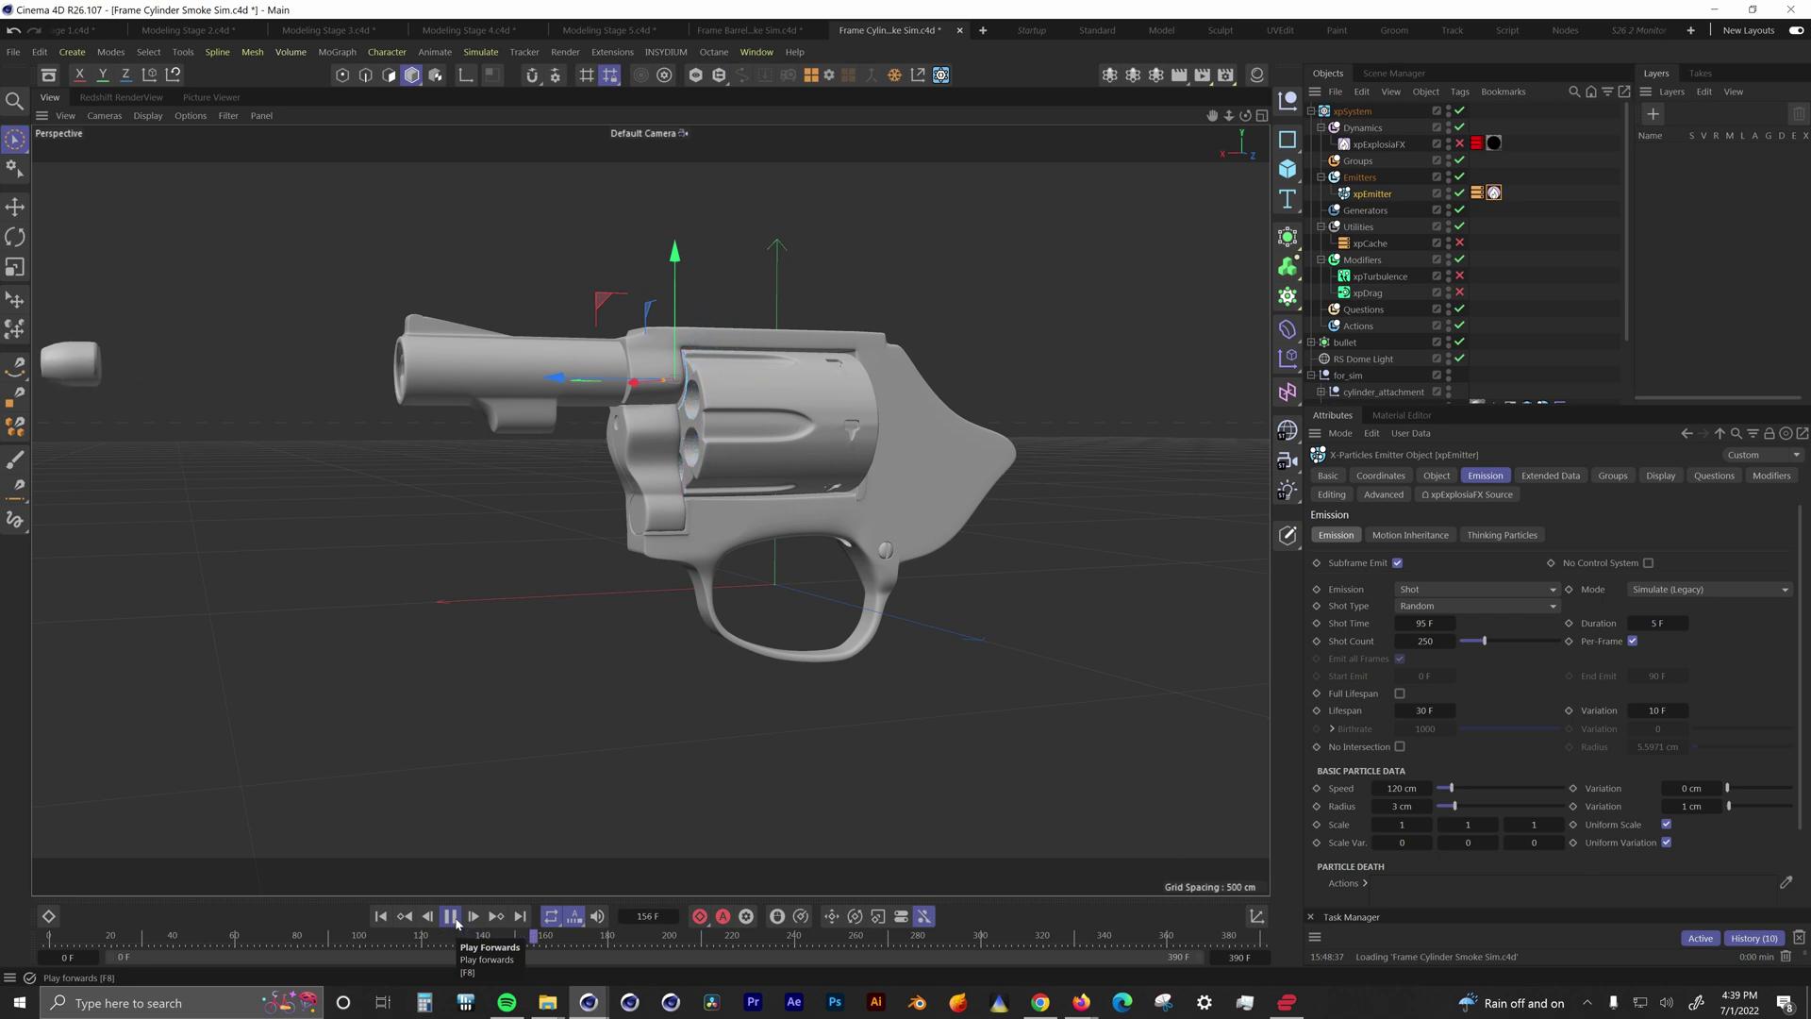
left_click(454, 918)
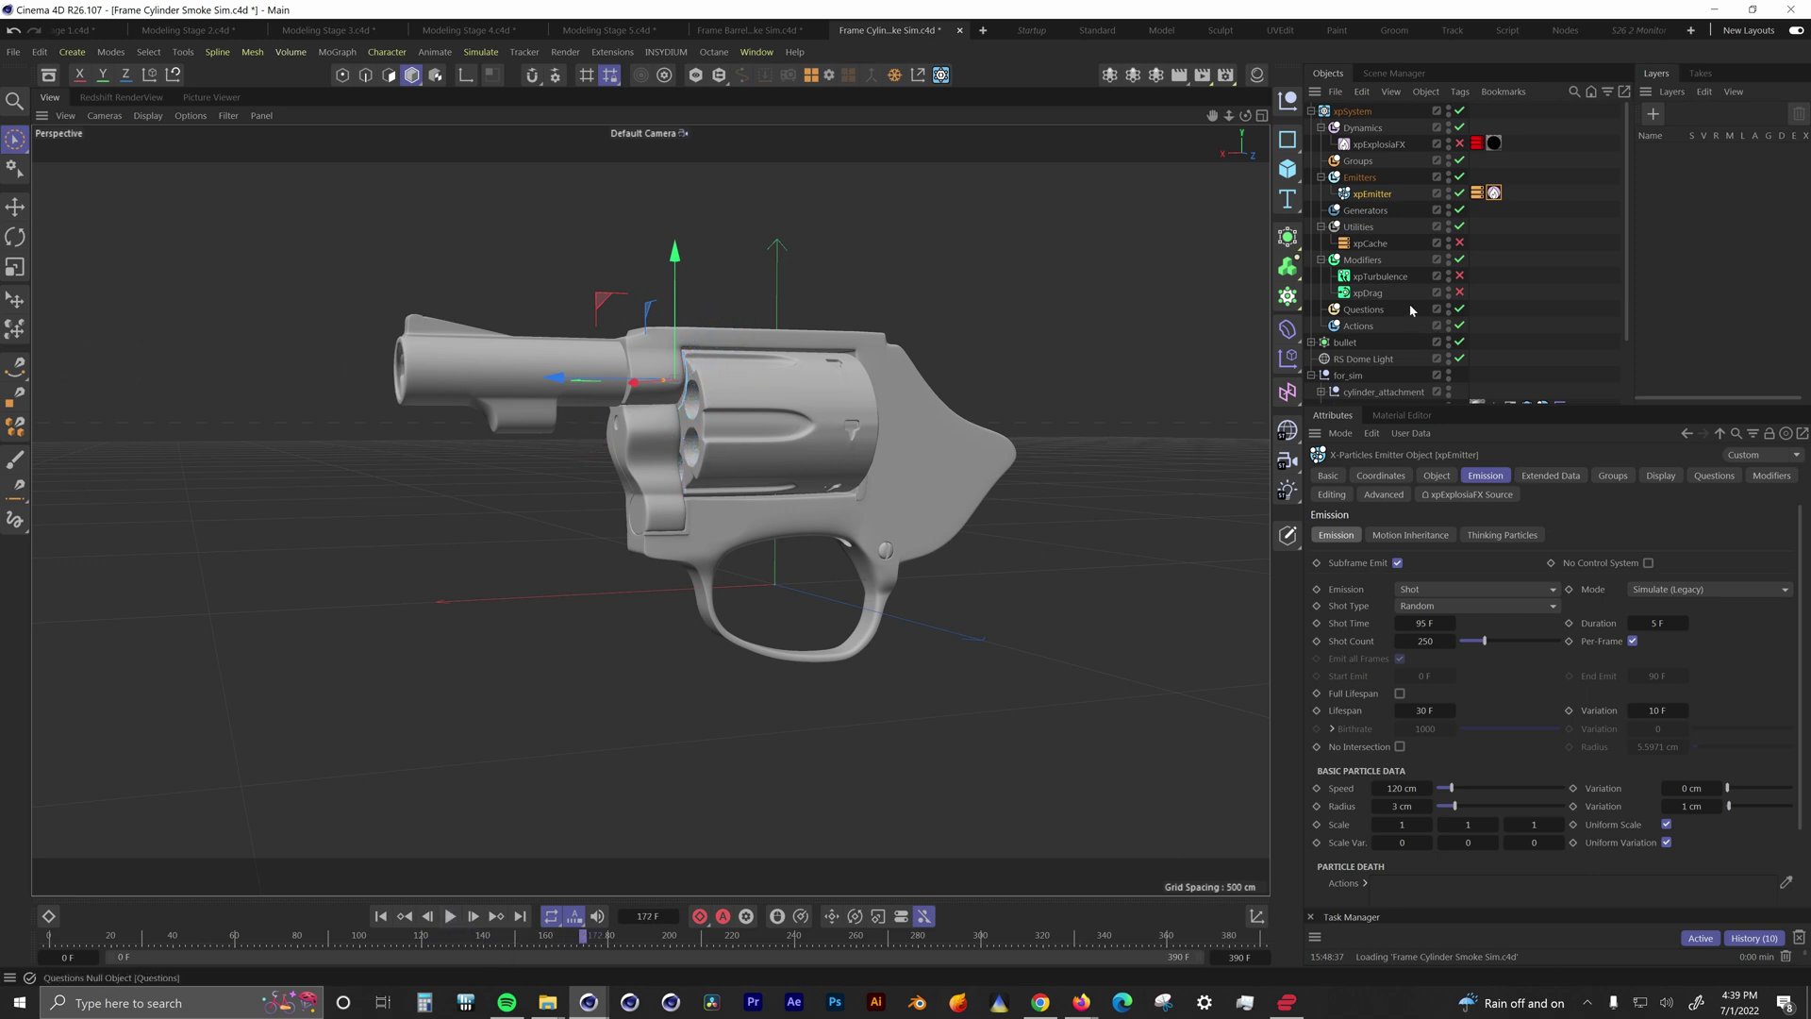
Step: Enable xpDrag and replay the simulation from the start to frame 185
left_click(1368, 293)
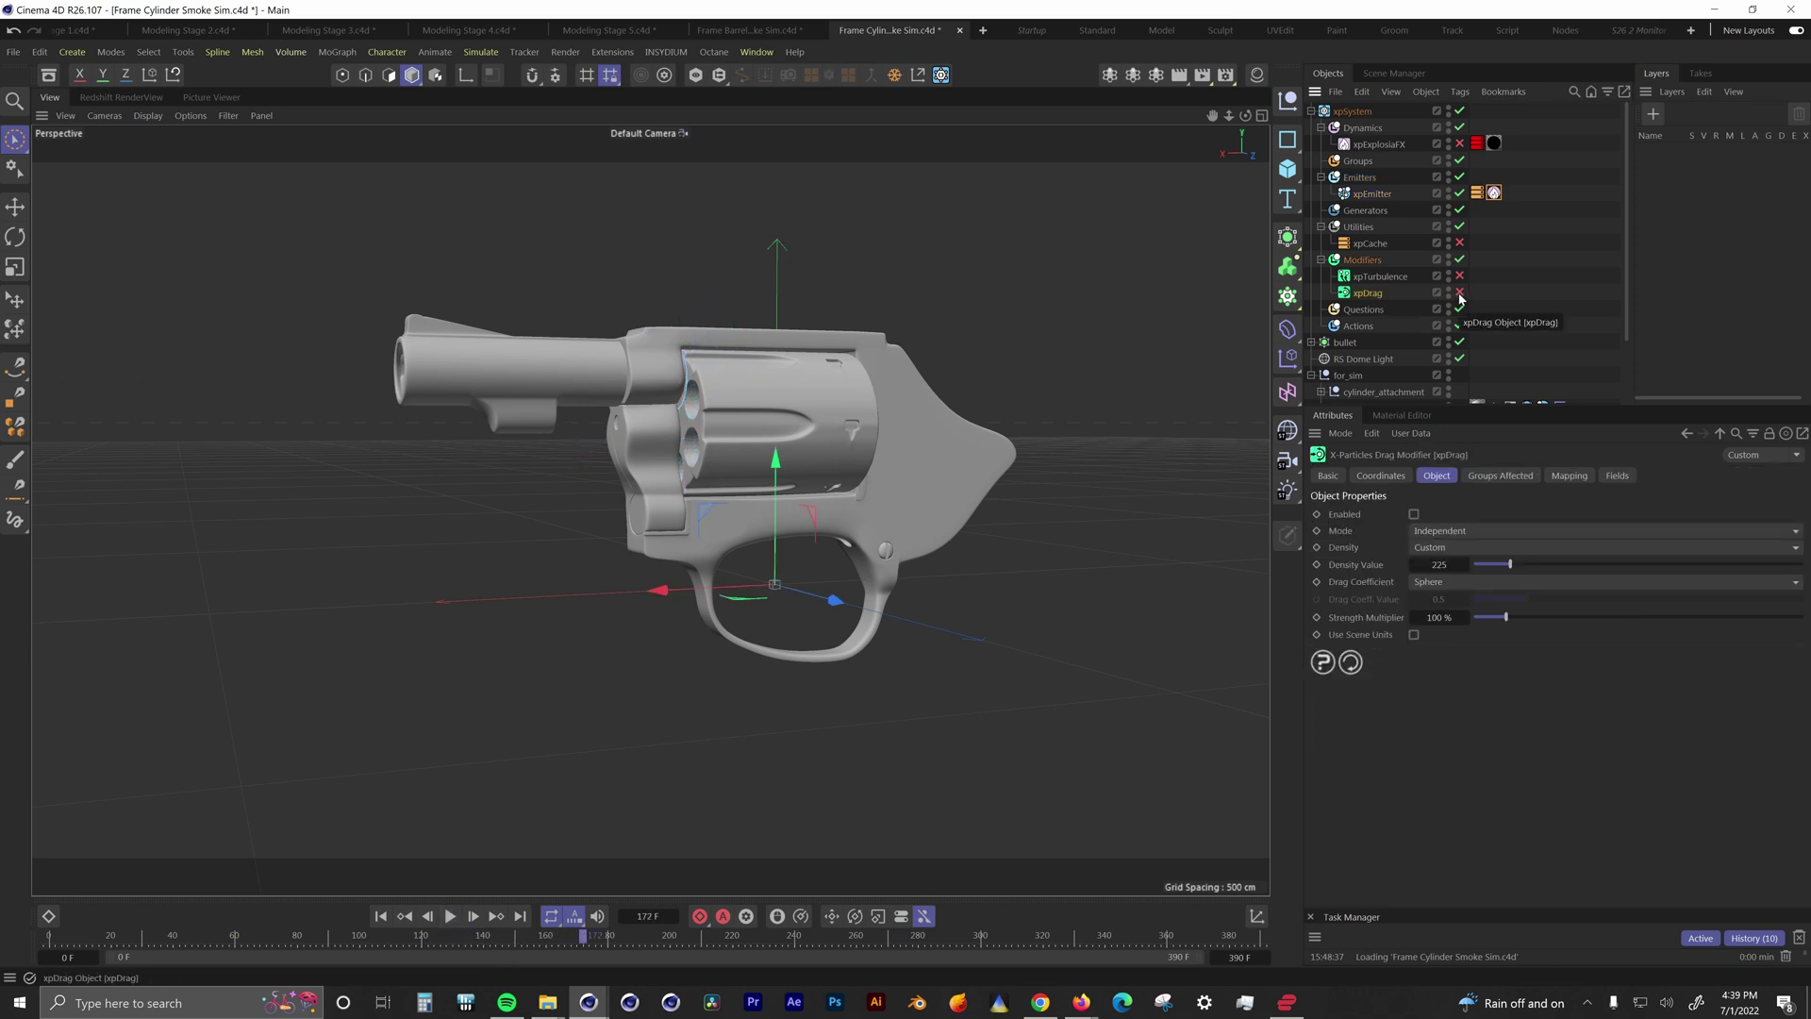
left_click(1460, 293)
left_click(381, 915)
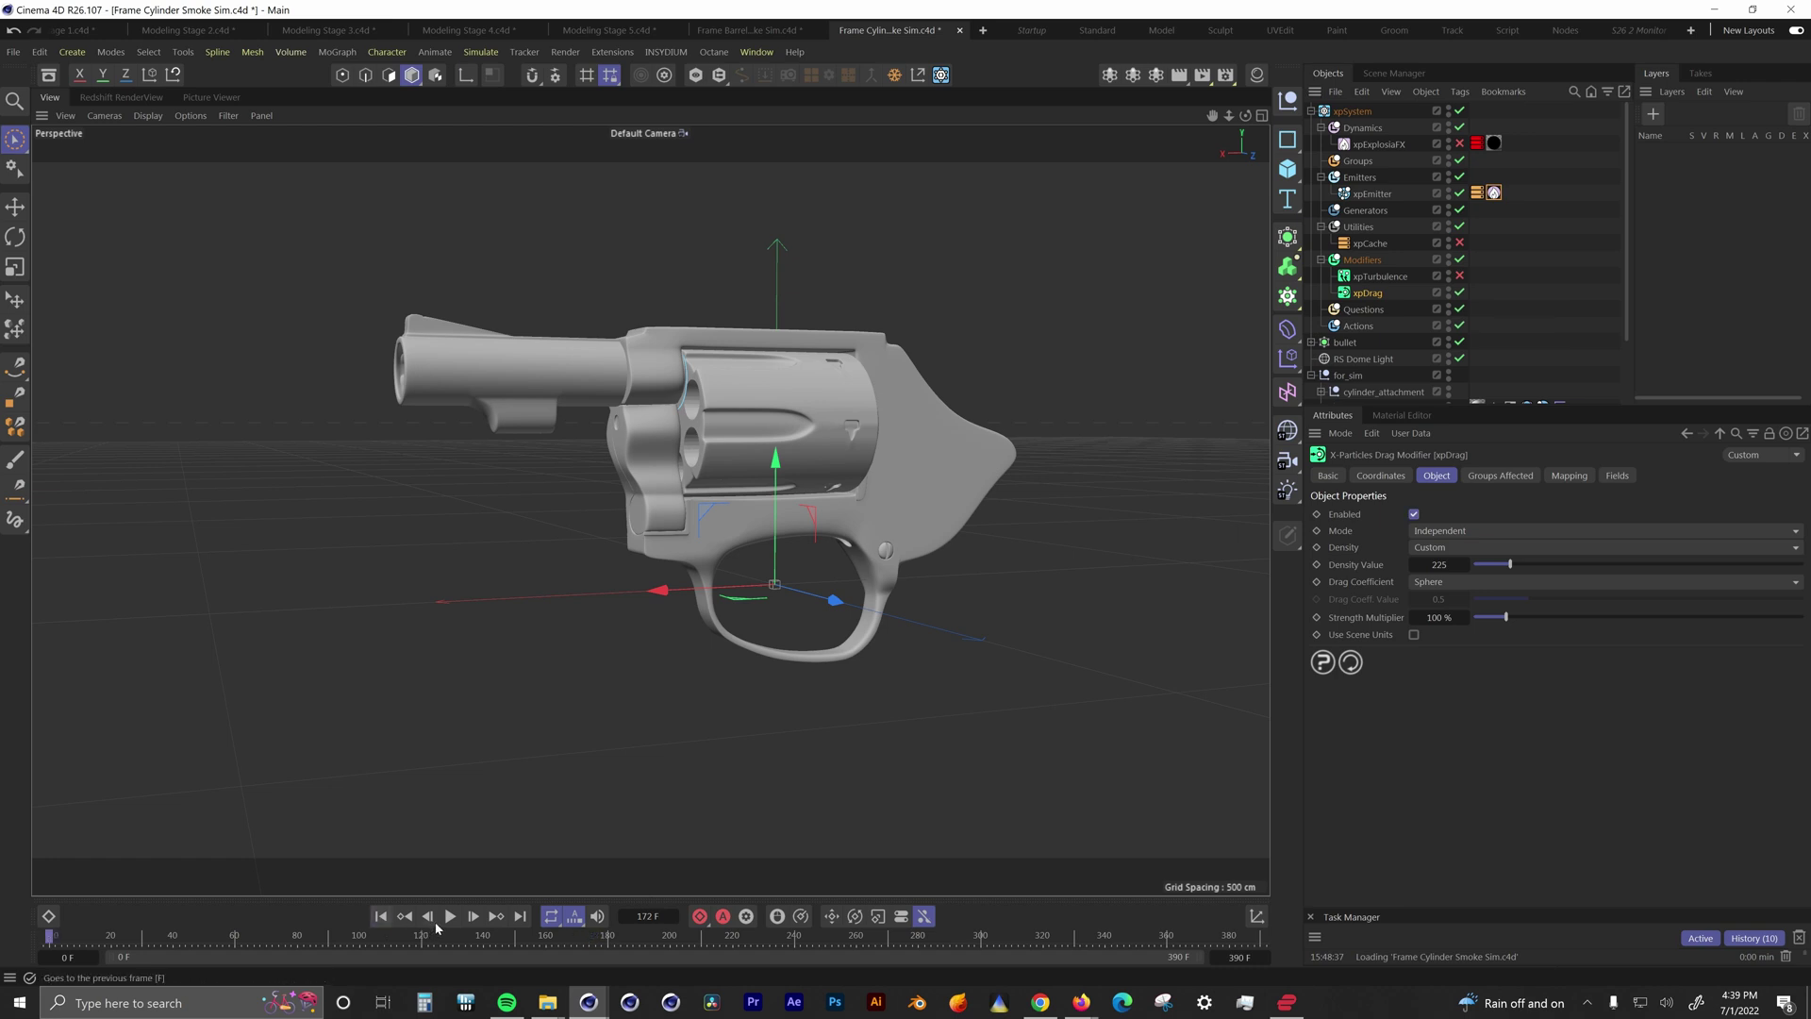
left_click(450, 916)
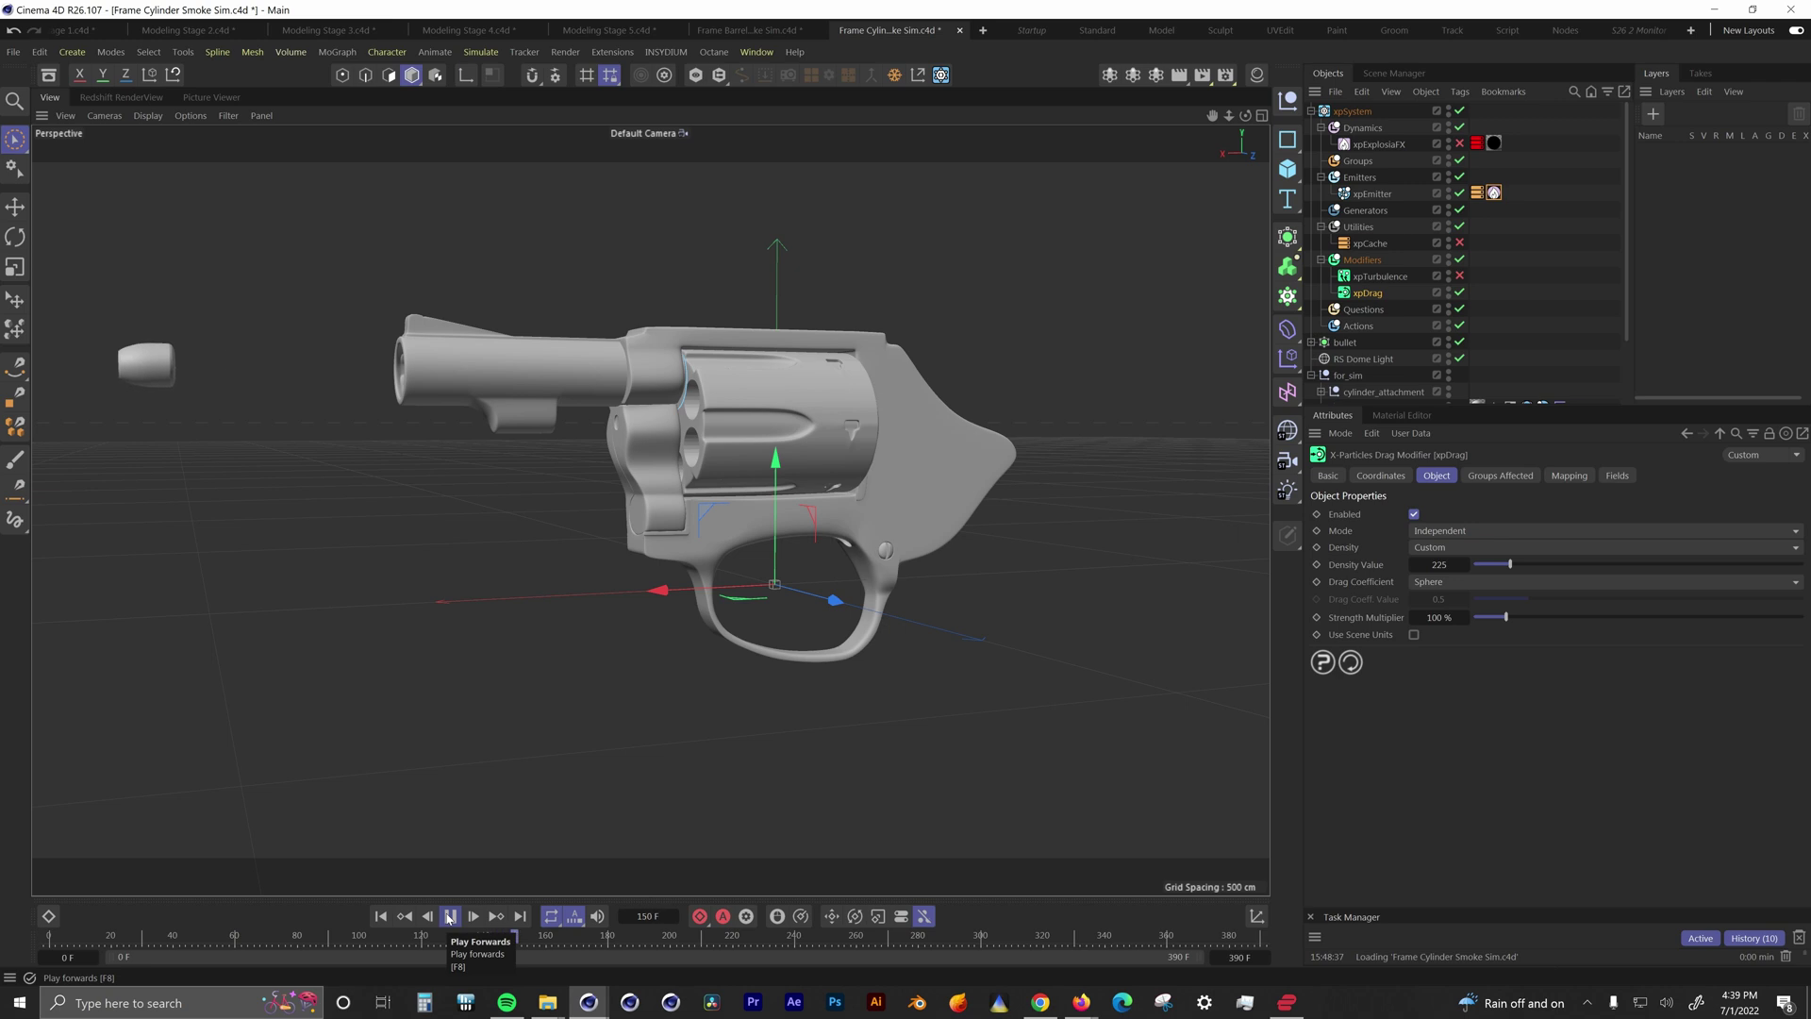
left_click(450, 915)
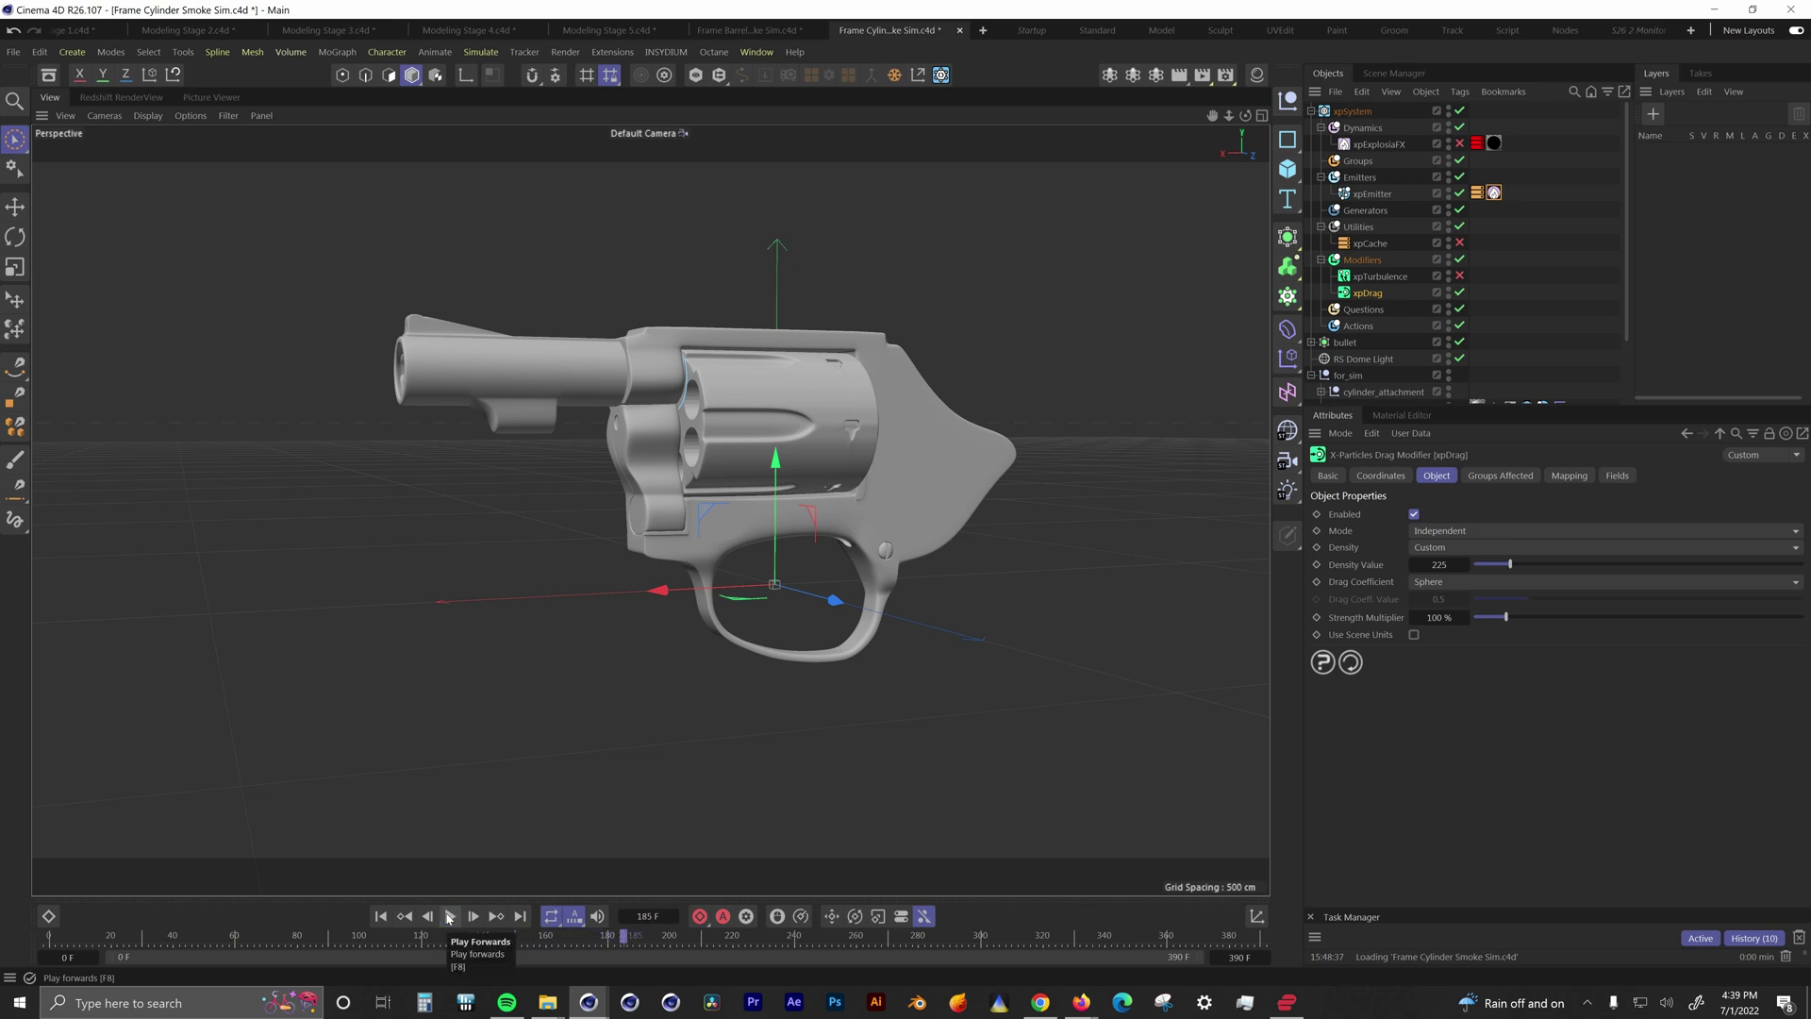
Step: Enable xpTurbulence, then inspect its settings, the emitter's source tag and Physical Data
left_click(1460, 275)
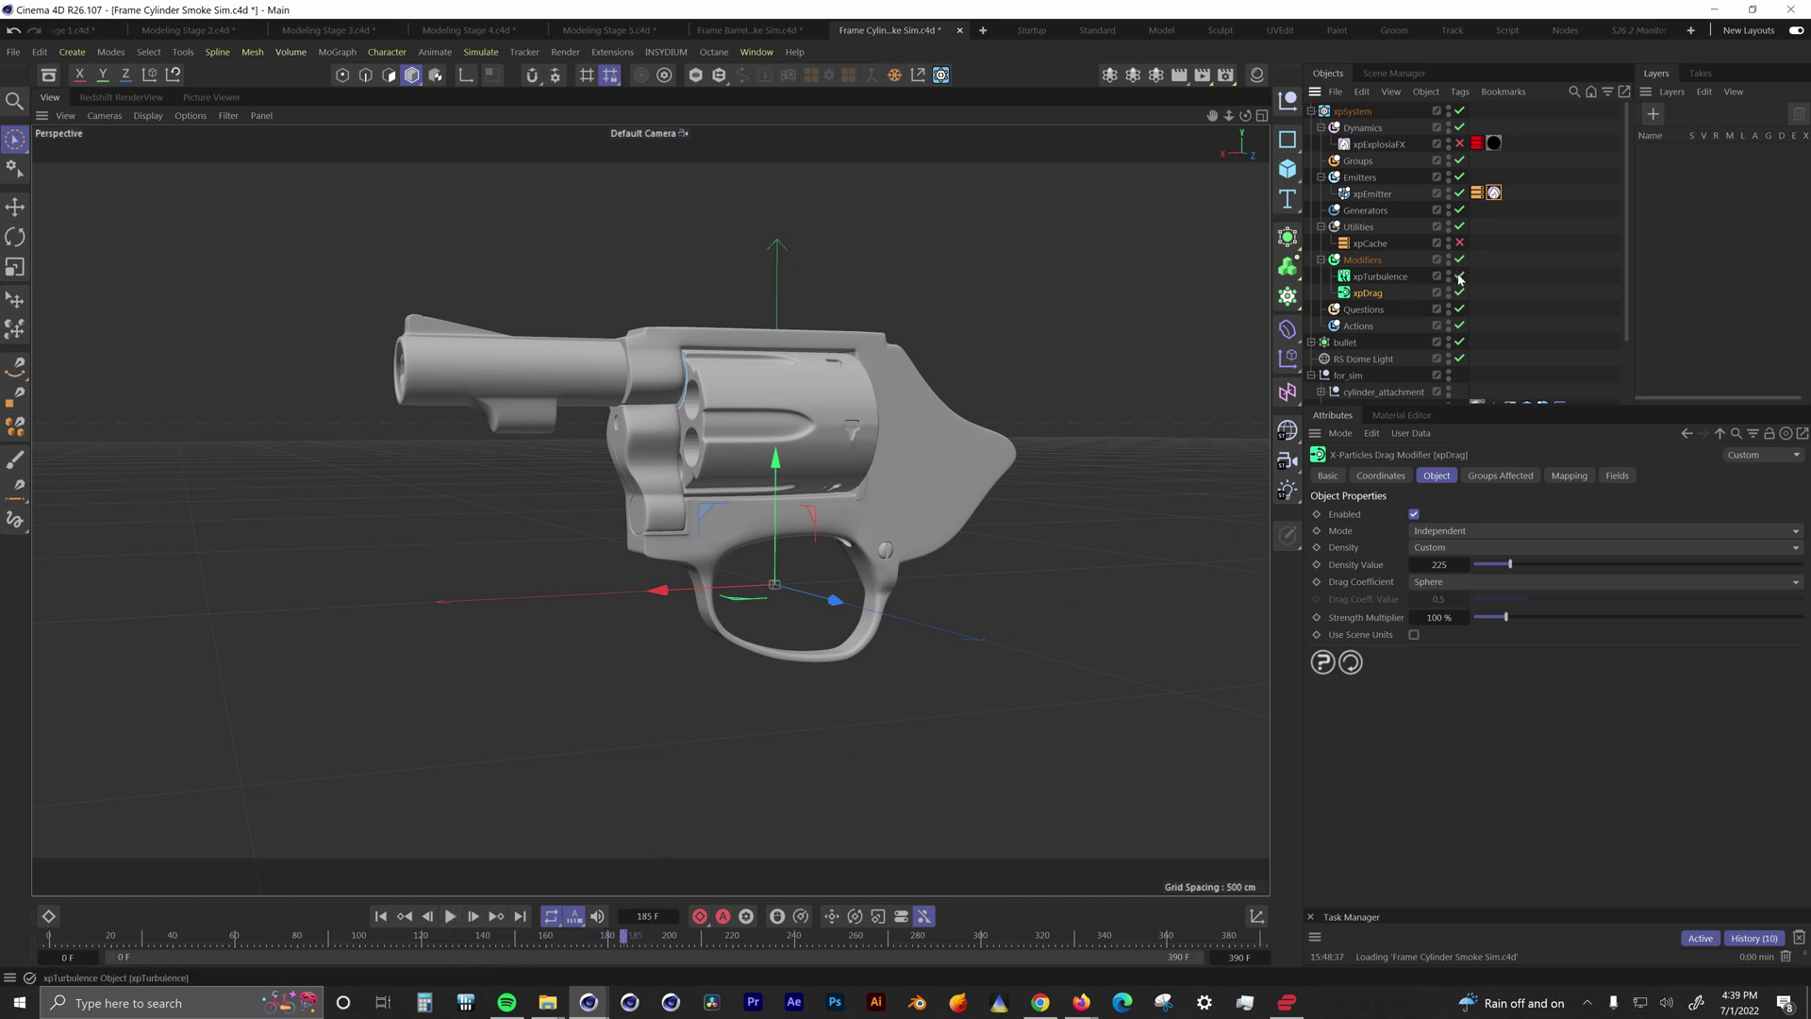
left_click(1380, 279)
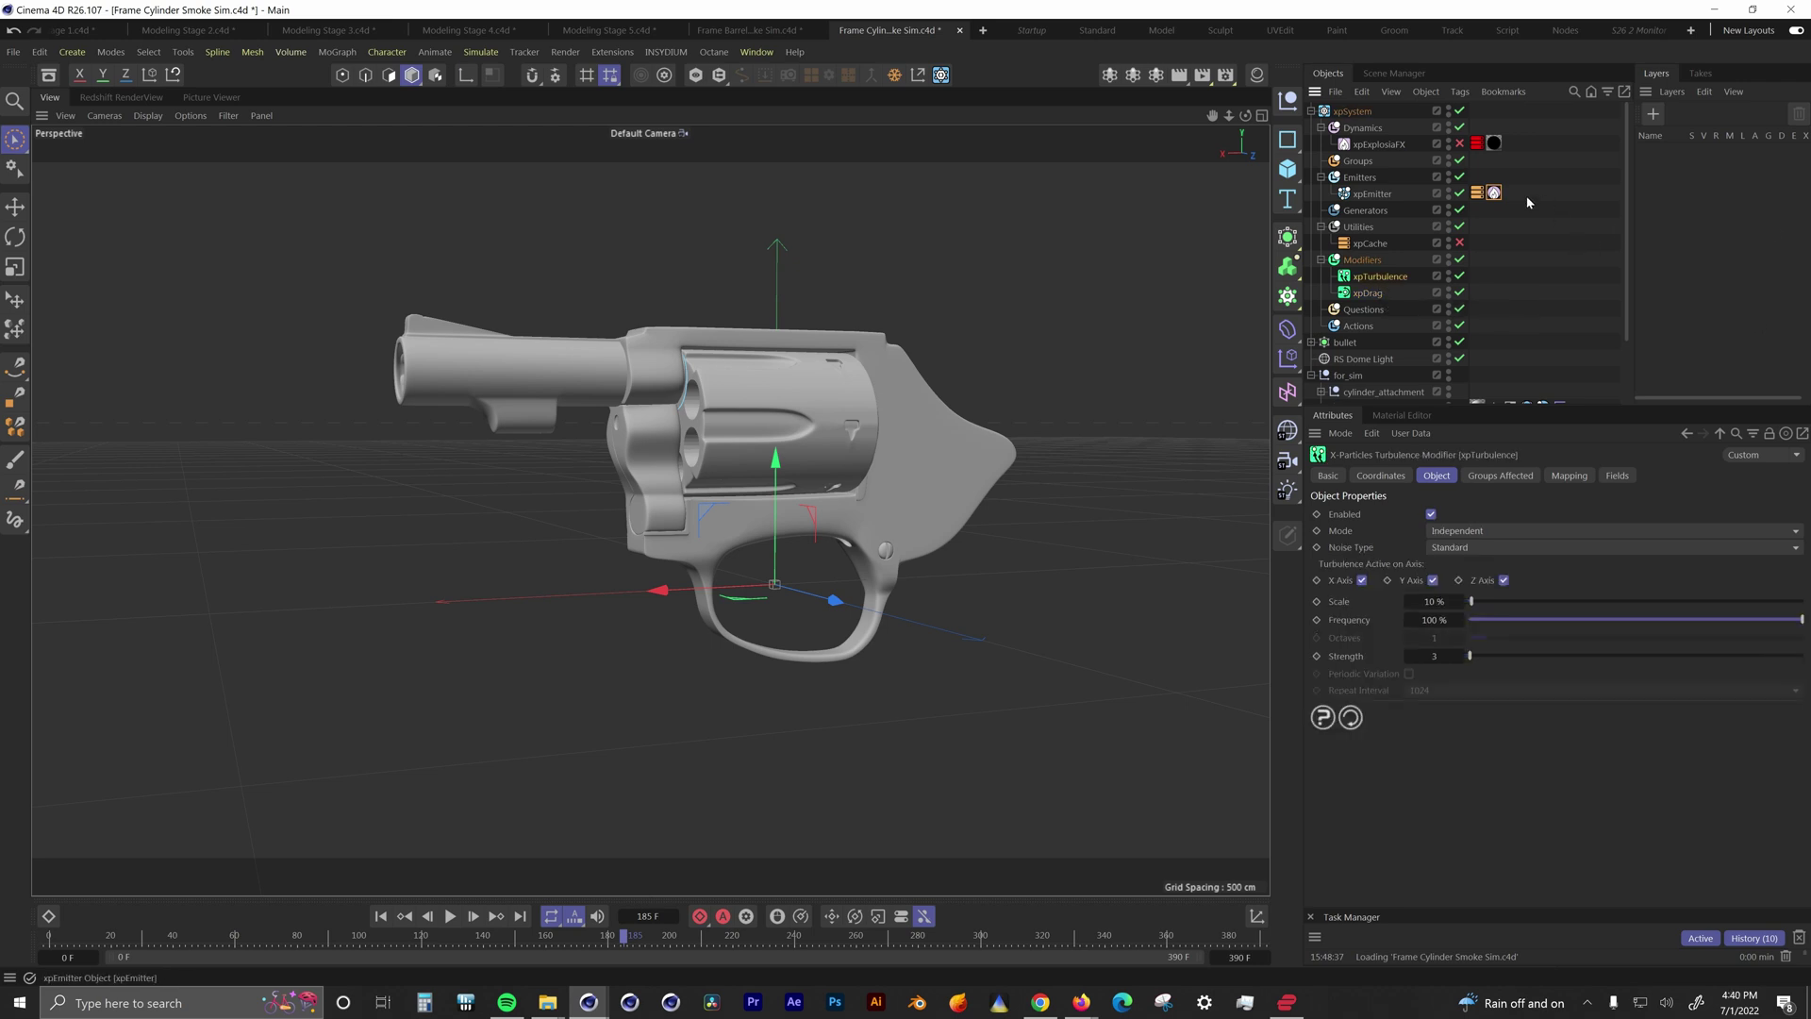
left_click(1493, 192)
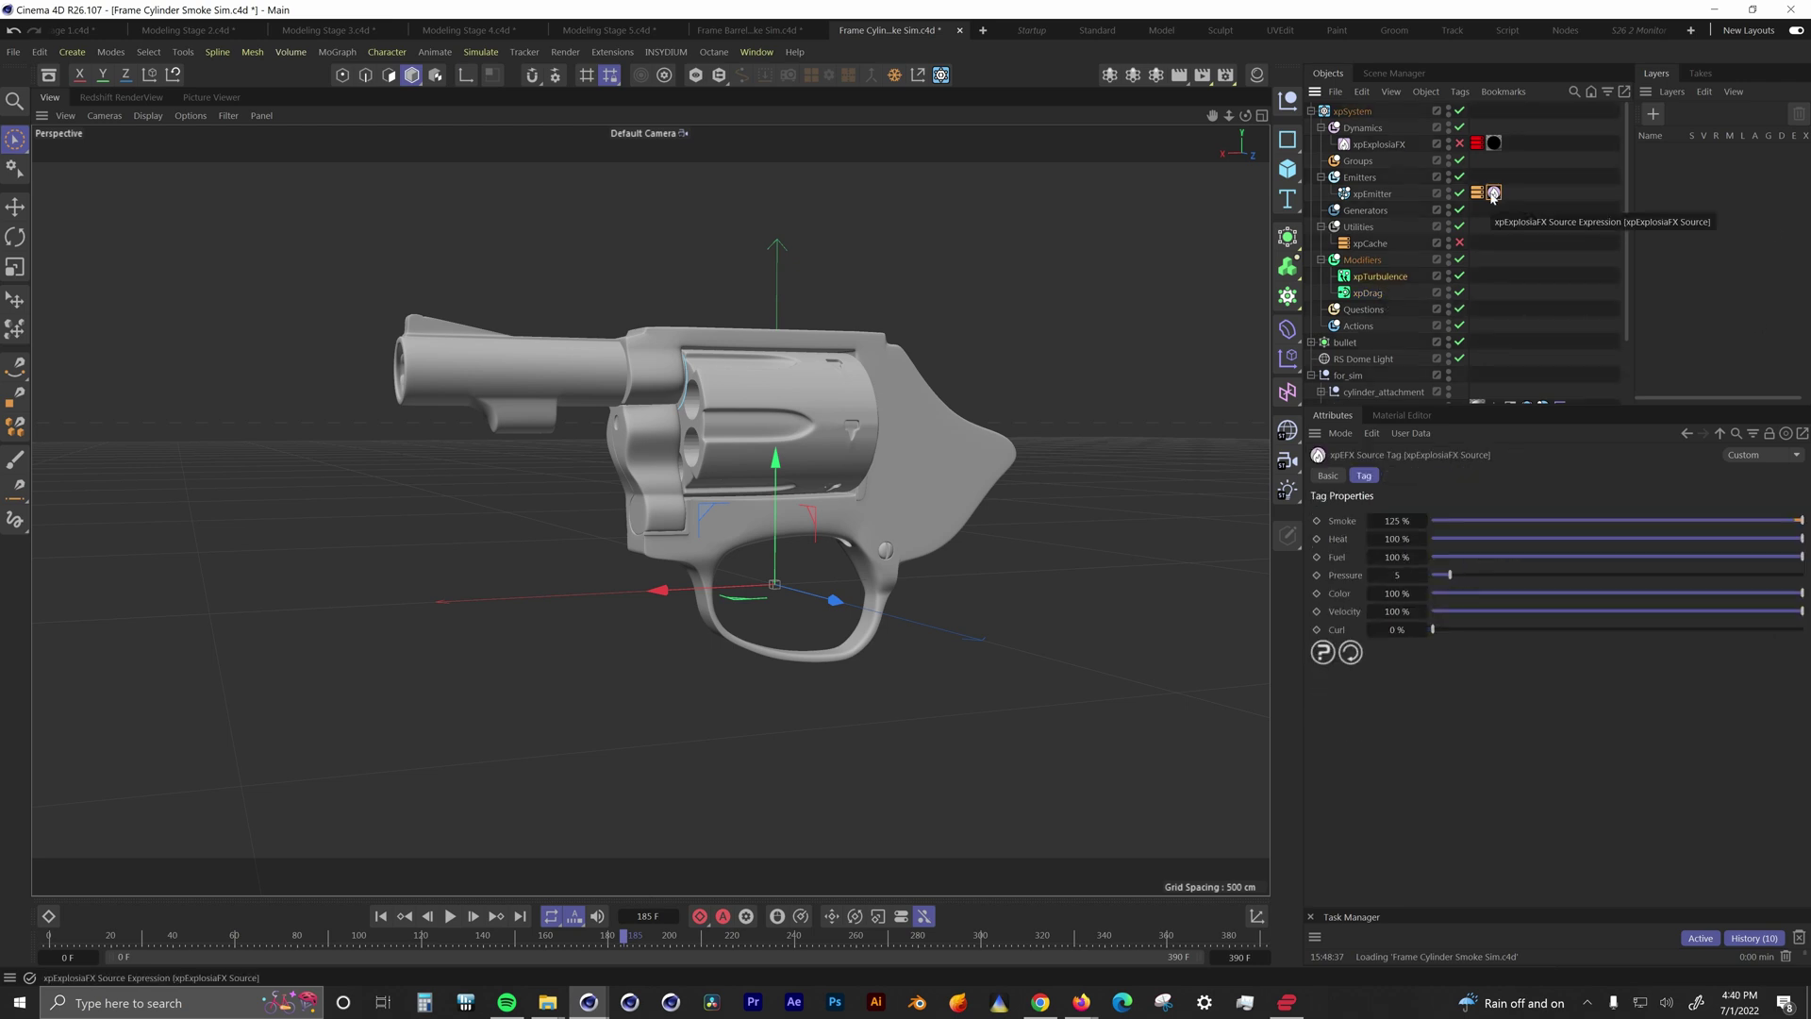
left_click(1372, 194)
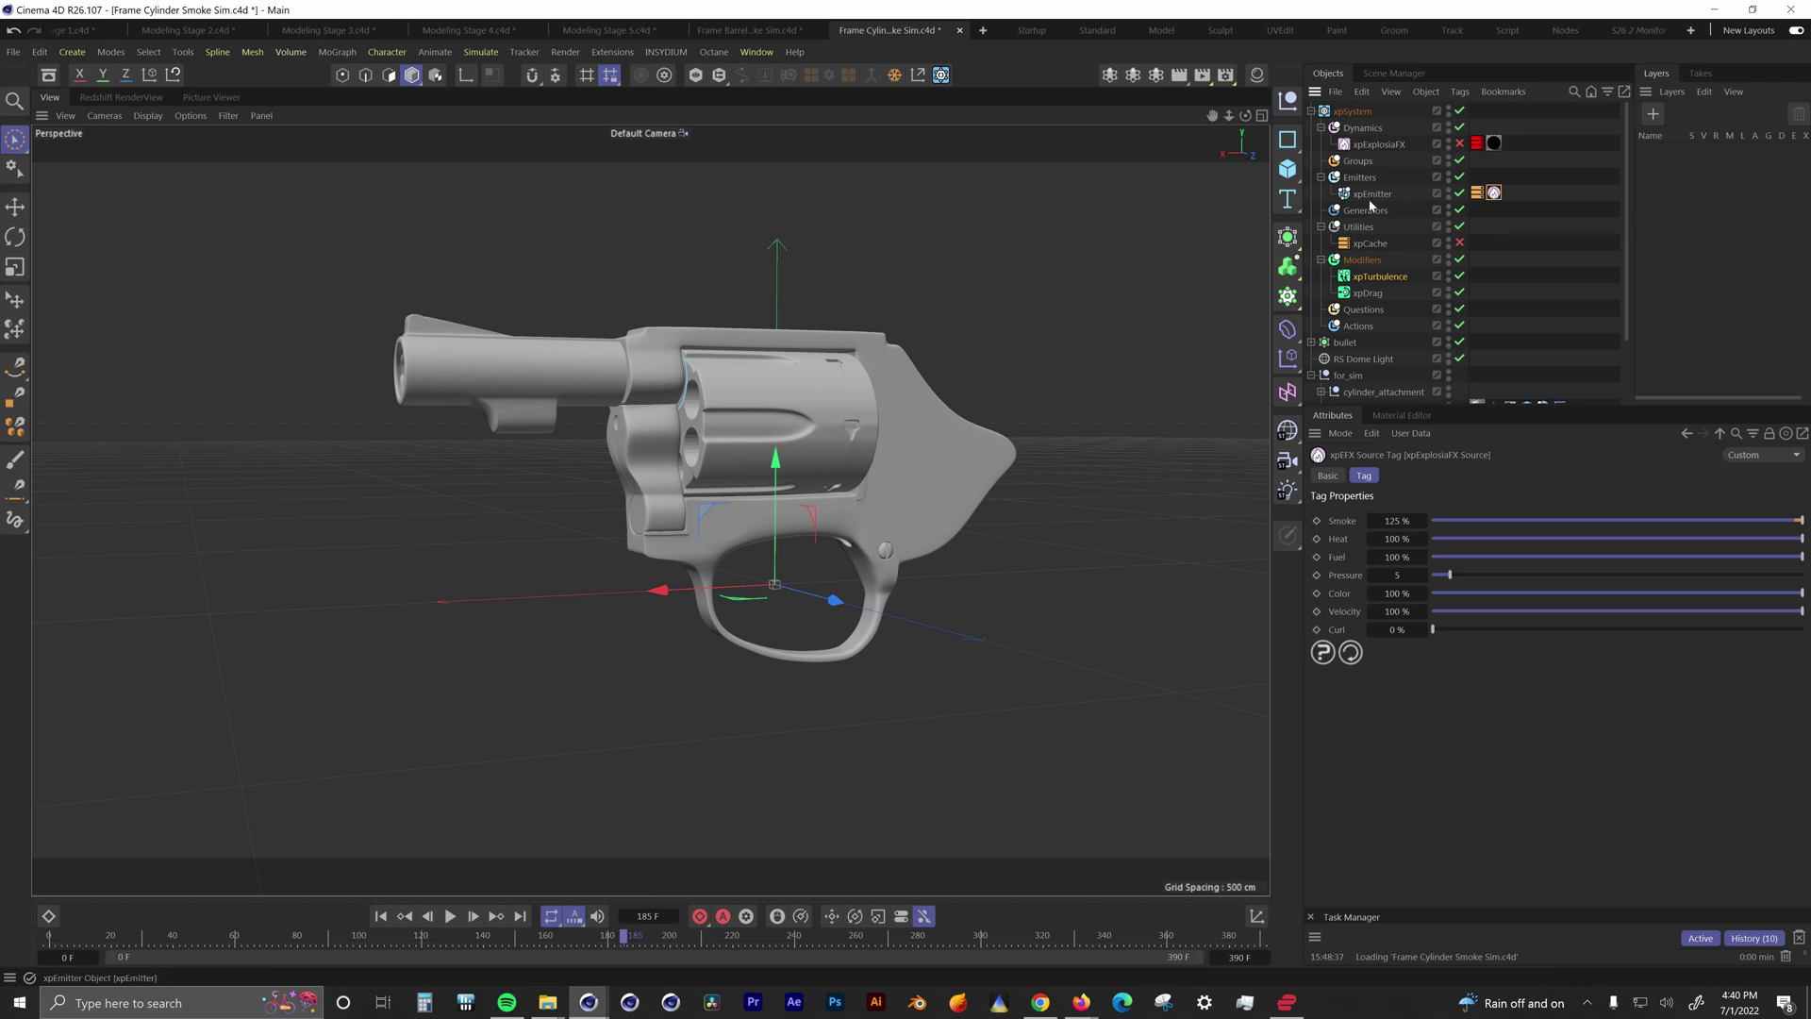
left_click(1525, 476)
left_click(1414, 536)
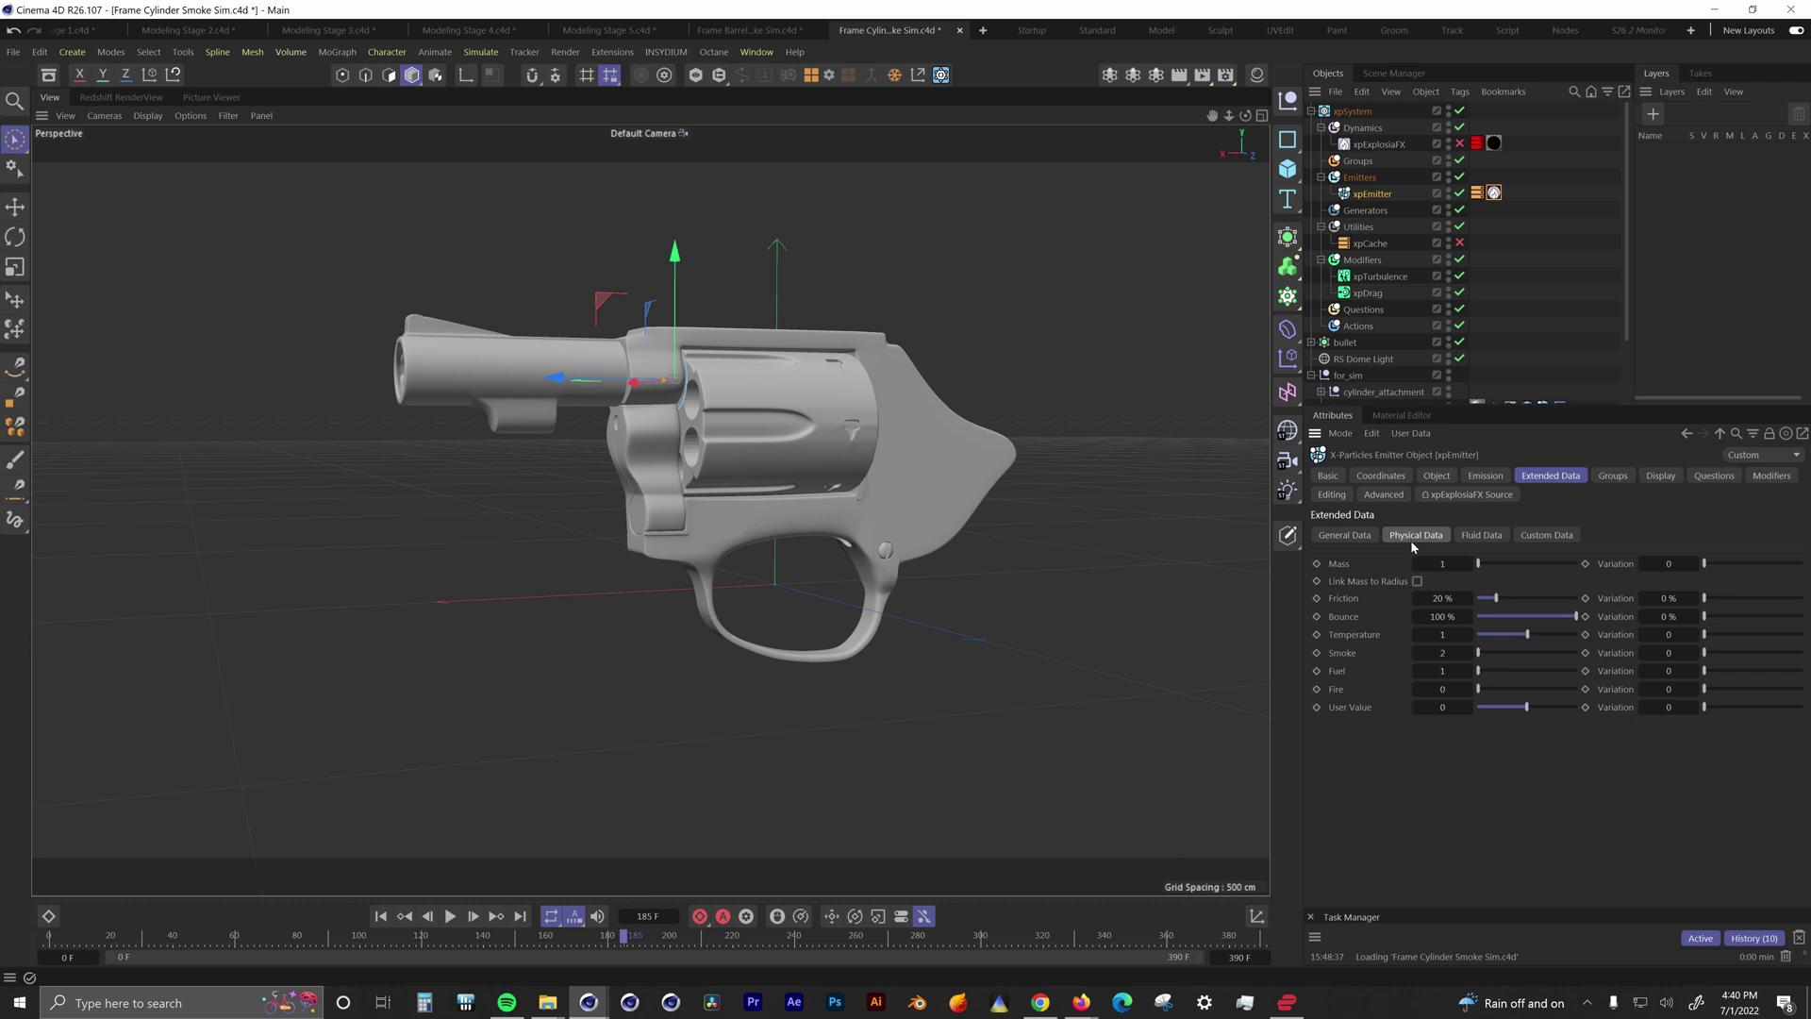
Step: Rewind to frame 0, enable xpCache, and play the cylinder smoke through to frame 149
left_click(380, 916)
left_click(1459, 244)
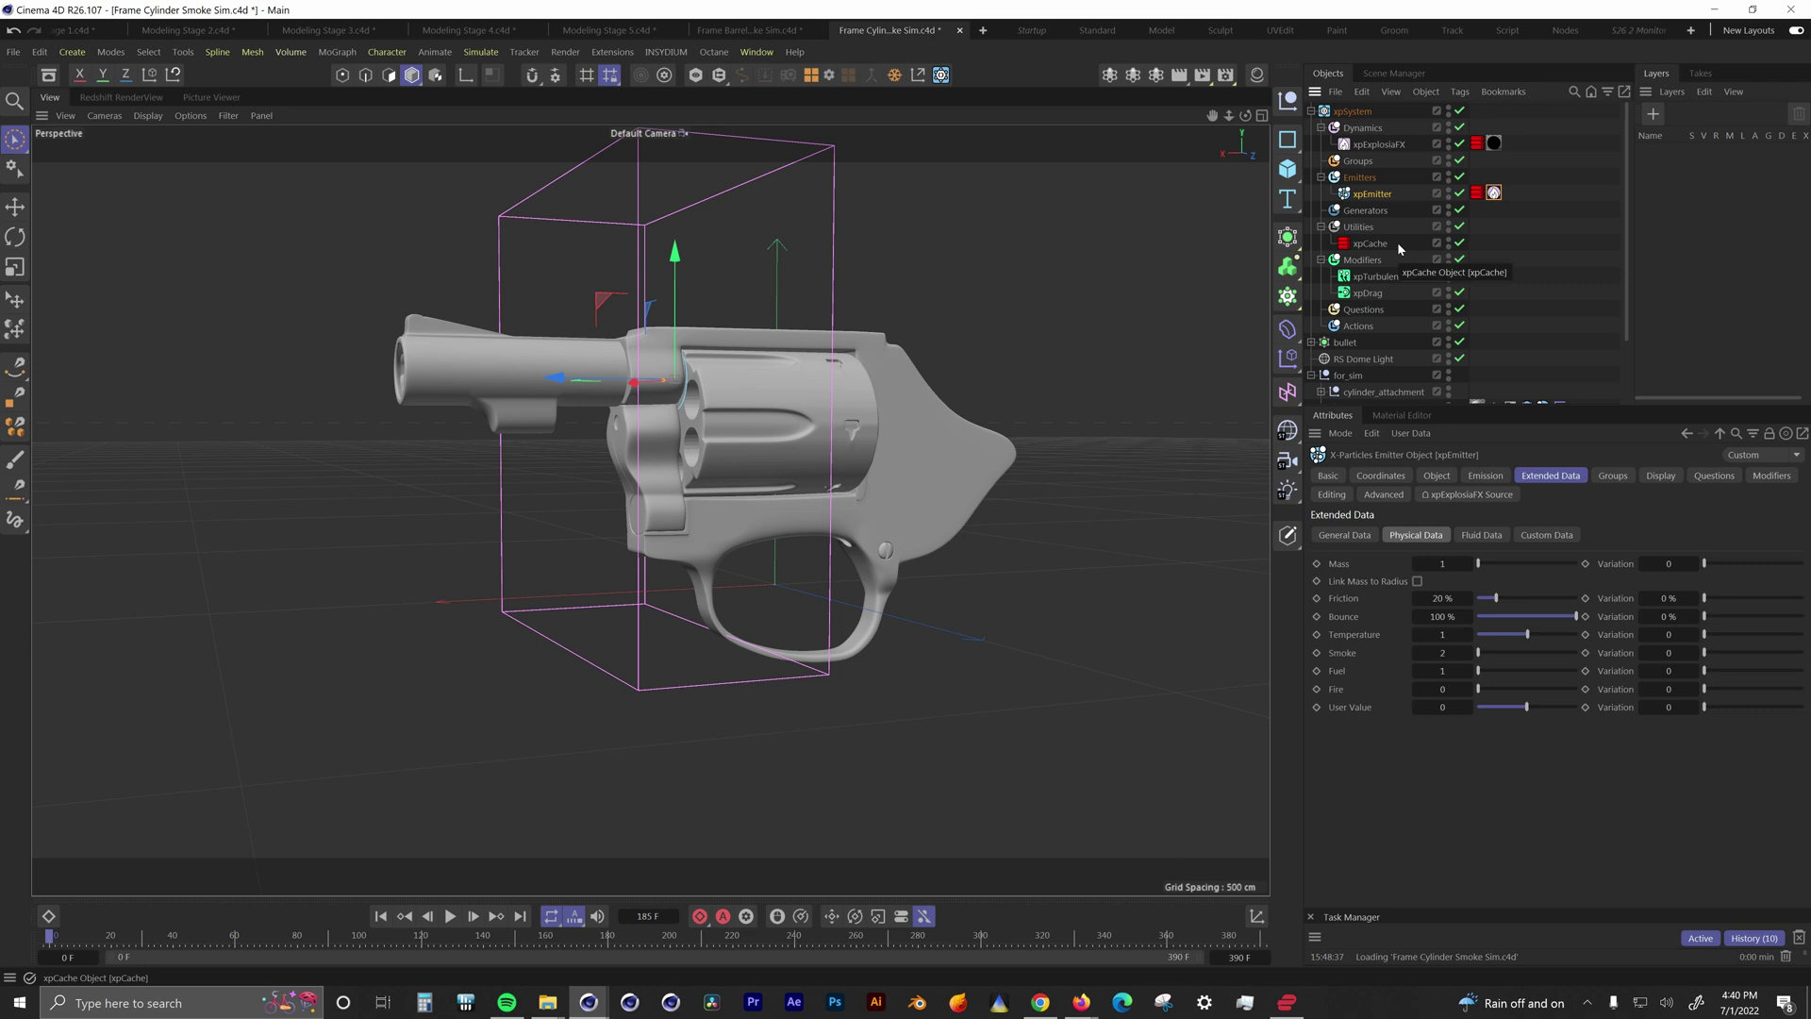
left_click(453, 921)
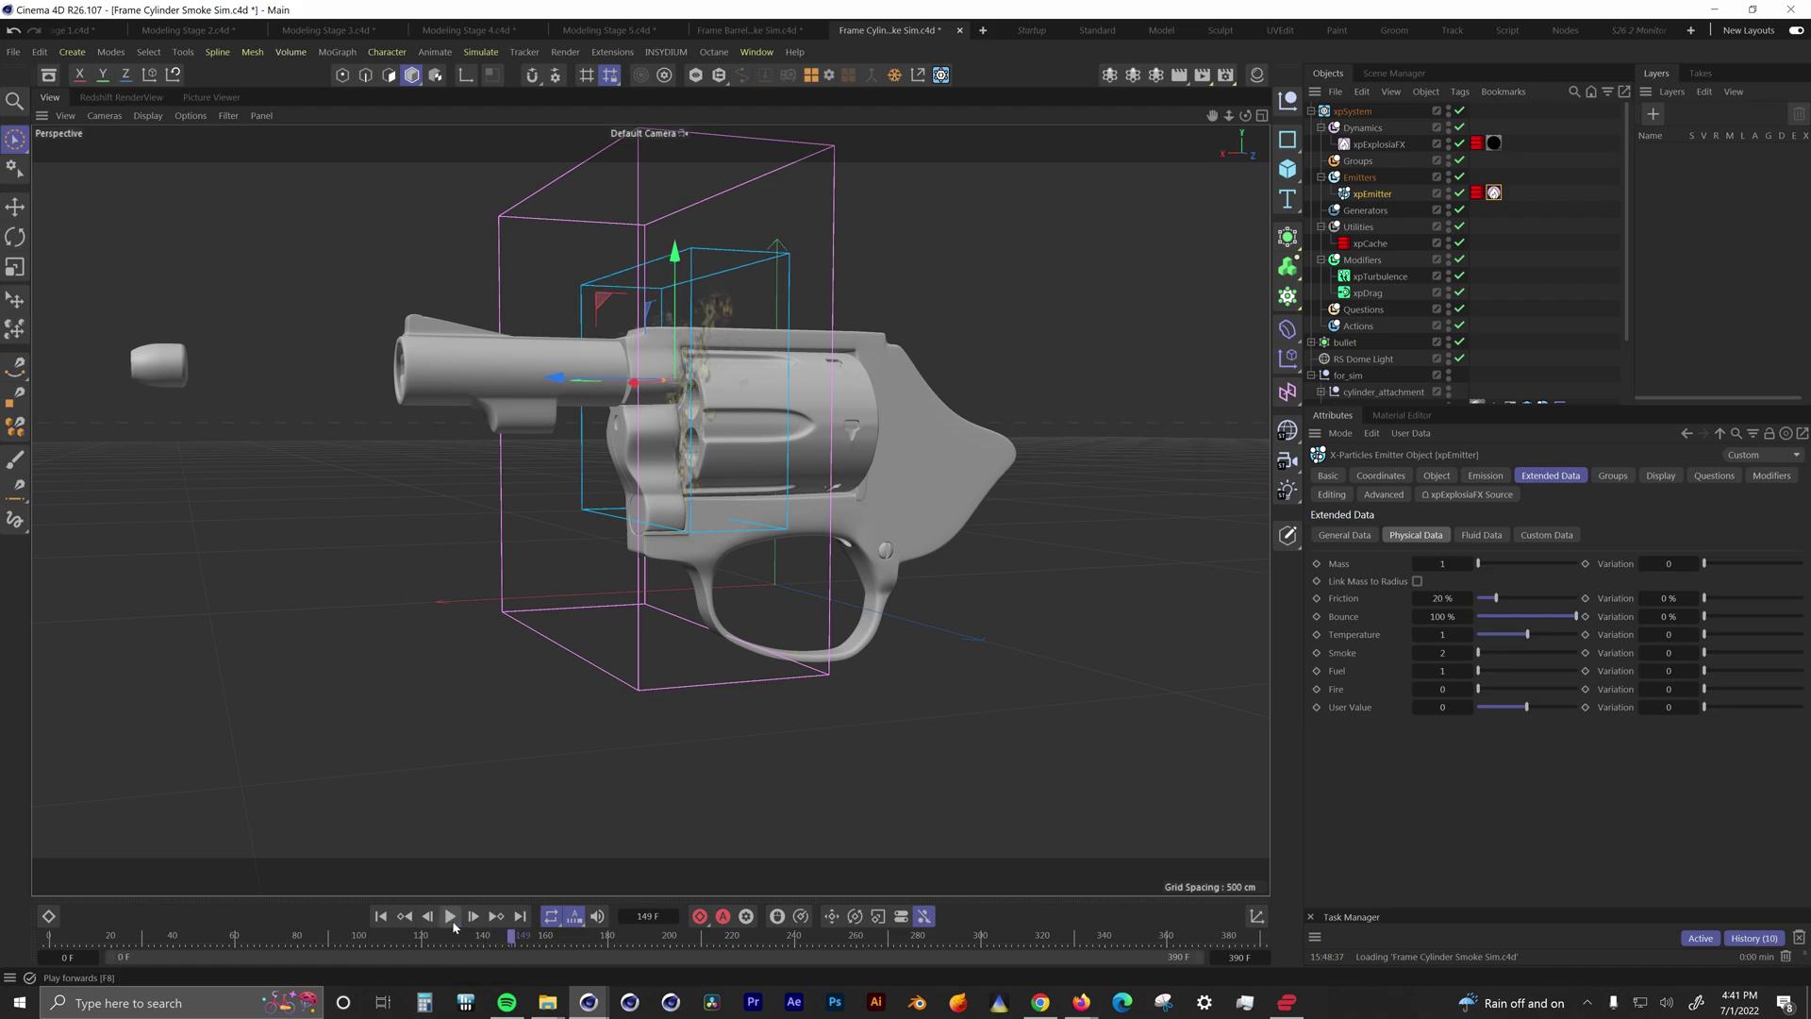
left_click(451, 916)
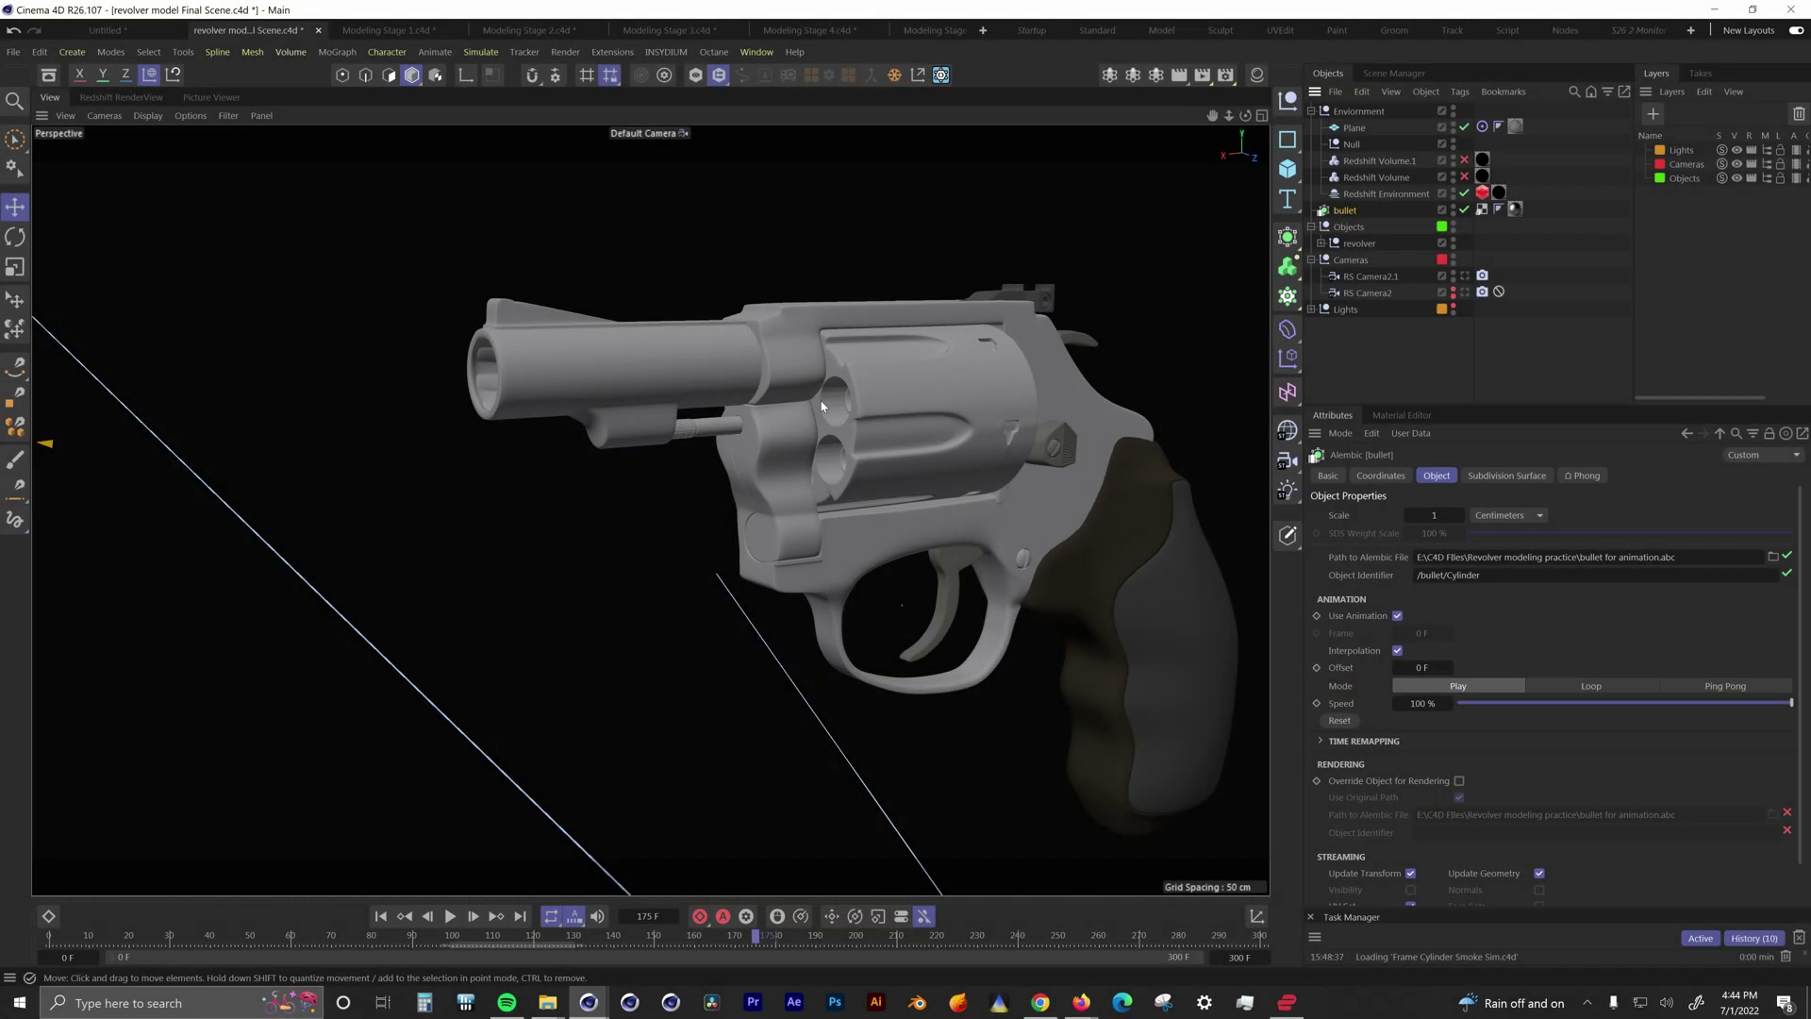
Step: Check the Redshift Volume's Animation and Display settings, enable both volumes, and scrub back through the smoke
left_click(1385, 178)
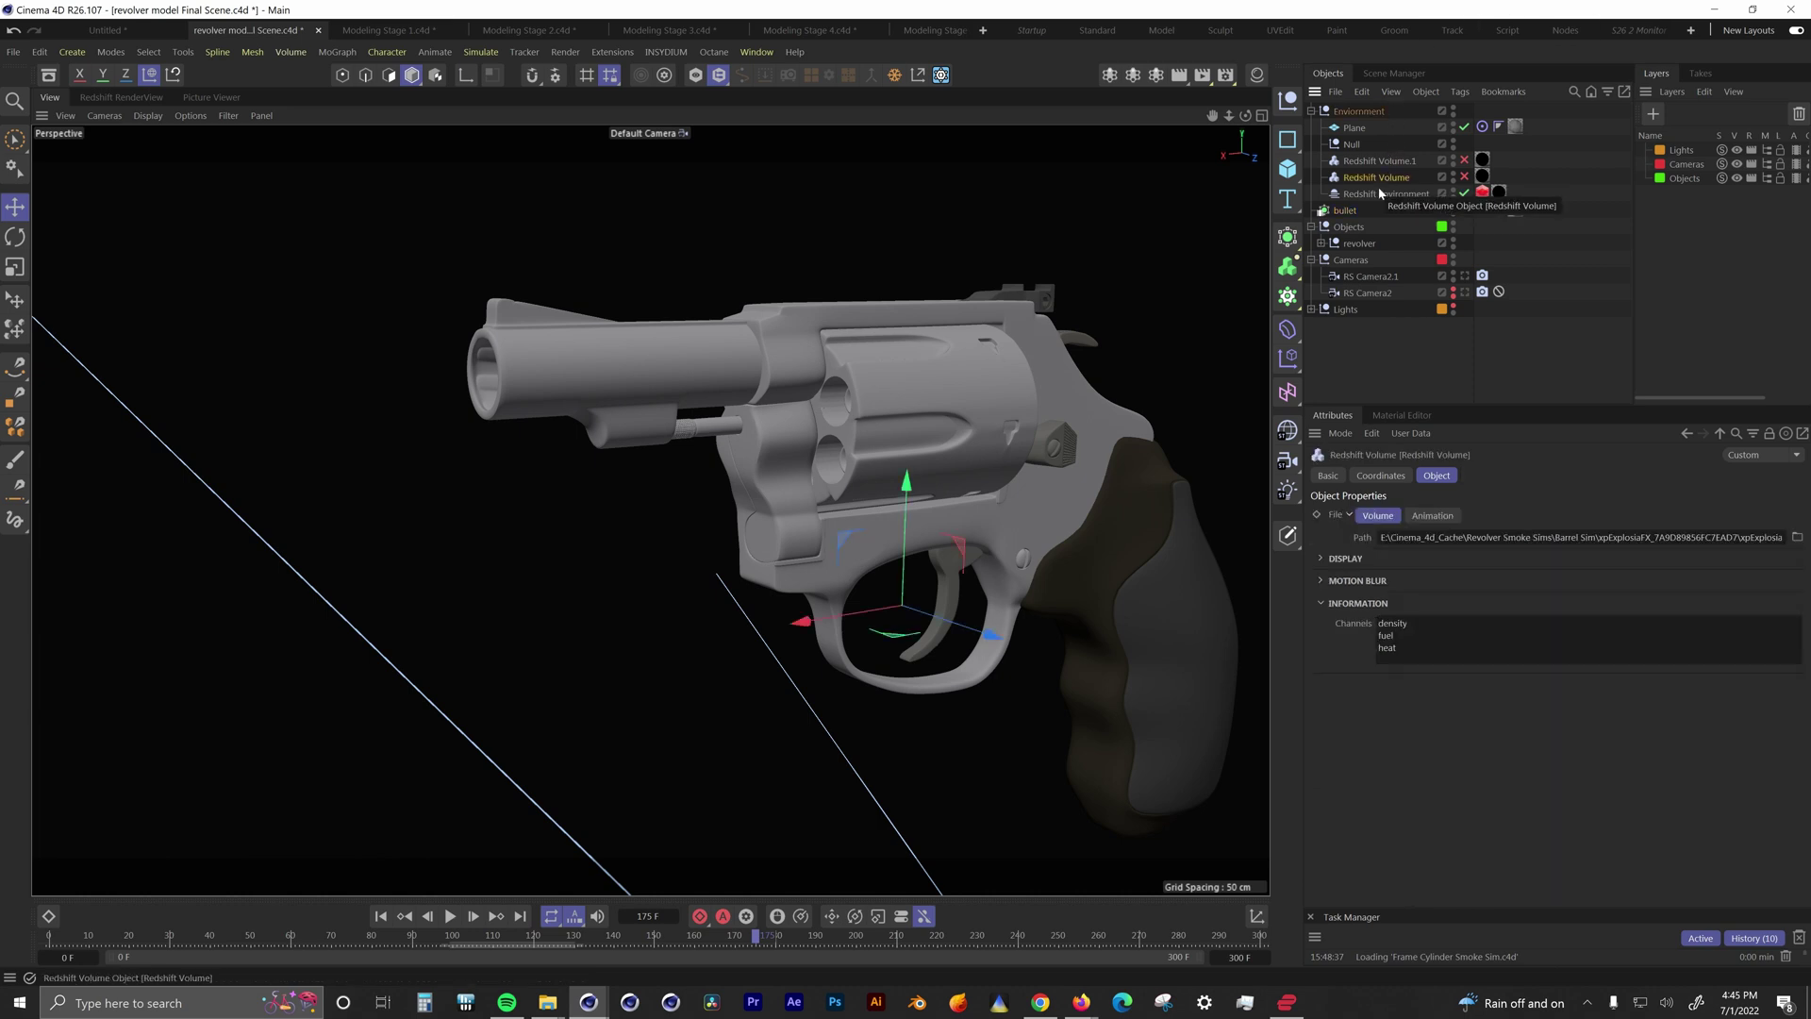
left_click(1433, 516)
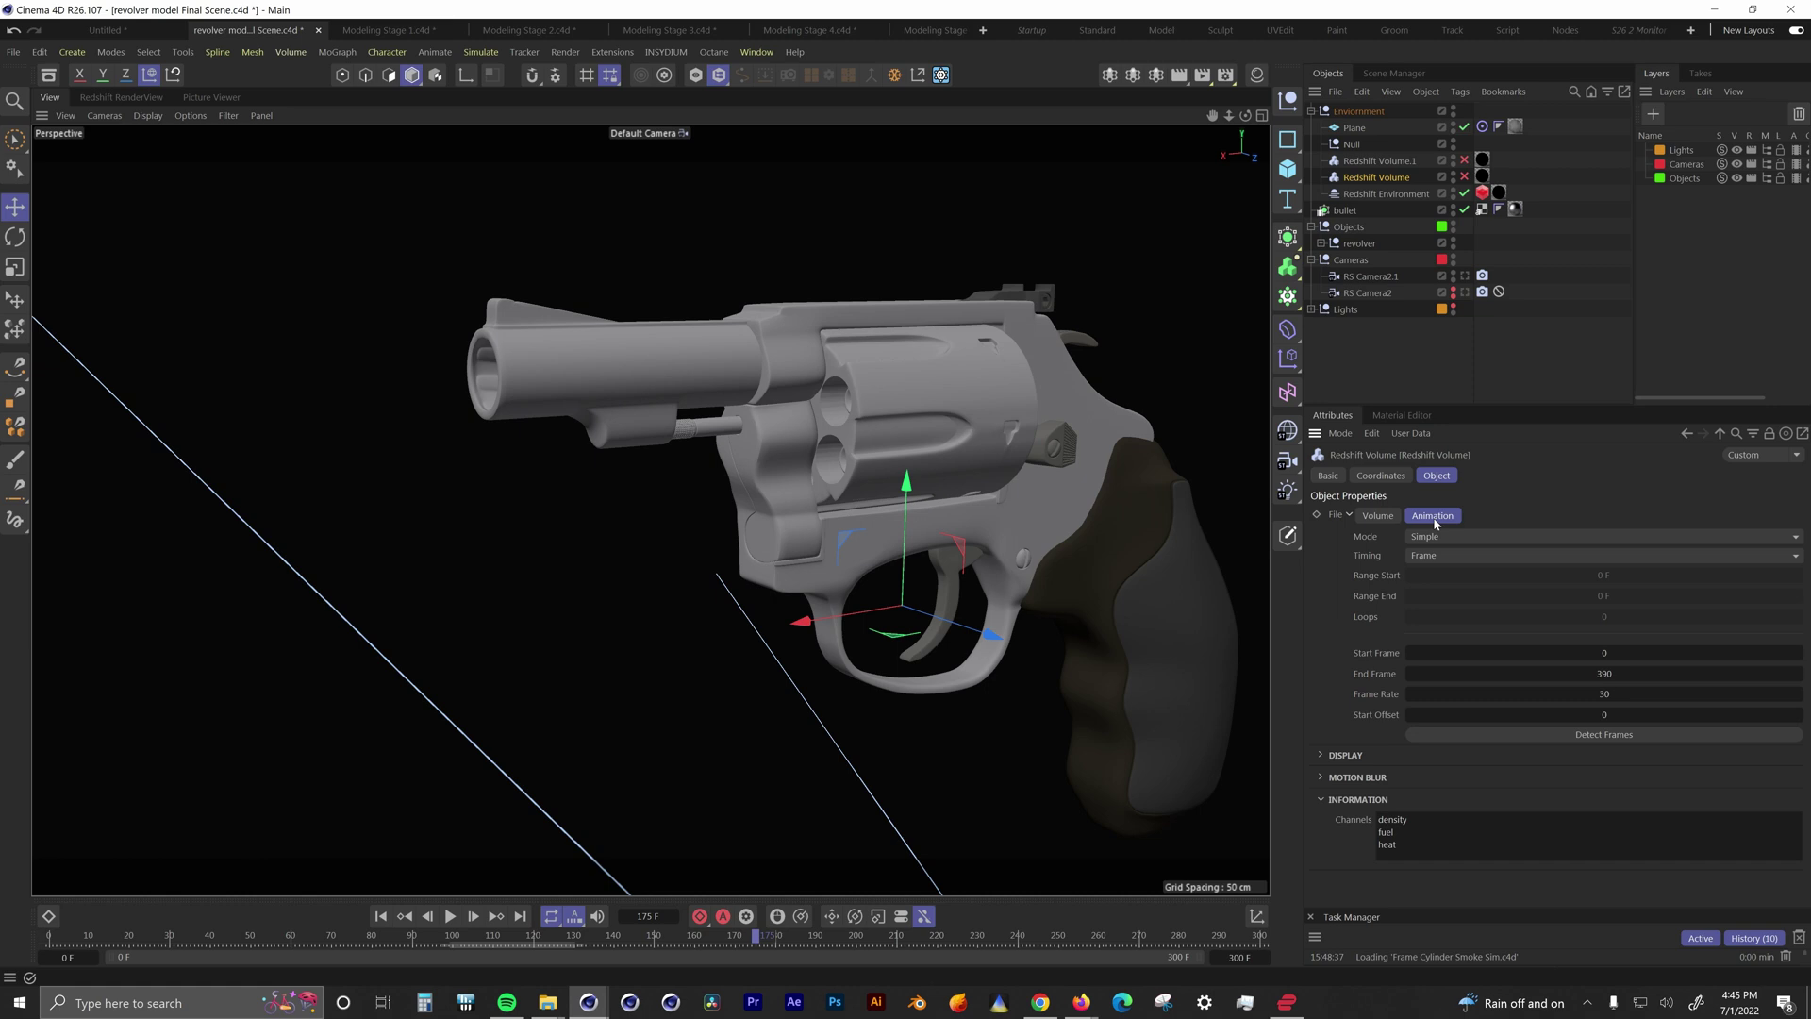
left_click(1338, 754)
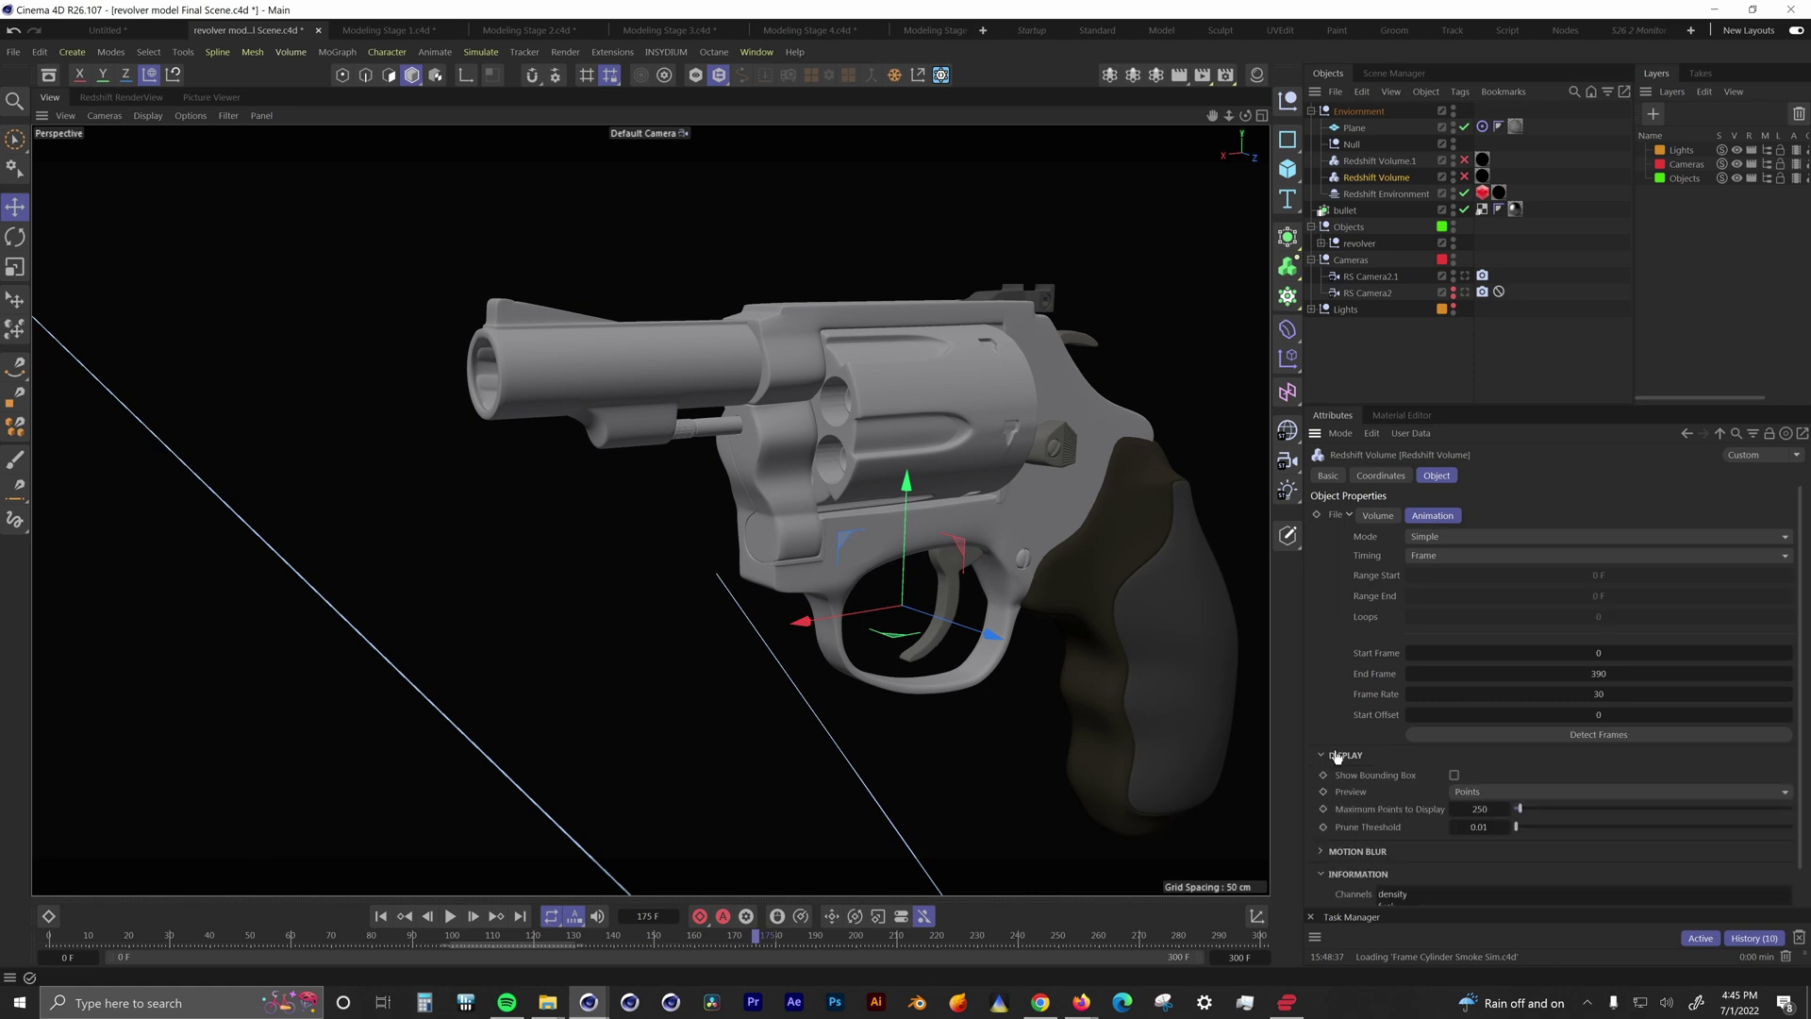
left_click(1463, 161)
left_click(1464, 176)
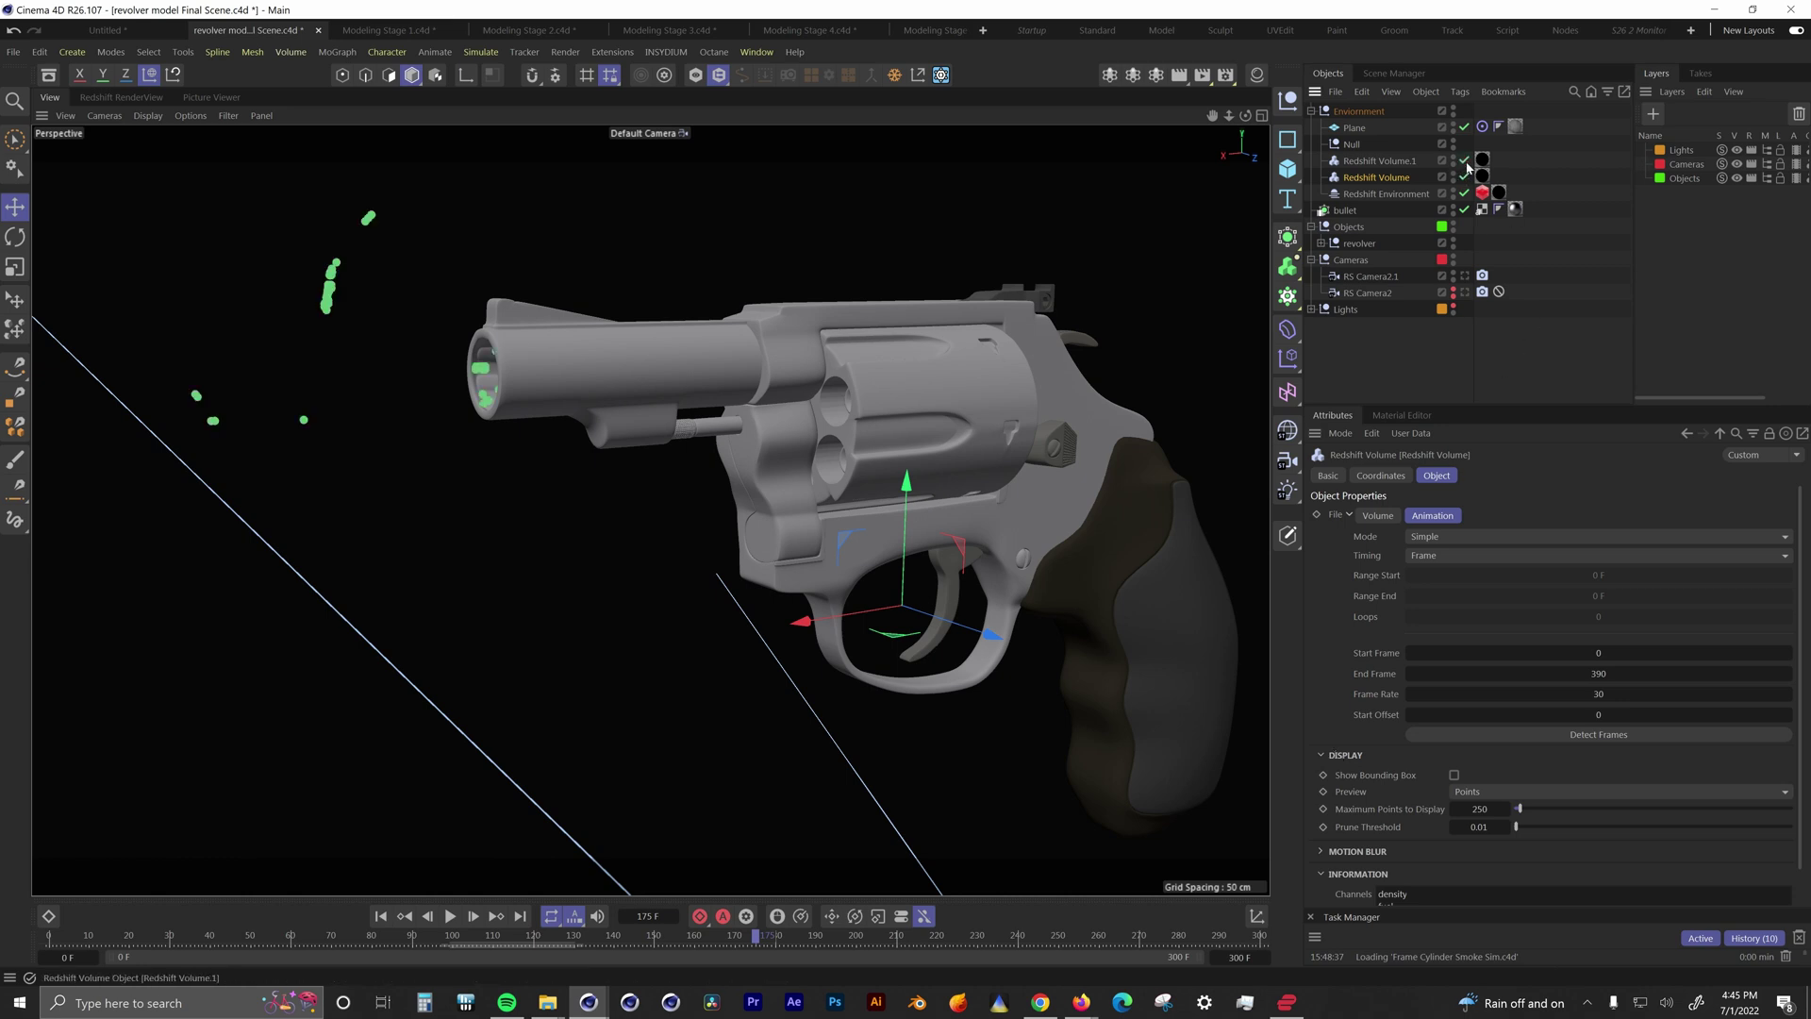
mouse_move(719, 937)
left_mouse_down()
mouse_move(420, 941)
mouse_move(687, 940)
left_mouse_up()
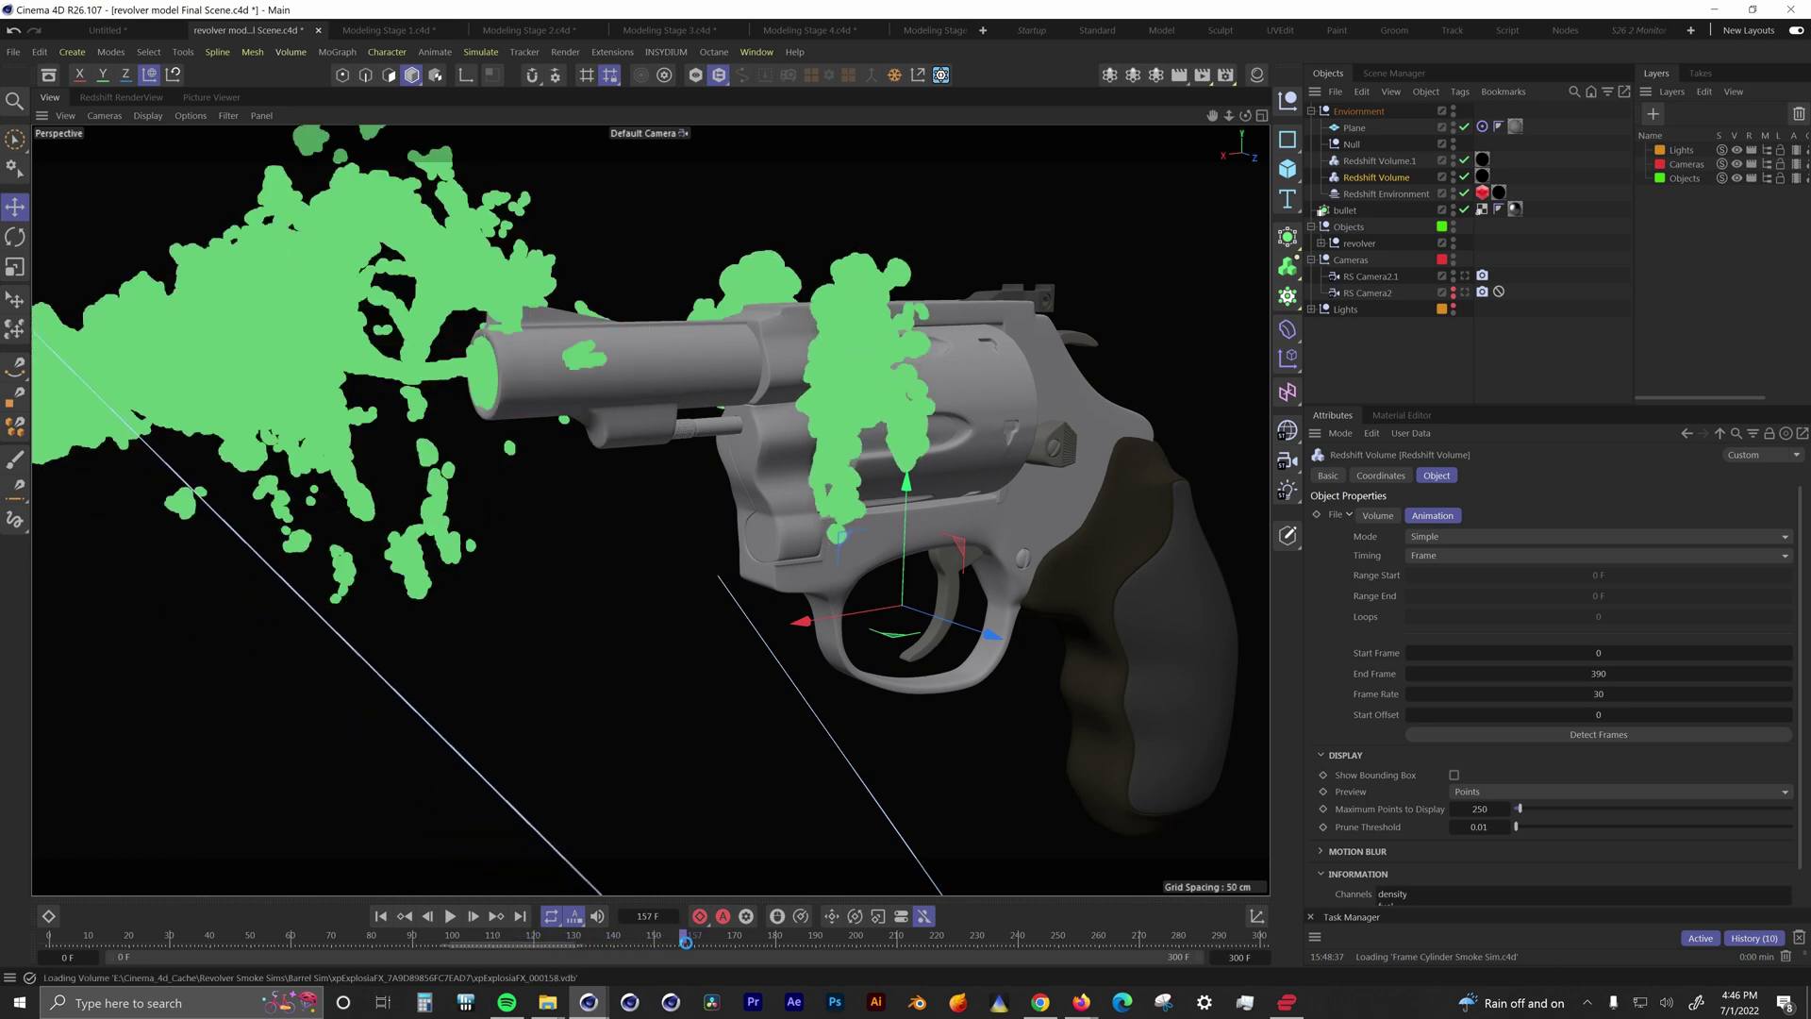
Step: Expand the Lights group and inspect the four RS Area Lights' details settings
left_click(1311, 309)
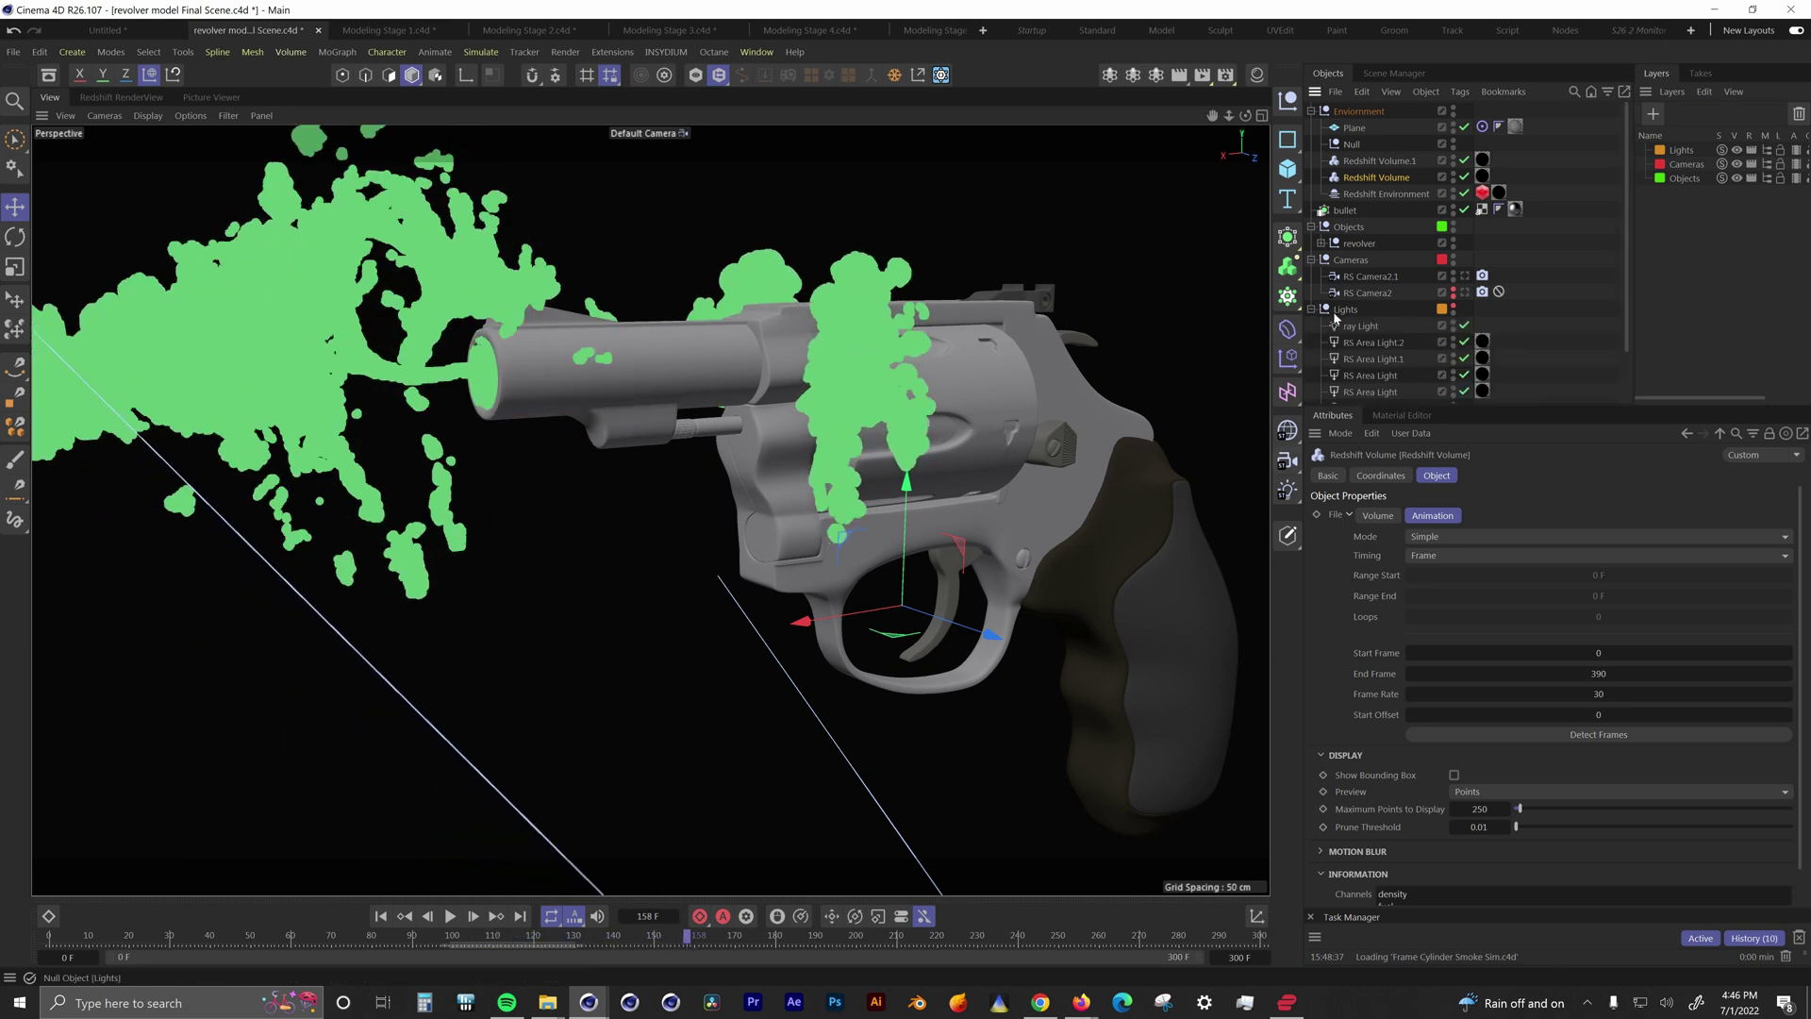
scroll(1370, 341, "down", 2)
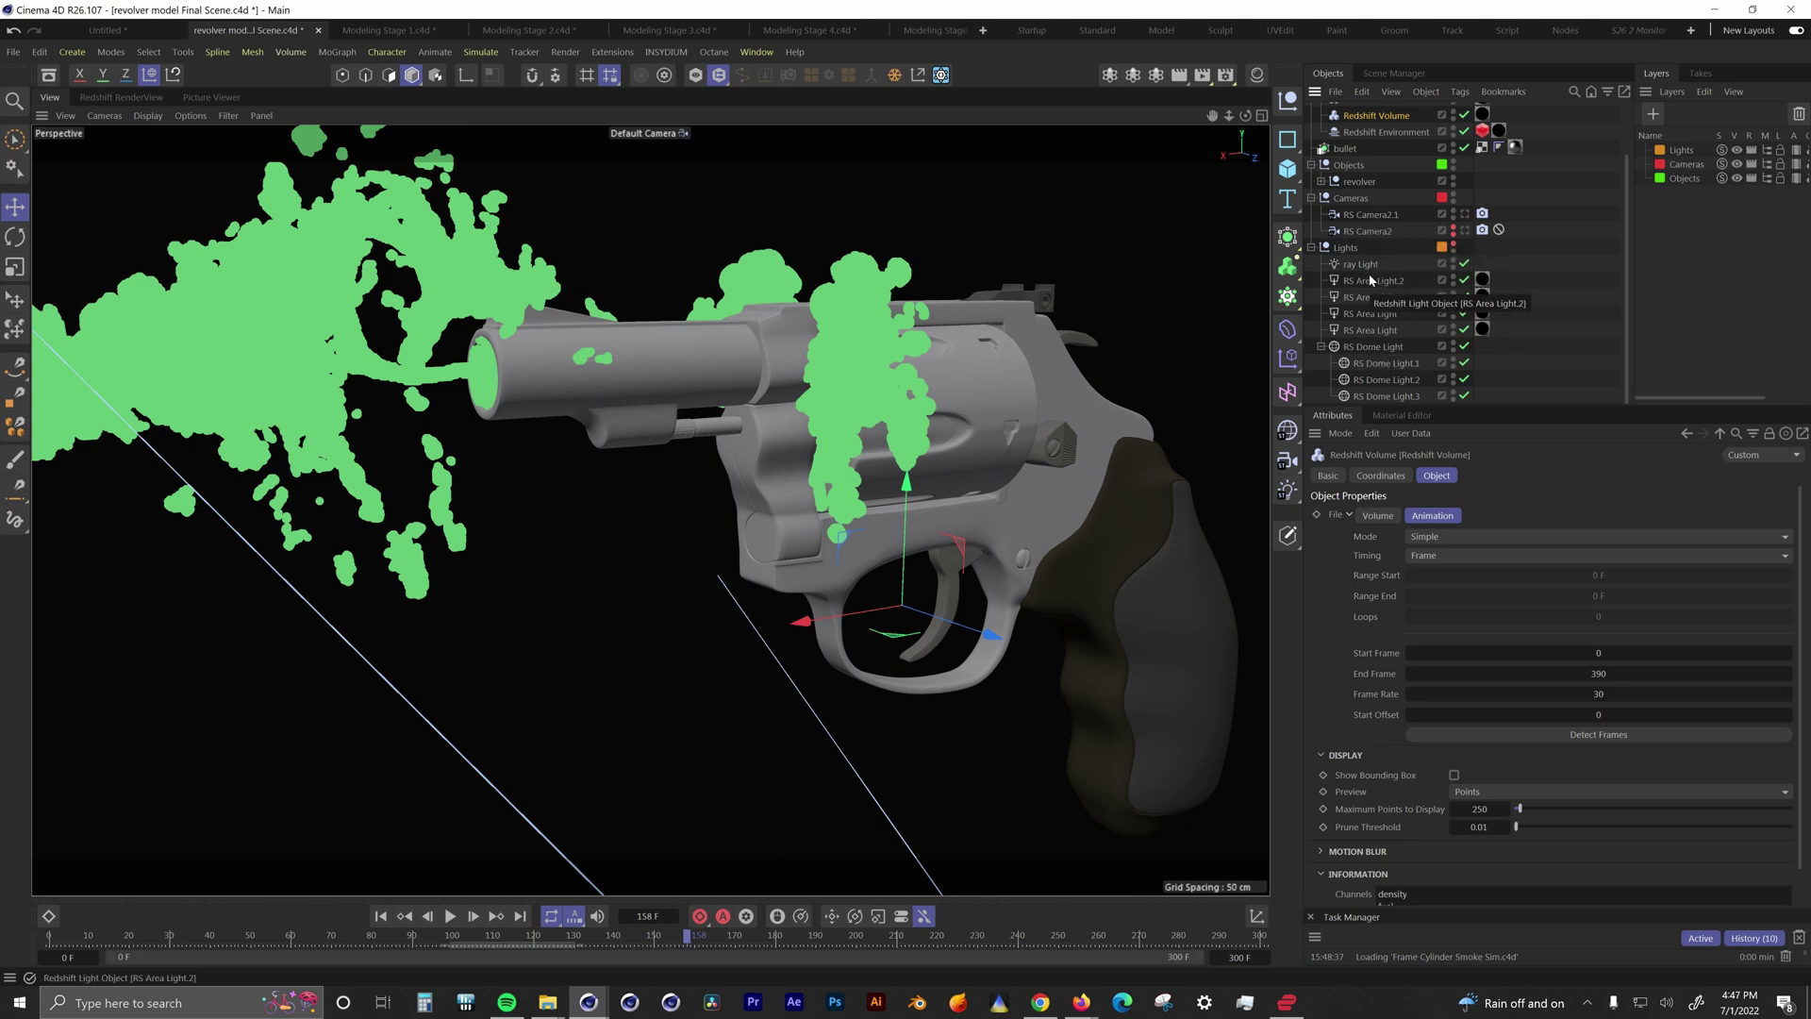
left_click(1374, 280)
left_click(1370, 332, "shift")
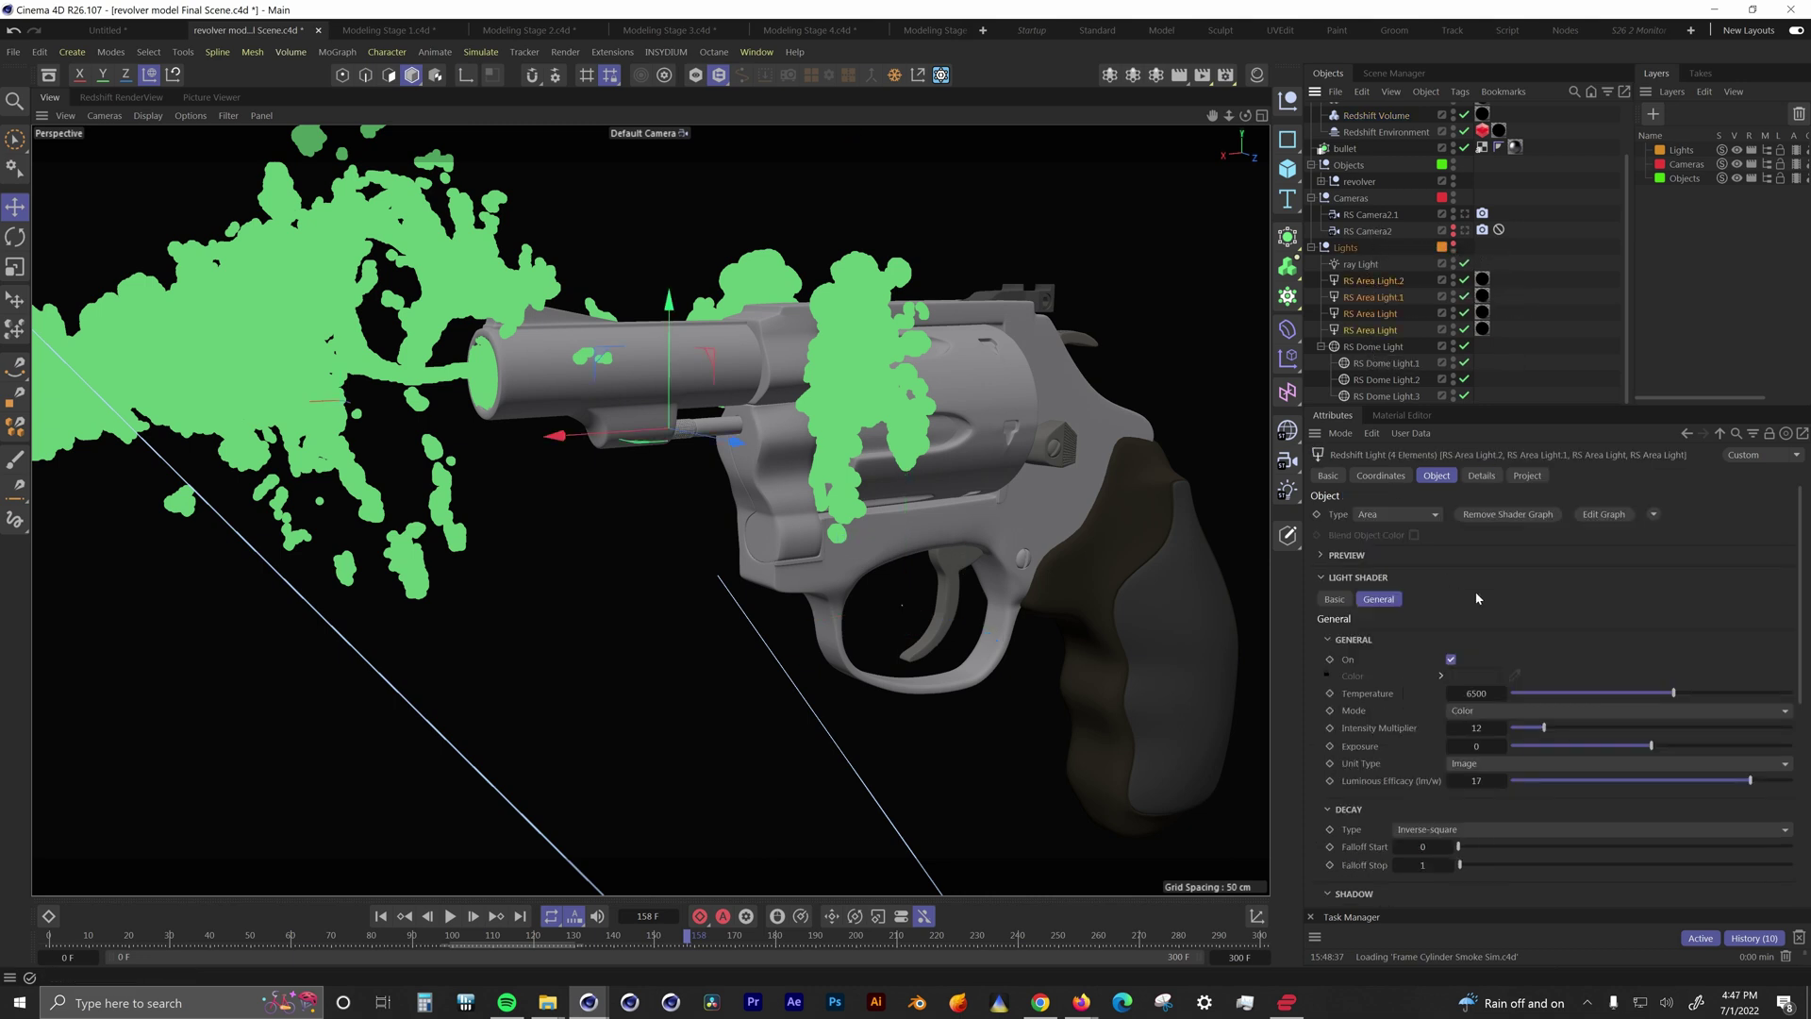
left_click(1482, 476)
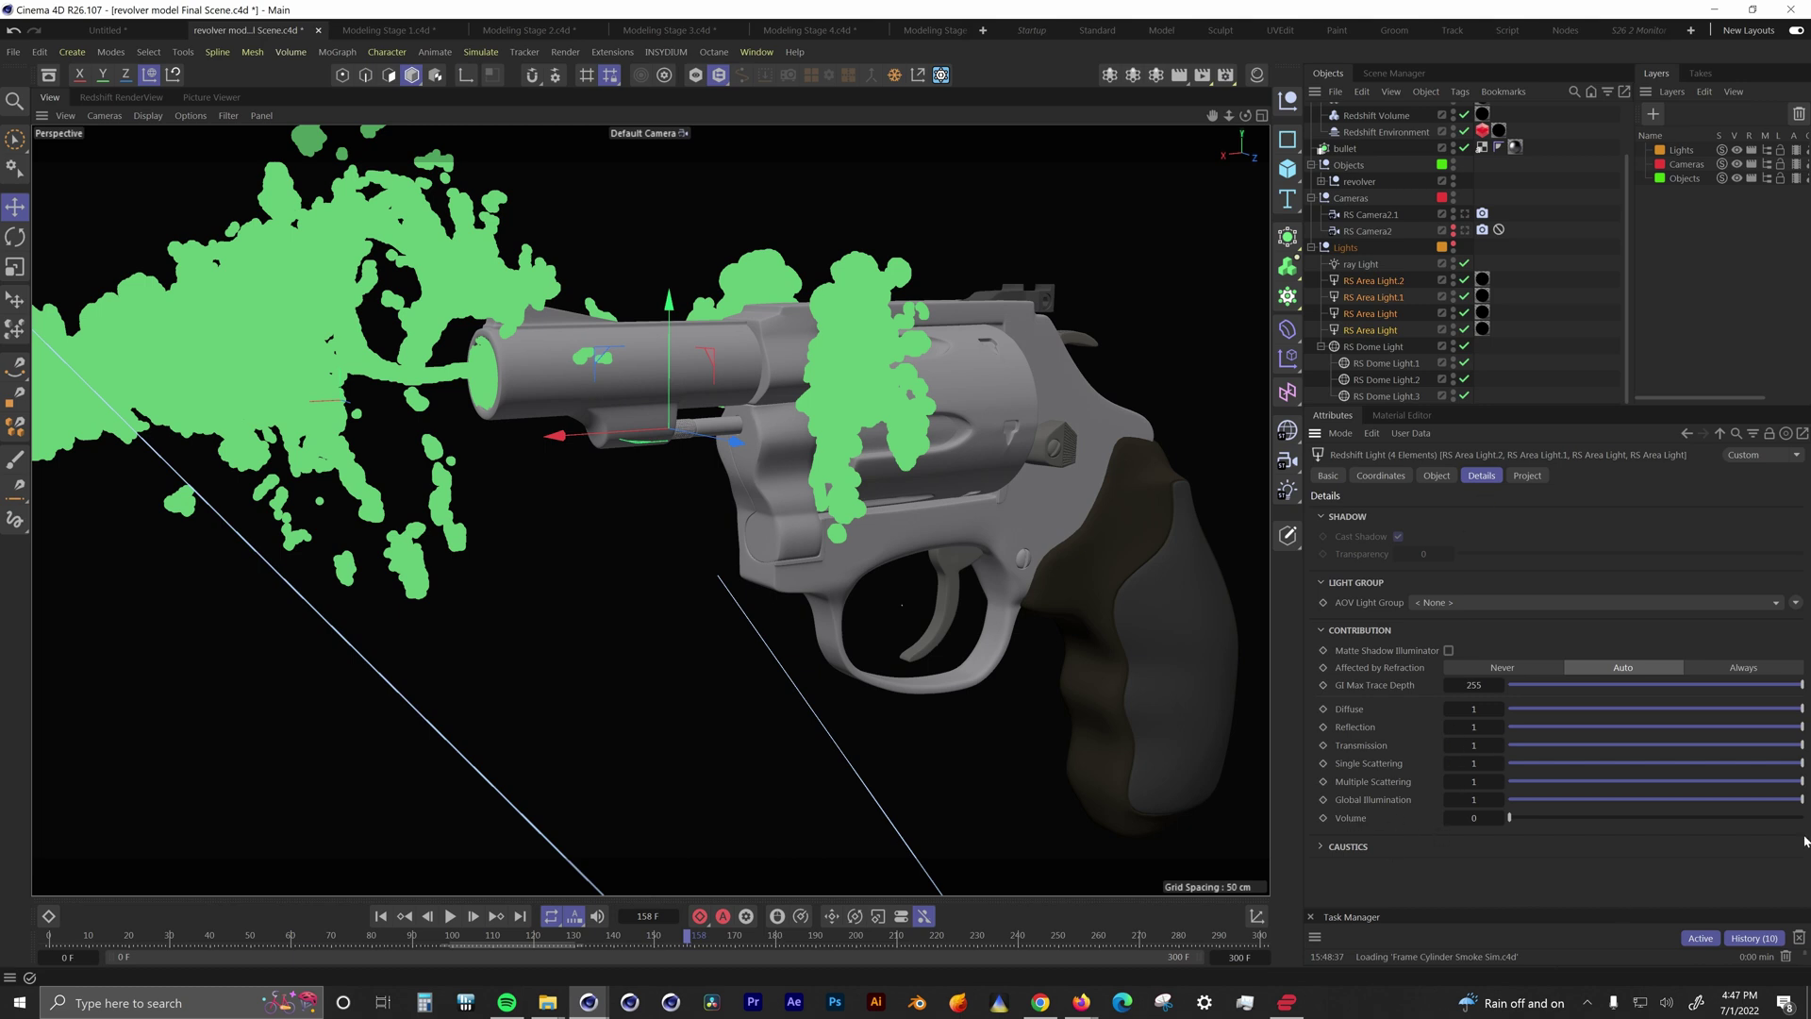
Step: Inspect the ray light and Redshift Environment fog scattering settings, then scrub back to frame 47
left_click(1358, 265)
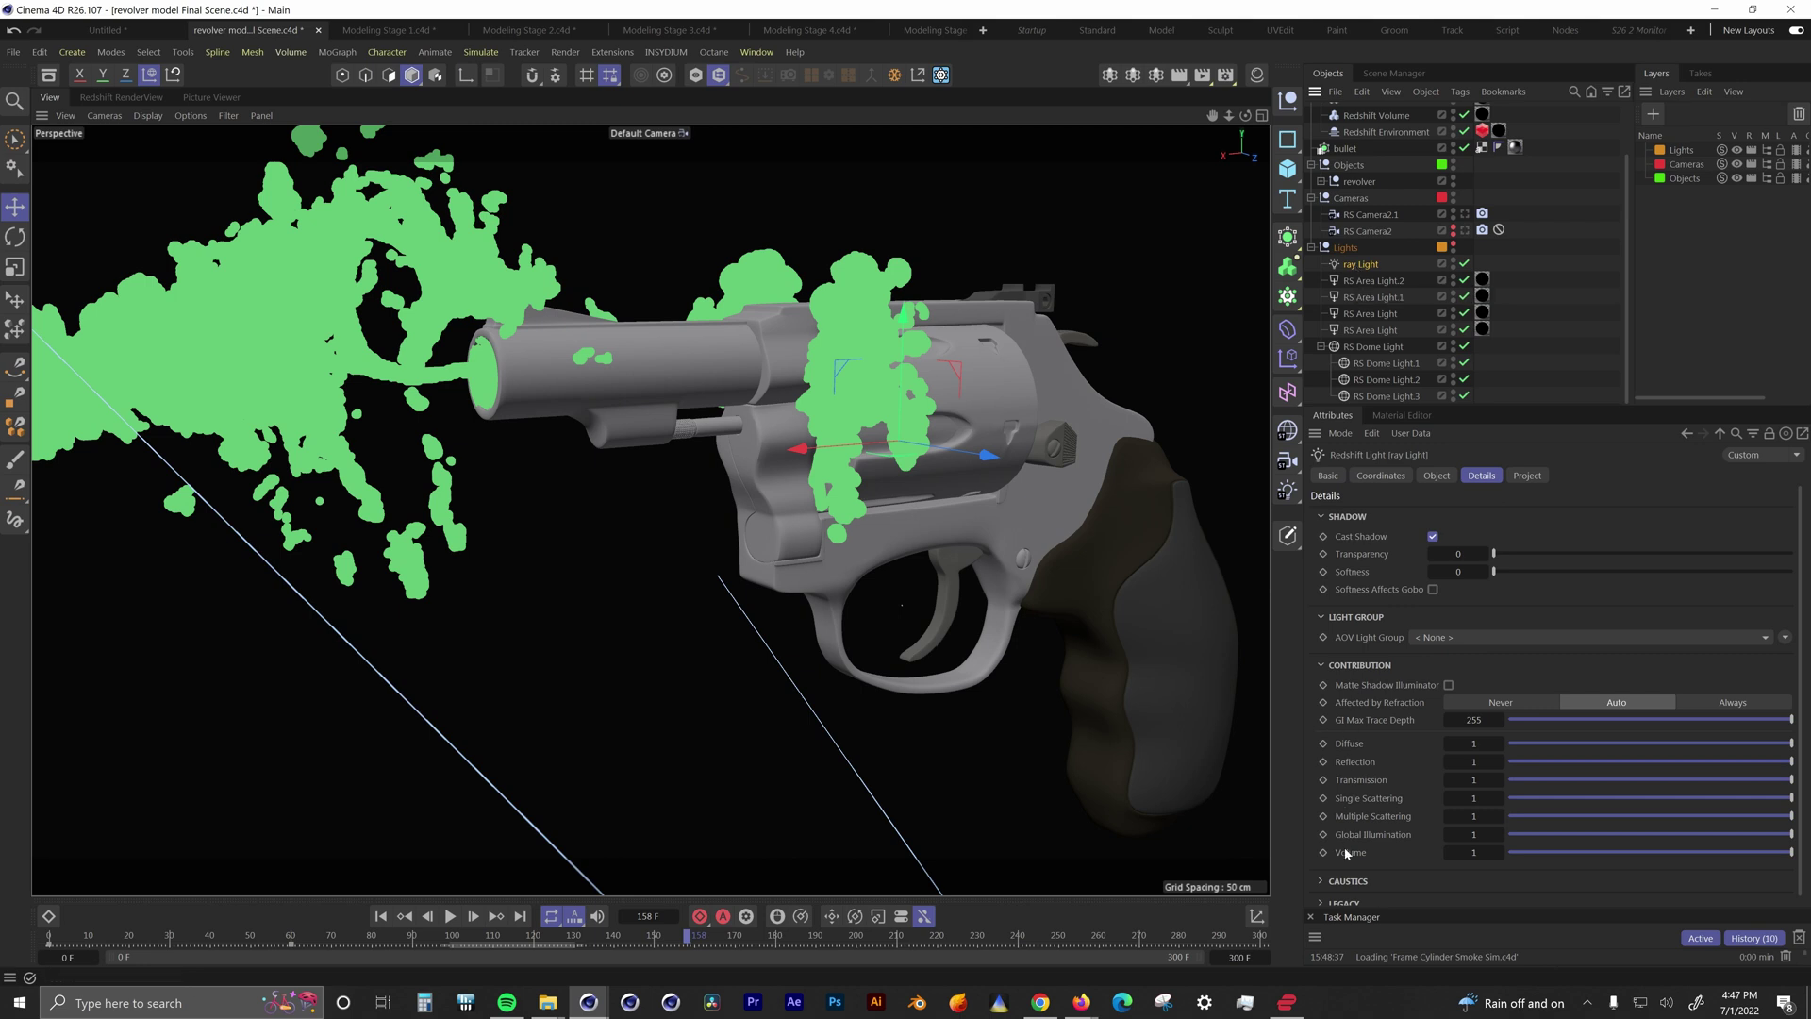
left_click(1388, 134)
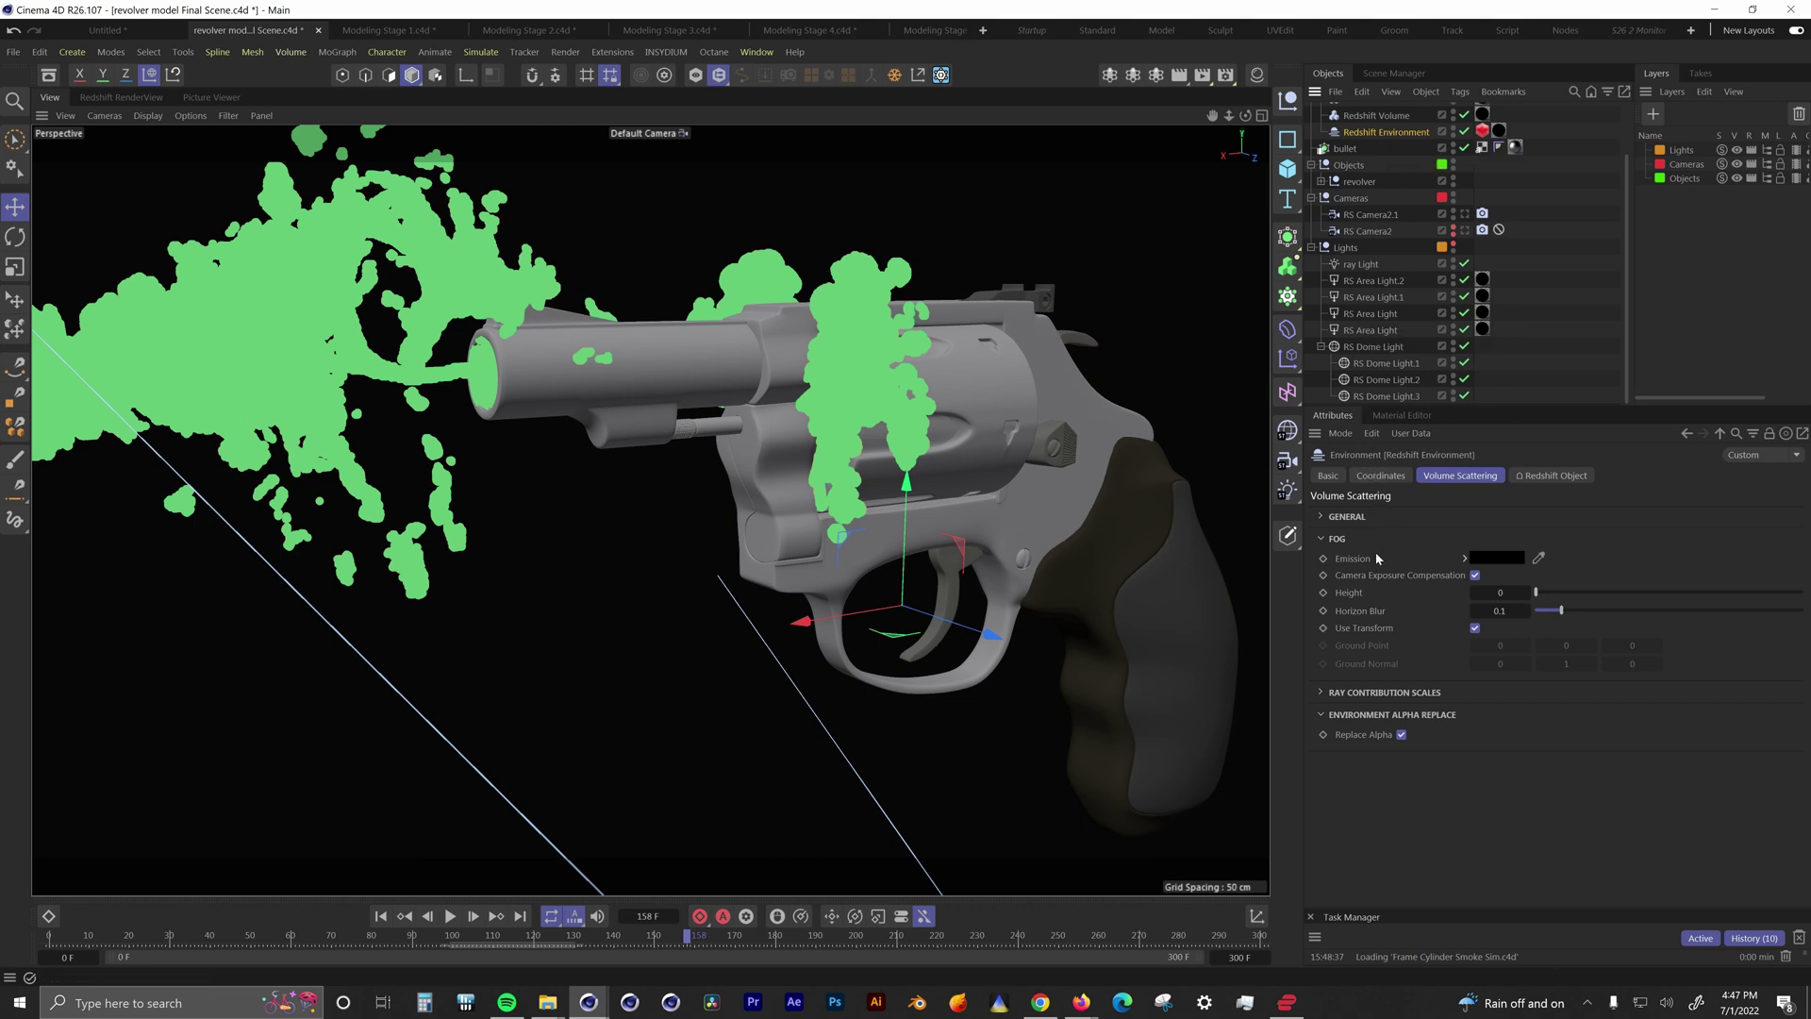
left_click(1322, 517)
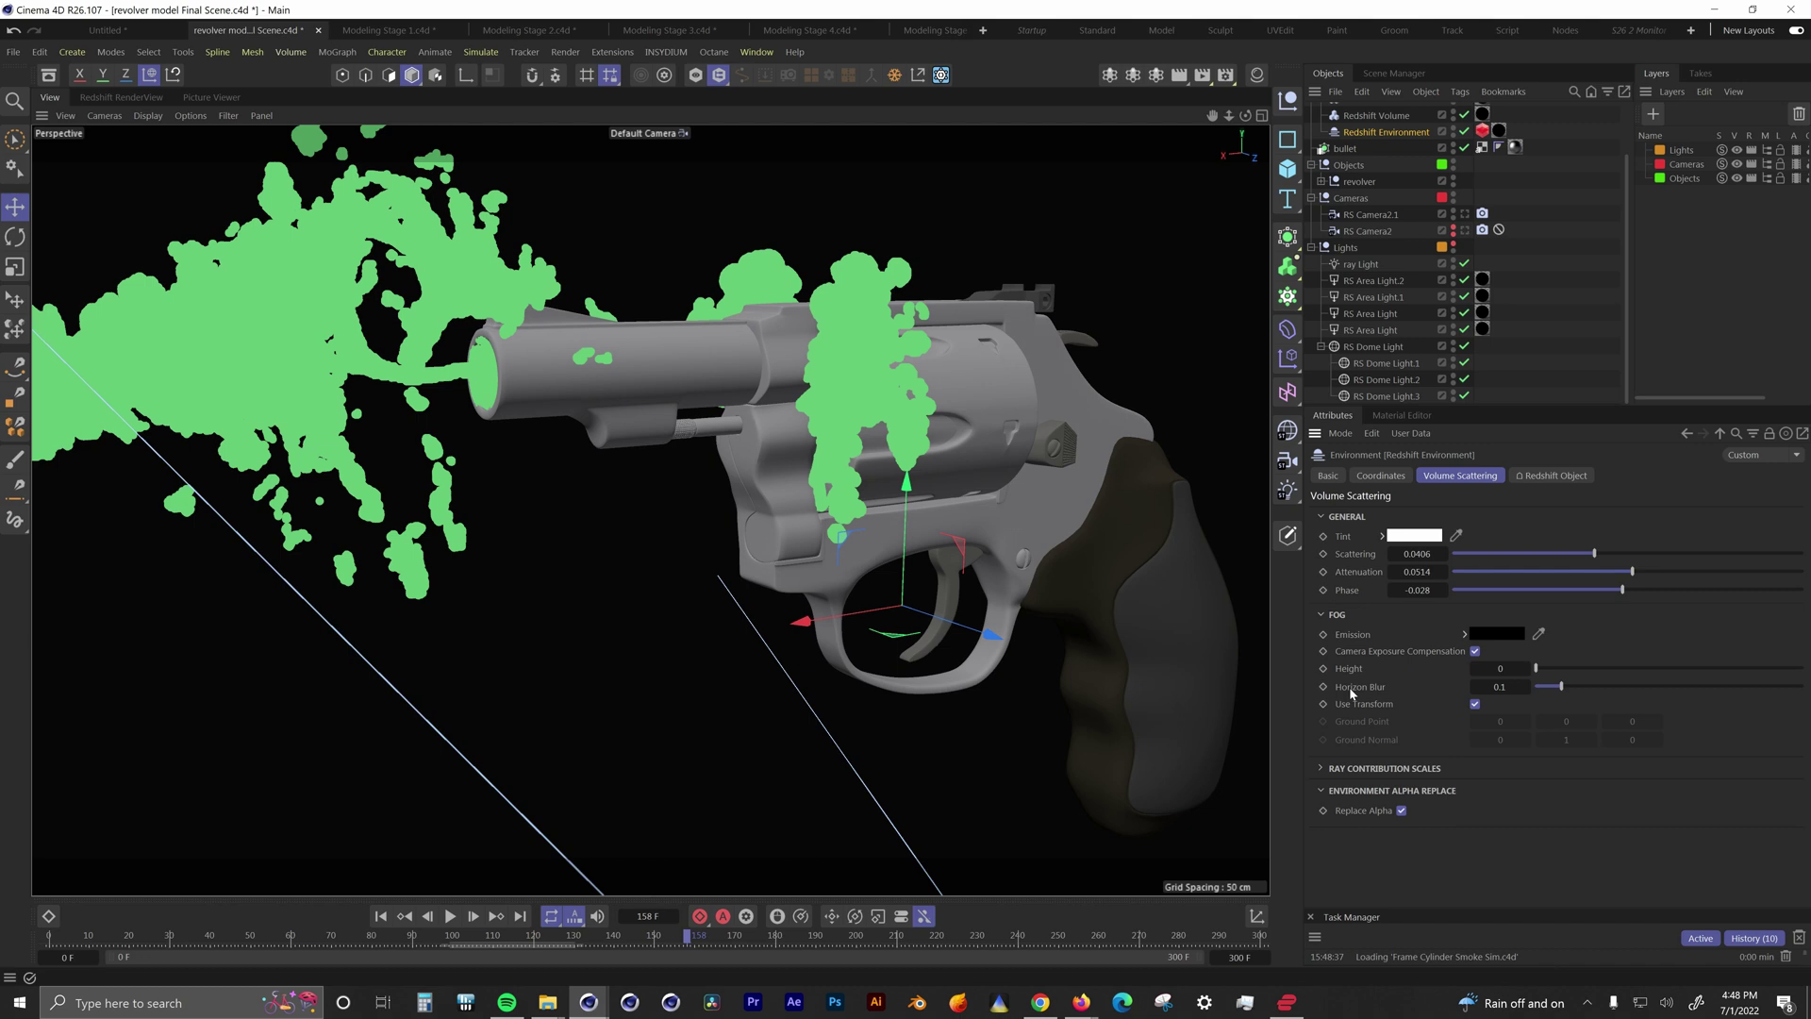
left_click(1375, 266)
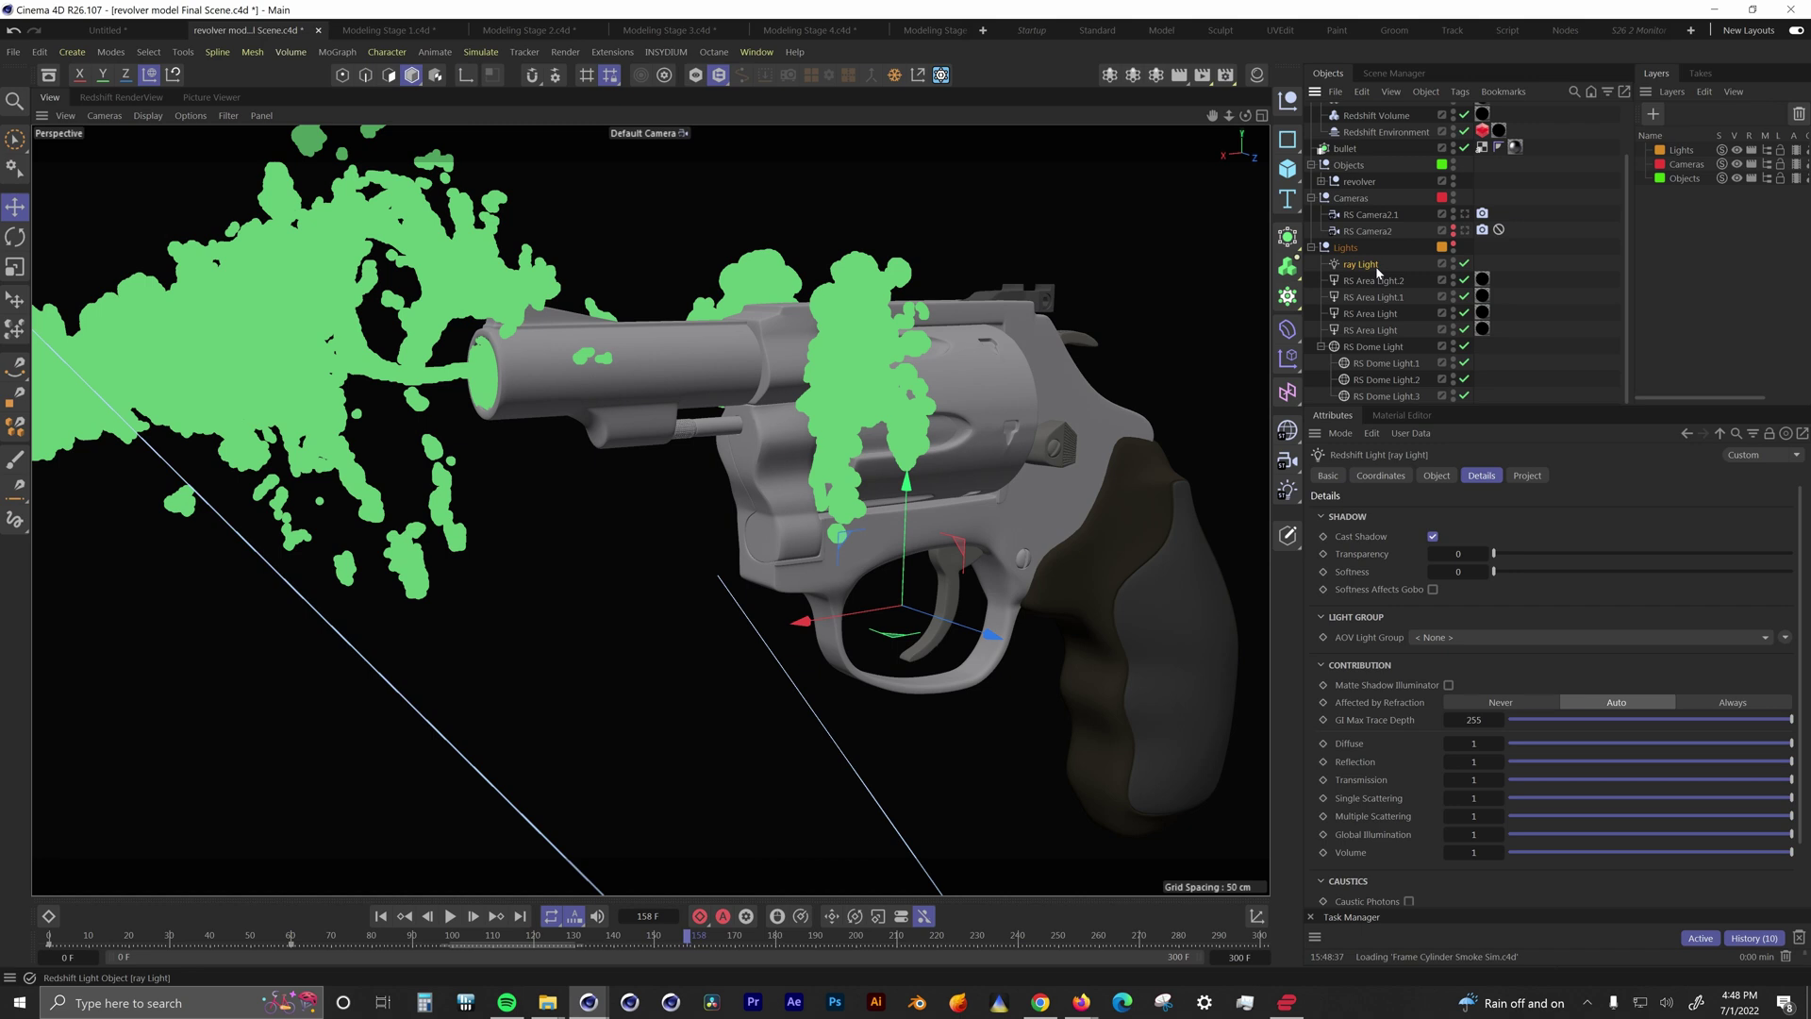
left_click(1432, 476)
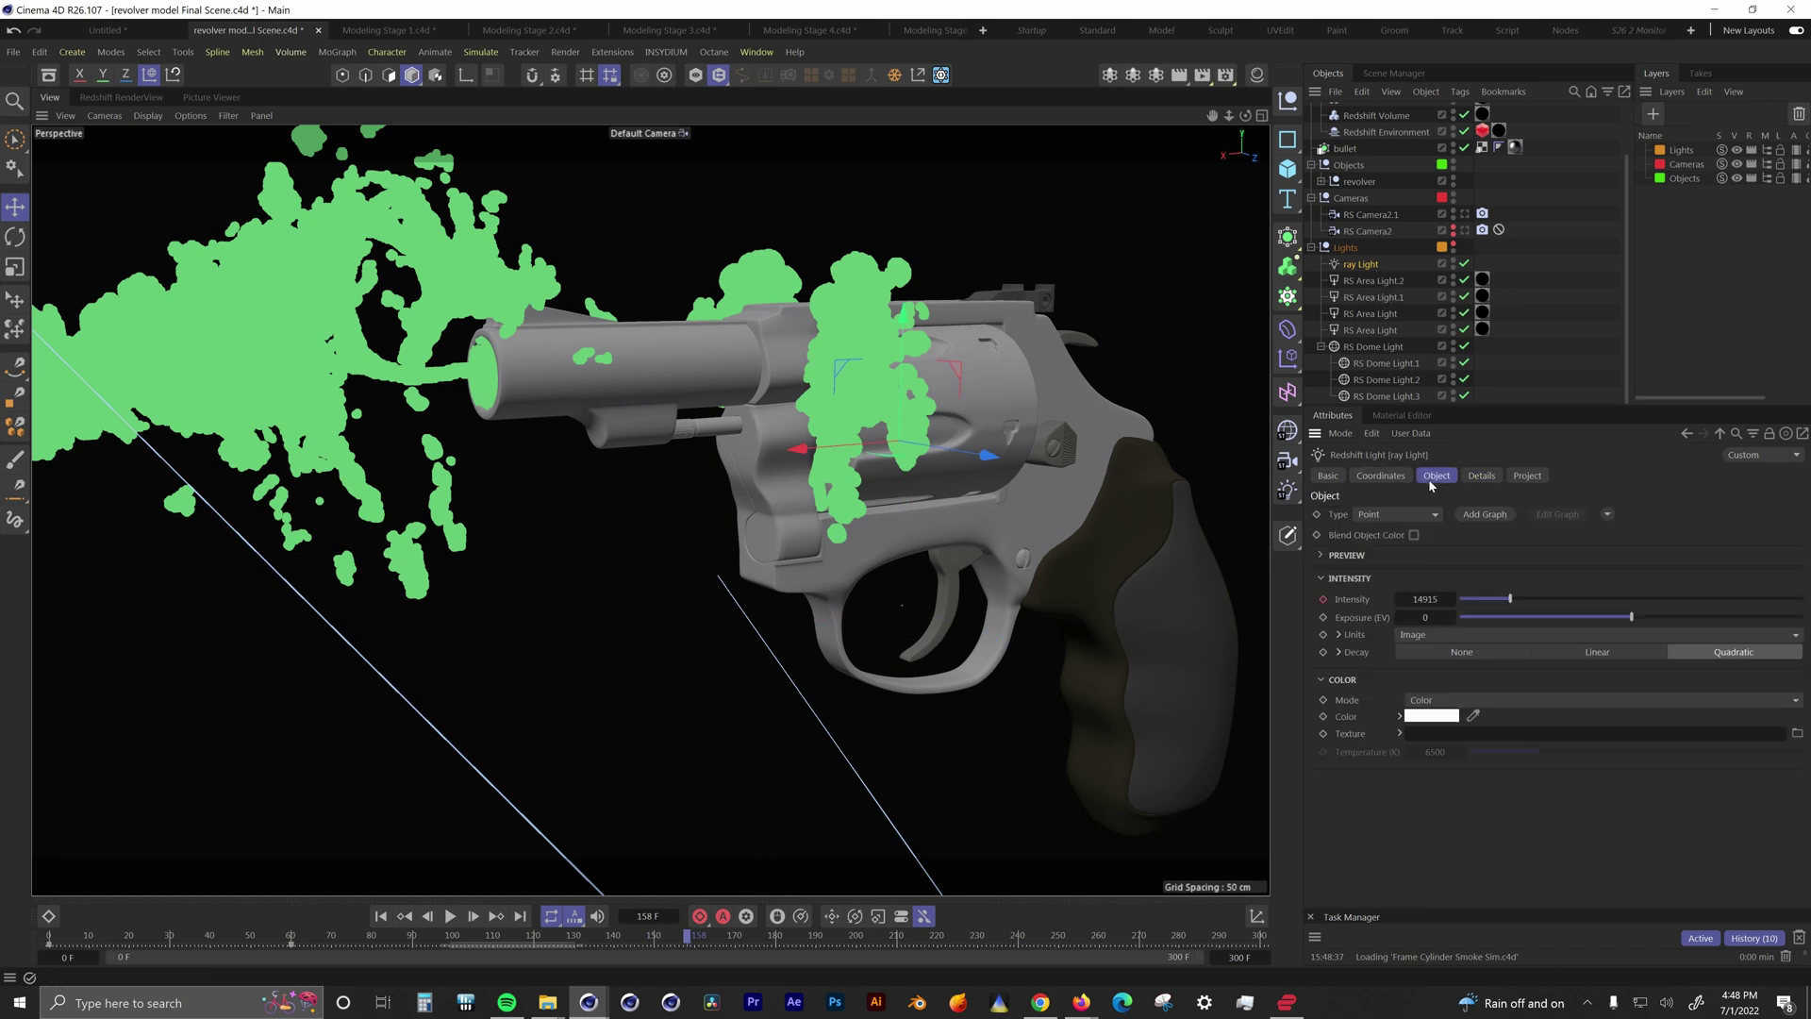
left_click_drag(80, 944, 658, 937)
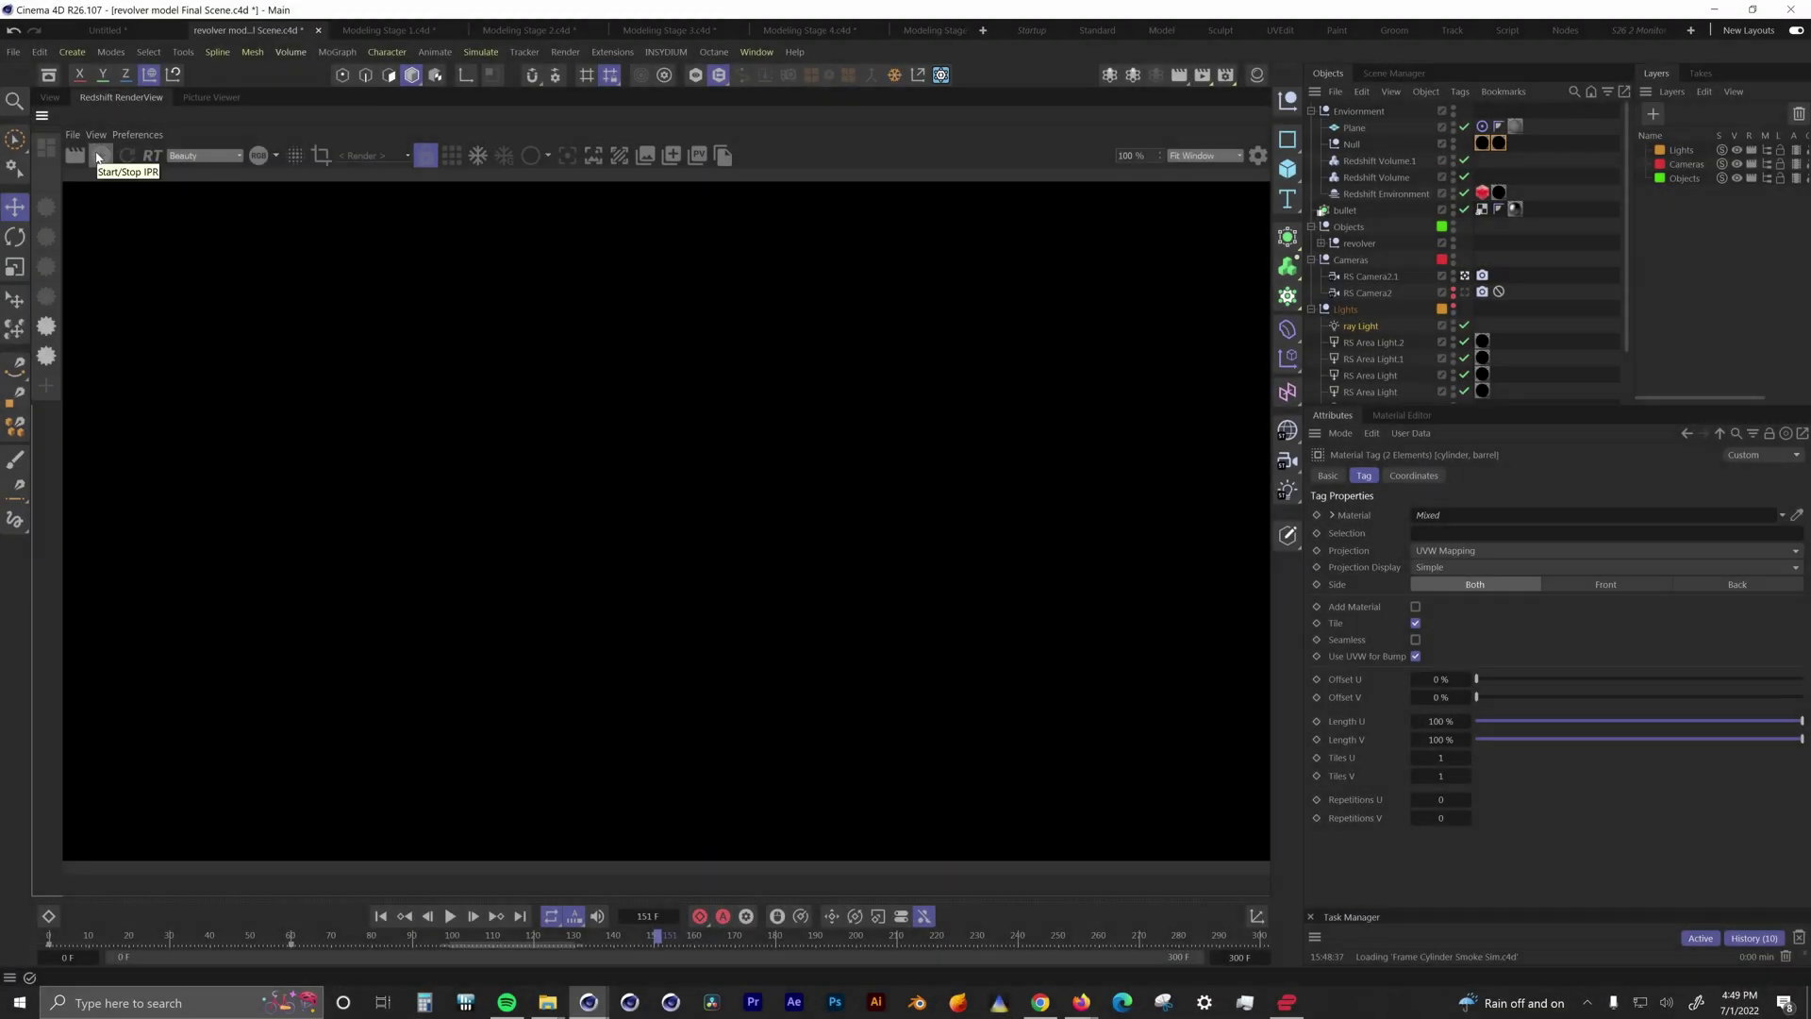
Step: Run and stop a Redshift IPR render of the muzzle smoke ring, then select the Null's RS Volume tag
left_click(98, 157)
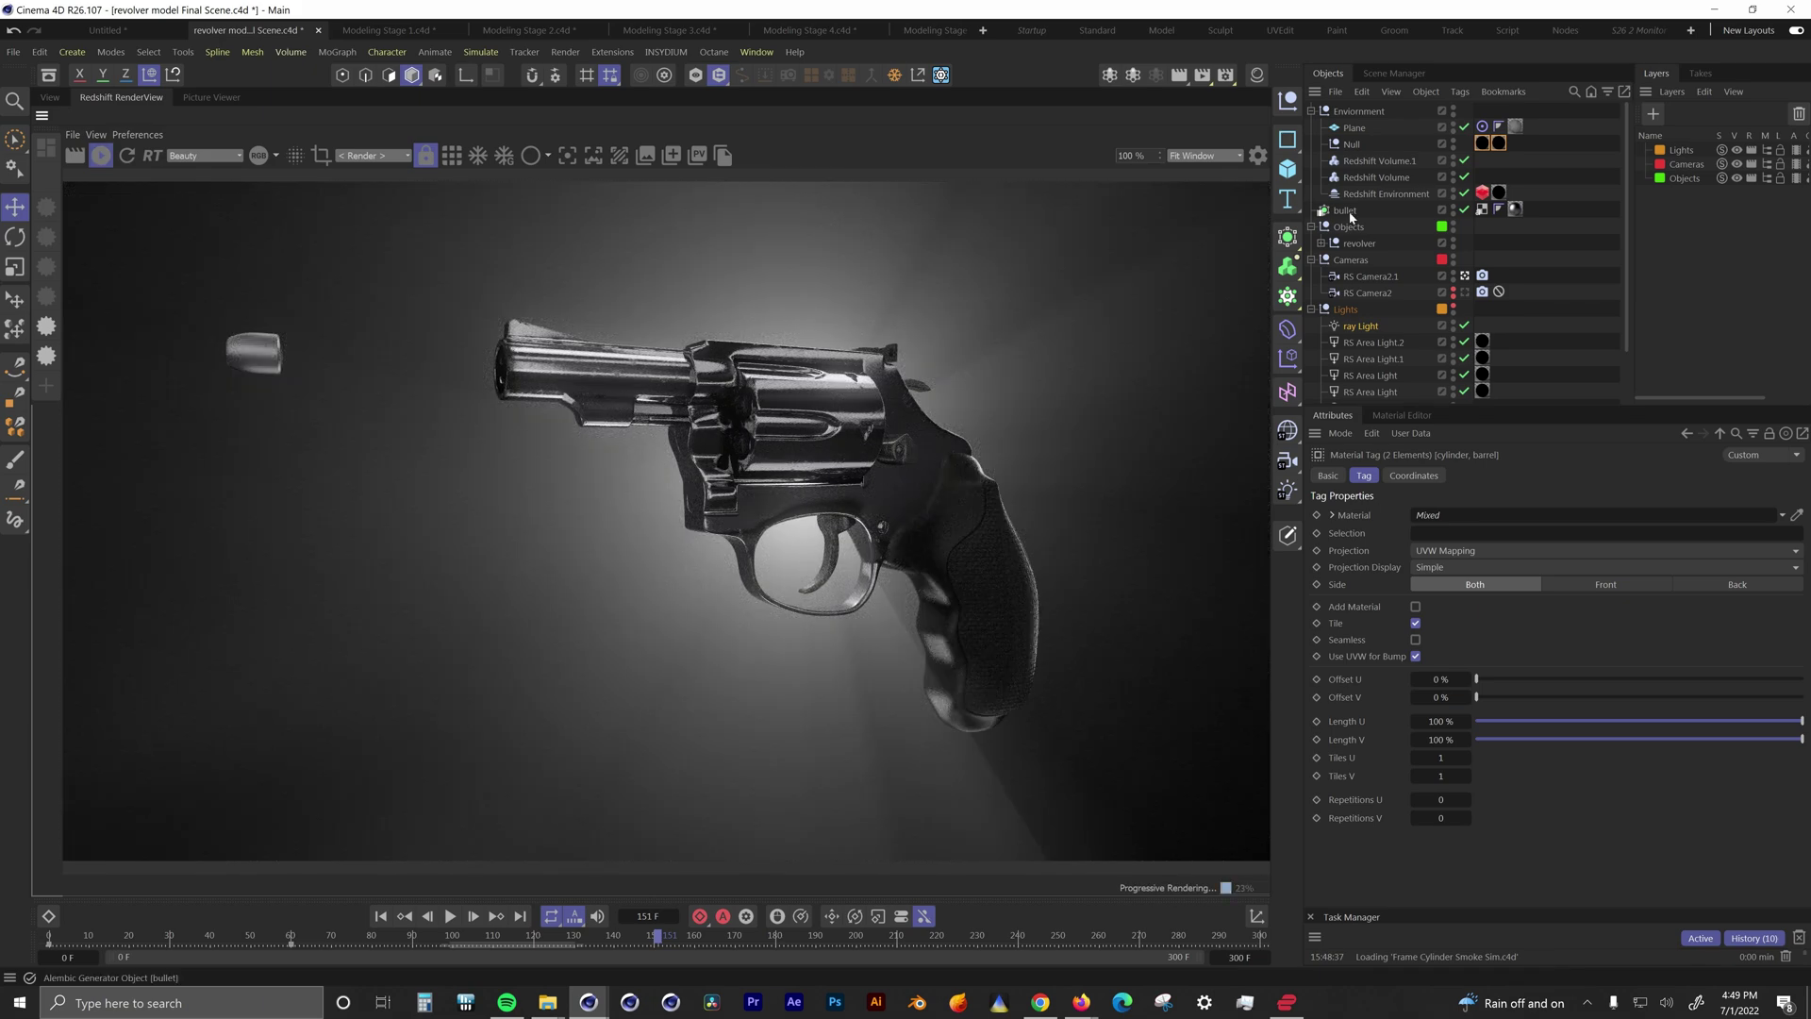
left_click(98, 157)
left_click(1509, 149)
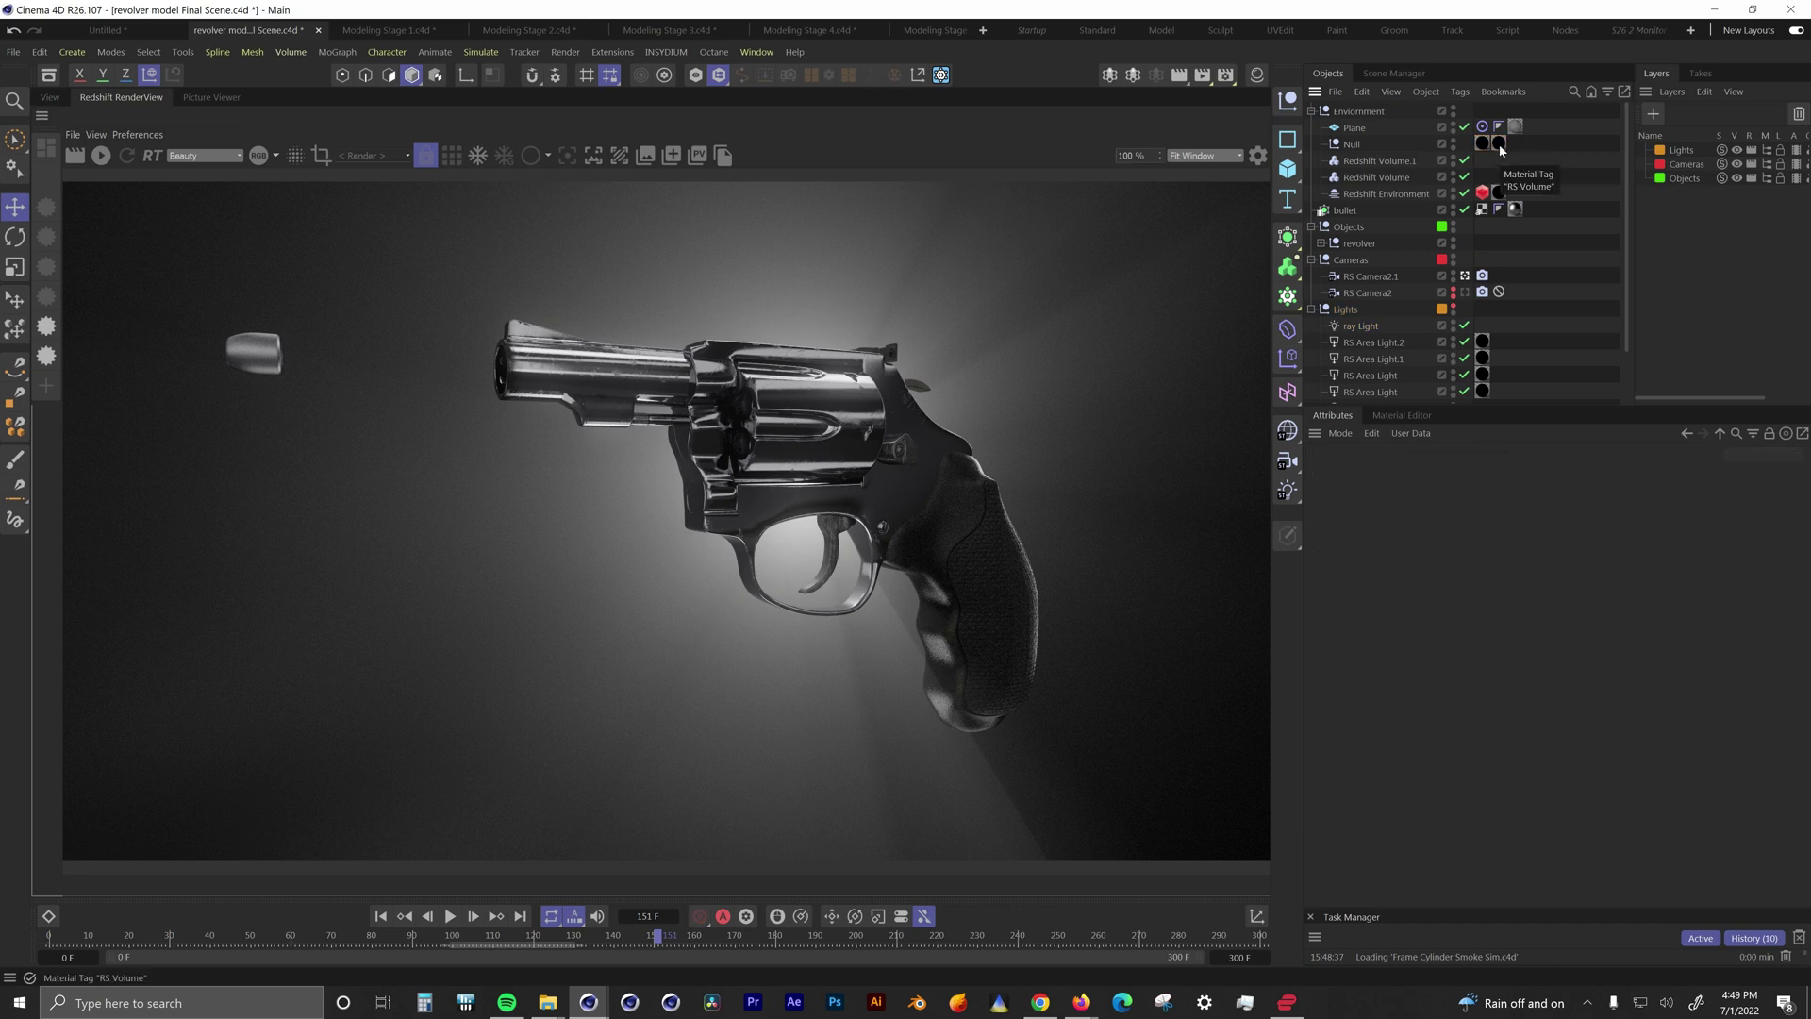
left_click(1500, 145)
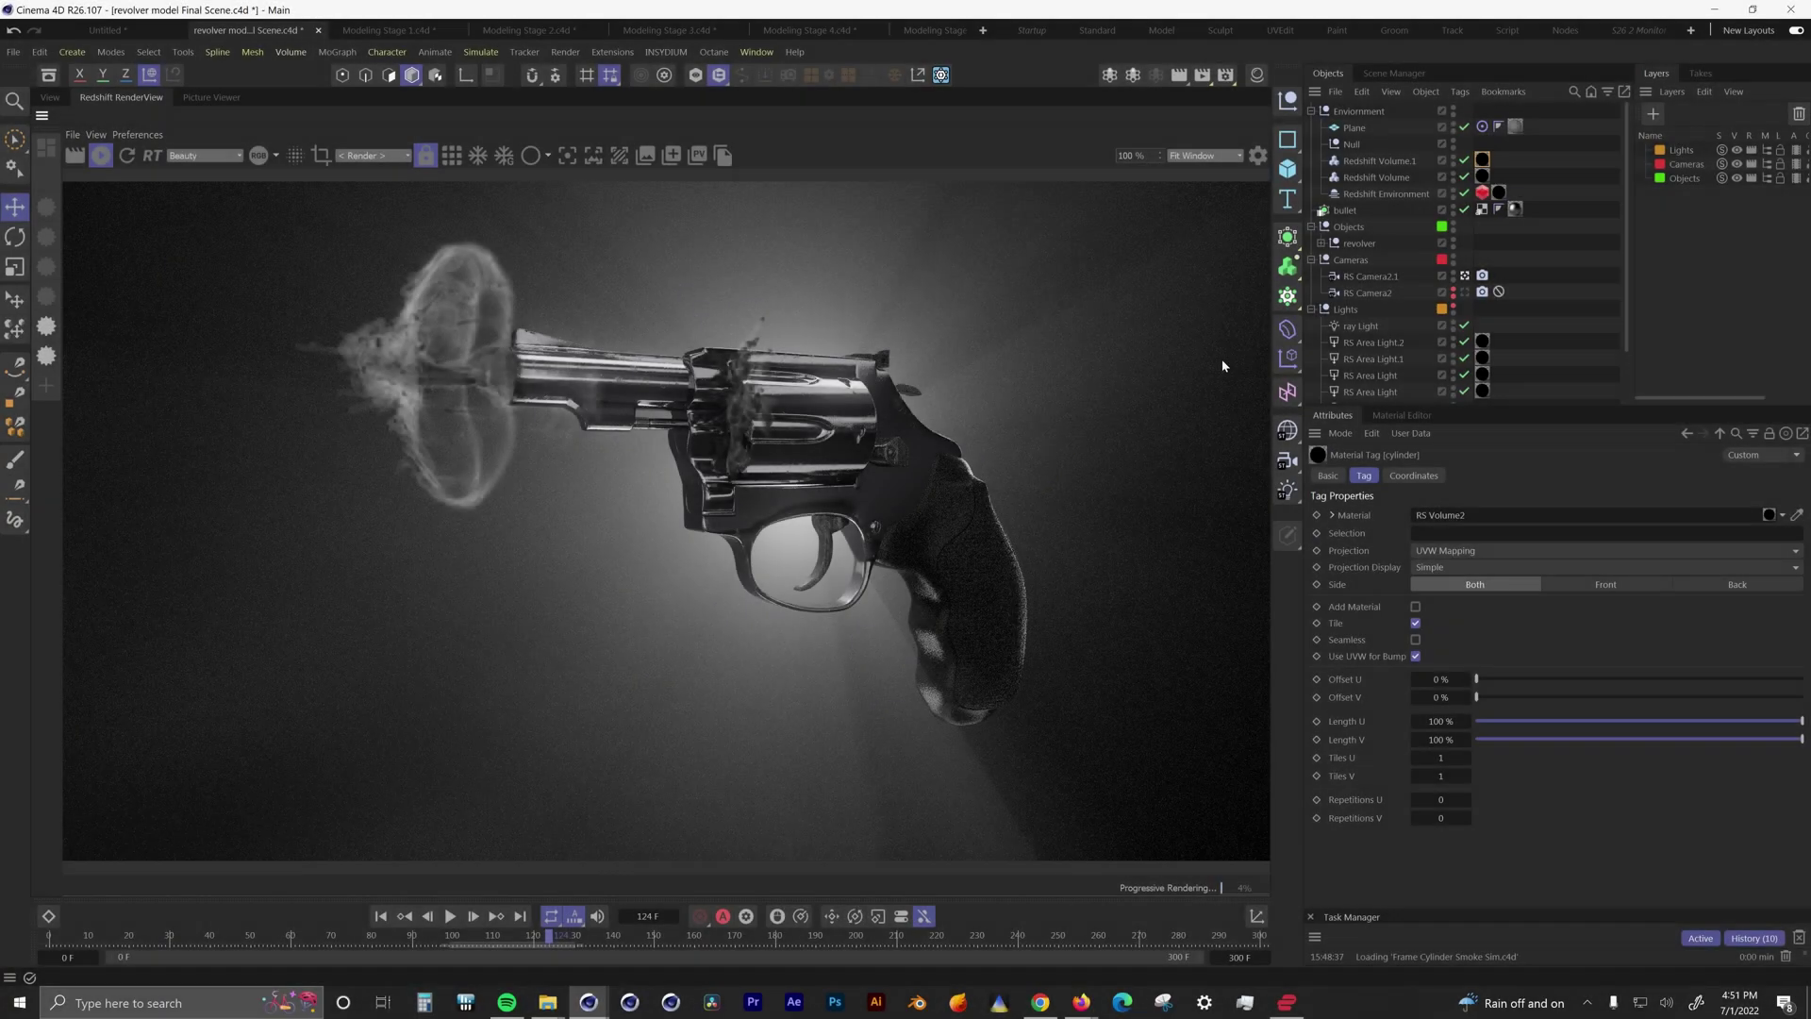
Step: Open the RS Volume material's shader graph from the Material Manager and make the window taller
double_click(1481, 176)
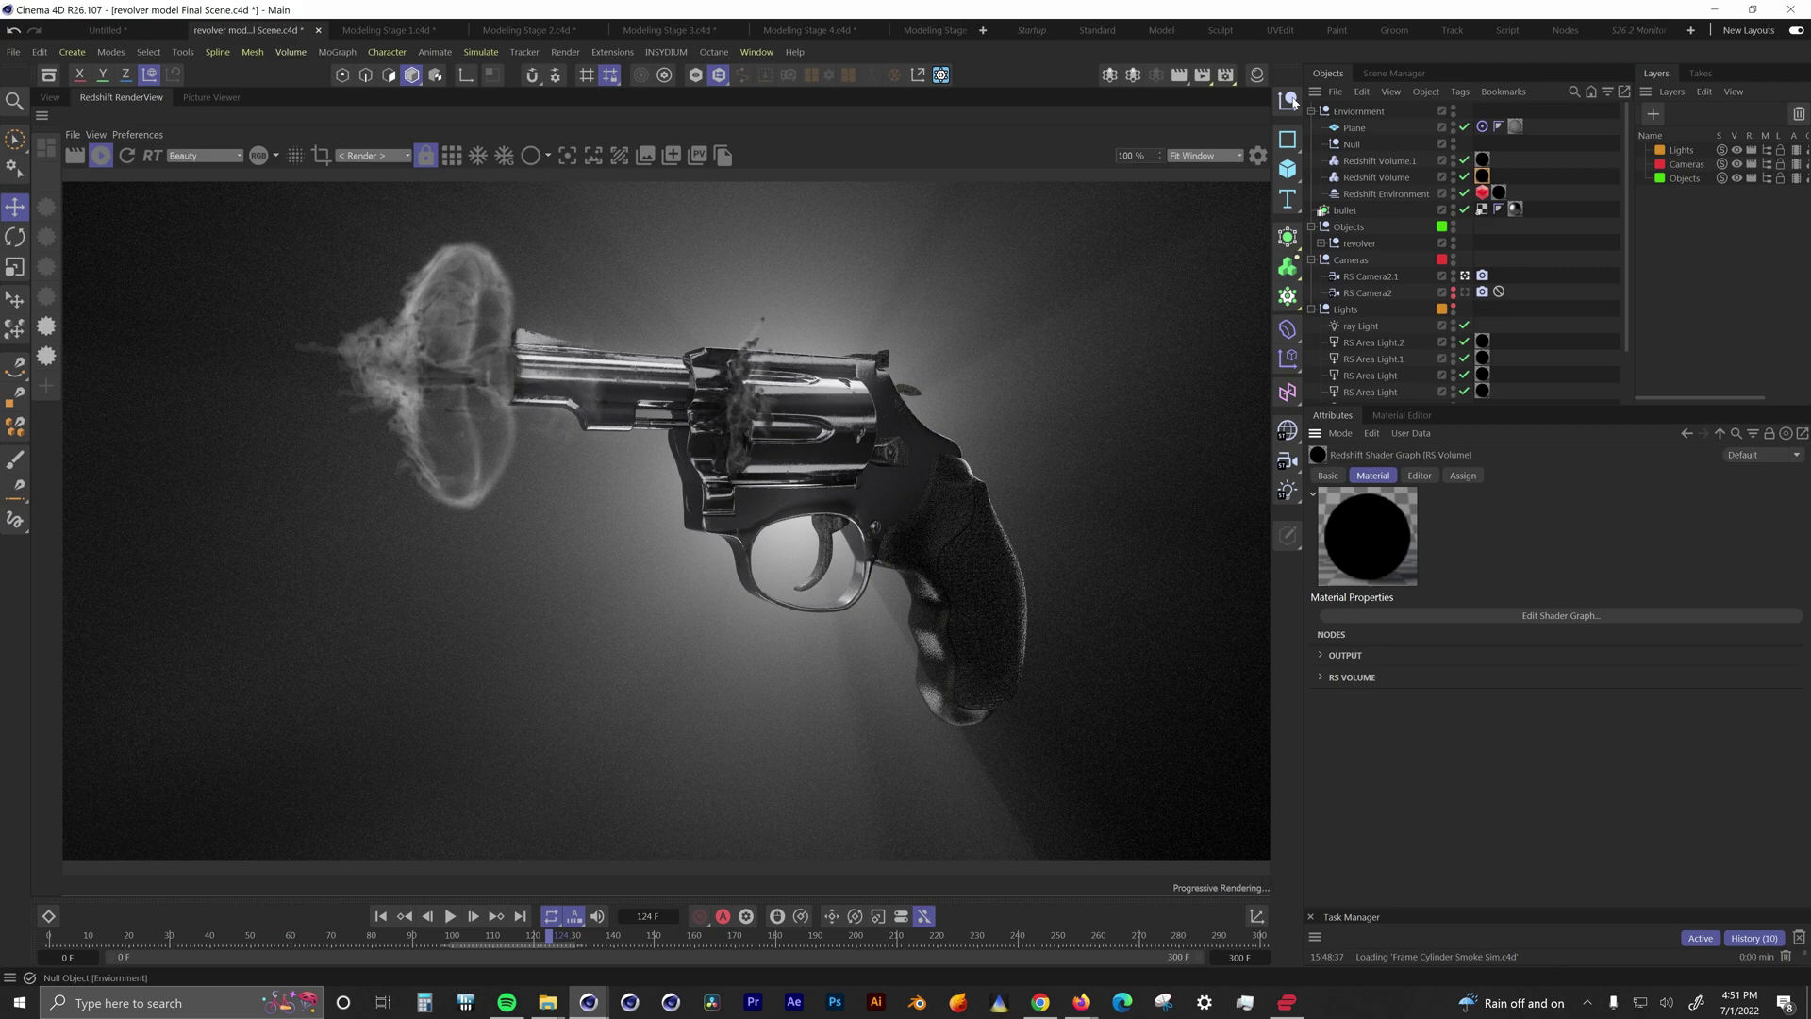
left_click(1257, 76)
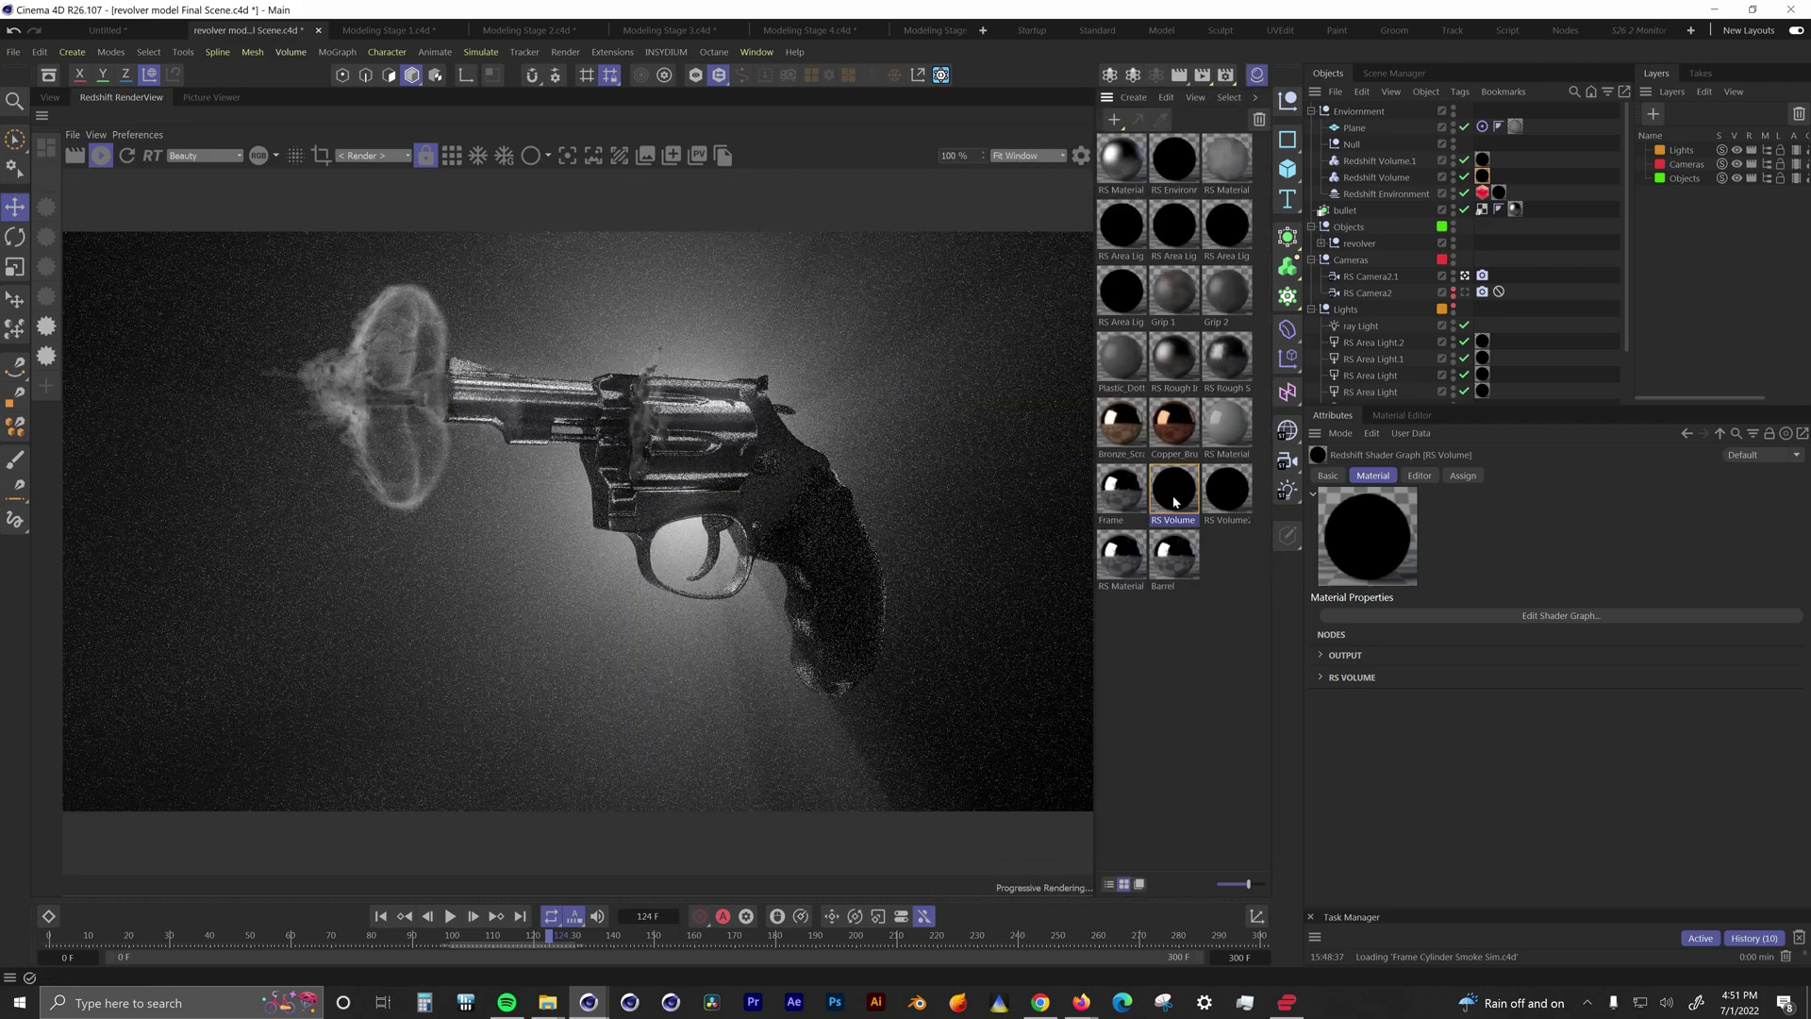
double_click(1174, 488)
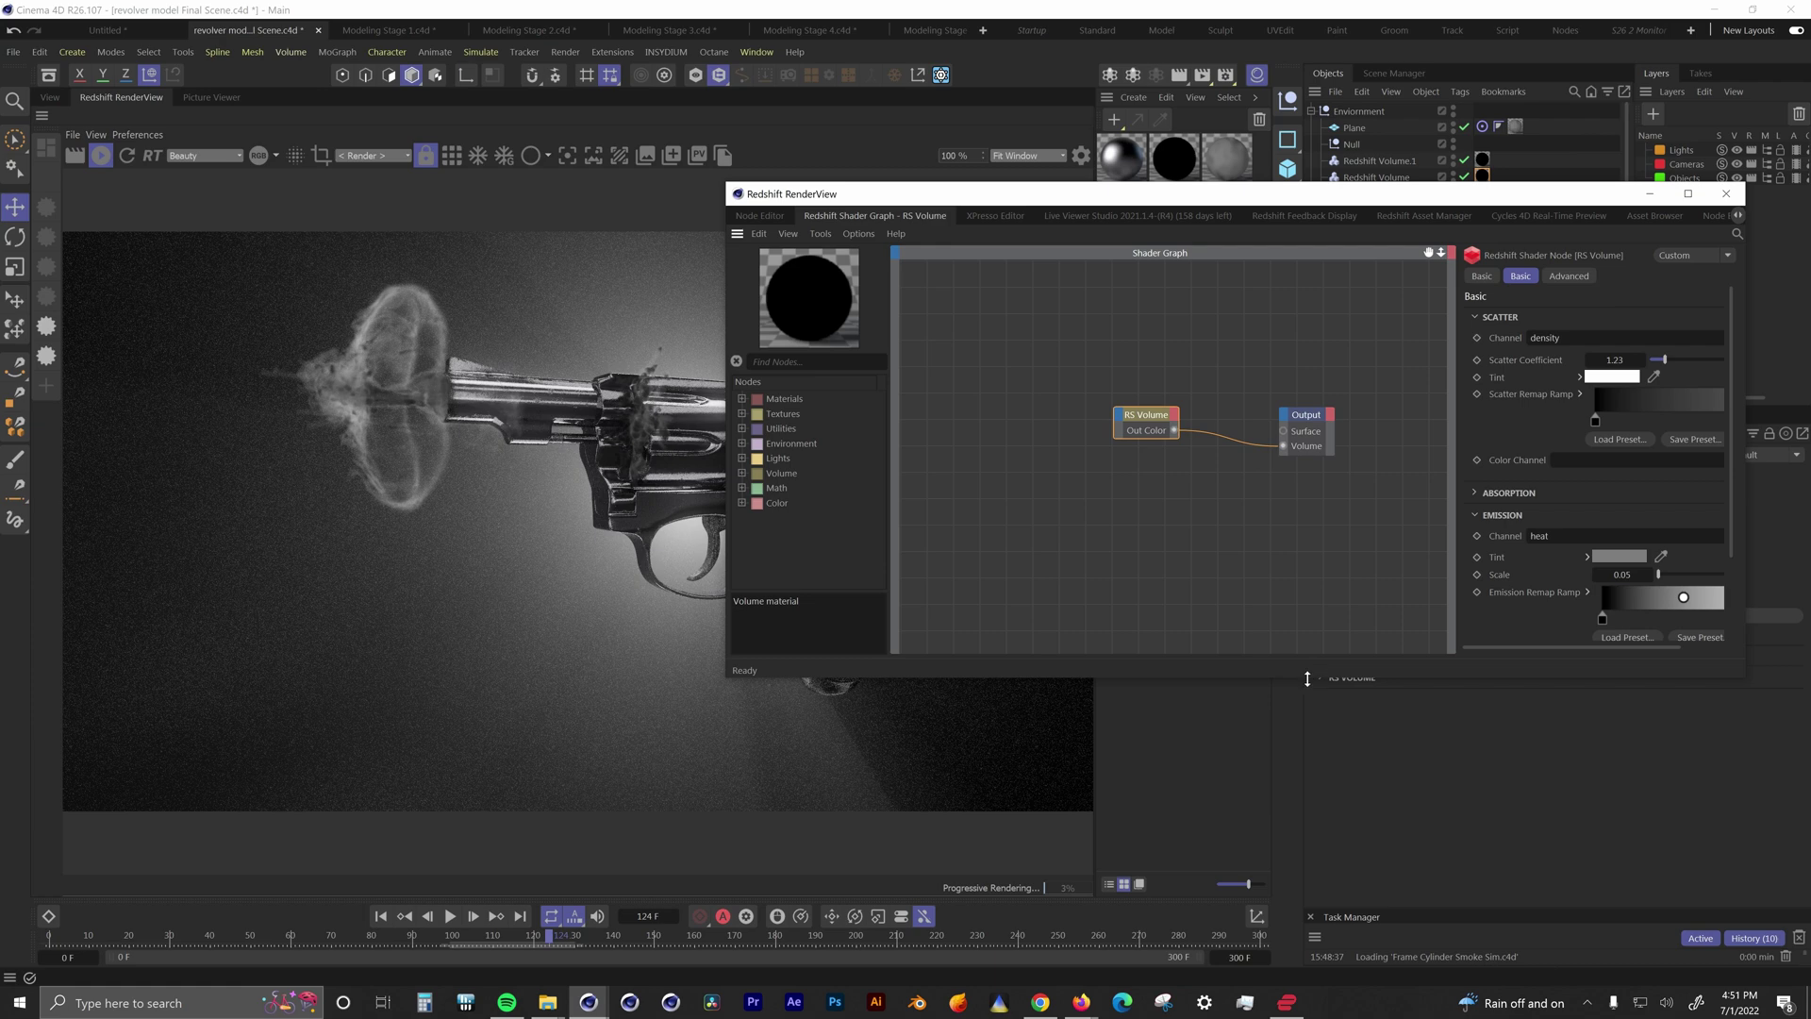
left_click_drag(1307, 677, 1311, 883)
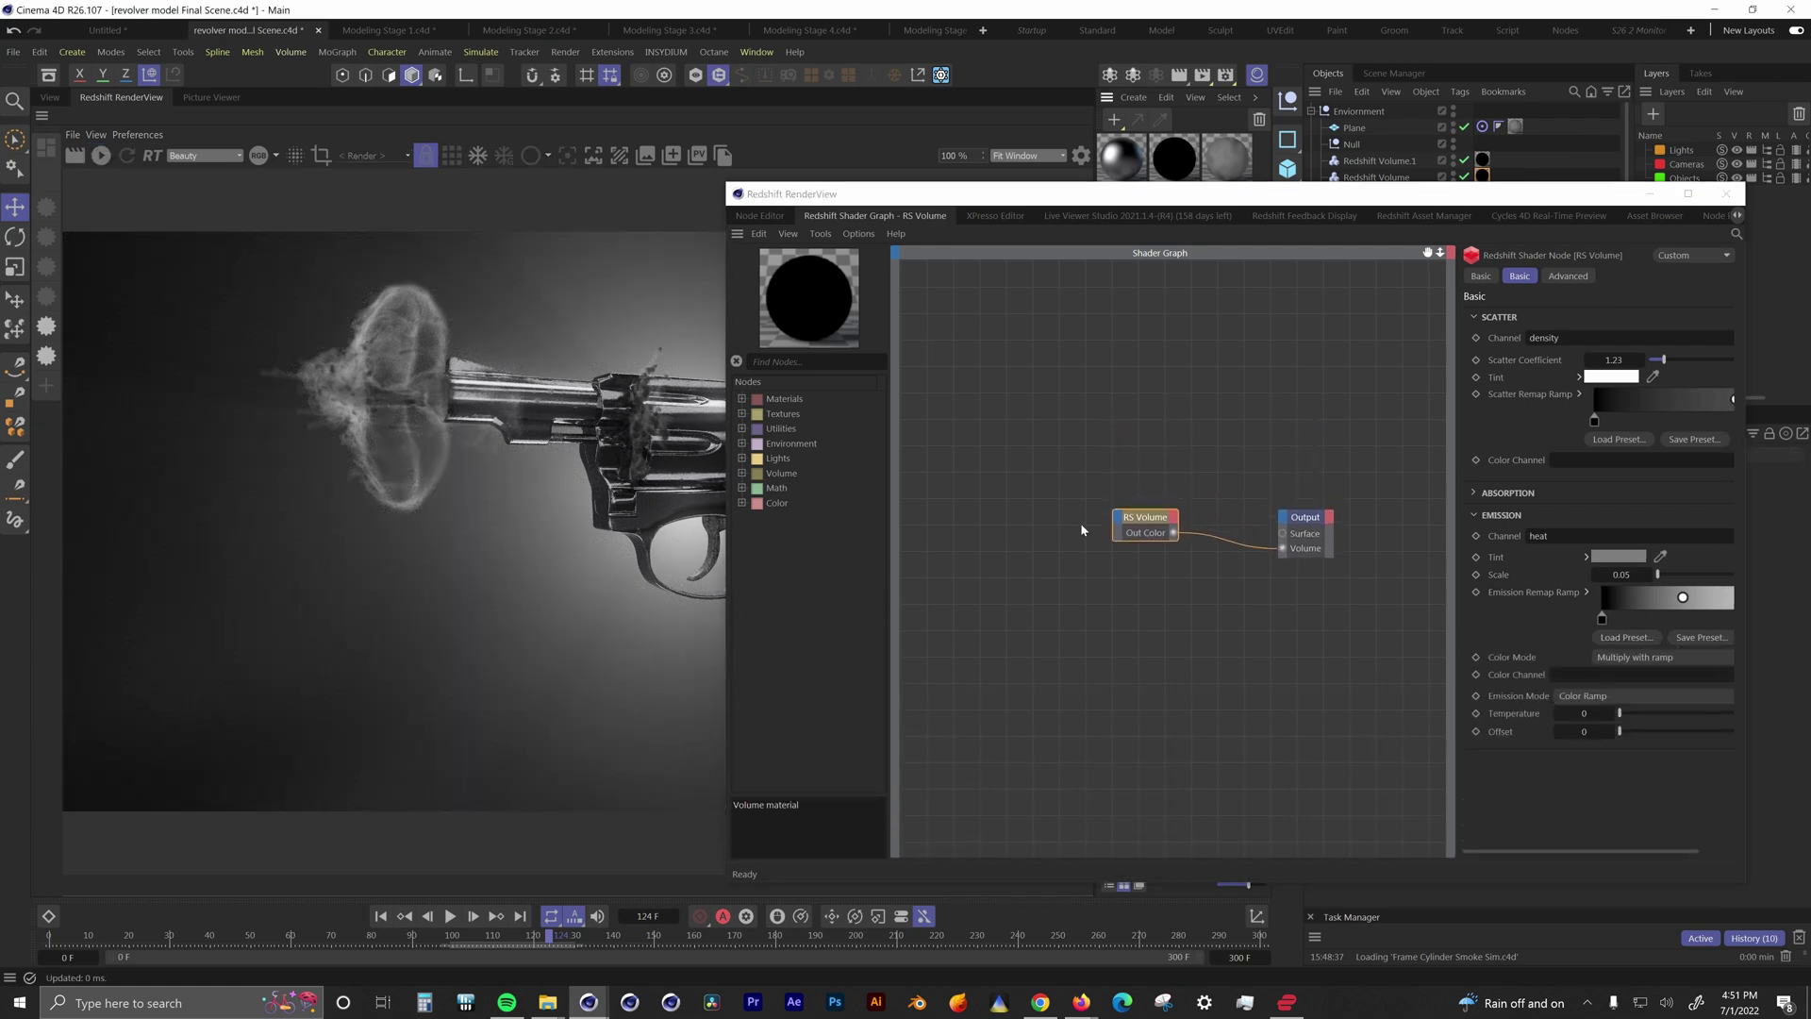
Step: Keep density as the RS Volume scatter channel and review the absorption settings
left_click(1688, 337)
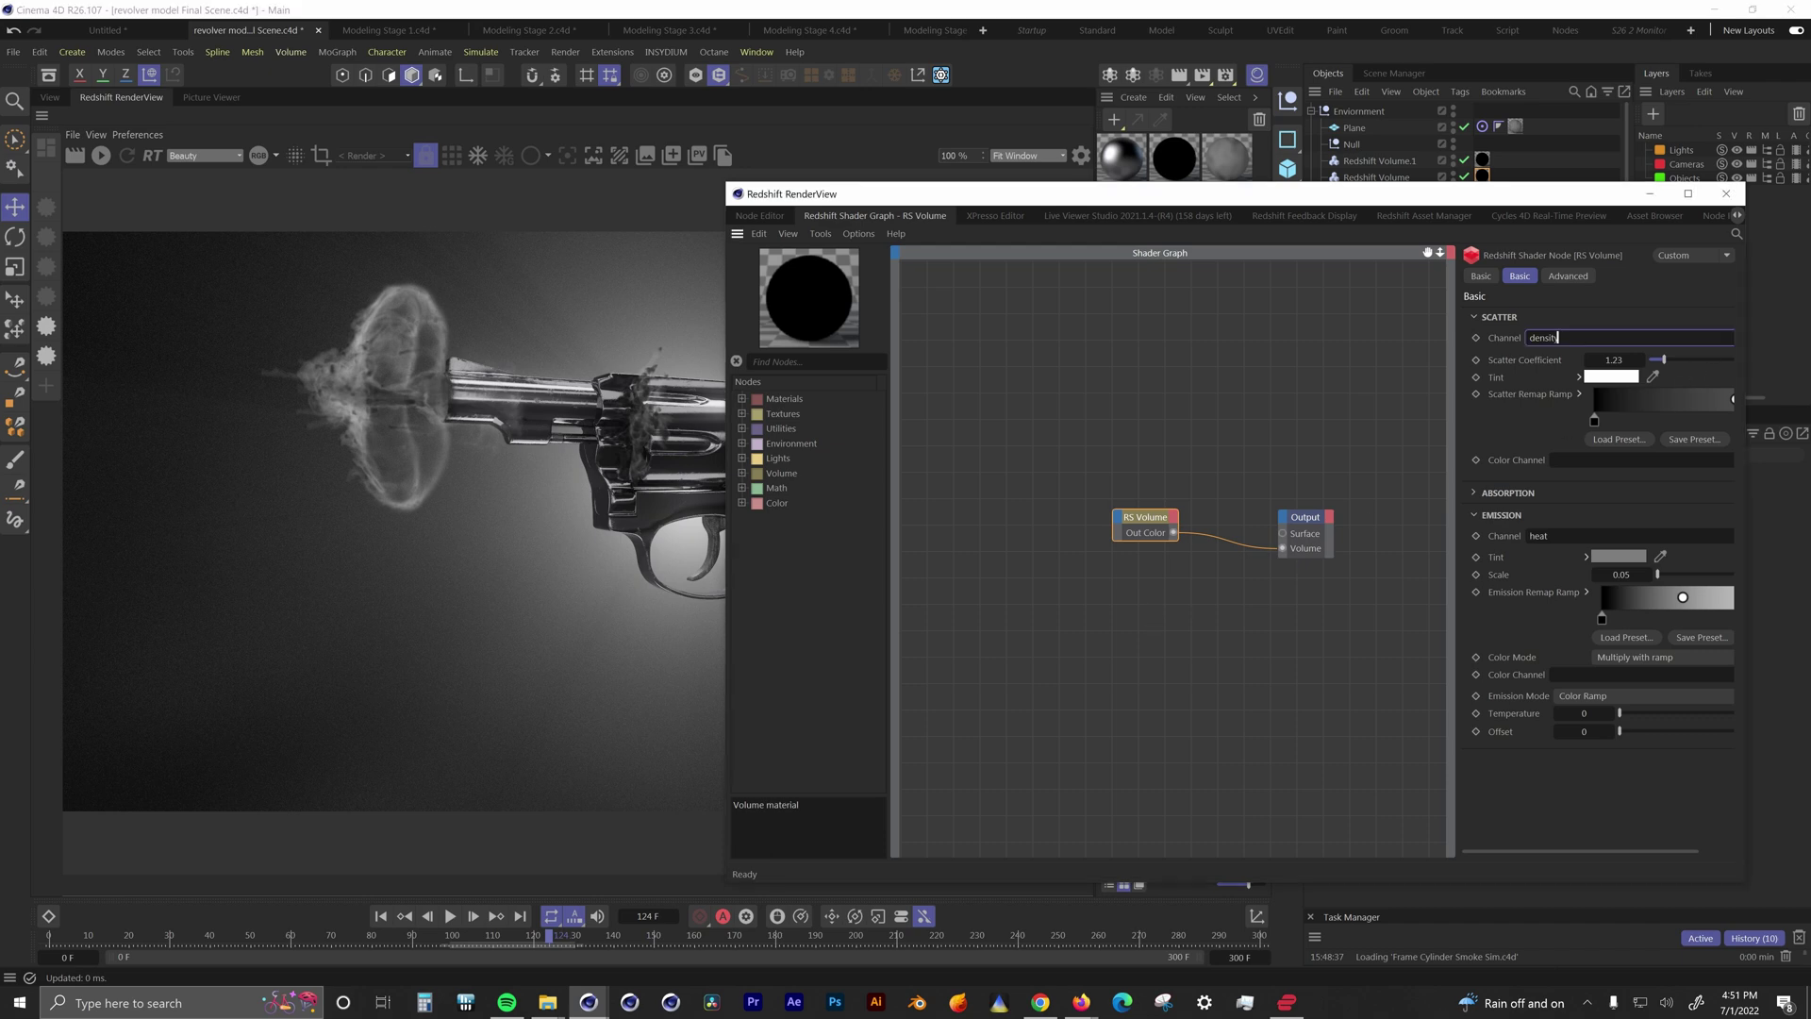
left_click_drag(1685, 314, 1798, 317)
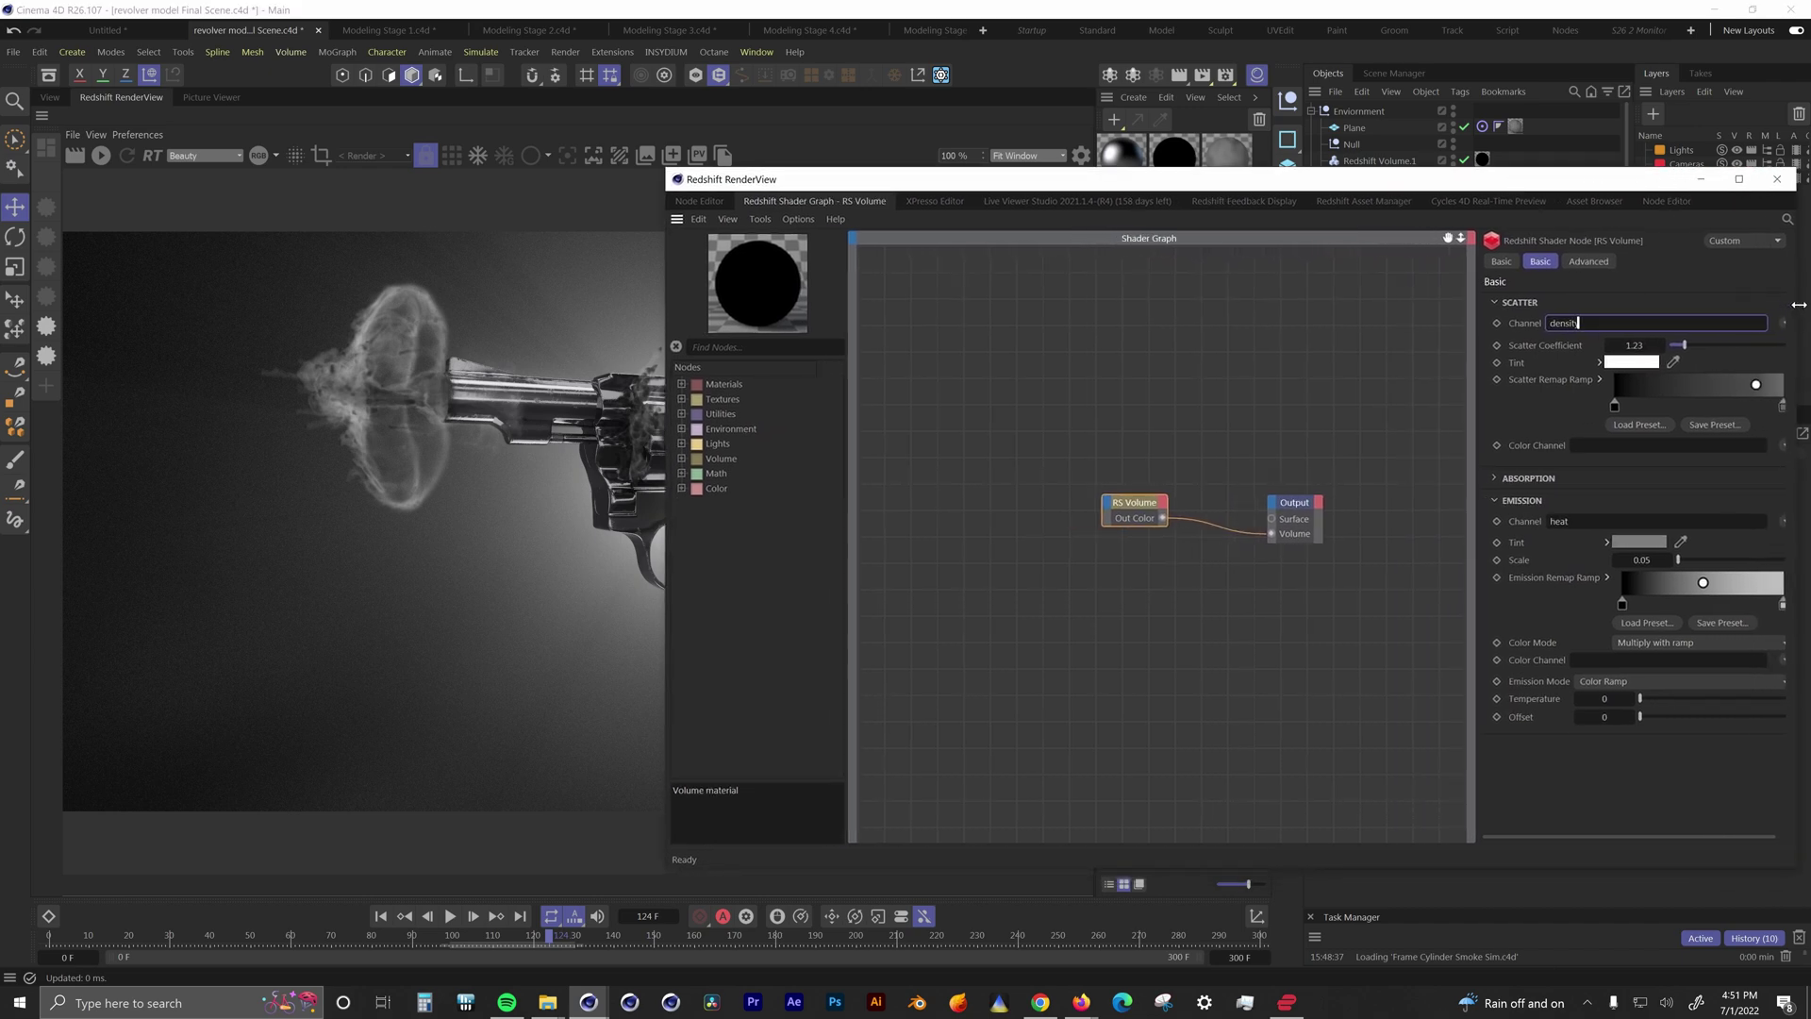
left_click(1782, 323)
mouse_move(1777, 382)
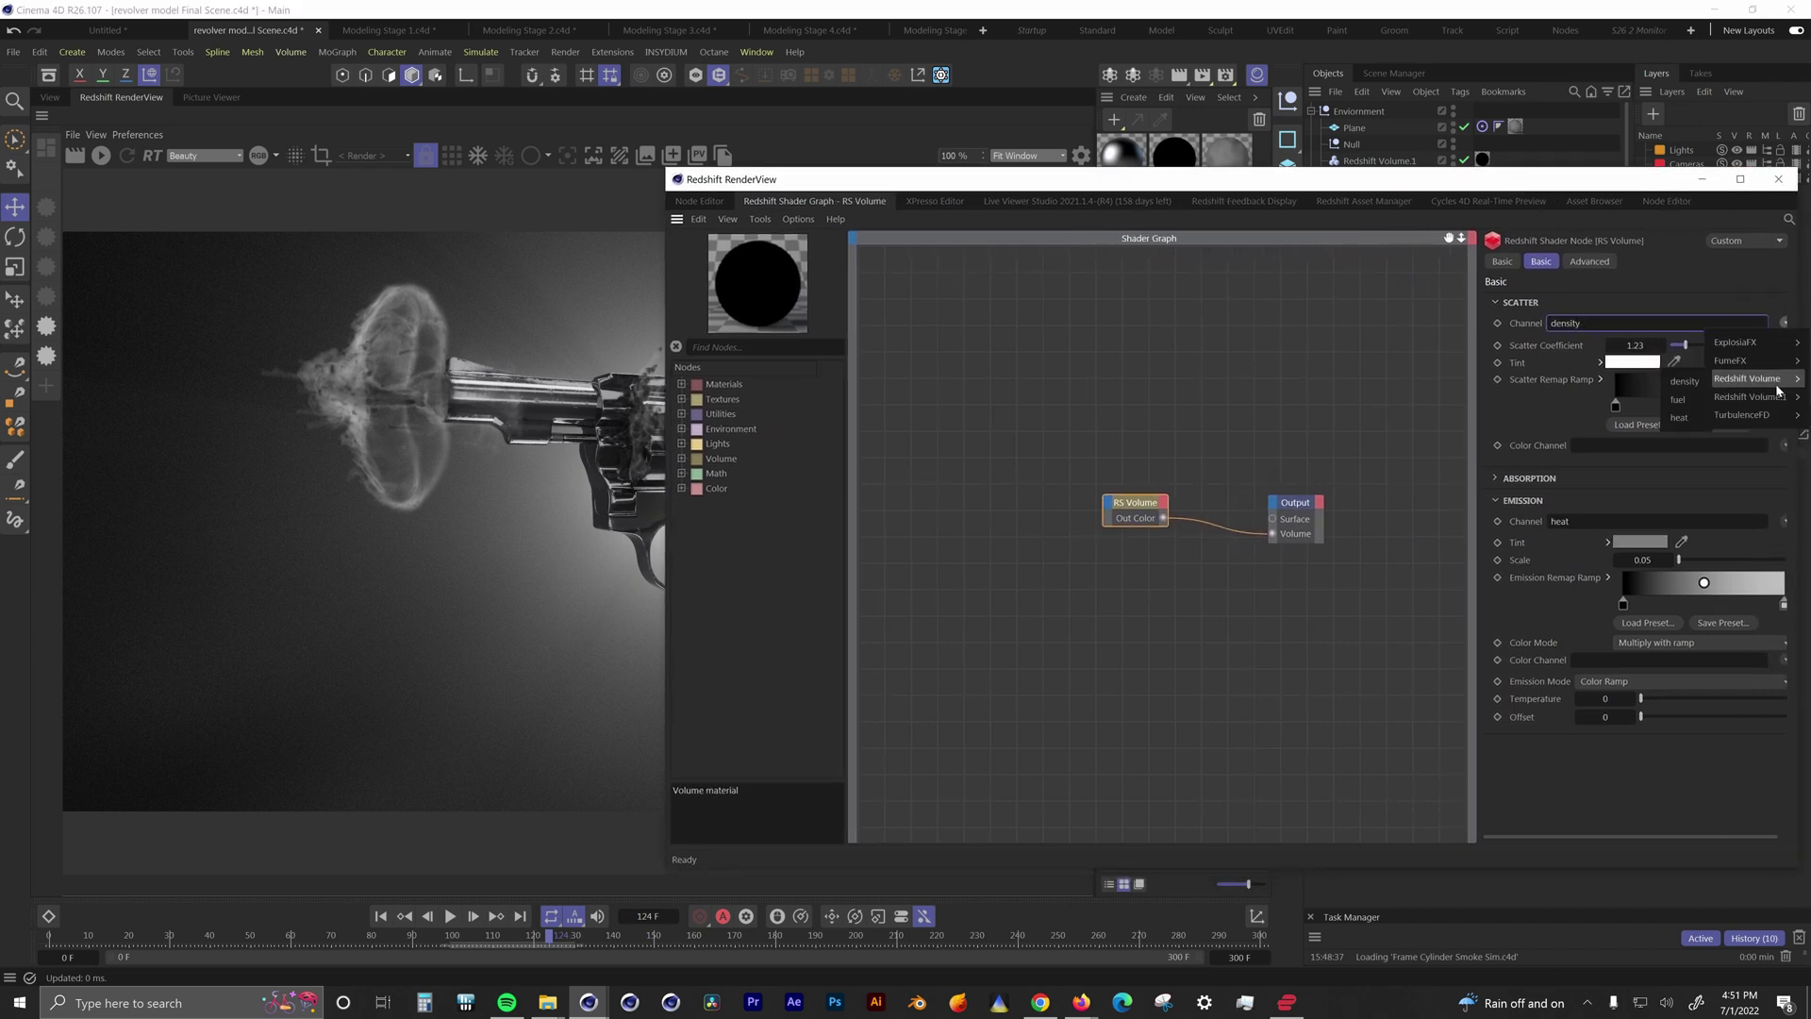
left_click(1685, 382)
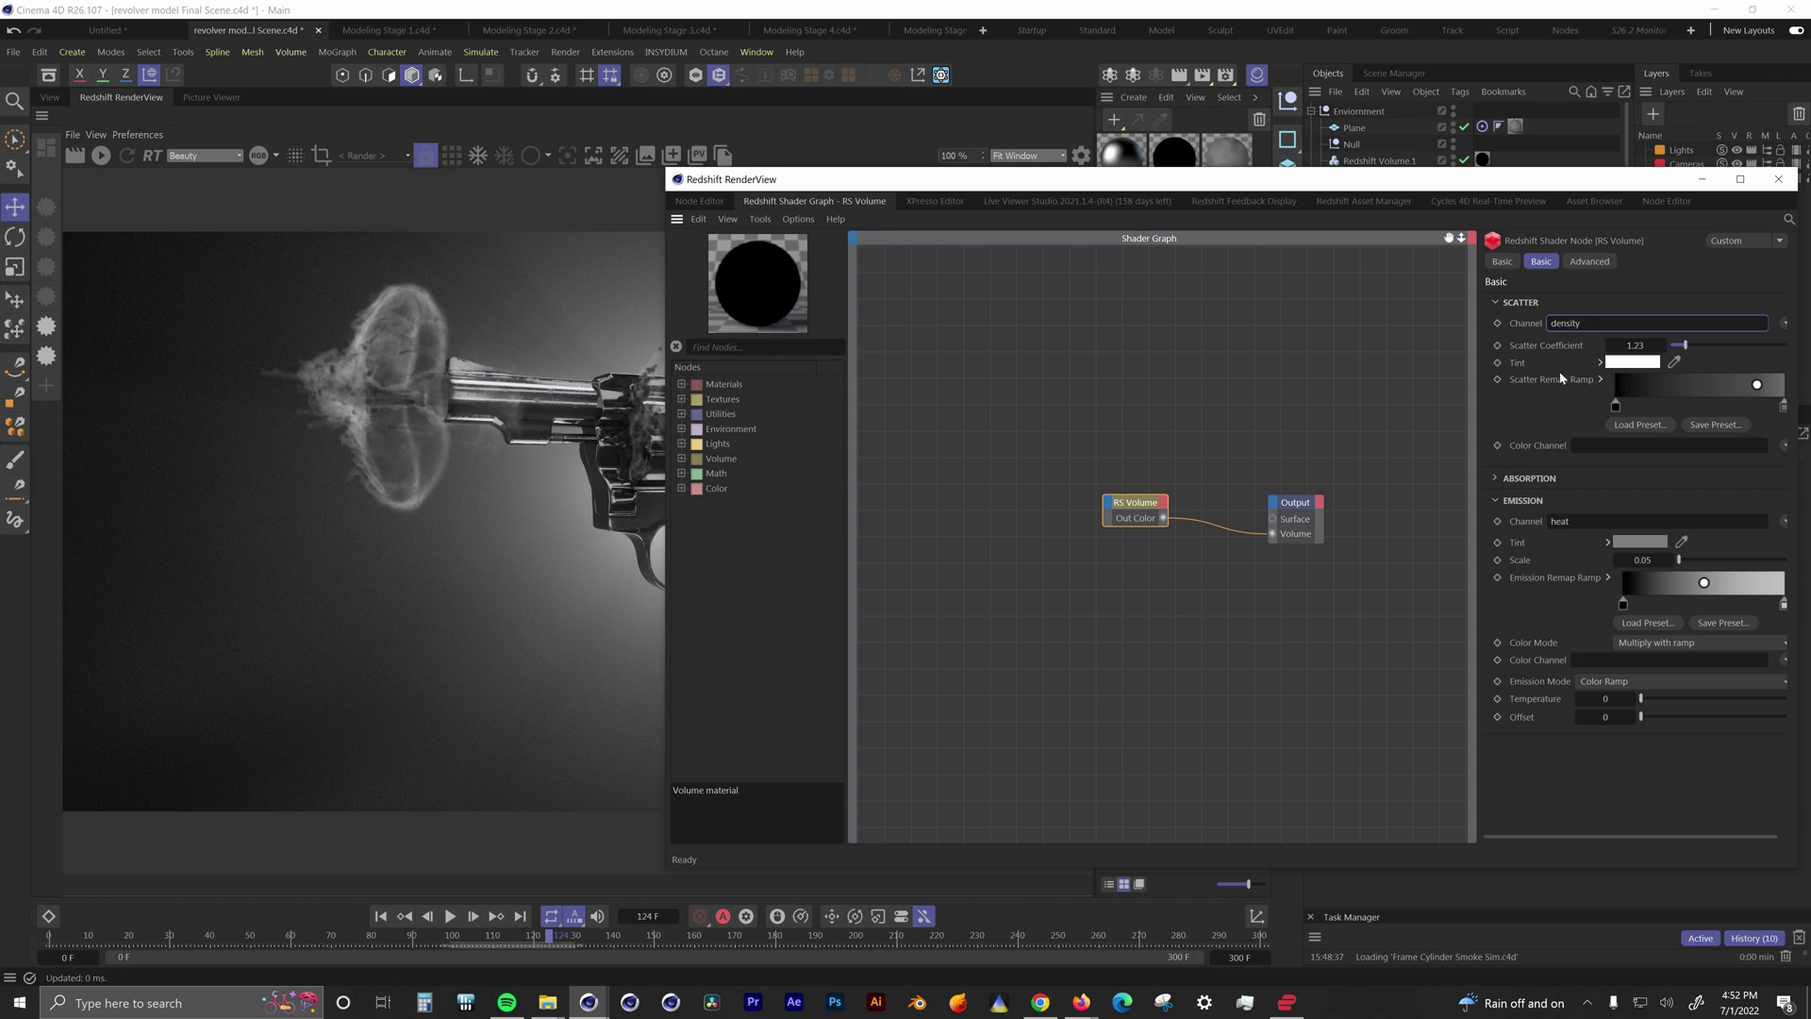
left_click(1497, 480)
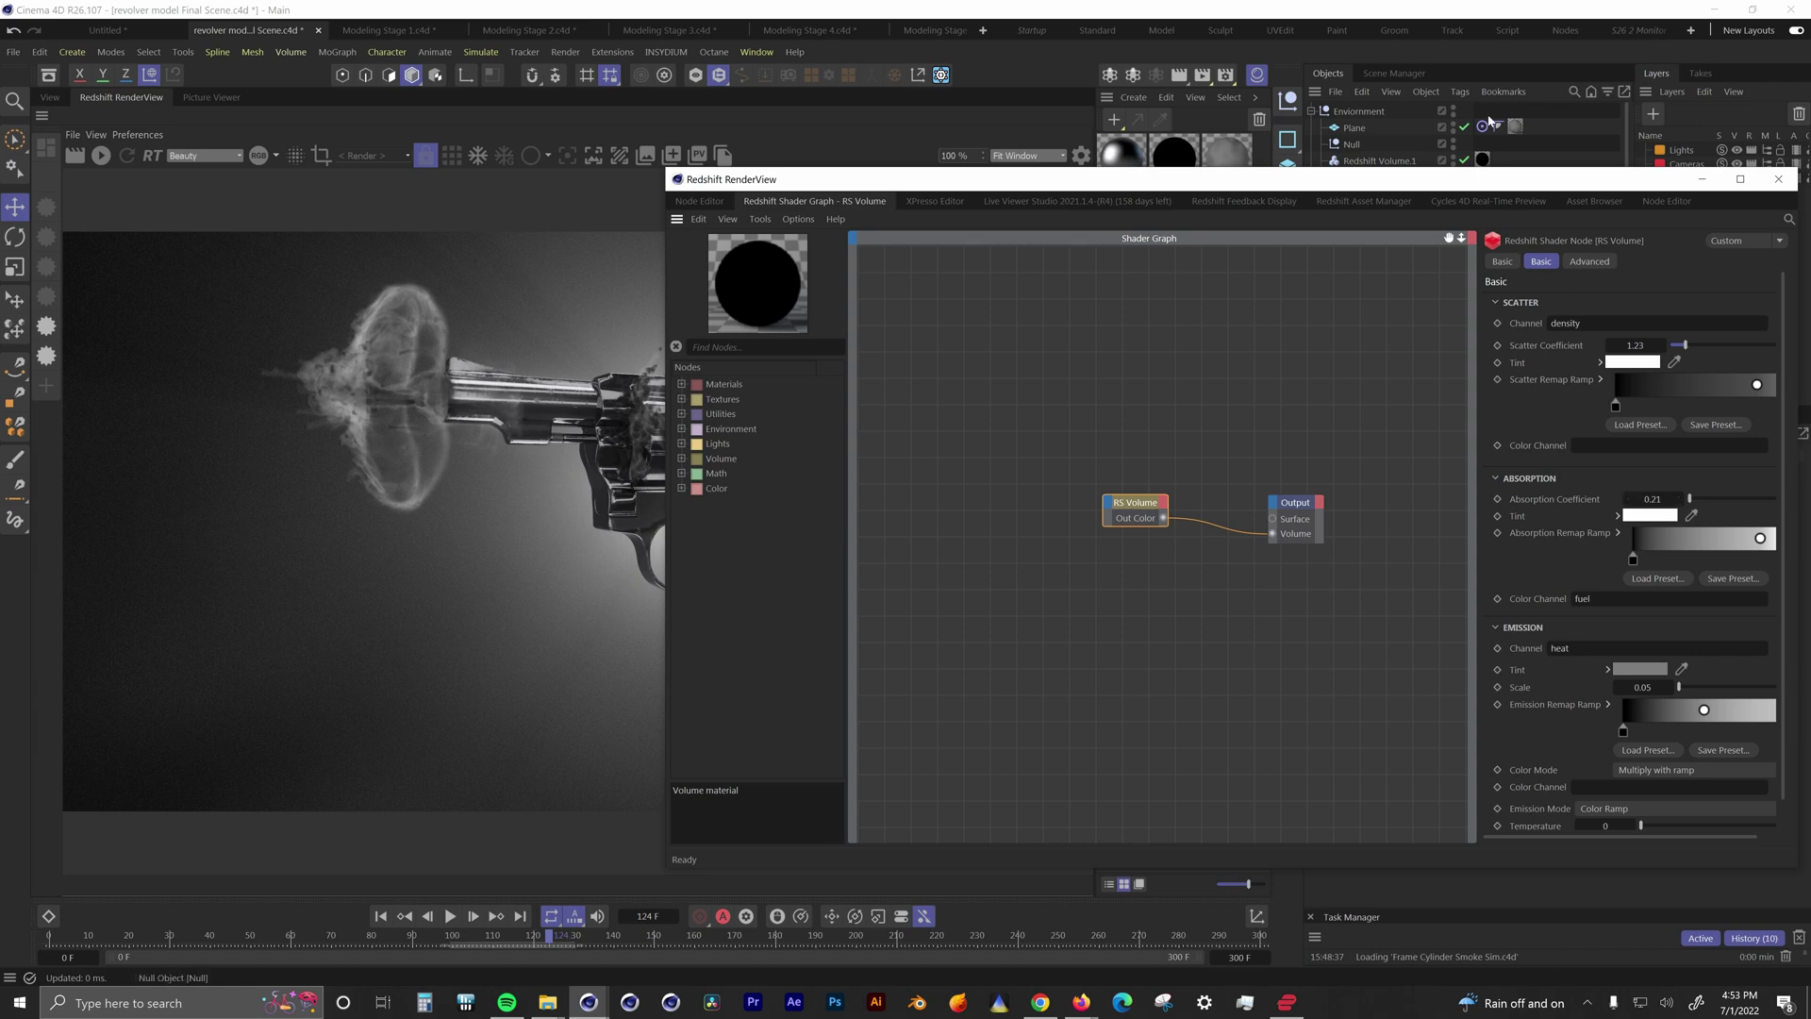
Step: Review the RS Volume advanced density settings, then minimize the shader graph window
left_click_drag(1438, 184, 1430, 74)
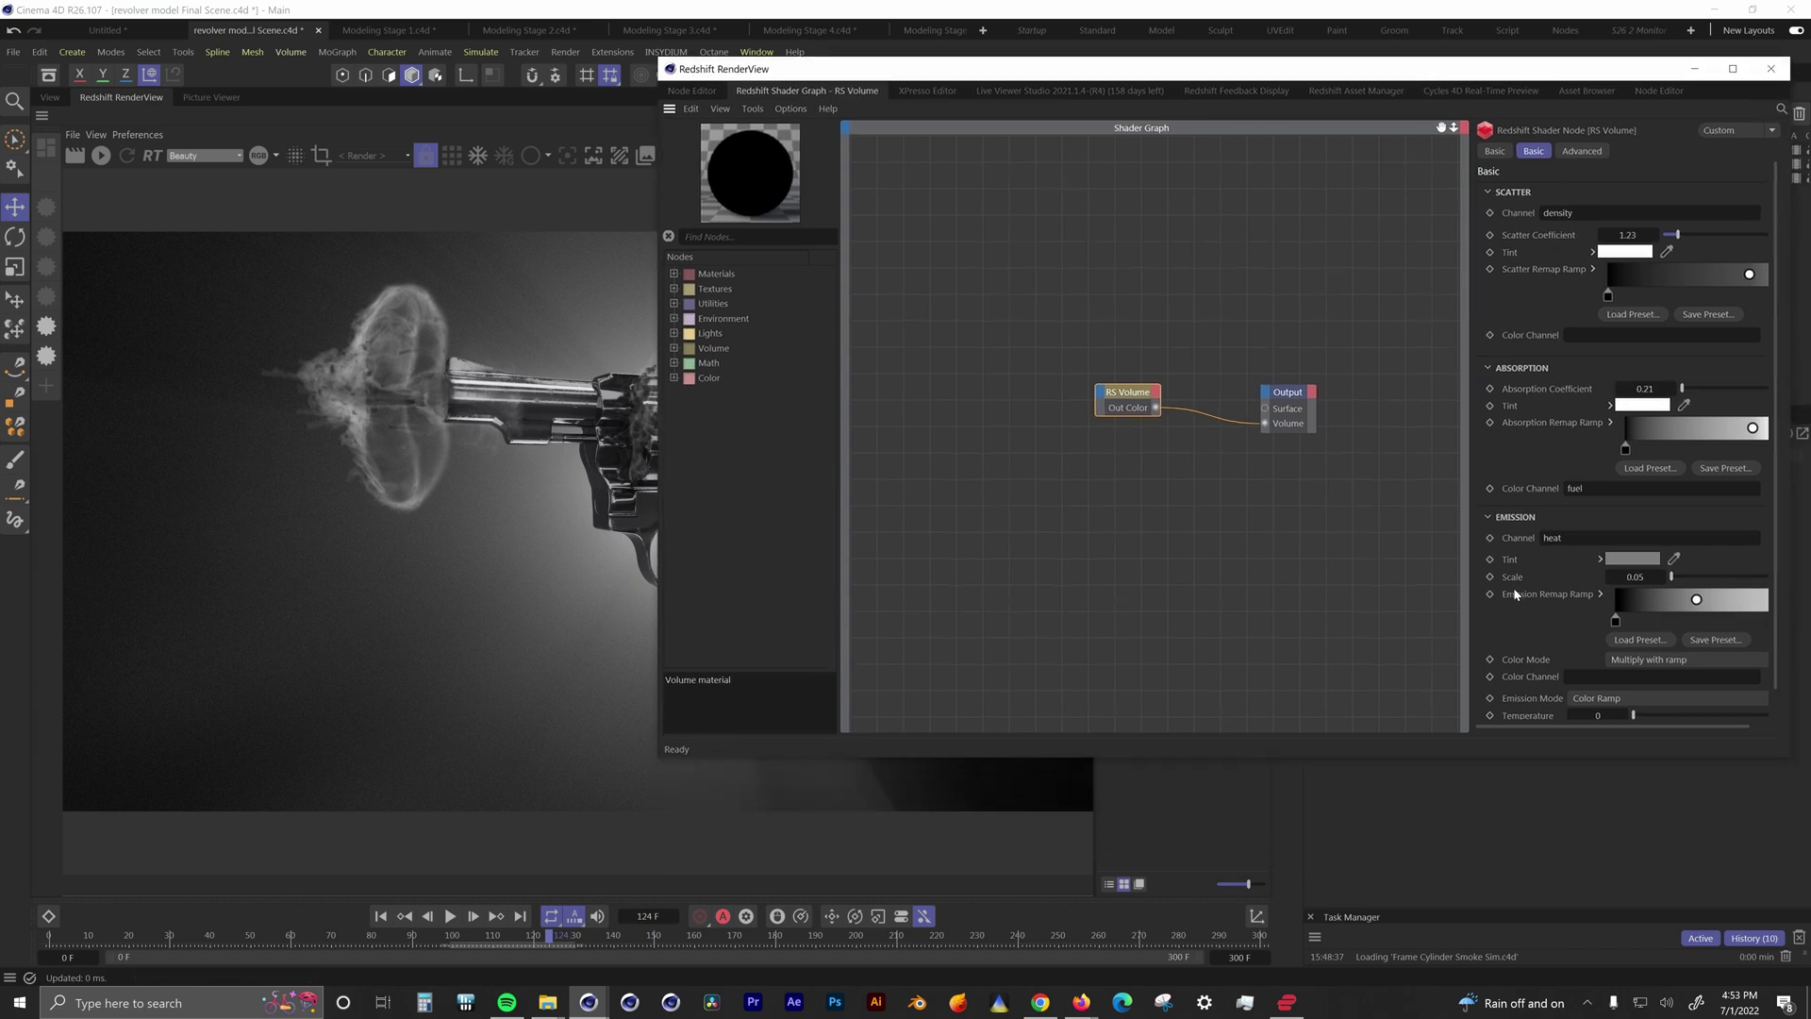
scroll(1514, 594, "down", 1)
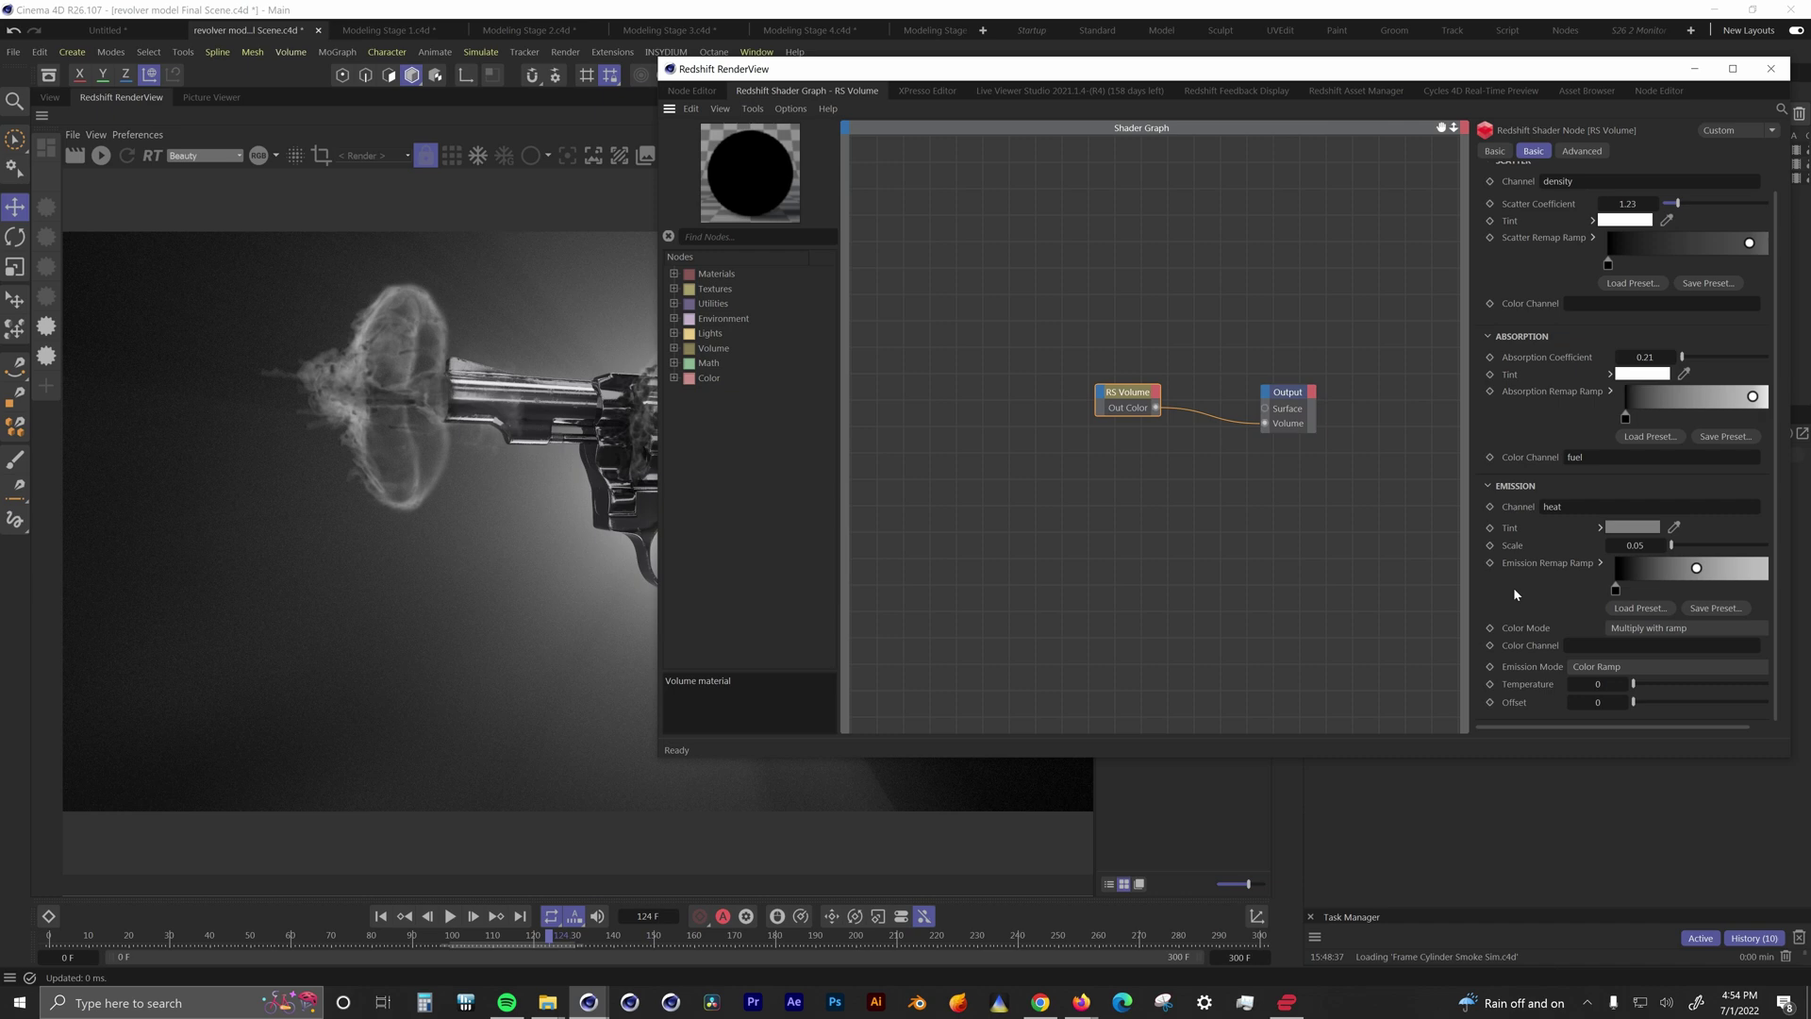
left_click(1590, 154)
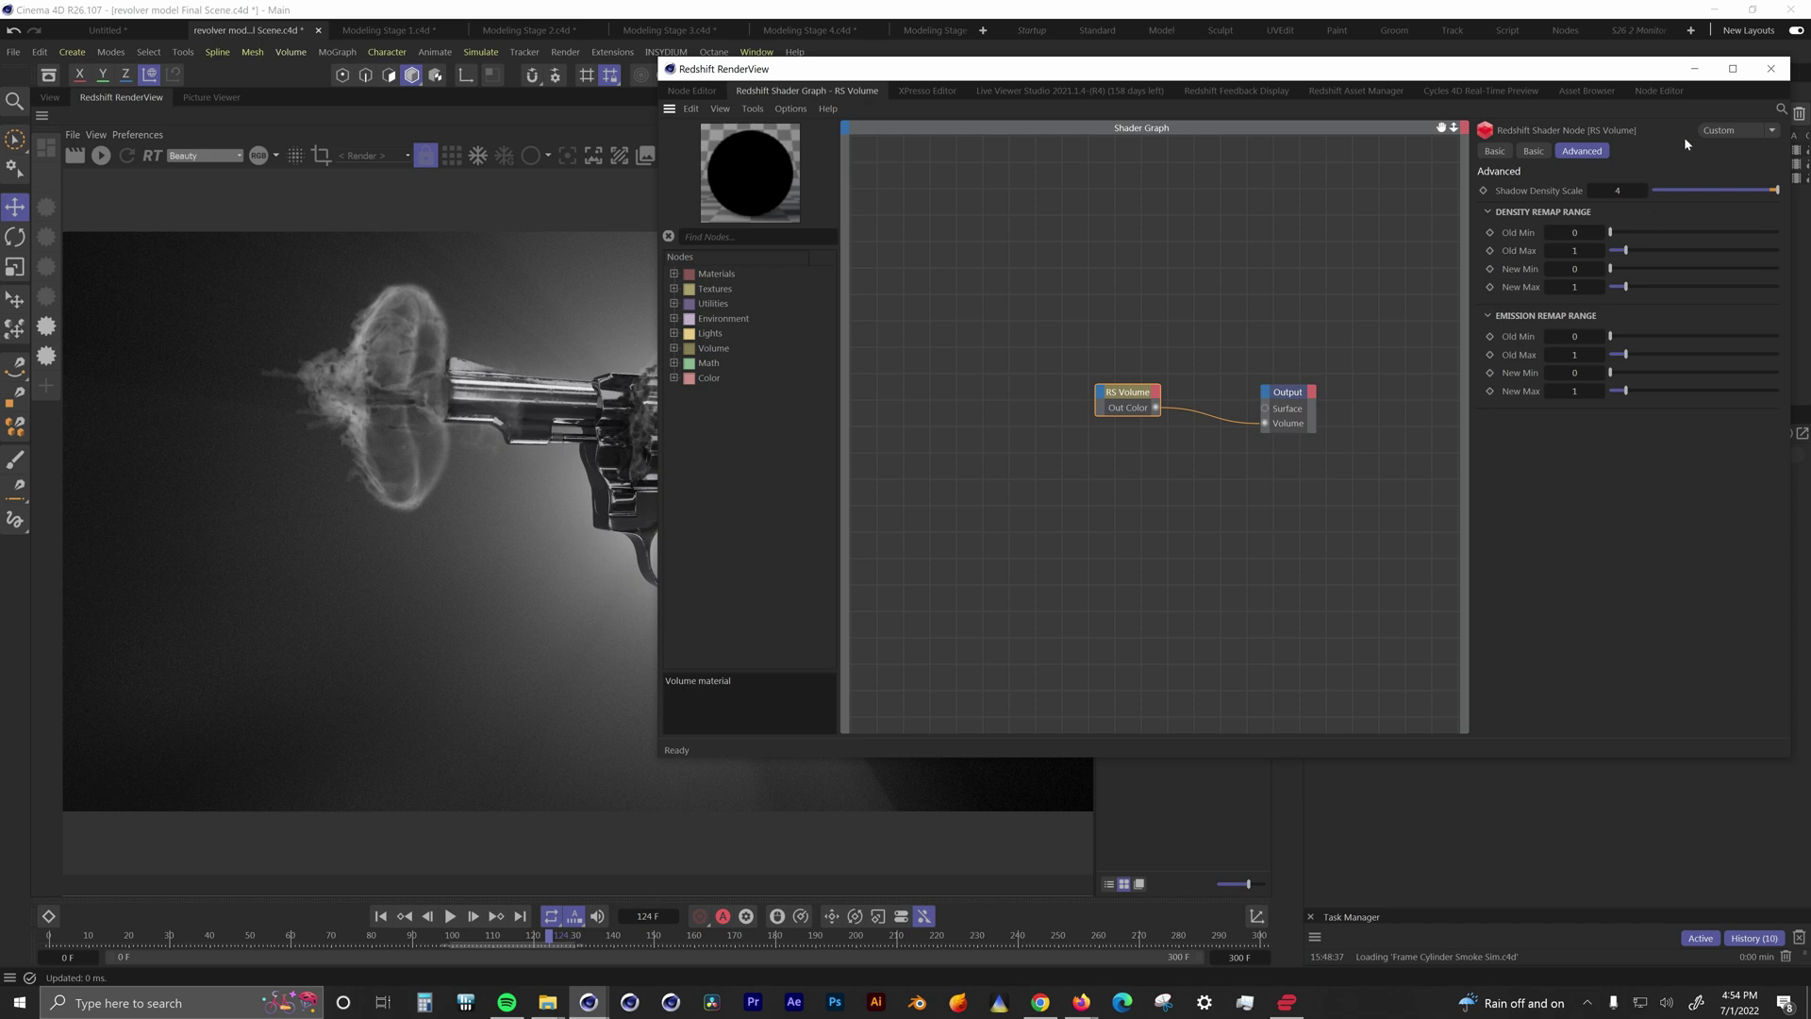
left_click(1694, 68)
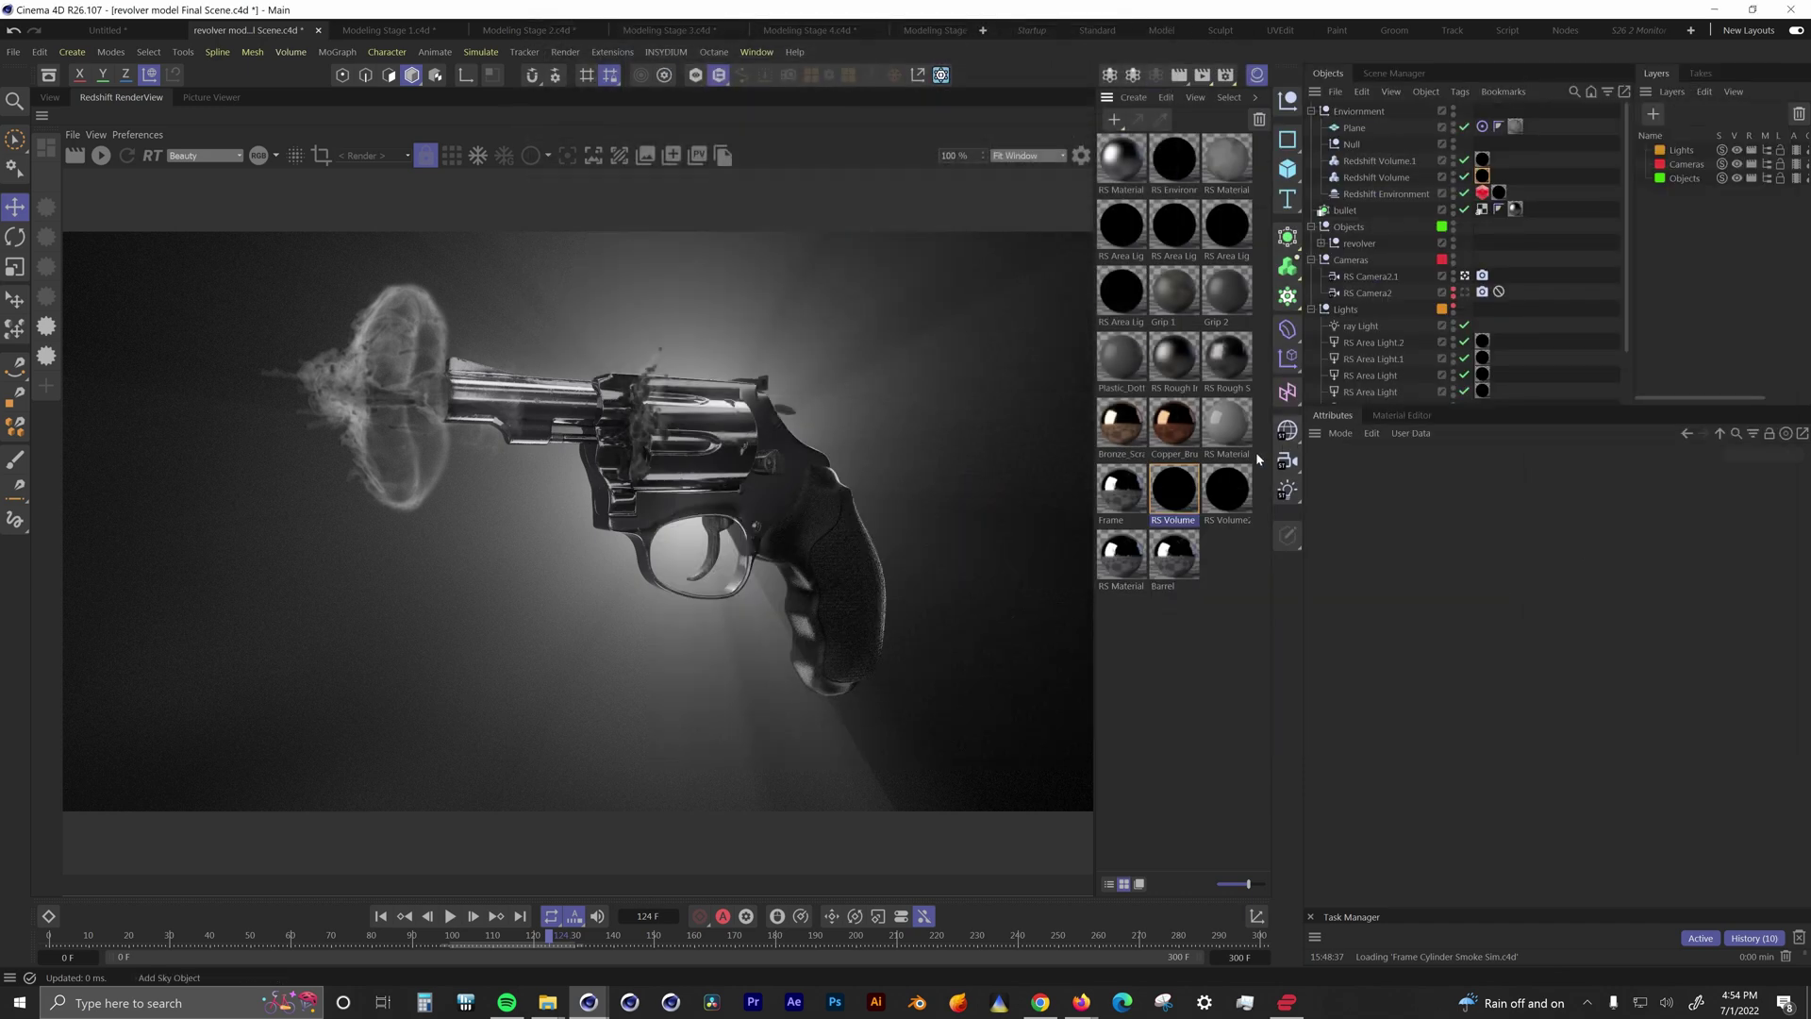
left_click(1225, 485)
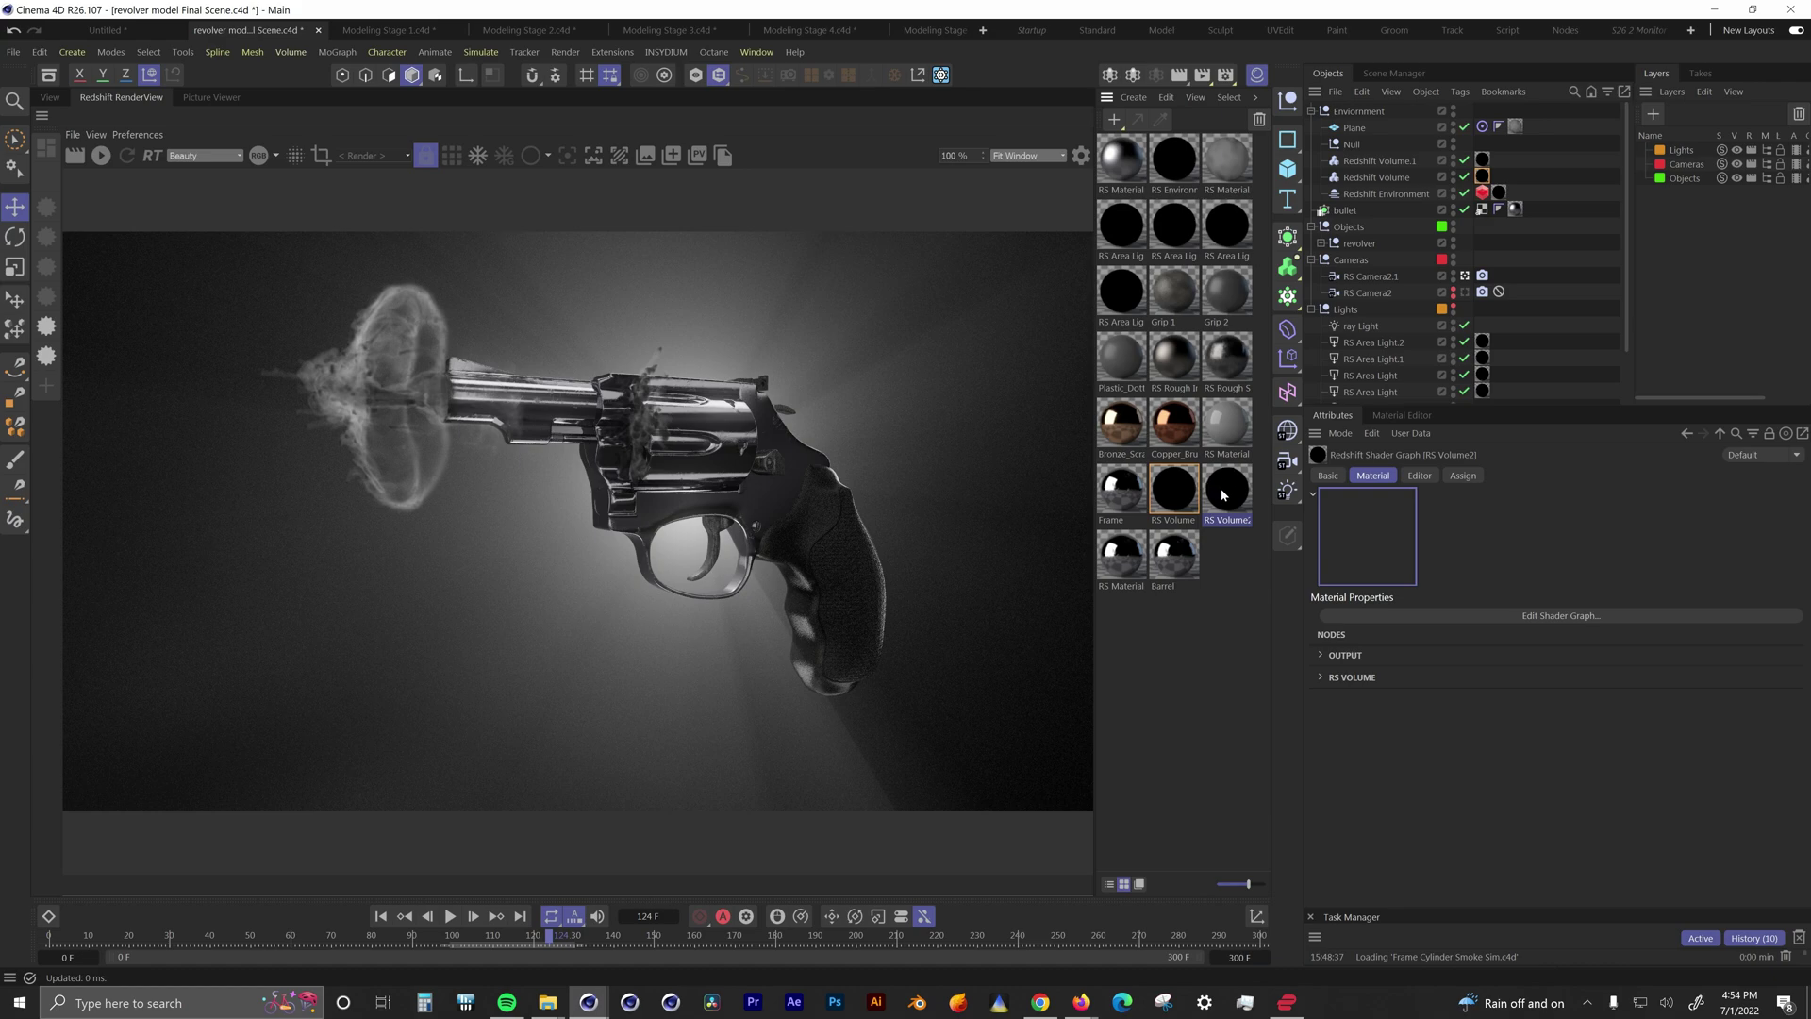
Step: Review RS Volume2's scatter, absorption and emission settings, then open the Frame material's shader graph
double_click(1223, 493)
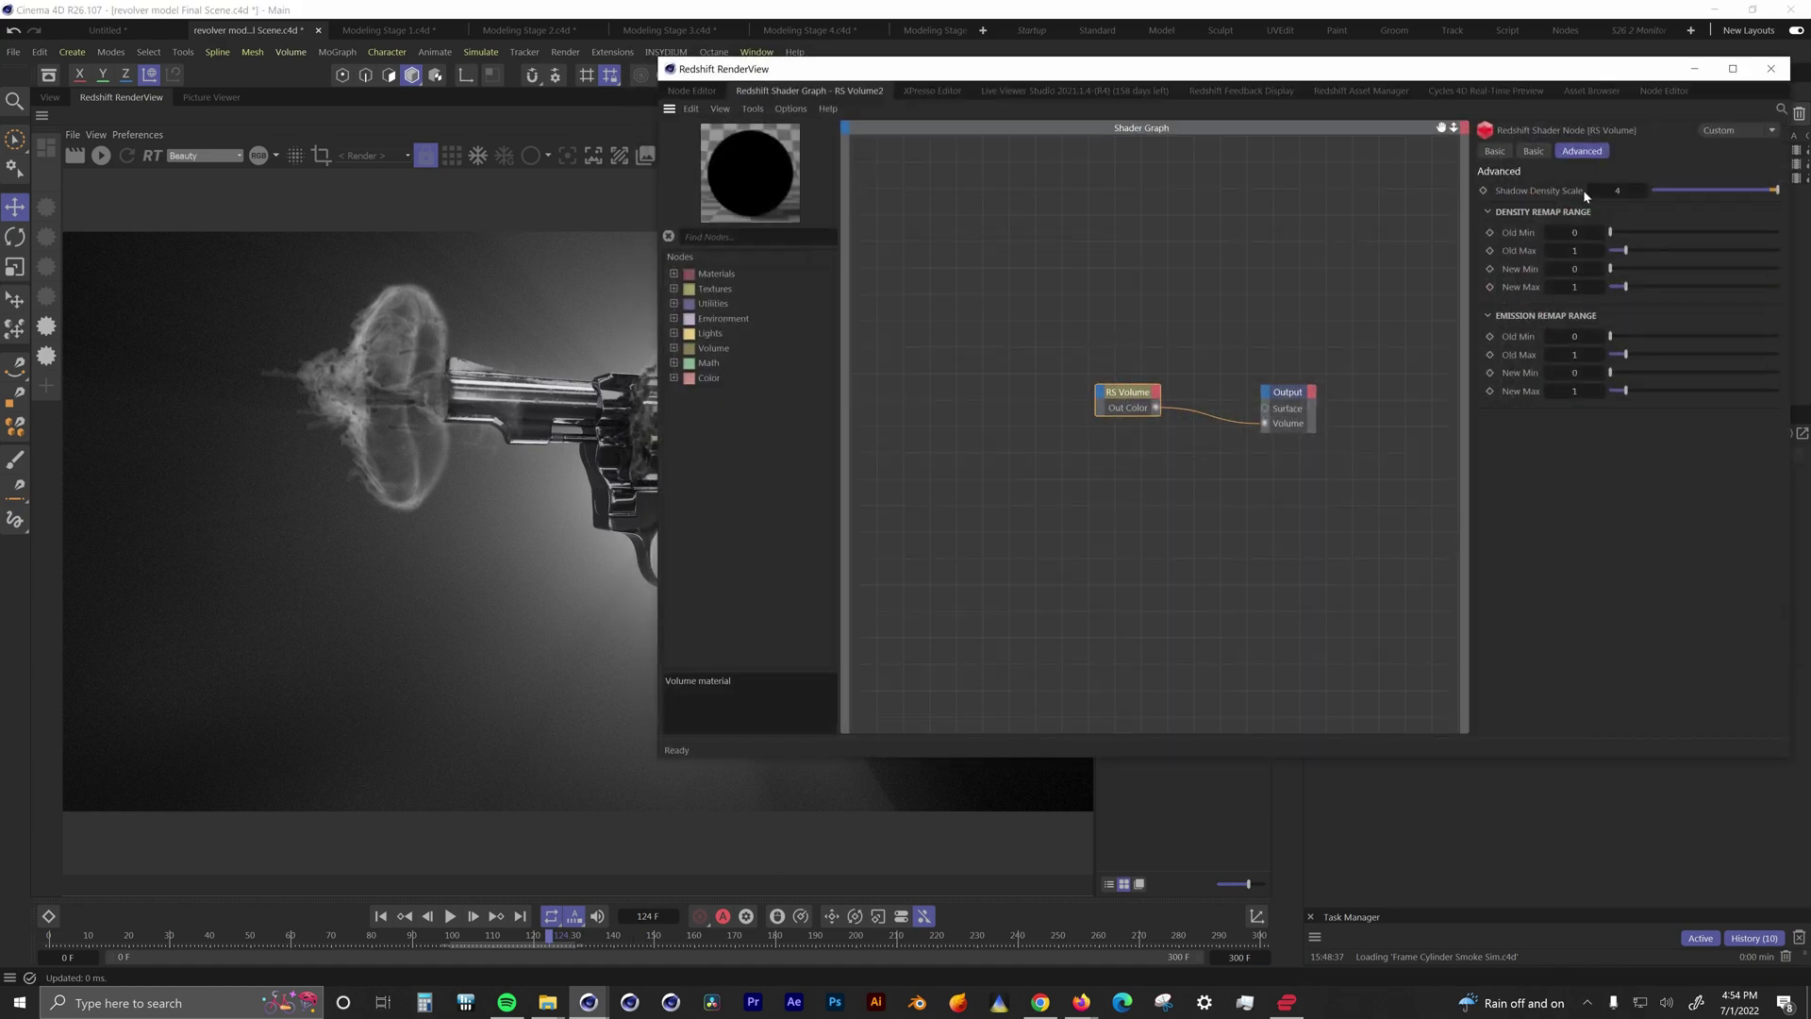
left_click(1535, 152)
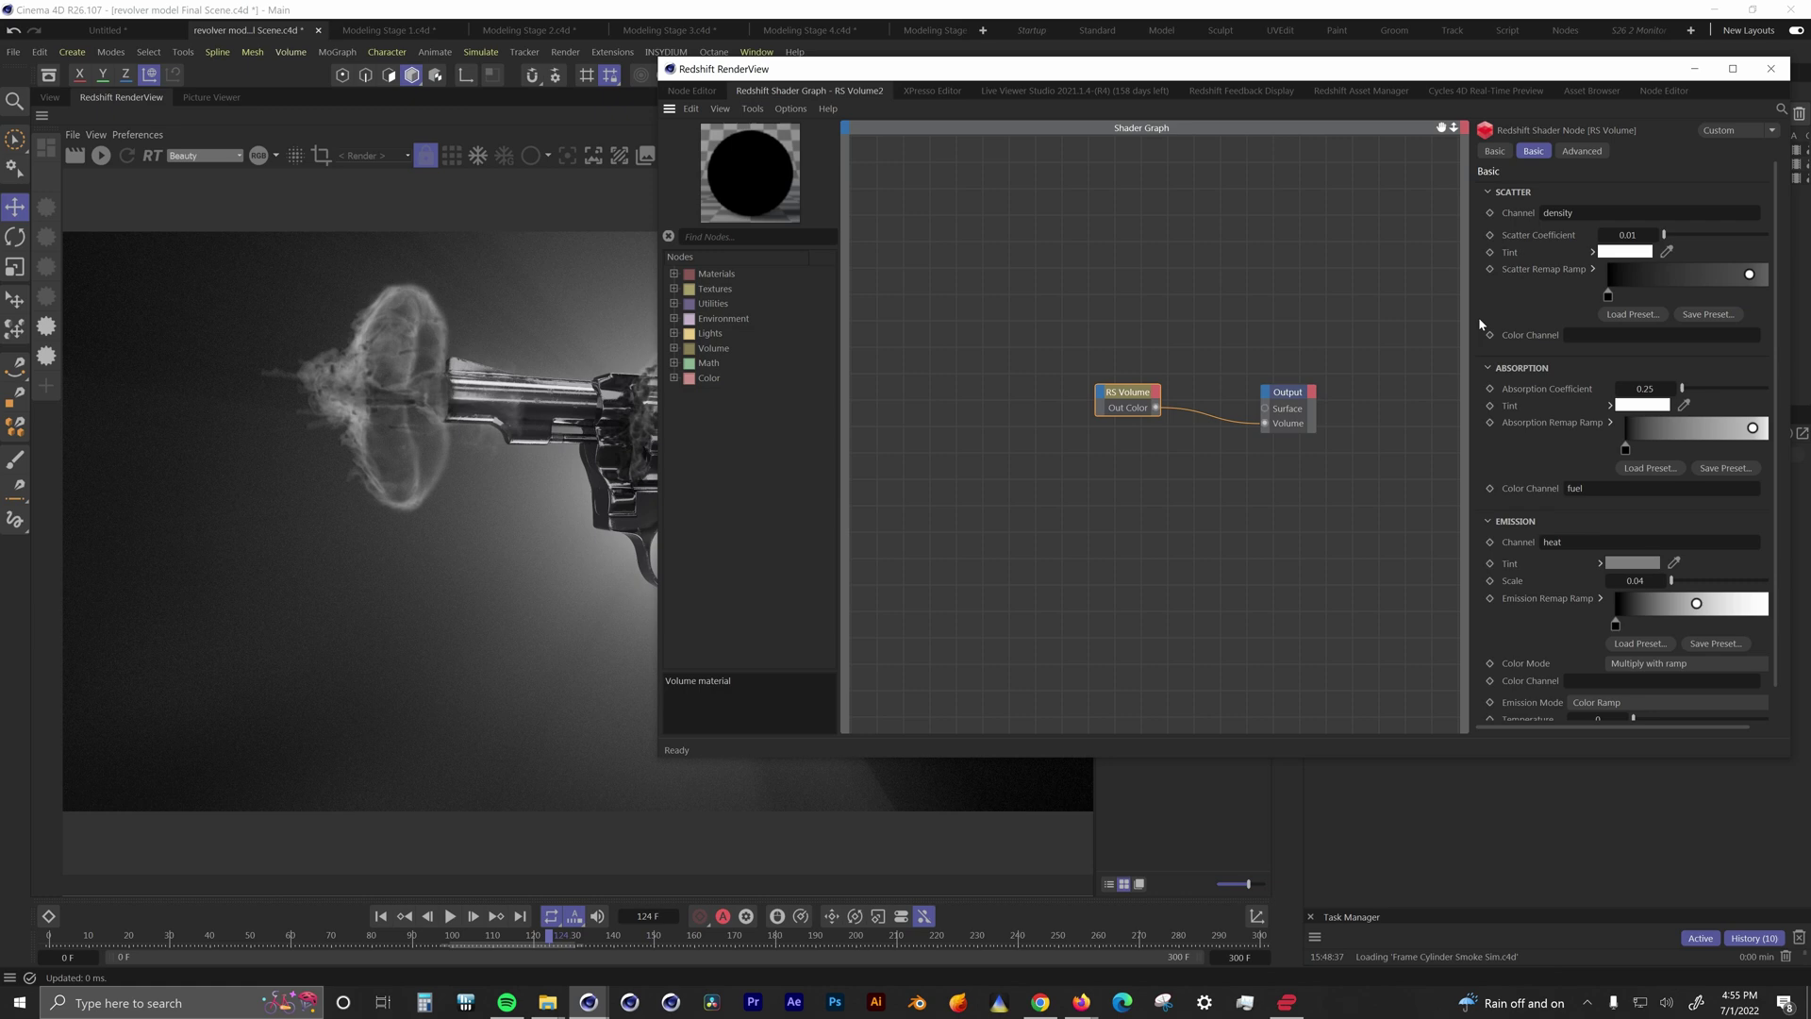
left_click(1695, 69)
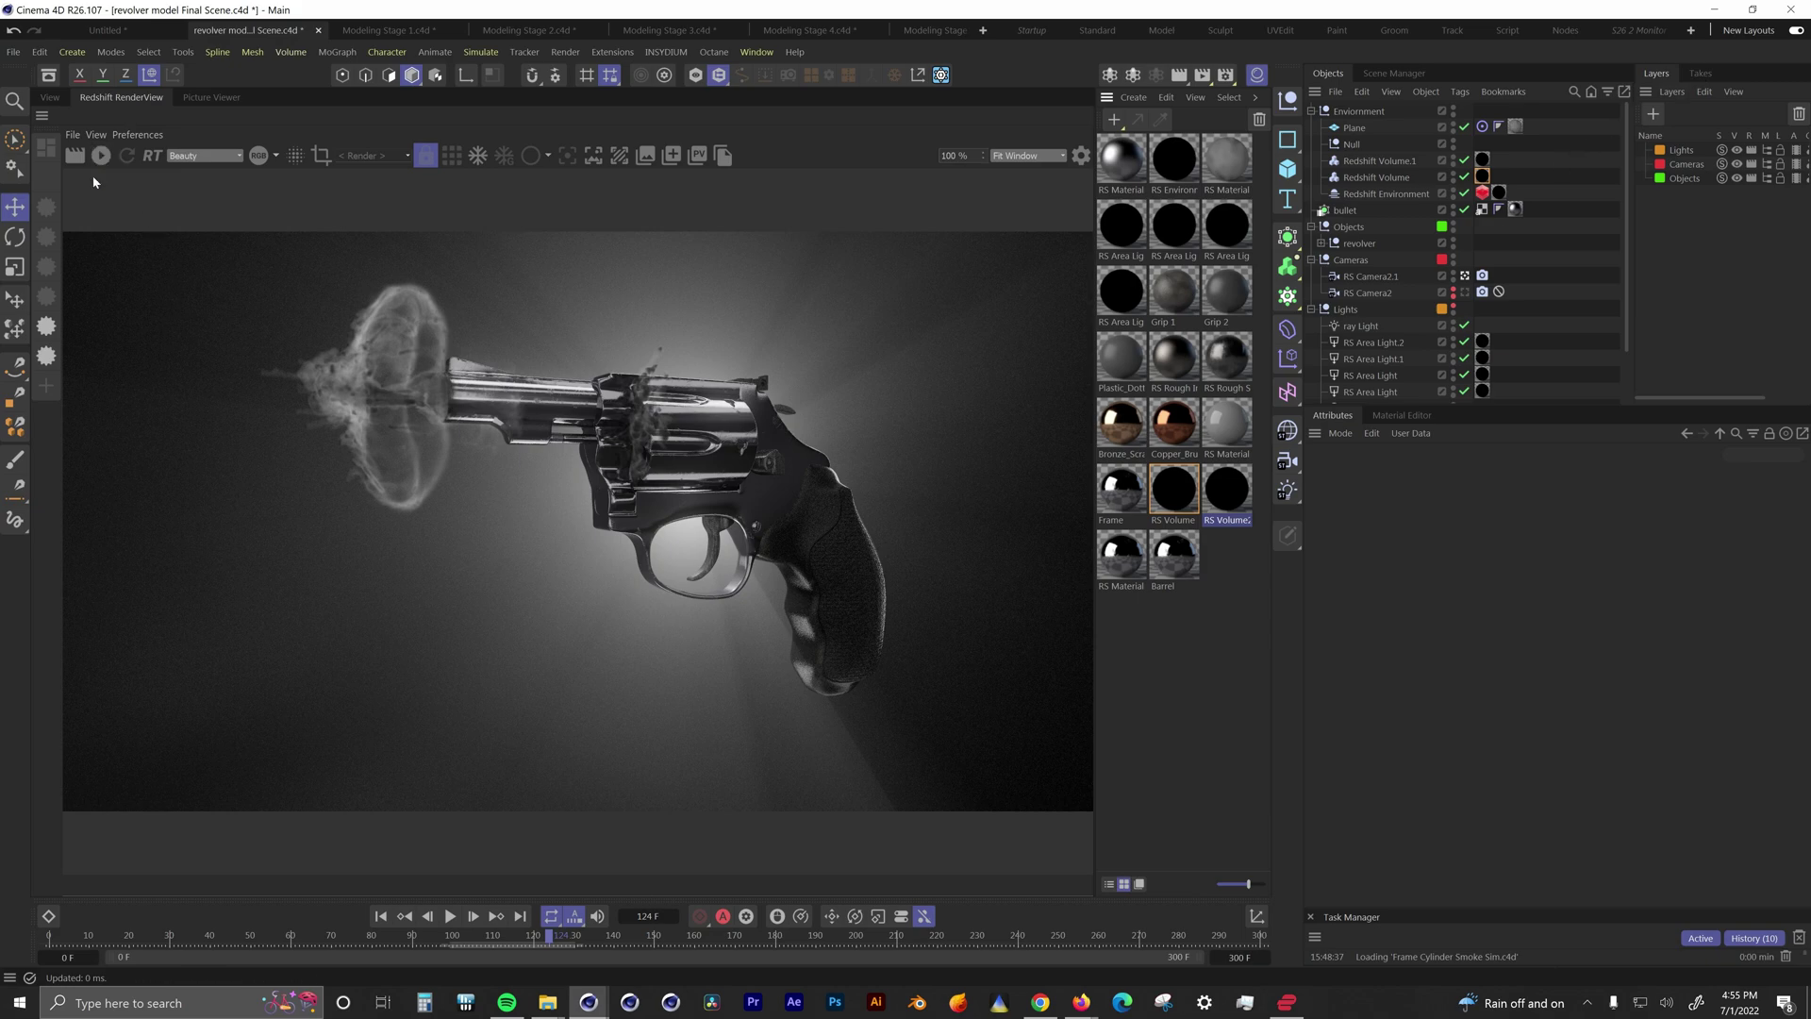
double_click(1111, 485)
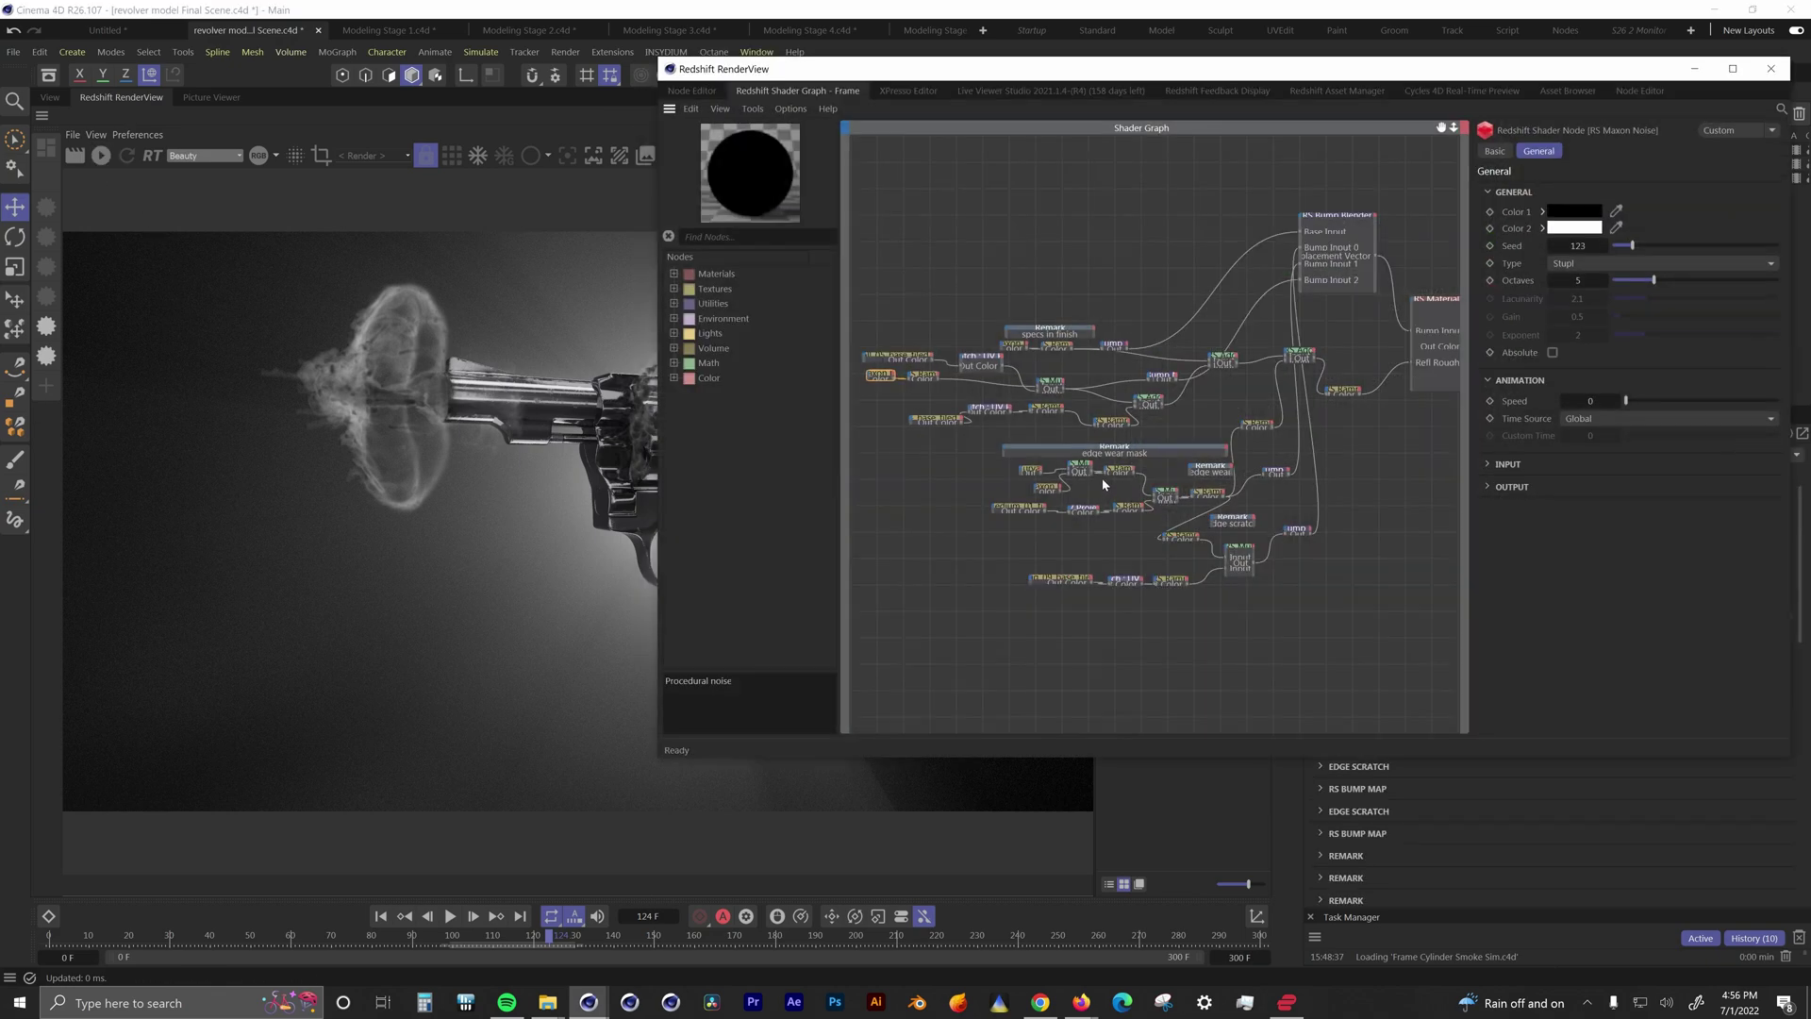
Step: Reposition the Frame shader graph, inspect the RS Material node, and select the Planar edge-scratch UV projection node
left_click_drag(1790, 560, 1562, 560)
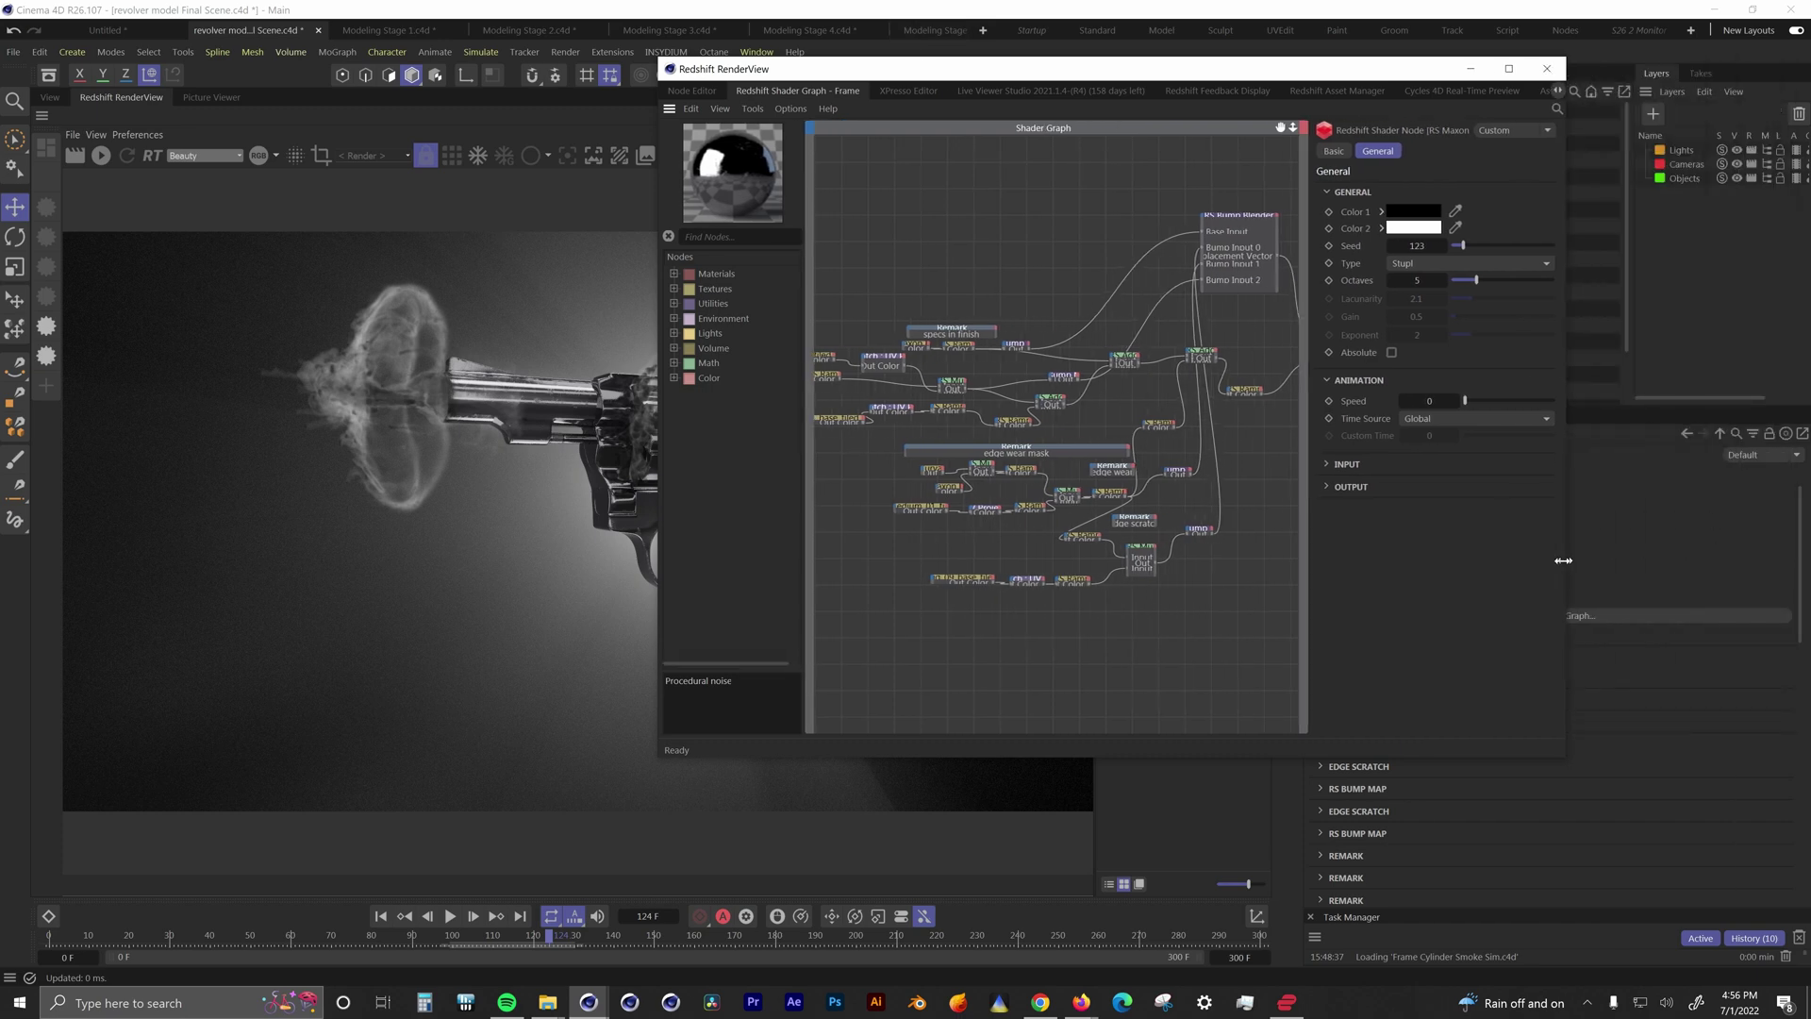
left_click_drag(861, 70, 1078, 115)
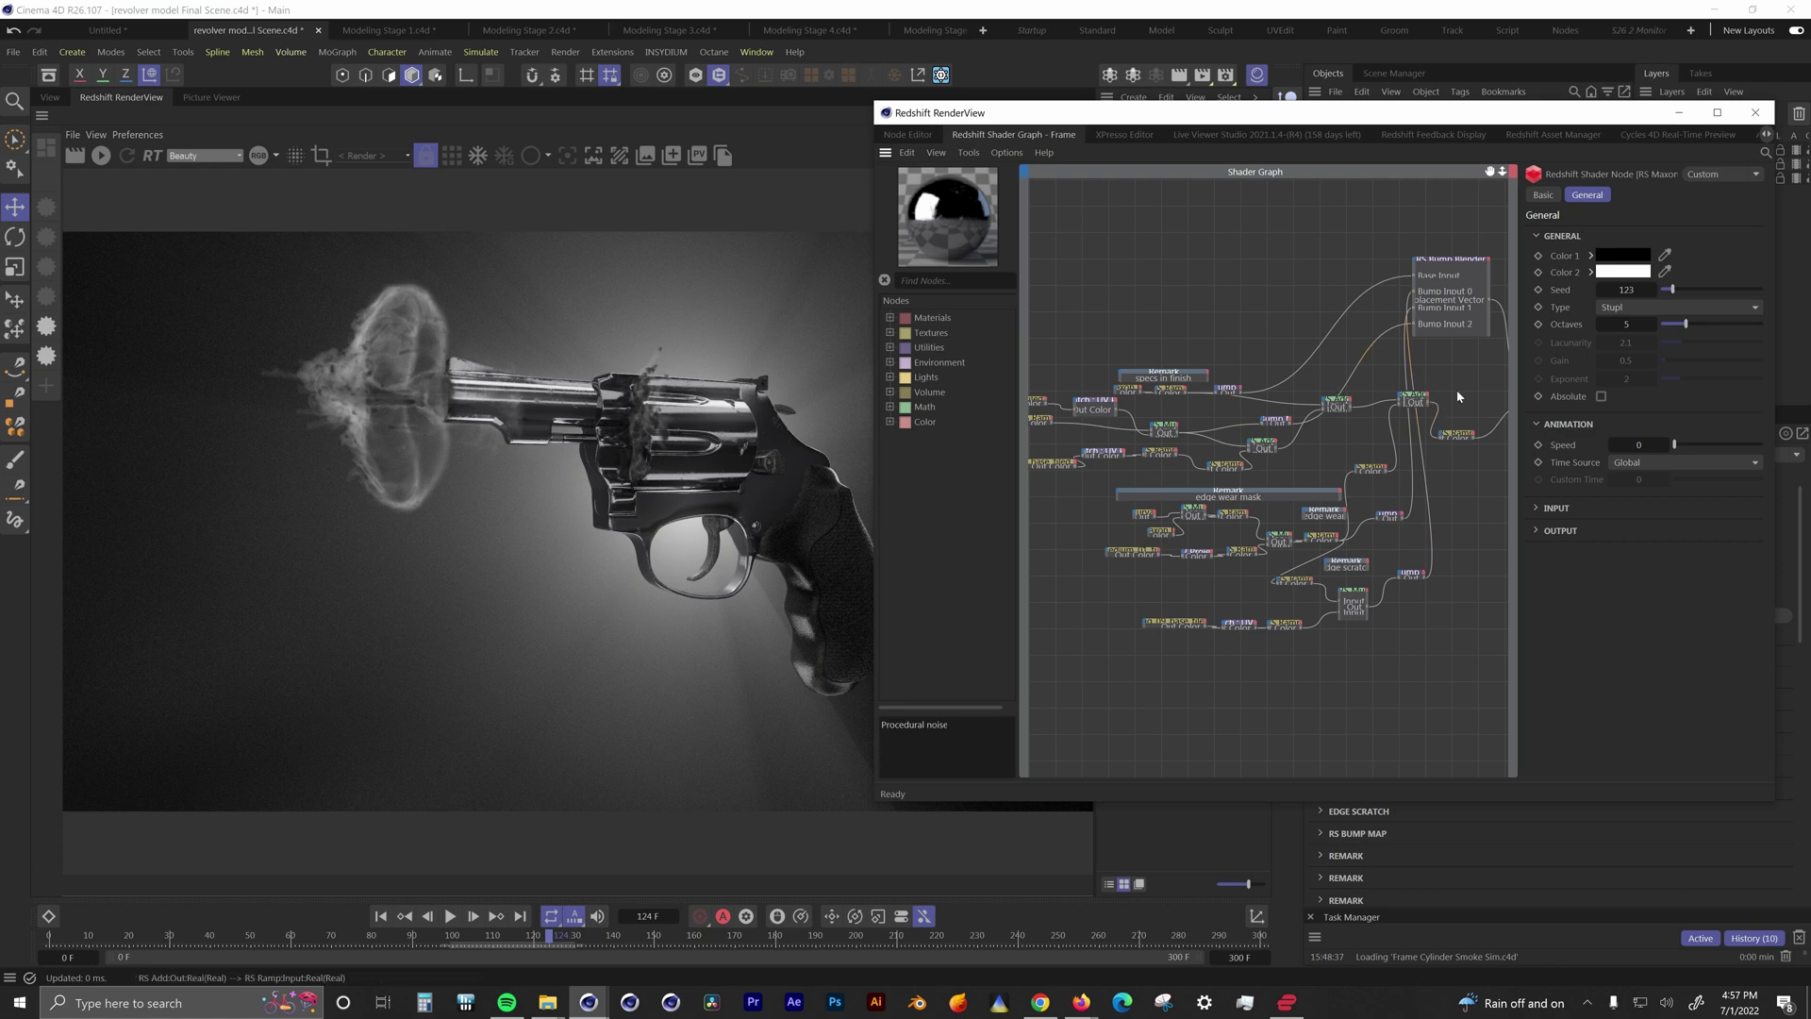
left_click(1345, 688)
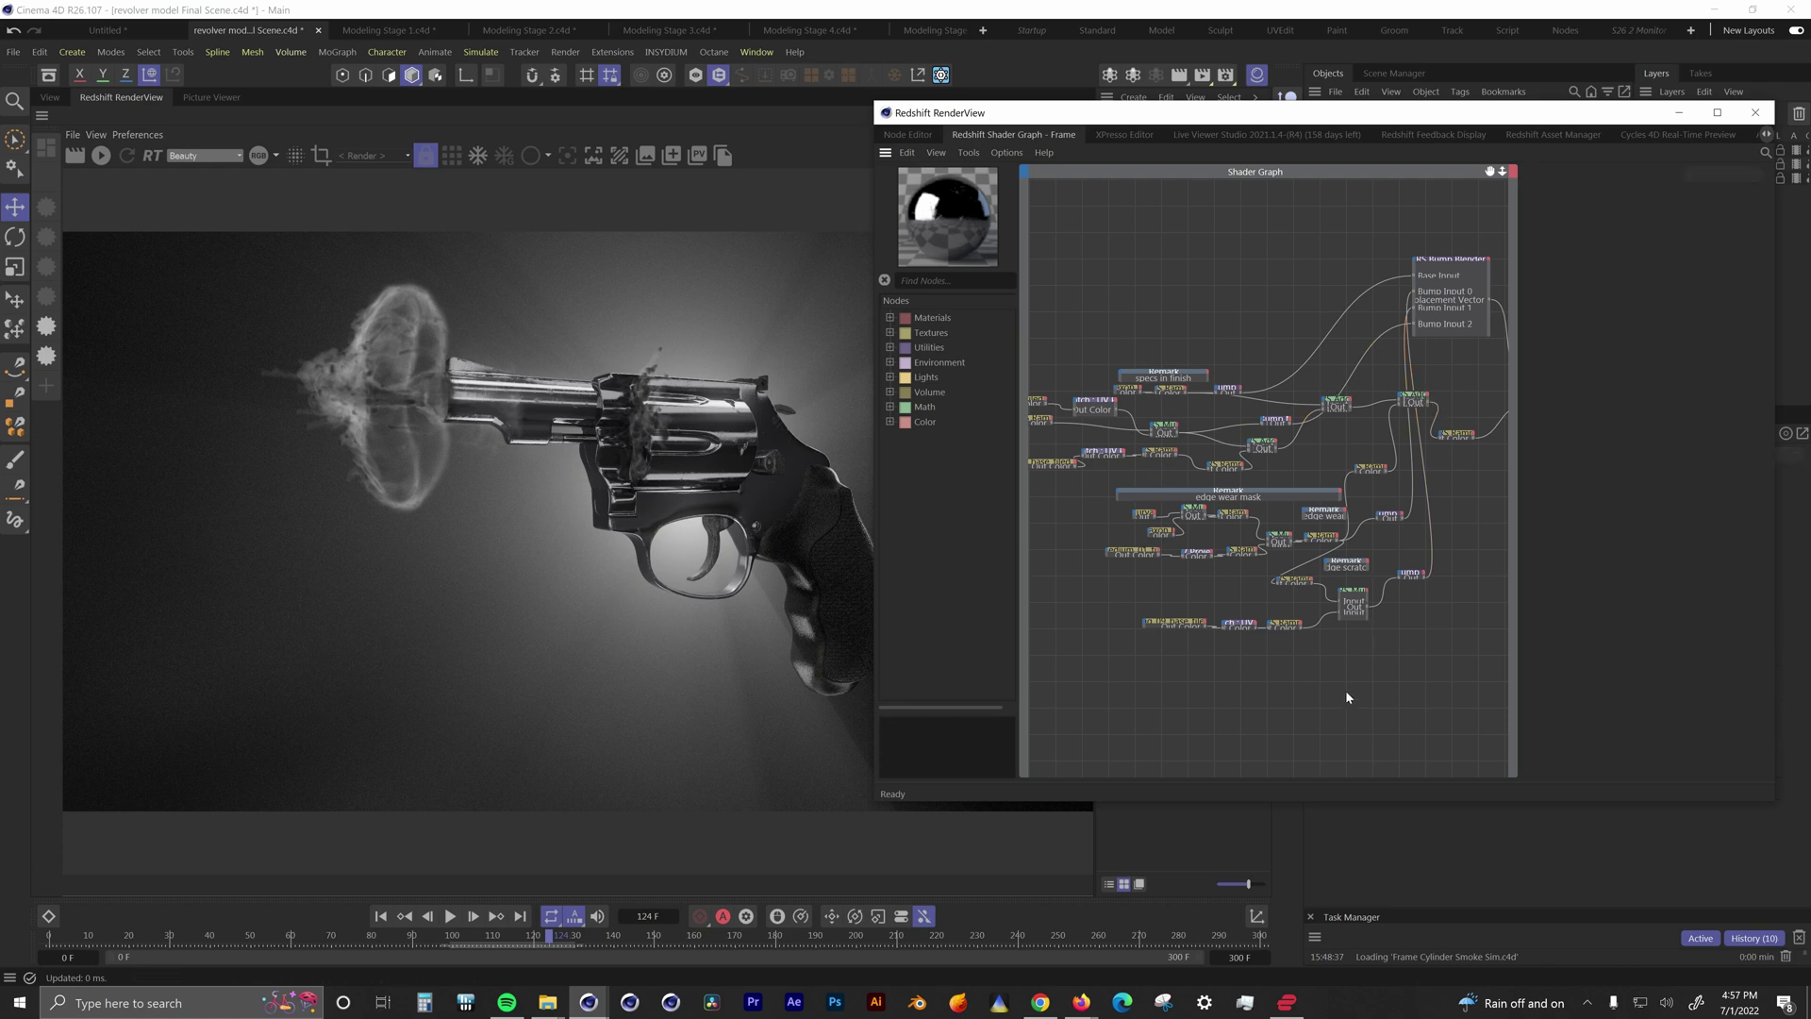
scroll(1345, 688, "up", 5)
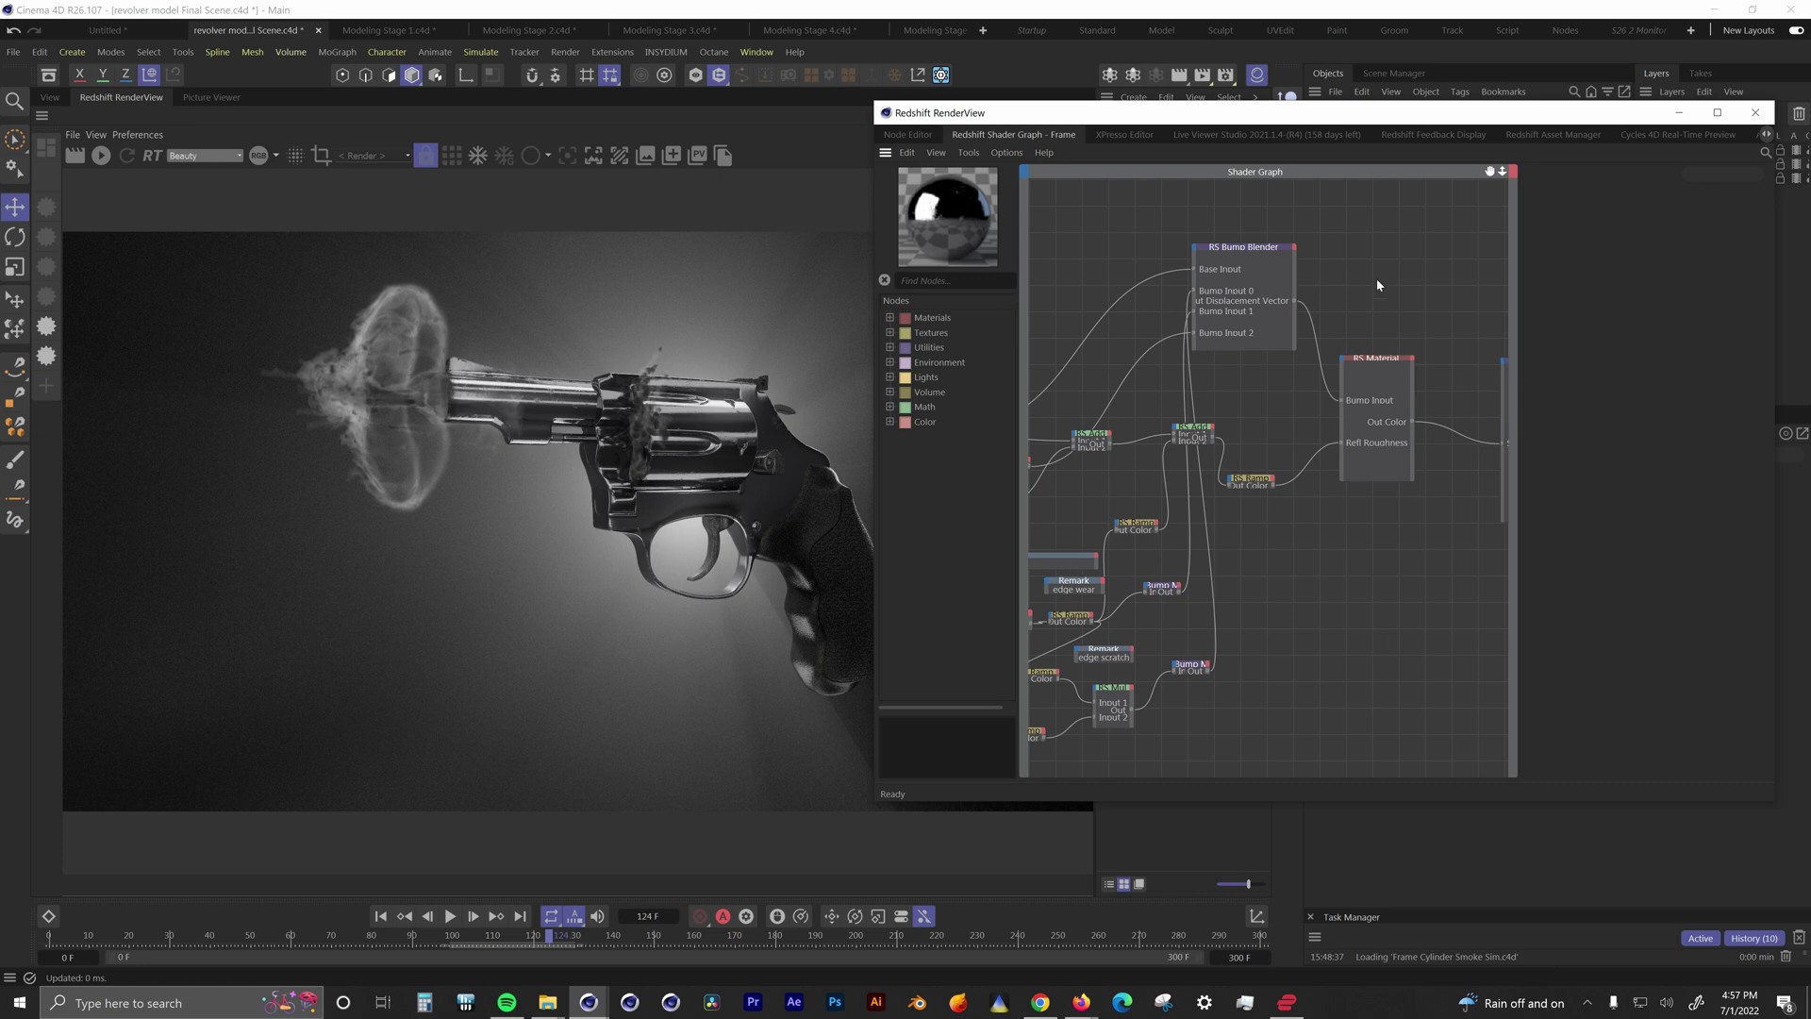
left_click(1383, 454)
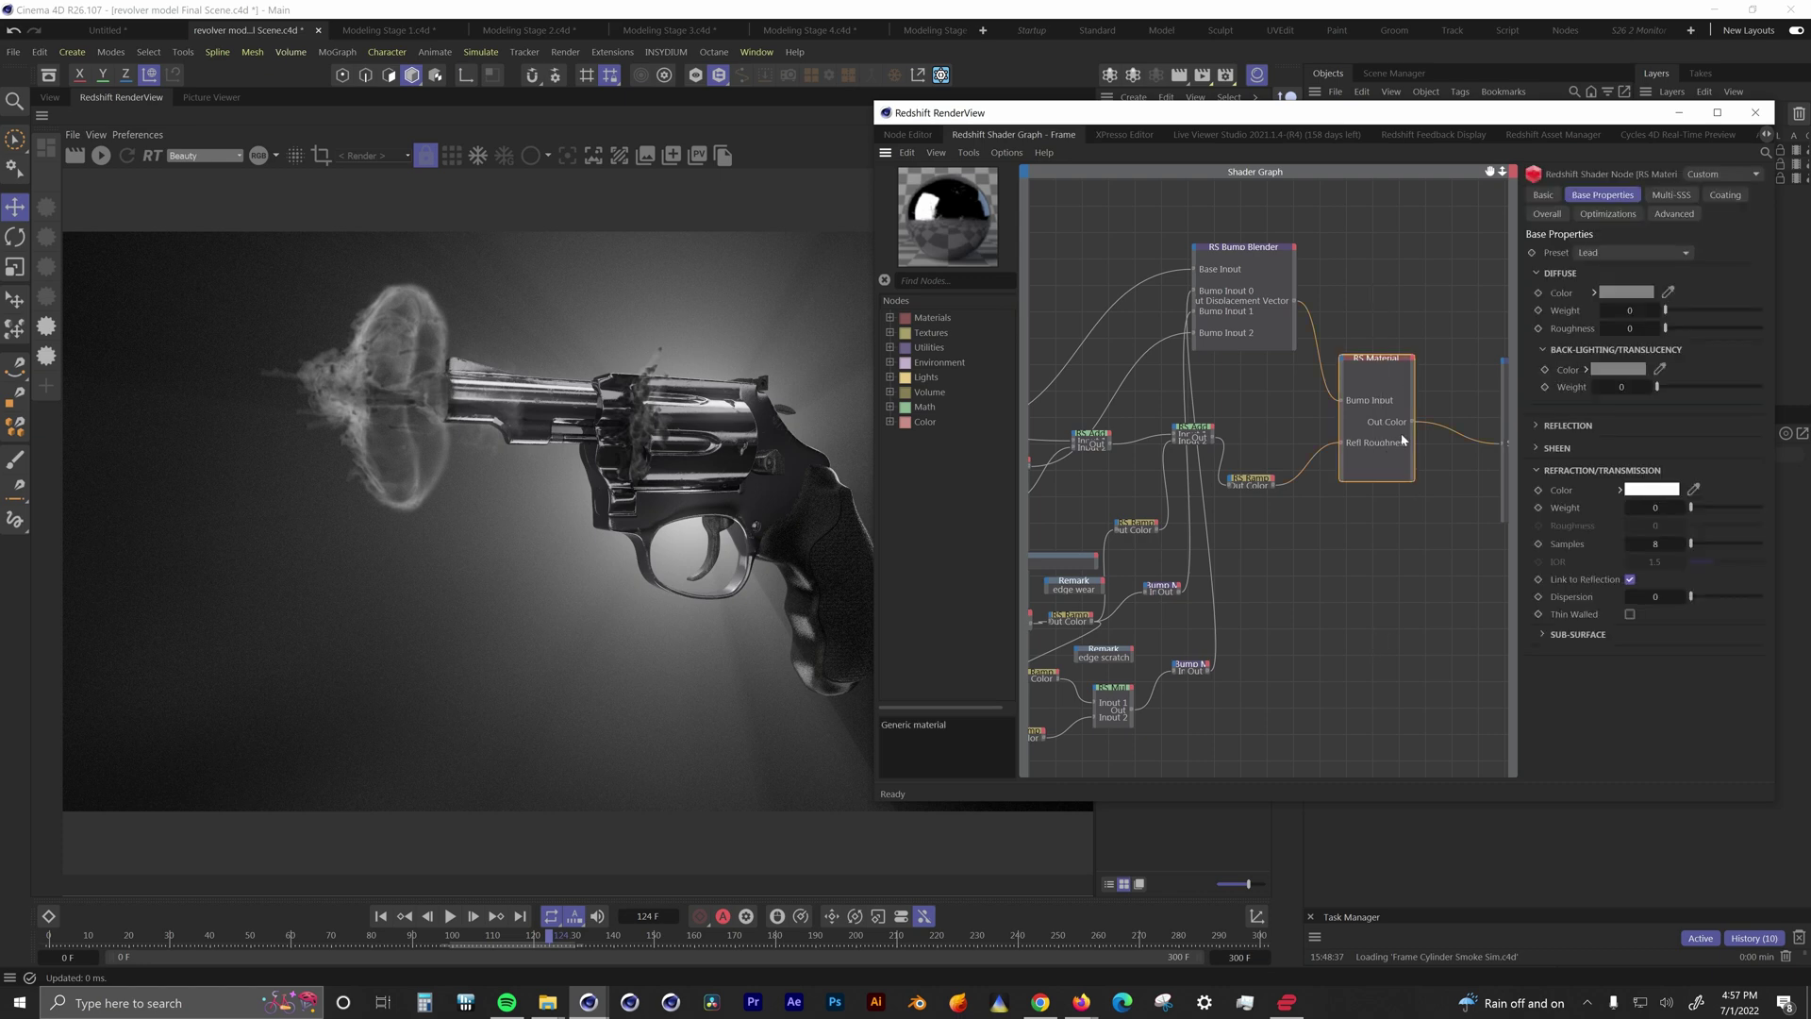
scroll(1280, 608, "down", 3)
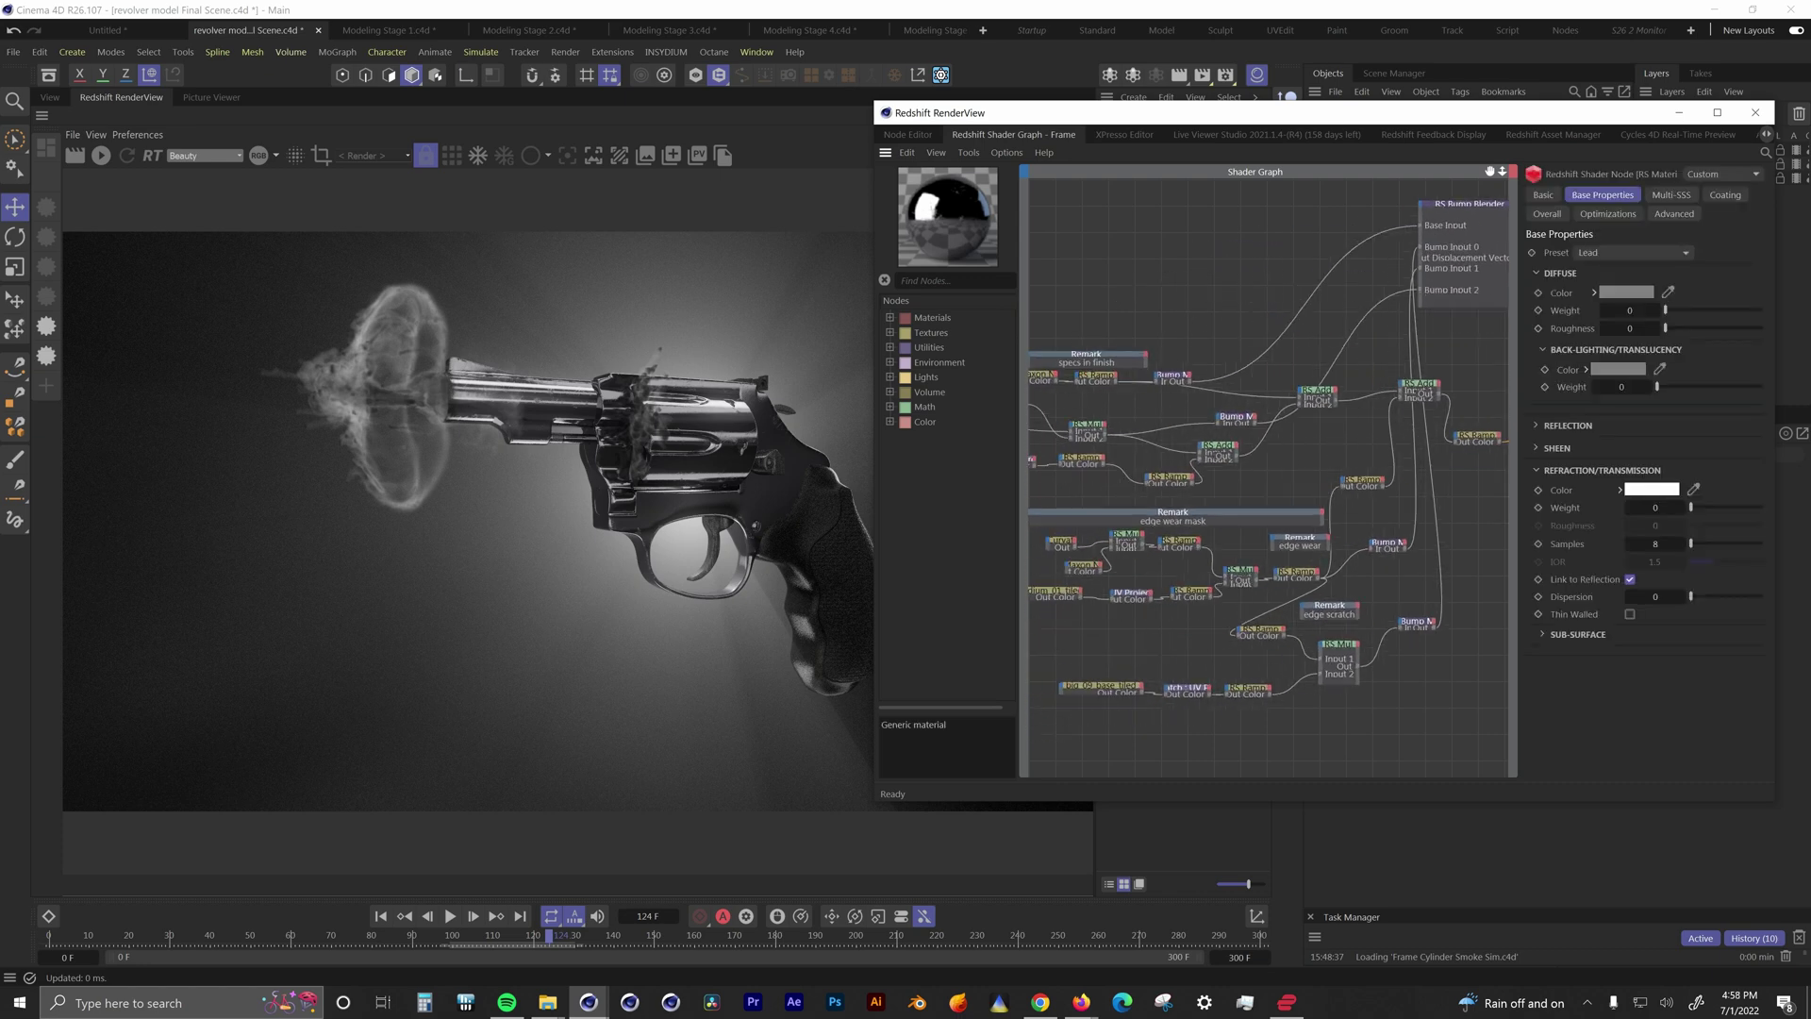
scroll(1174, 408, "up", 2)
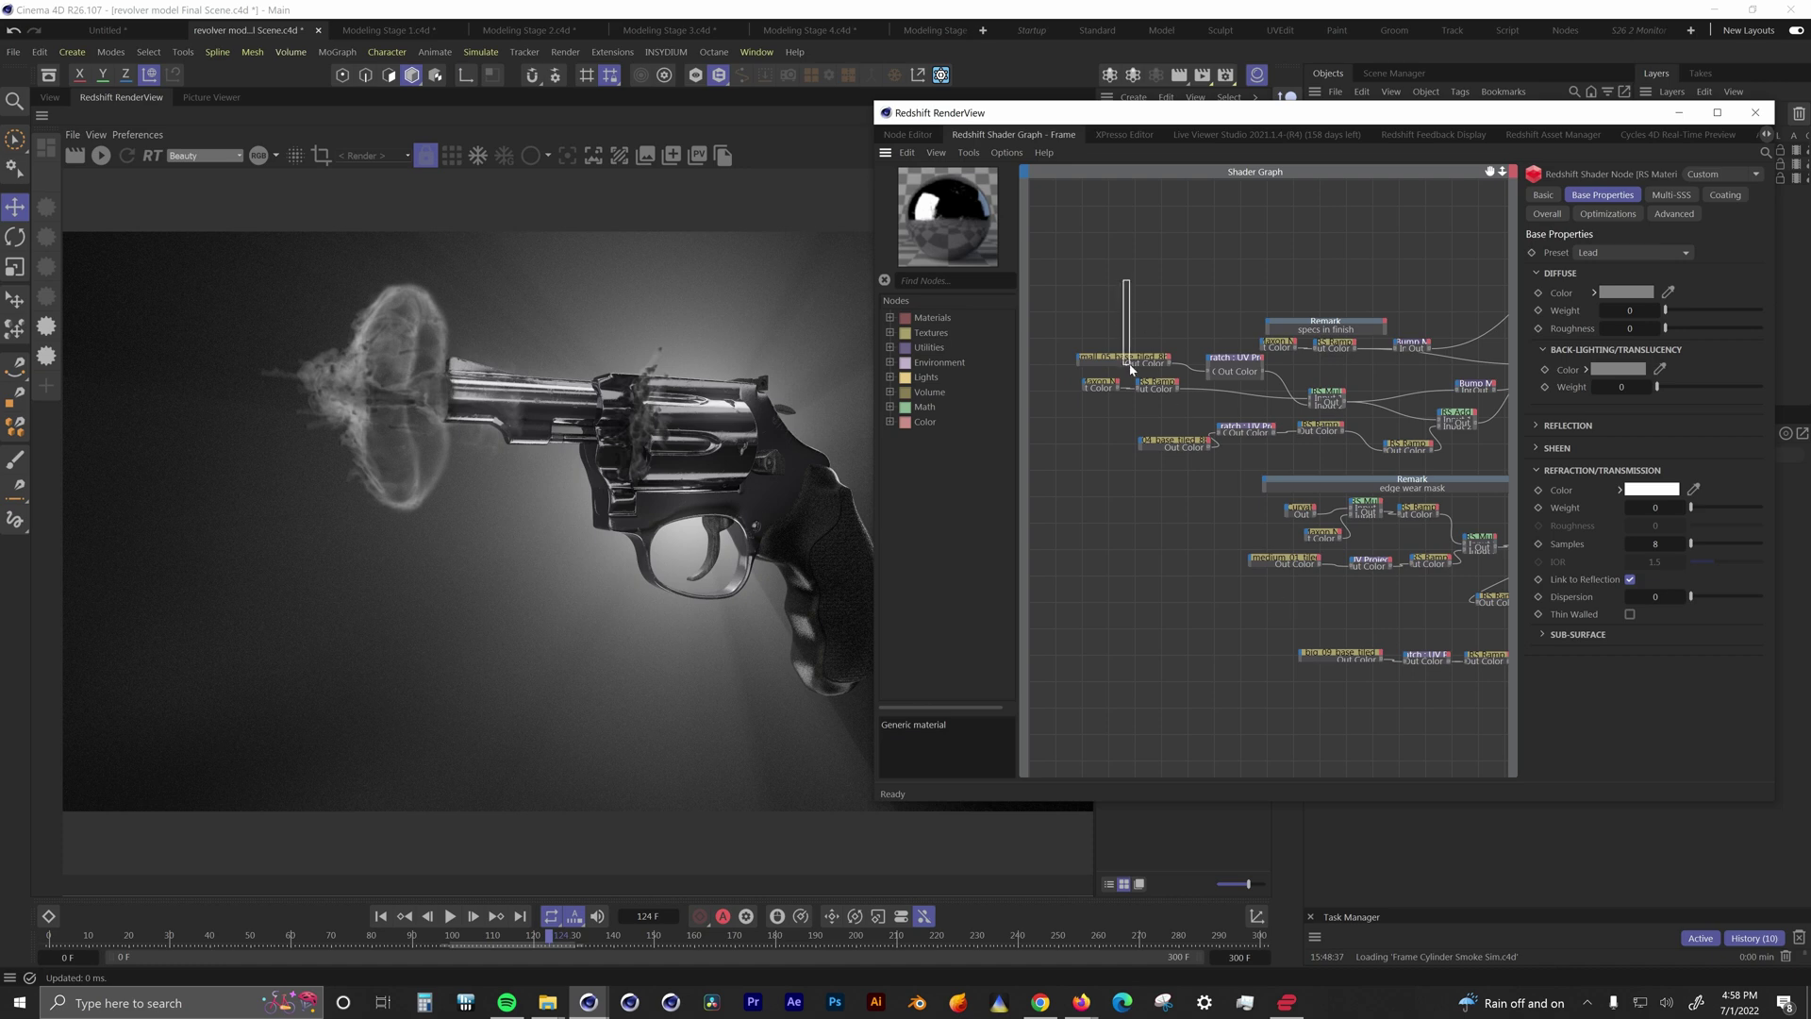
left_click(1226, 364)
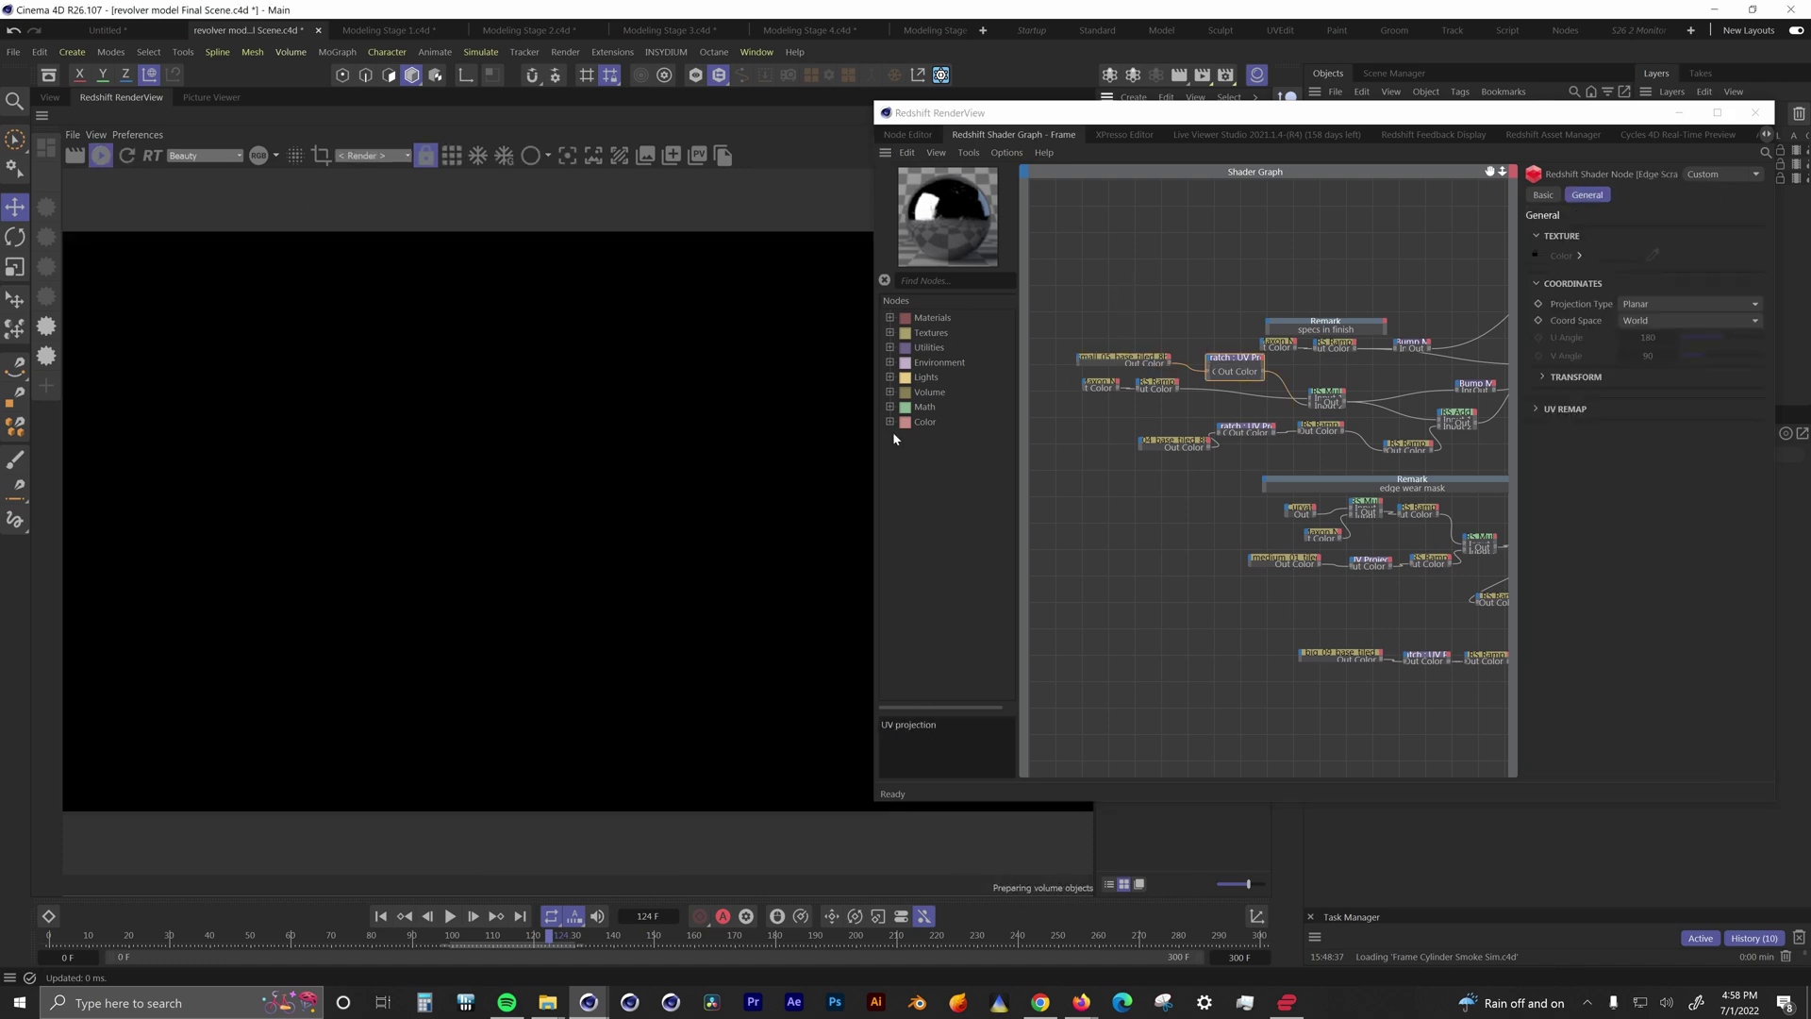
Step: Preview the Frame scratch UV Projection output on the render, framing the grip
left_click(47, 328)
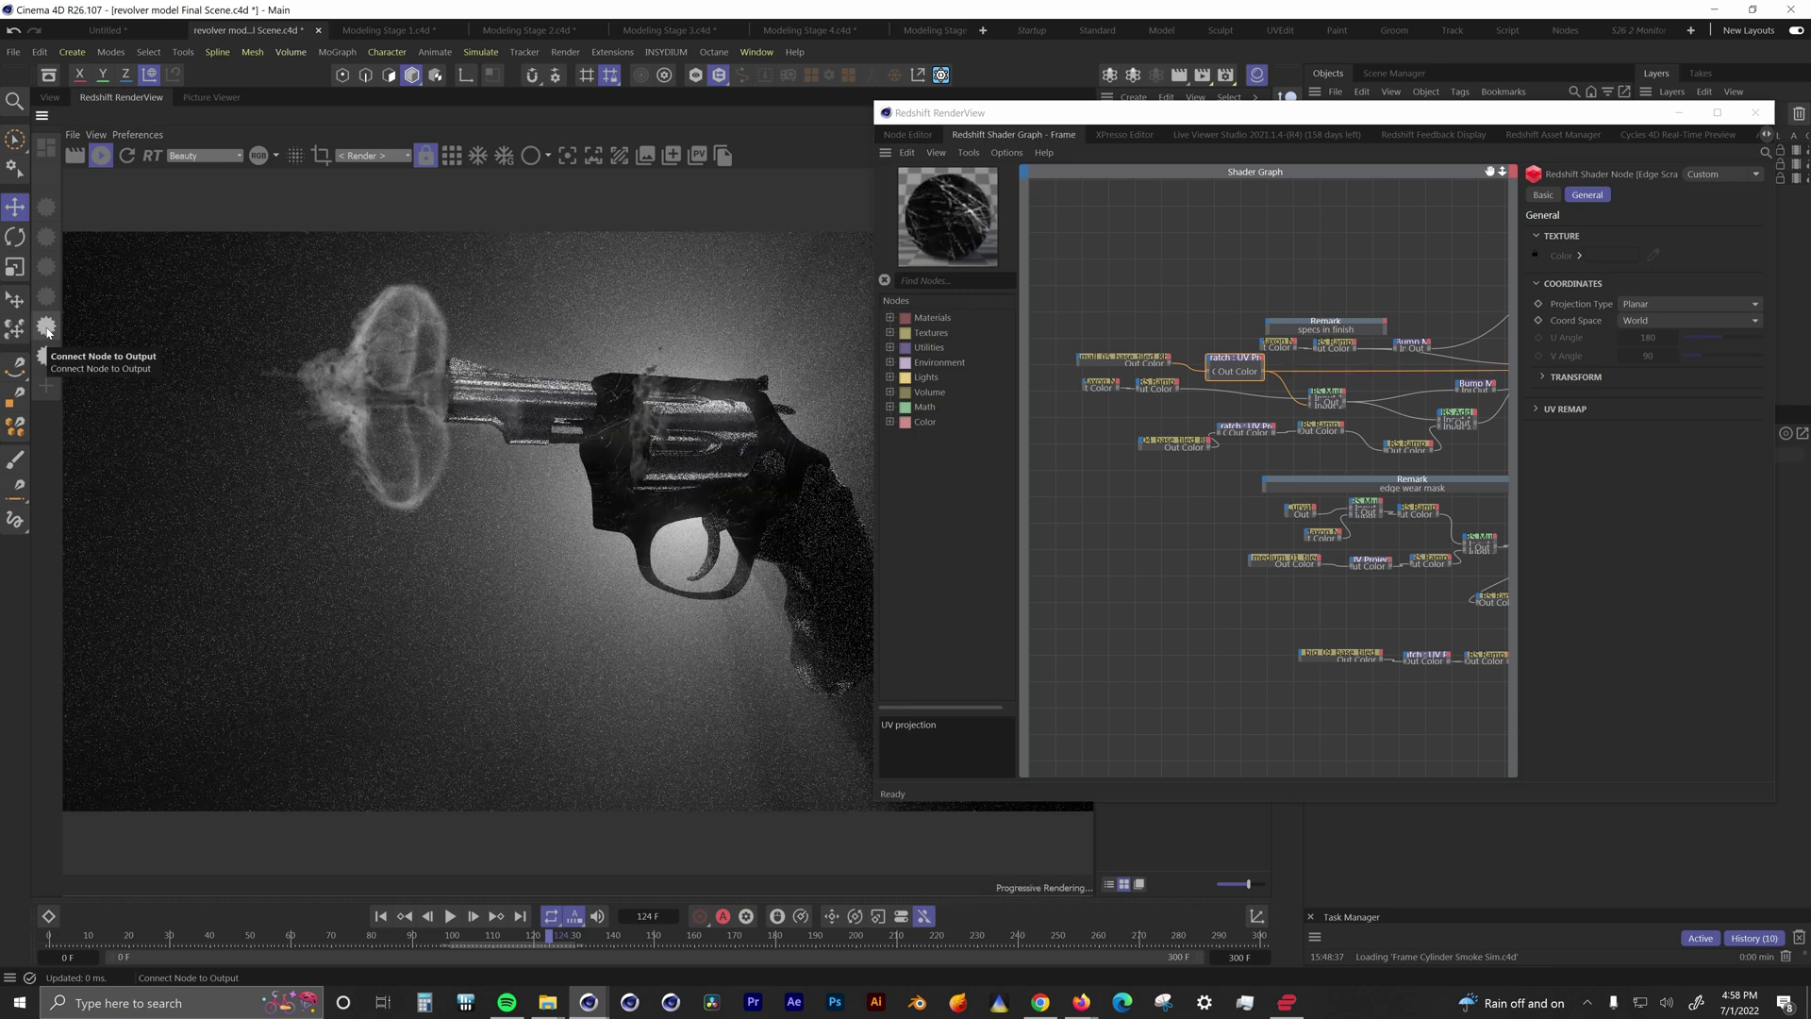
scroll(591, 520, "up", 3)
middle_click_drag(590, 520, 419, 553)
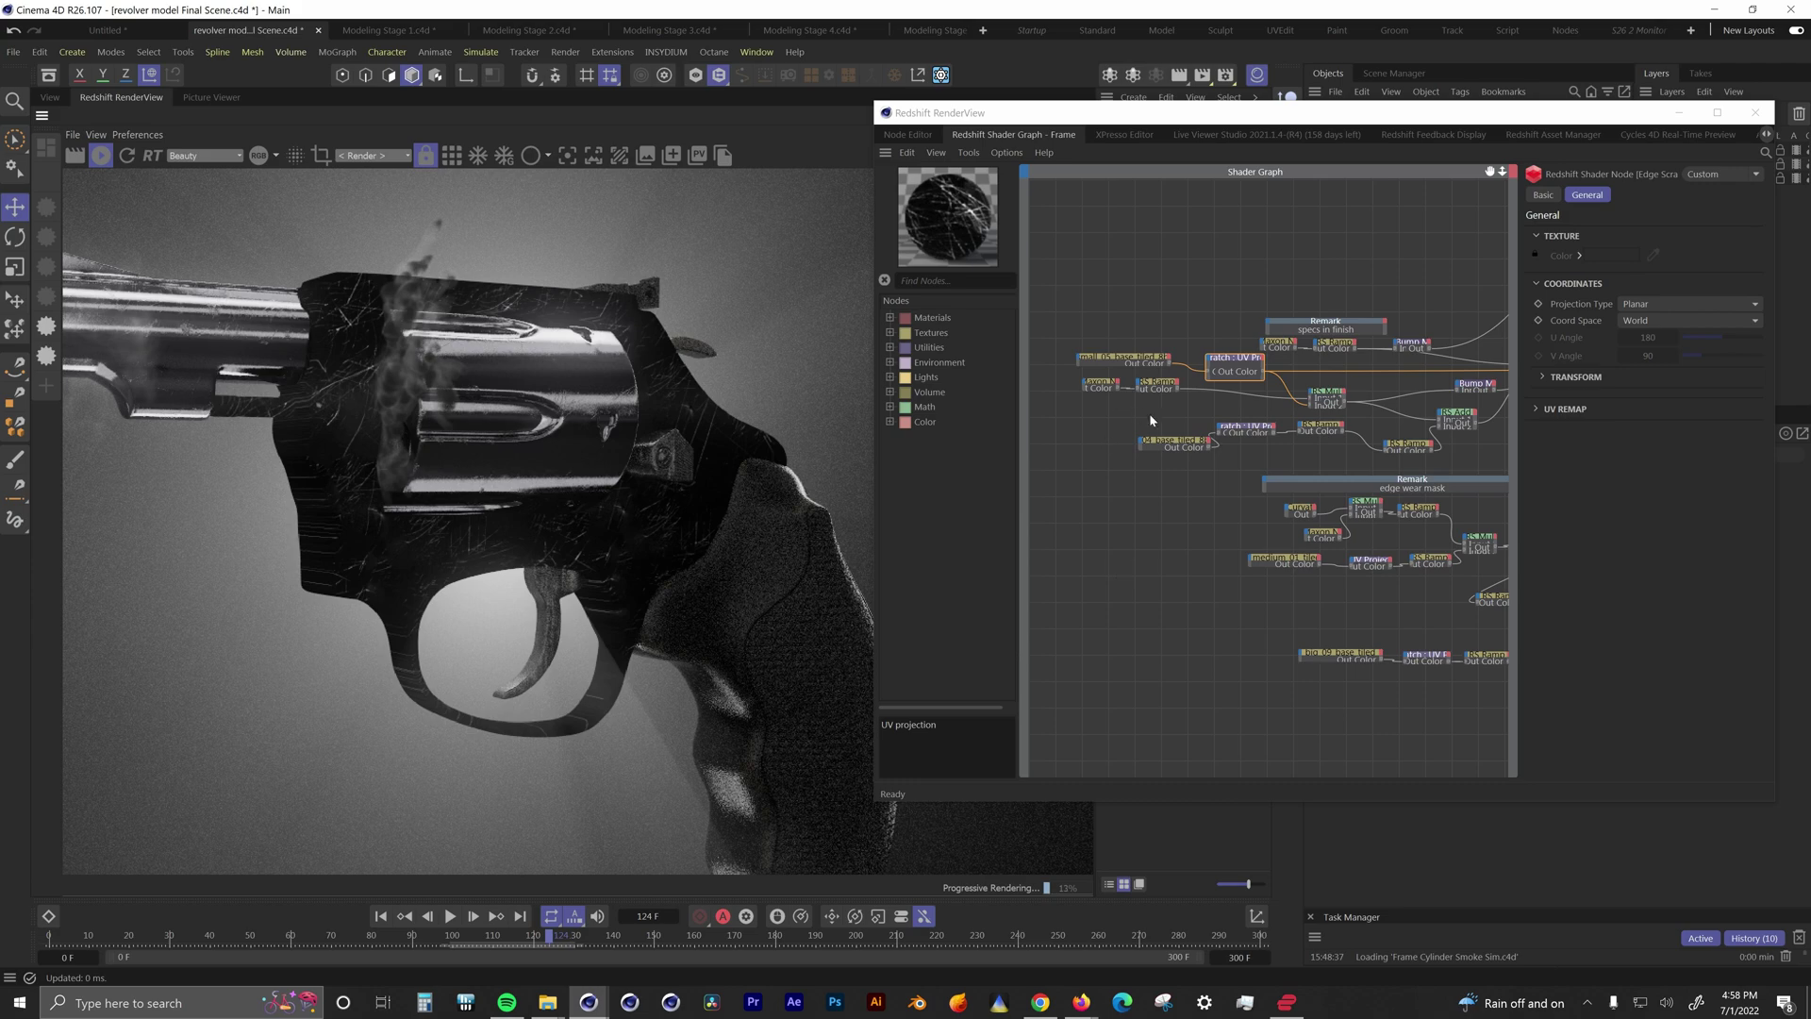
left_click(1157, 385)
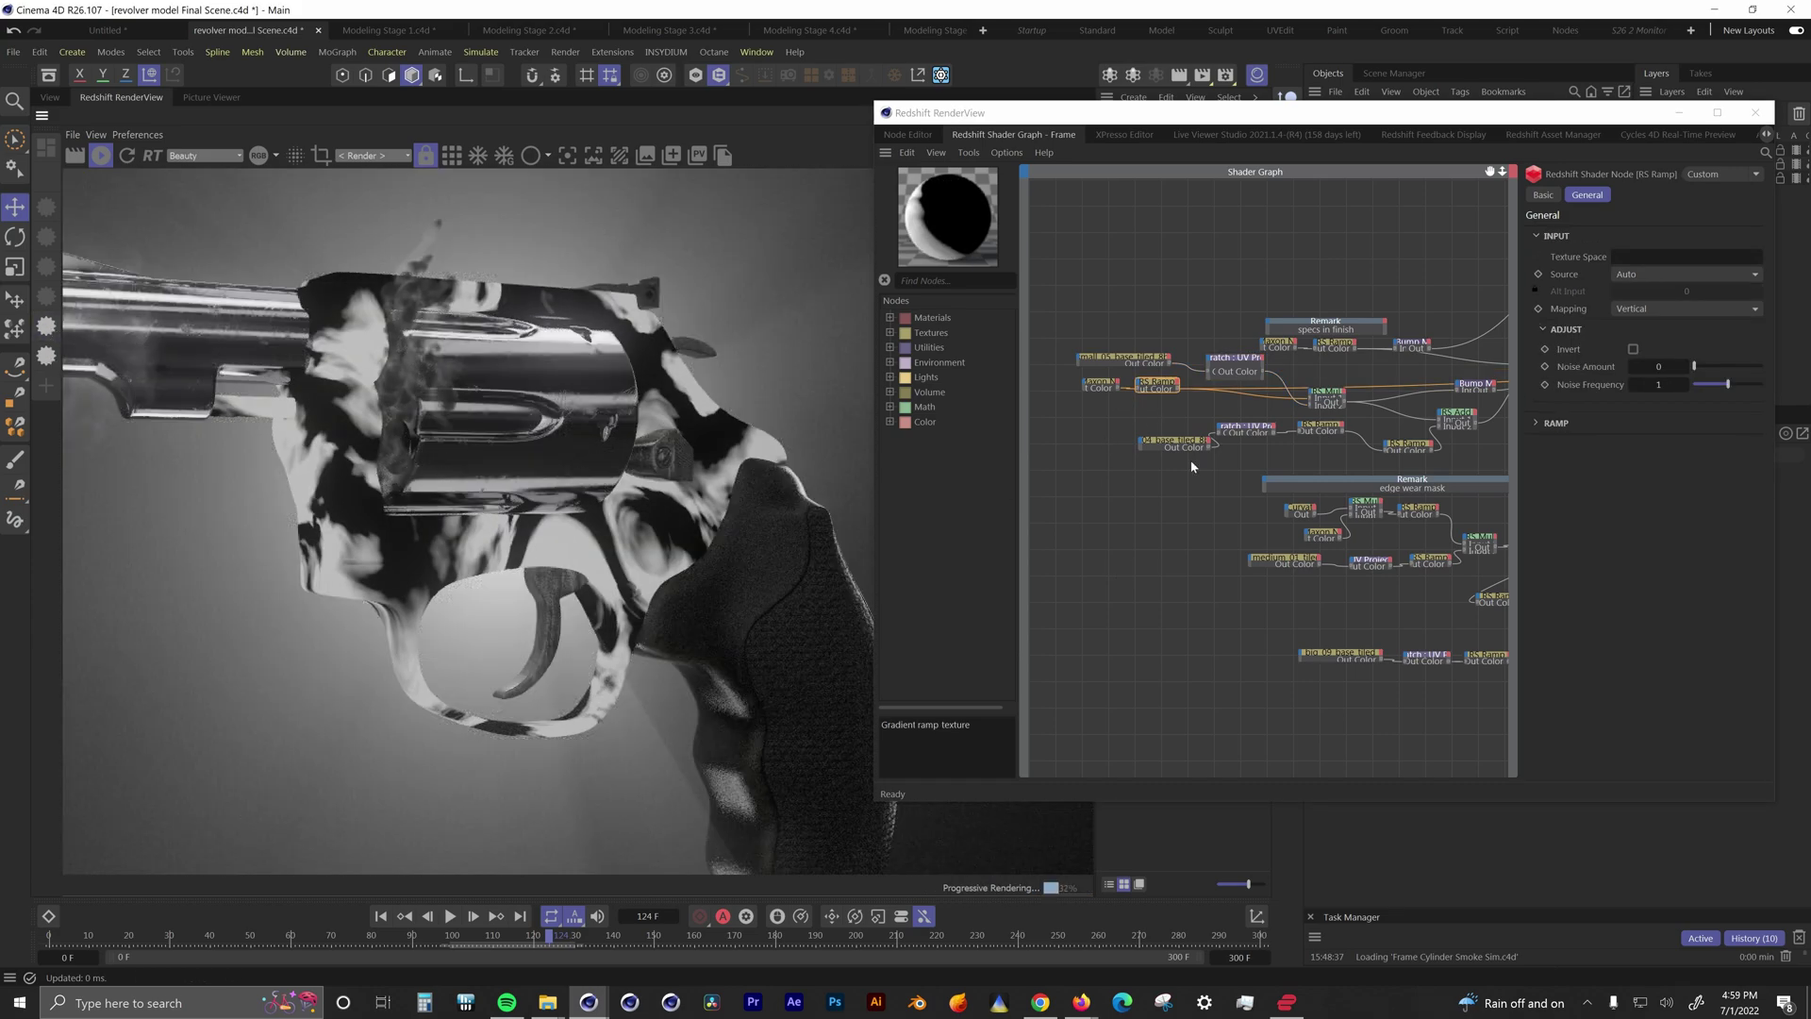
left_click(1327, 398)
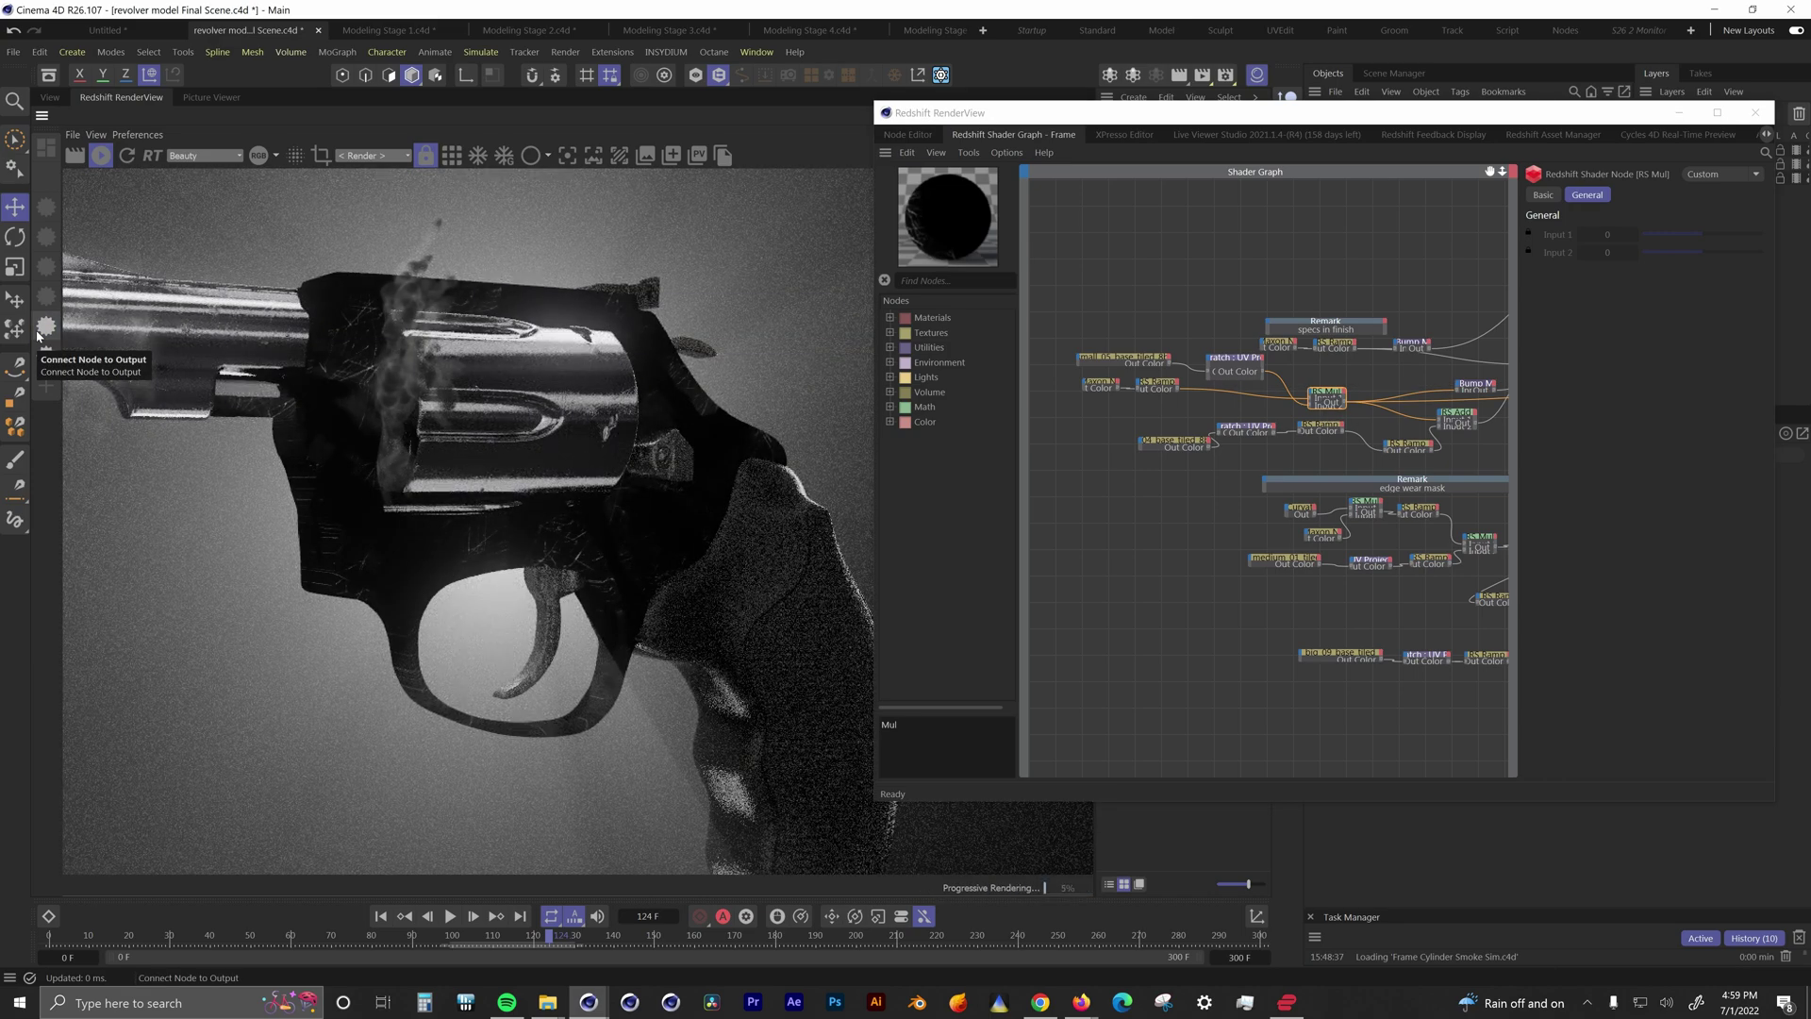
Step: Preview the edge scratch UV projection, then the RS Ramp, and select RS Add
left_click(1245, 428)
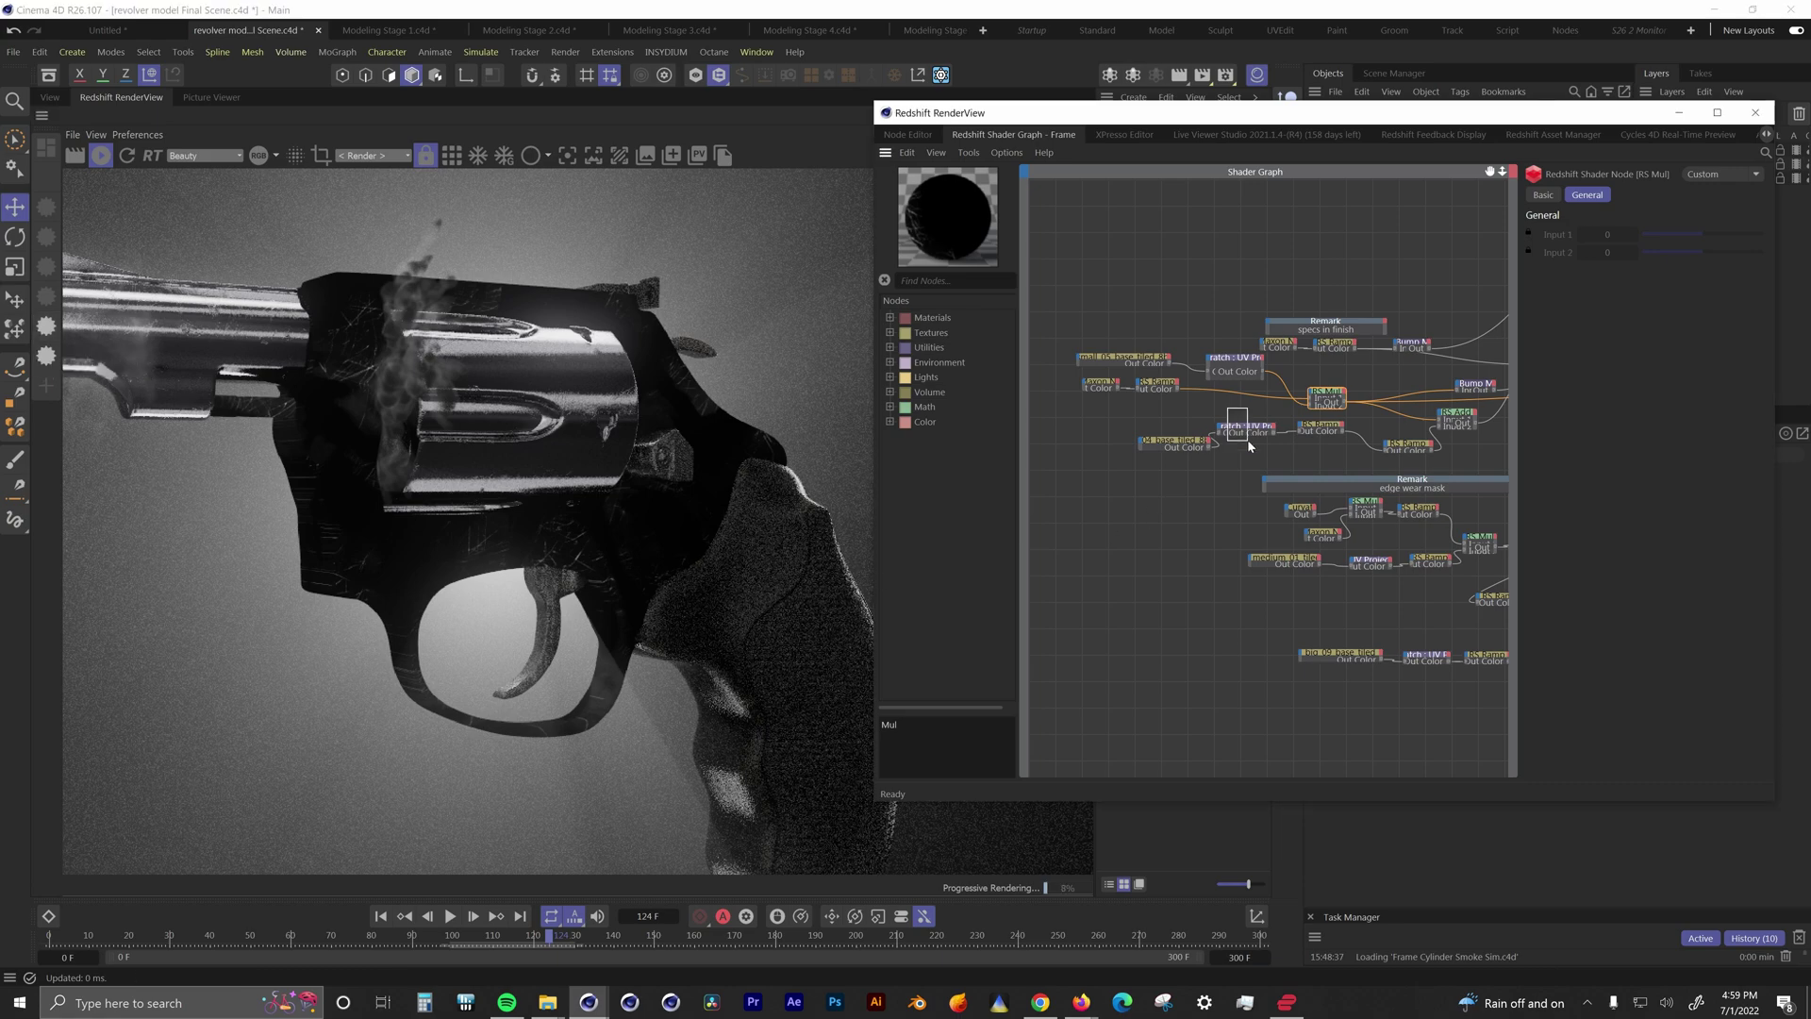
left_click(43, 333)
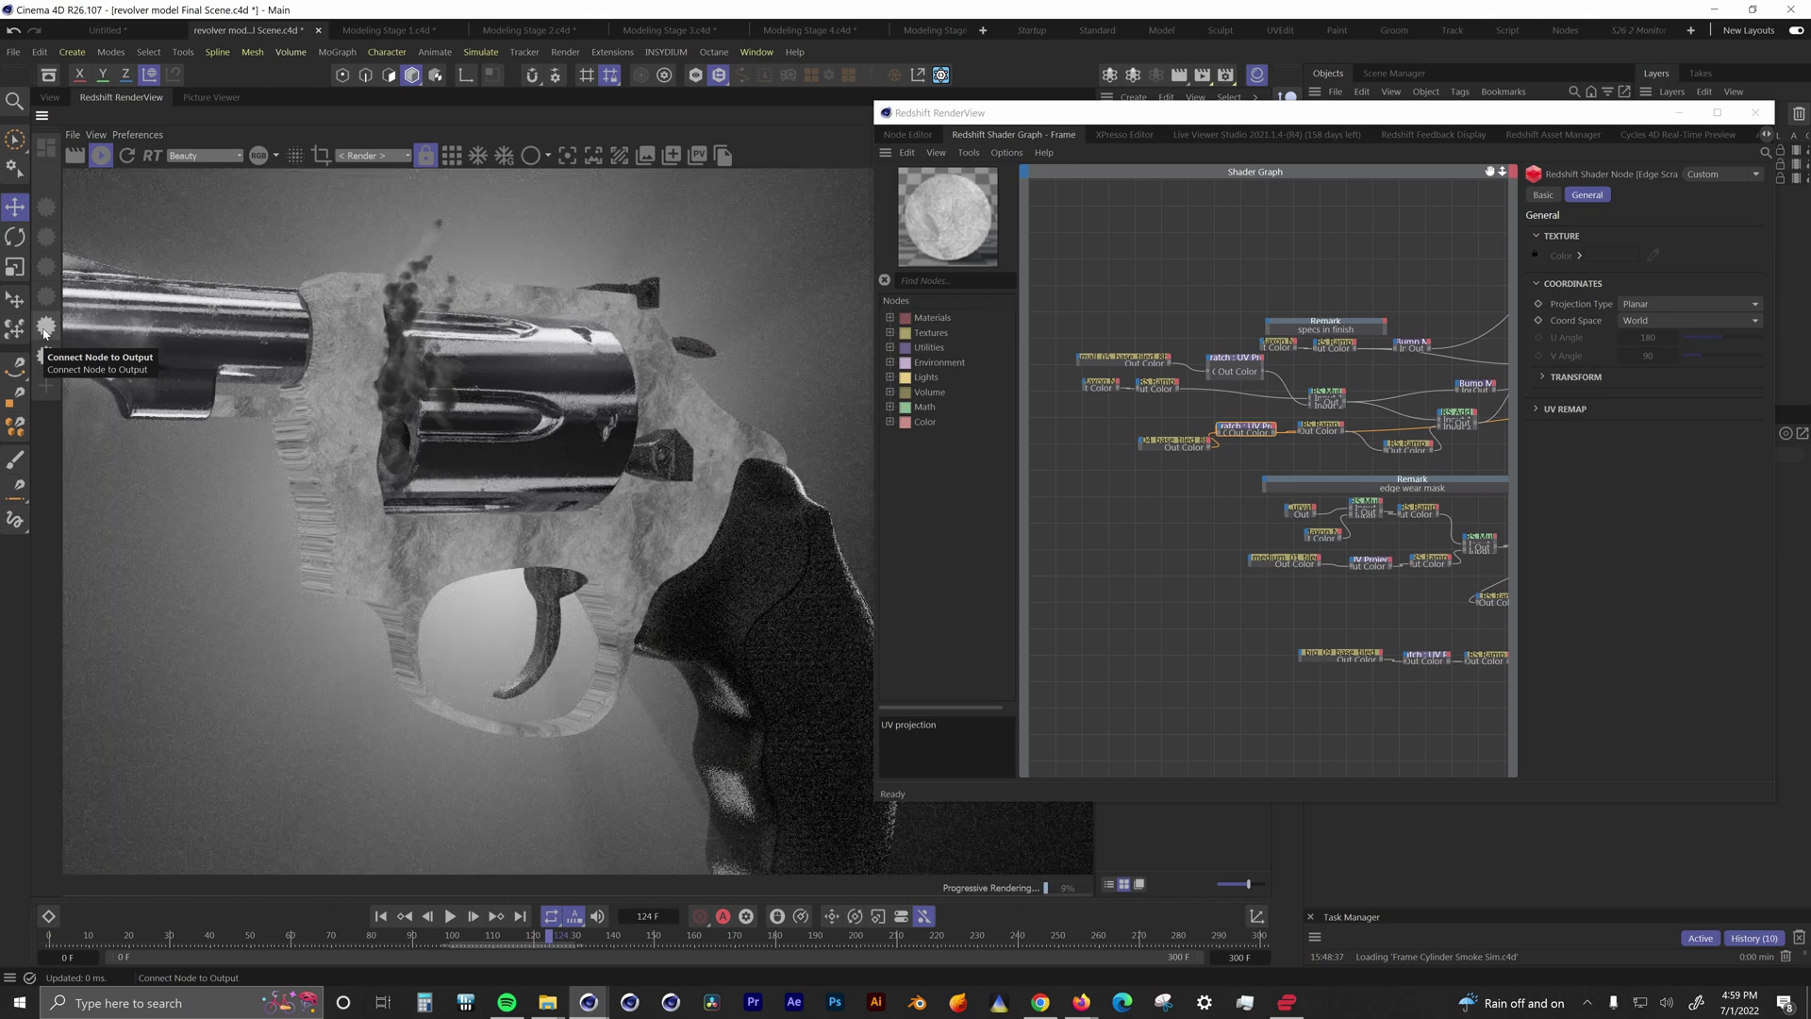
left_click(1407, 444)
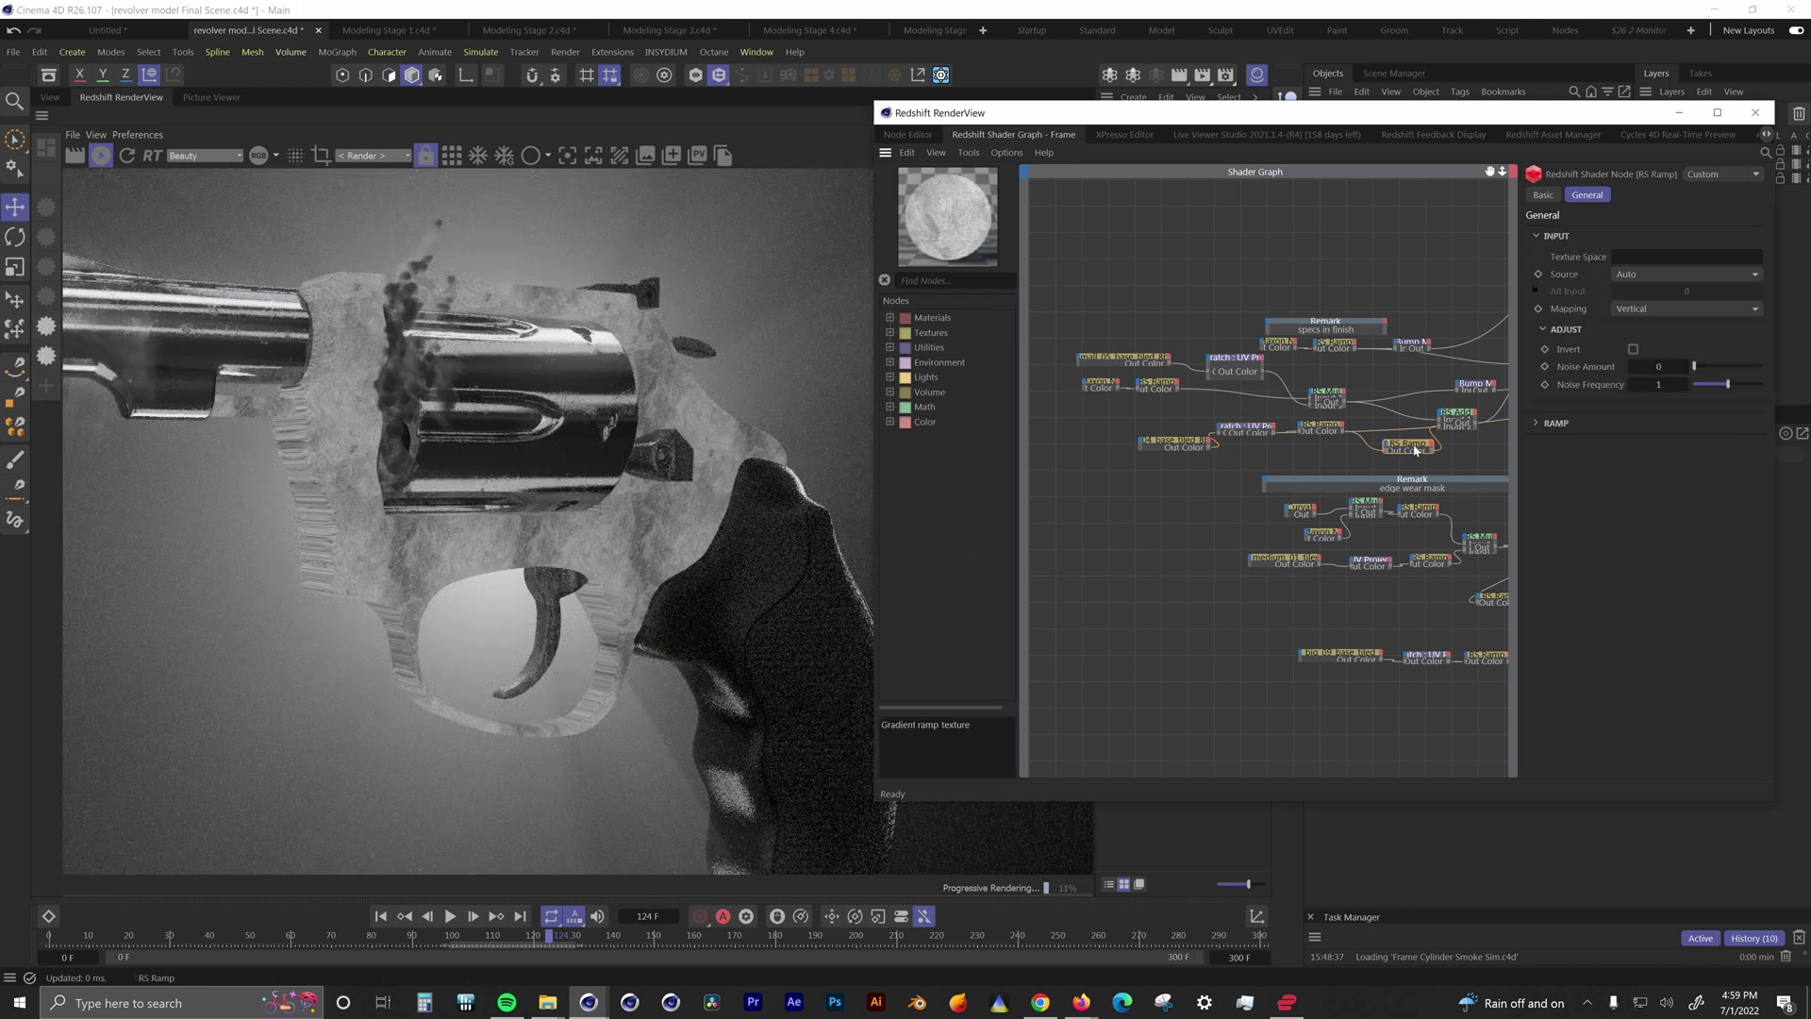
left_click(48, 327)
left_click(1456, 415)
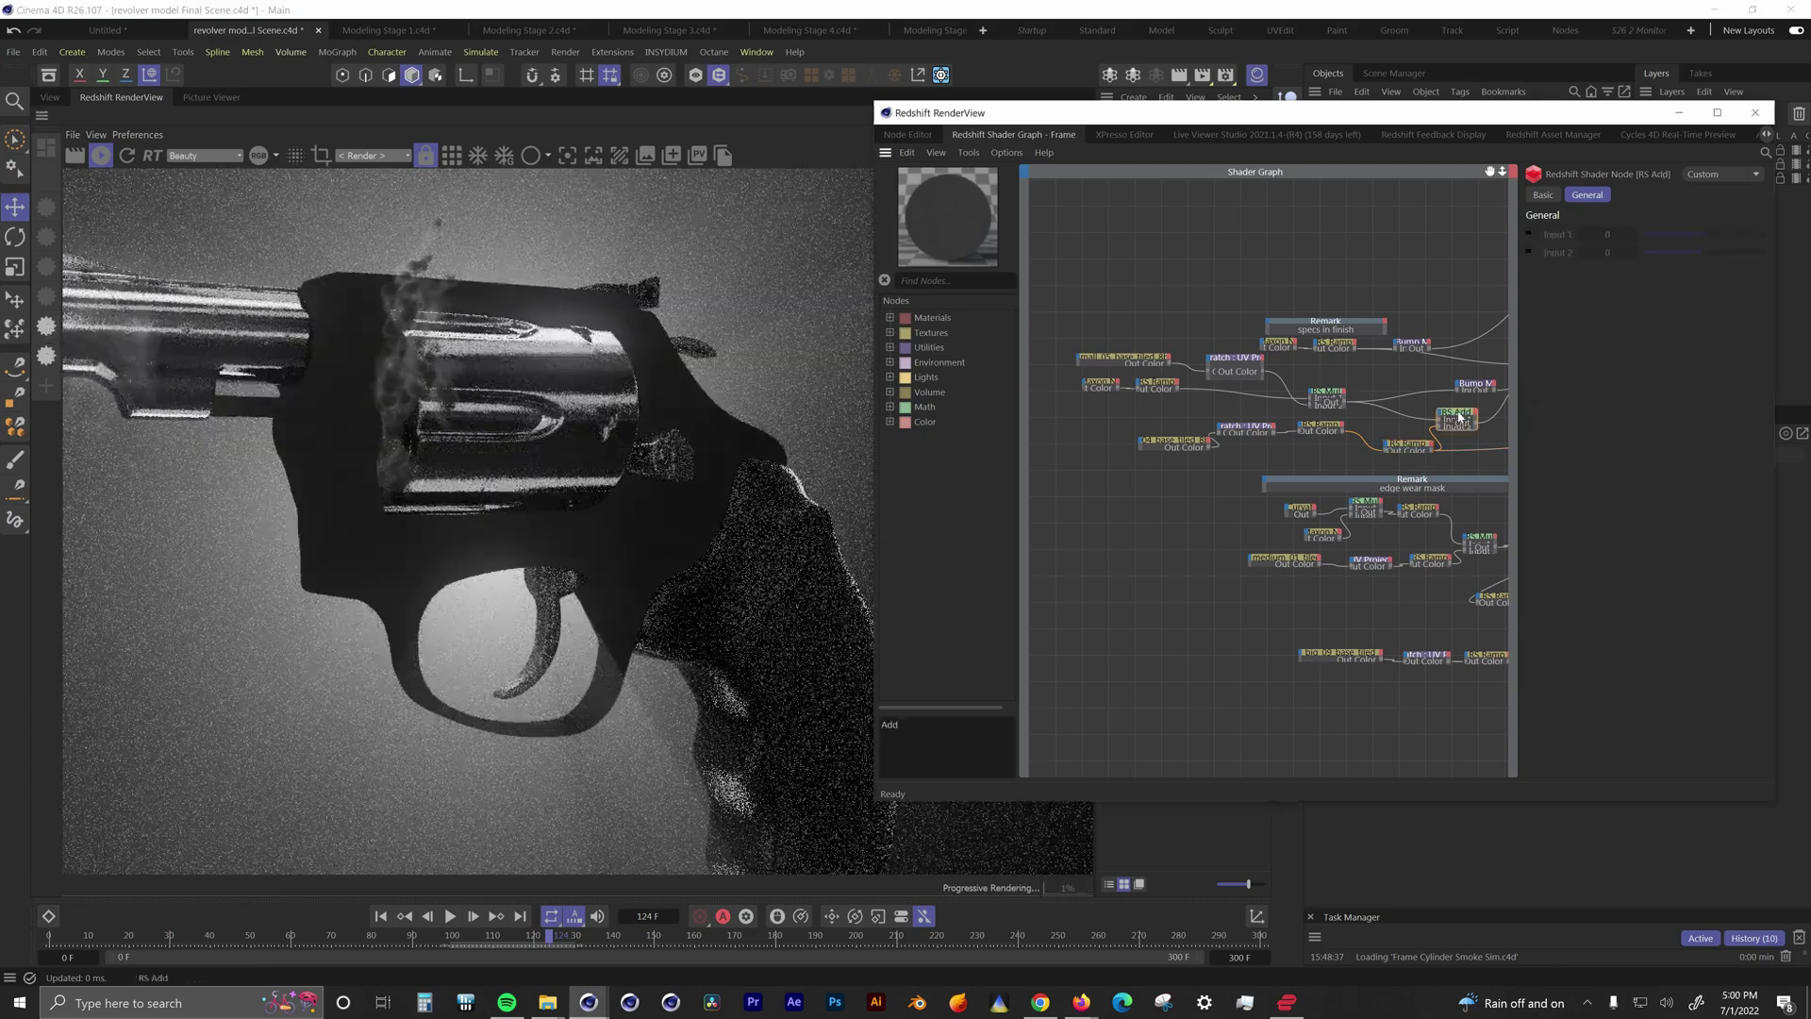
Step: Preview RS Add, then the edge wear RS Mul and RS Ramp masks on the render
left_click(44, 331)
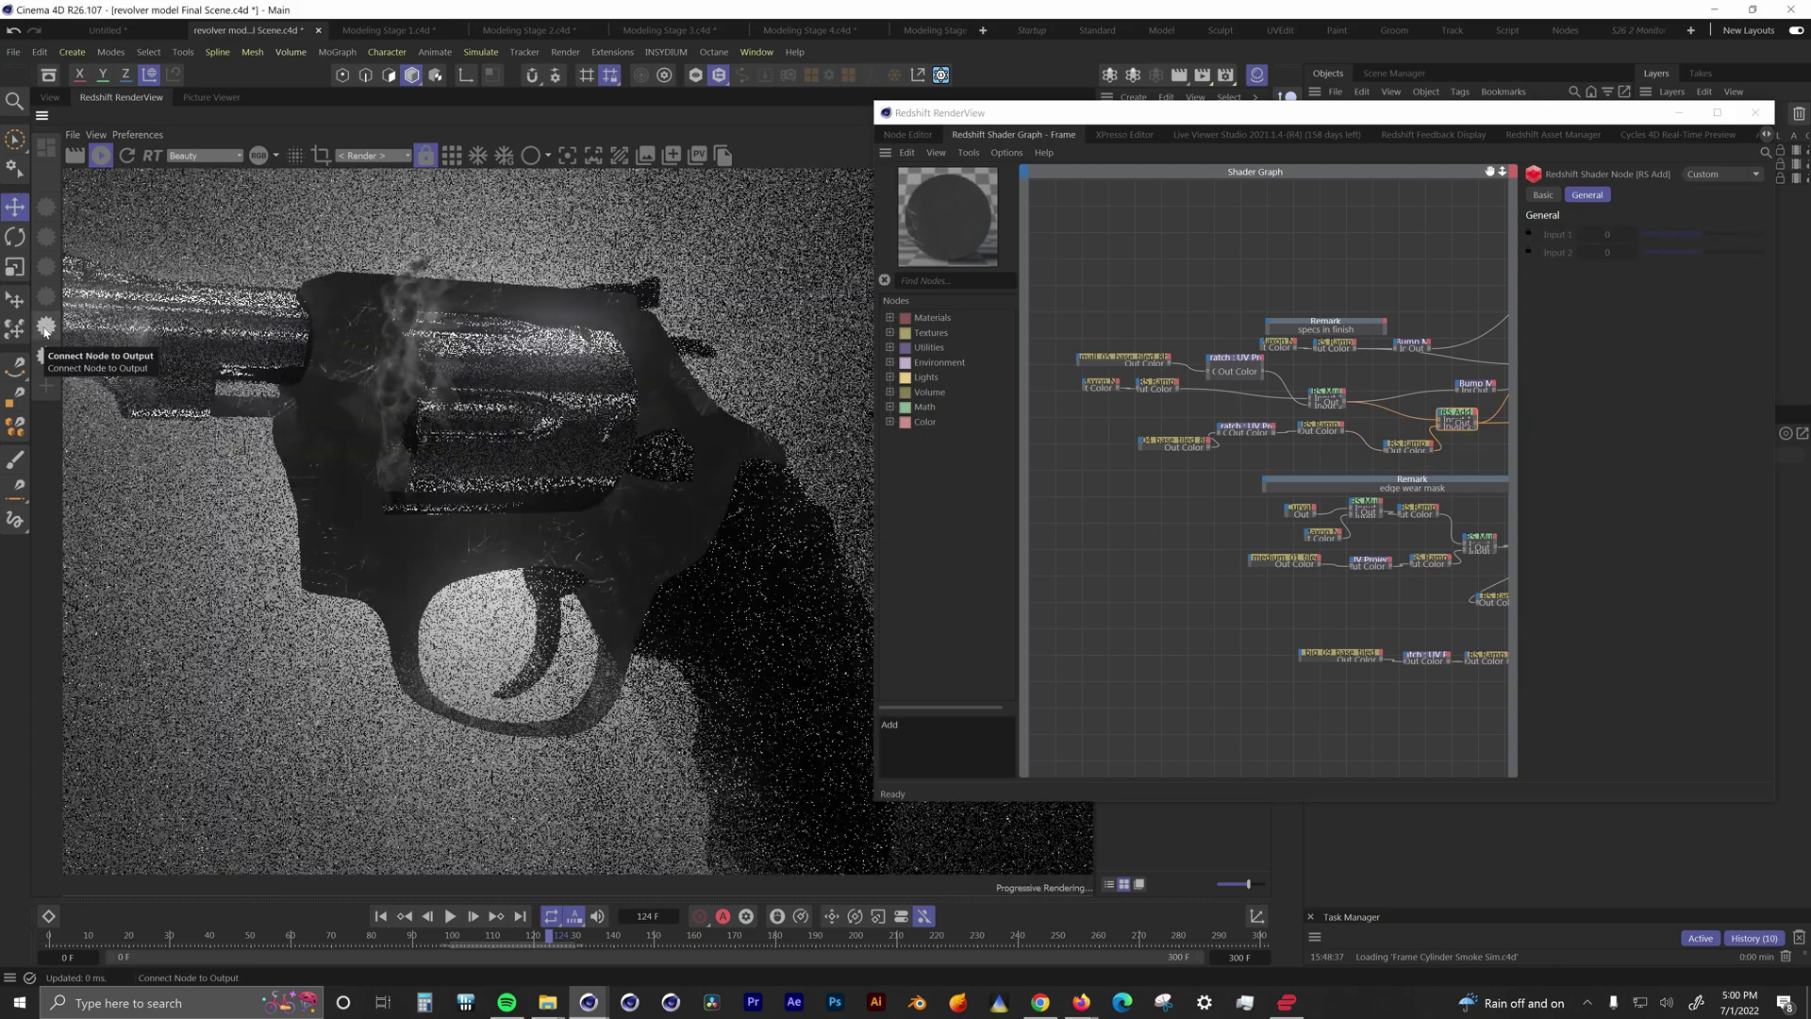
left_click(1366, 506)
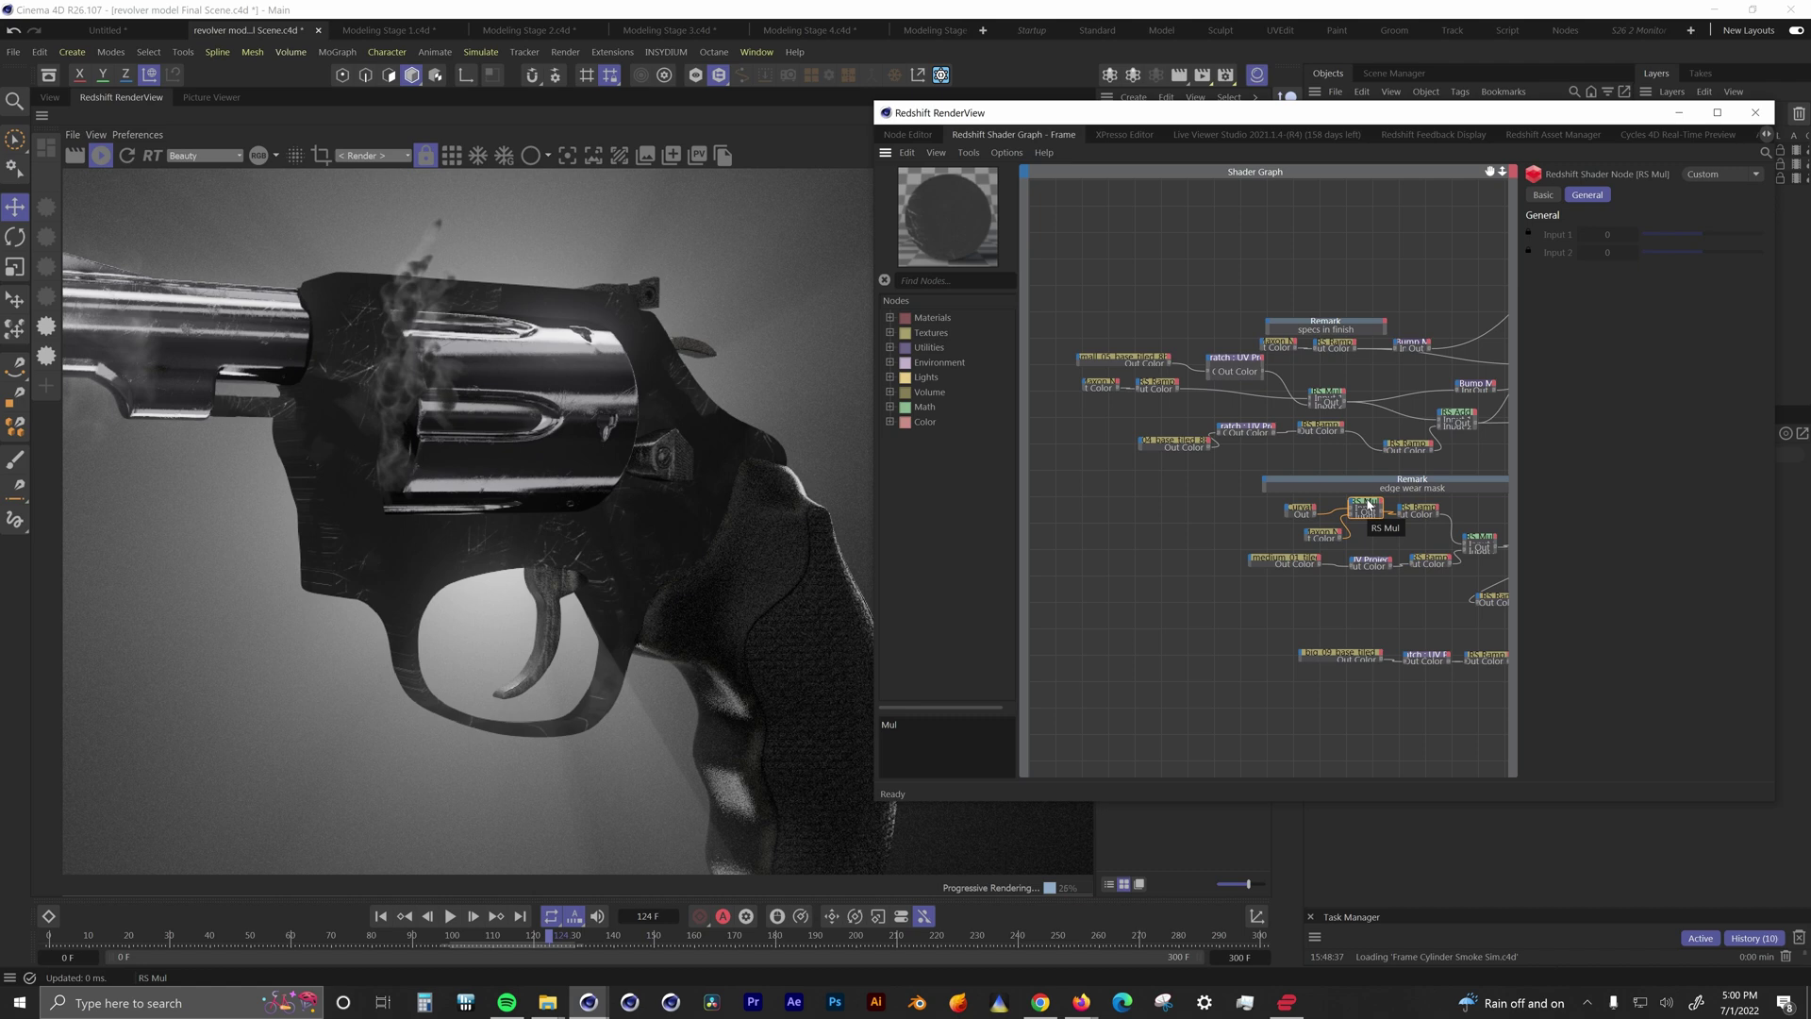
left_click(53, 328)
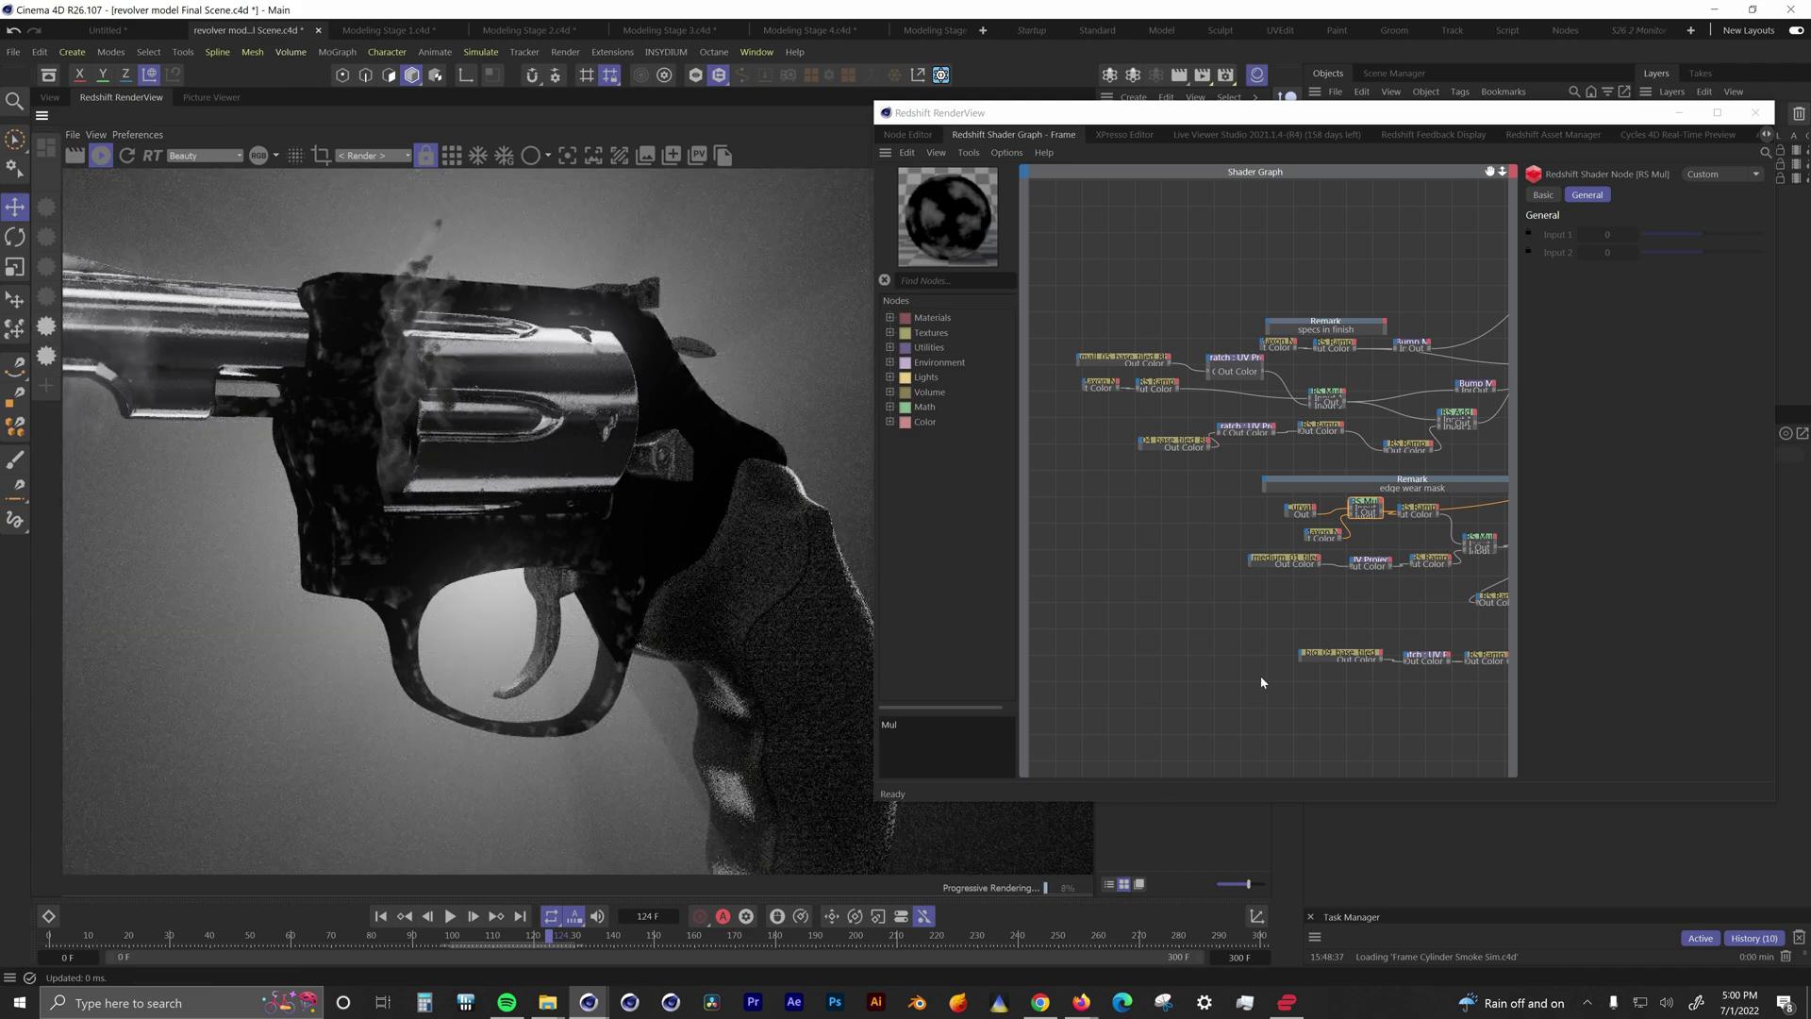
left_click(1430, 560)
left_click(53, 327)
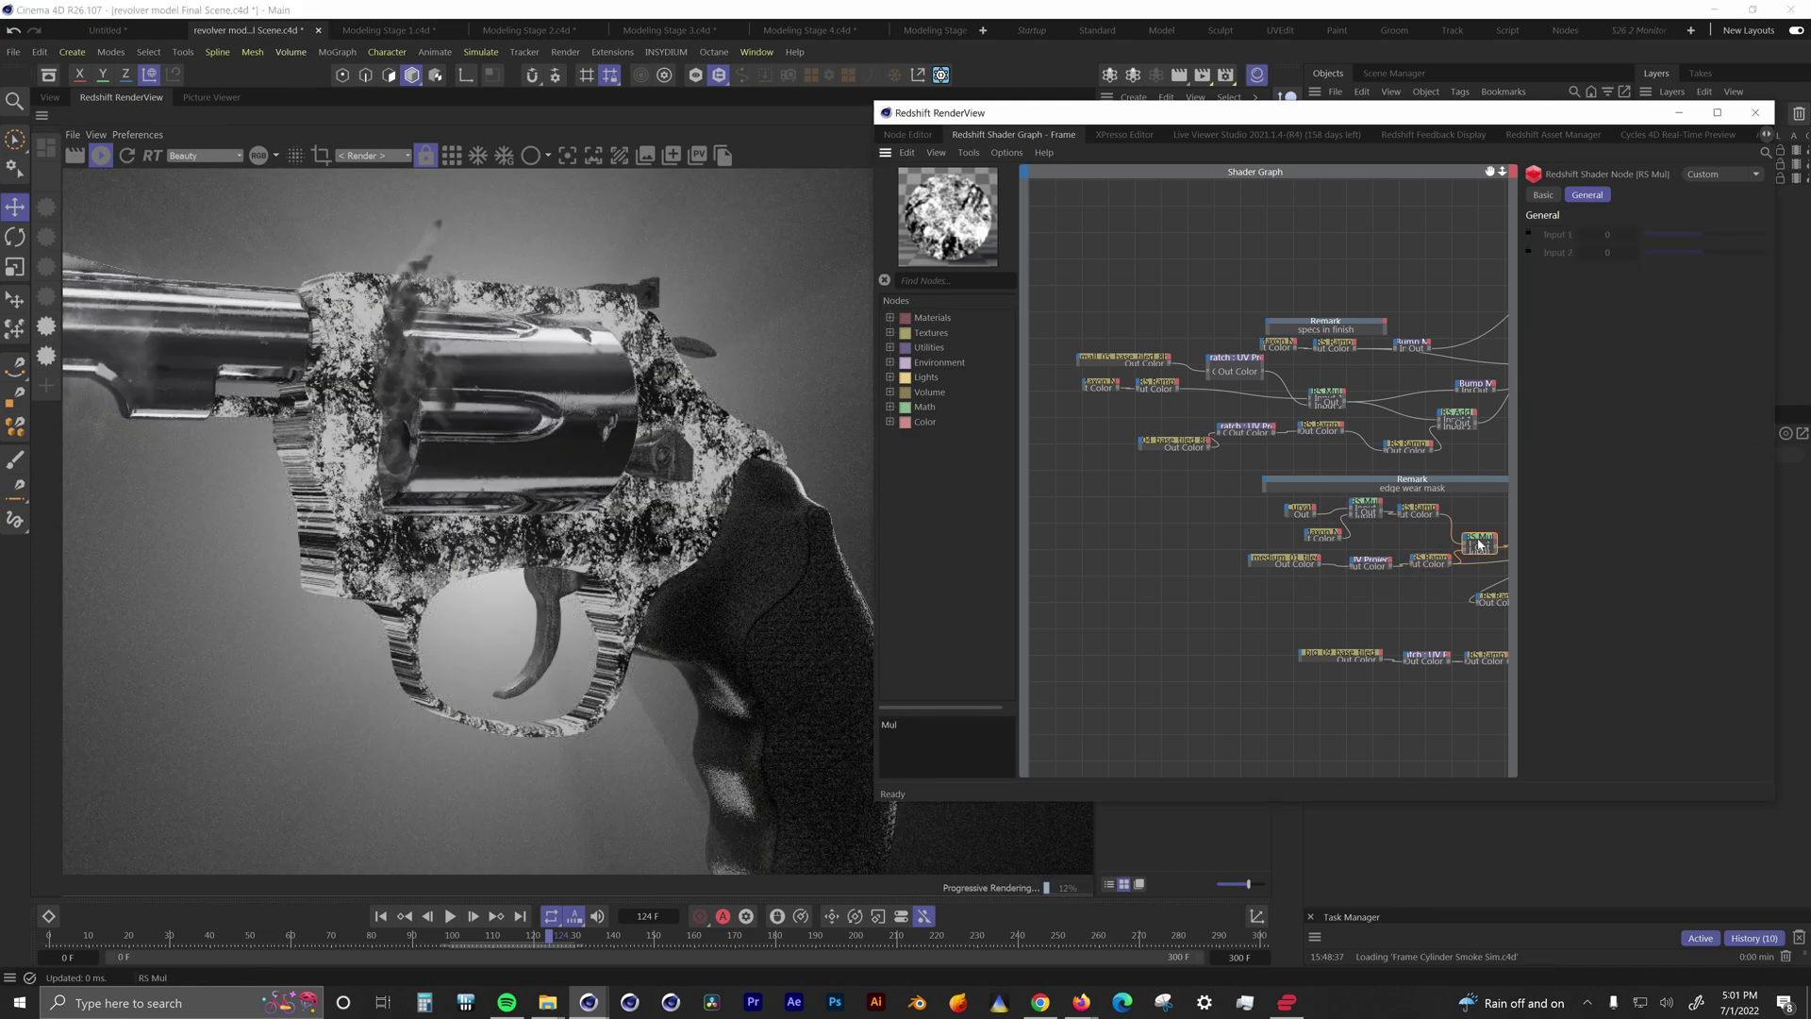
left_click(46, 327)
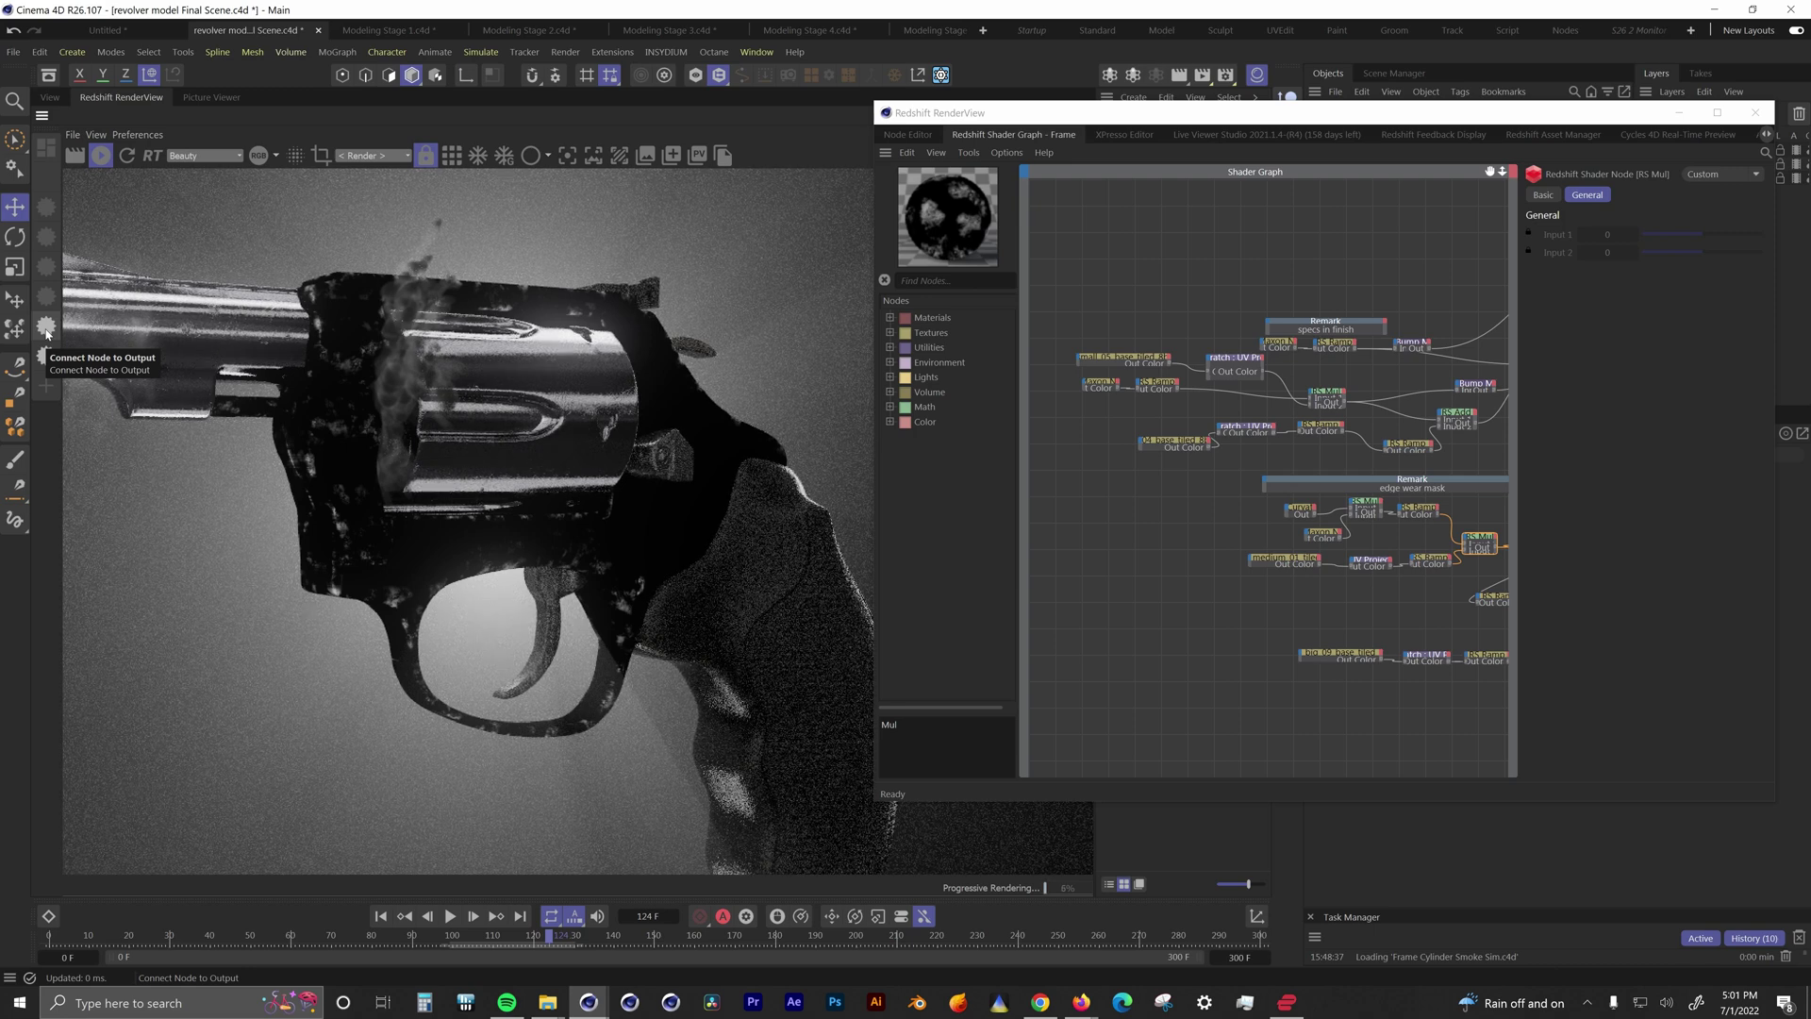
Step: Reconnect the RS Add scratch mask to the Frame material's reflection roughness
key("s")
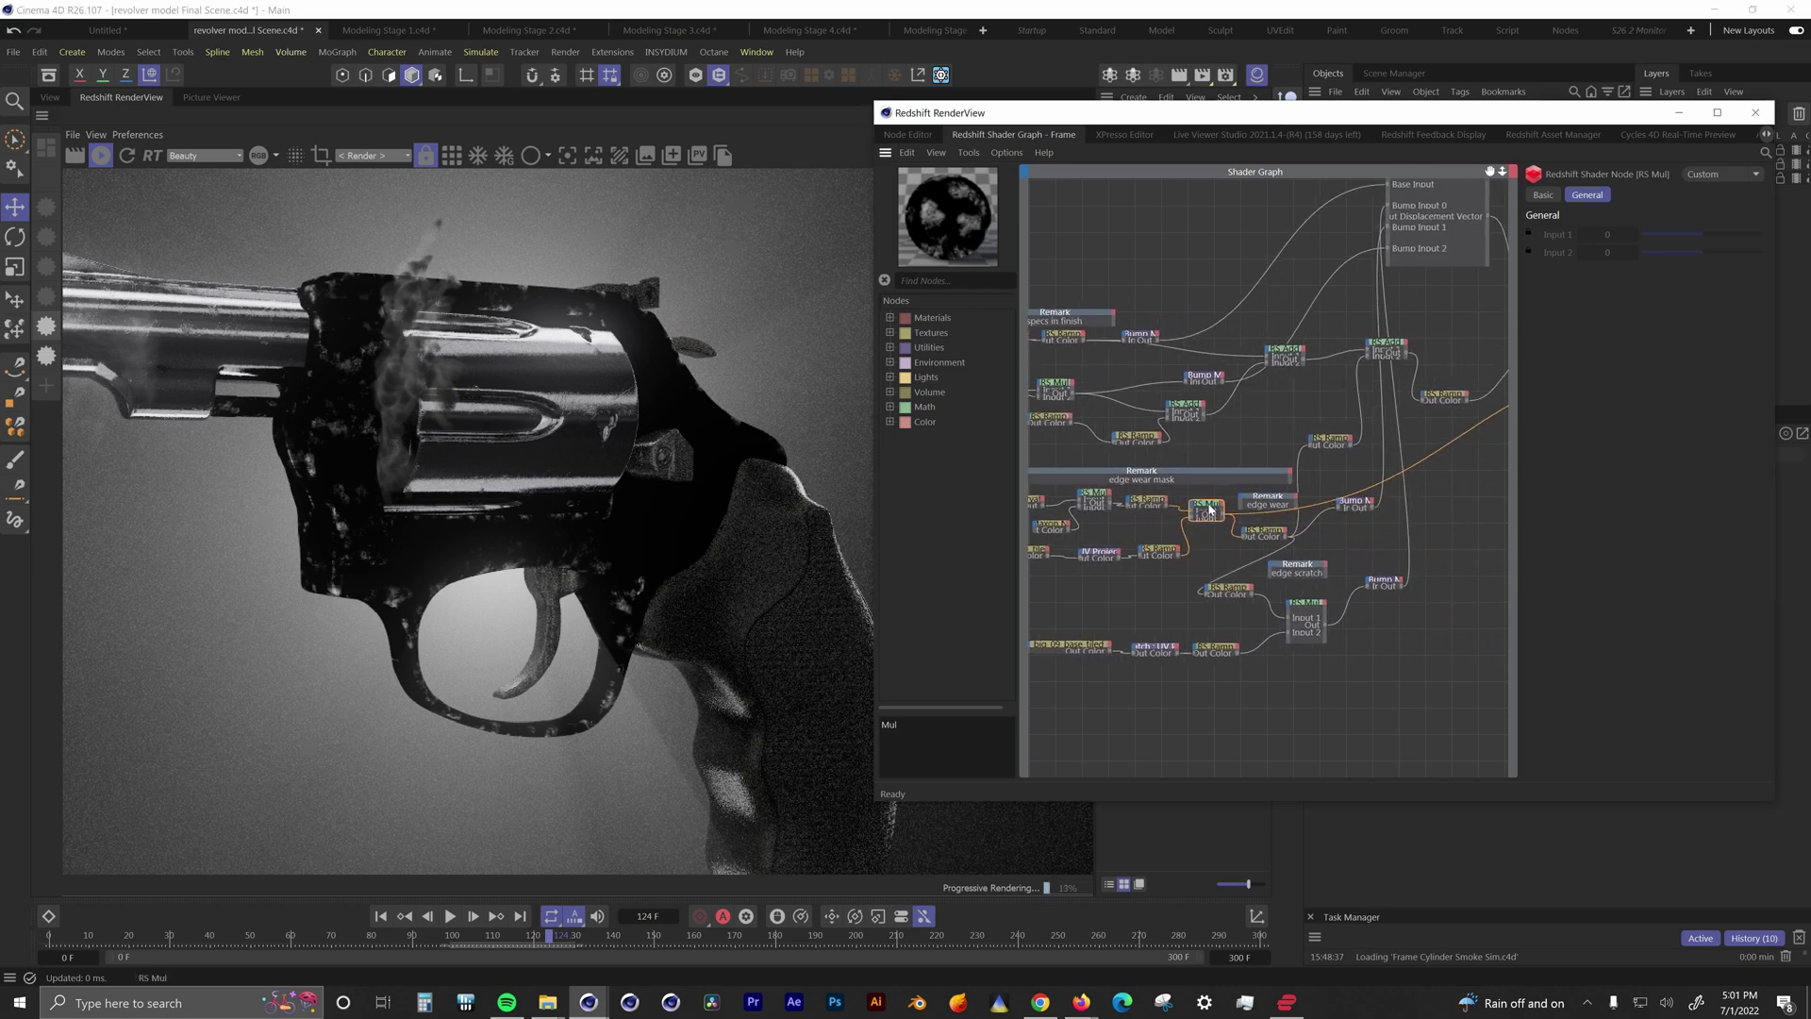
left_click_drag(1388, 349, 1374, 368)
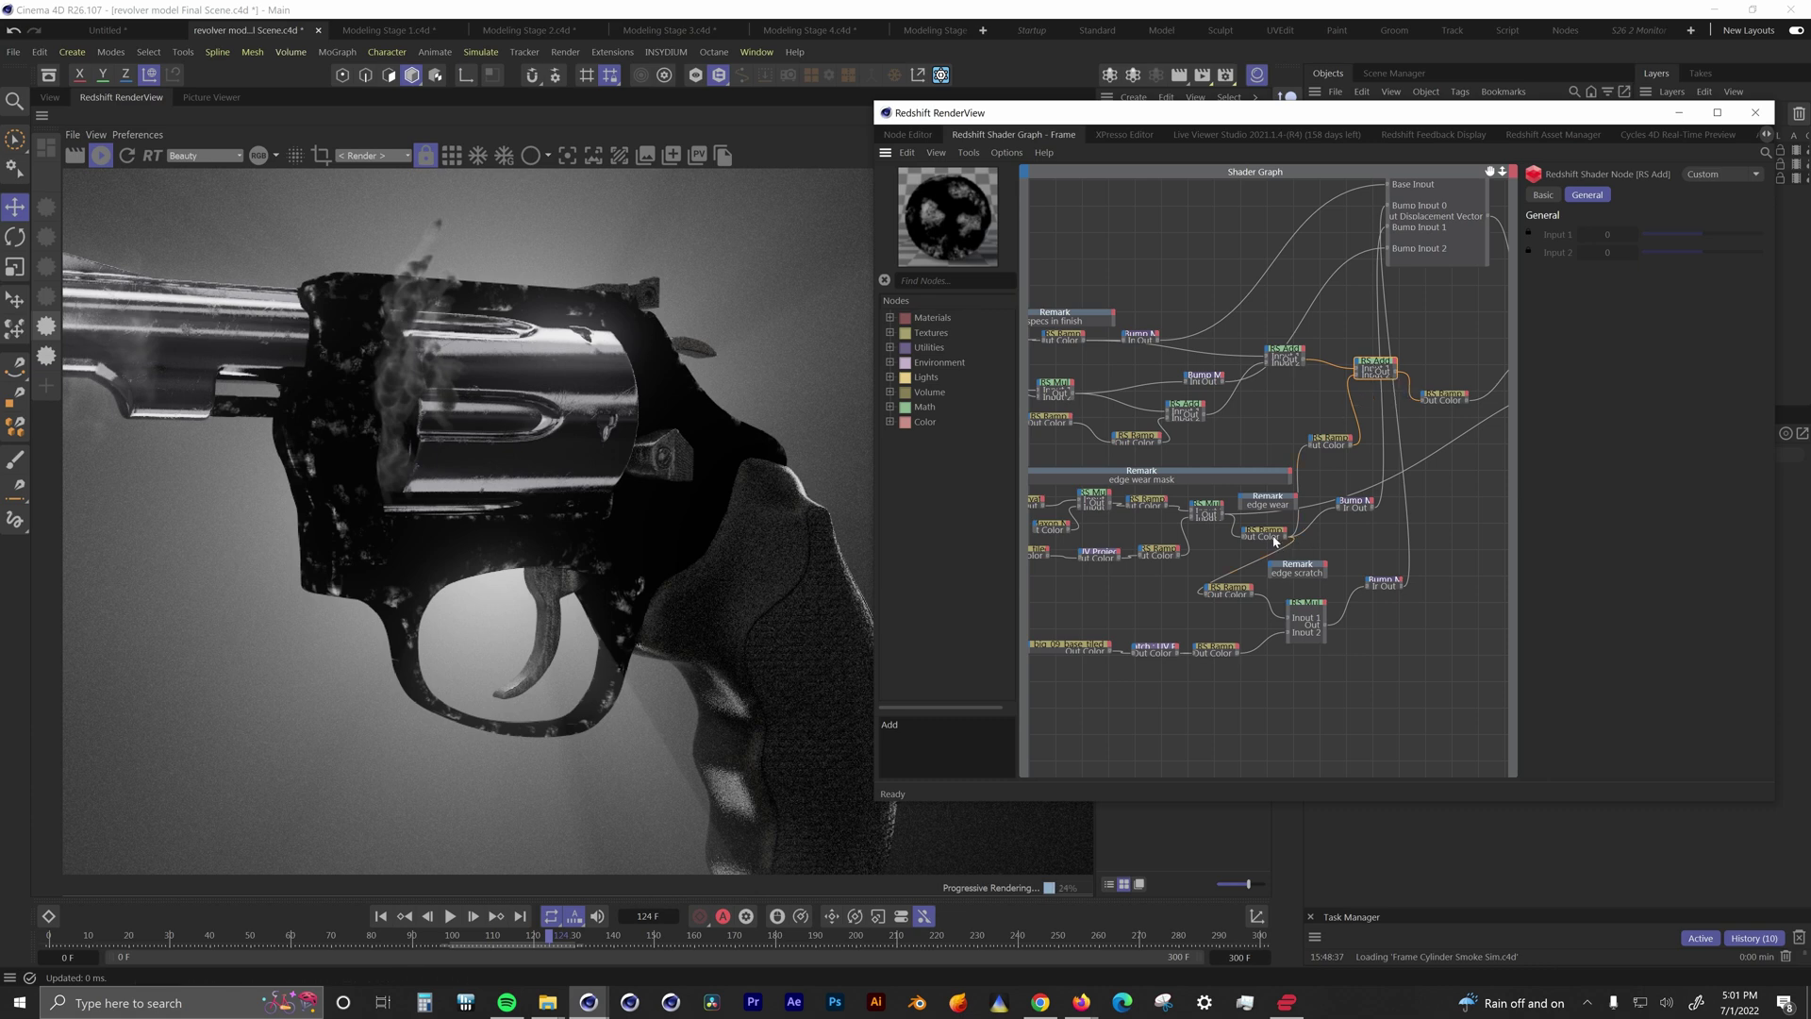
key("o")
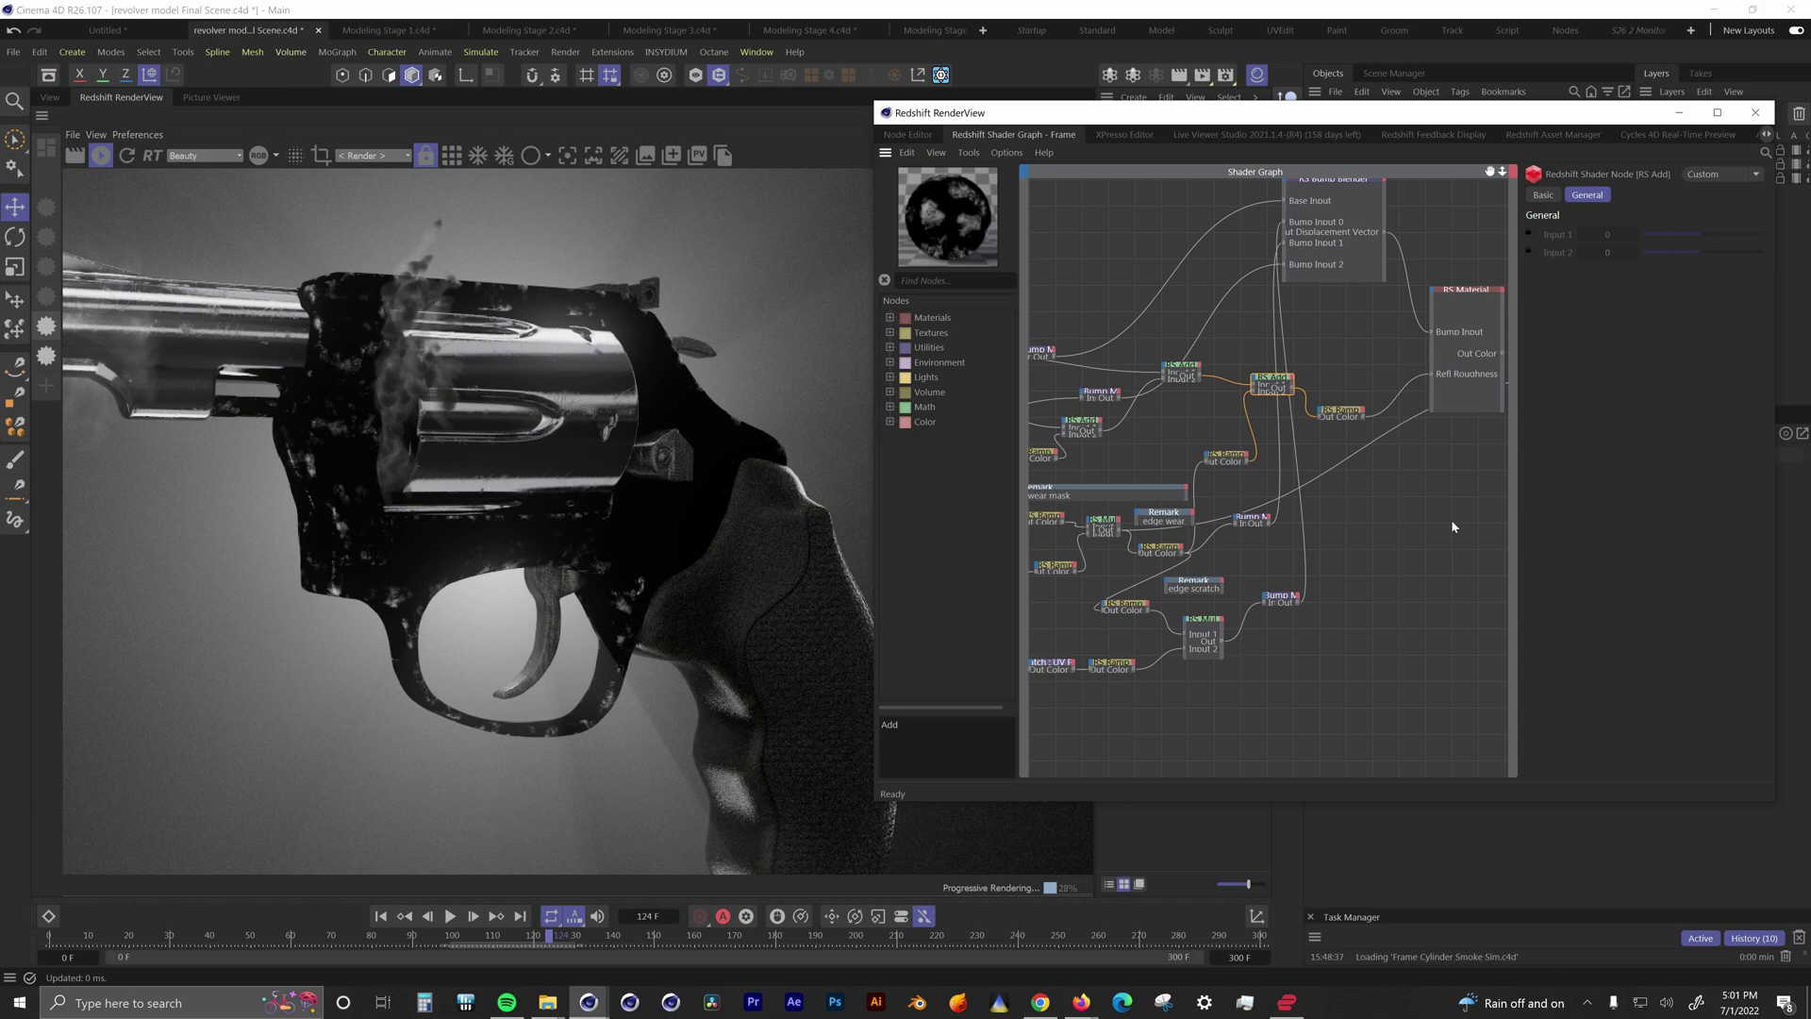
left_click(47, 327)
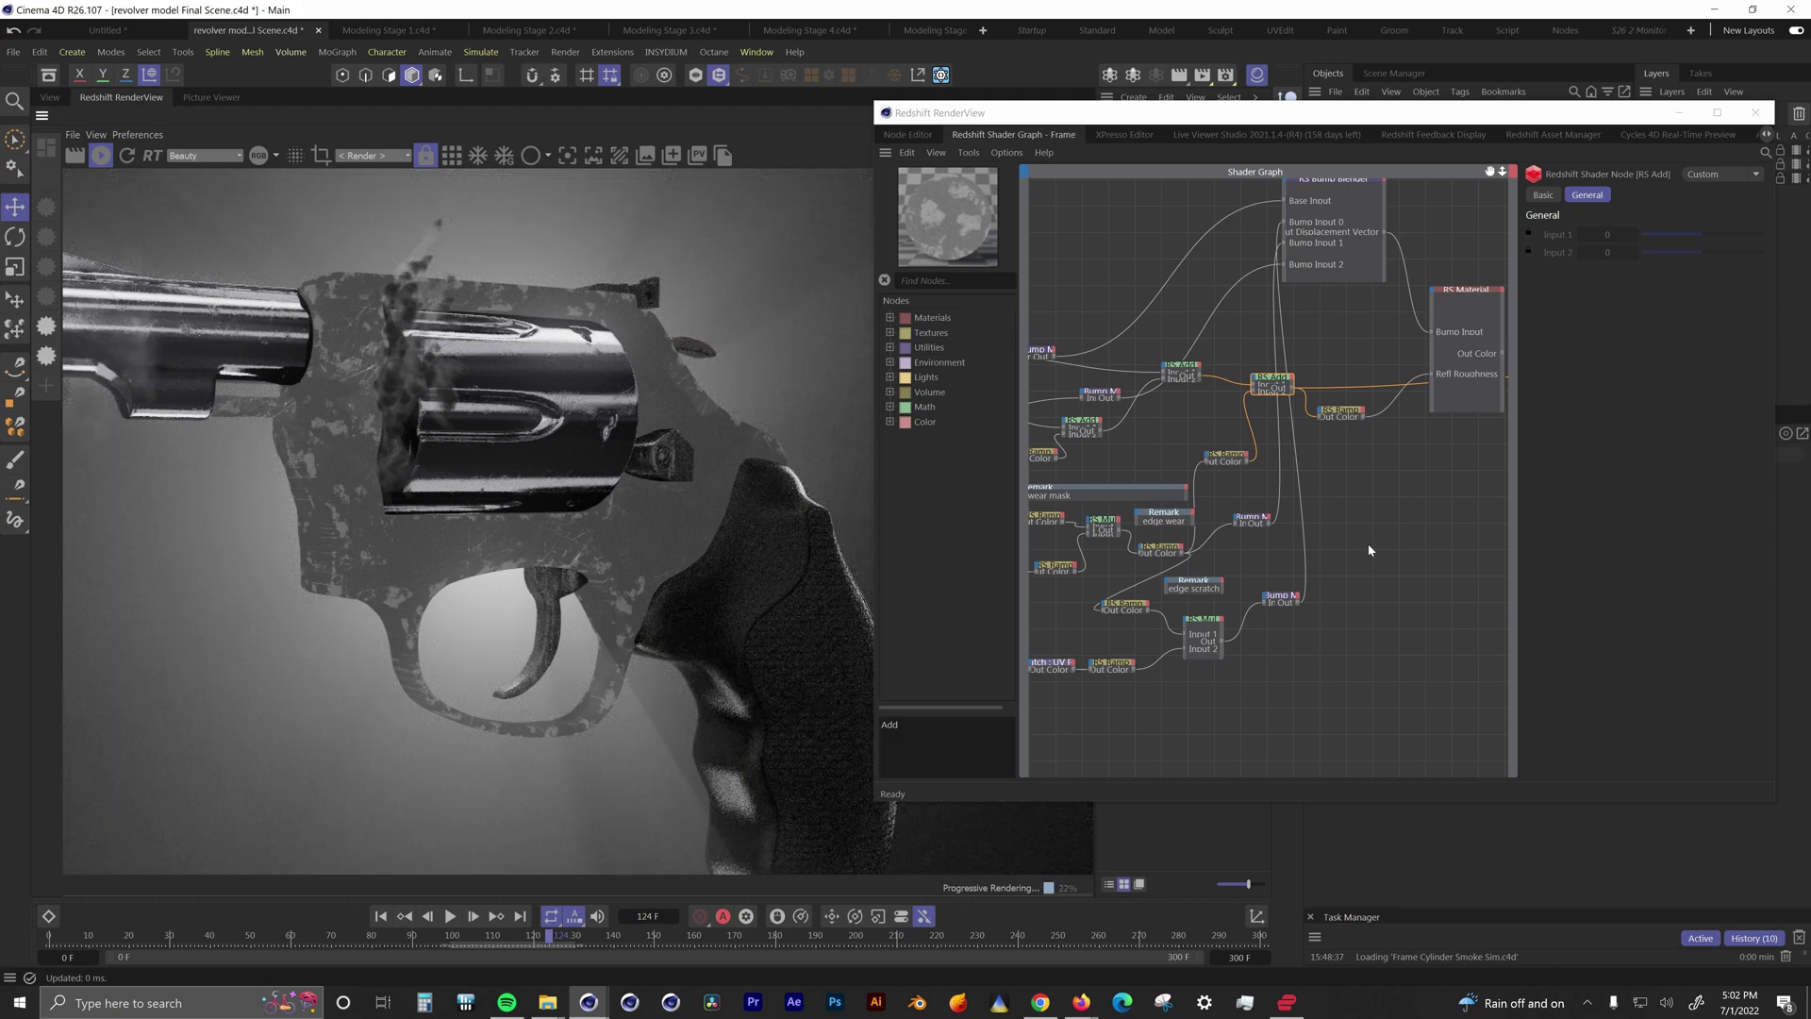
Step: Check the RS Bump Blender's Layer 1 and Layer 2 settings and render the full Frame material
scroll(1390, 538, "up", 3)
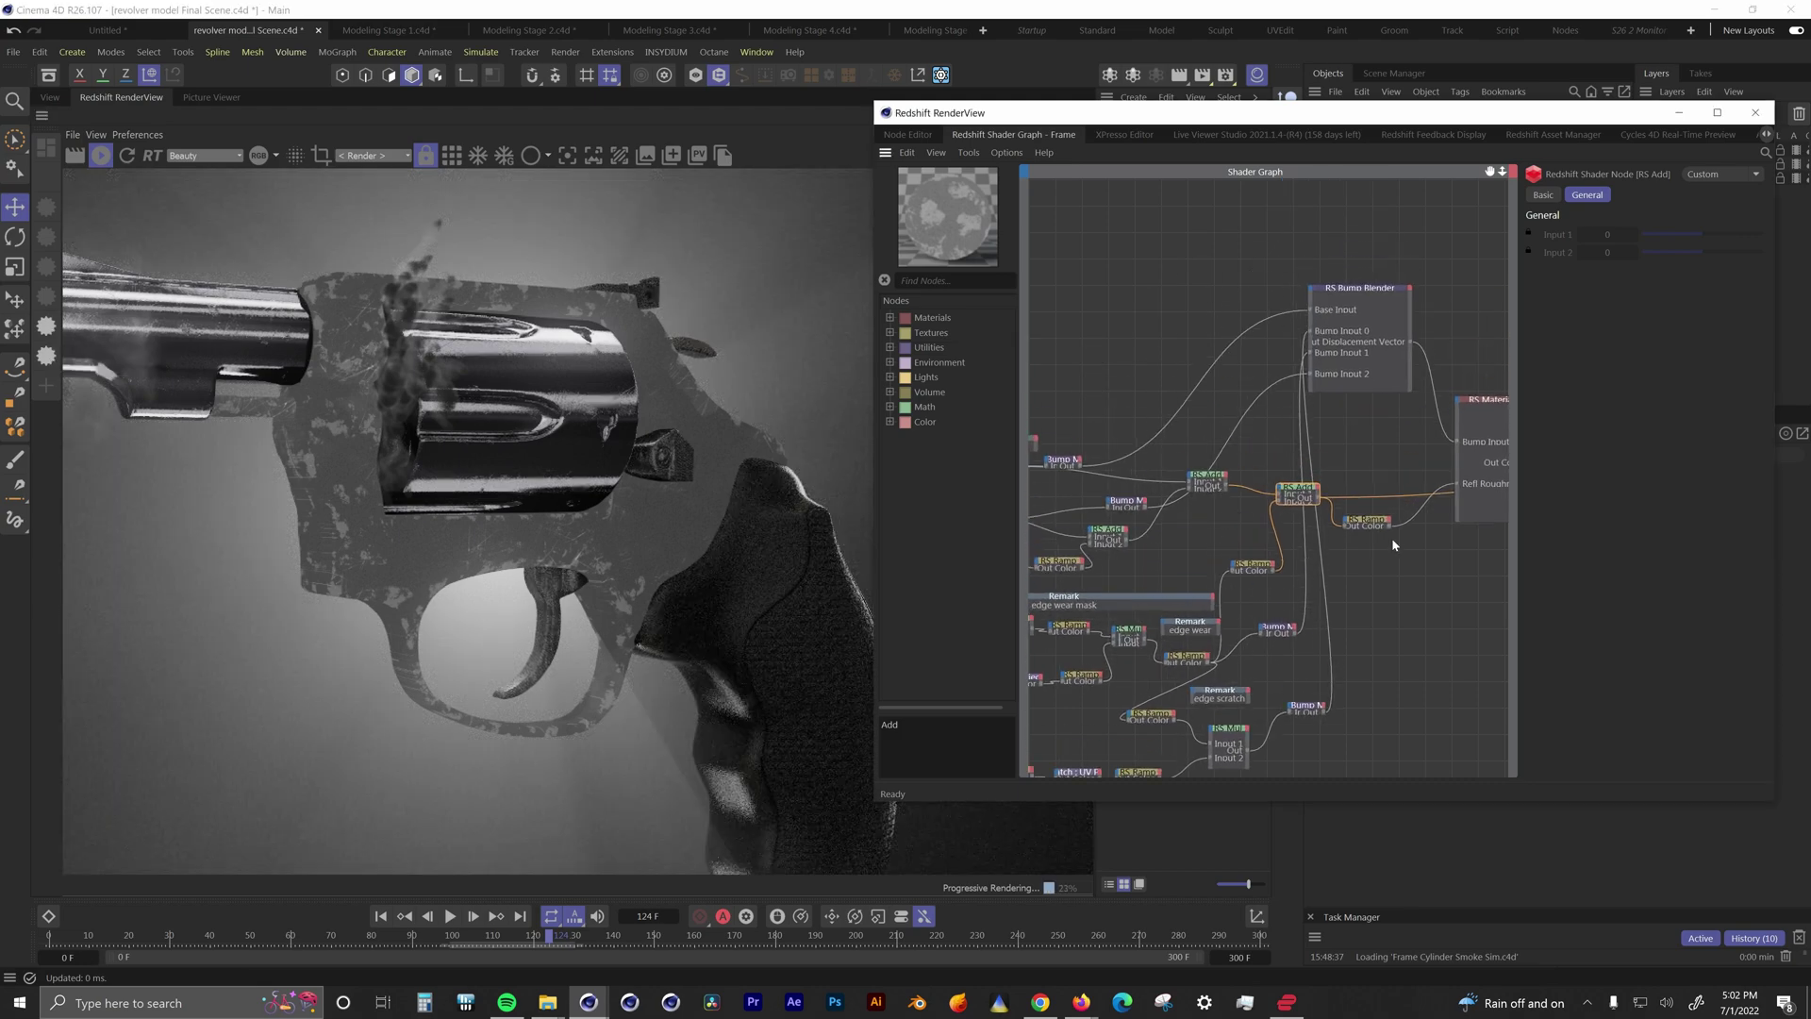
left_click(1382, 295)
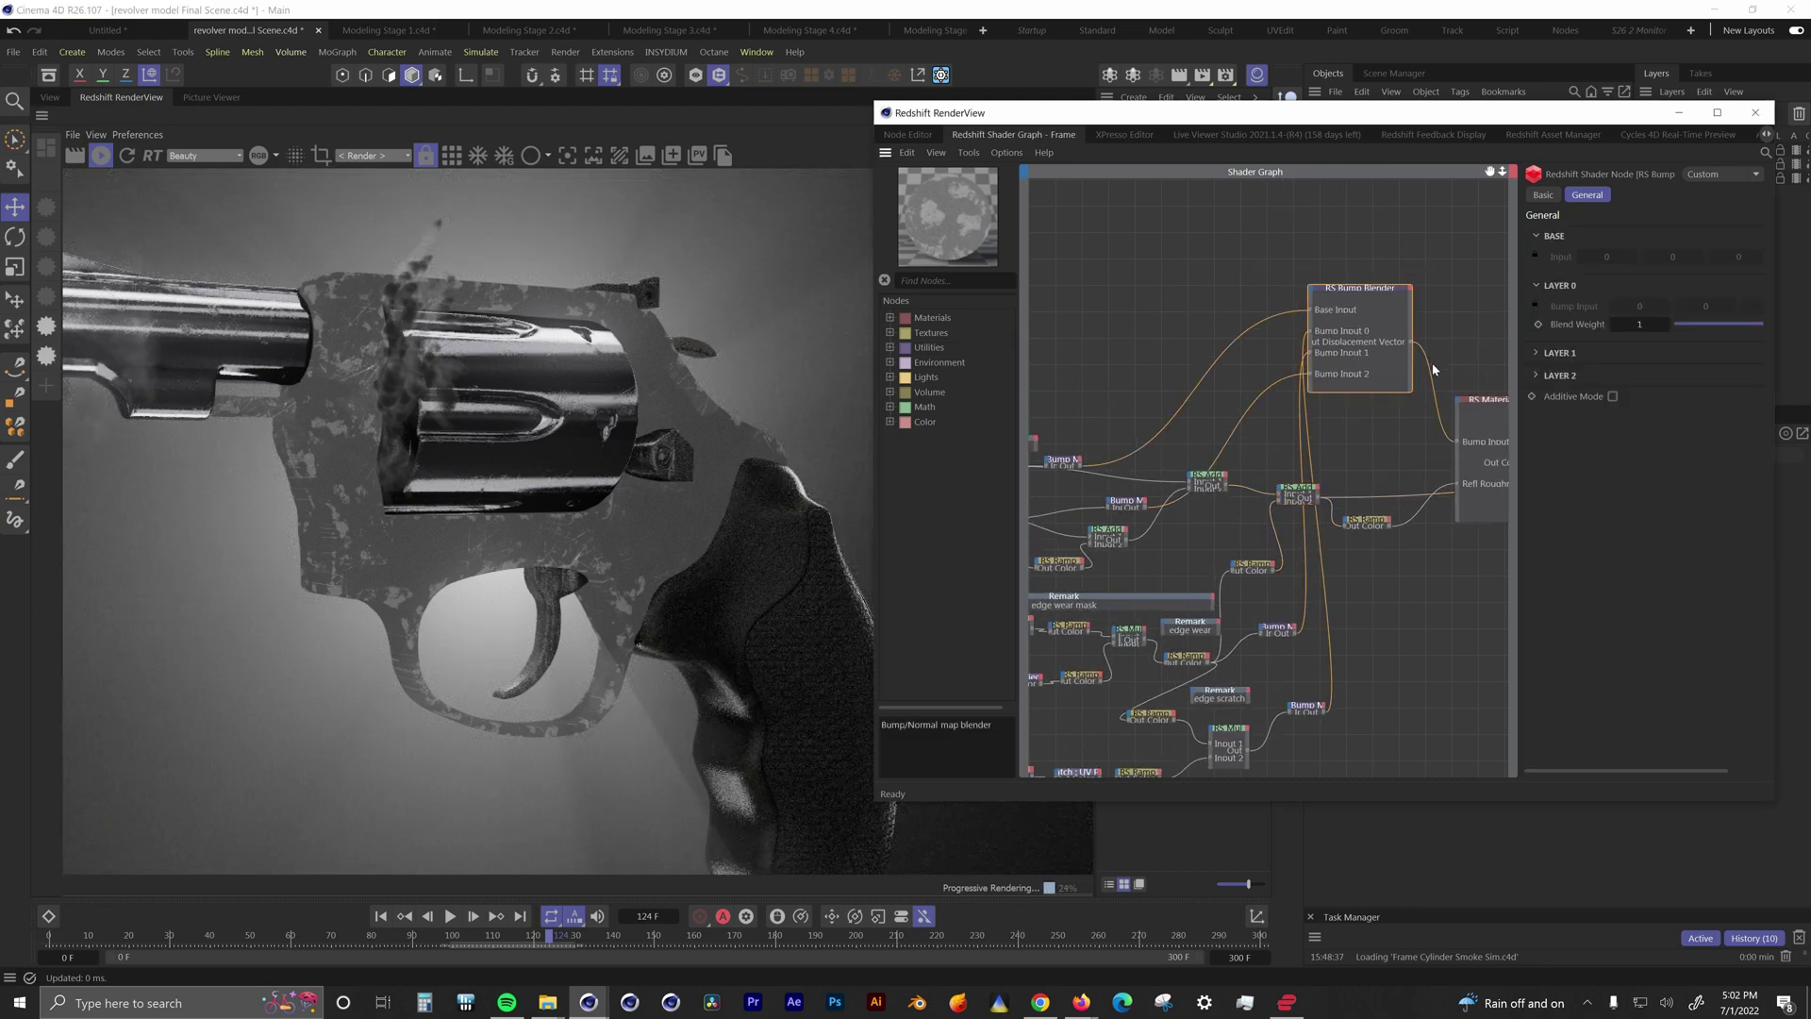
left_click(1547, 353)
left_click(1537, 416)
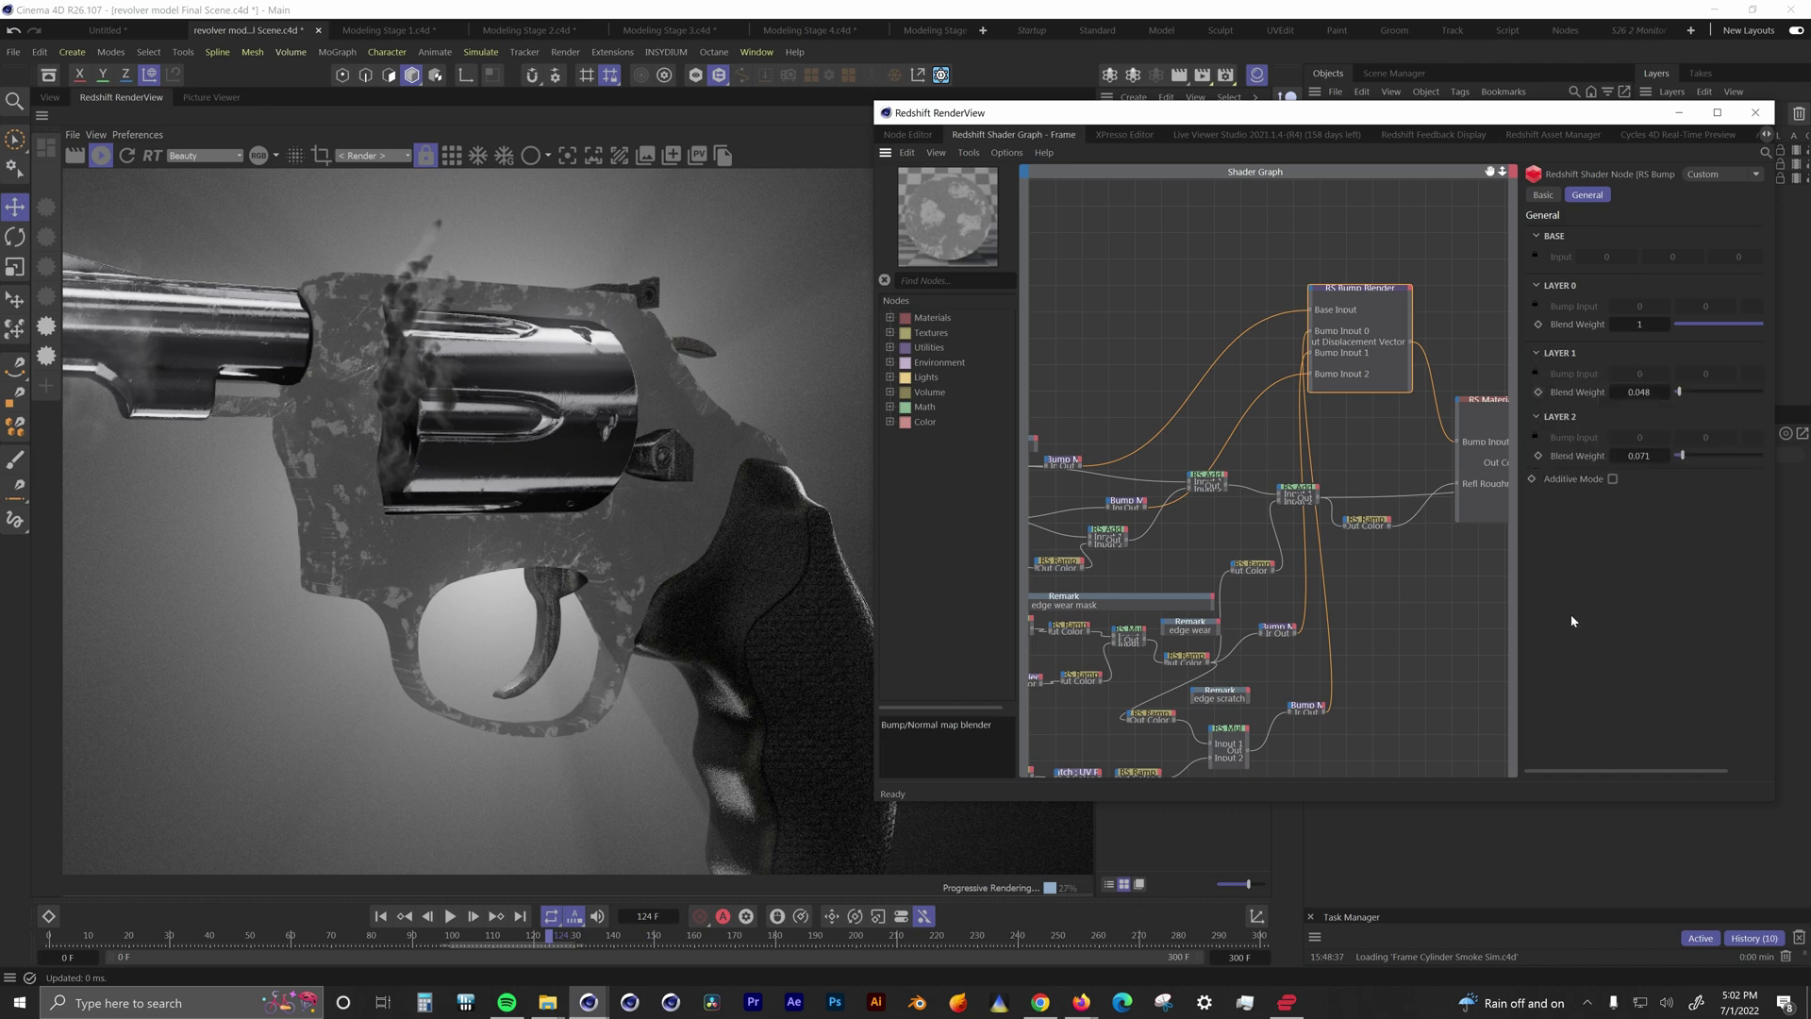
left_click(374, 495)
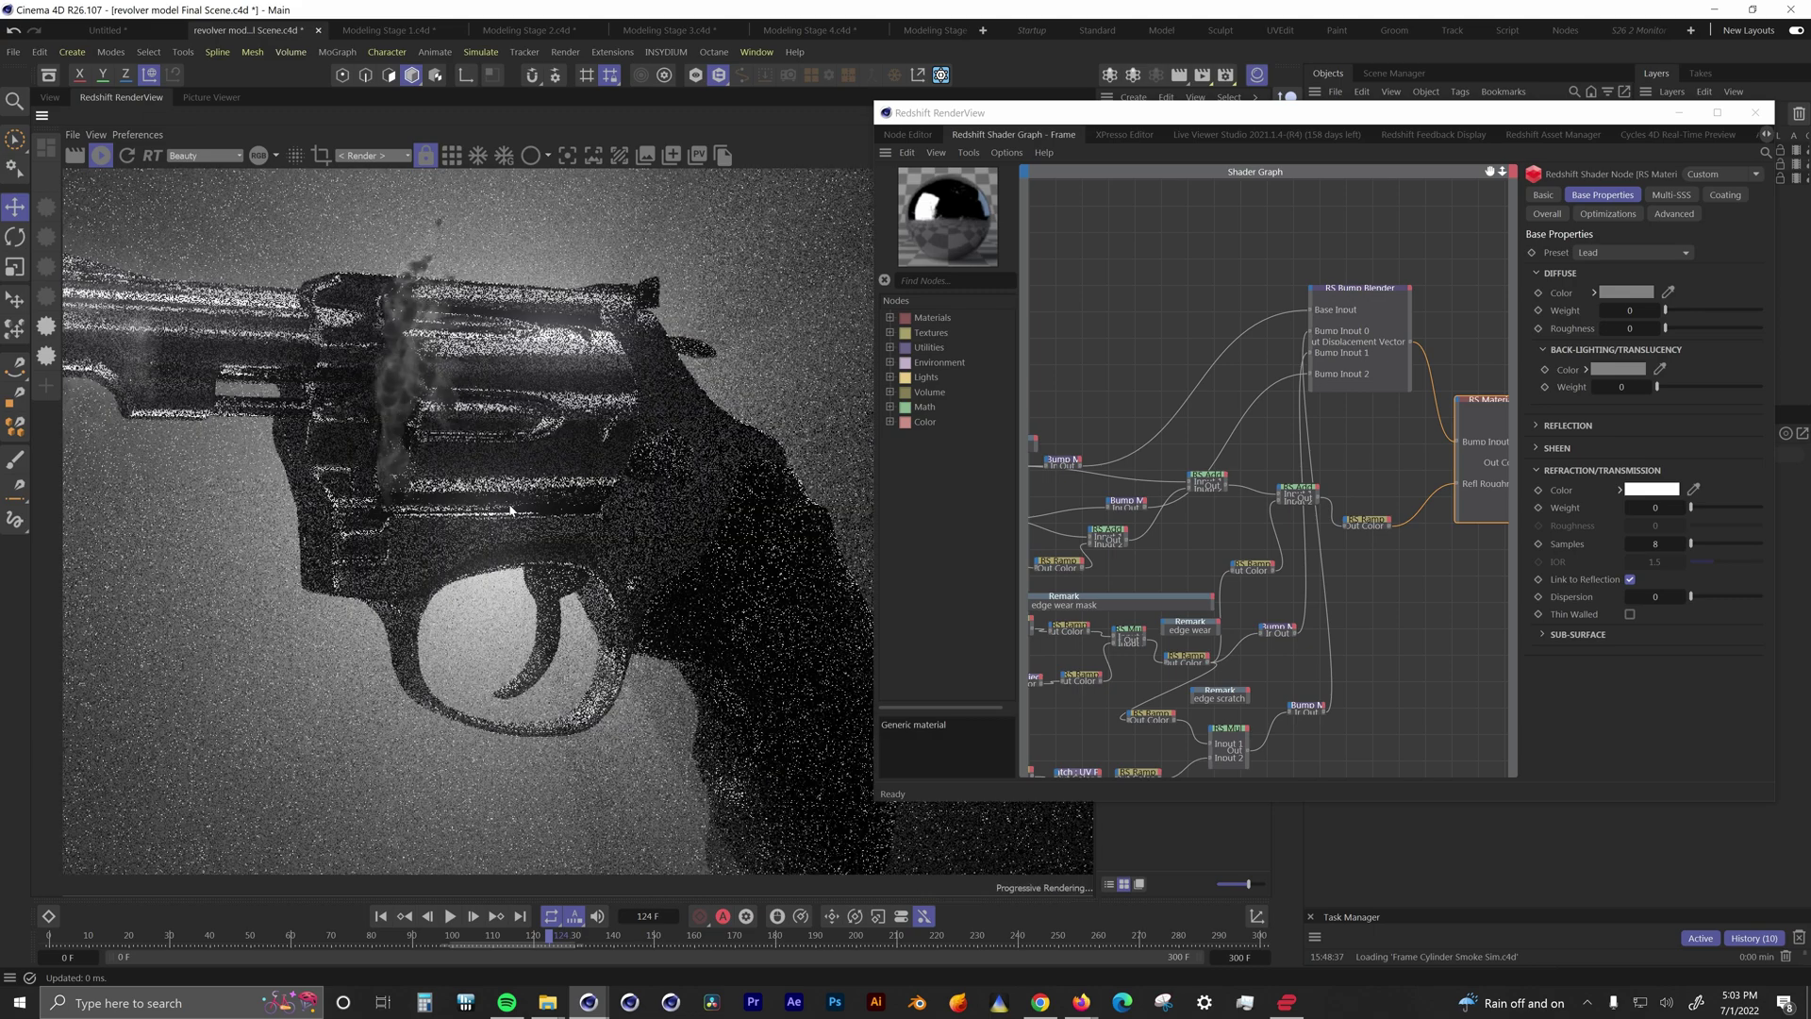
scroll(375, 494, "up", 2)
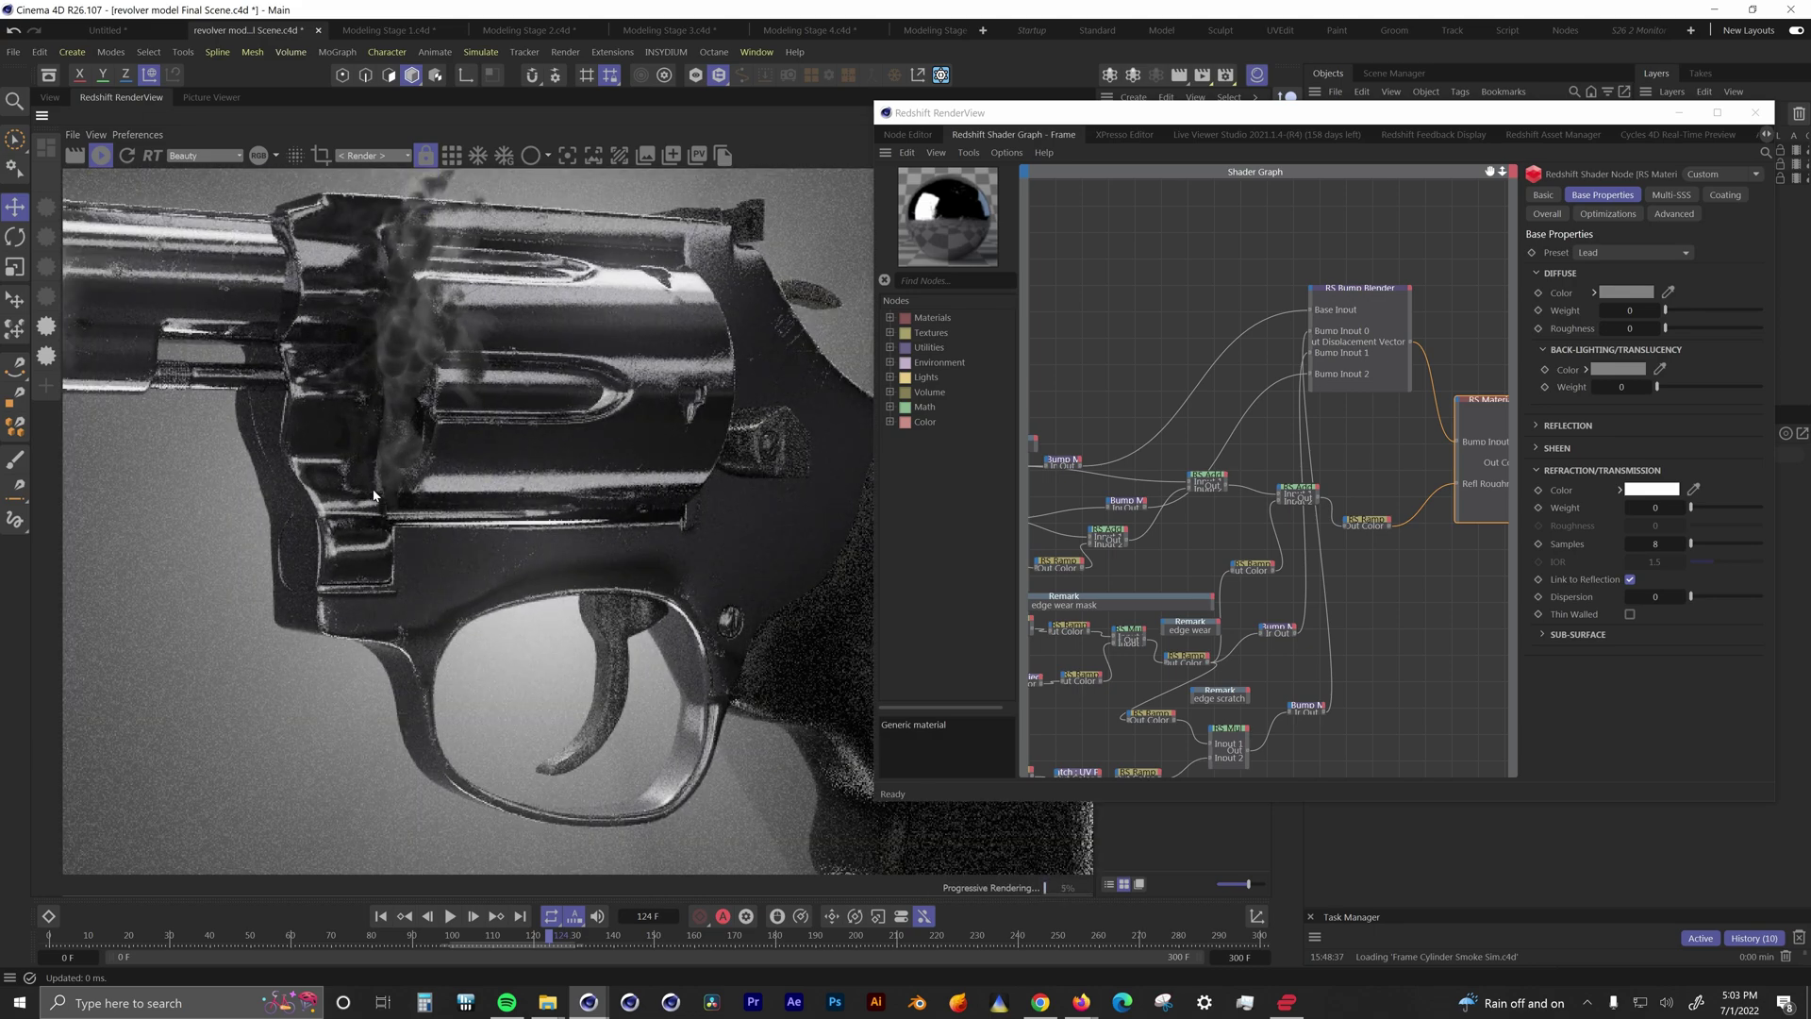
scroll(448, 557, "up", 1)
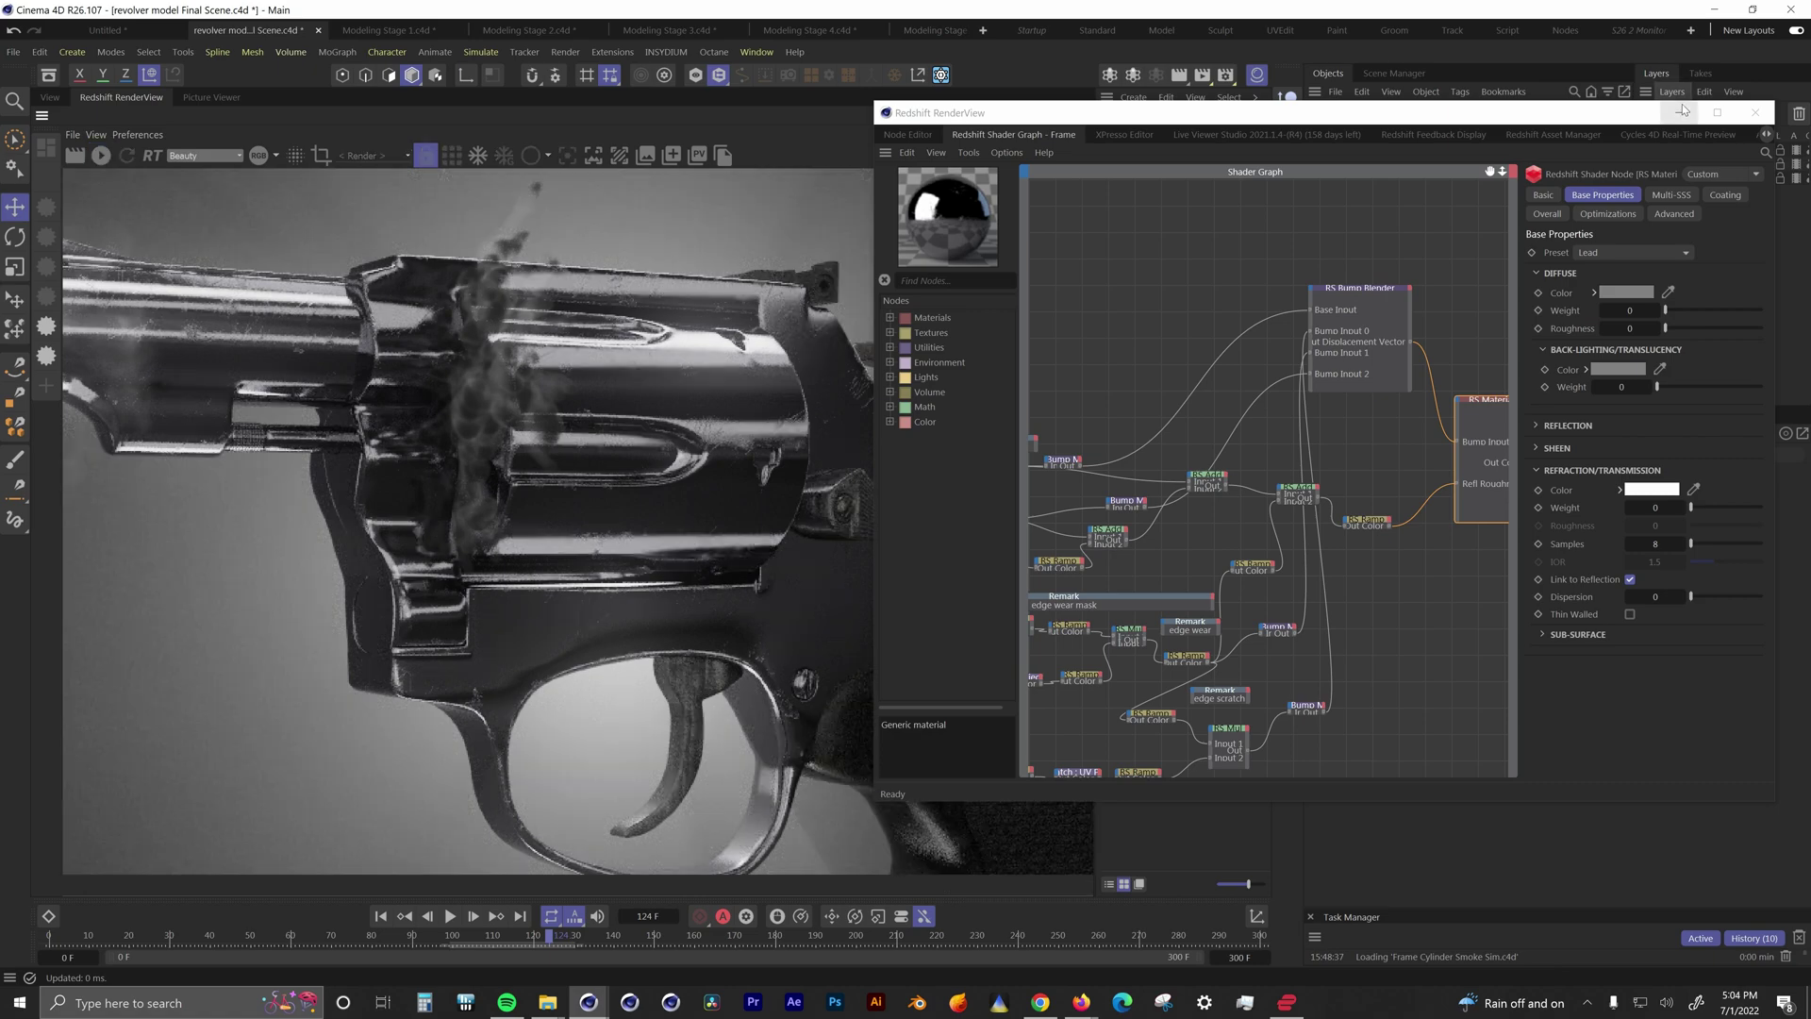
Step: Open the Barrel material's shader graph and move the render camera close to the barrel
left_click(1679, 111)
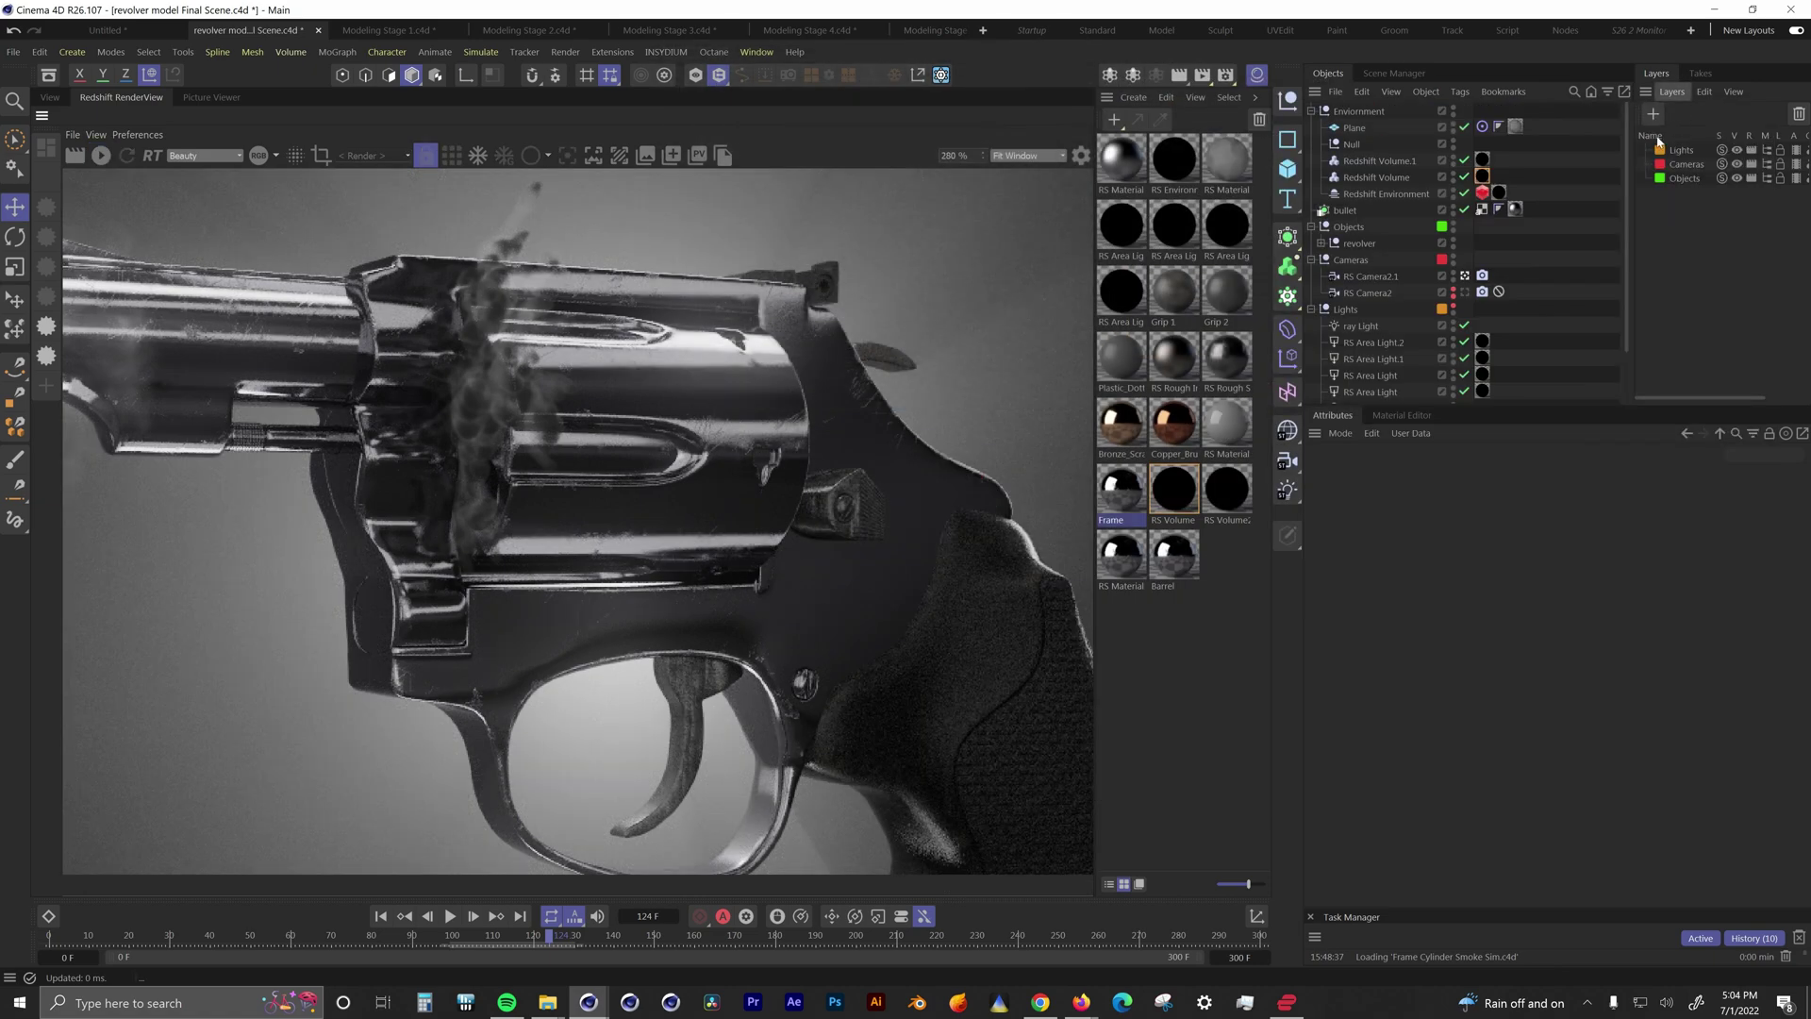
double_click(1175, 555)
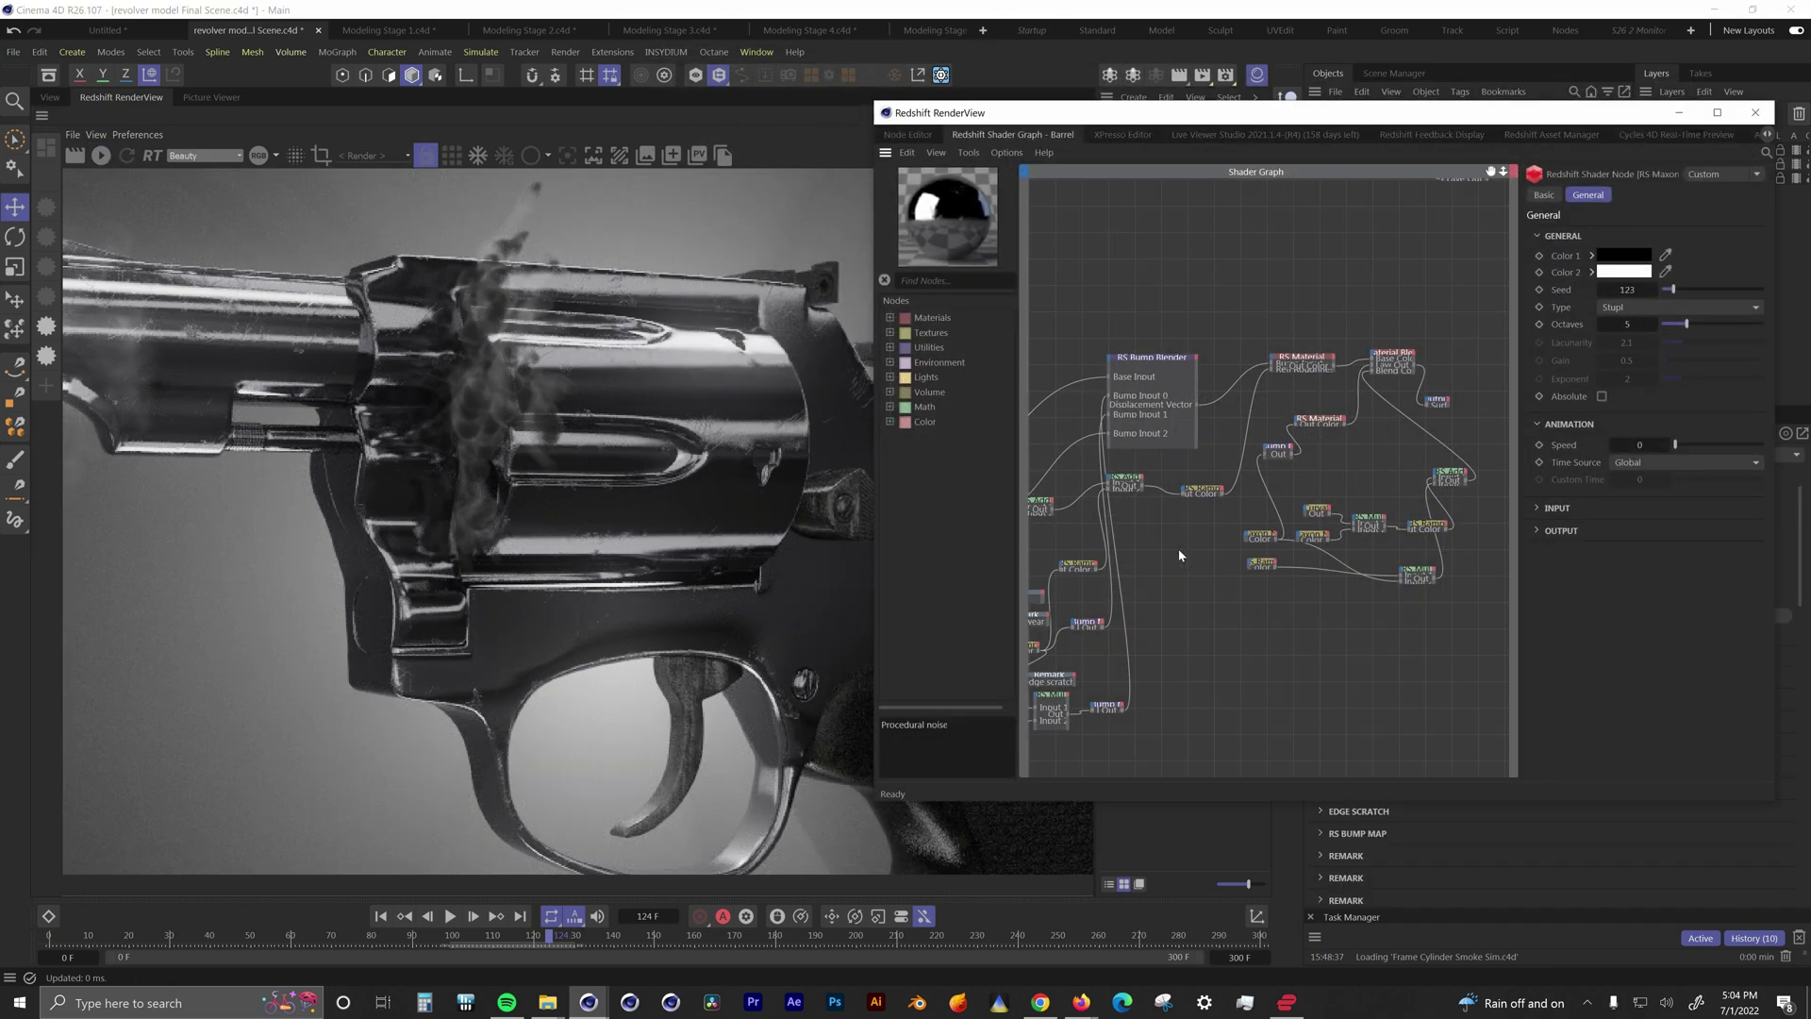
left_click_drag(364, 488, 613, 535, "alt")
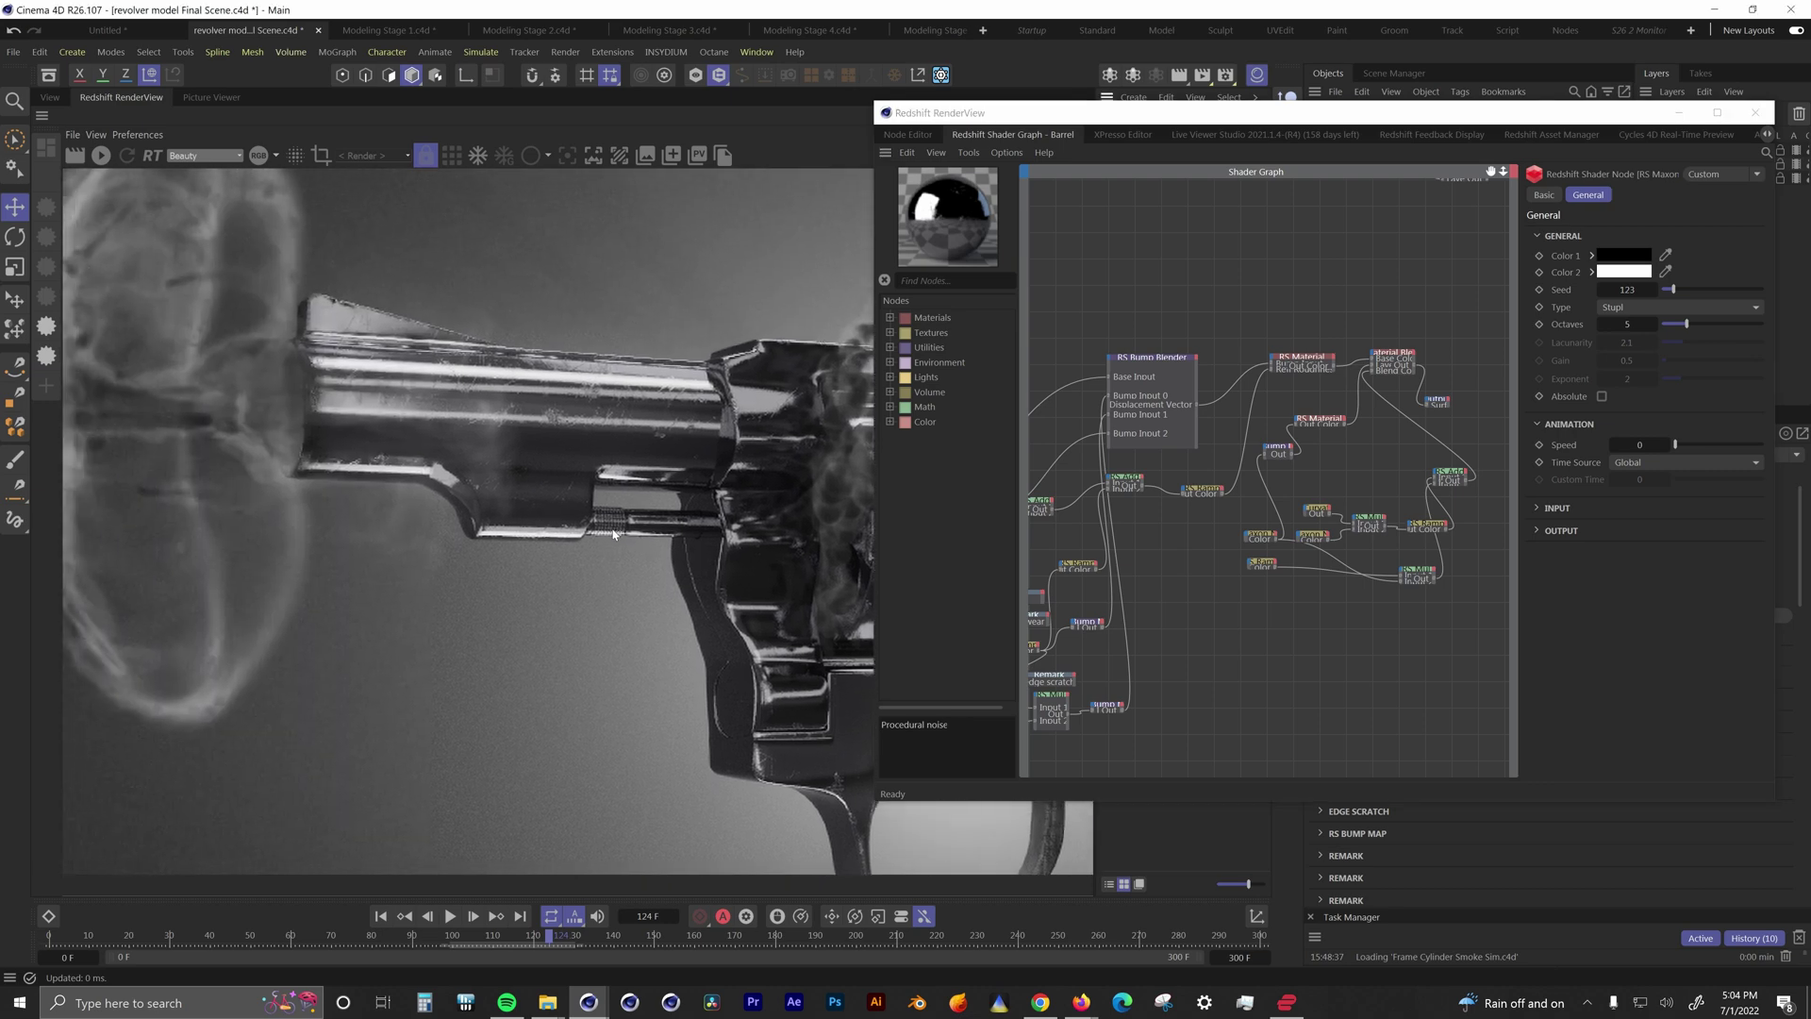
right_click_drag(452, 510, 488, 592, "alt")
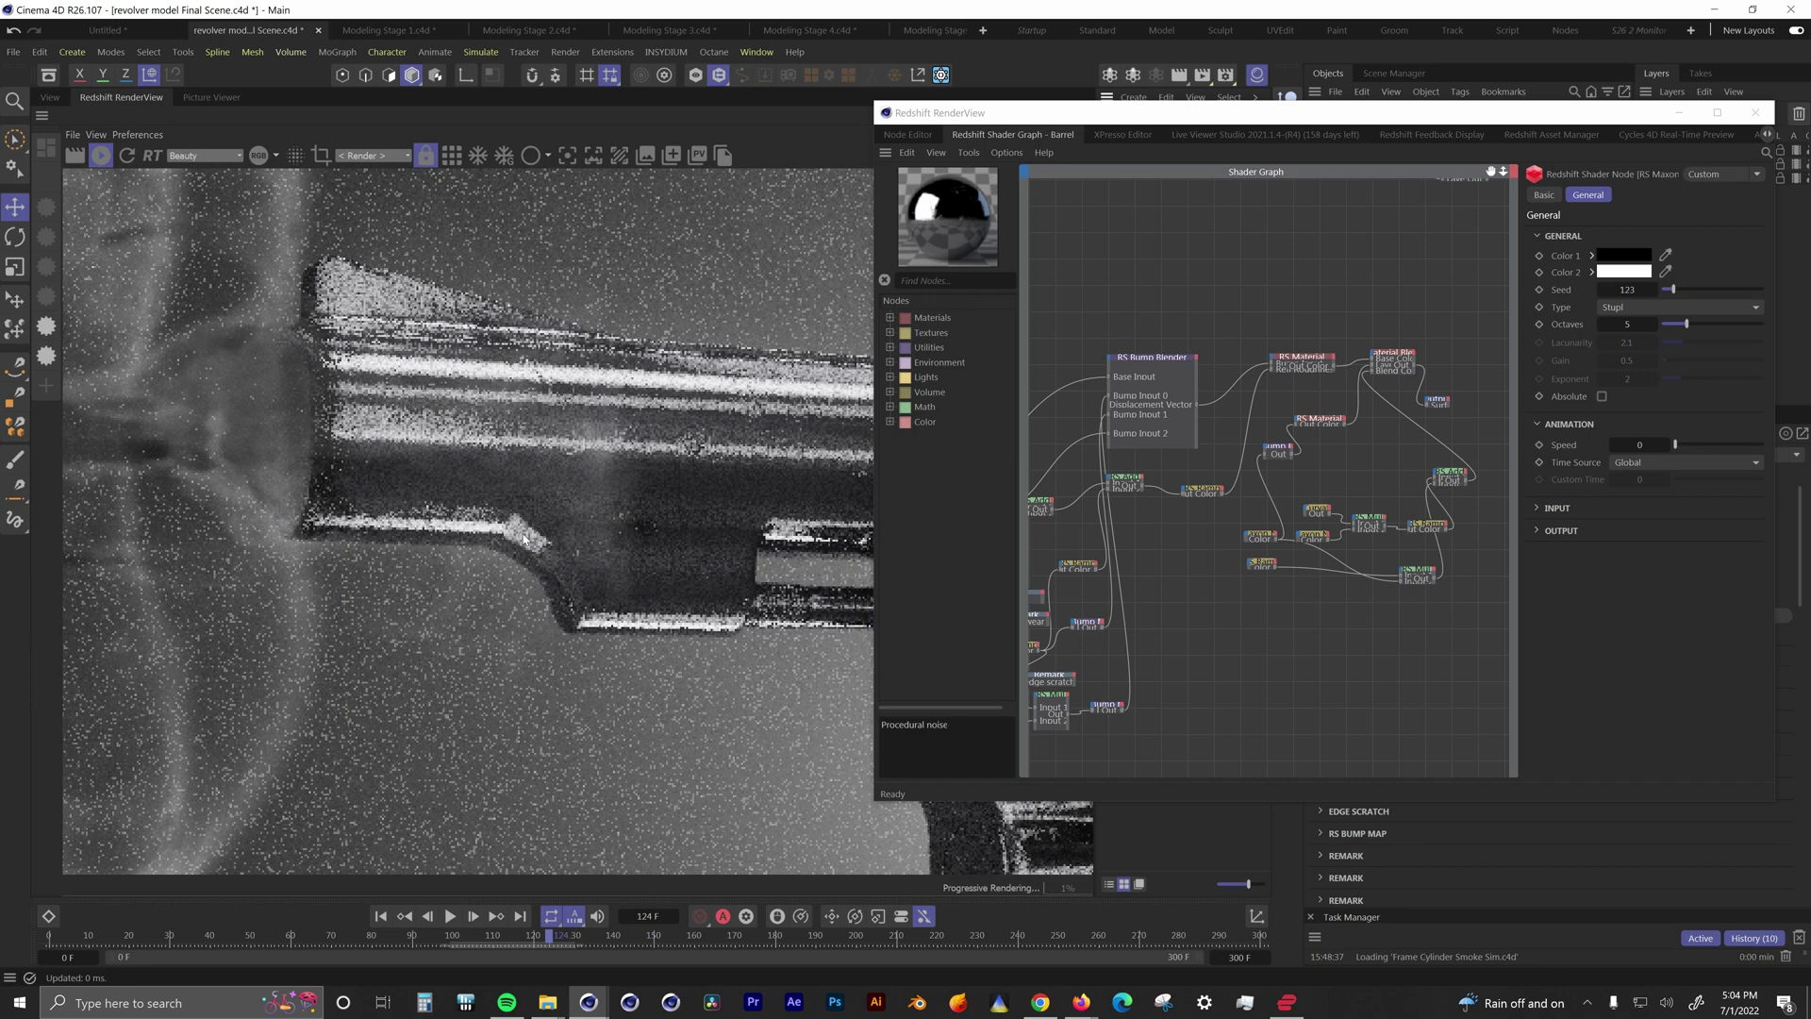
Step: Inspect the barrel's multiply and ramp nodes and preview the upper multiply on the barrel
left_click(1275, 394)
scroll(1276, 395, "up", 1)
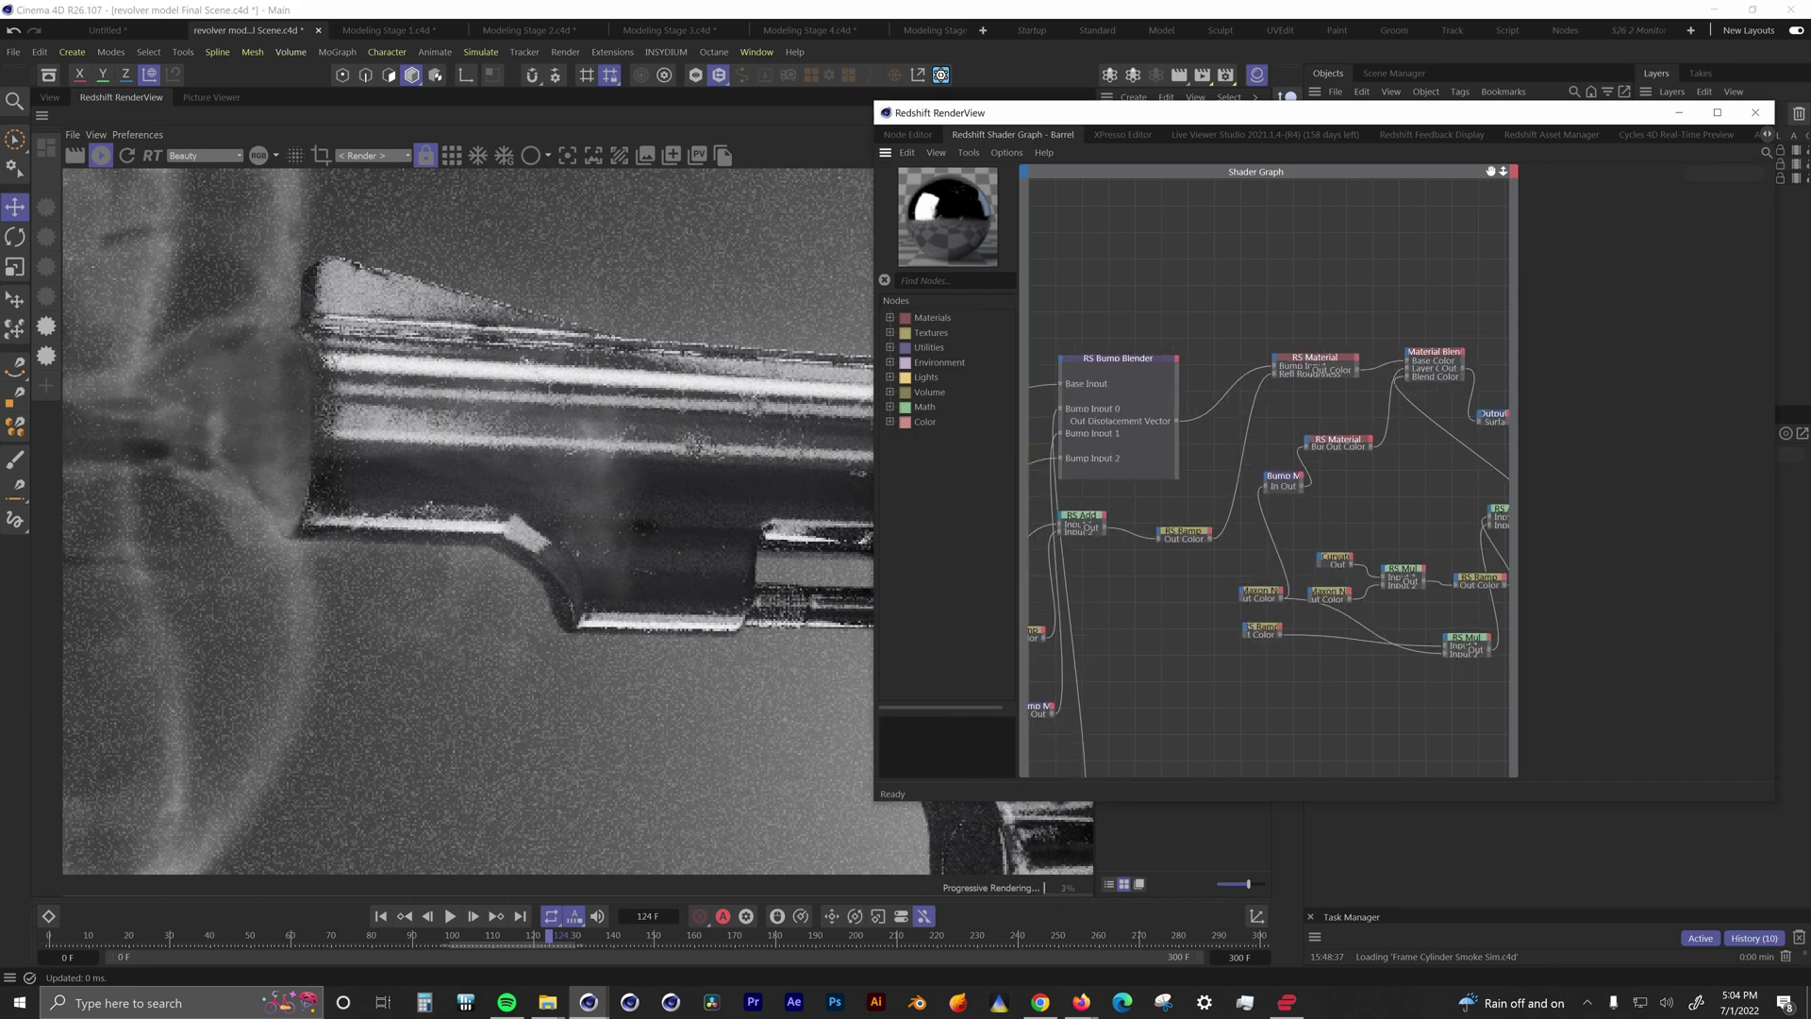
scroll(1294, 421, "up", 2)
left_click_drag(1402, 327, 1400, 402)
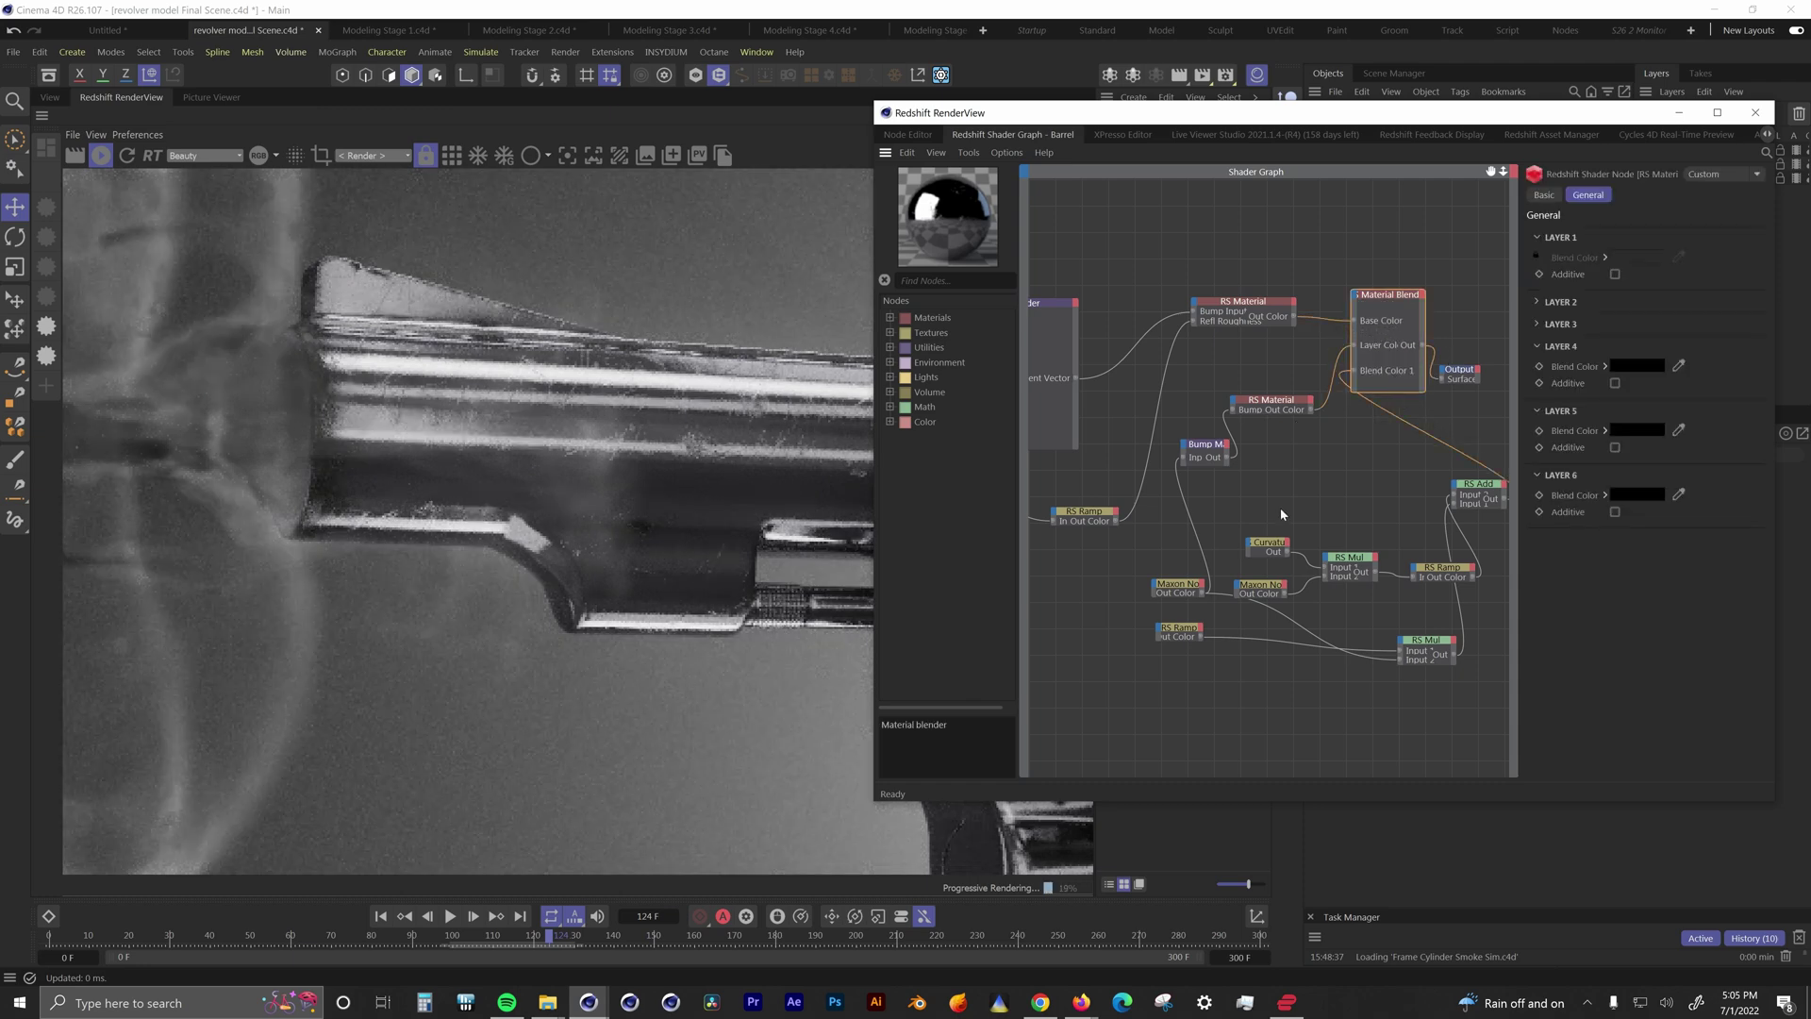
left_click(1418, 645)
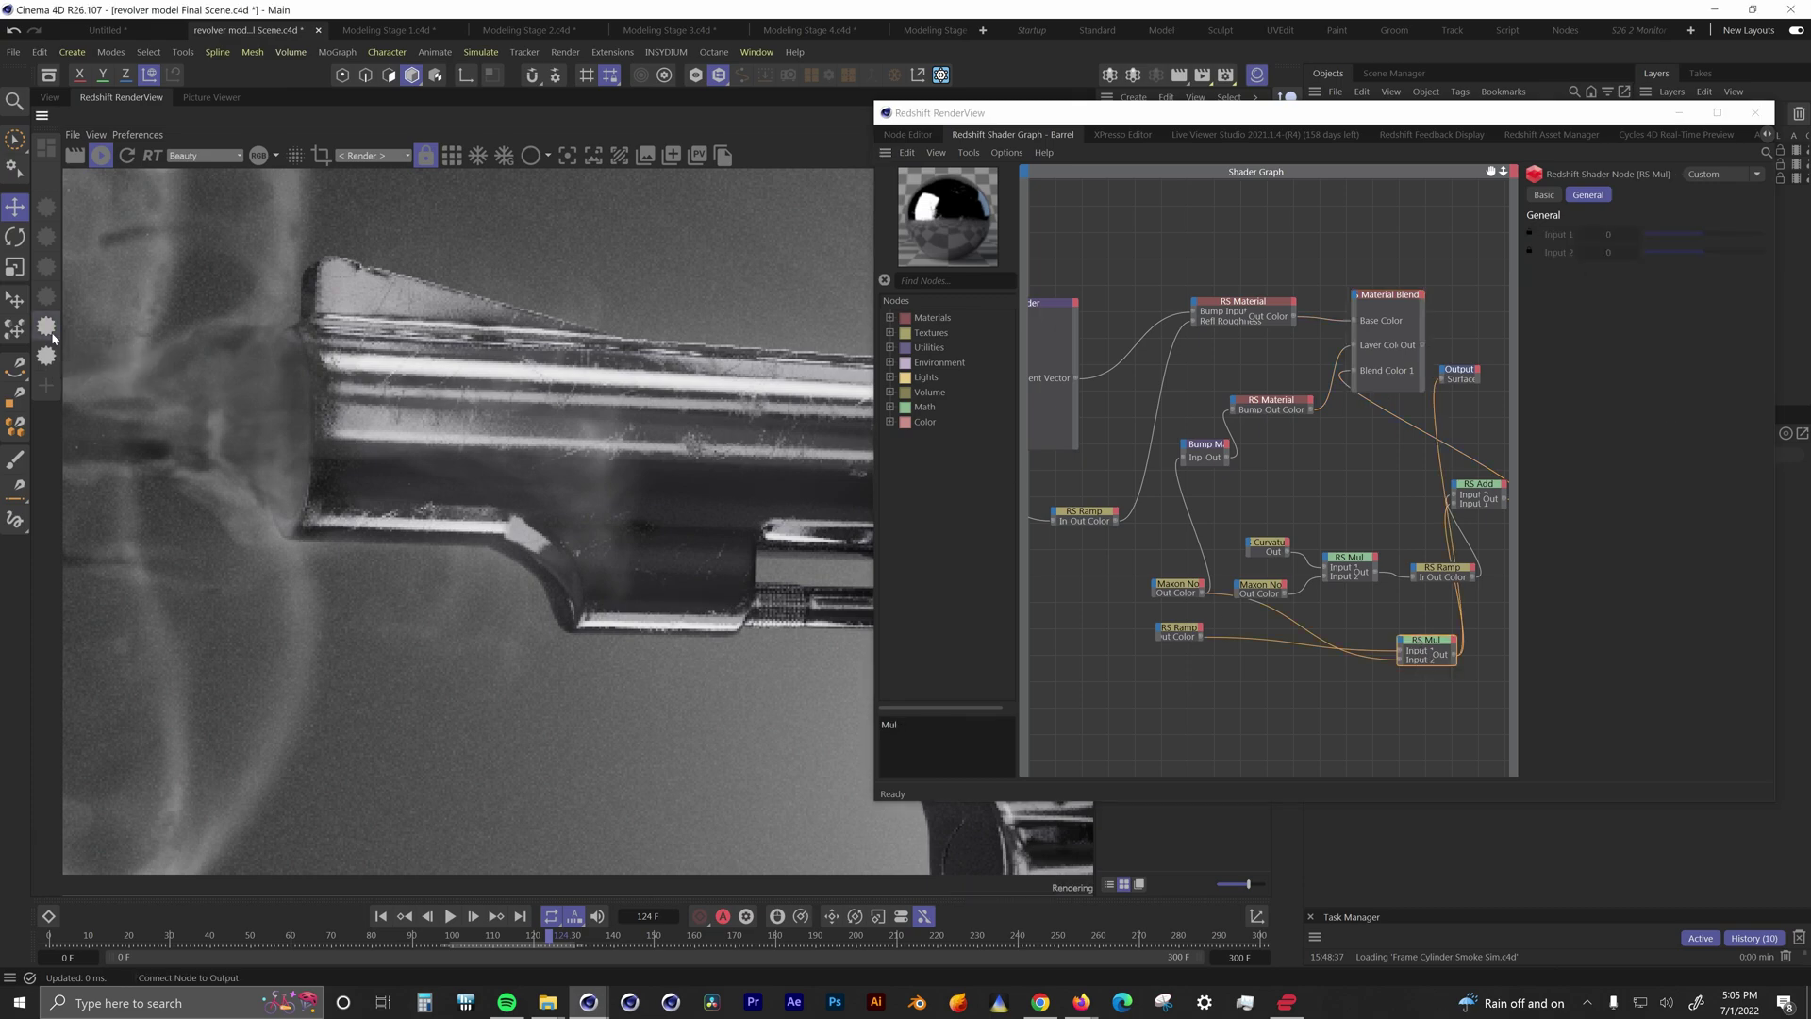
left_click(1164, 626)
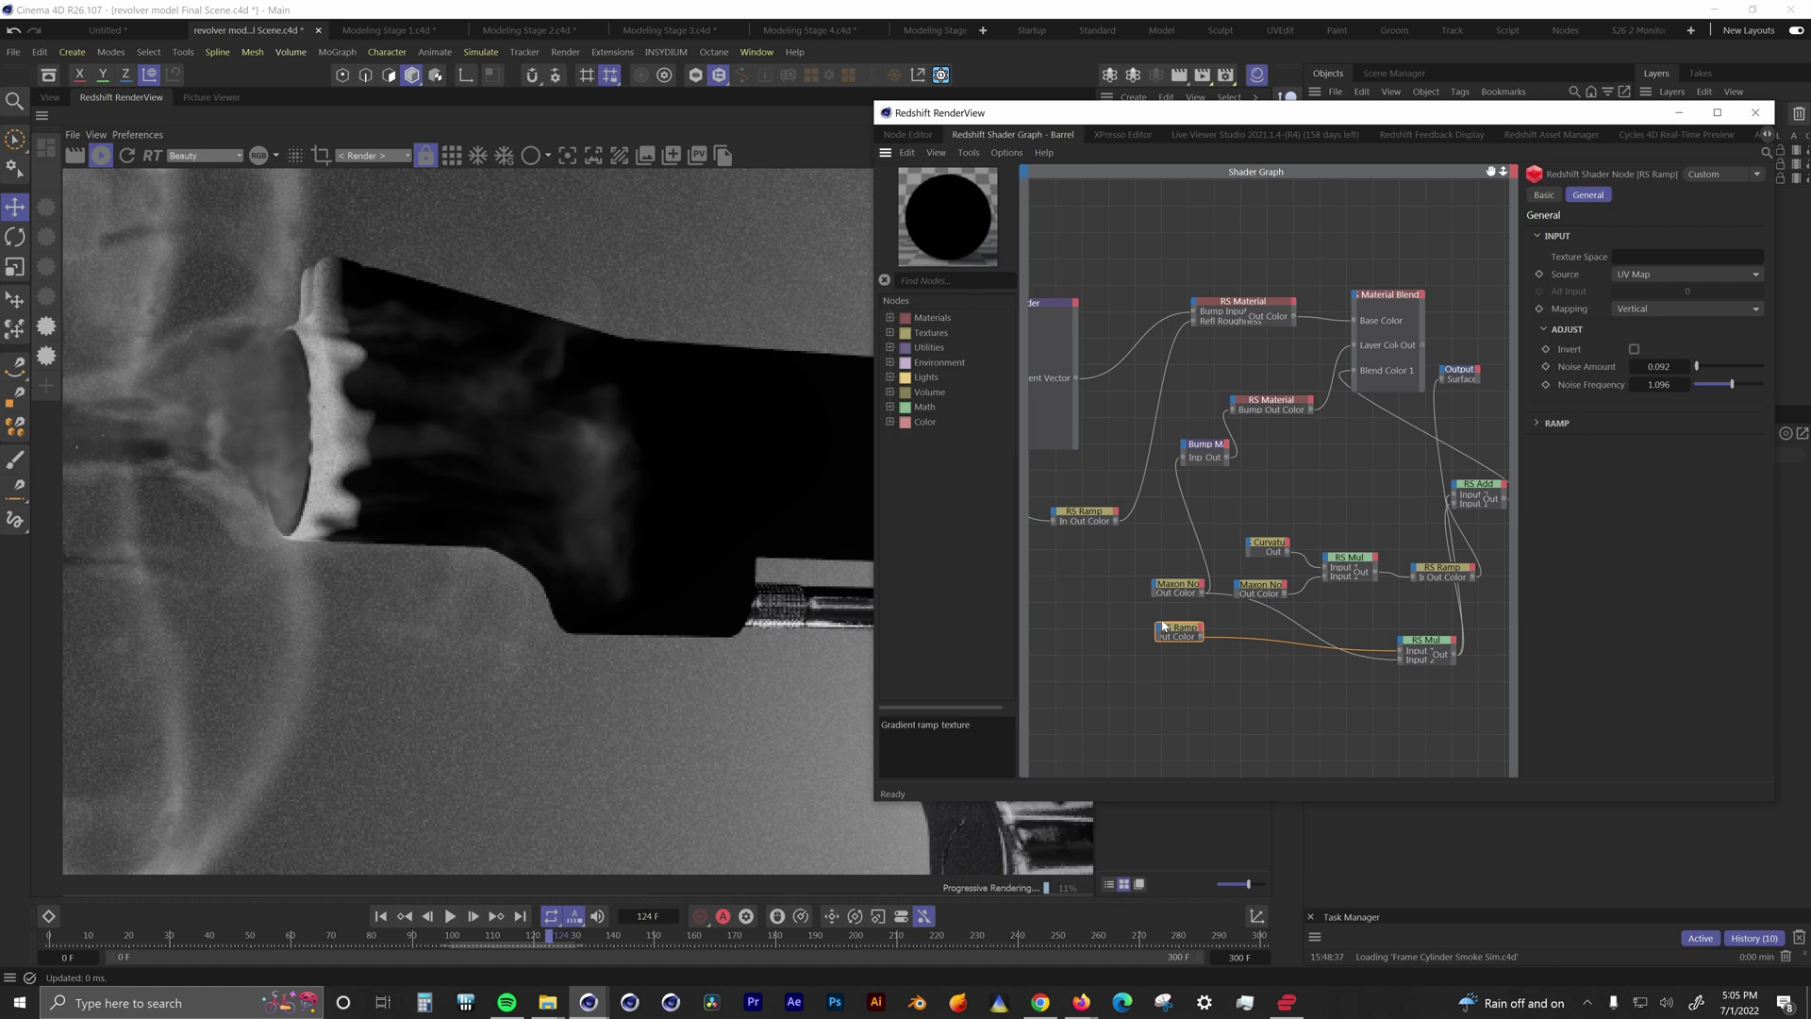
left_click(1349, 558)
left_click(44, 342)
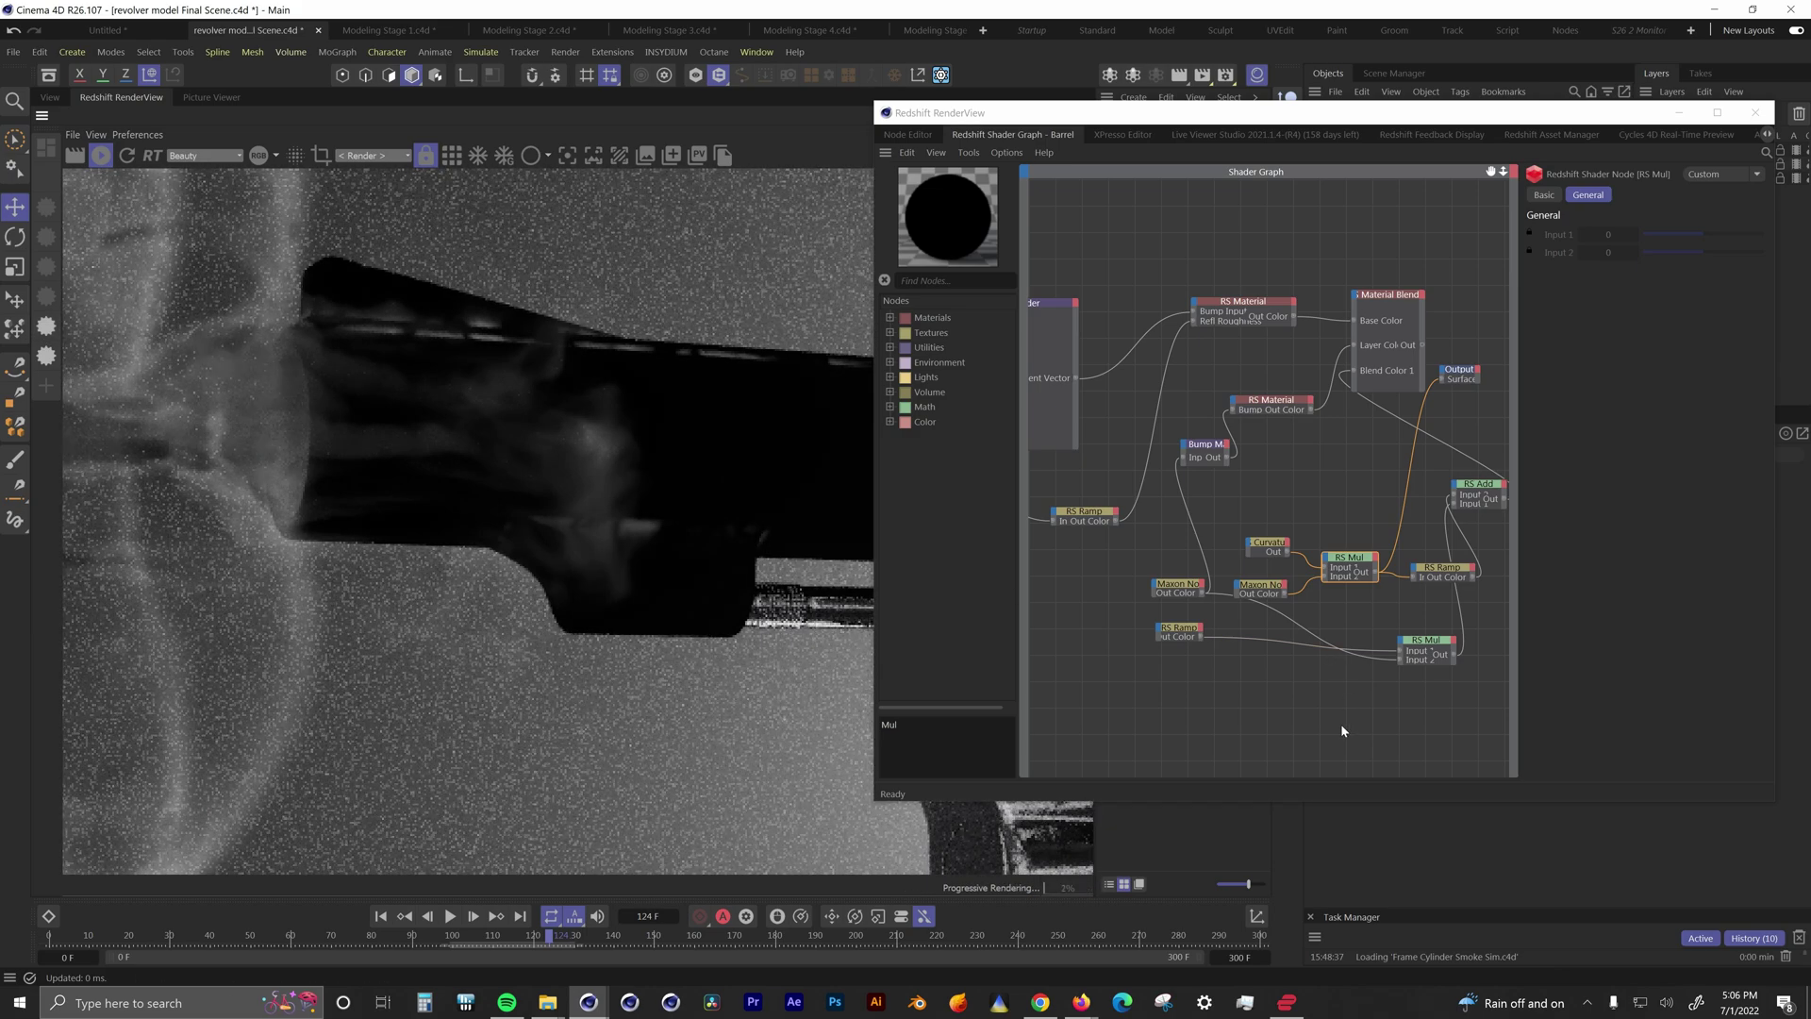
Step: Reconnect the Material Blend node as the barrel output and close the graph
left_click(1269, 400)
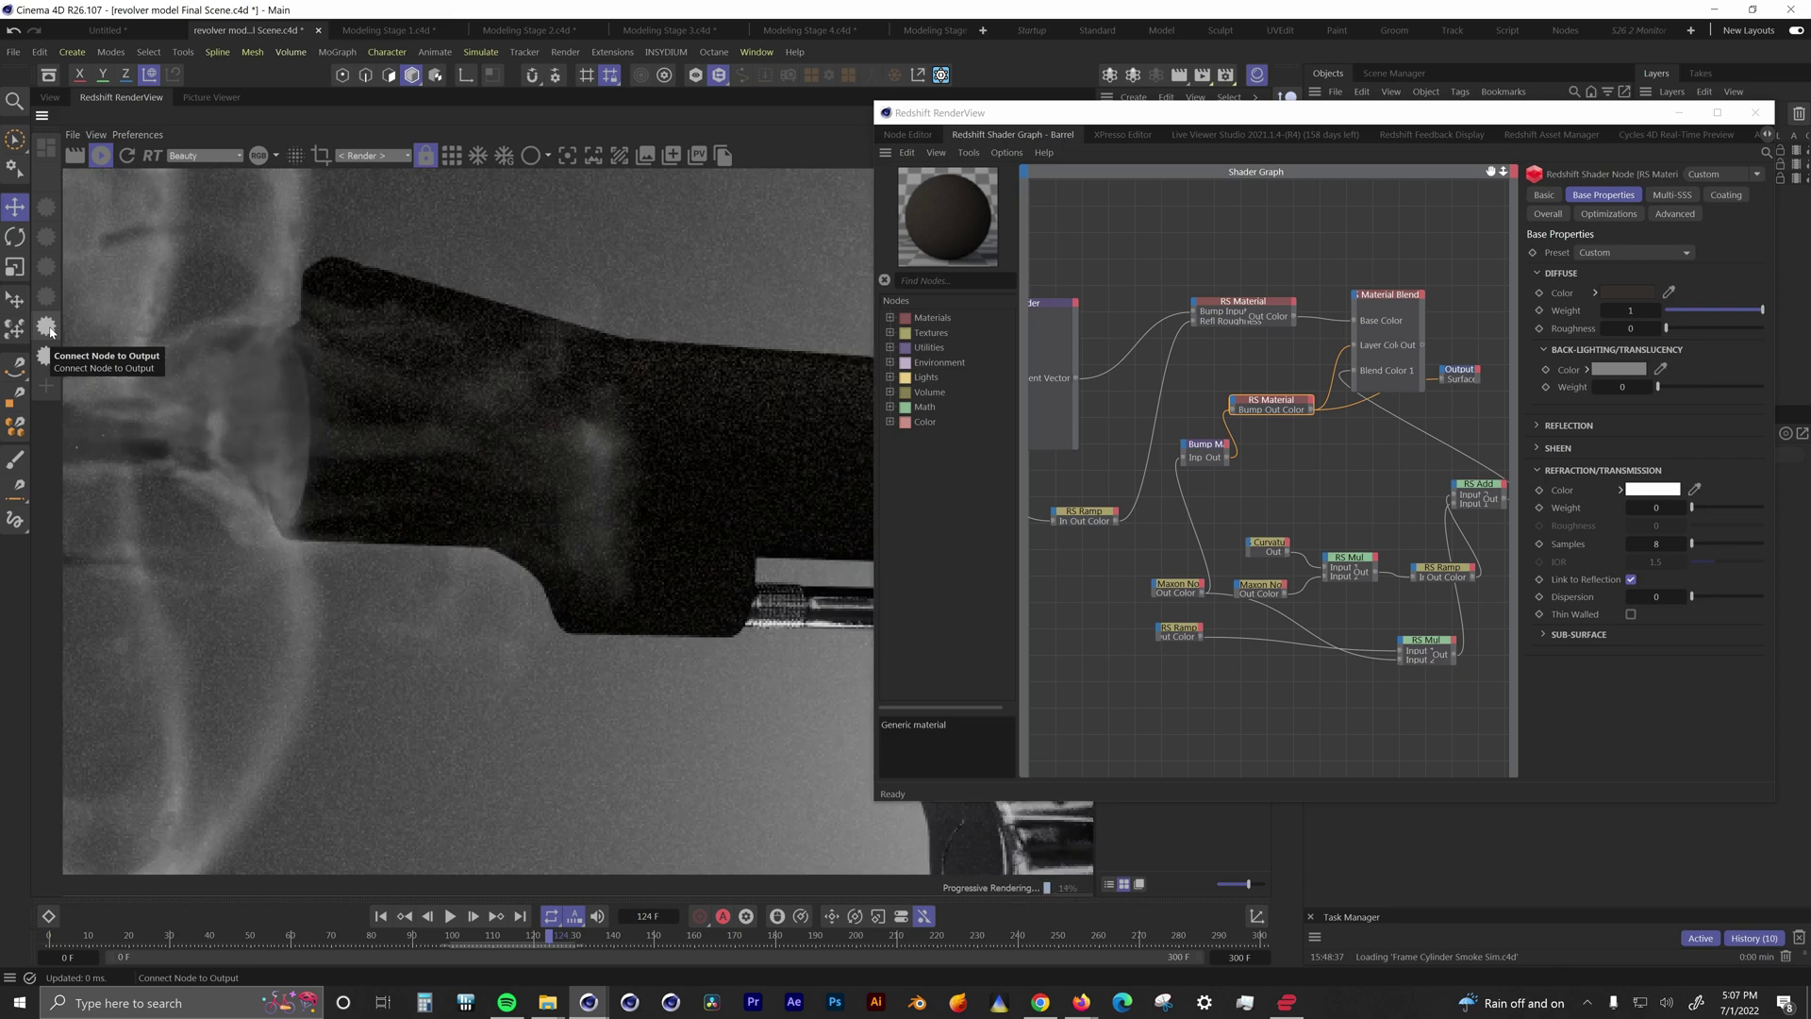
left_click(1399, 345)
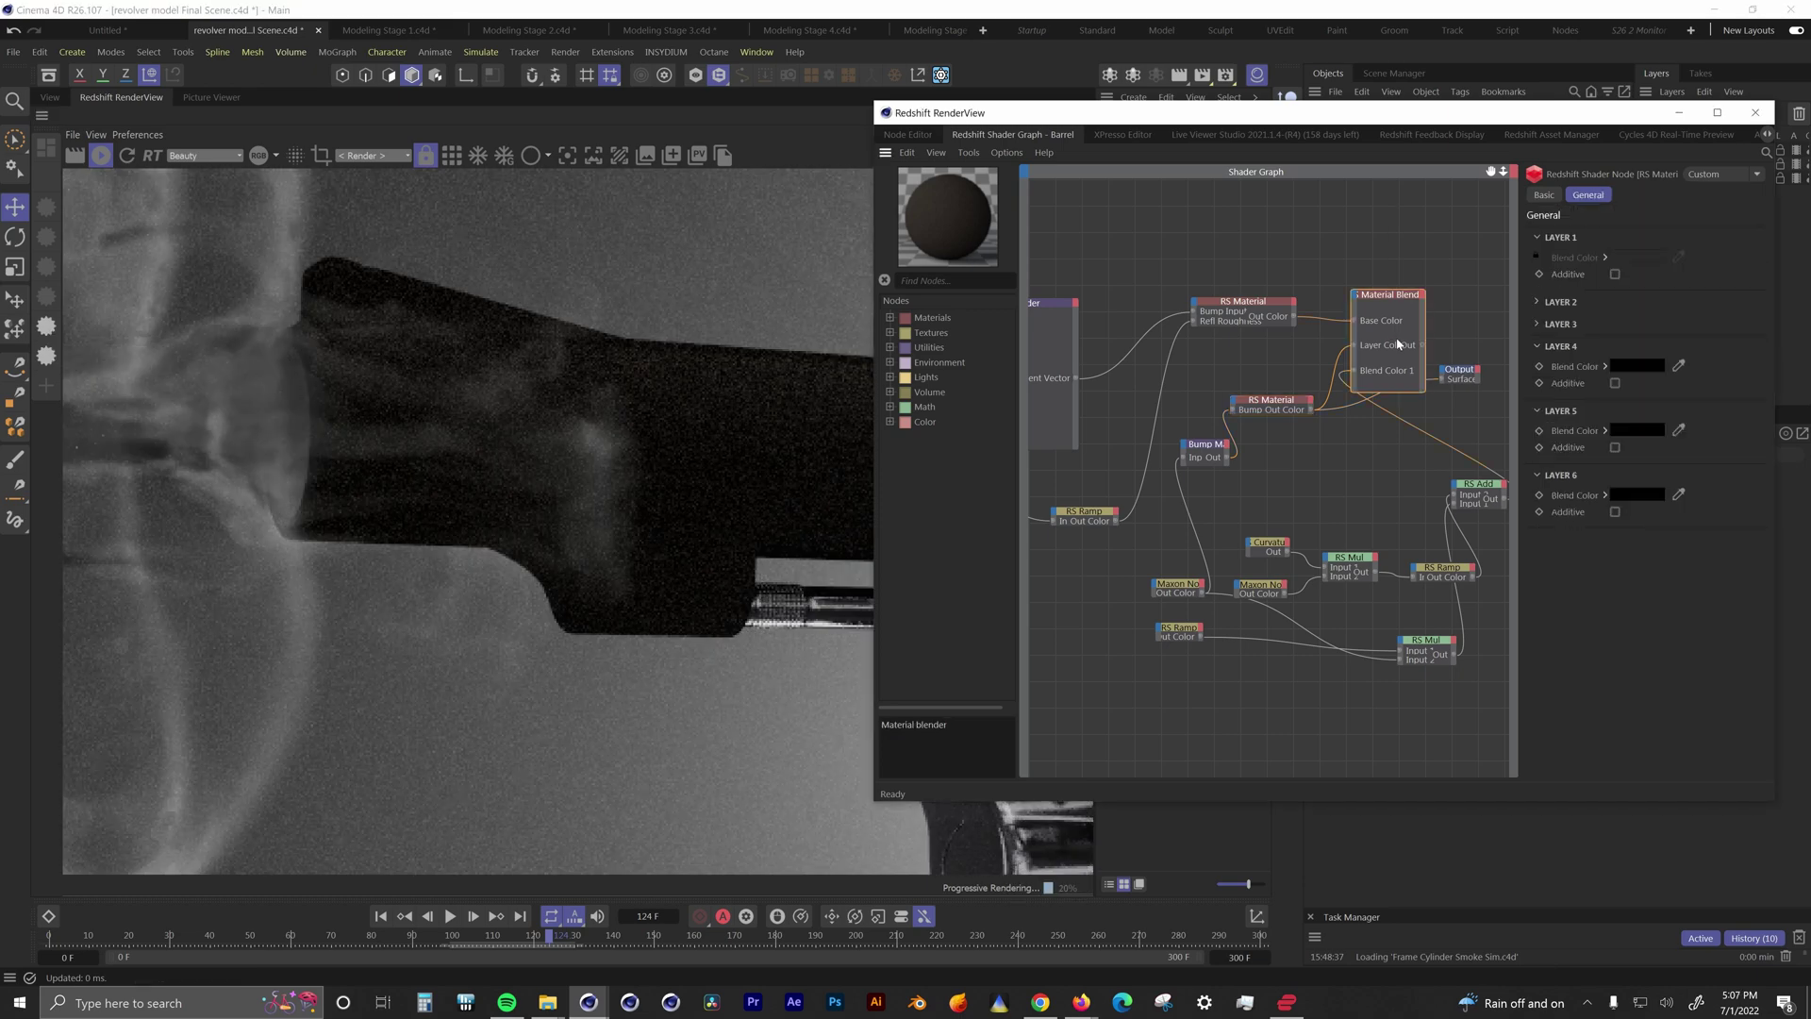
left_click(44, 327)
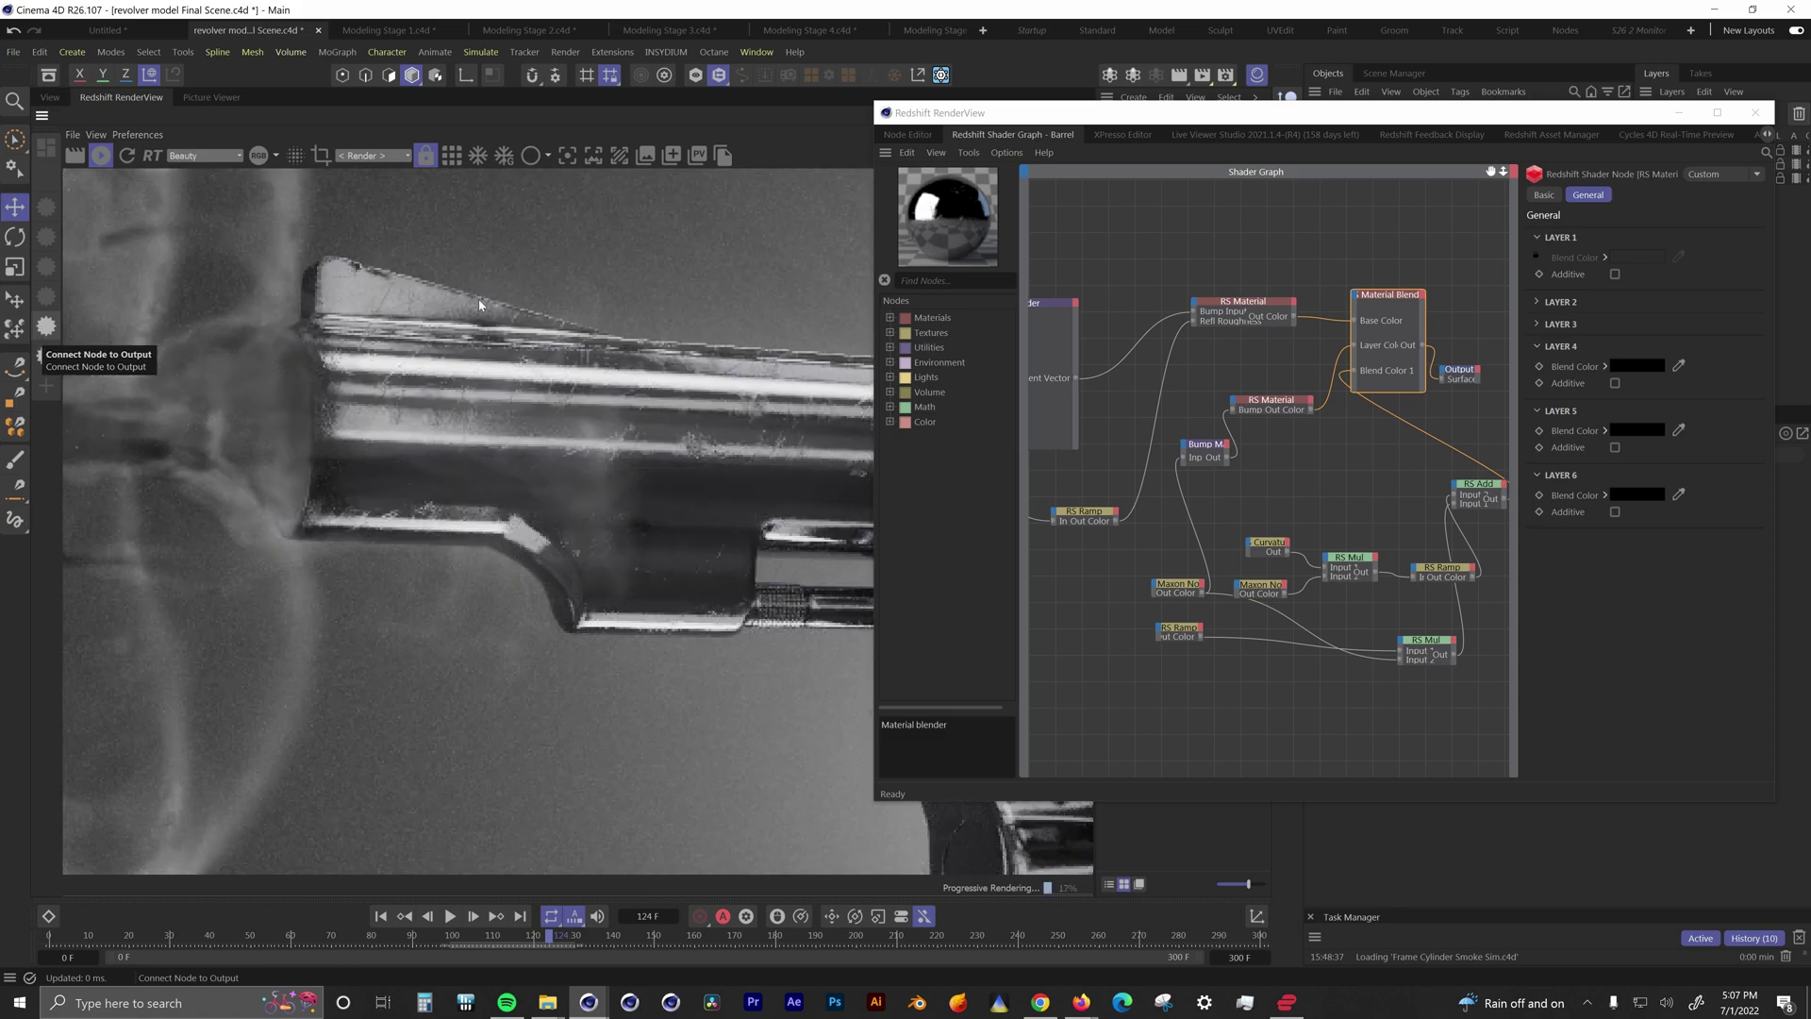
left_click(1755, 112)
Step: Open the Grip 1 shader graph and preview its Curvature node on the grip
double_click(1181, 292)
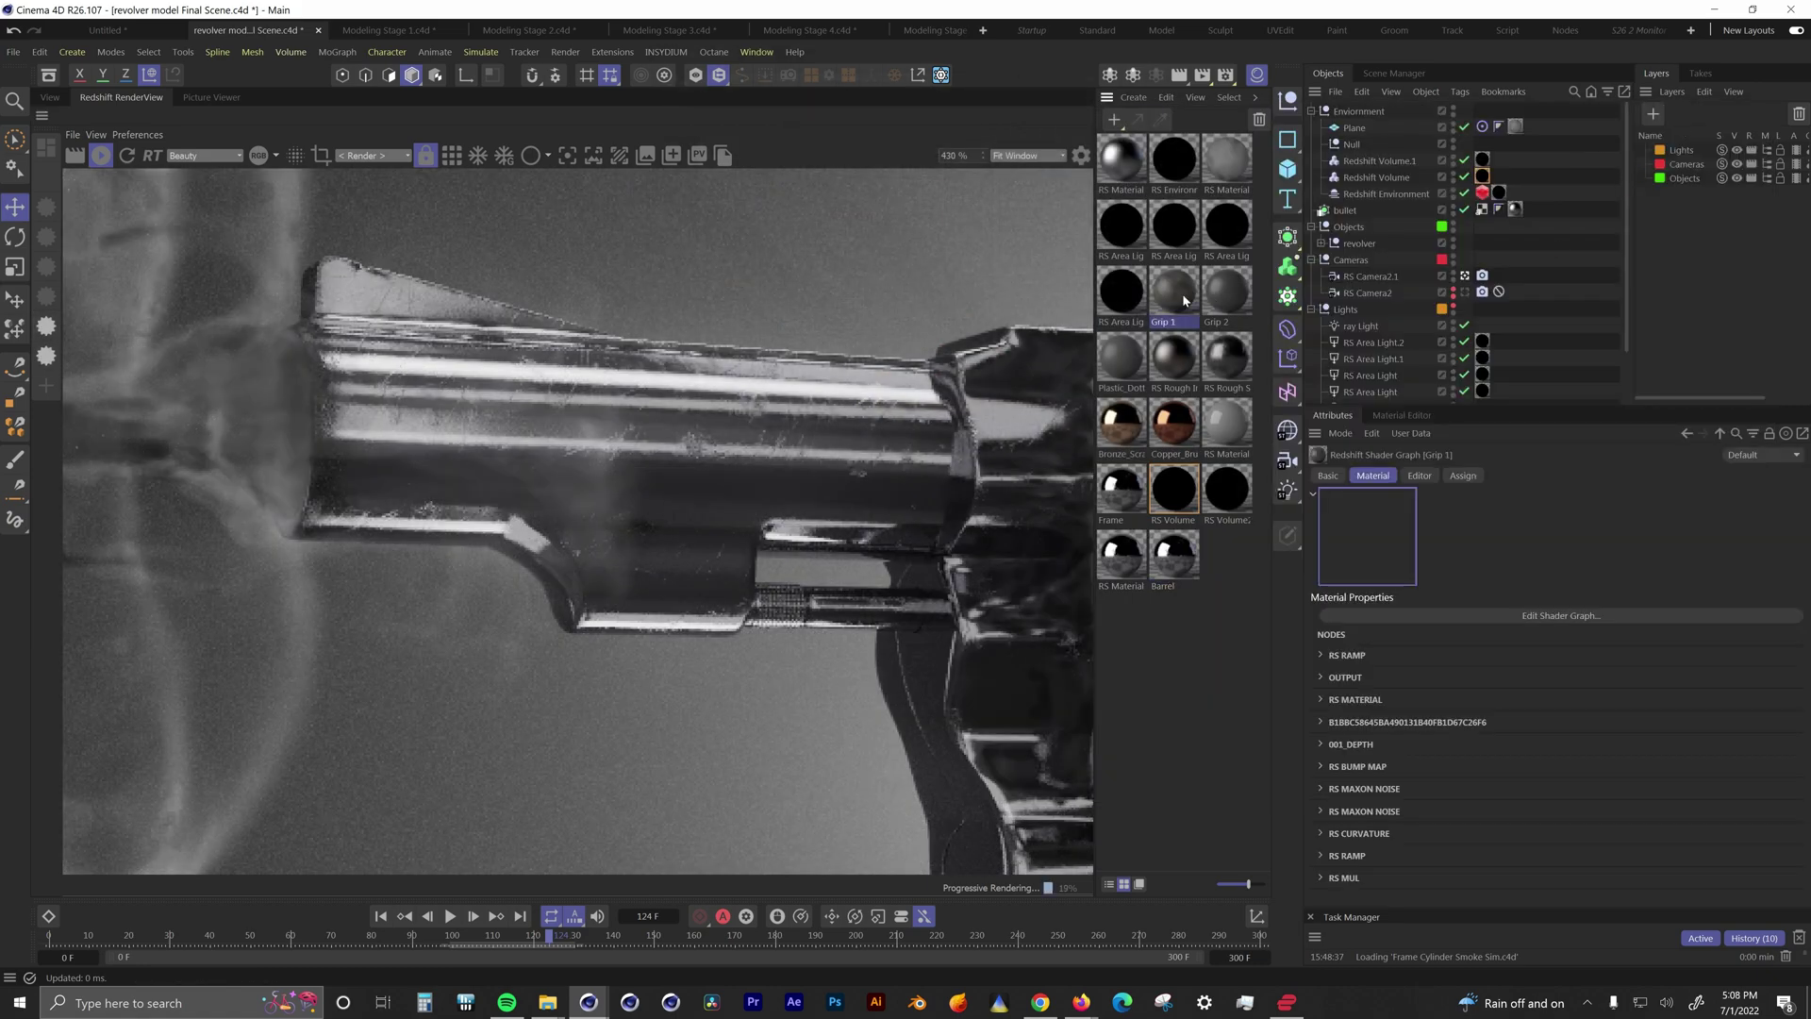
left_click_drag(600, 516, 526, 458, "alt")
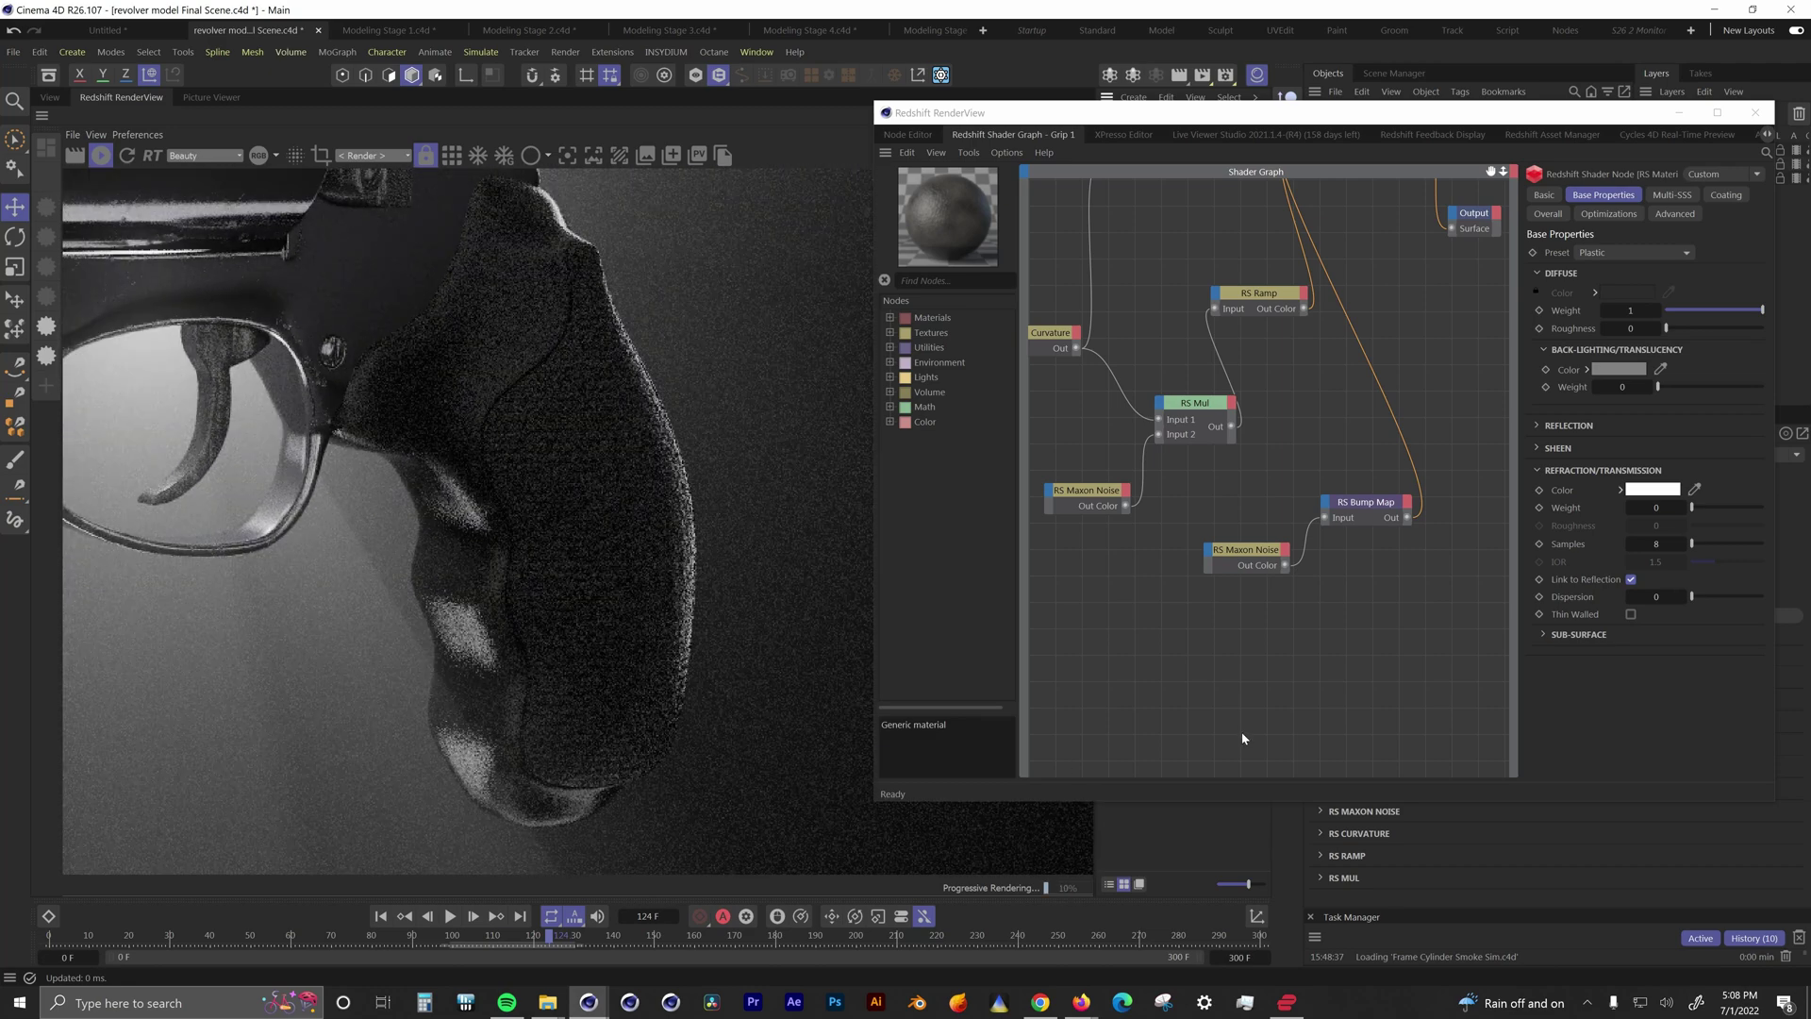
left_click(1226, 704)
scroll(1226, 703, "down", 3)
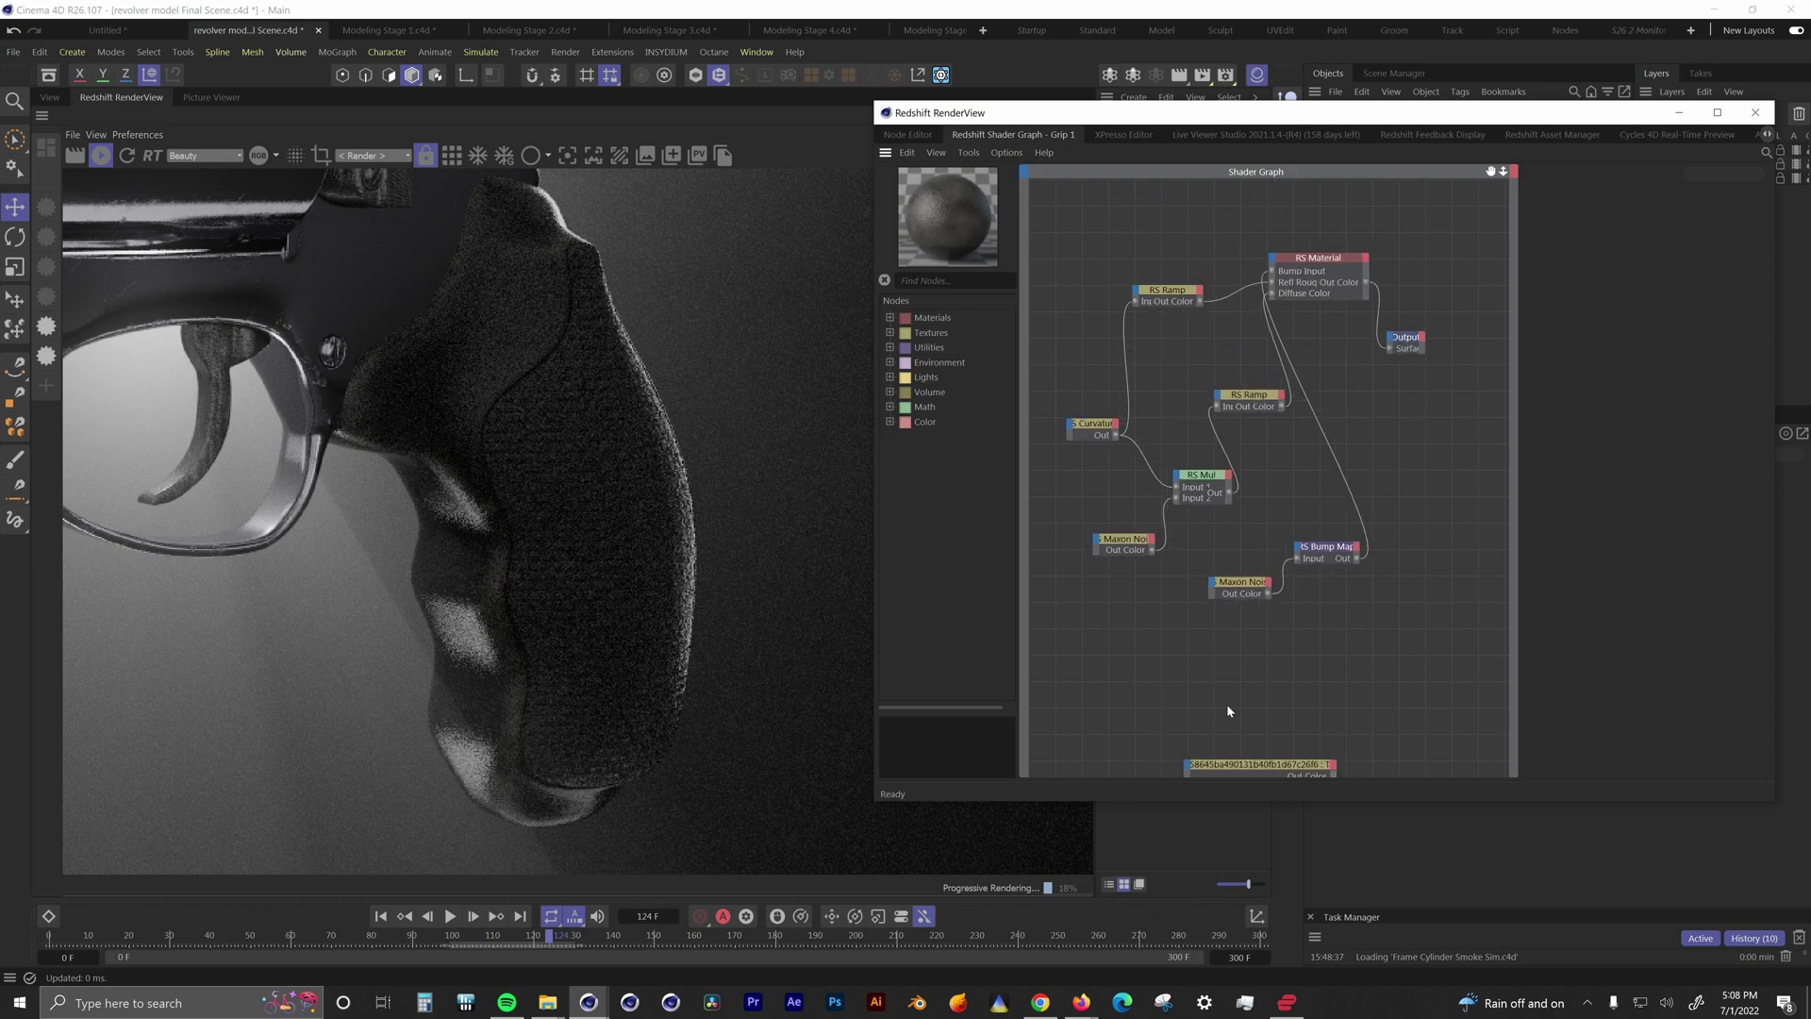
left_click_drag(1335, 341, 1336, 344)
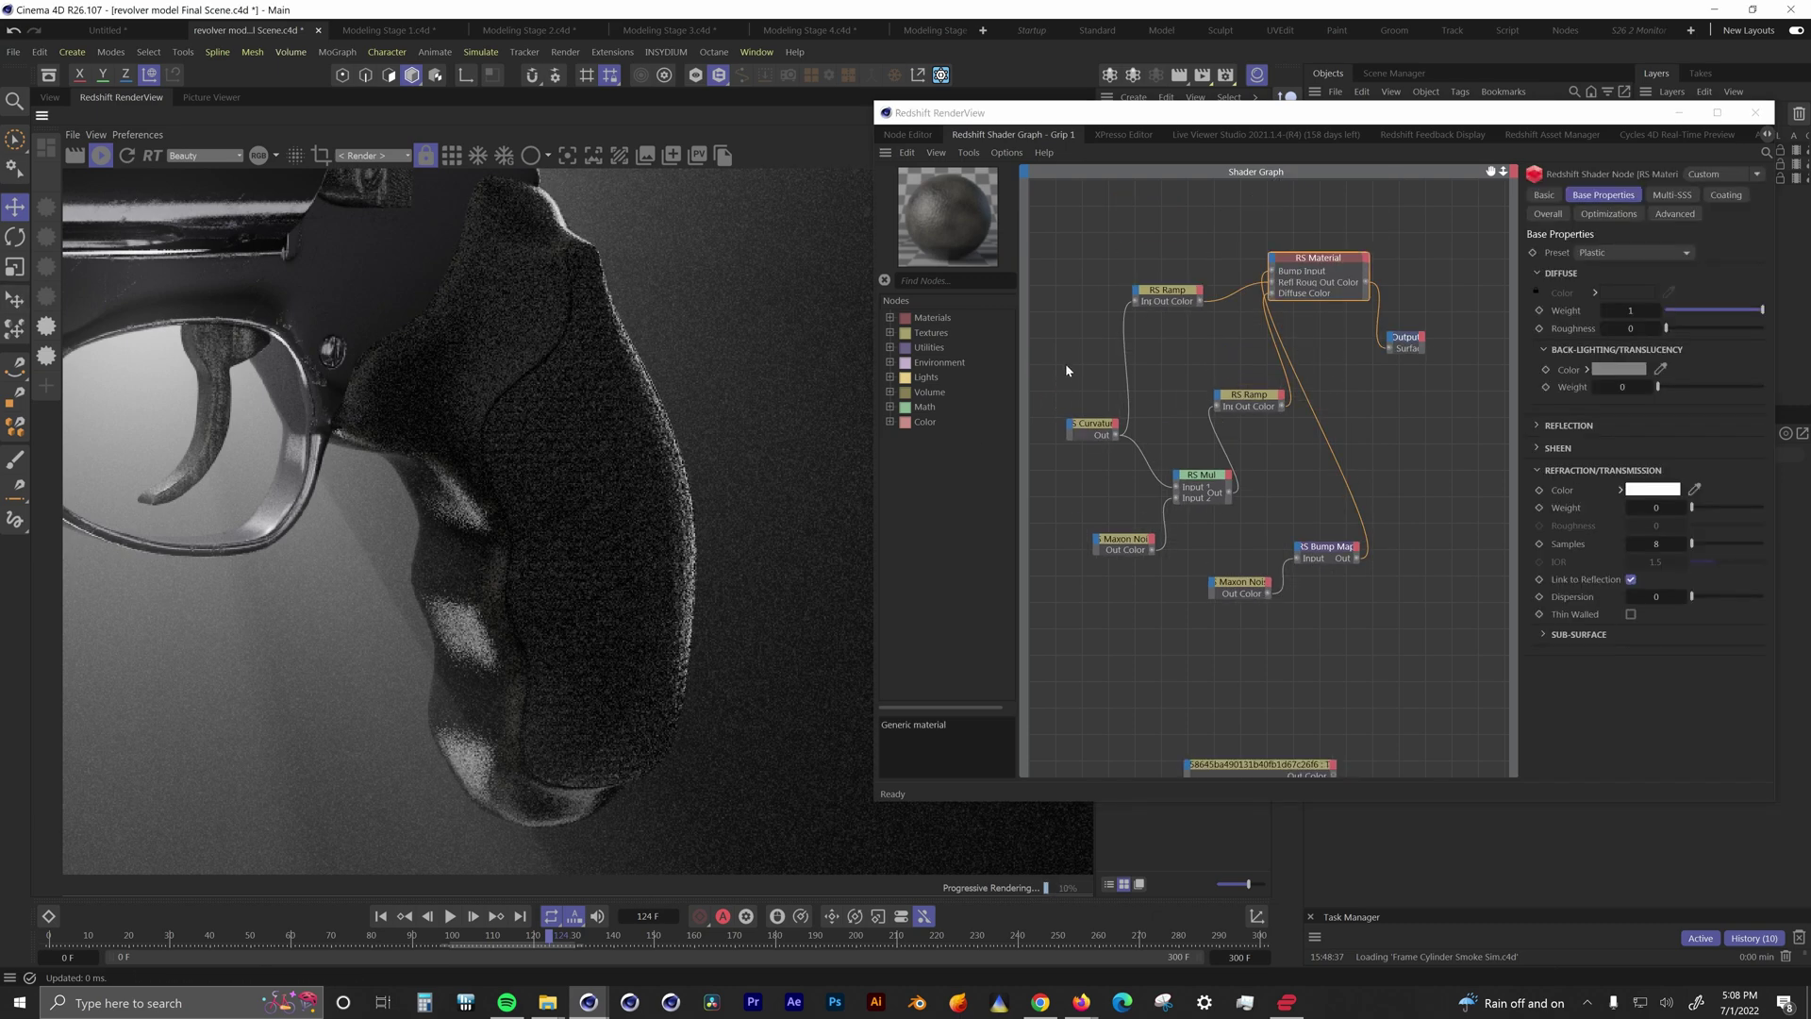
left_click_drag(1066, 364, 1092, 464)
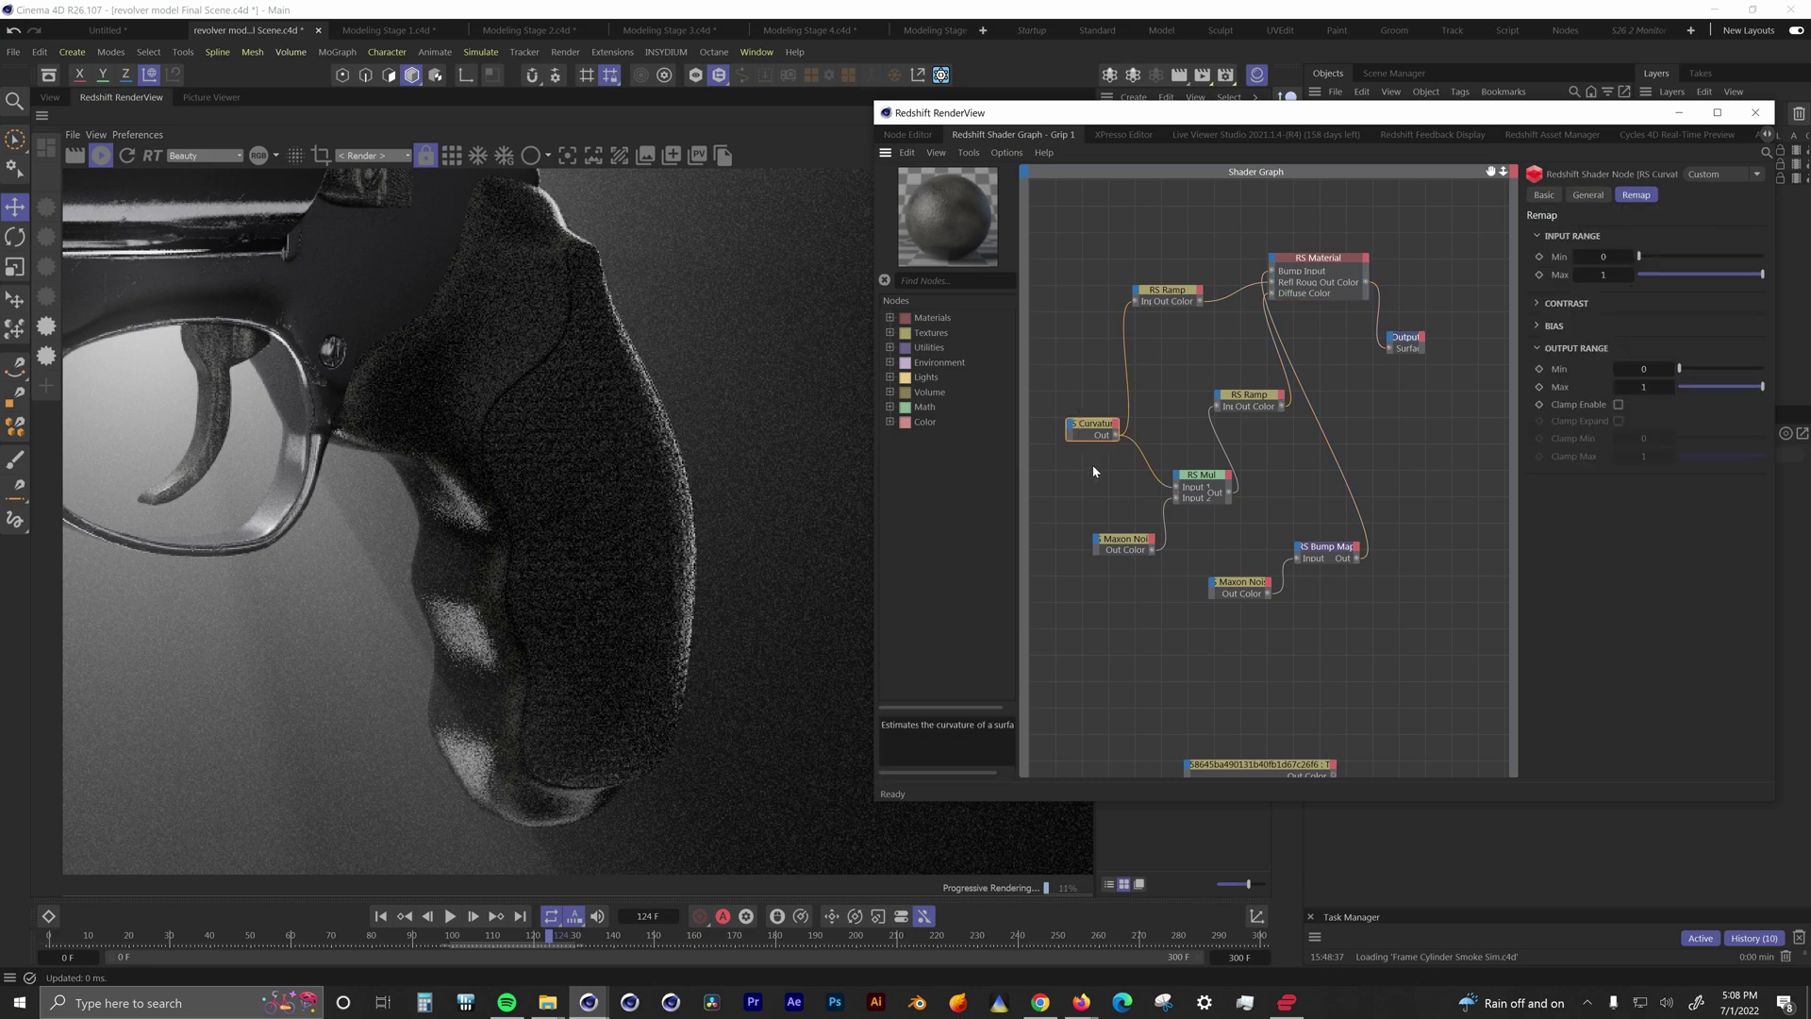
left_click(49, 328)
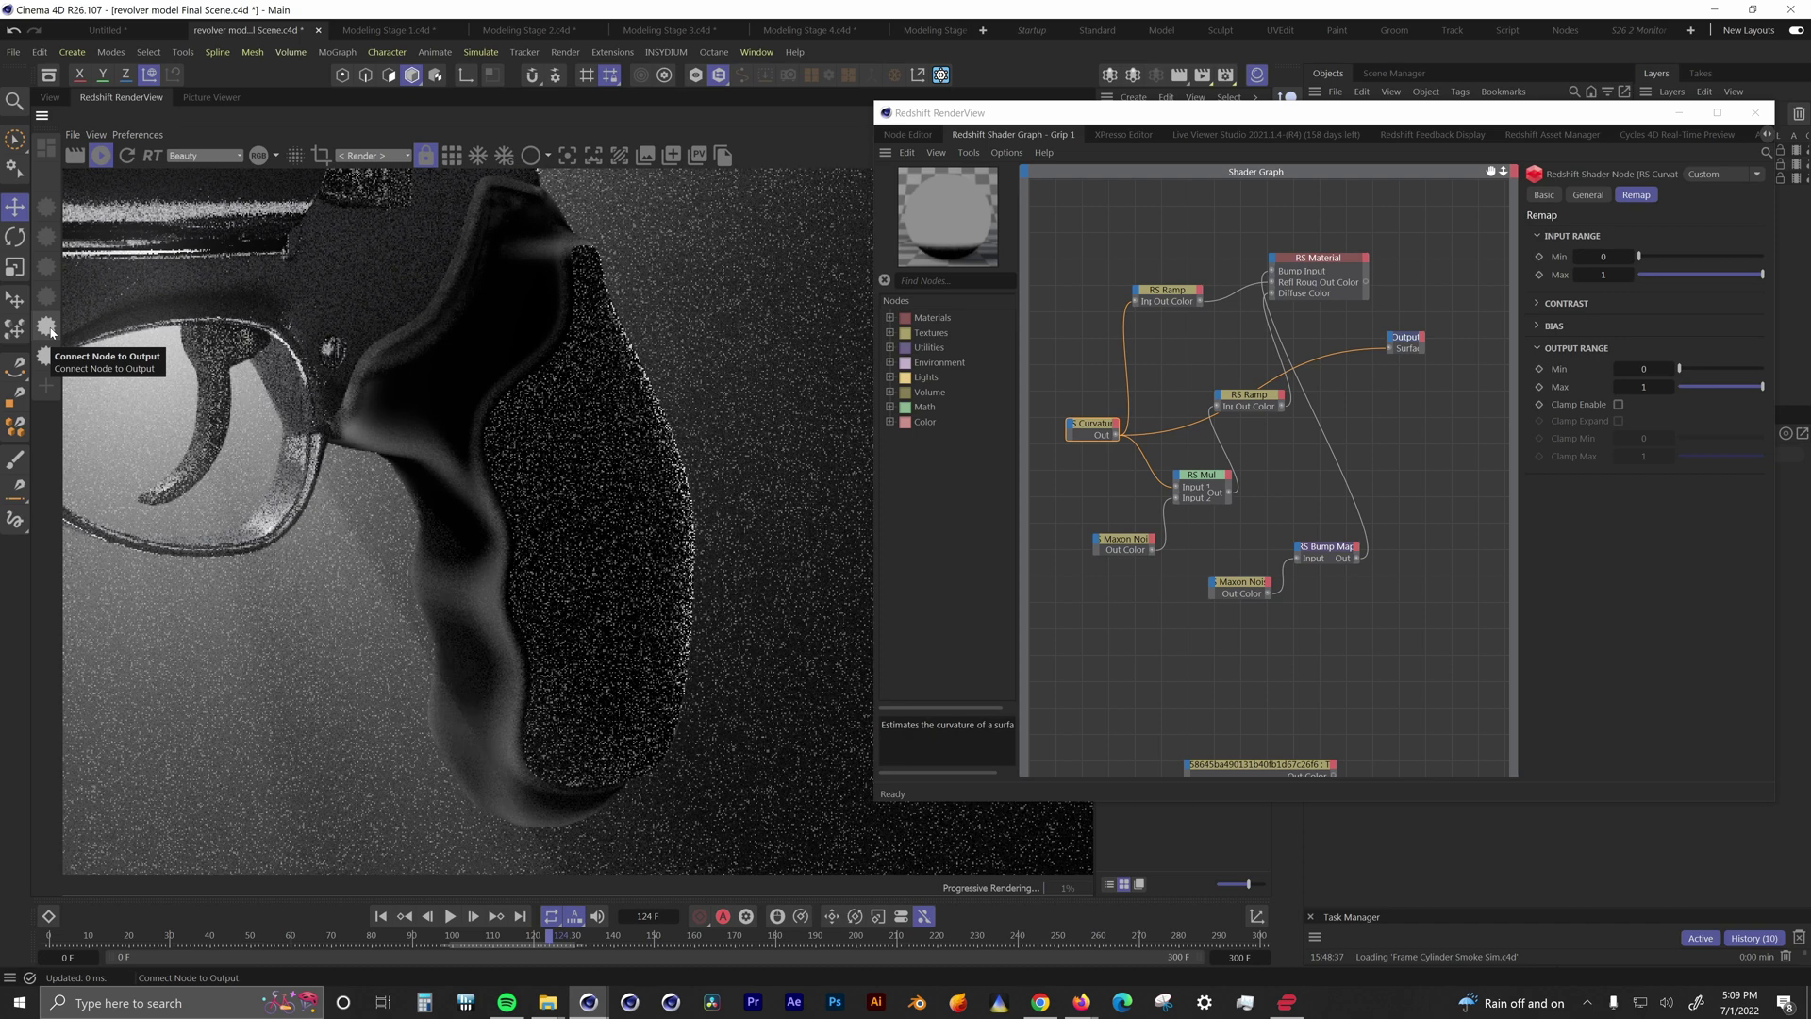
Step: Preview the Grip 1 RS Mul, lower and upper RS Ramps, and Maxon Noise on the grip
left_click(1199, 476)
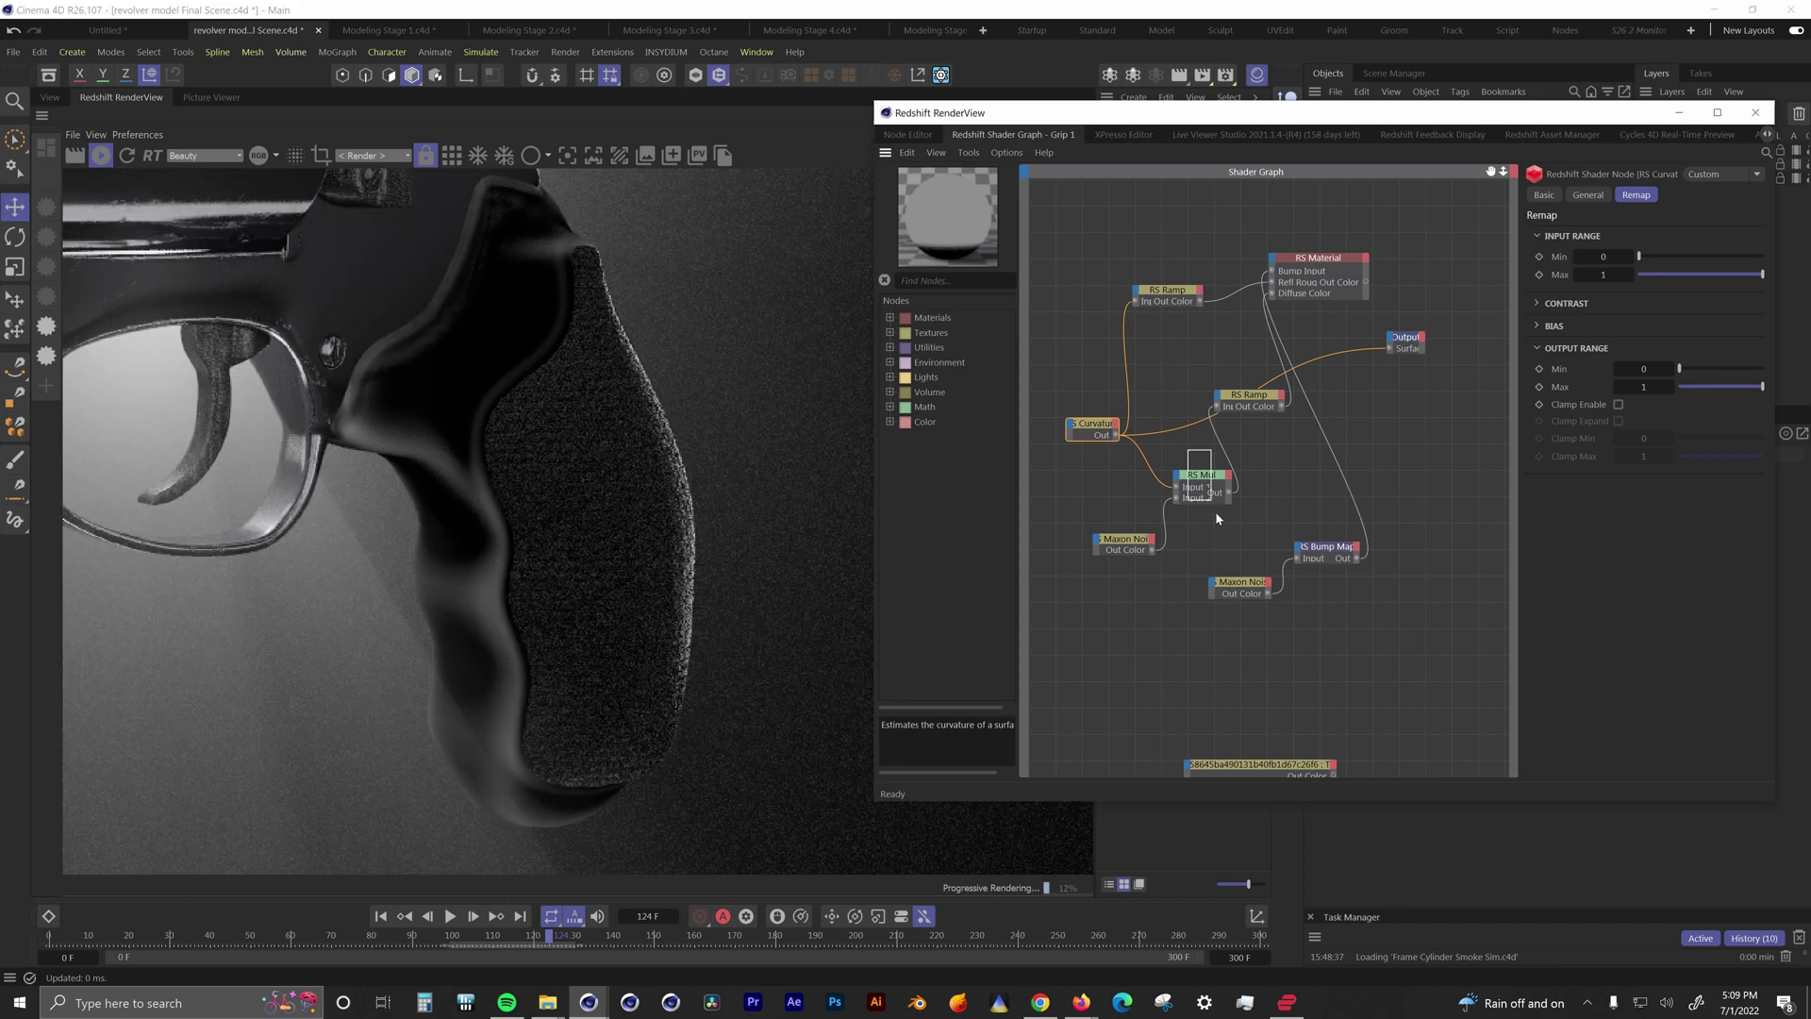
left_click(43, 330)
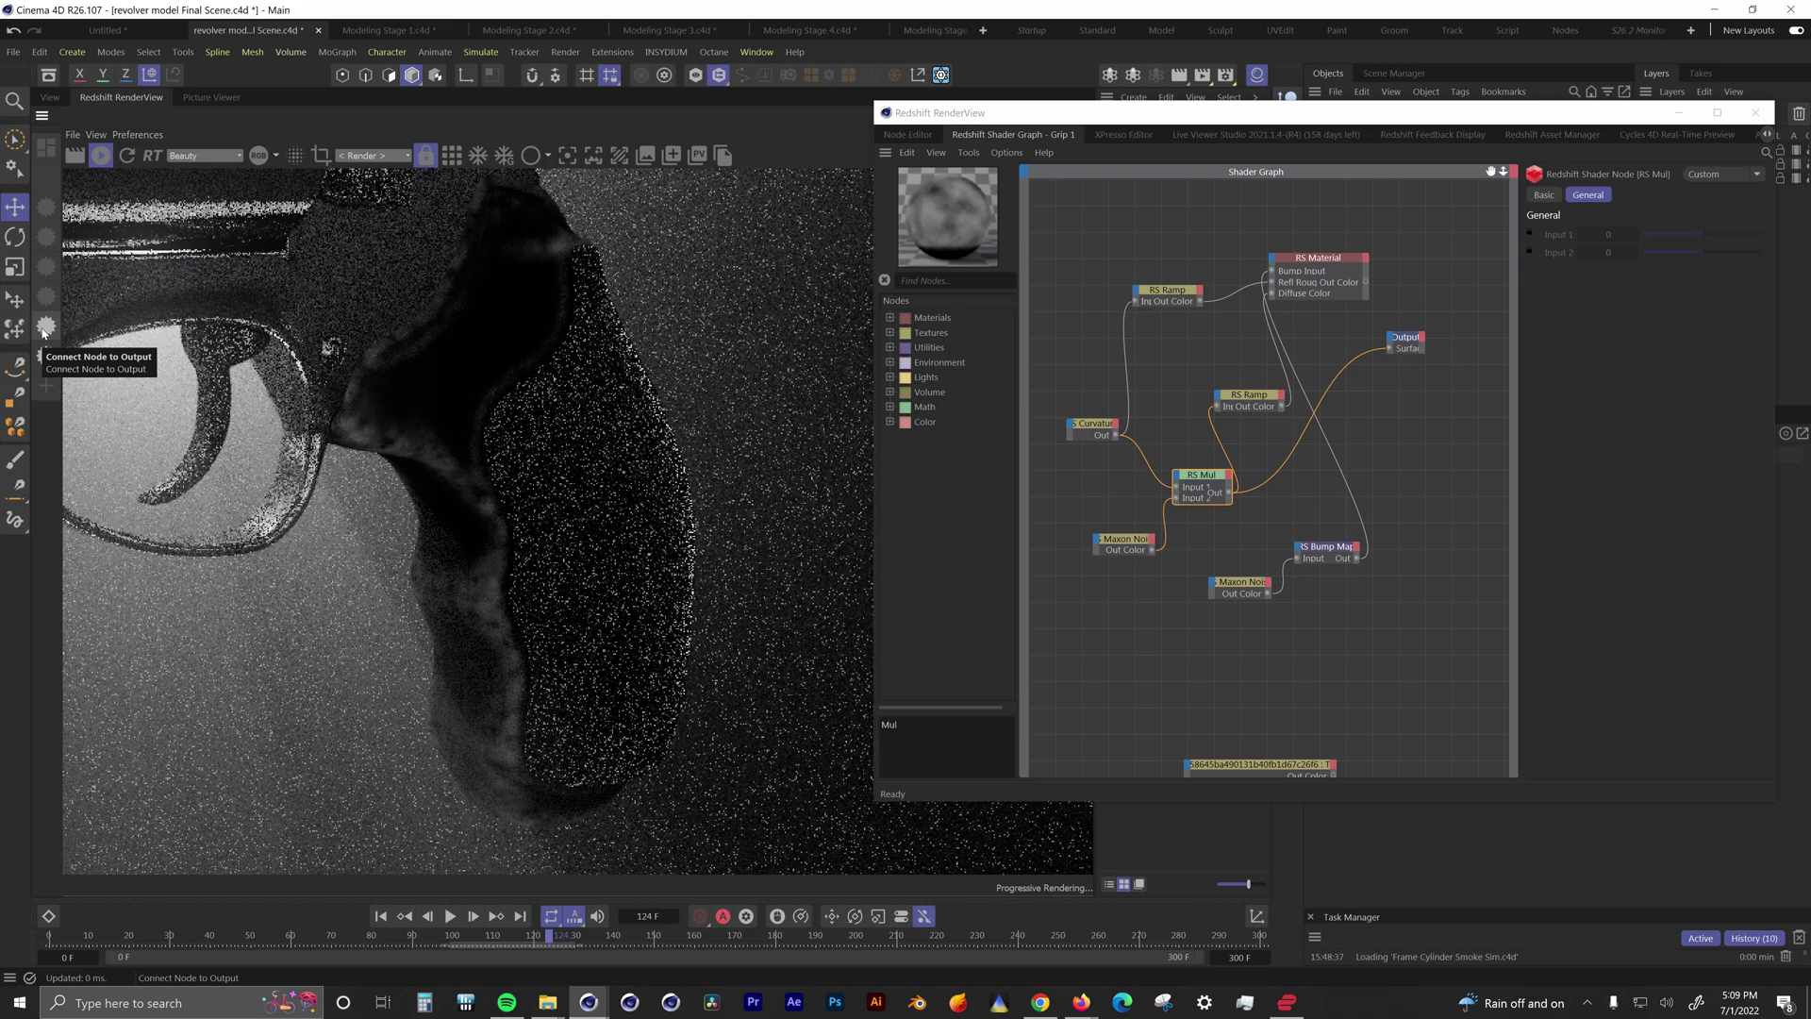
left_click(1250, 403)
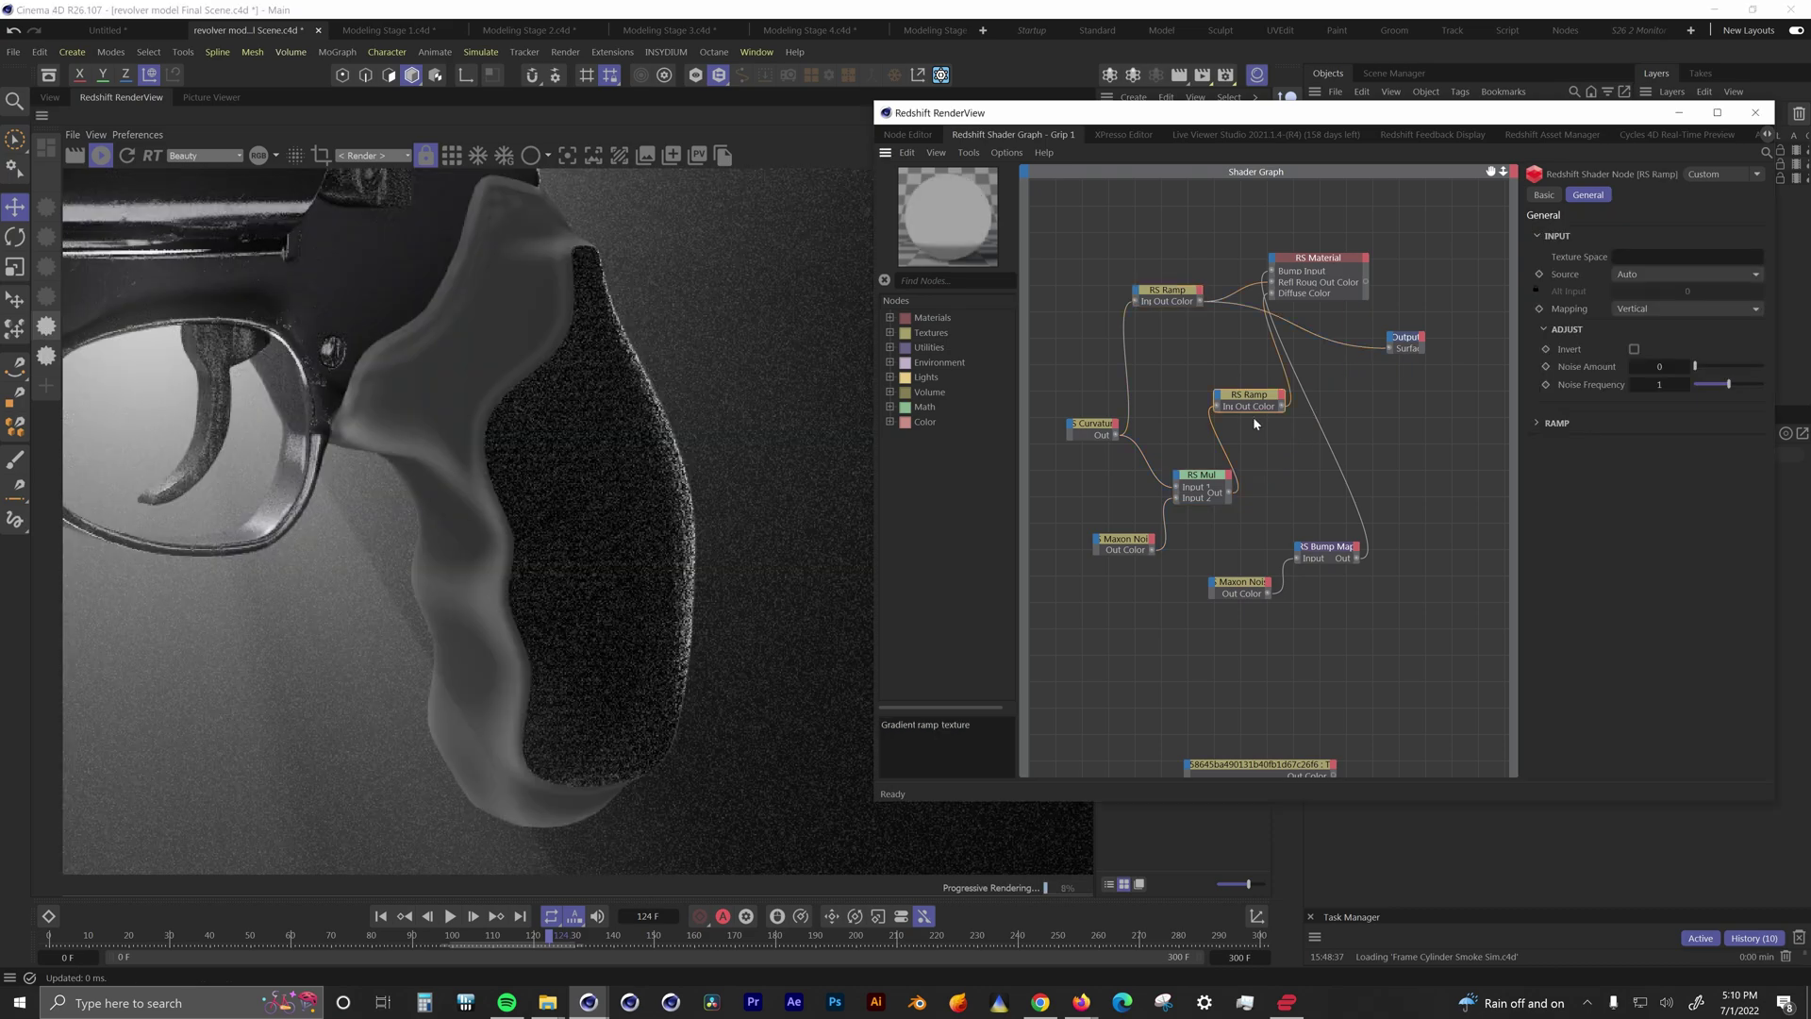
left_click(42, 330)
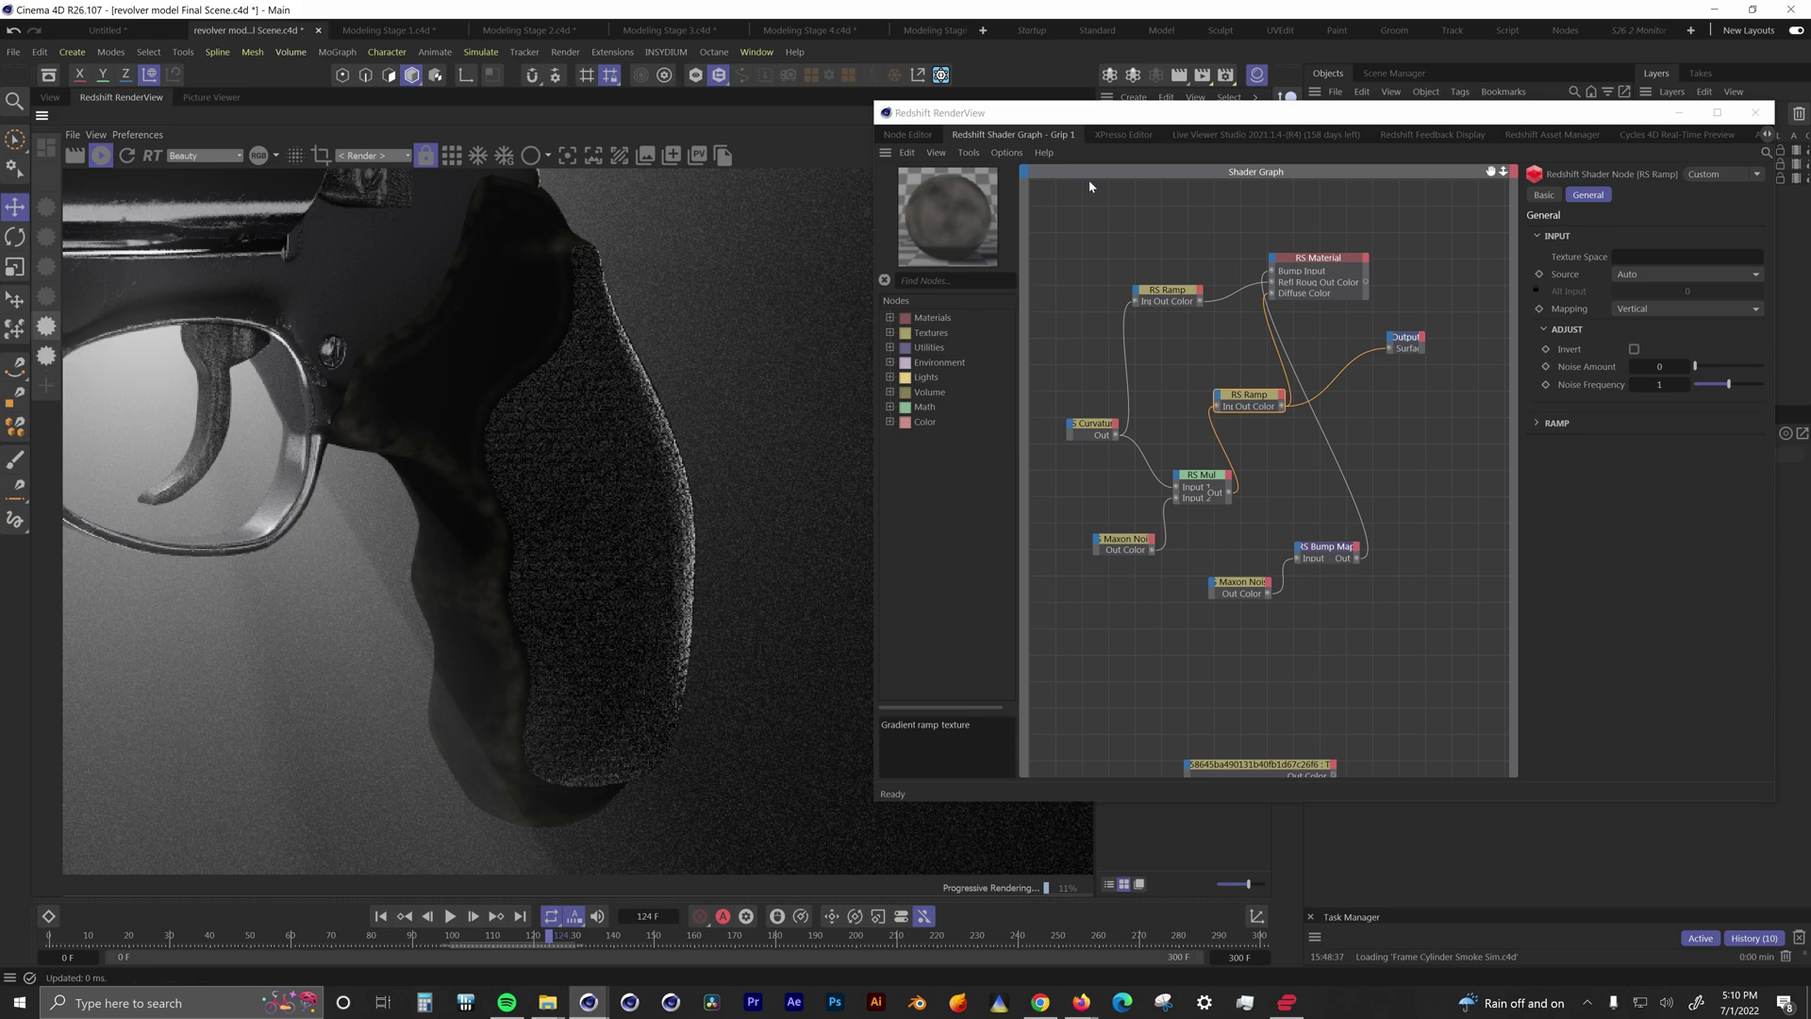
left_click_drag(1129, 236, 1186, 371)
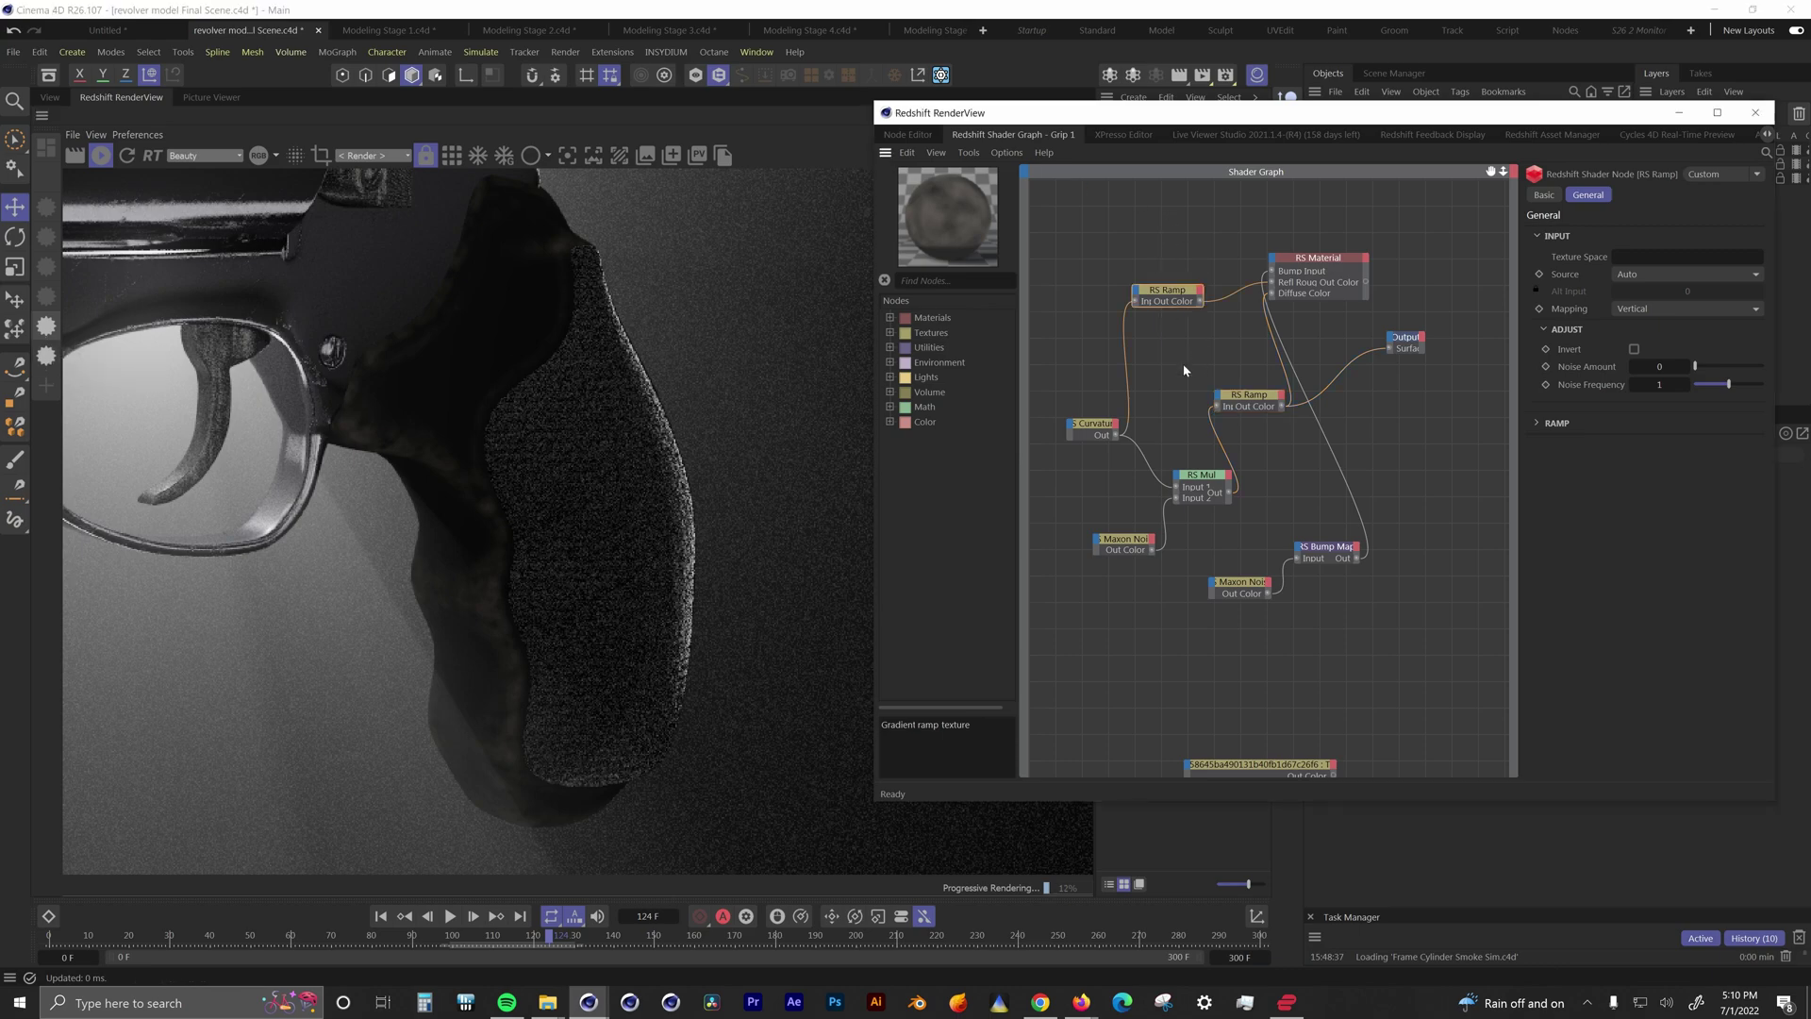
left_click(45, 330)
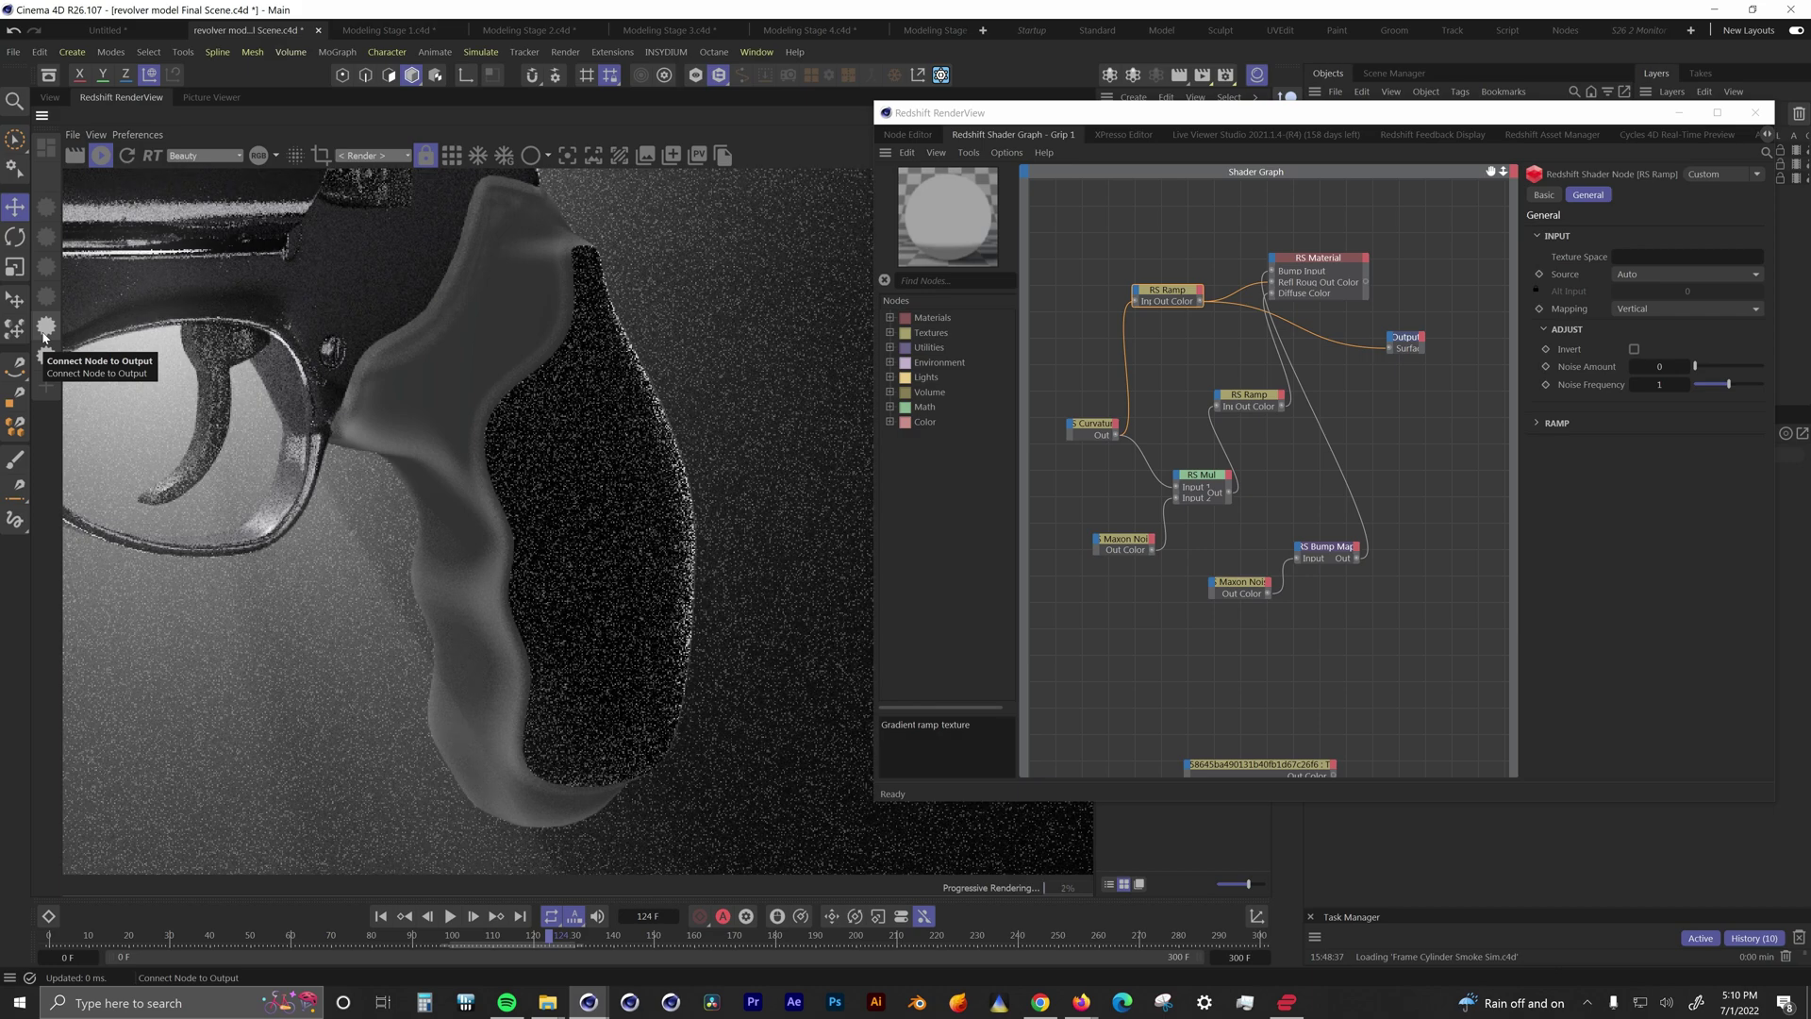
left_click(1241, 587)
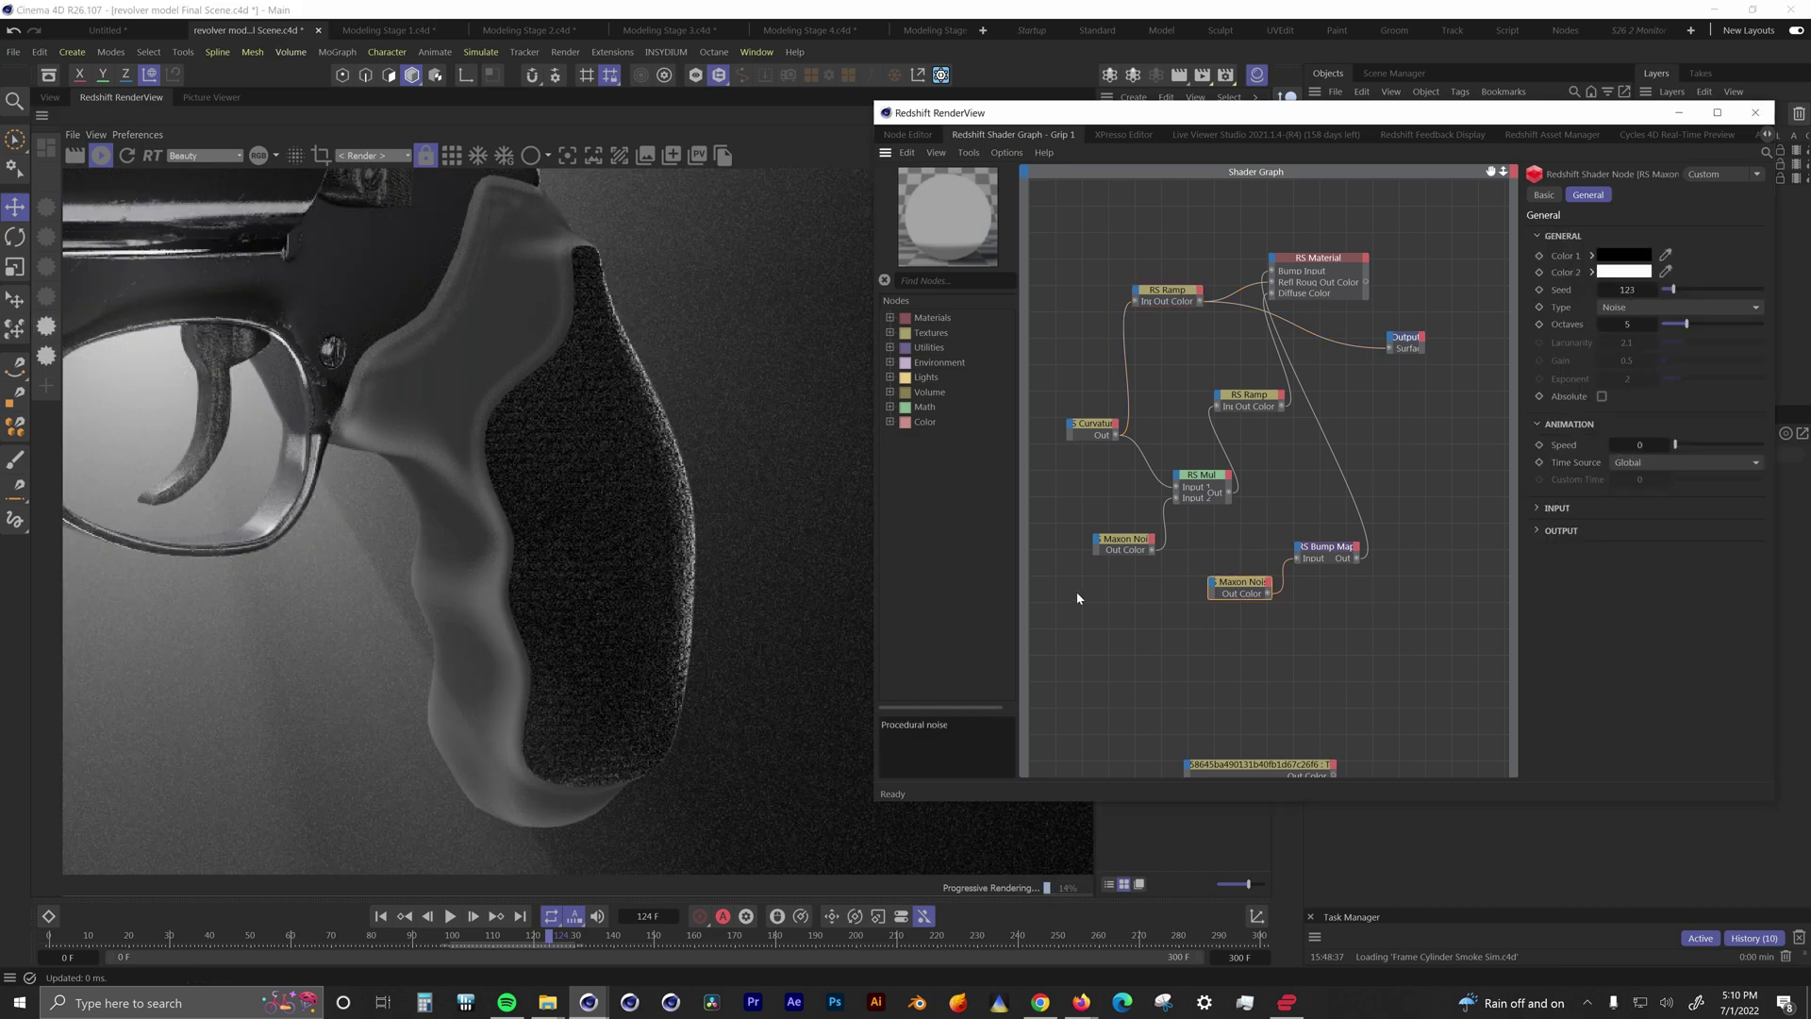
left_click(52, 331)
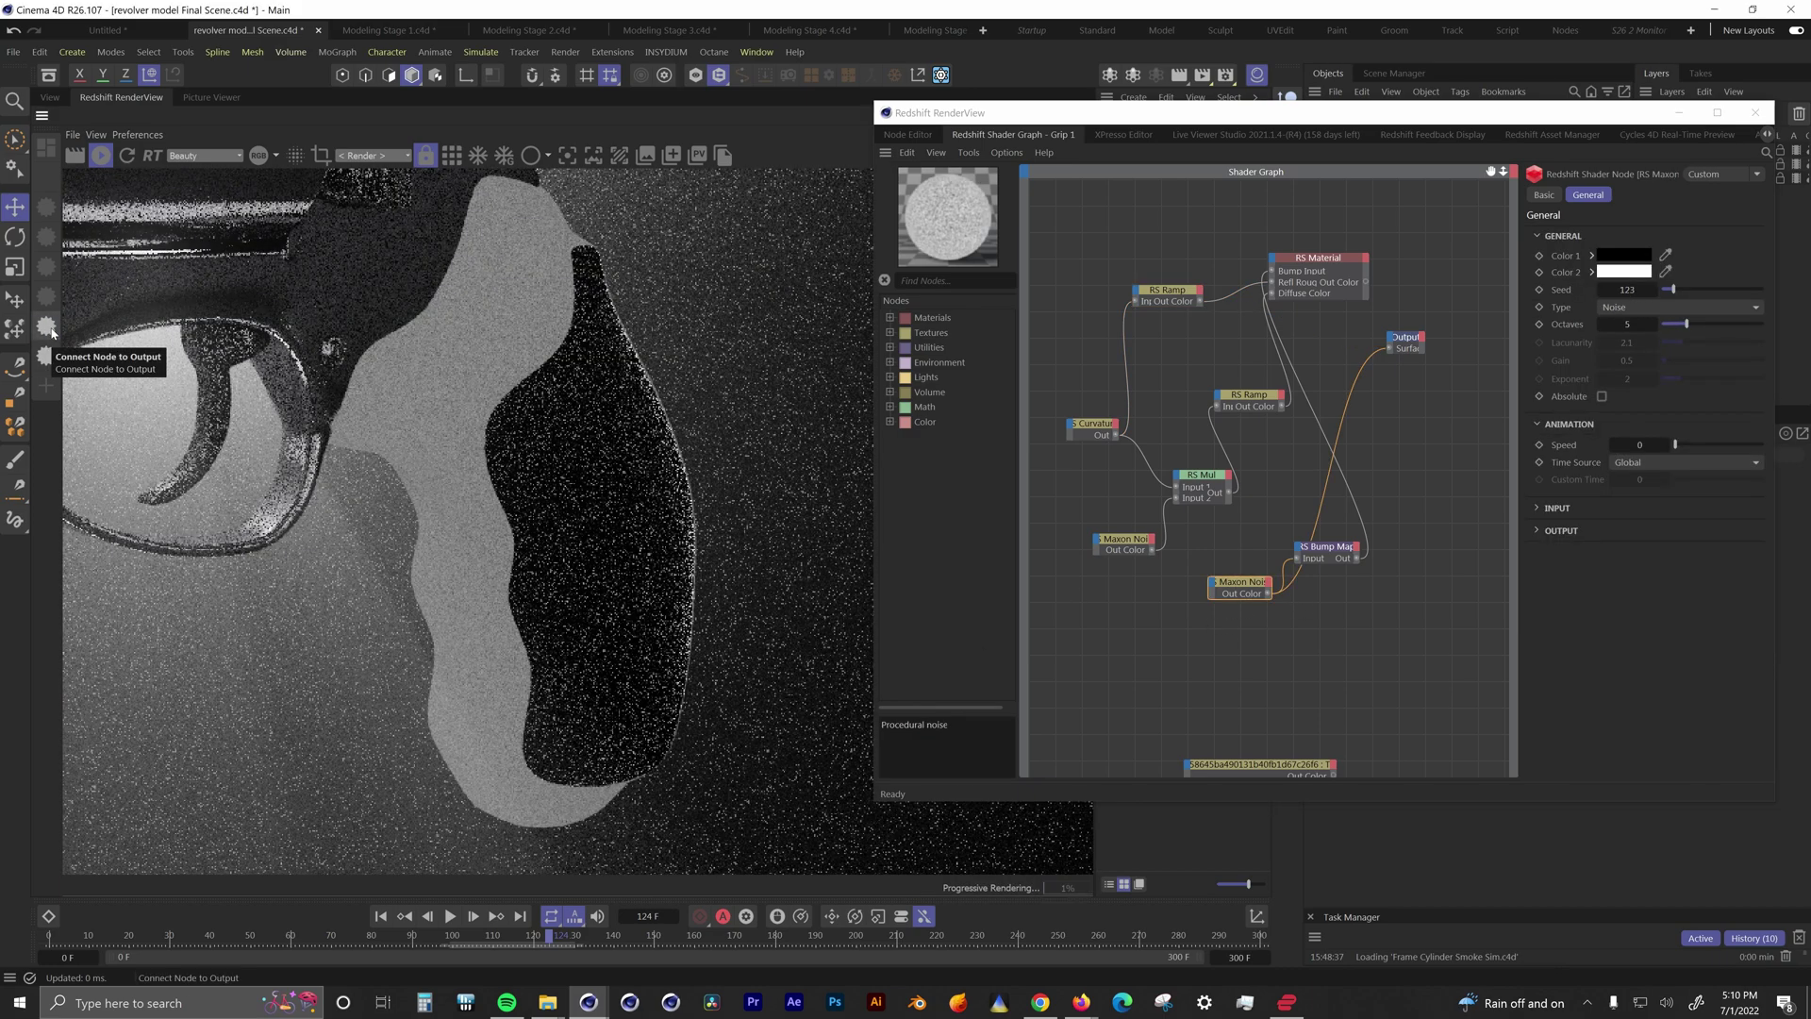
Step: Restore RS Material as the Grip 1 output and close its graph
left_click(52, 332)
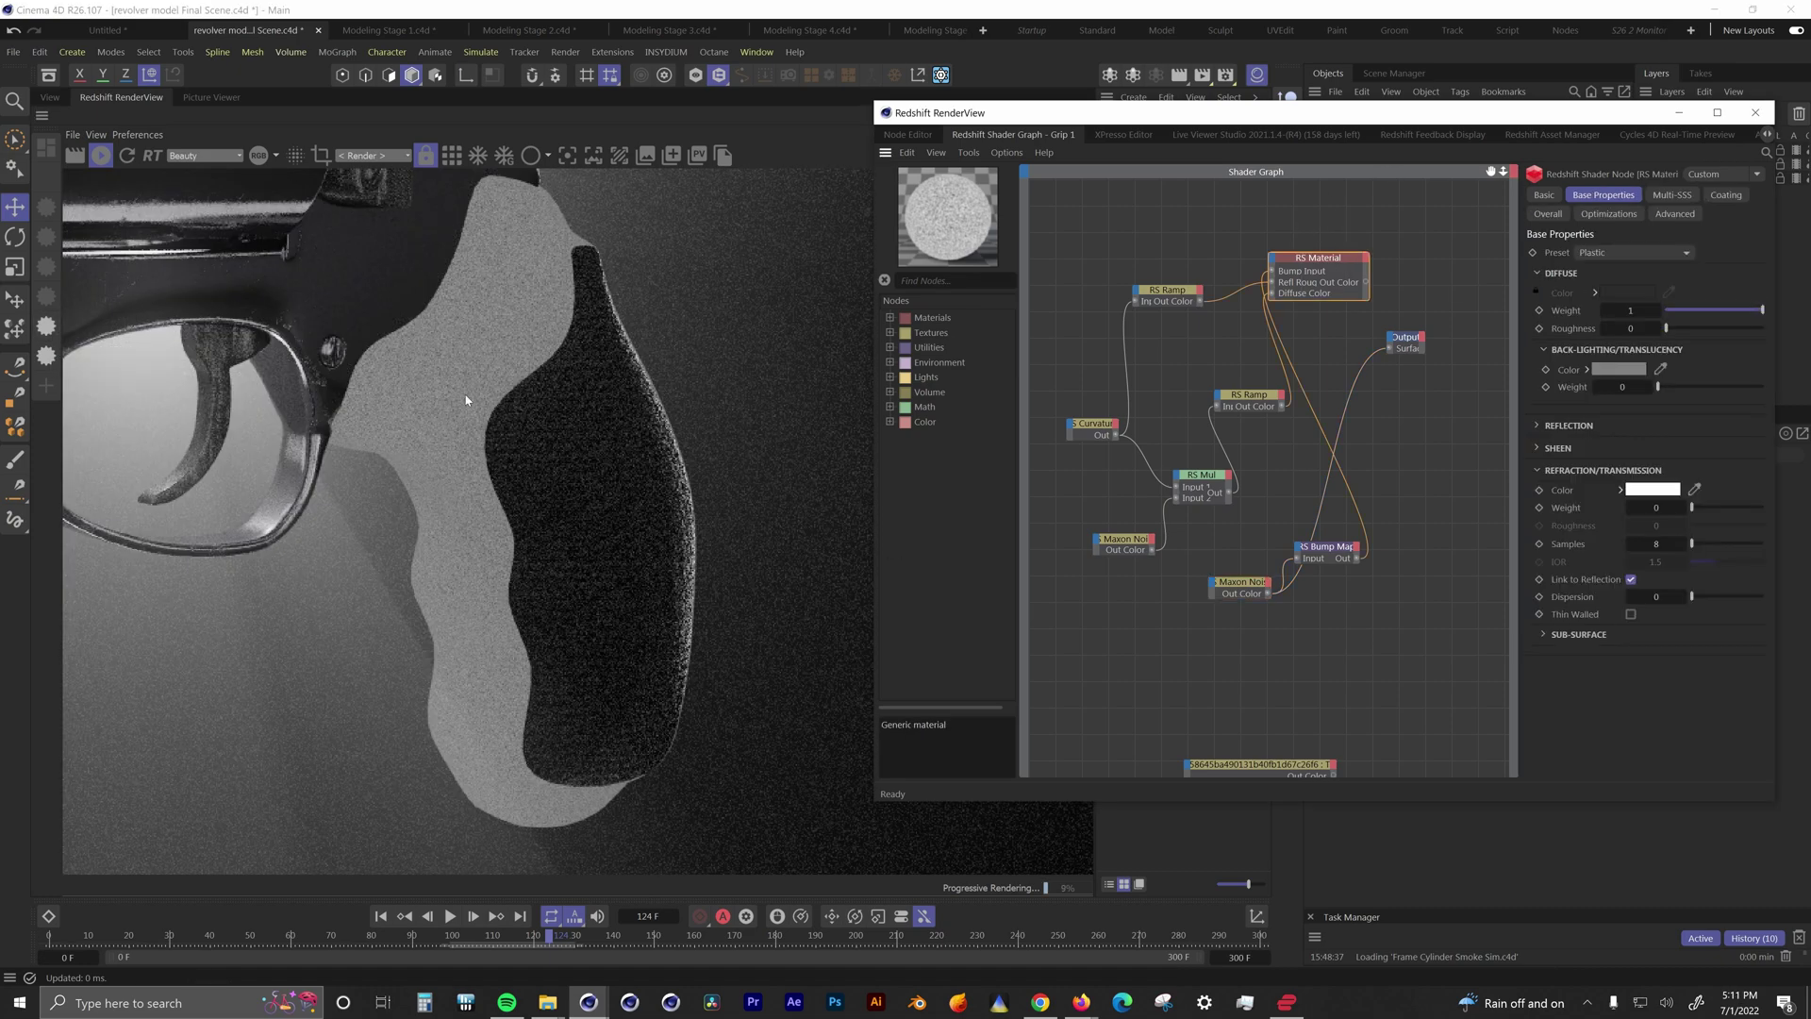
left_click(51, 344)
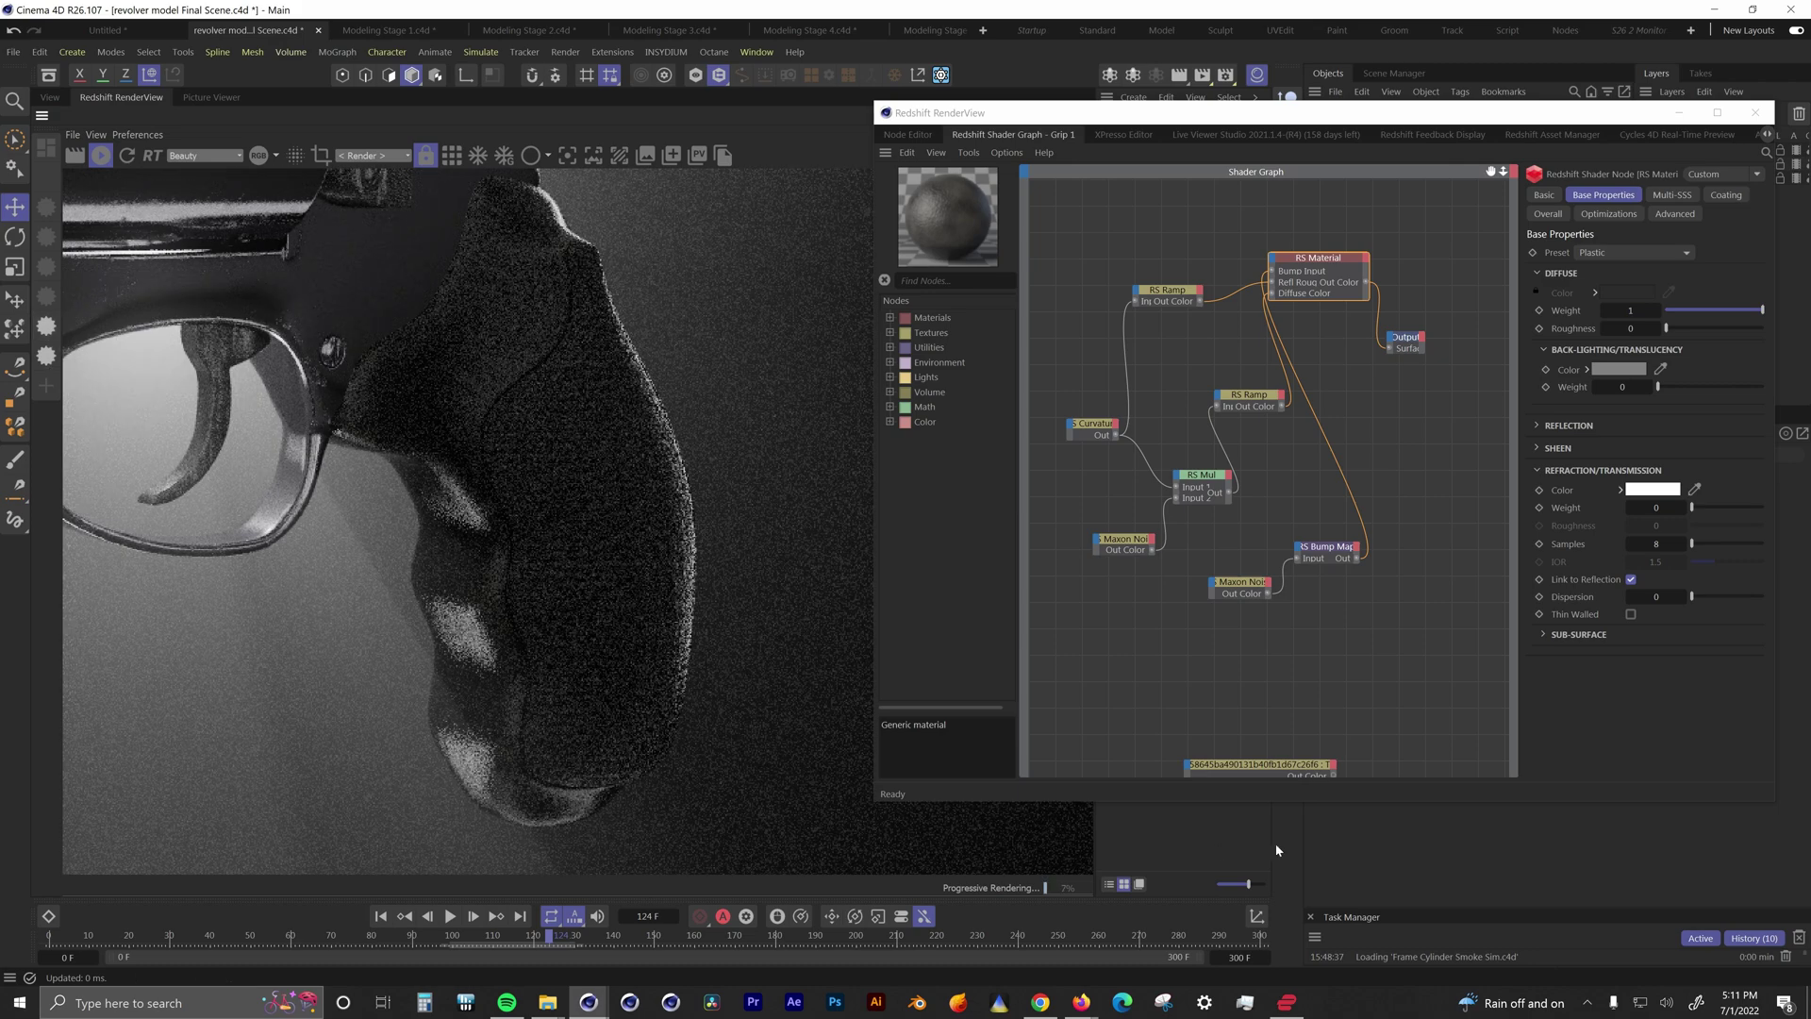
left_click(1679, 113)
Step: Preview the Grip 2 texture map, then restore its RS Material output and close the graph
left_click(1224, 294)
double_click(1225, 292)
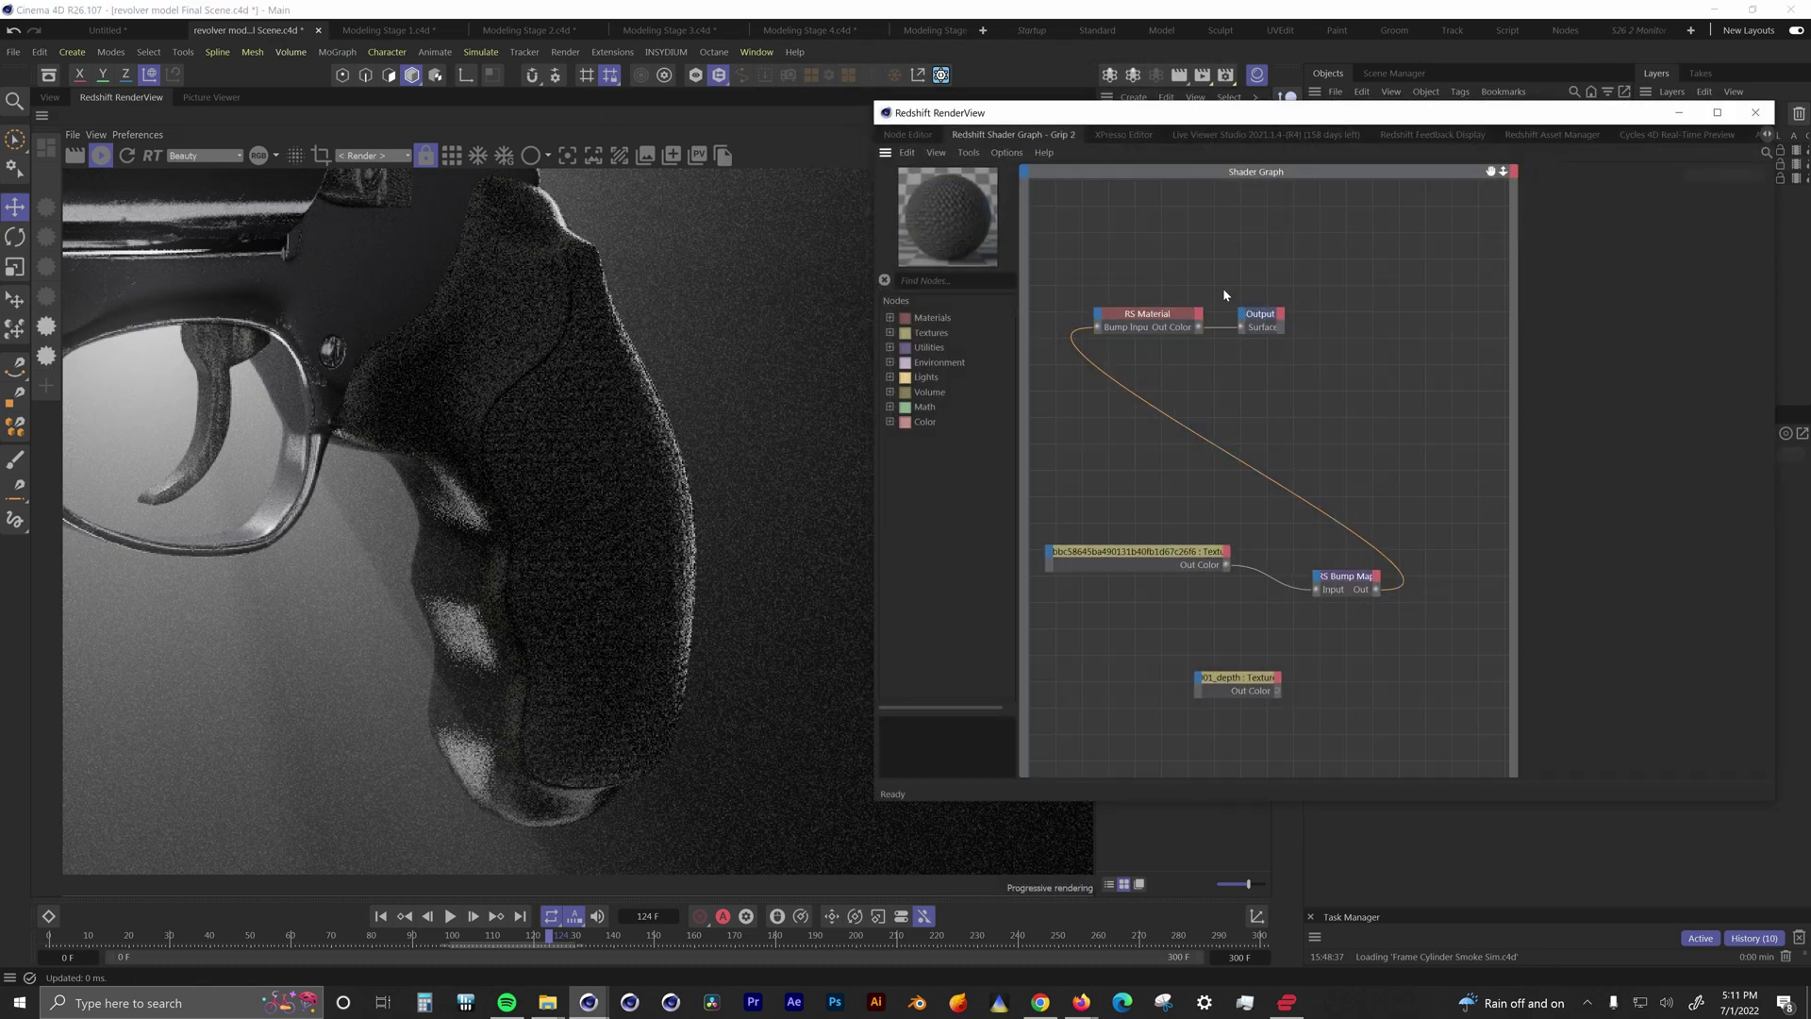
left_click(1109, 558)
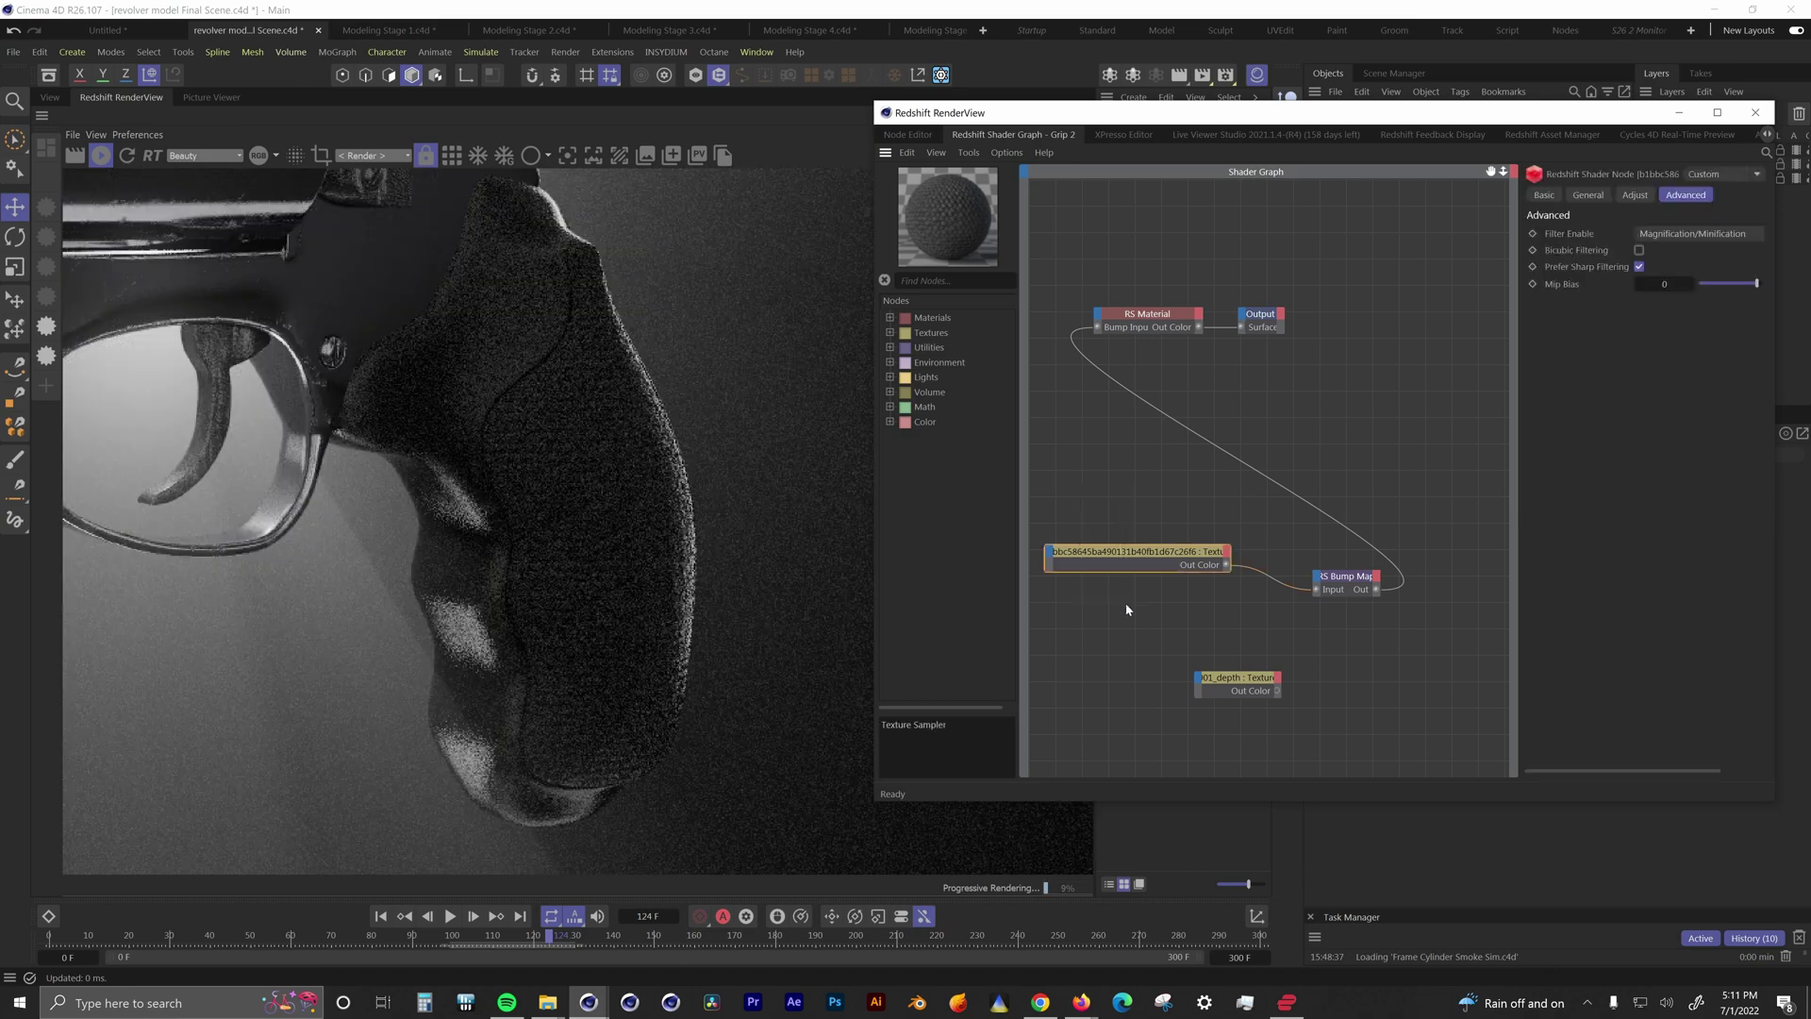
left_click(46, 328)
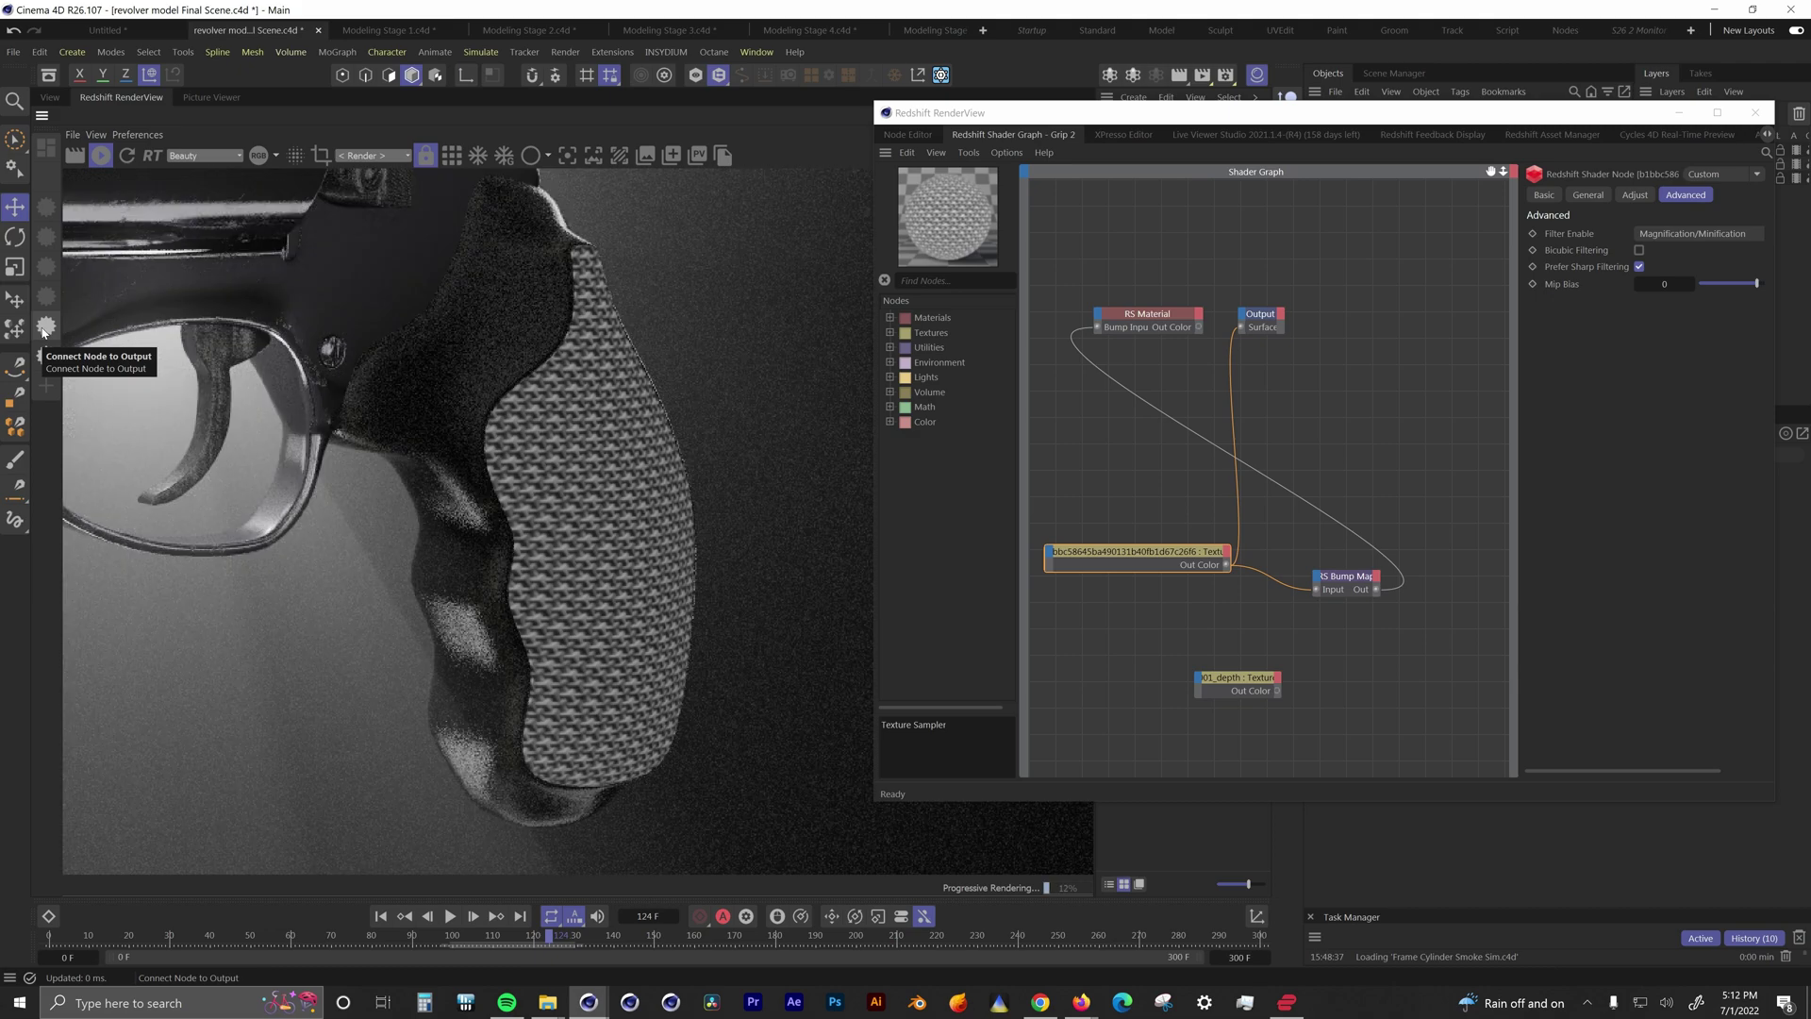
left_click(1147, 314)
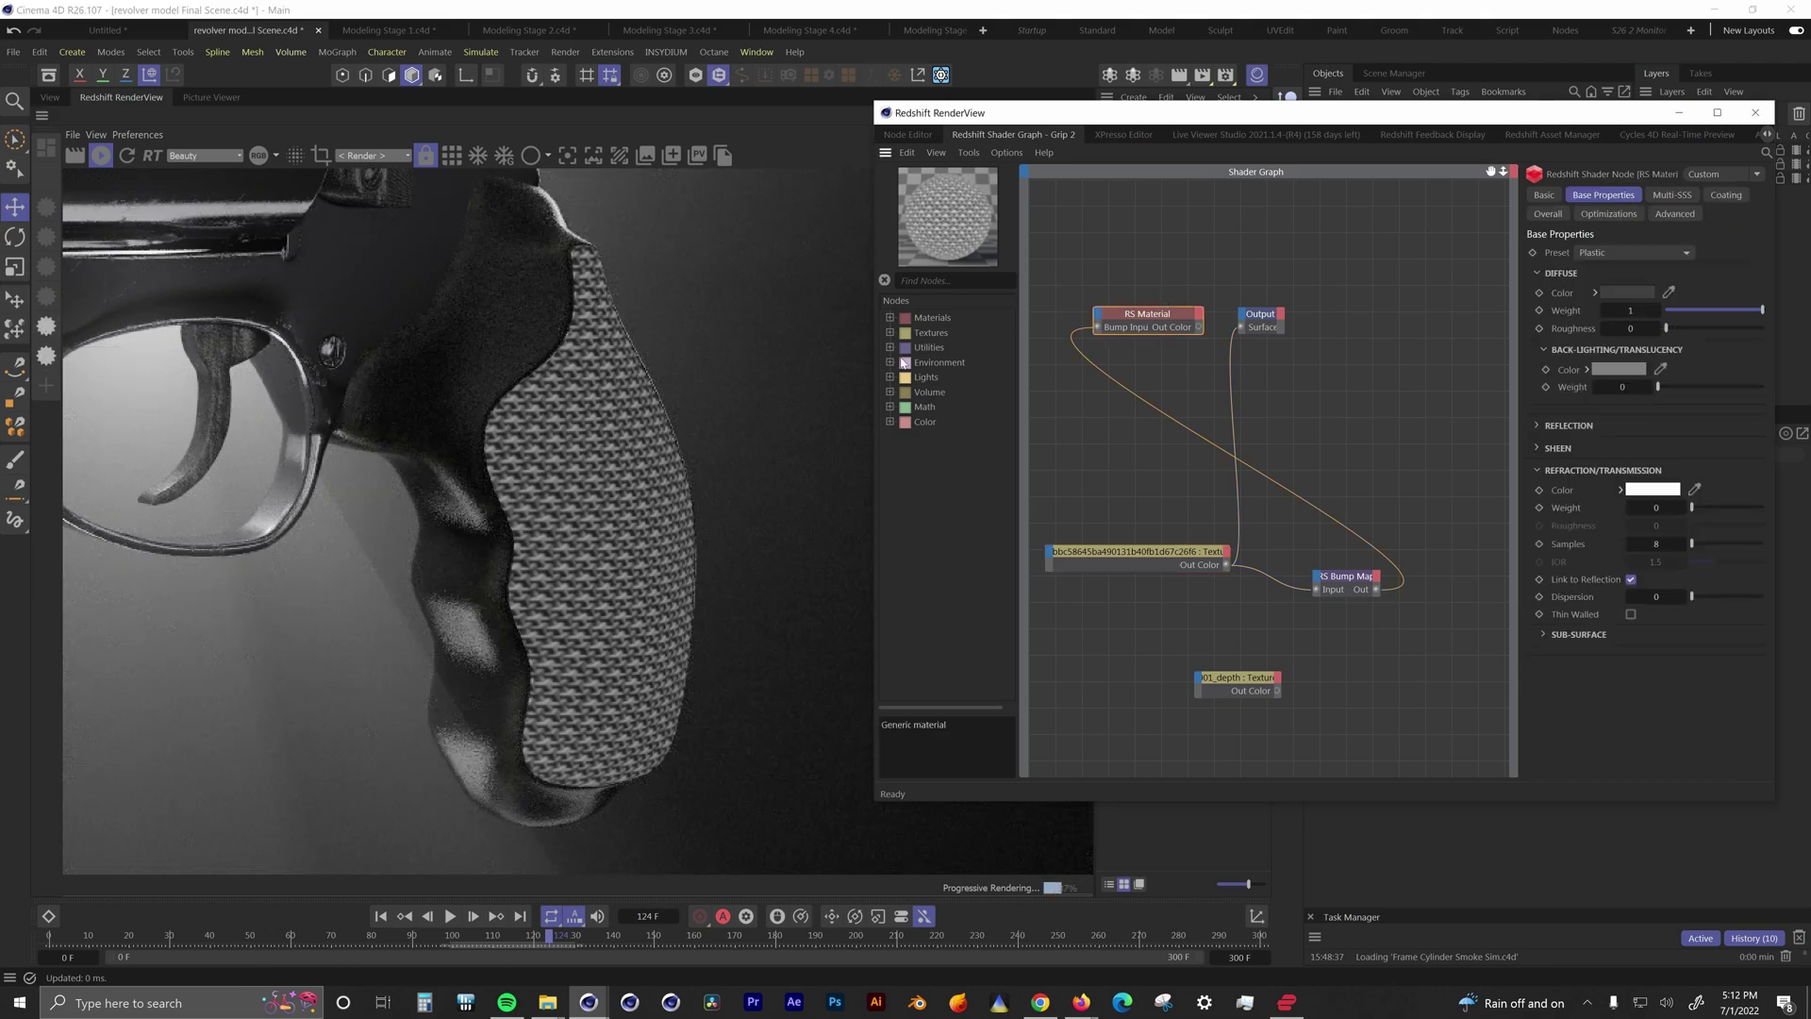
left_click(44, 327)
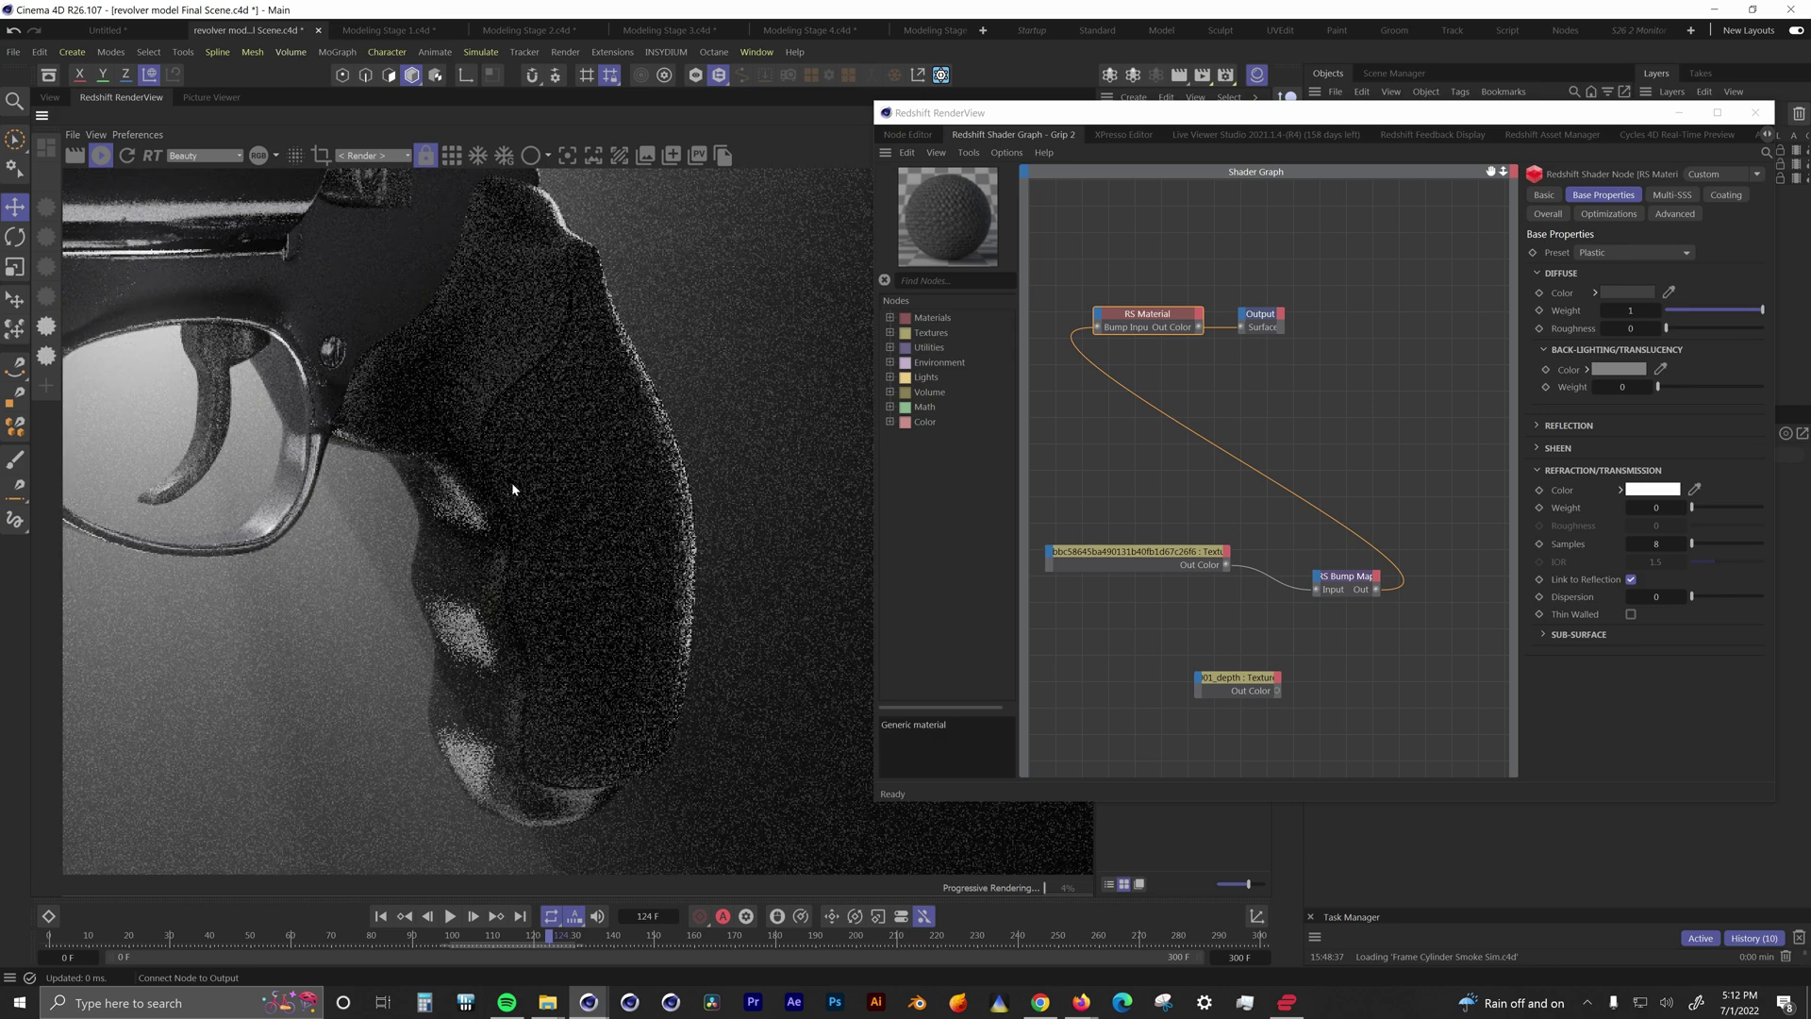
left_click(1755, 113)
scroll(860, 500, "down", 5)
scroll(811, 557, "up", 1)
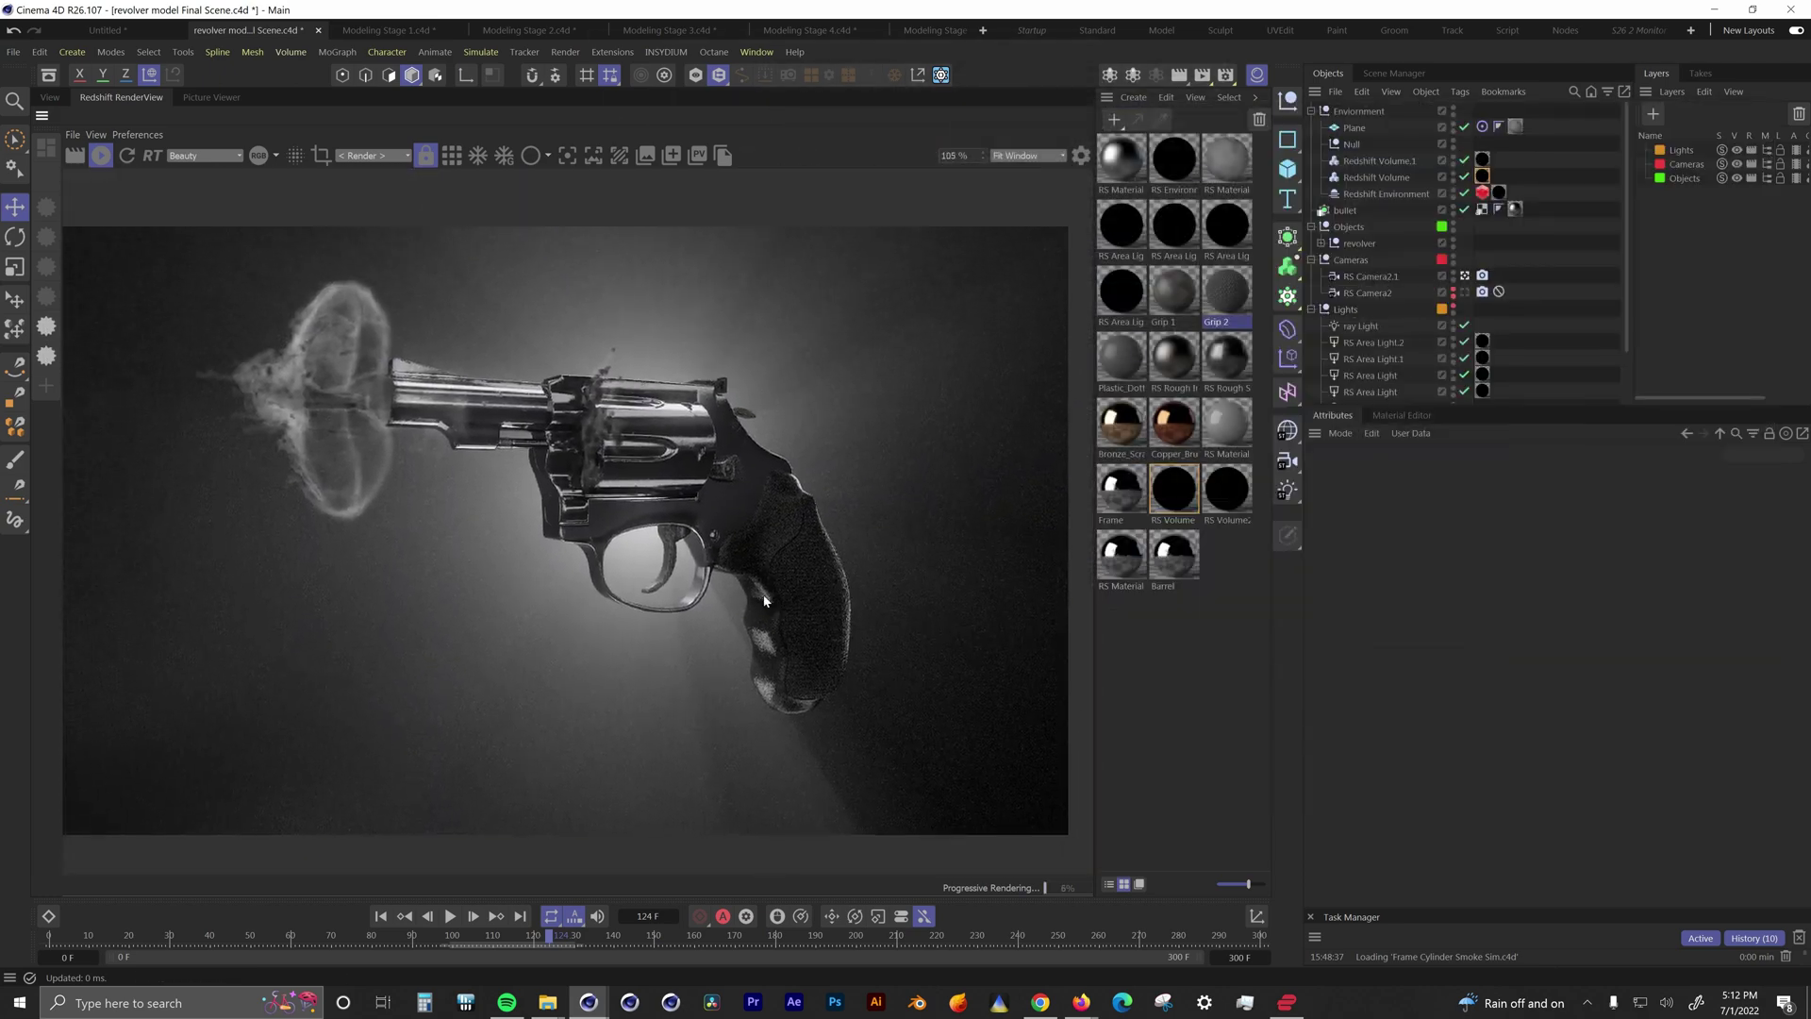